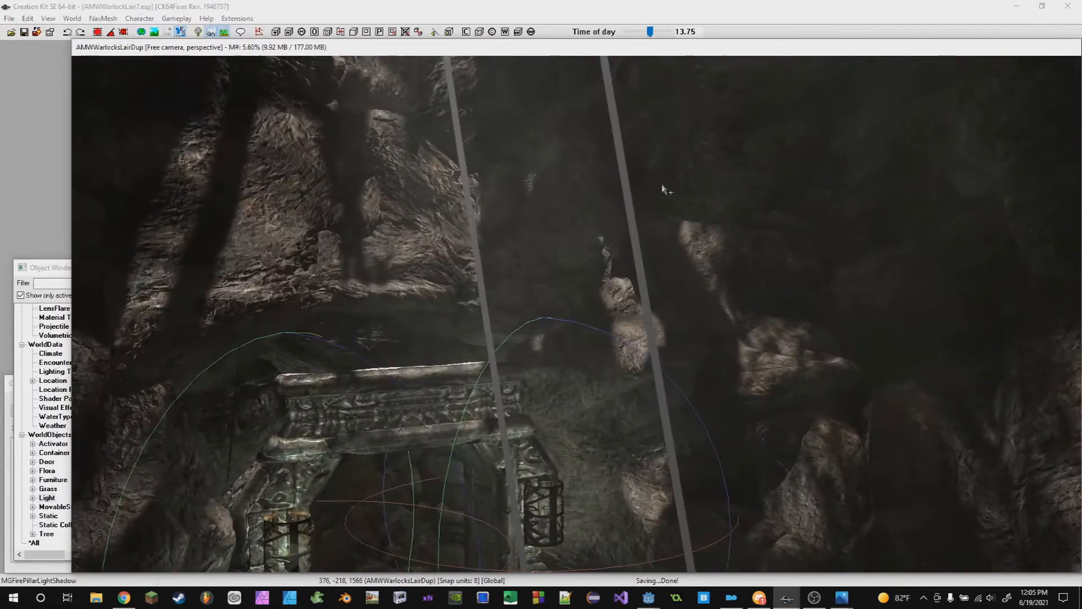
scroll(664, 189, down, 2)
middle_drag(648, 194, 651, 355)
scroll(648, 237, down, 5)
middle_drag(628, 292, 616, 343)
scroll(615, 342, up, 1)
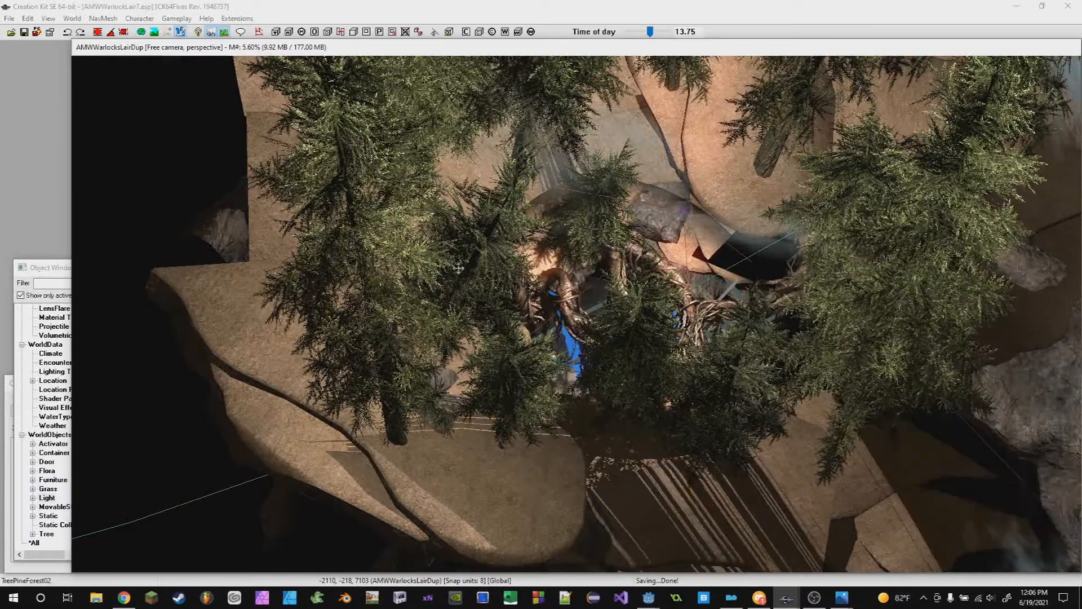
middle_drag(459, 266, 643, 456)
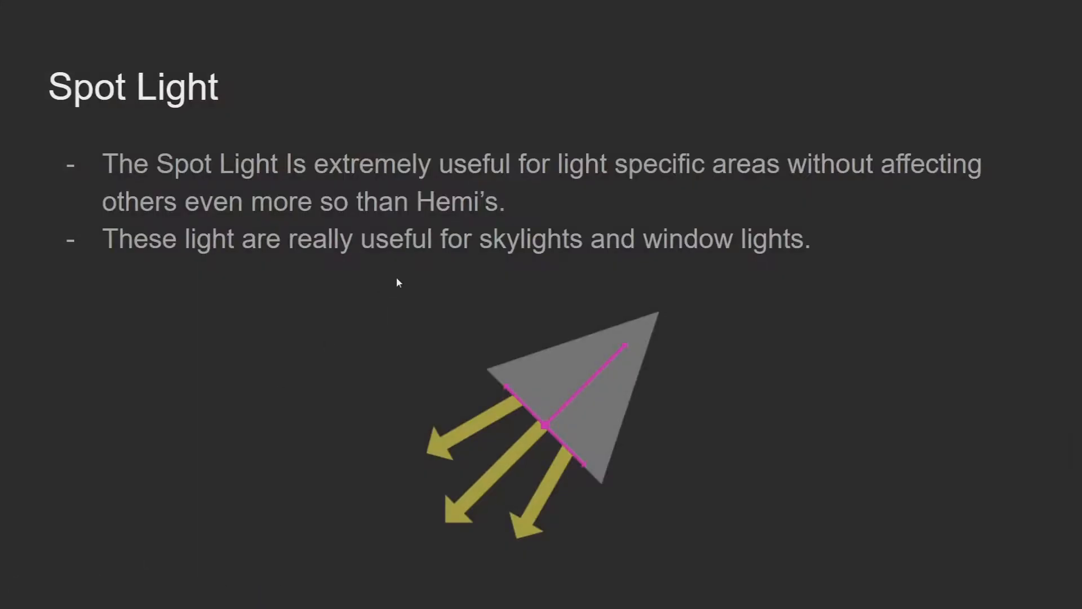
click(397, 279)
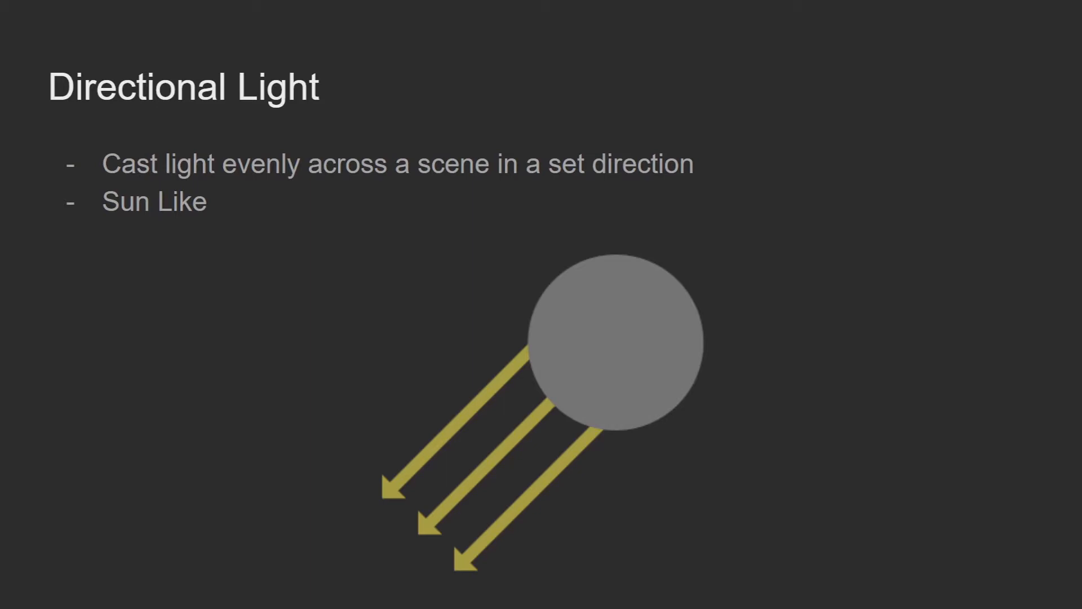
key(Right)
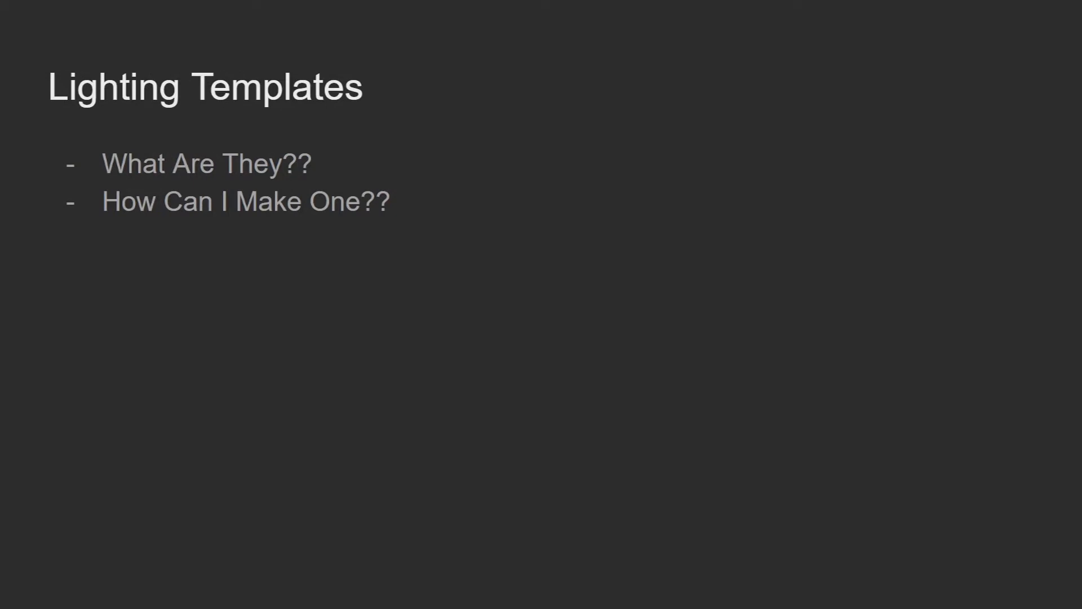
- Return to the Creation Kit and fly the camera through the cave lair to inspect its lighting
key(alt+Tab)
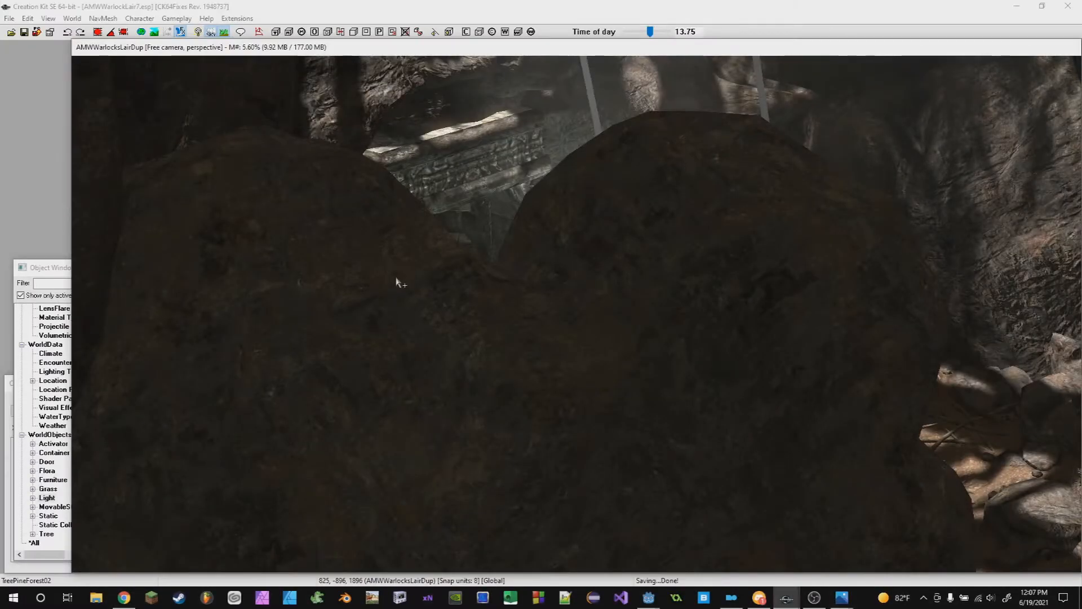
middle_drag(642, 243, 665, 307)
scroll(612, 231, up, 3)
scroll(668, 315, up, 2)
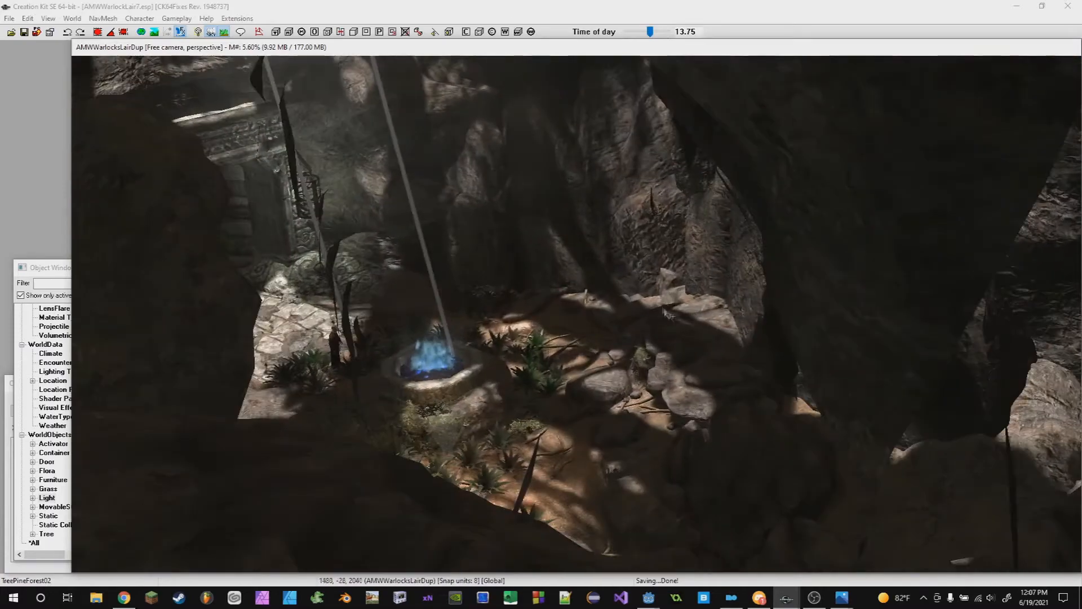
scroll(669, 314, up, 5)
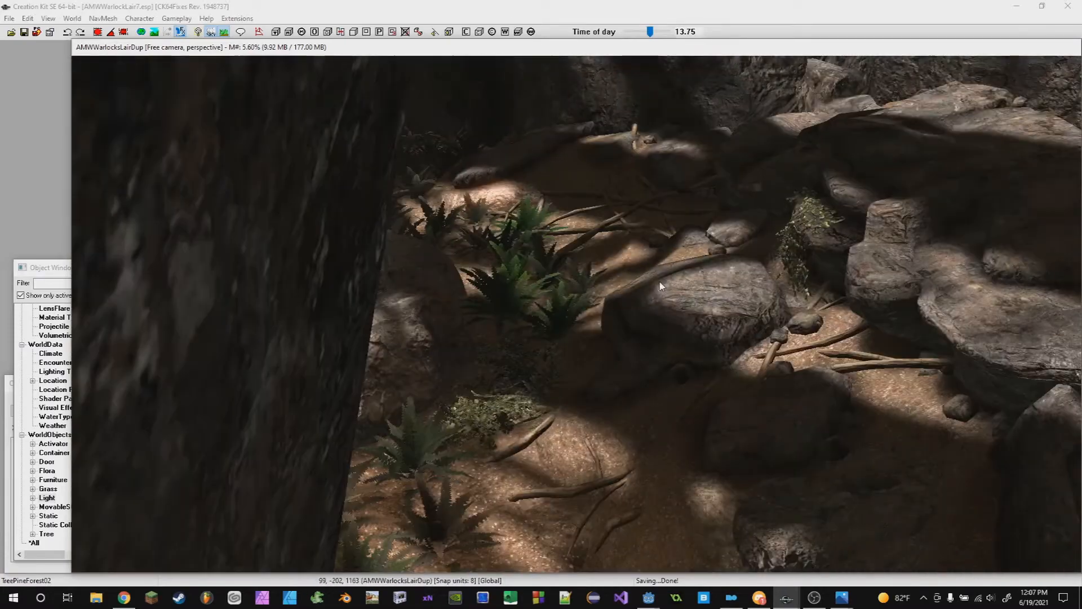
mouse_move(661, 286)
middle_down()
mouse_move(654, 272)
mouse_move(653, 303)
middle_up()
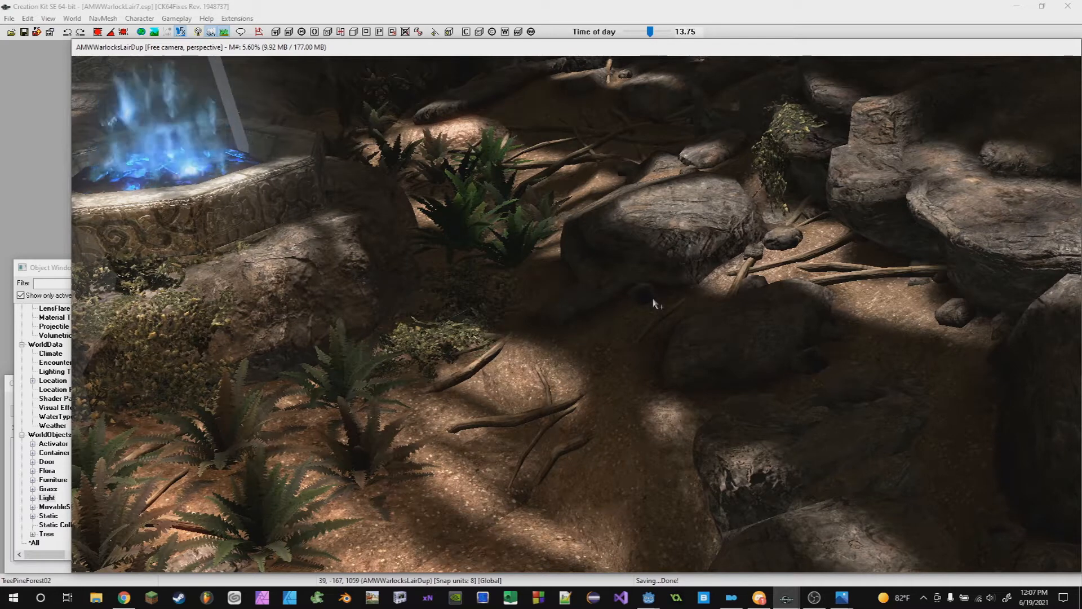
right_click(596, 292)
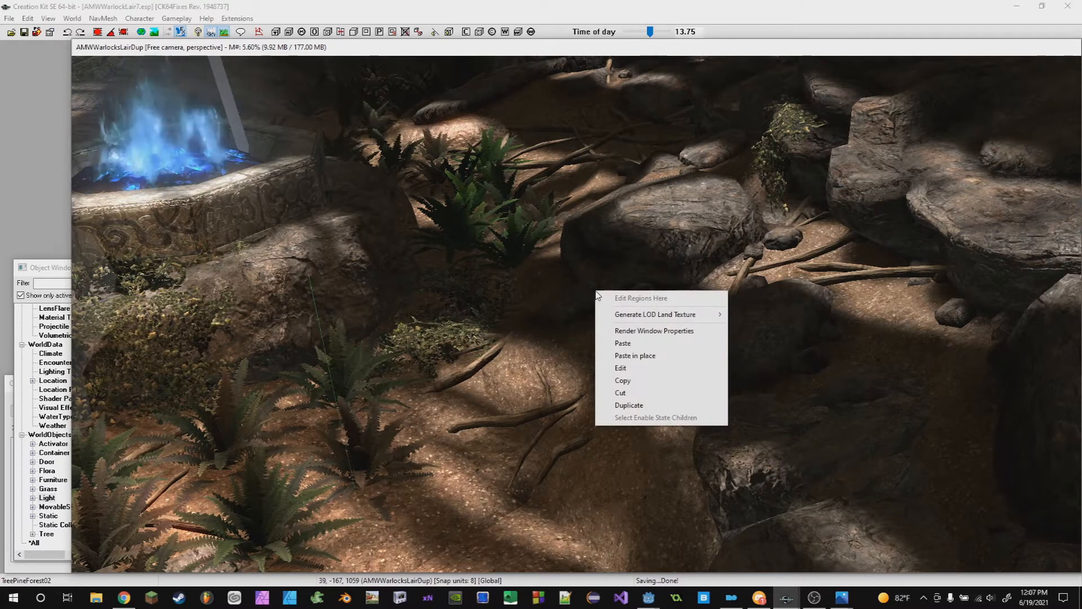
click(493, 212)
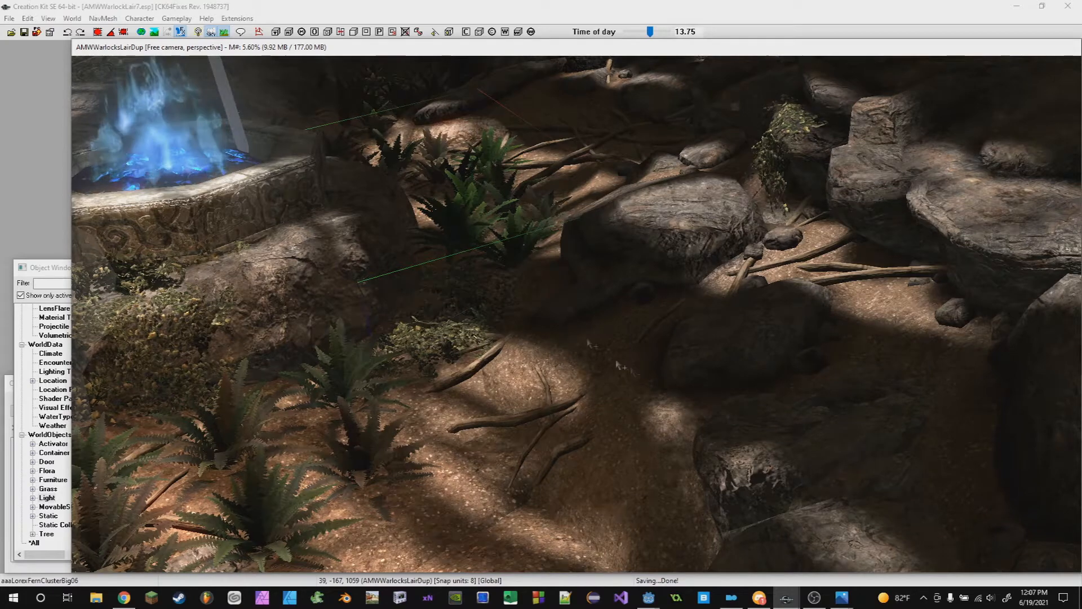
- Open the WarlockLair7LT lighting template from the Object Window to review its settings
click(63, 371)
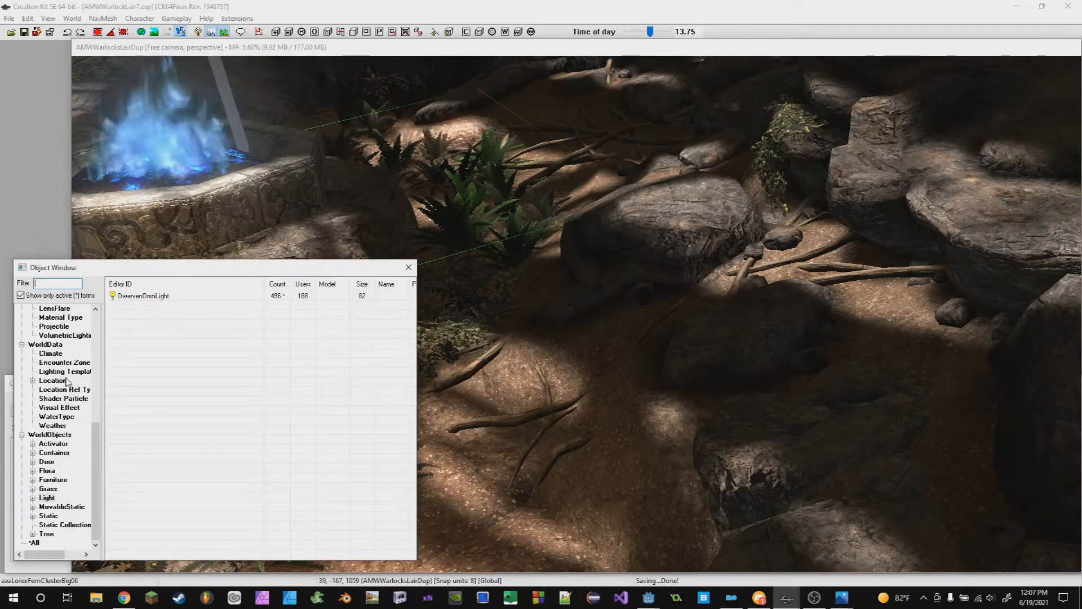
double_click(140, 296)
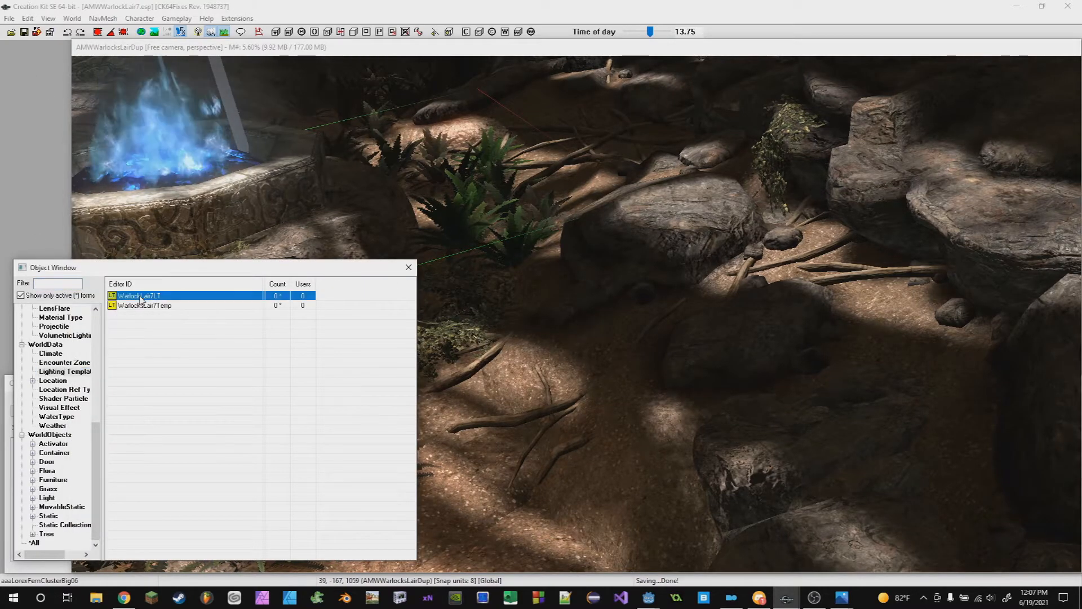
scroll(45, 455, up, 8)
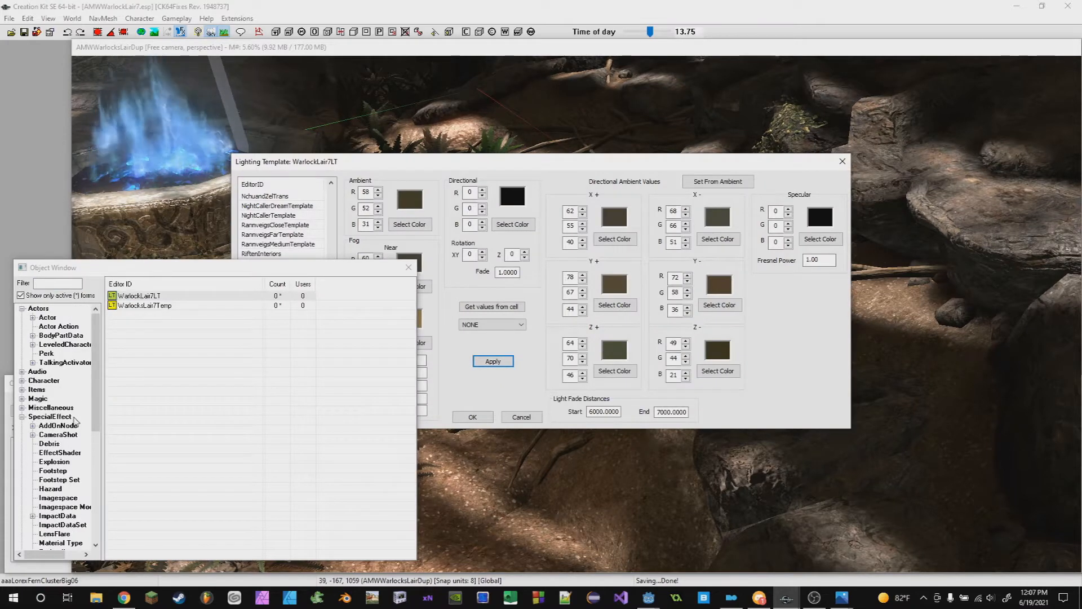
scroll(76, 422, down, 5)
scroll(44, 436, up, 3)
scroll(46, 375, down, 1)
scroll(46, 375, up, 3)
scroll(51, 482, down, 6)
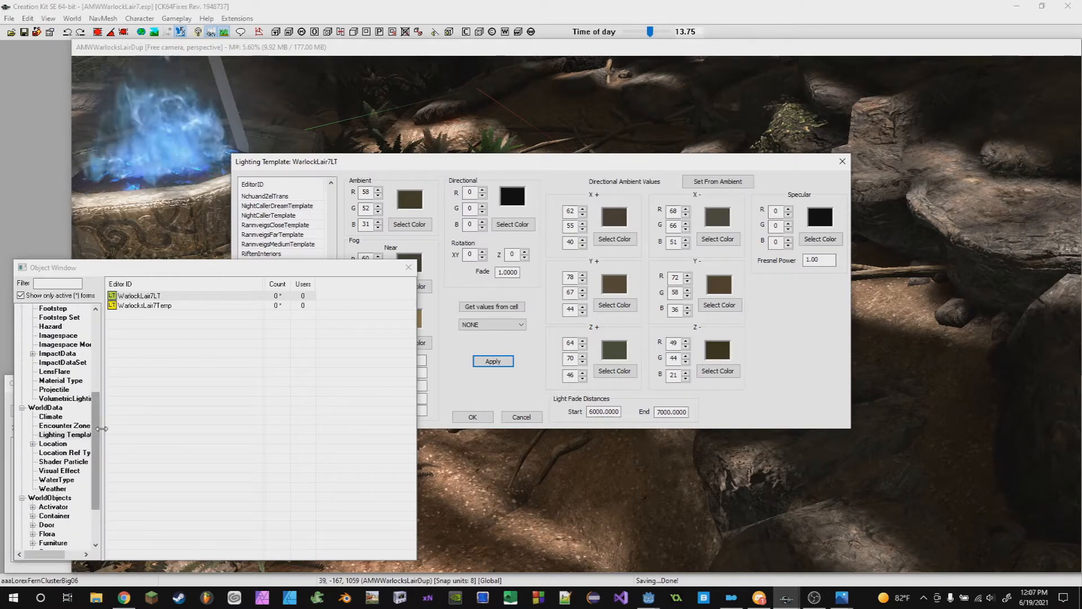
- Widen the Object Window category pane and list all Lighting Template records, including inactive ones
drag(104, 433, 144, 434)
click(63, 435)
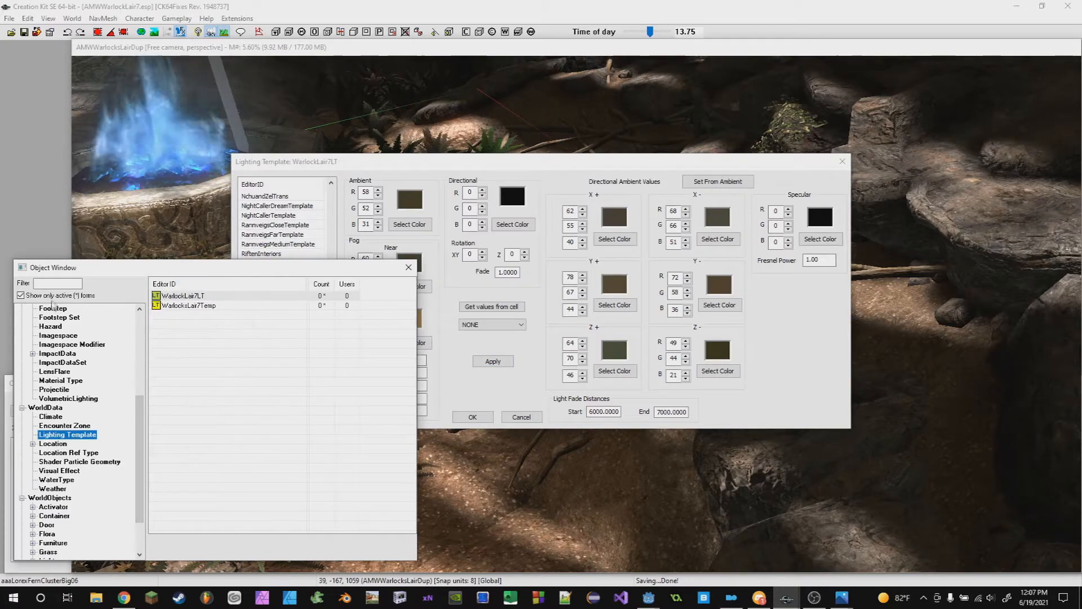
click(21, 295)
scroll(214, 356, down, 10)
scroll(248, 411, up, 15)
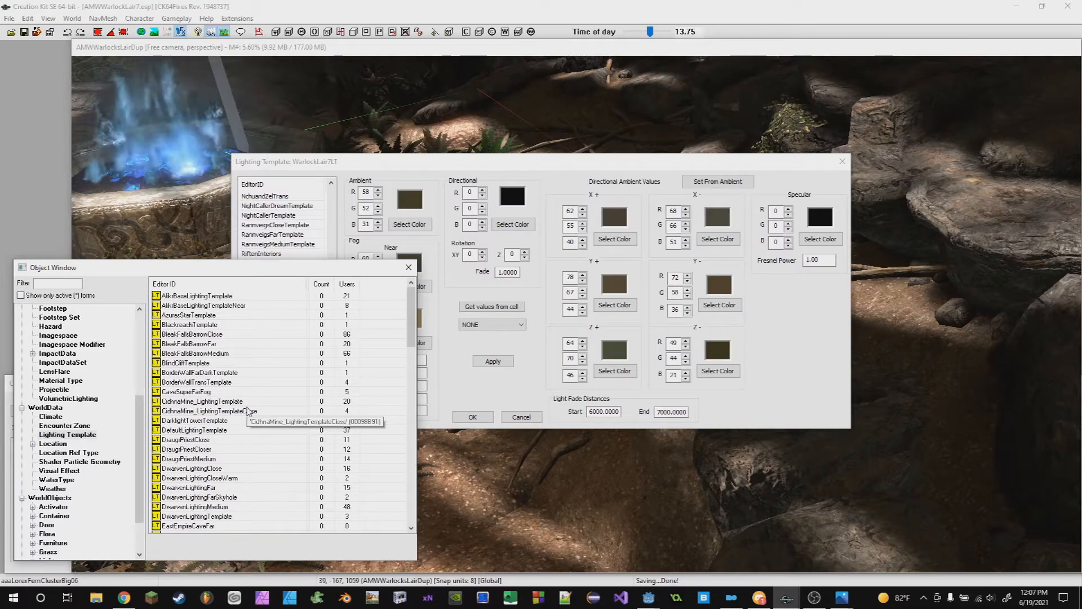
- Close the WarlockLair7LT lighting template dialog without changes
click(513, 419)
scroll(587, 400, down, 4)
middle_drag(586, 400, 656, 349)
scroll(657, 349, up, 2)
click(72, 18)
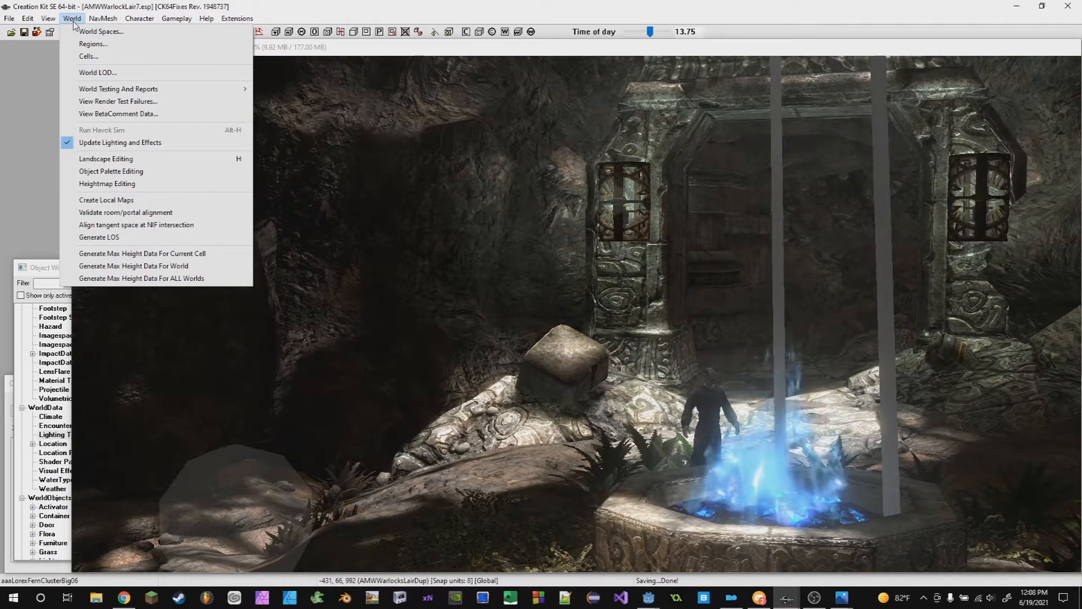
click(484, 6)
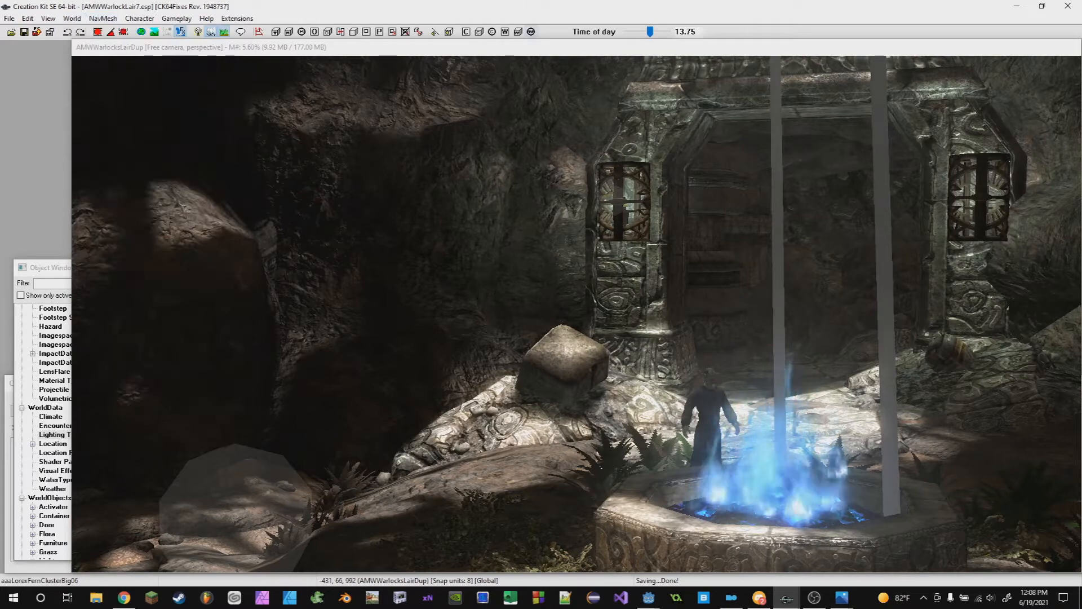
- Switch to Discord and read the lecture-hall chat
mouse_move(761, 599)
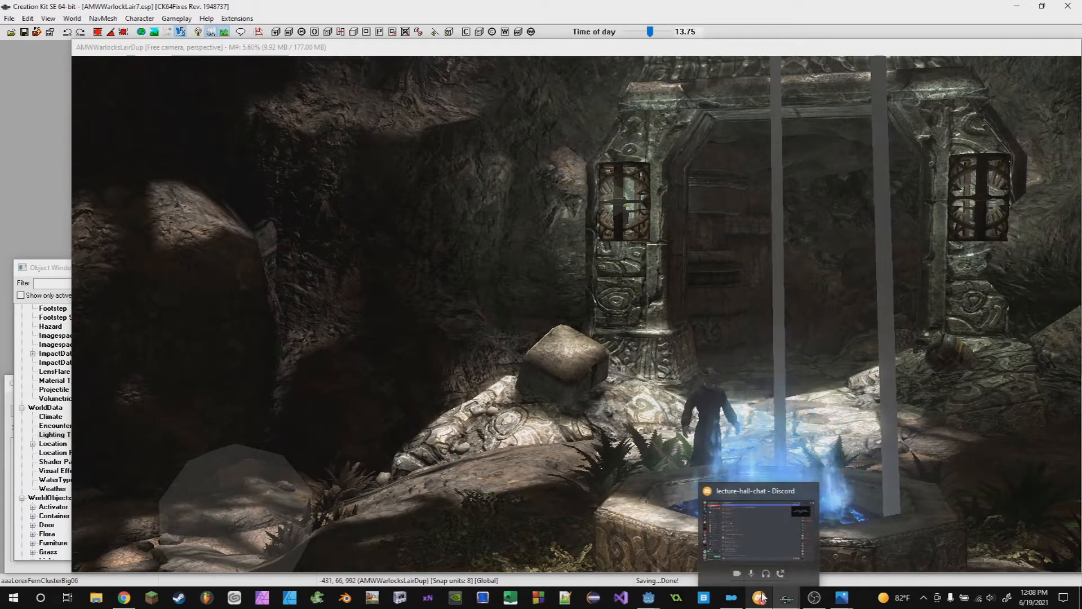
click(760, 598)
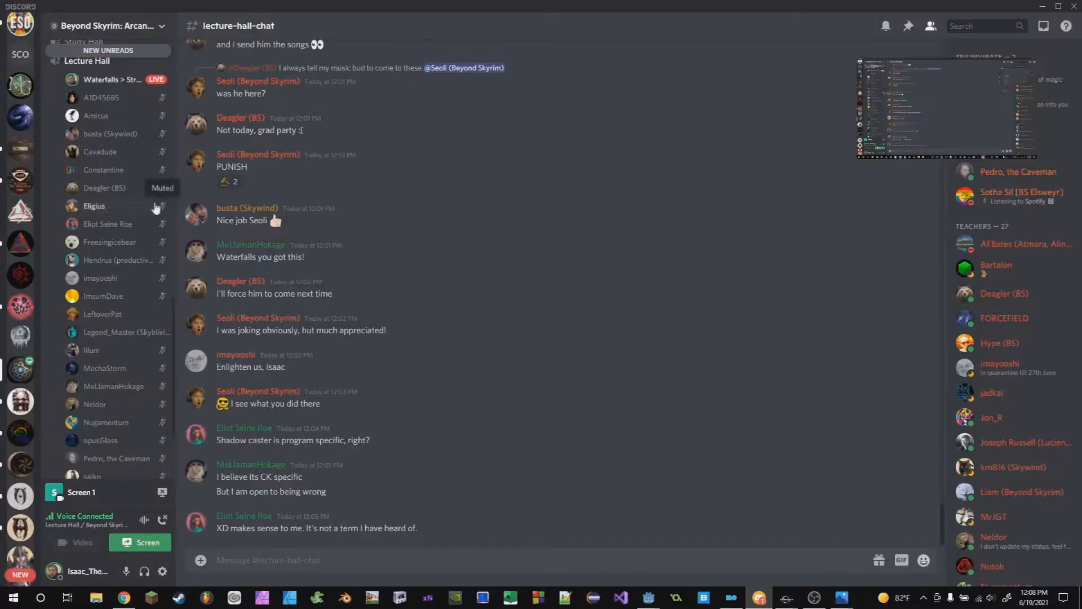
scroll(153, 197, up, 3)
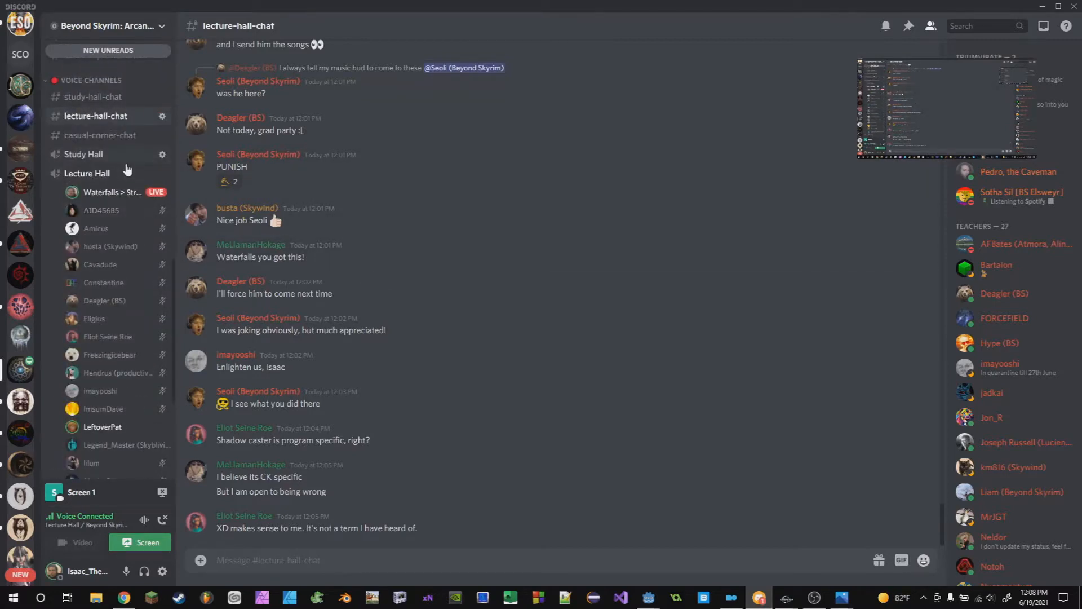
scroll(142, 315, down, 3)
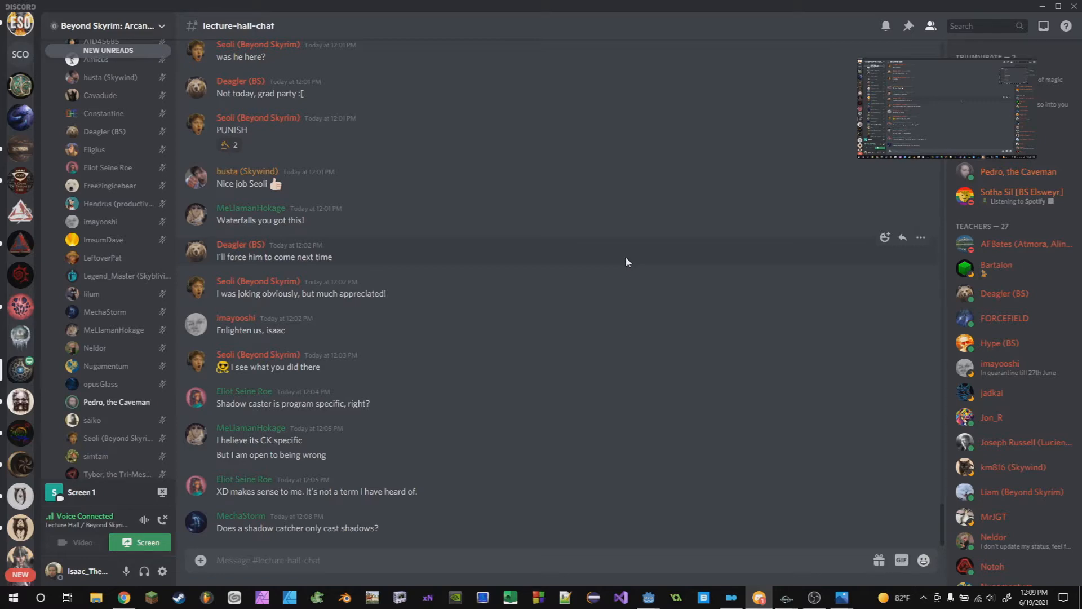
- Return to the Creation Kit and navigate the cave to the point lights among the ferns
click(787, 598)
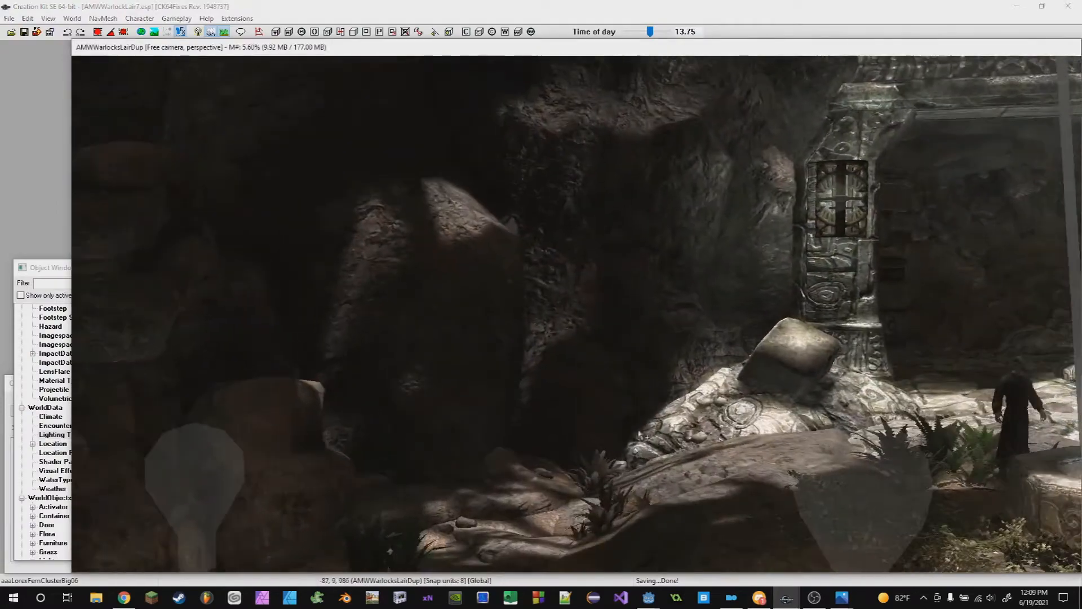
middle_drag(639, 433, 399, 275)
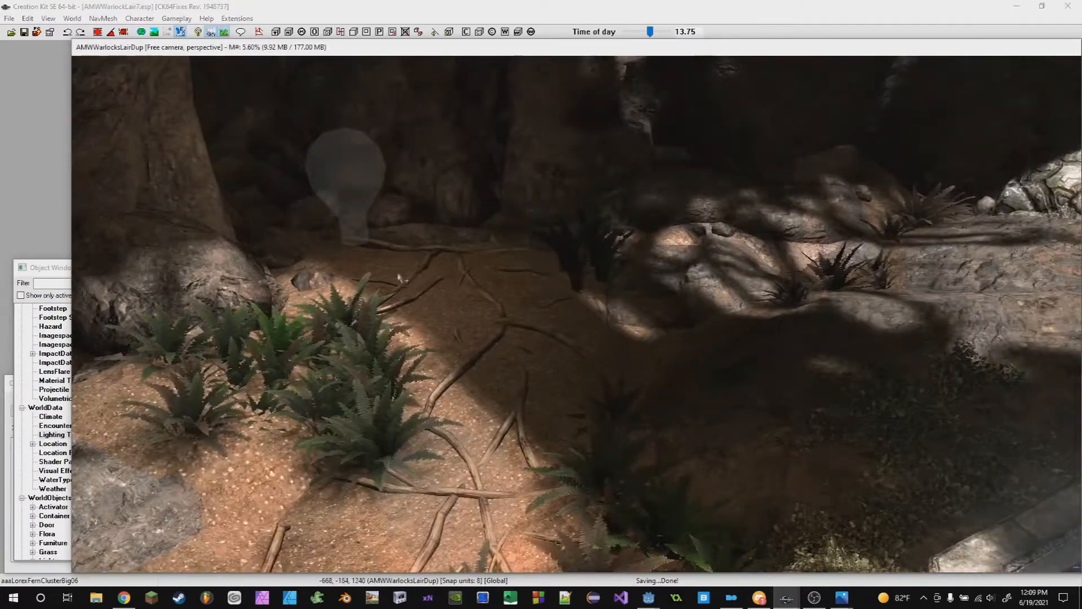
scroll(635, 445, down, 3)
scroll(641, 474, up, 3)
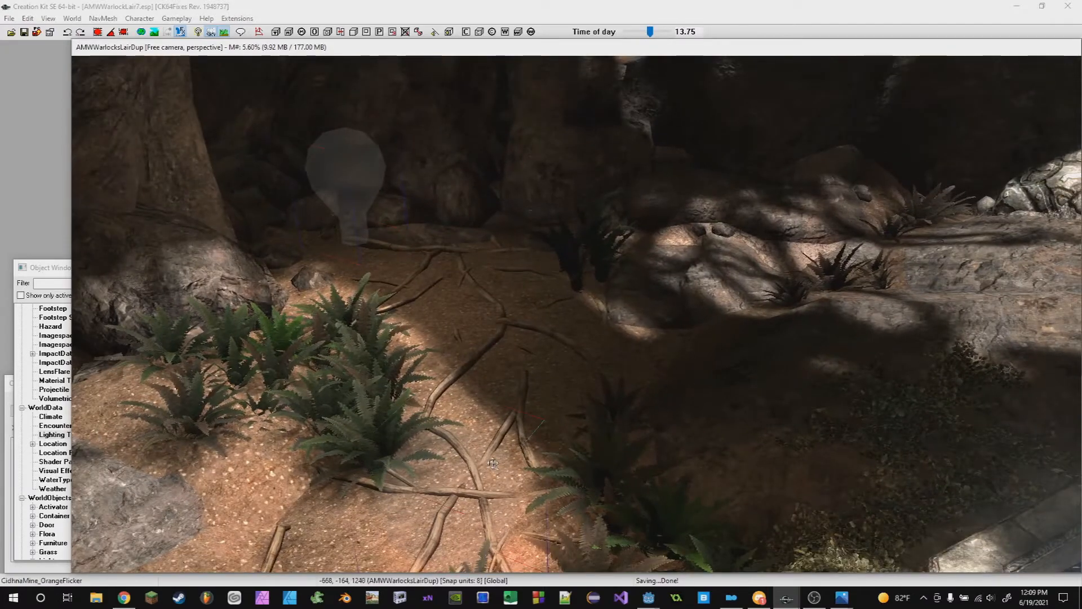
scroll(589, 453, down, 2)
shift+middle_drag(589, 453, 660, 519)
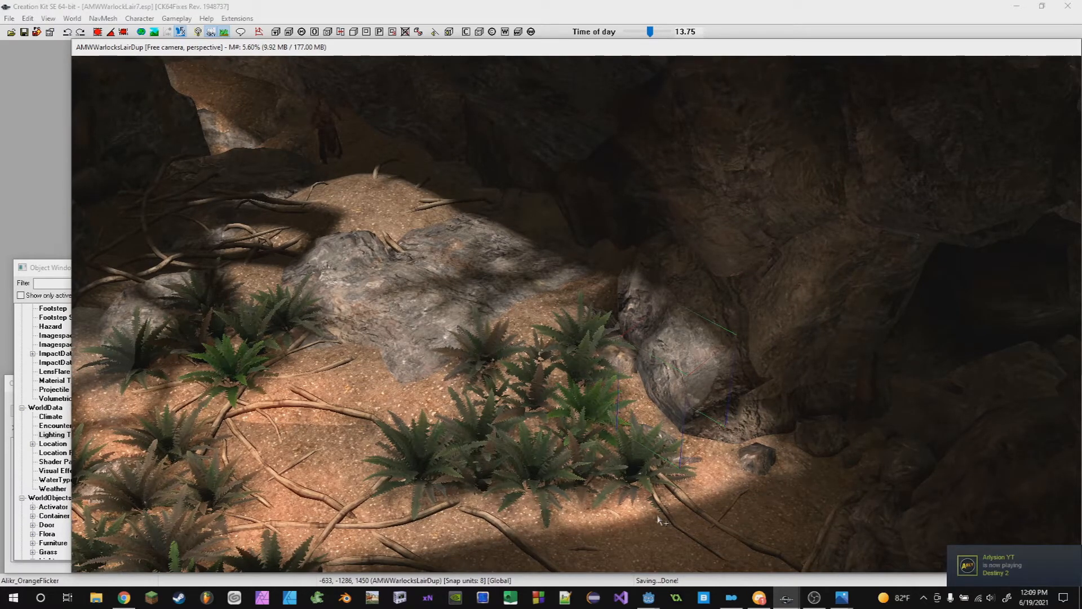
middle_drag(630, 456, 655, 445)
scroll(775, 564, up, 3)
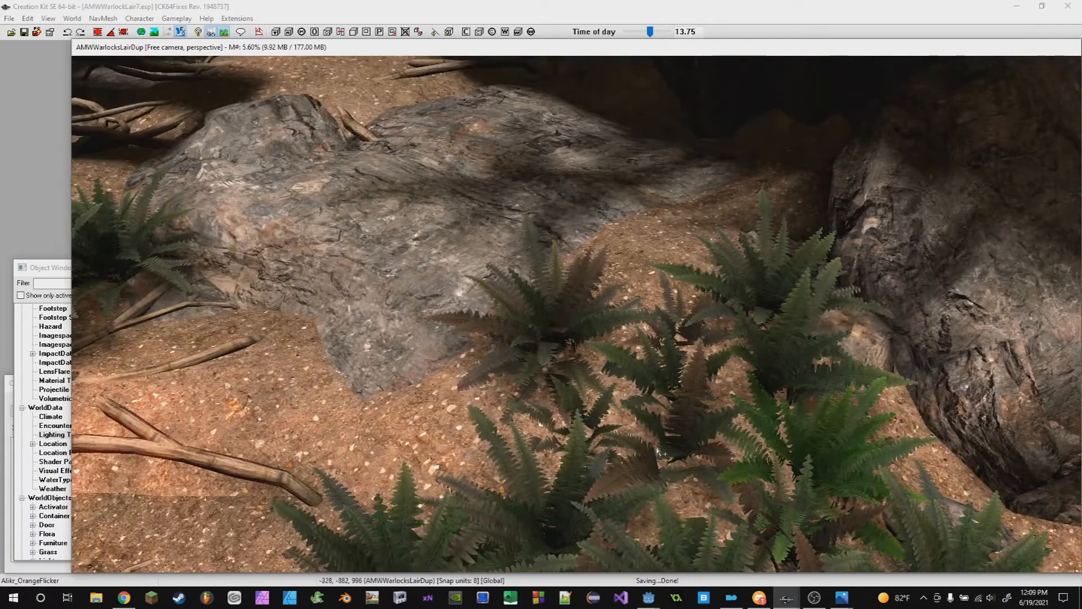
scroll(654, 445, down, 5)
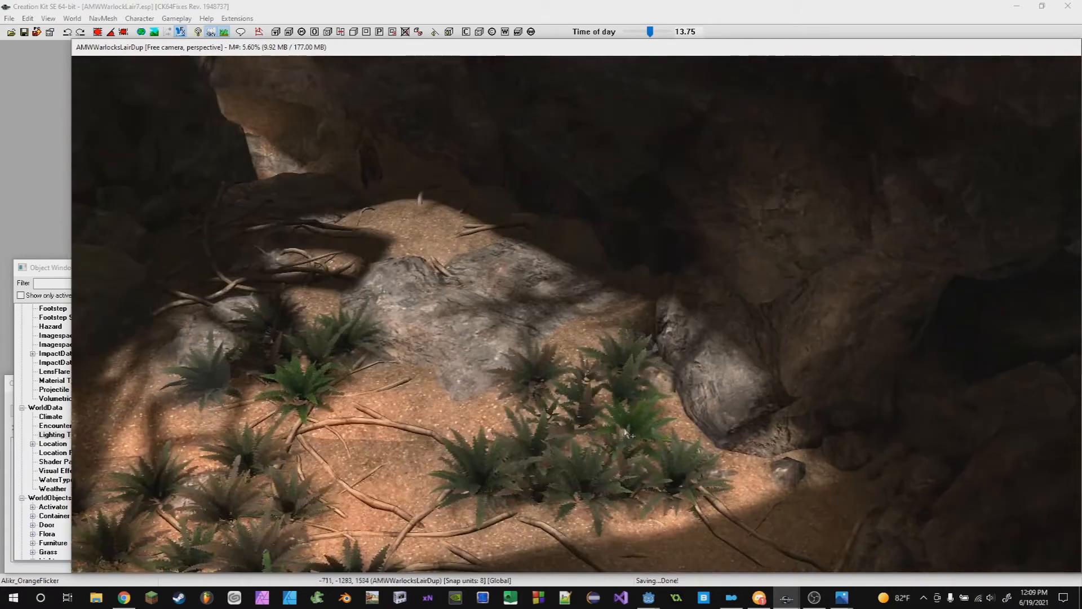
shift+middle_drag(626, 433, 722, 411)
scroll(722, 410, down, 3)
shift+middle_drag(608, 285, 631, 317)
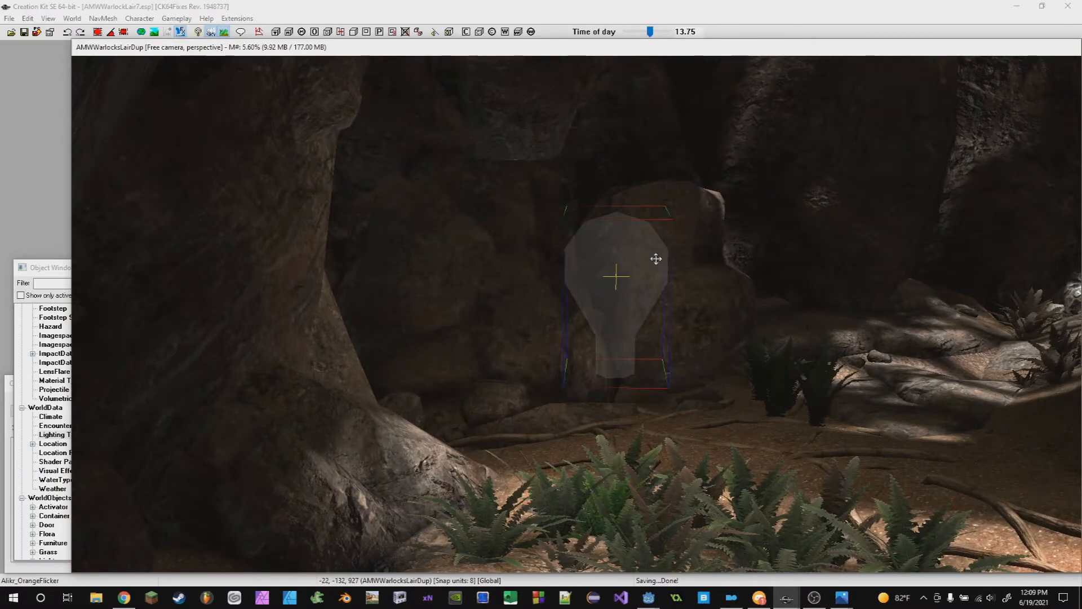
- Orbit around the Alikr_OrangeFlicker light beside the boulder to inspect its coverage
shift+middle_drag(656, 259, 557, 320)
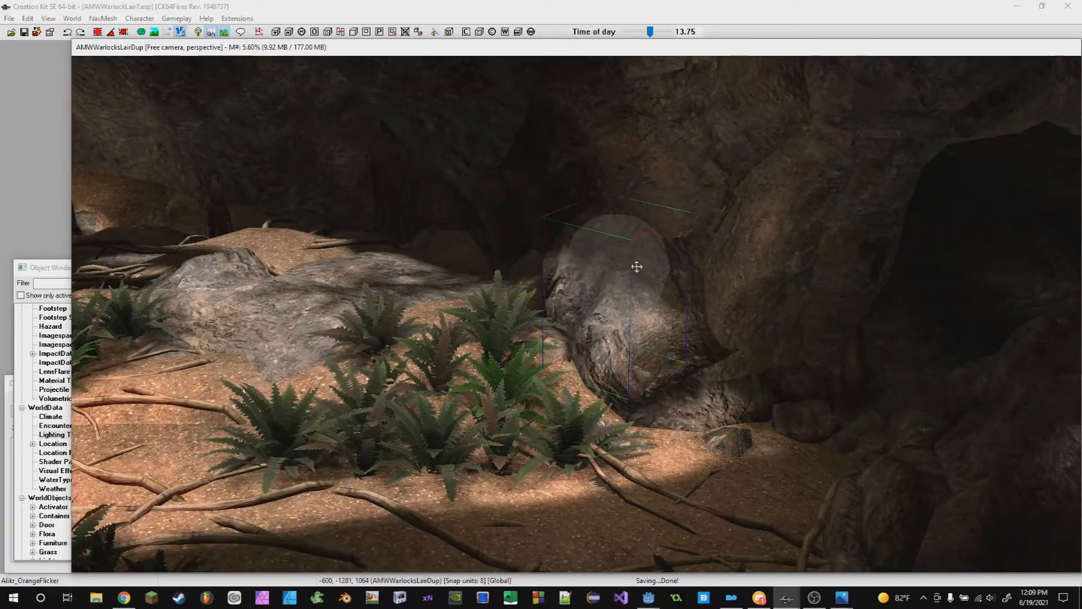
mouse_move(612, 310)
shift+middle_down()
mouse_move(627, 411)
mouse_move(522, 256)
mouse_move(598, 312)
shift+middle_up()
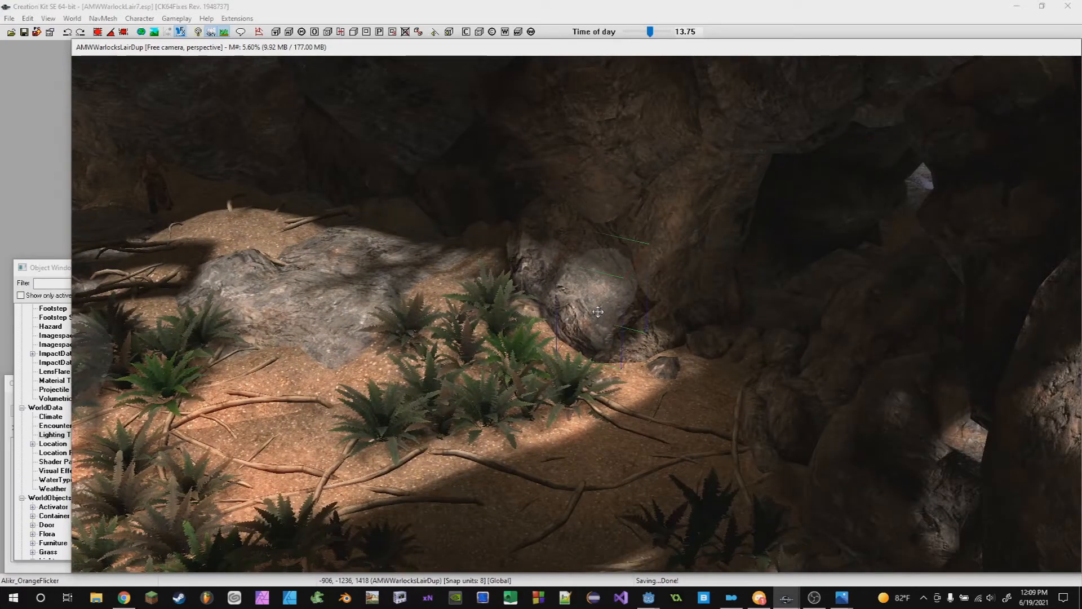
shift+middle_drag(598, 312, 709, 381)
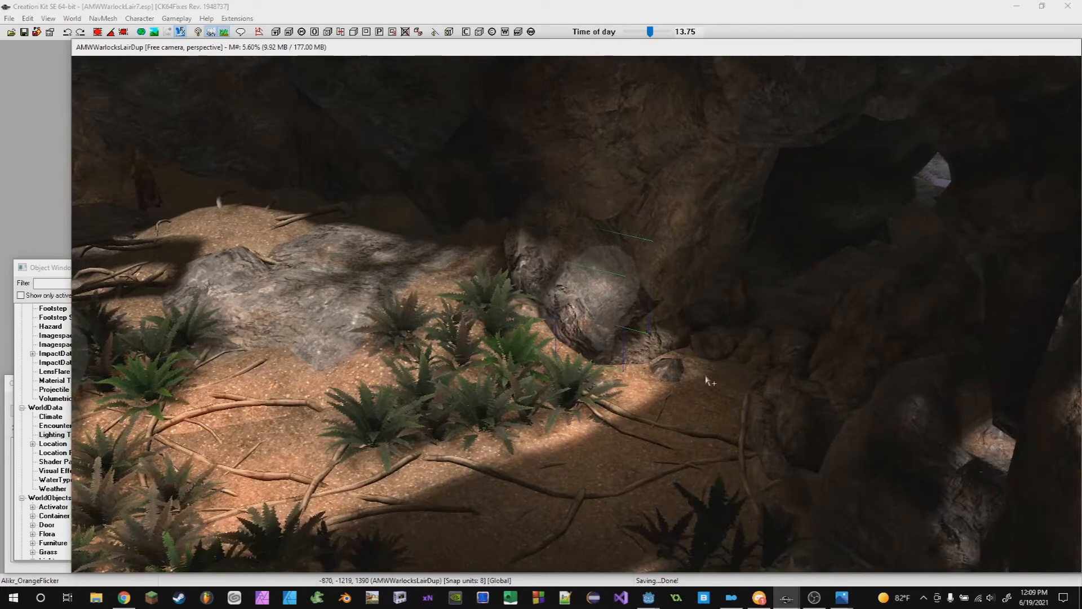
scroll(709, 382, up, 10)
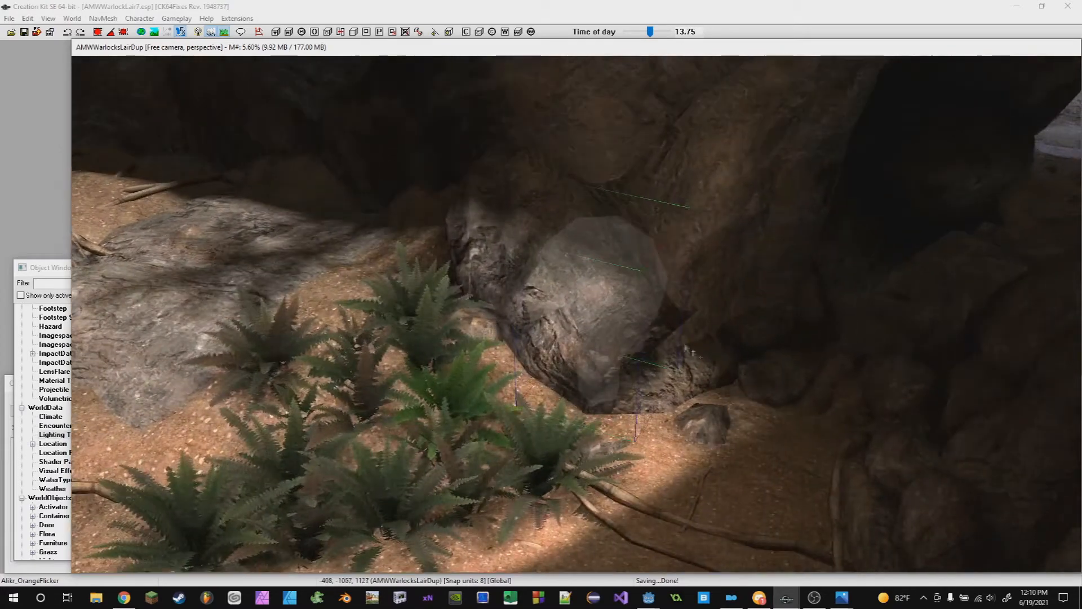
scroll(744, 366, down, 10)
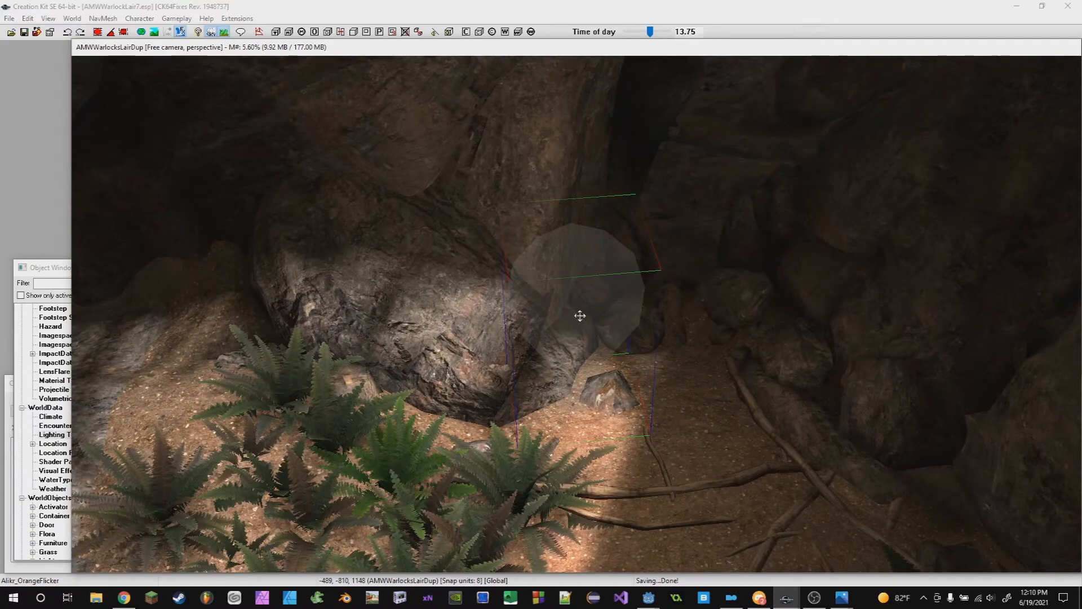
scroll(611, 246, down, 3)
mouse_move(606, 325)
shift+middle_down()
mouse_move(611, 246)
mouse_move(647, 263)
mouse_move(647, 331)
mouse_move(609, 338)
shift+middle_up()
scroll(647, 263, up, 4)
scroll(647, 331, down, 4)
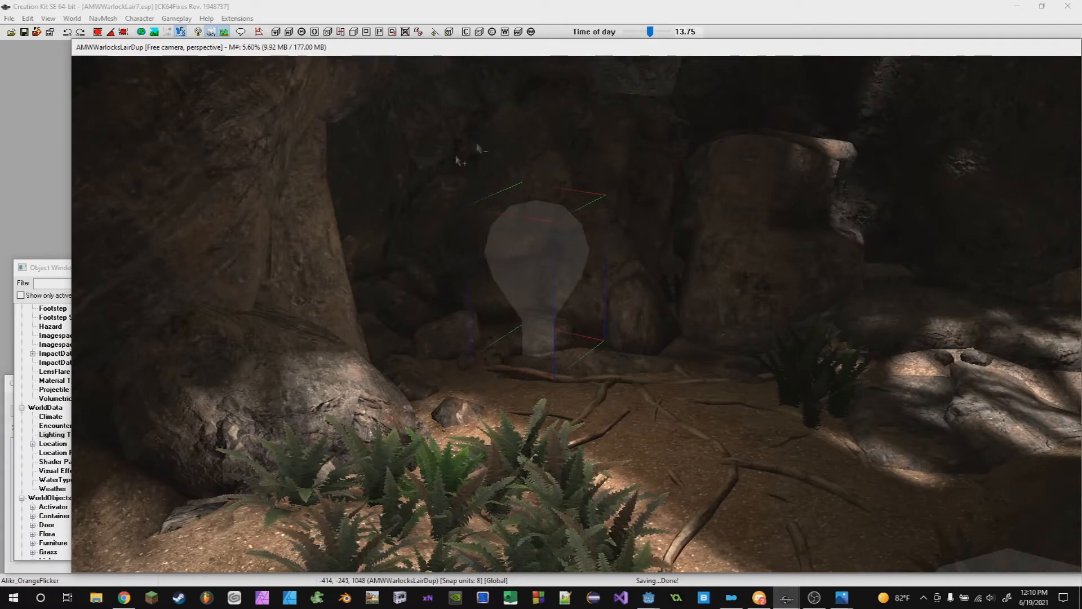
- Navigate through the cave past the blue fire pit up toward the lights near the trees
shift+middle_drag(480, 275, 624, 297)
shift+middle_drag(505, 193, 713, 290)
scroll(638, 278, up, 4)
shift+middle_drag(638, 278, 688, 320)
scroll(547, 326, up, 5)
scroll(546, 311, down, 5)
scroll(603, 288, down, 4)
scroll(708, 284, up, 4)
scroll(550, 303, up, 5)
scroll(556, 320, down, 5)
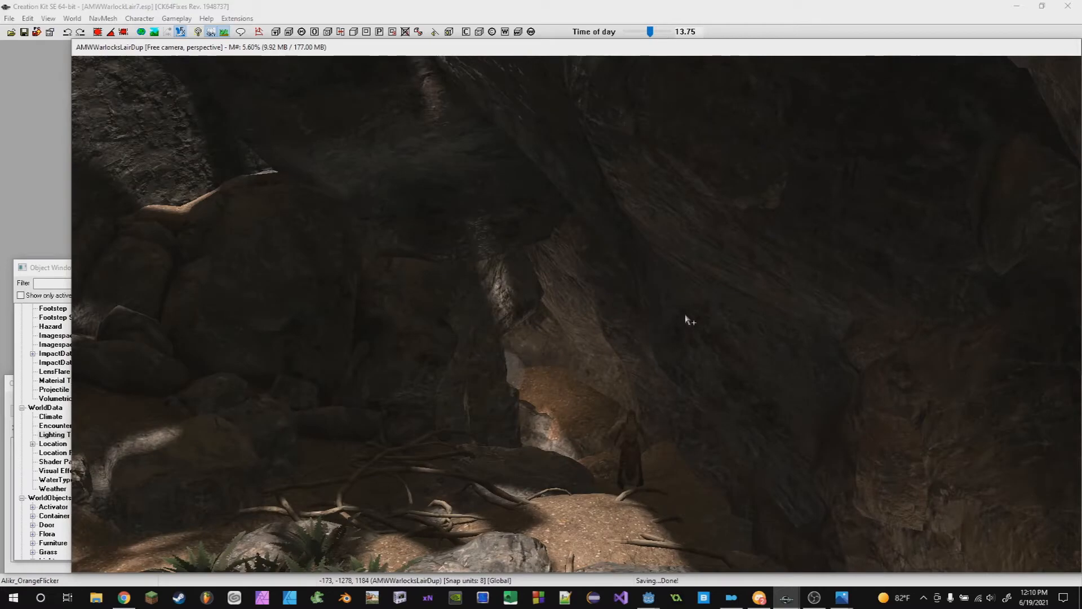
shift+middle_drag(496, 333, 525, 265)
scroll(483, 259, up, 4)
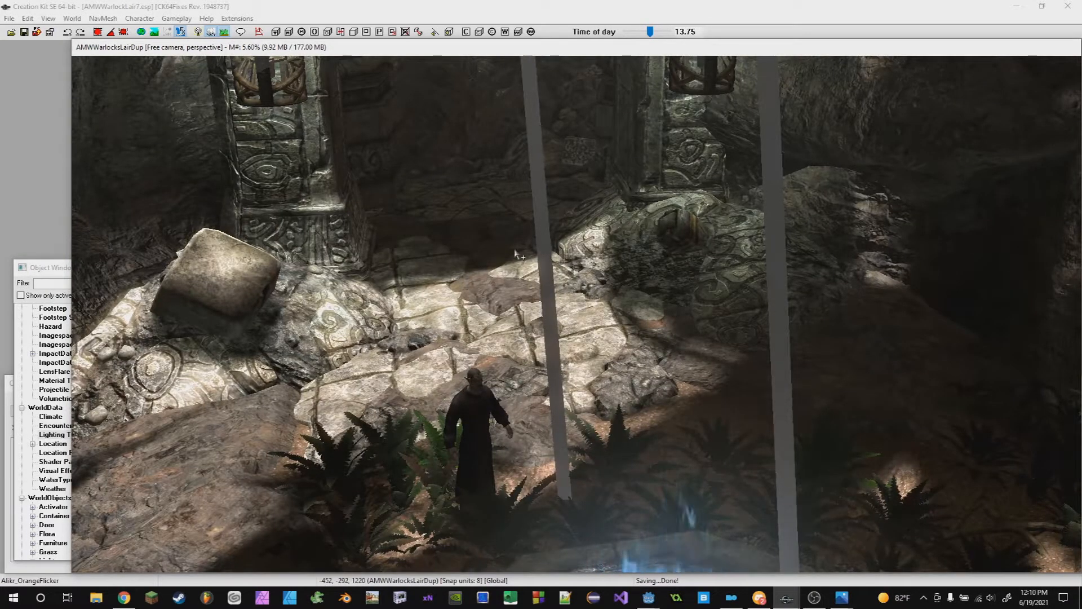
scroll(533, 207, down, 4)
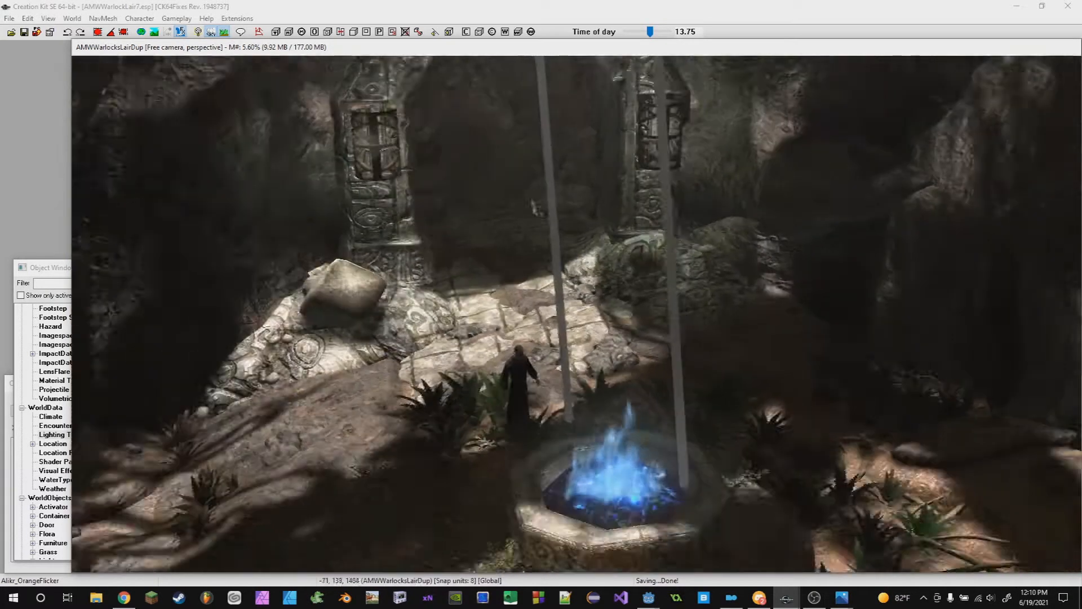
shift+middle_drag(533, 207, 687, 215)
shift+middle_drag(599, 228, 689, 329)
mouse_move(595, 261)
shift+middle_down()
mouse_move(648, 319)
mouse_move(641, 263)
mouse_move(573, 283)
mouse_move(529, 246)
mouse_move(490, 280)
mouse_move(478, 315)
mouse_move(453, 263)
mouse_move(536, 279)
mouse_move(543, 306)
mouse_move(558, 293)
mouse_move(612, 326)
shift+middle_up()
scroll(490, 280, down, 4)
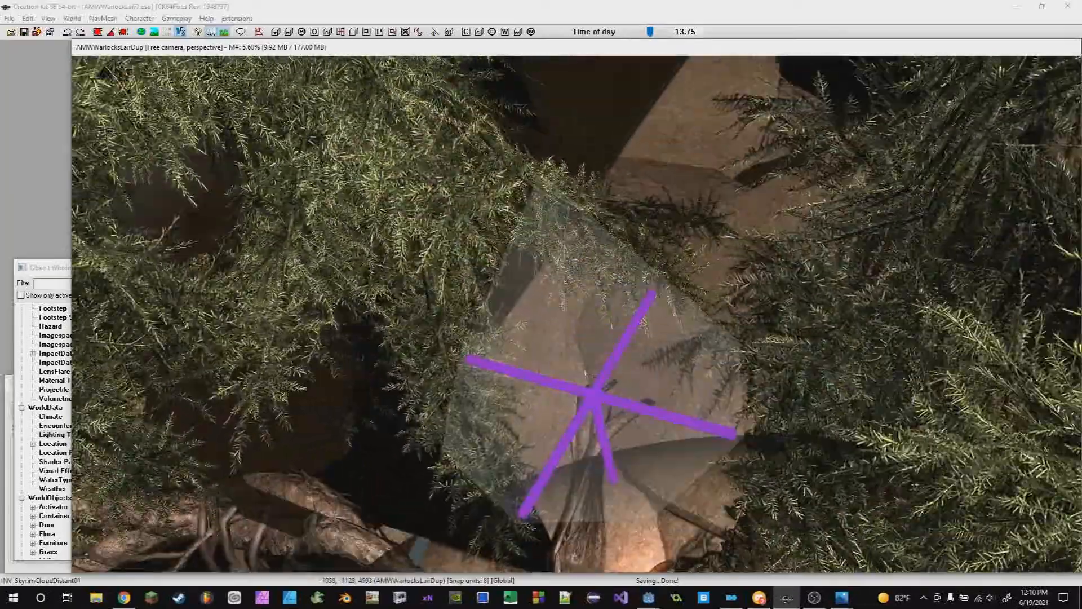
- Fly back across the cave exterior and toggle the display of light radii
scroll(586, 369, down, 12)
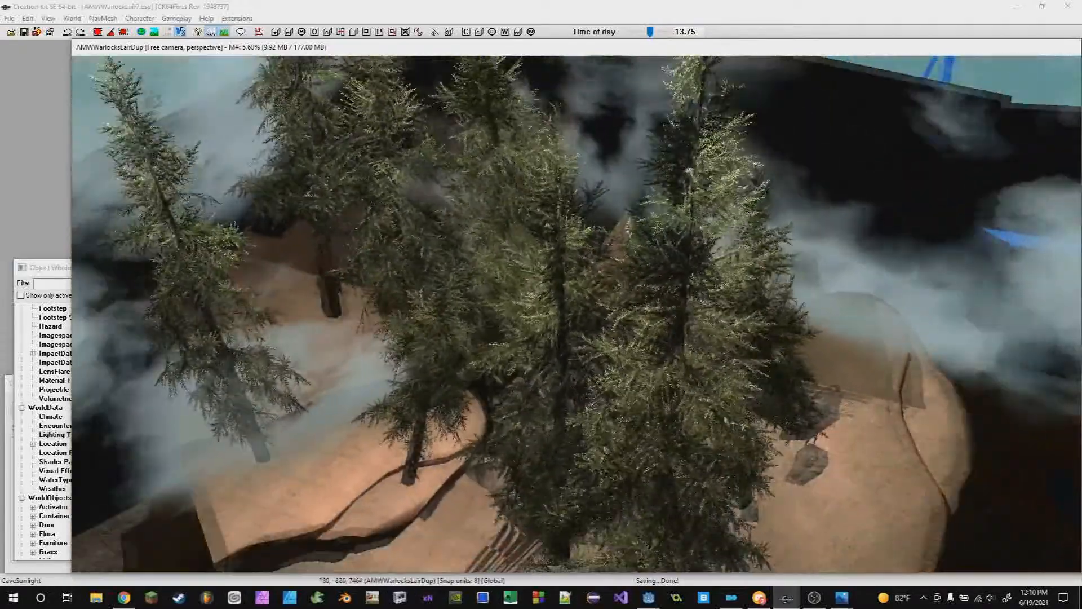
scroll(586, 369, down, 8)
shift+middle_drag(586, 369, 460, 259)
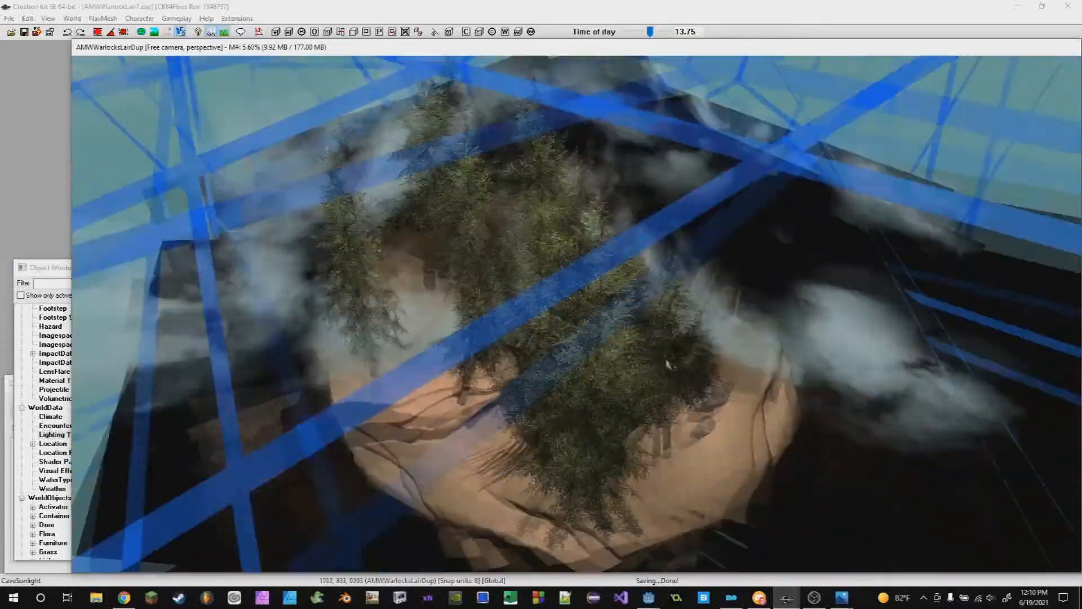
key(l)
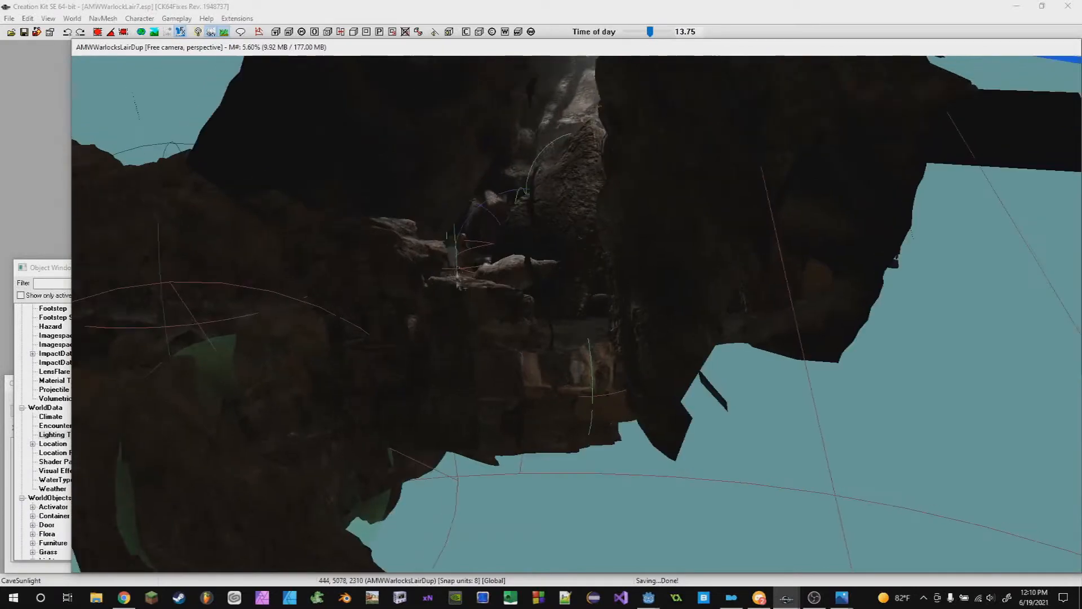
- Orbit around the Alikr_OrangeFlicker light beside the ferns, toggling the object markers off and on
scroll(454, 257, up, 10)
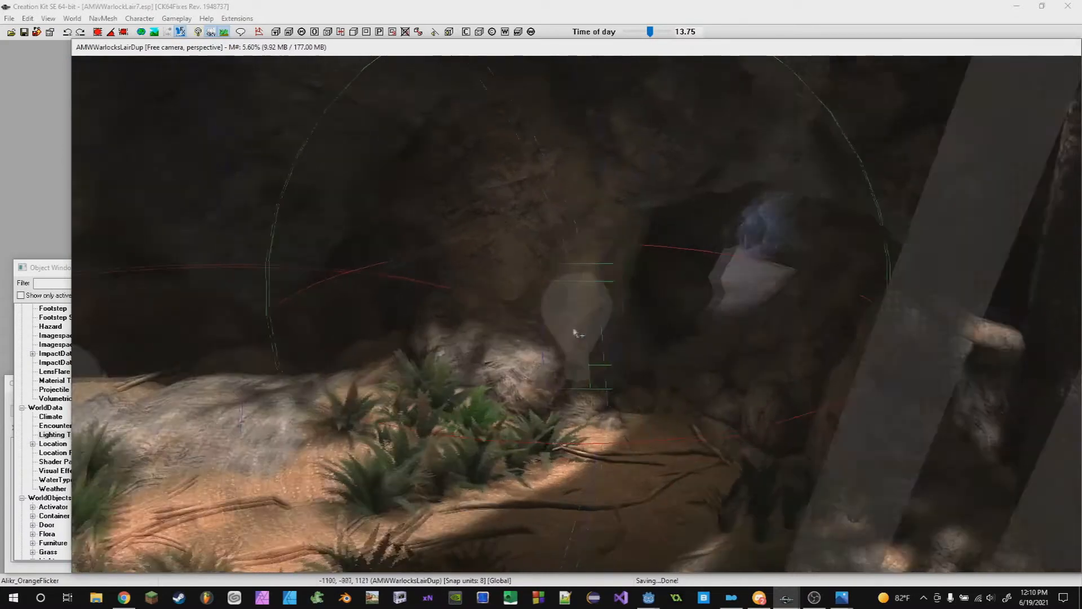
scroll(574, 328, down, 1)
key(m)
middle_drag(574, 328, 642, 339)
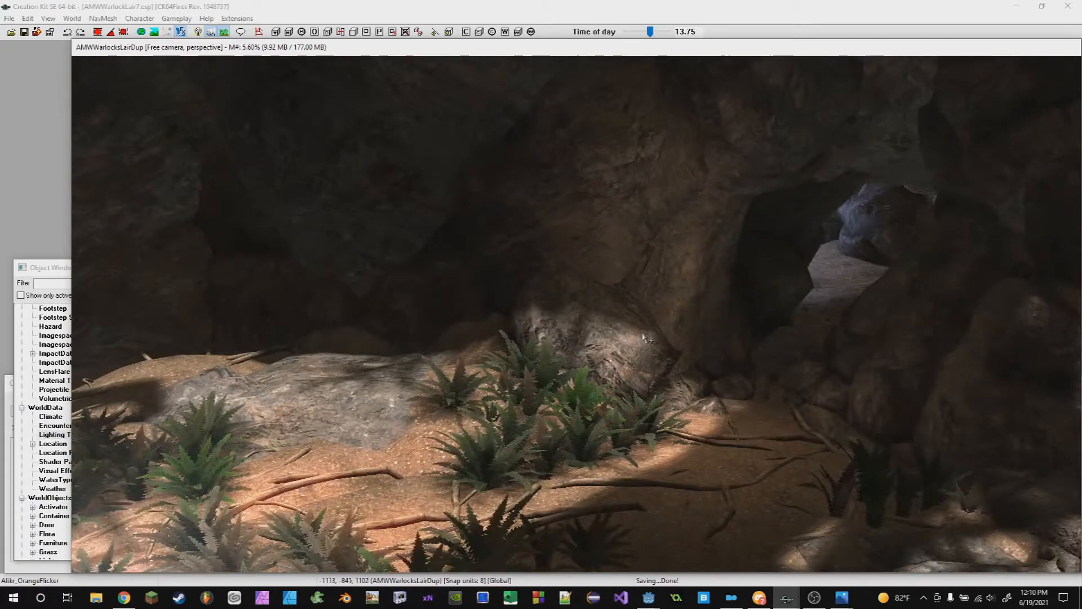
key(m)
key(m)
shift+middle_drag(644, 338, 737, 327)
shift+middle_drag(609, 263, 660, 321)
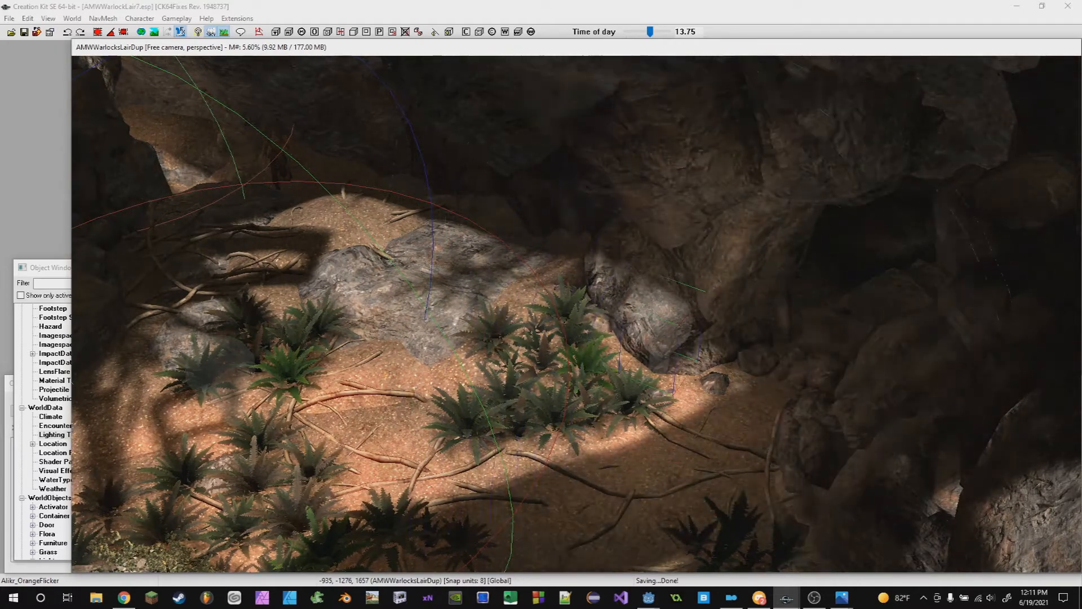
- Move toward the bright orange light glowing against the rock wall to inspect its effect
middle_drag(563, 361, 589, 346)
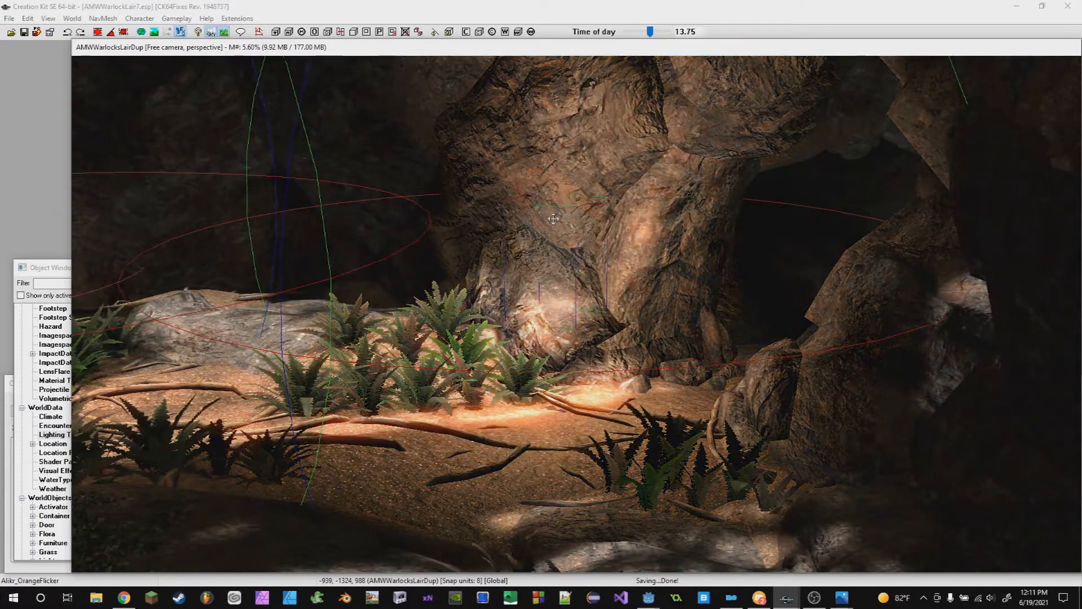
mouse_move(553, 218)
shift+middle_down()
mouse_move(606, 341)
mouse_move(611, 300)
mouse_move(575, 243)
mouse_move(551, 273)
mouse_move(565, 361)
mouse_move(576, 303)
mouse_move(608, 309)
mouse_move(638, 208)
mouse_move(638, 222)
mouse_move(618, 194)
mouse_move(569, 214)
shift+middle_up()
click(576, 317)
shift+middle_drag(576, 318, 663, 266)
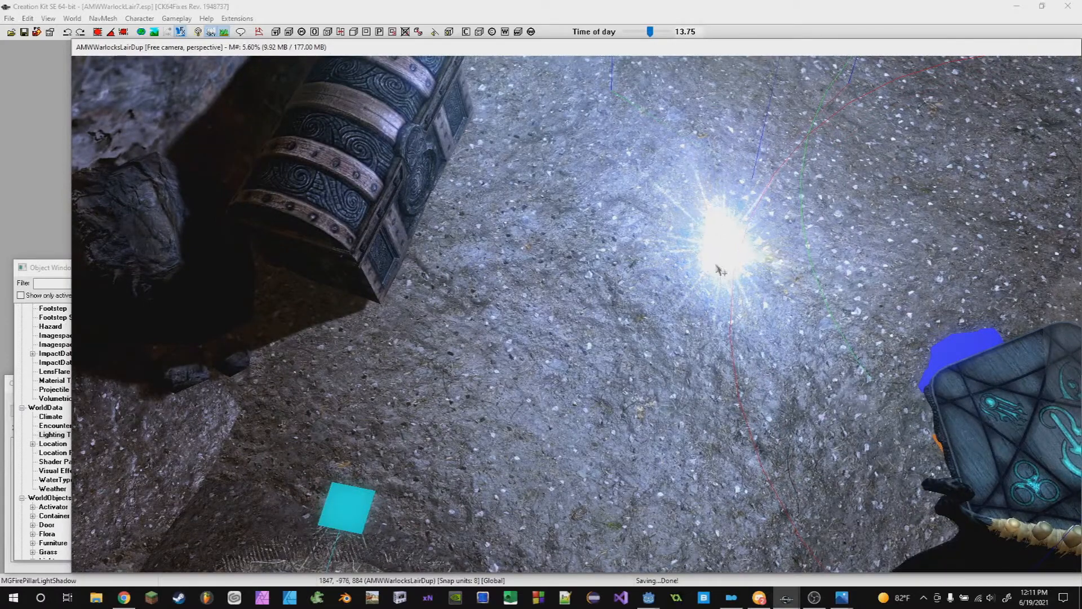
- Inspect the MGFirePillarLightShadow lights around the treasure chest and ritual table
shift+middle_drag(743, 219, 615, 269)
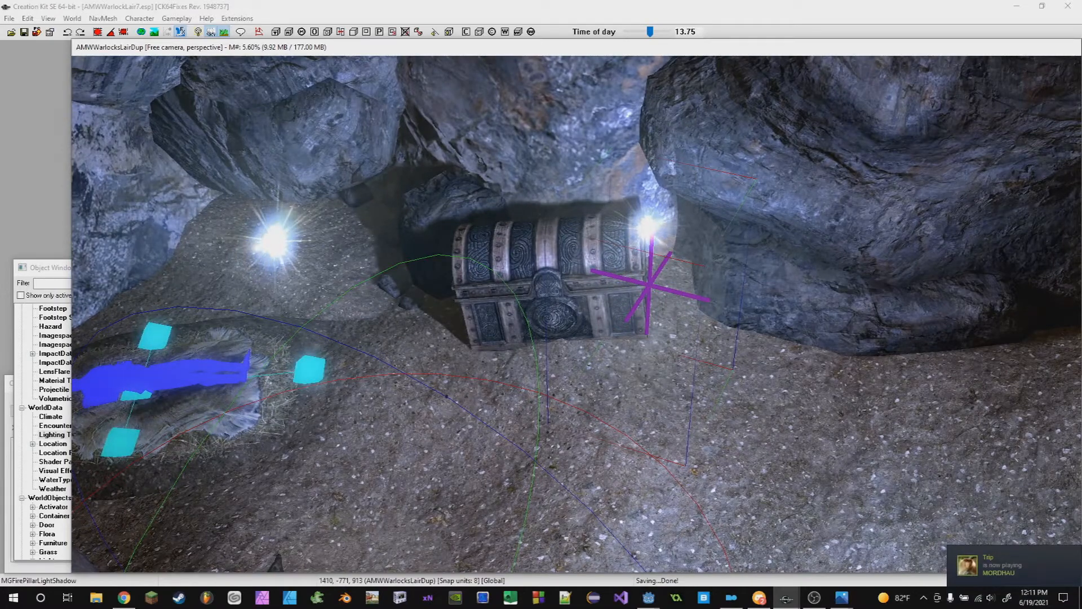
shift+middle_drag(655, 73, 699, 101)
scroll(689, 88, up, 5)
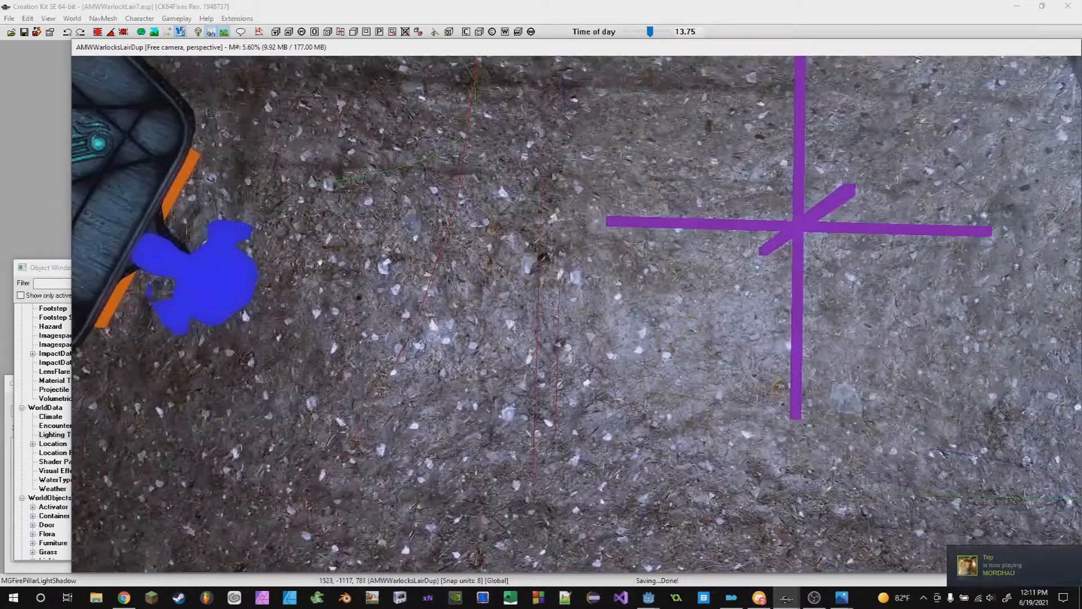
shift+middle_drag(762, 351, 765, 324)
scroll(831, 141, down, 5)
shift+middle_drag(831, 141, 823, 160)
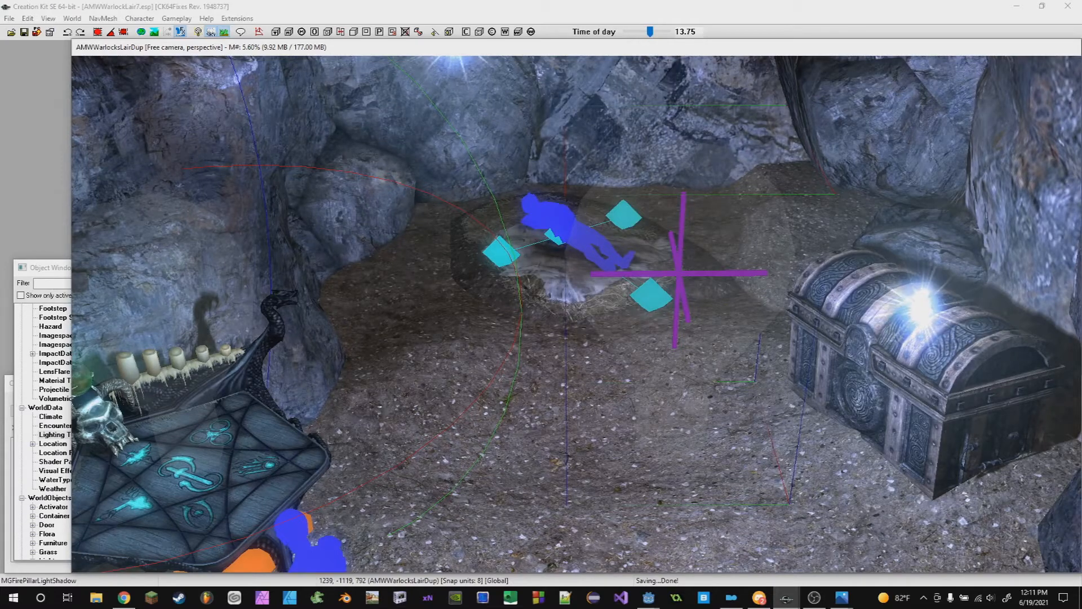
shift+middle_drag(697, 283, 673, 359)
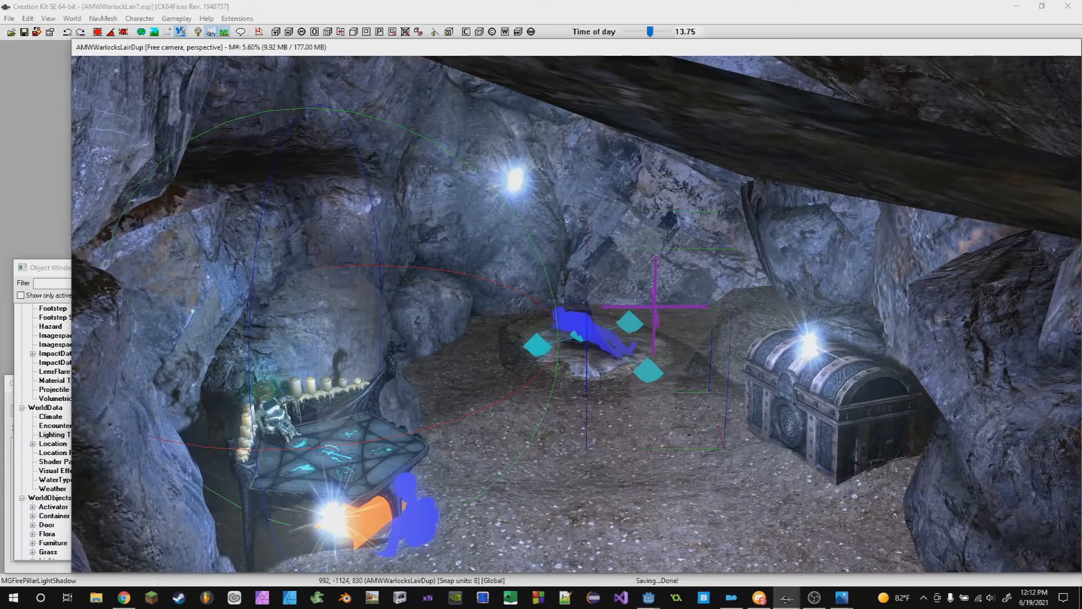
shift+middle_drag(652, 333, 747, 422)
mouse_move(724, 340)
shift+middle_down()
mouse_move(741, 394)
mouse_move(727, 338)
shift+middle_up()
key(shift)
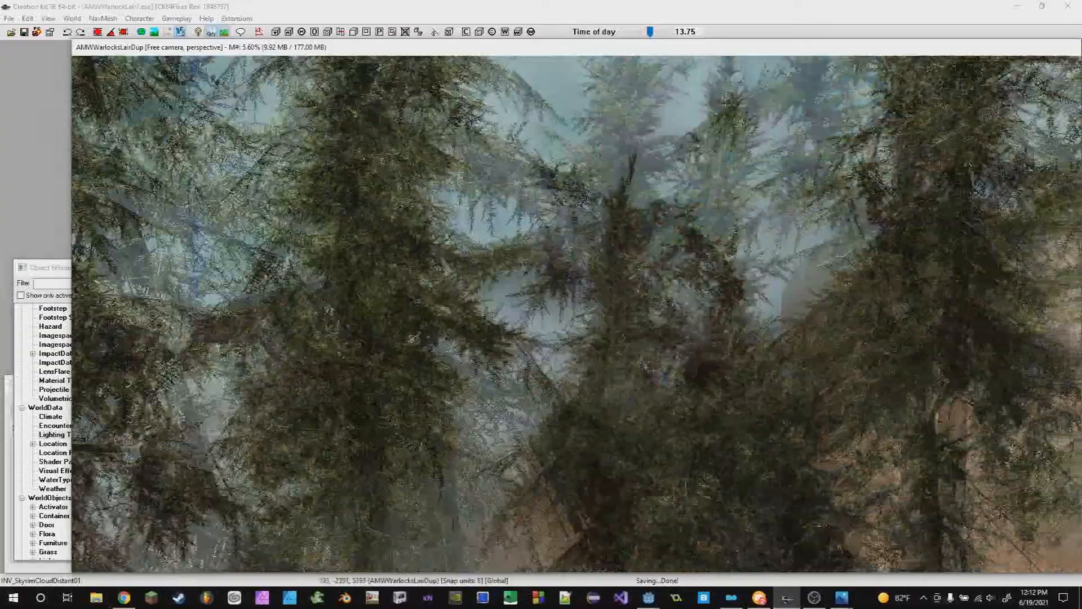
- Fly up to the pine trees above the cave and delete two of them
scroll(609, 272, down, 10)
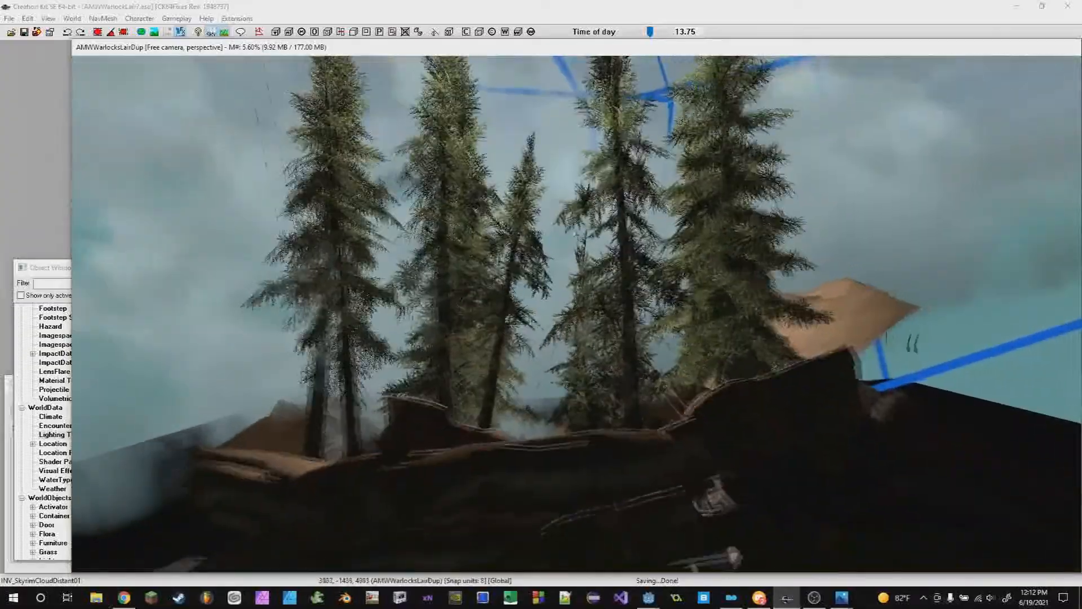
key(shift)
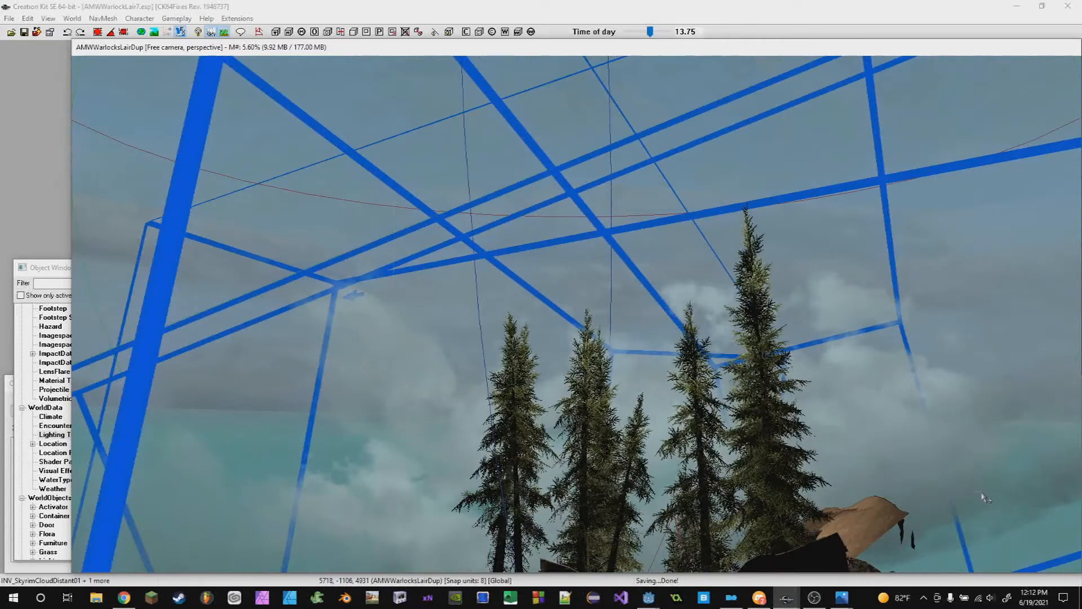
middle_drag(983, 497, 966, 358)
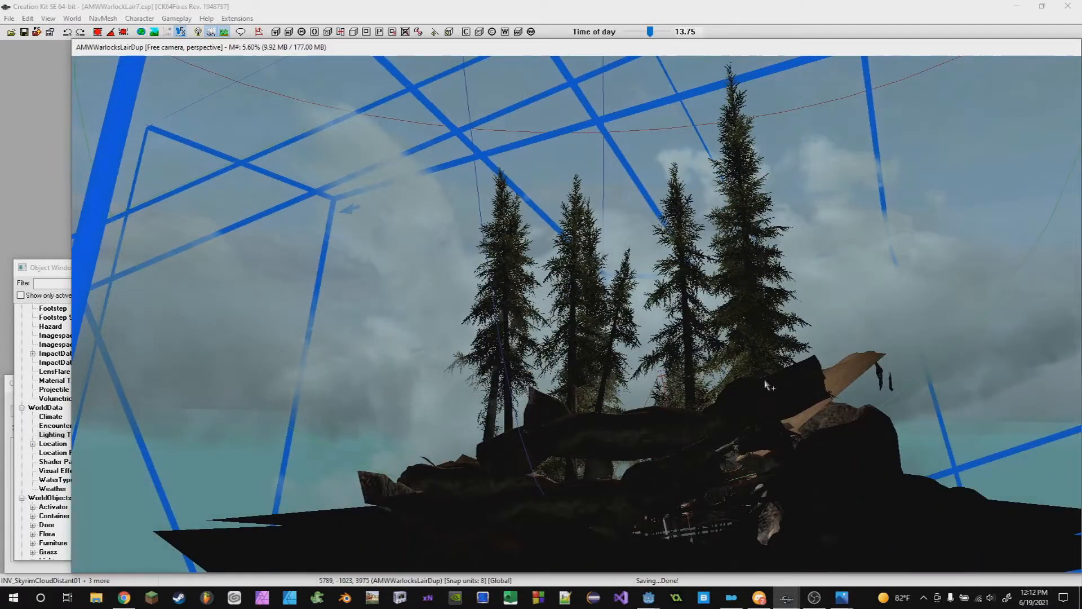
key(Delete)
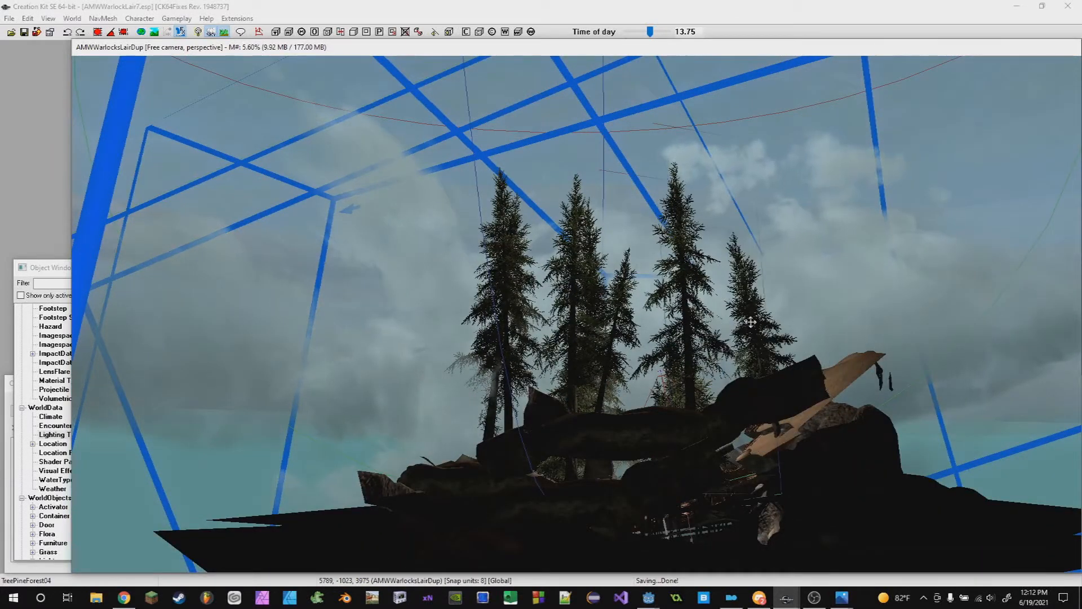
key(Delete)
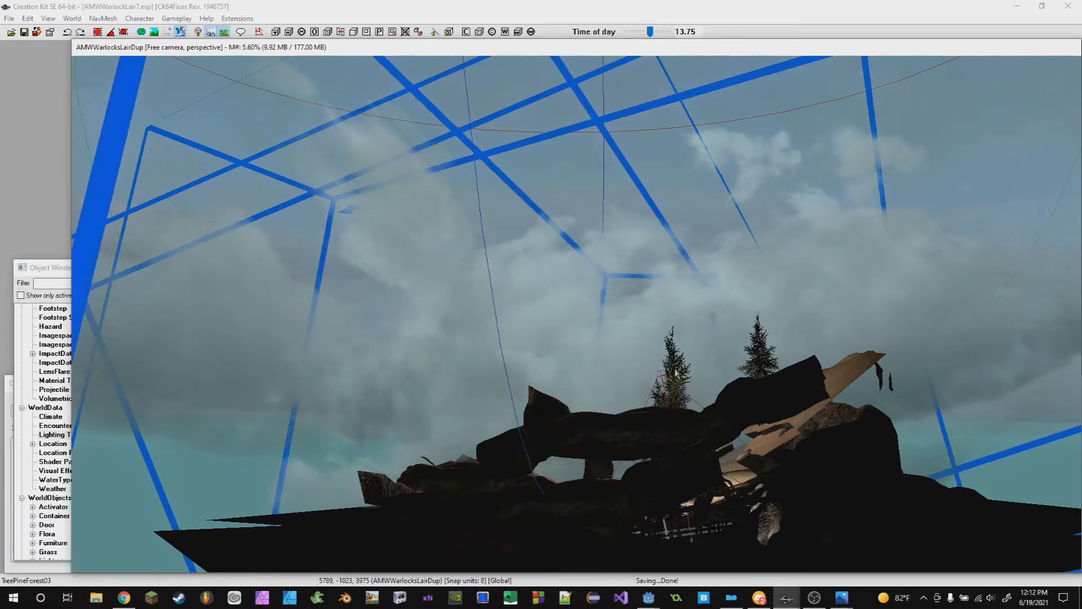
shift+middle_drag(746, 360, 670, 389)
scroll(670, 396, down, 10)
scroll(670, 396, up, 8)
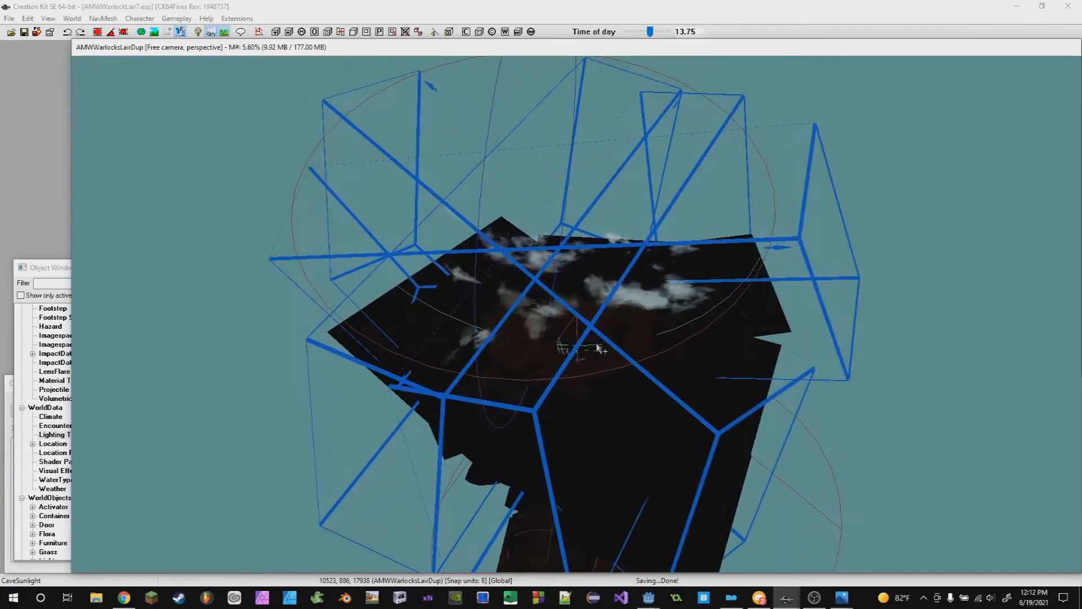
scroll(524, 361, up, 10)
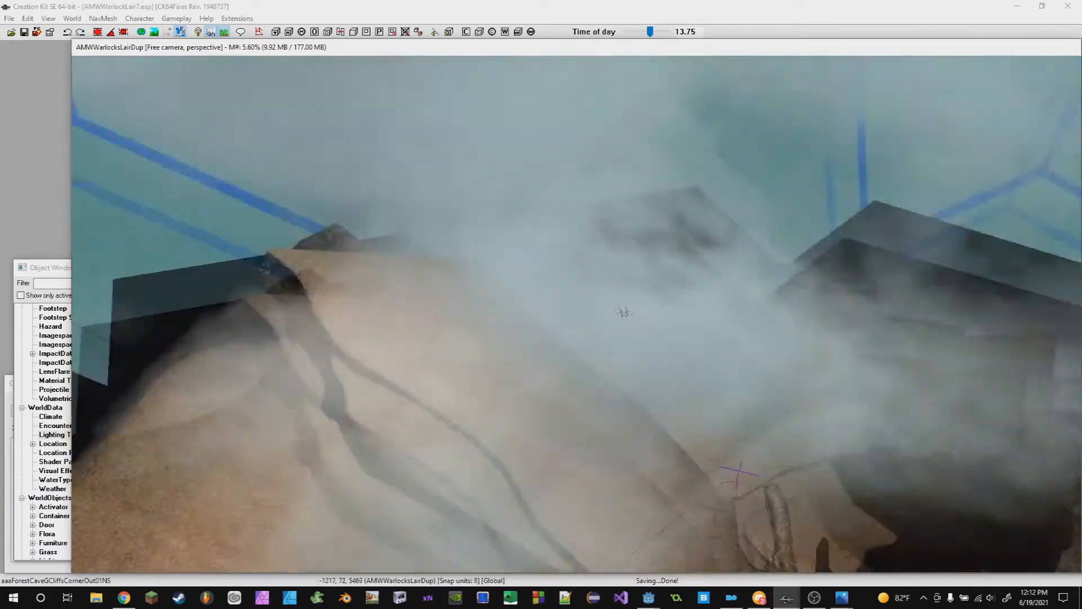
- Select the object near the light above the tree-root opening and delete it
shift+middle_drag(624, 312, 635, 432)
scroll(631, 313, down, 3)
mouse_move(564, 184)
shift+middle_down()
mouse_move(584, 171)
mouse_move(535, 298)
mouse_move(505, 248)
shift+middle_up()
scroll(535, 298, up, 3)
click(601, 280)
mouse_move(601, 280)
shift+middle_down()
mouse_move(613, 290)
mouse_move(601, 328)
shift+middle_up()
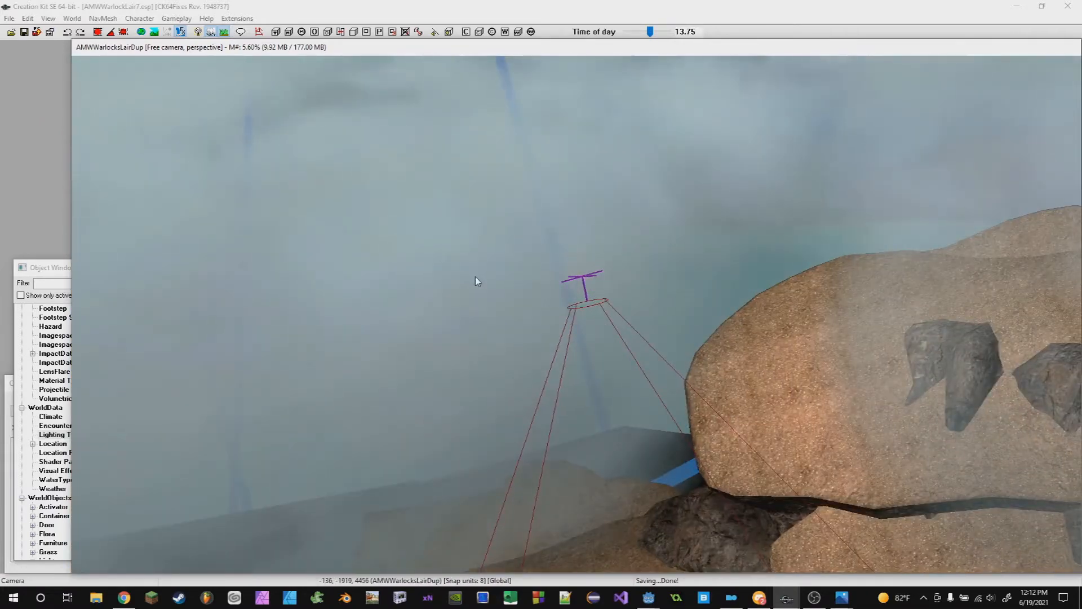
mouse_move(612, 333)
shift+middle_down()
mouse_move(603, 344)
mouse_move(578, 252)
shift+middle_up()
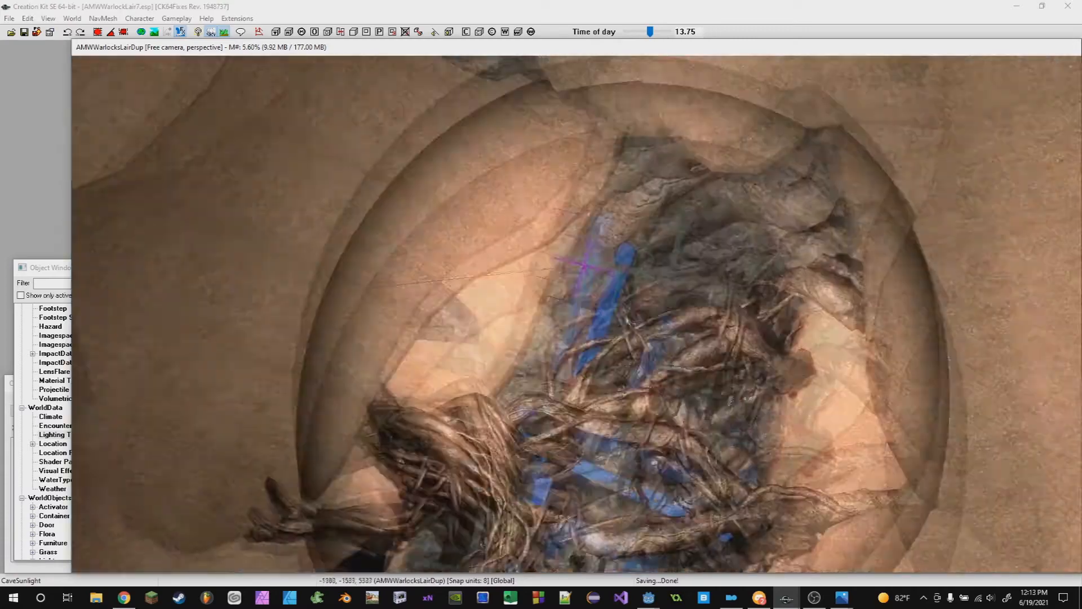
mouse_move(578, 252)
shift+middle_down()
mouse_move(554, 273)
mouse_move(563, 248)
mouse_move(580, 262)
mouse_move(570, 263)
mouse_move(564, 287)
shift+middle_up()
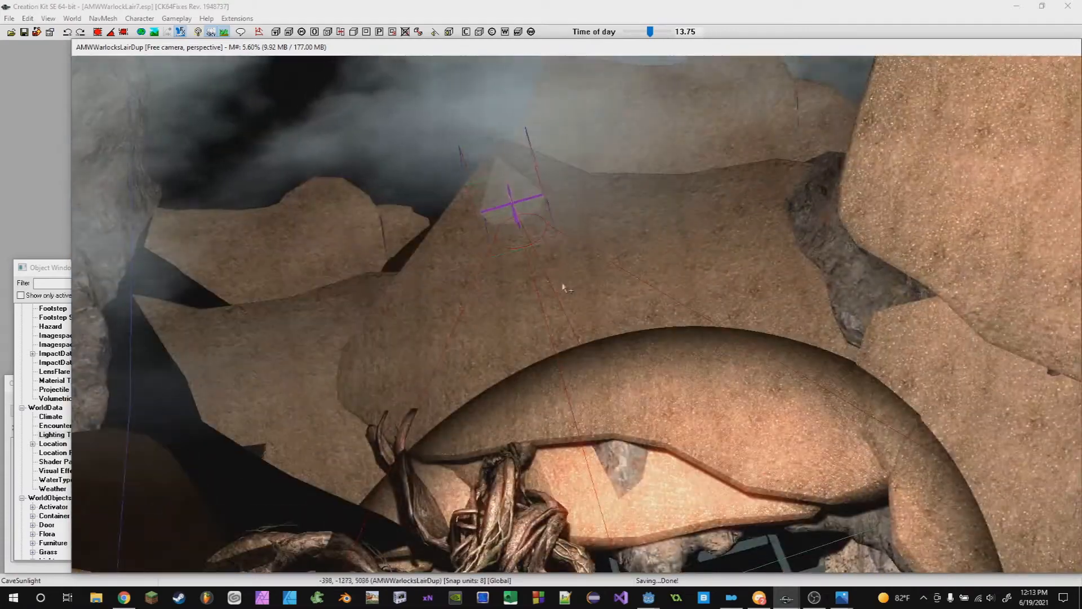
mouse_move(511, 207)
middle_down()
mouse_move(517, 215)
mouse_move(511, 119)
mouse_move(522, 207)
middle_up()
shift+middle_drag(698, 358, 676, 358)
mouse_move(566, 177)
right_down()
mouse_move(576, 180)
mouse_move(564, 181)
right_up()
mouse_move(702, 355)
shift+middle_down()
mouse_move(723, 389)
mouse_move(693, 284)
mouse_move(679, 294)
mouse_move(718, 411)
mouse_move(702, 334)
mouse_move(598, 258)
mouse_move(647, 344)
mouse_move(605, 238)
shift+middle_up()
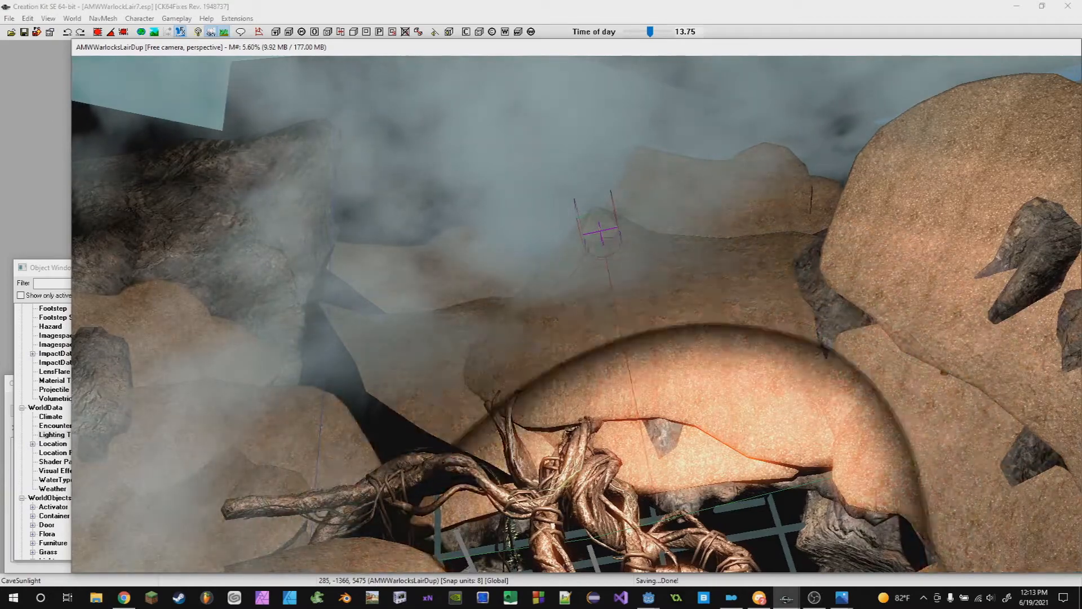
drag(603, 238, 632, 237)
mouse_move(631, 237)
shift+middle_down()
mouse_move(703, 316)
mouse_move(607, 260)
shift+middle_up()
key(Delete)
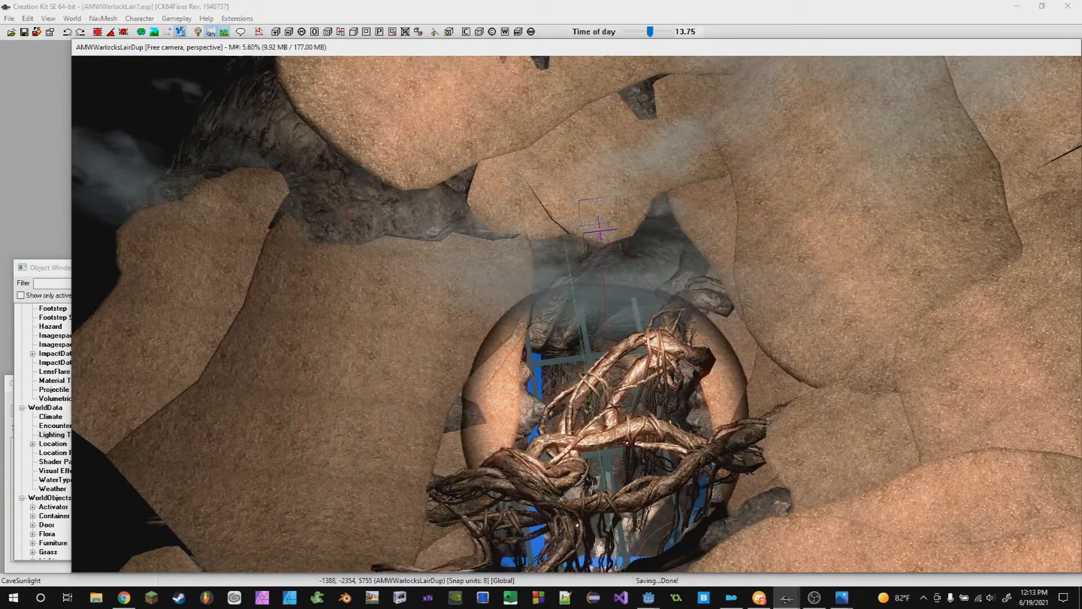
- Navigate down through the root-filled opening back to the blue fire pit
shift+middle_drag(675, 376, 627, 280)
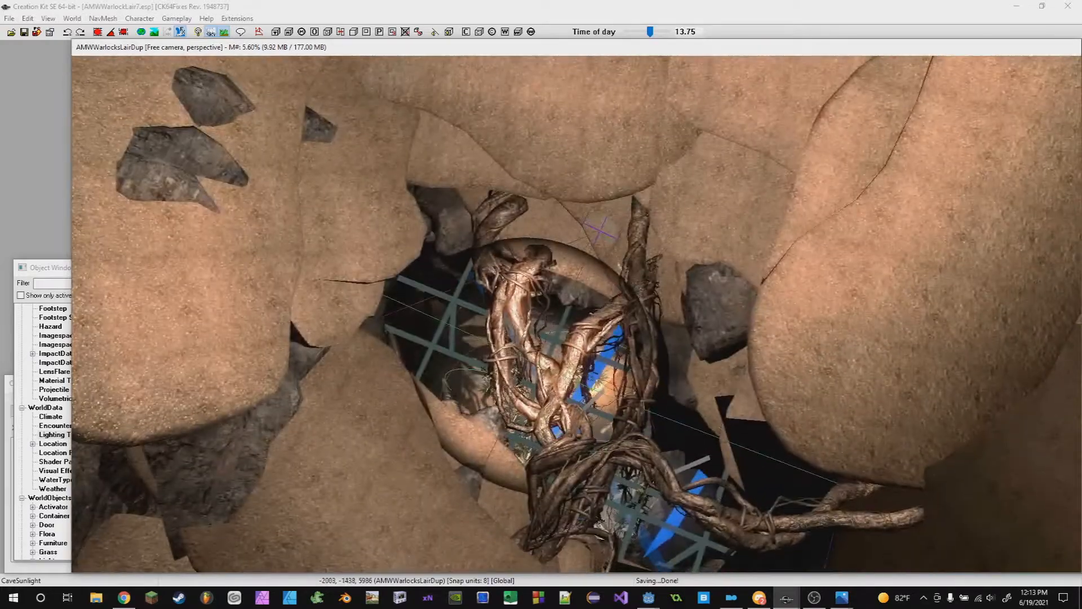
drag(602, 236, 668, 235)
shift+middle_drag(601, 237, 623, 233)
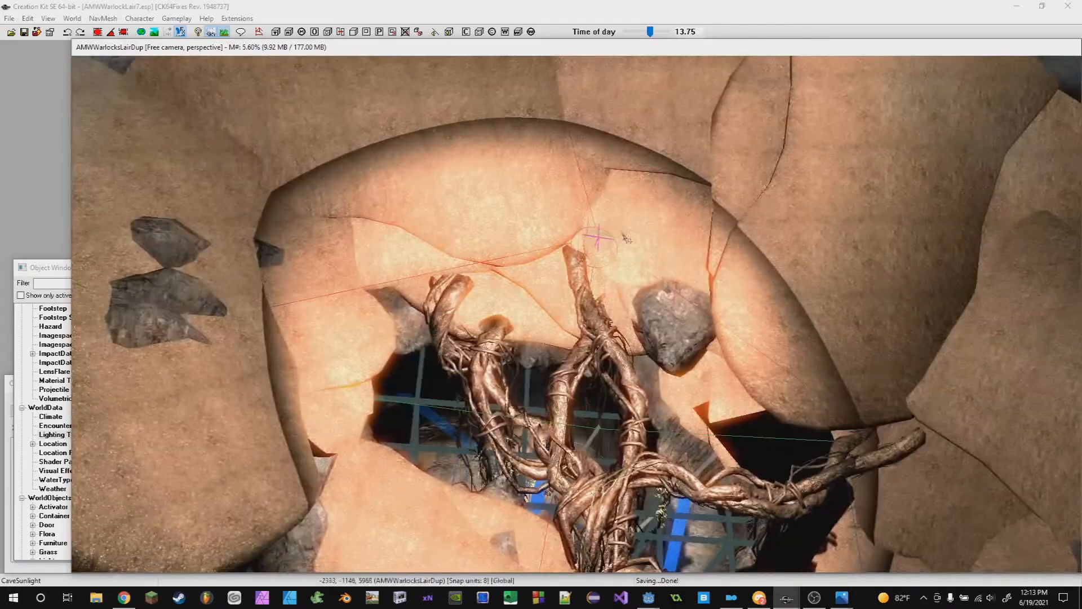
middle_drag(752, 289, 458, 212)
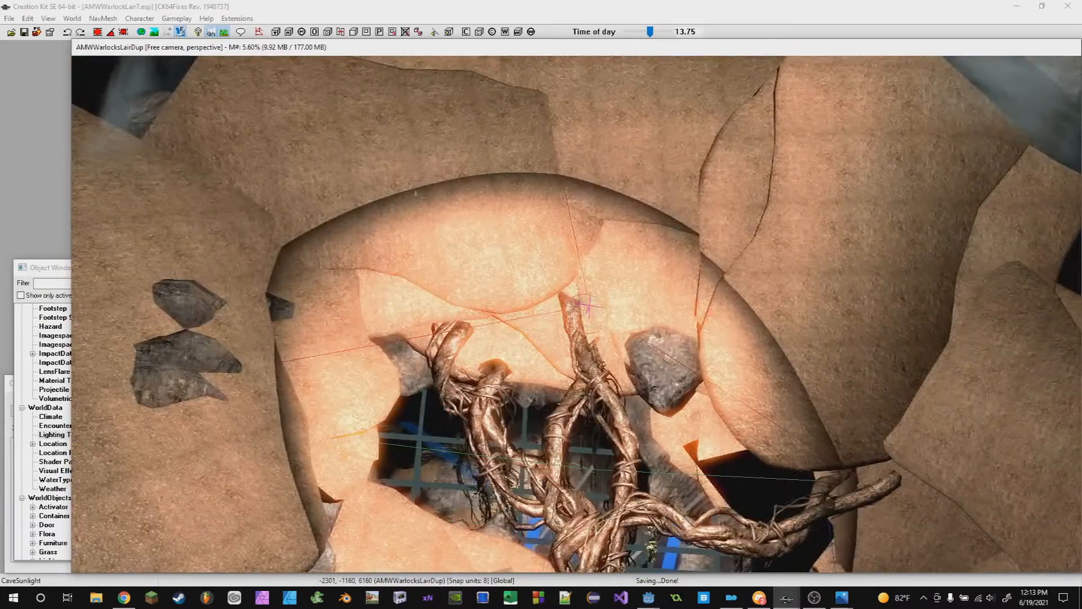
middle_drag(721, 215, 586, 223)
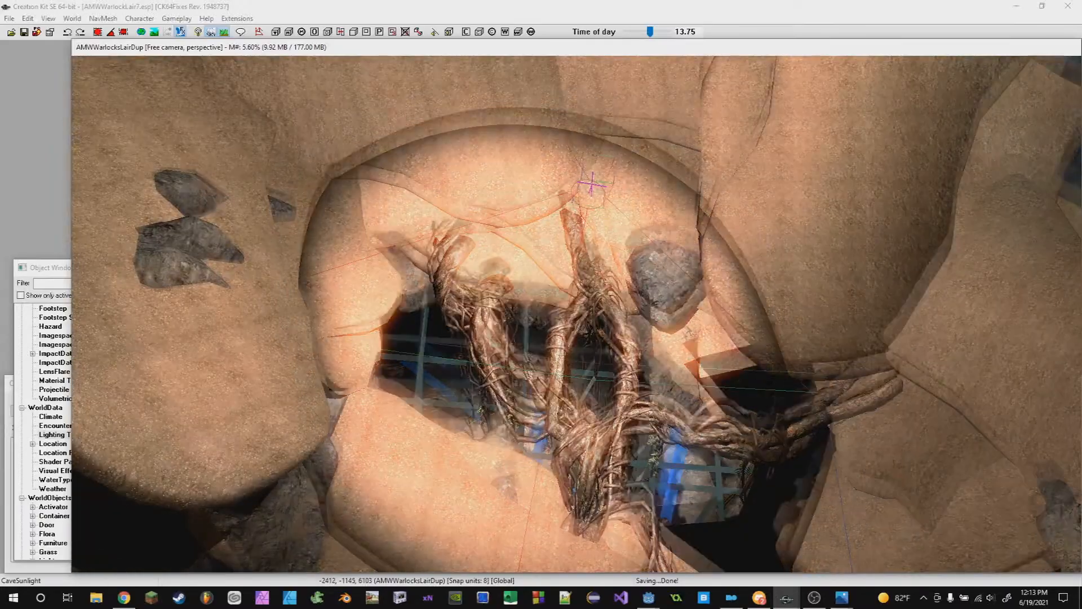
shift+middle_drag(599, 185, 699, 456)
shift+middle_drag(594, 313, 716, 254)
scroll(577, 313, up, 5)
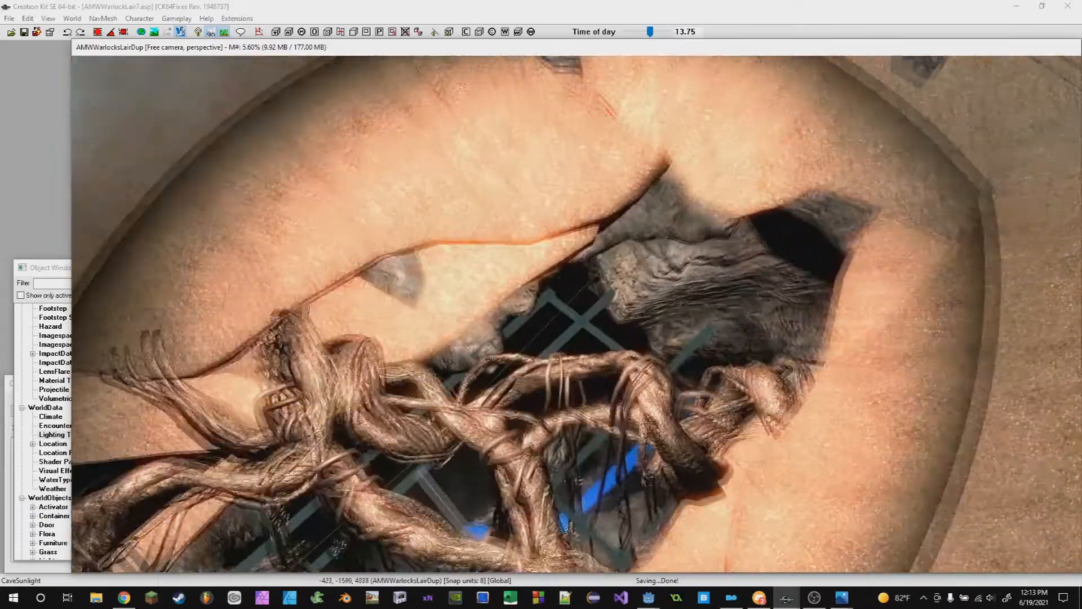
shift+middle_drag(541, 338, 593, 377)
scroll(617, 372, up, 8)
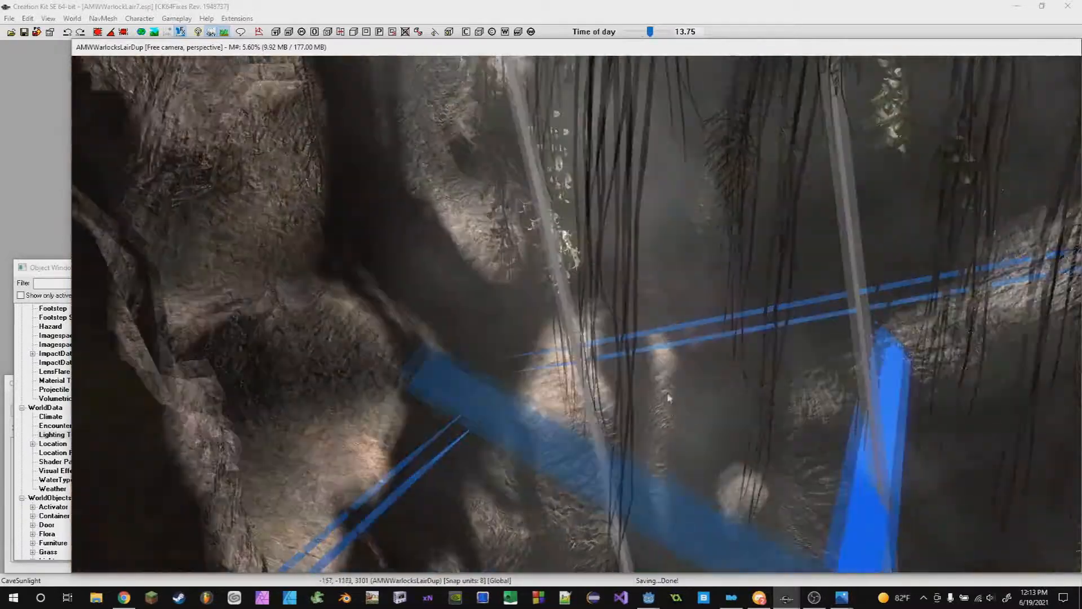
scroll(668, 398, up, 6)
shift+middle_drag(637, 367, 628, 423)
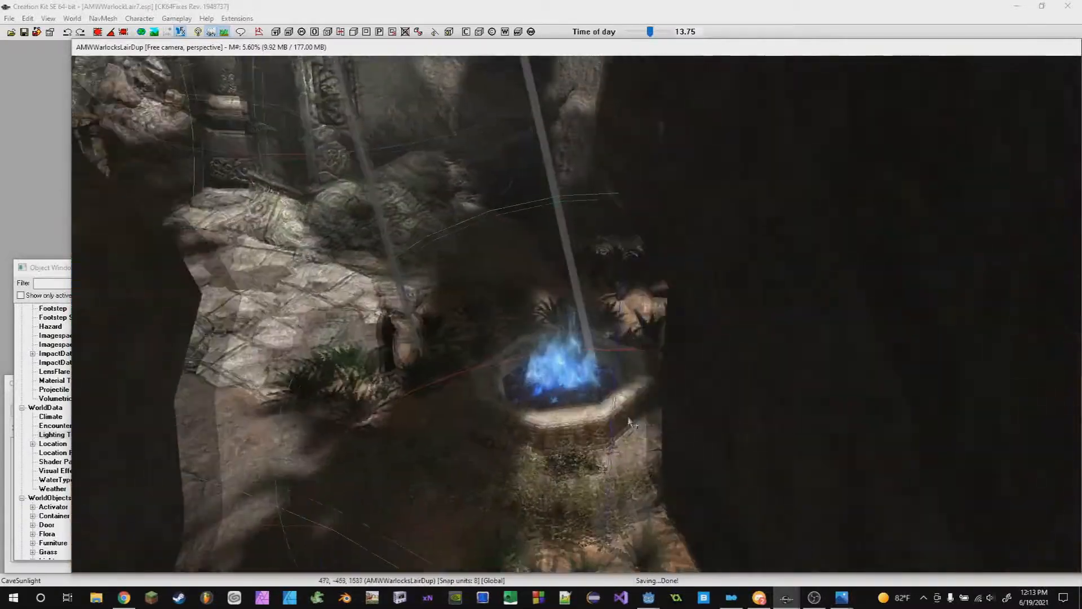
scroll(620, 473, up, 4)
scroll(618, 479, up, 3)
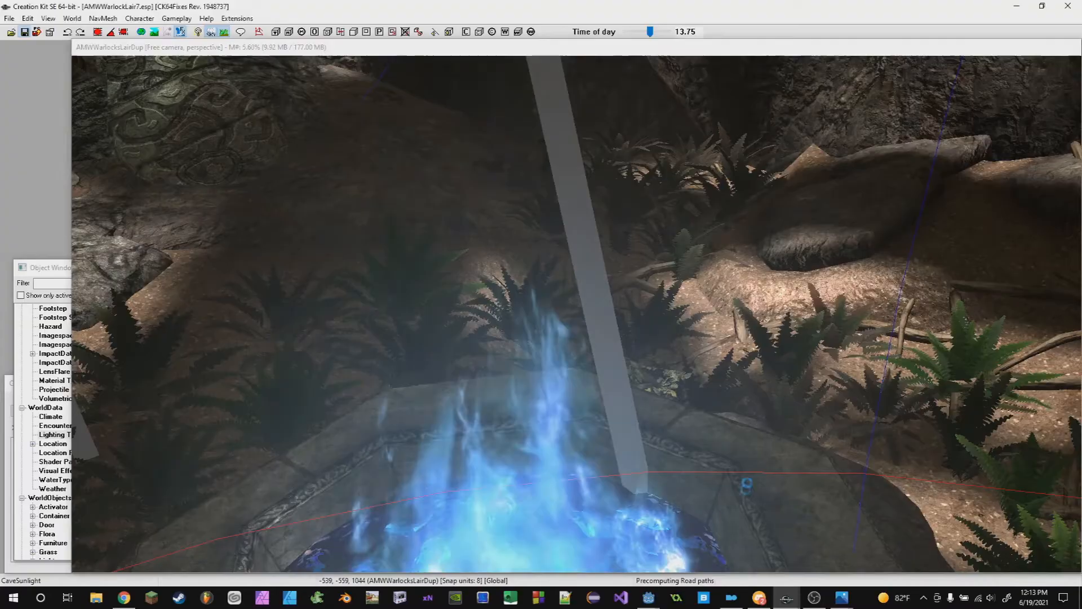
- Switch to Discord and read through the lecture-hall chat
click(759, 597)
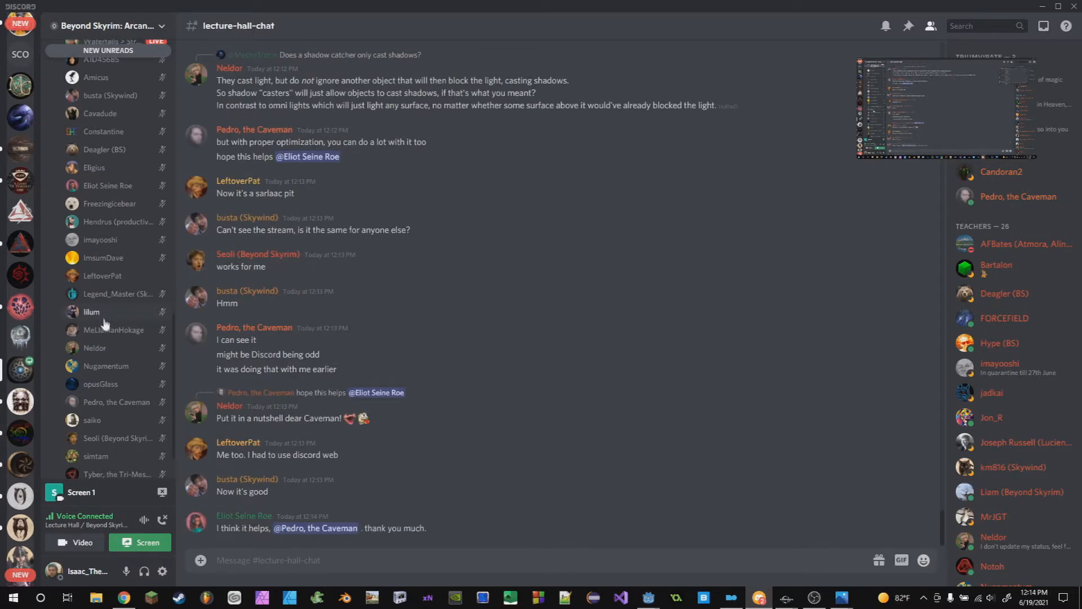
scroll(105, 321, up, 3)
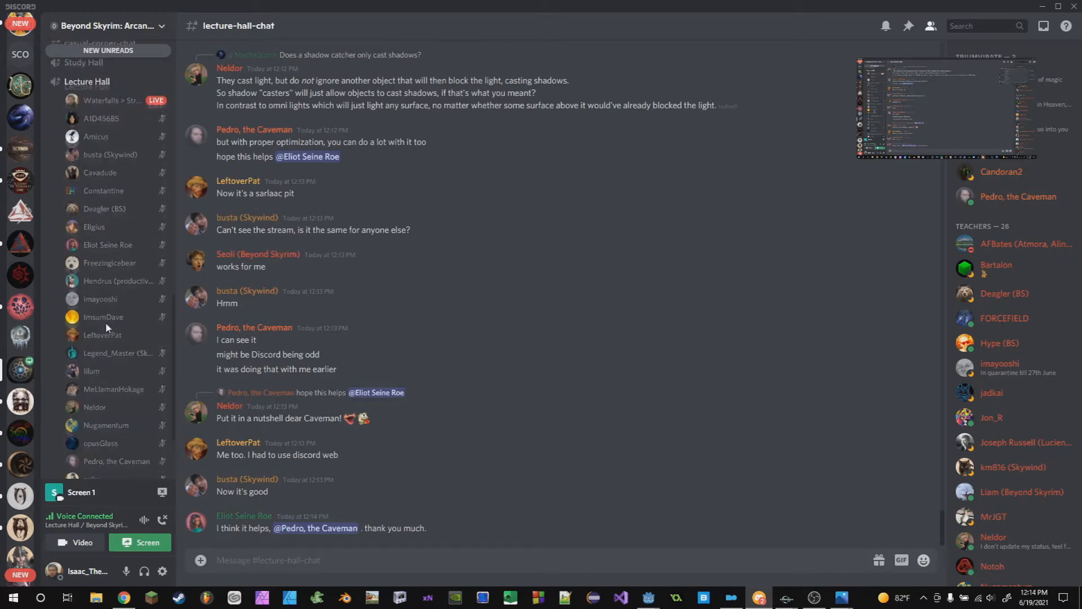
scroll(107, 327, down, 5)
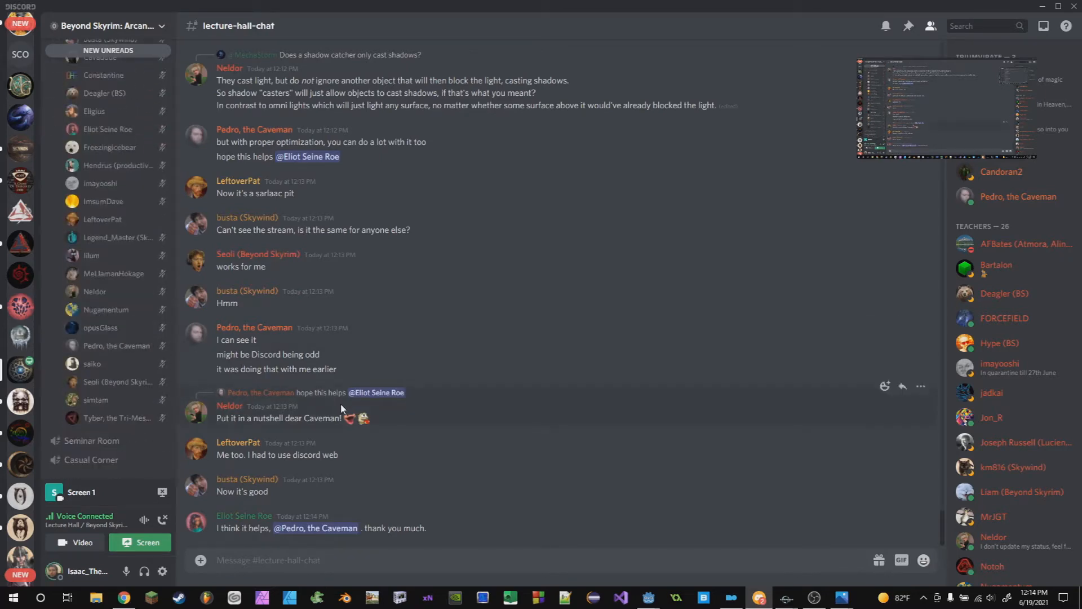
scroll(372, 394, up, 1)
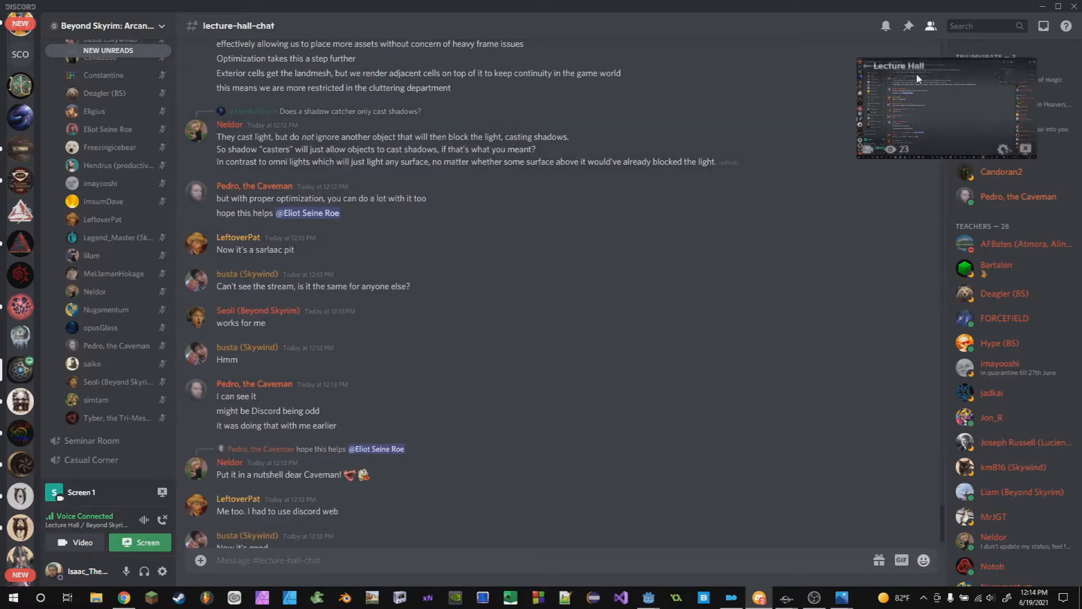
scroll(120, 264, up, 3)
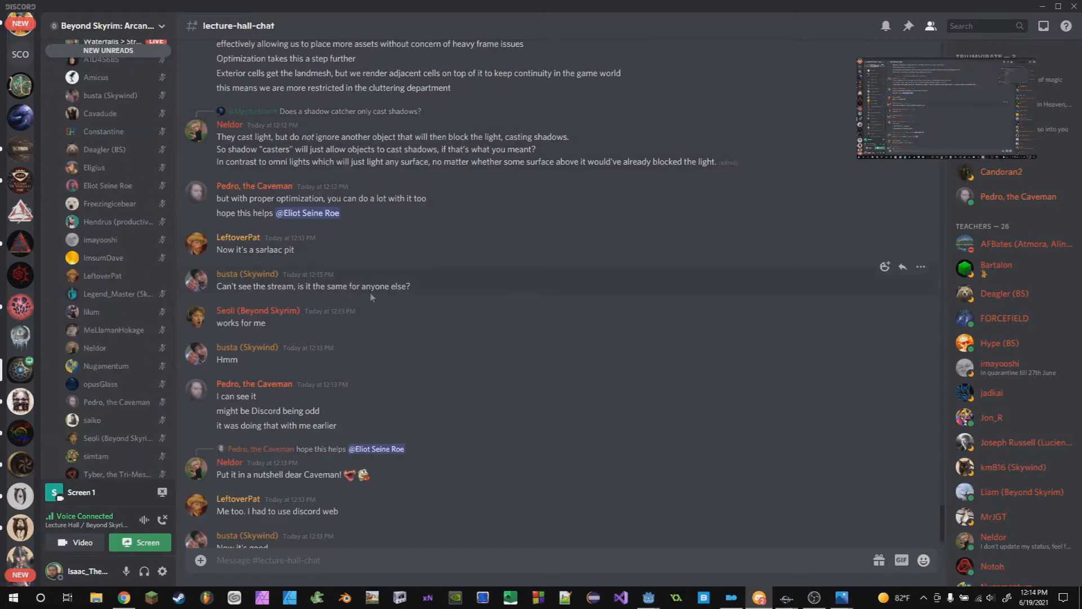
- Review the lecture-hall chat and highlight the messages about interior versus exterior cells and shadow casters
scroll(386, 319, up, 2)
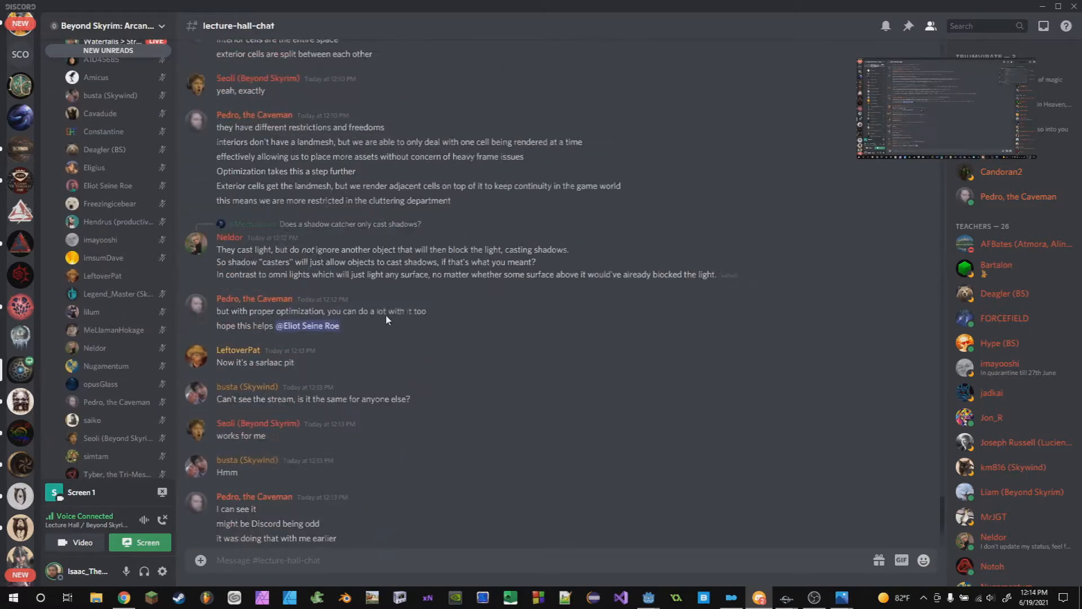
click(787, 599)
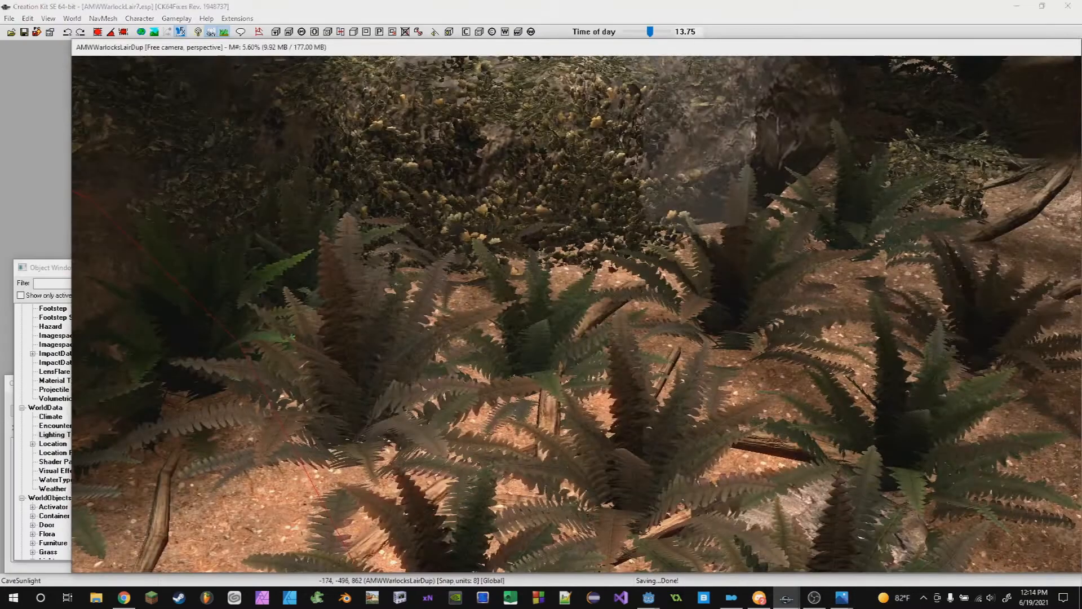
mouse_move(738, 600)
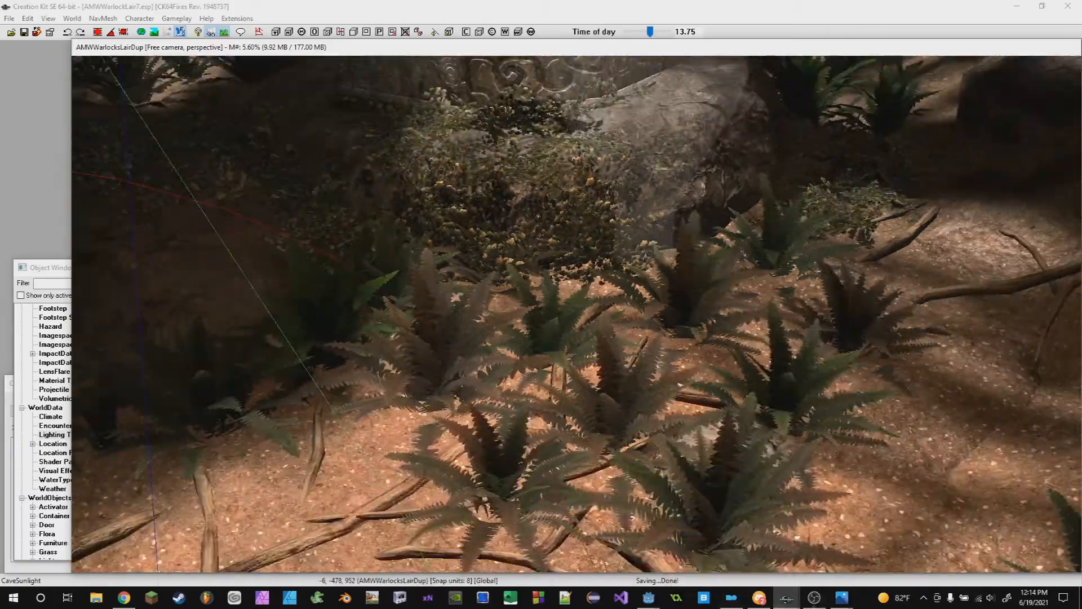
click(759, 598)
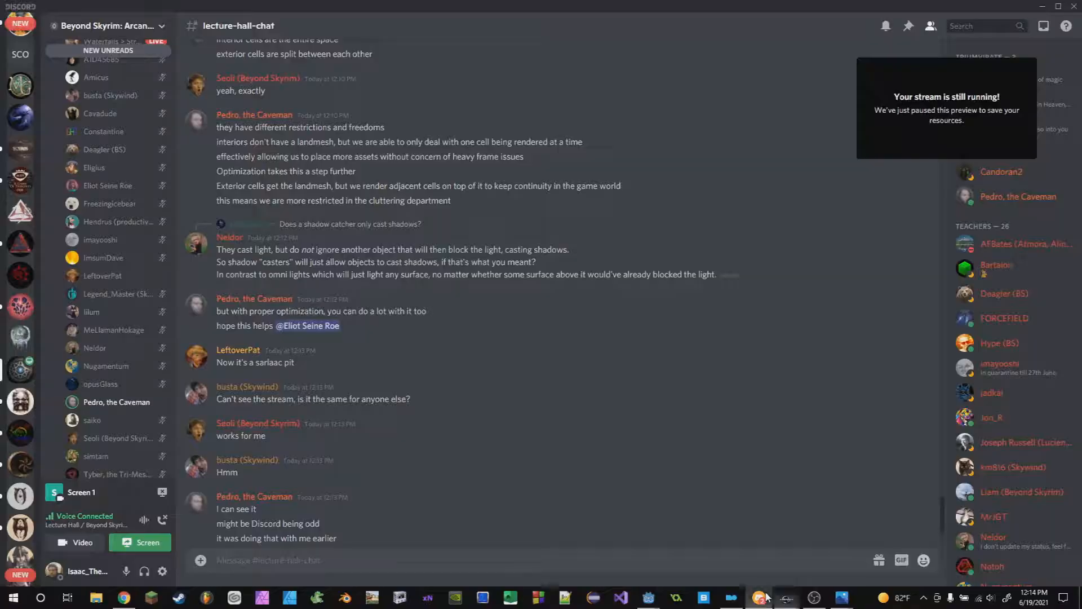
scroll(554, 378, up, 2)
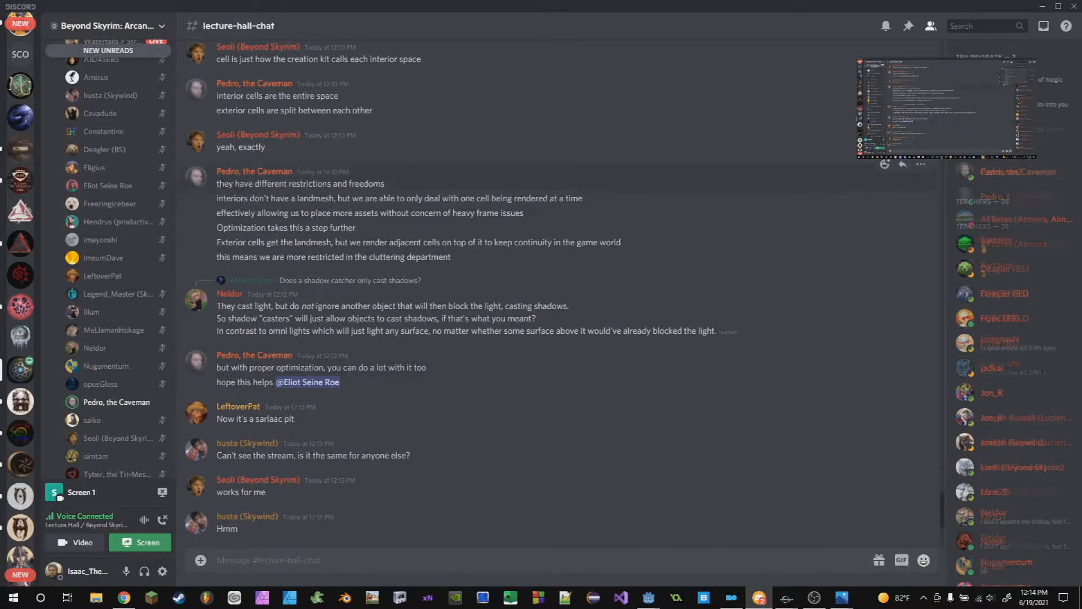
drag(363, 184, 264, 199)
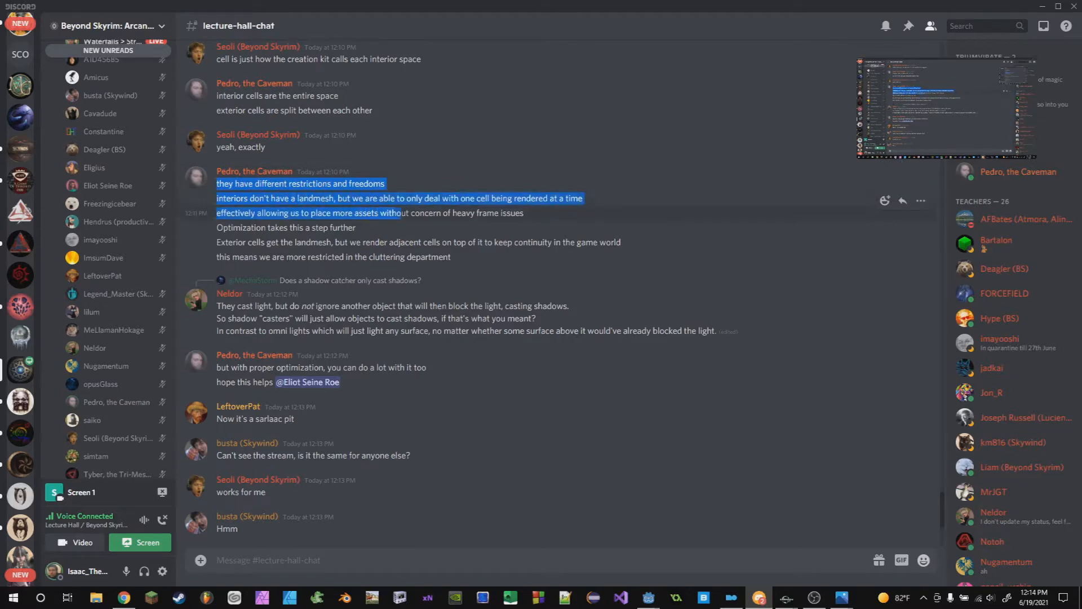
drag(252, 243, 315, 293)
click(307, 296)
drag(218, 307, 514, 330)
click(515, 330)
scroll(820, 125, down, 4)
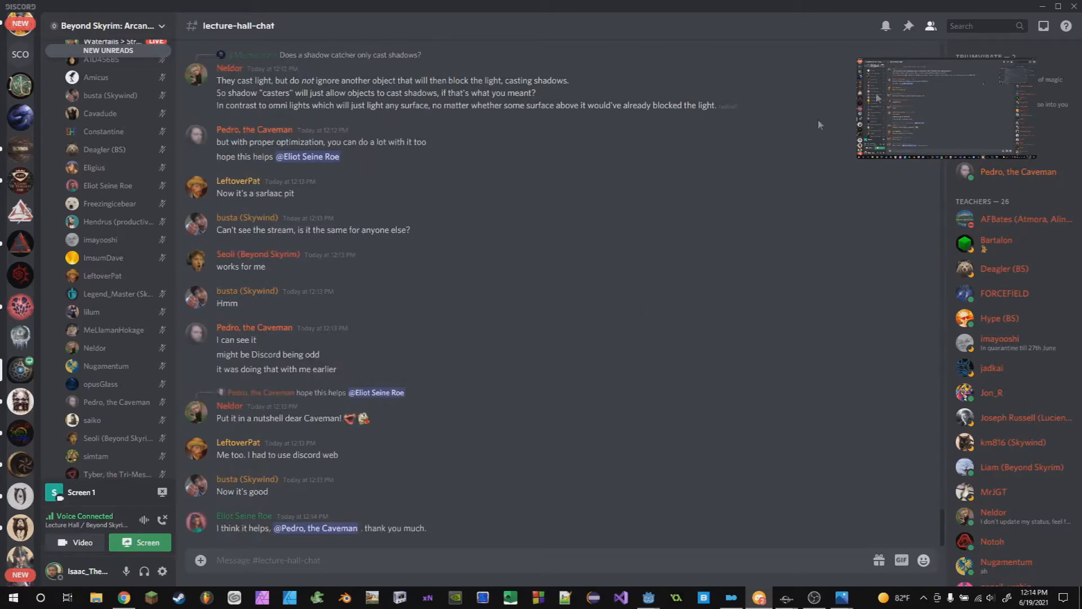
- Switch to the Godot project and orbit the view around the DirectionalLight to compare its scene lighting
click(1040, 6)
click(649, 597)
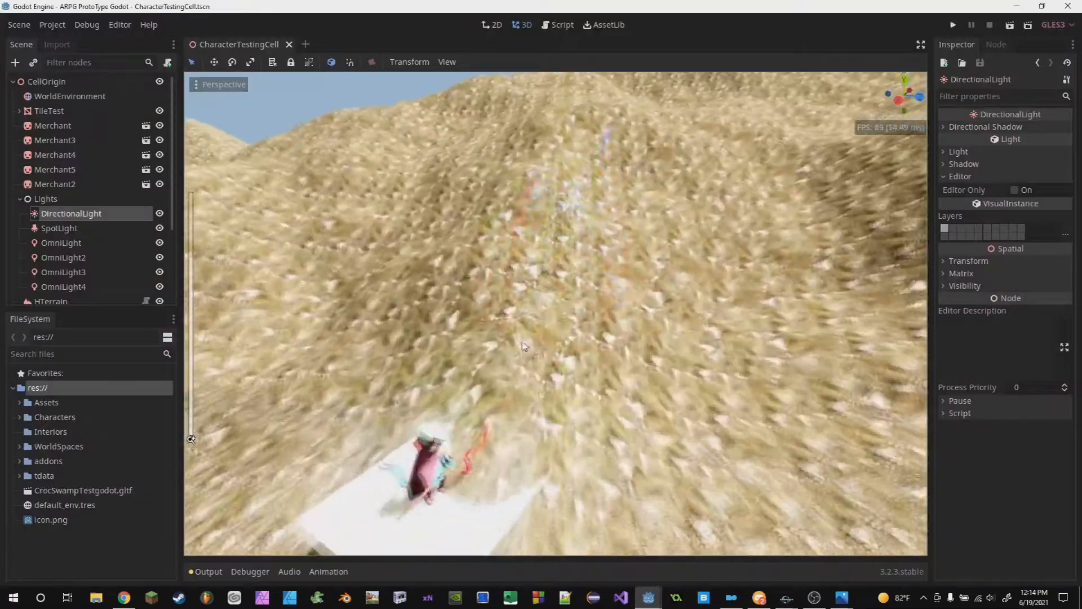
middle_drag(524, 346, 501, 218)
scroll(607, 369, down, 10)
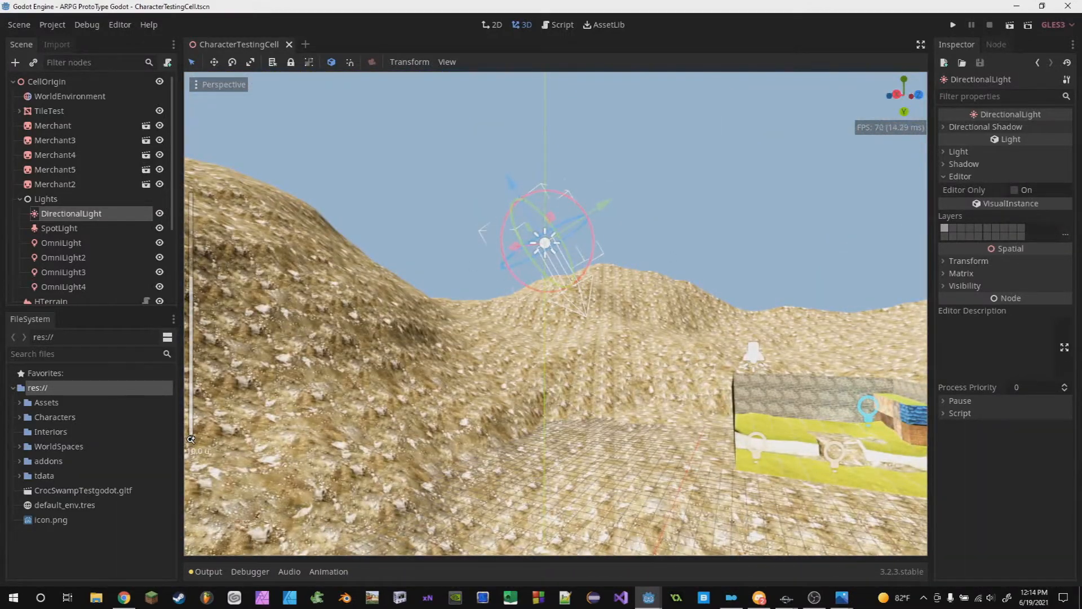
middle_drag(672, 255, 564, 406)
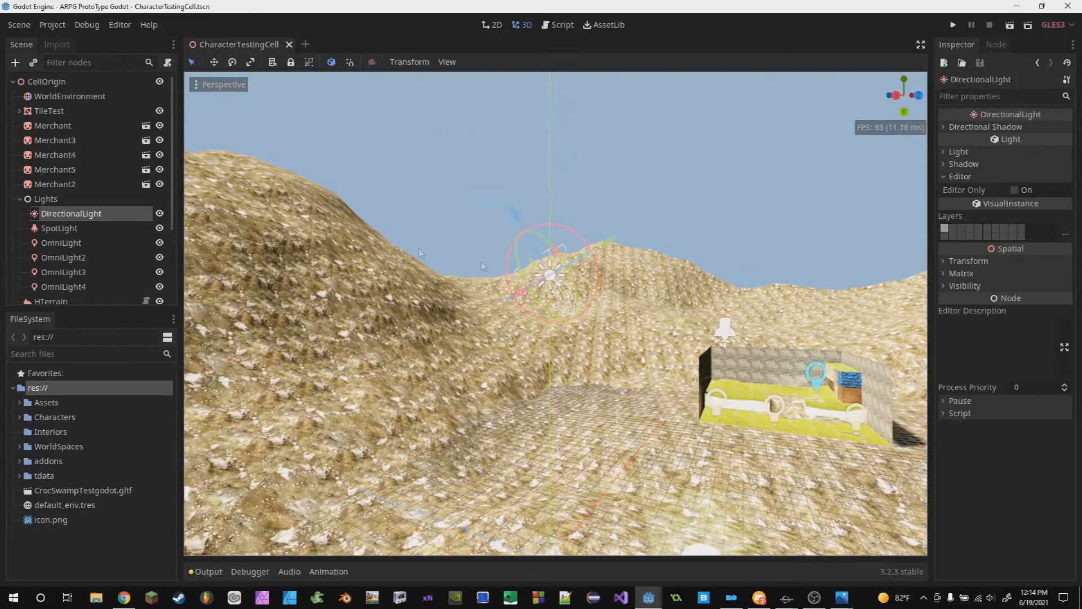
middle_drag(558, 300, 559, 292)
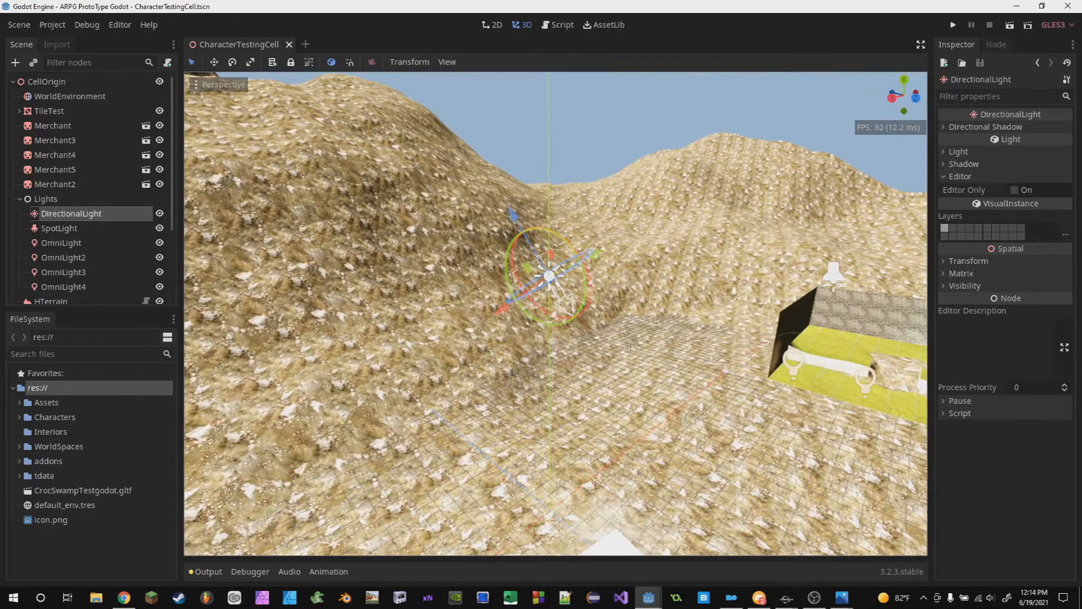
mouse_move(649, 263)
middle_down()
mouse_move(649, 304)
mouse_move(648, 248)
middle_up()
middle_drag(564, 278, 540, 206)
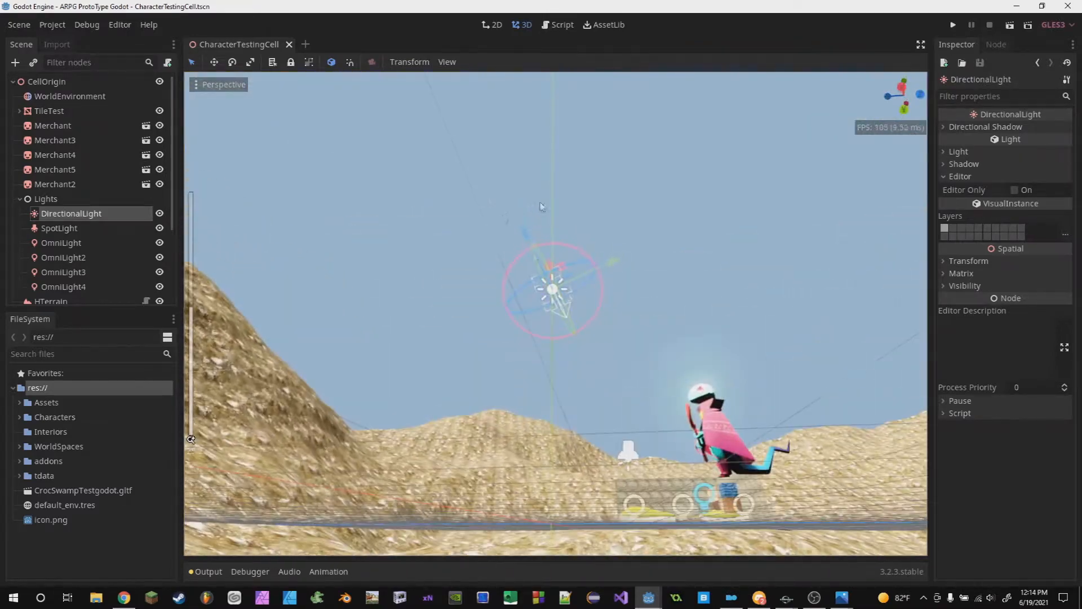
middle_drag(749, 481, 598, 361)
scroll(598, 361, down, 5)
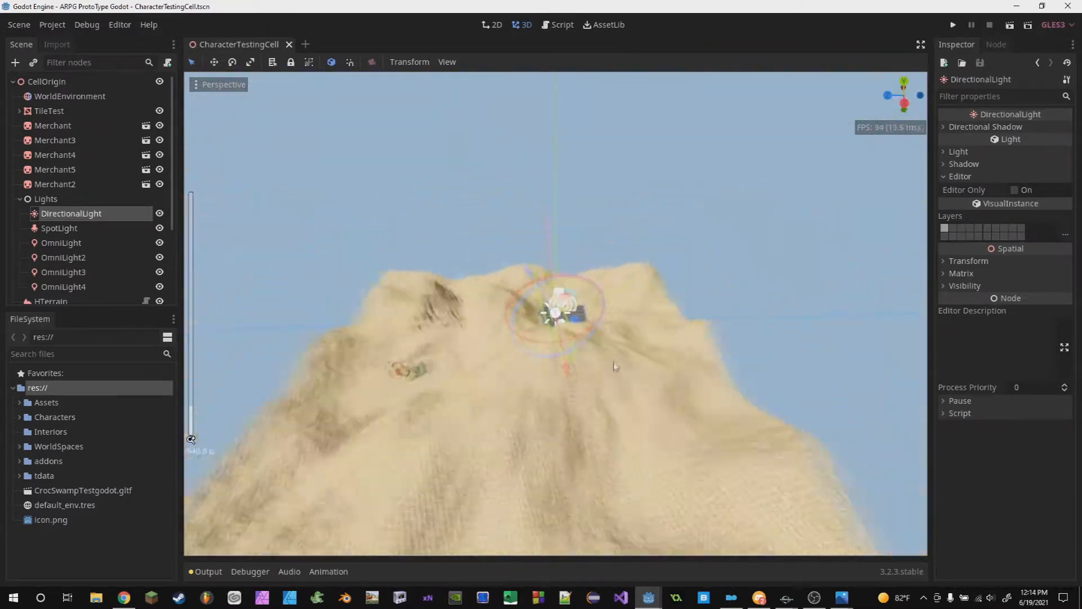
drag(550, 290, 592, 283)
scroll(598, 349, up, 15)
middle_drag(602, 366, 552, 355)
scroll(598, 349, up, 10)
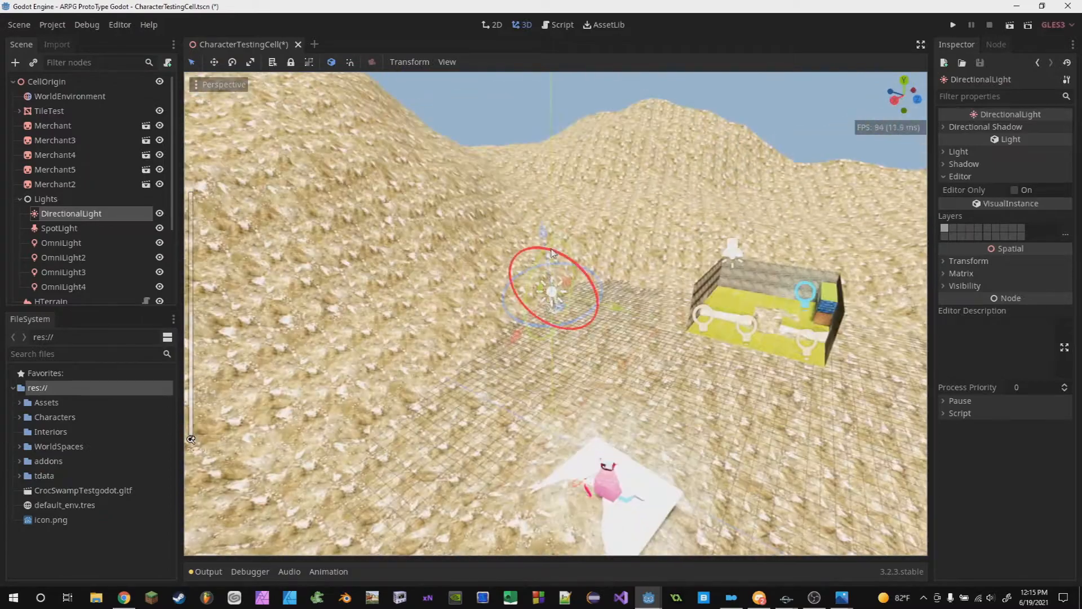
drag(552, 253, 592, 277)
middle_drag(570, 293, 612, 270)
scroll(612, 271, up, 4)
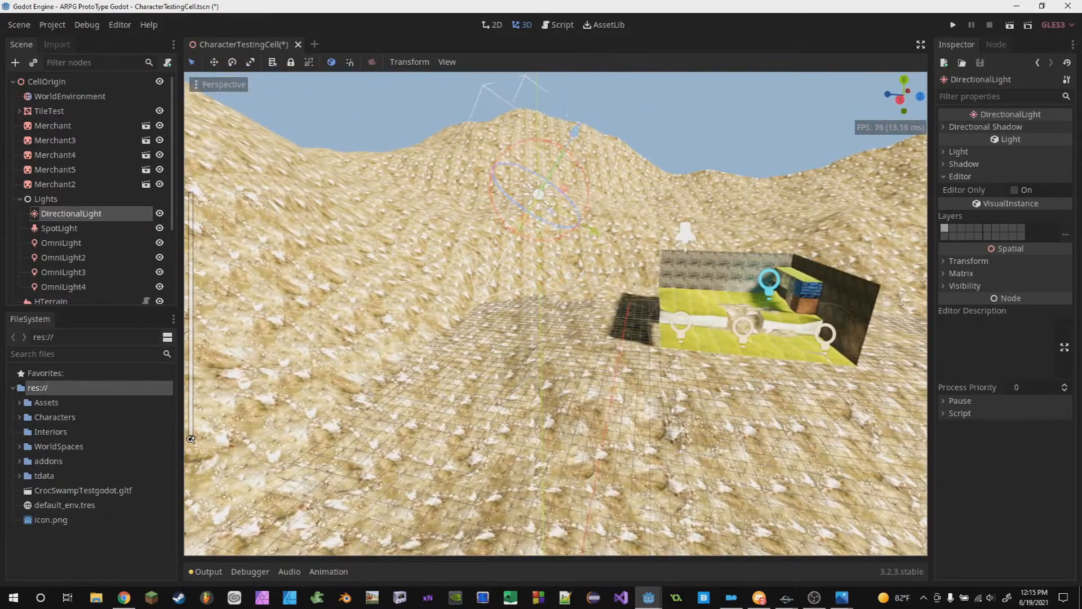
scroll(489, 409, down, 3)
middle_drag(489, 409, 569, 392)
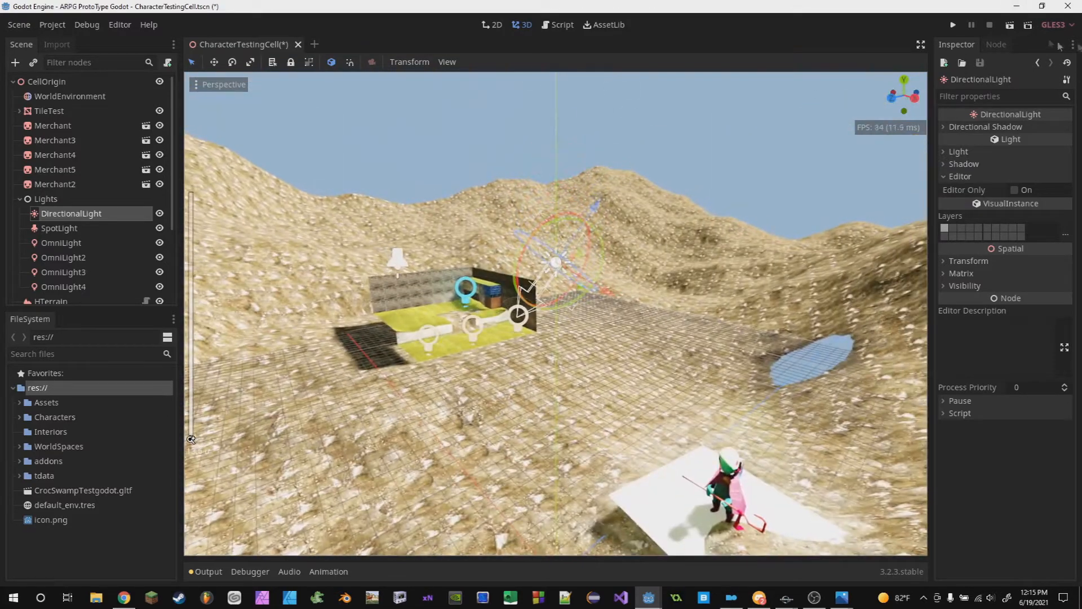
- Return to the cave, show only active forms in the Object Window and open the WarlockLair7LT lighting template
click(1023, 5)
scroll(576, 315, down, 4)
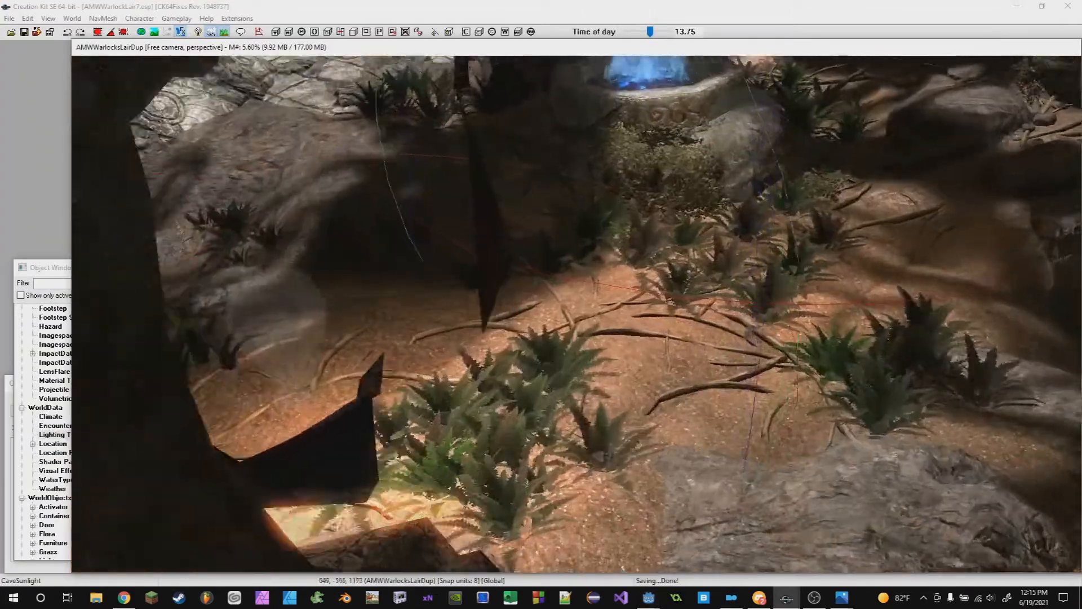
scroll(576, 315, up, 6)
scroll(576, 315, down, 4)
middle_drag(576, 314, 770, 248)
click(52, 267)
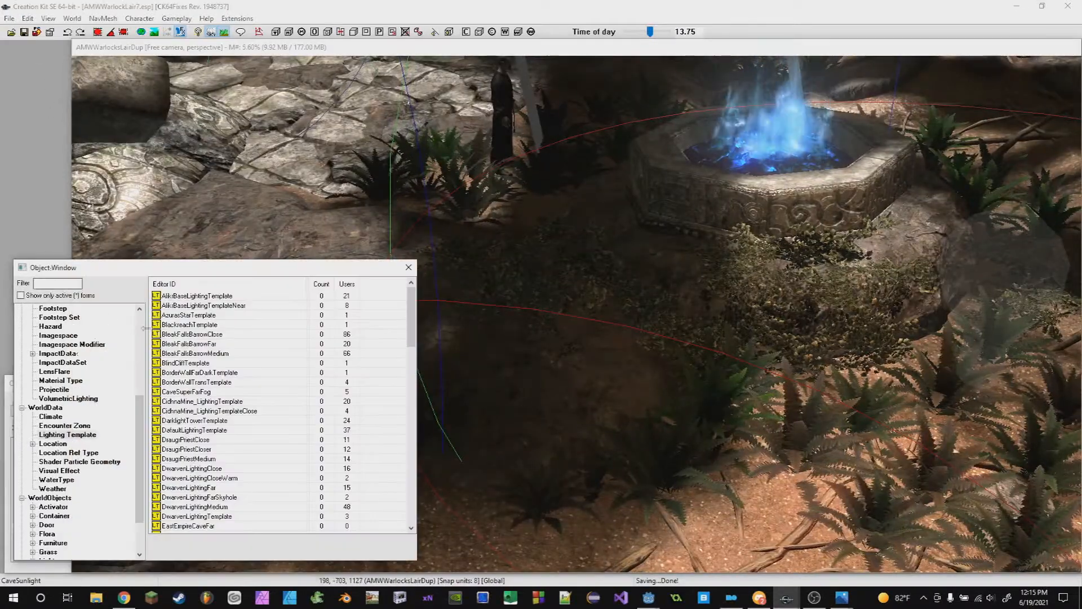
click(59, 295)
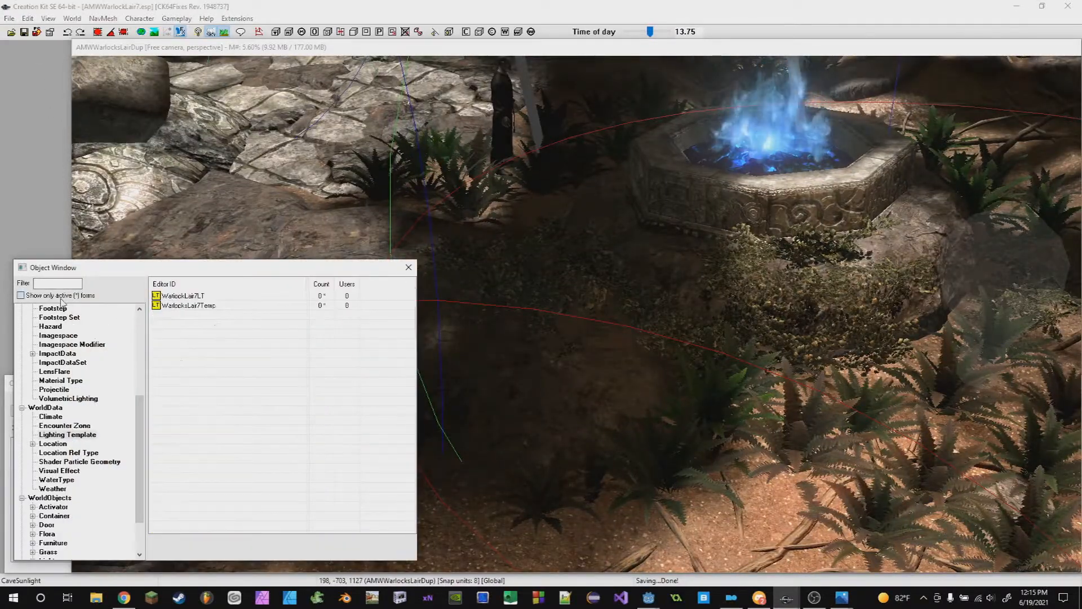
double_click(196, 297)
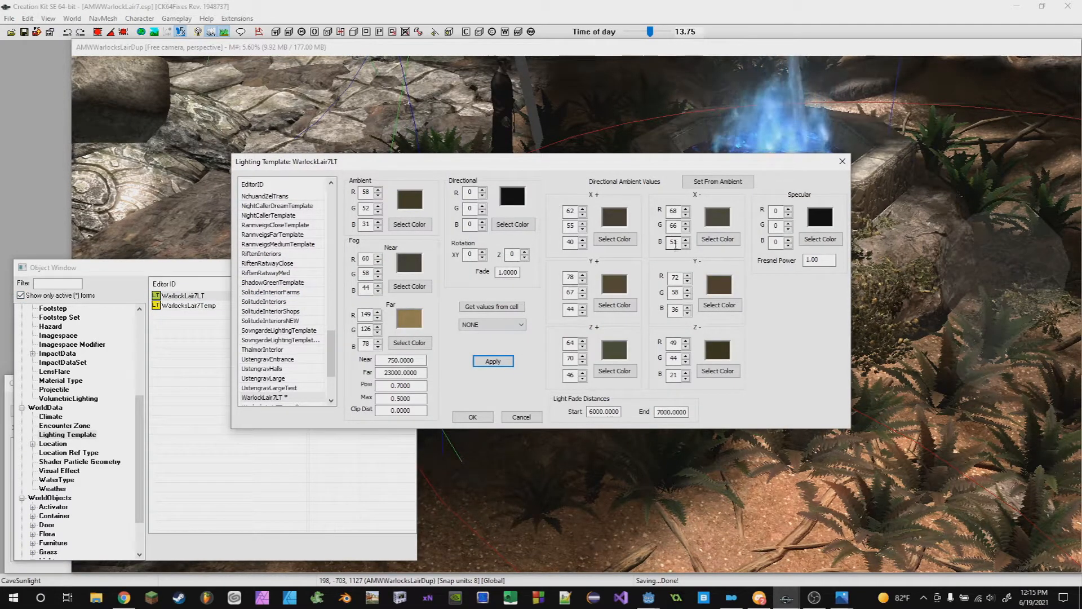
- Switch to the browser and show the Lighting Templates slide of the presentation
click(759, 598)
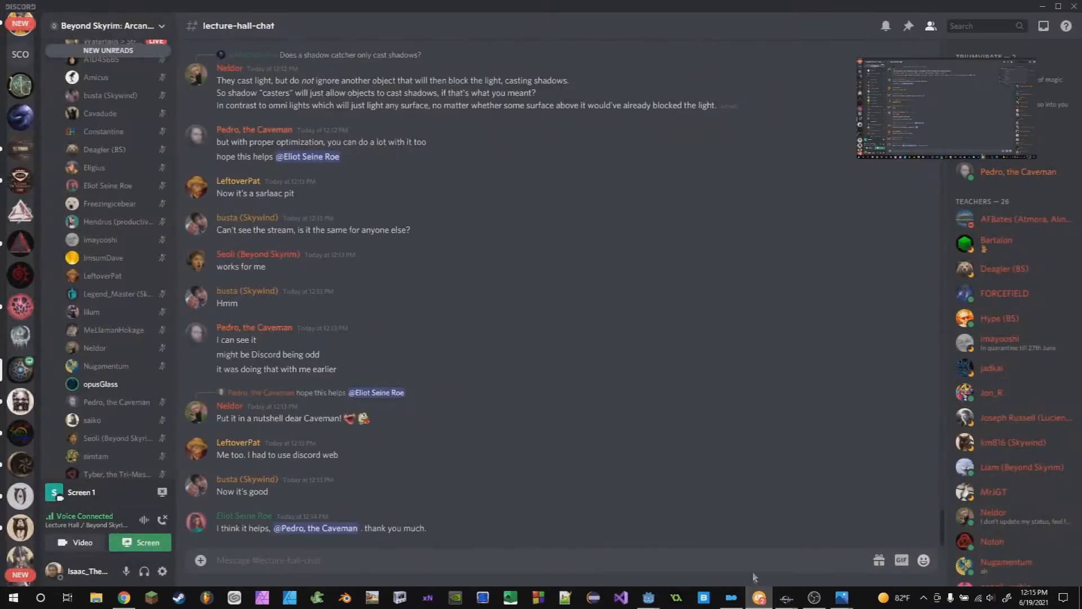
mouse_move(897, 157)
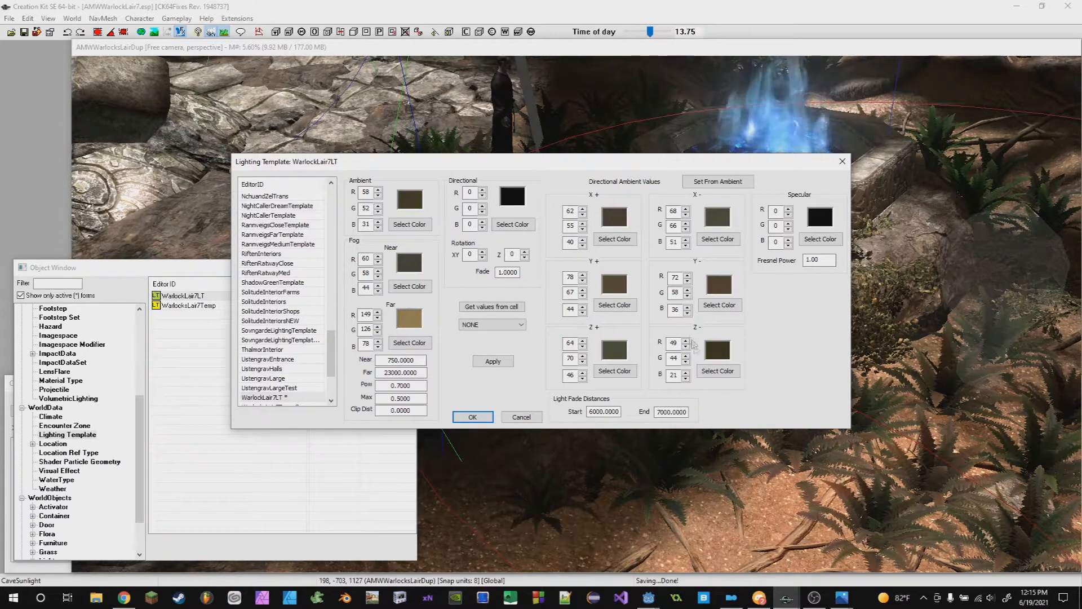
click(762, 600)
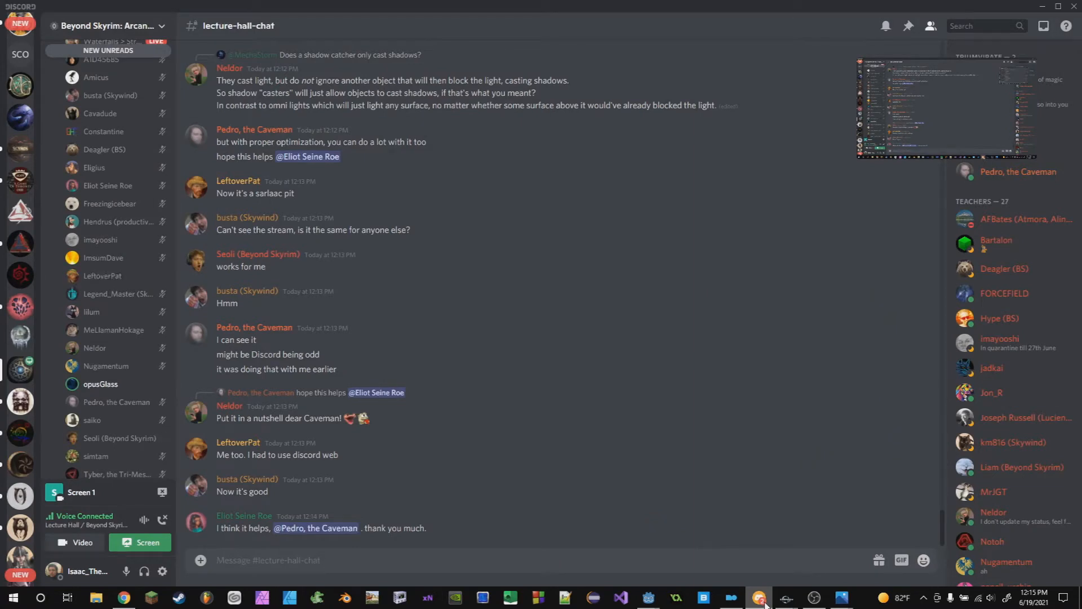
mouse_move(125, 599)
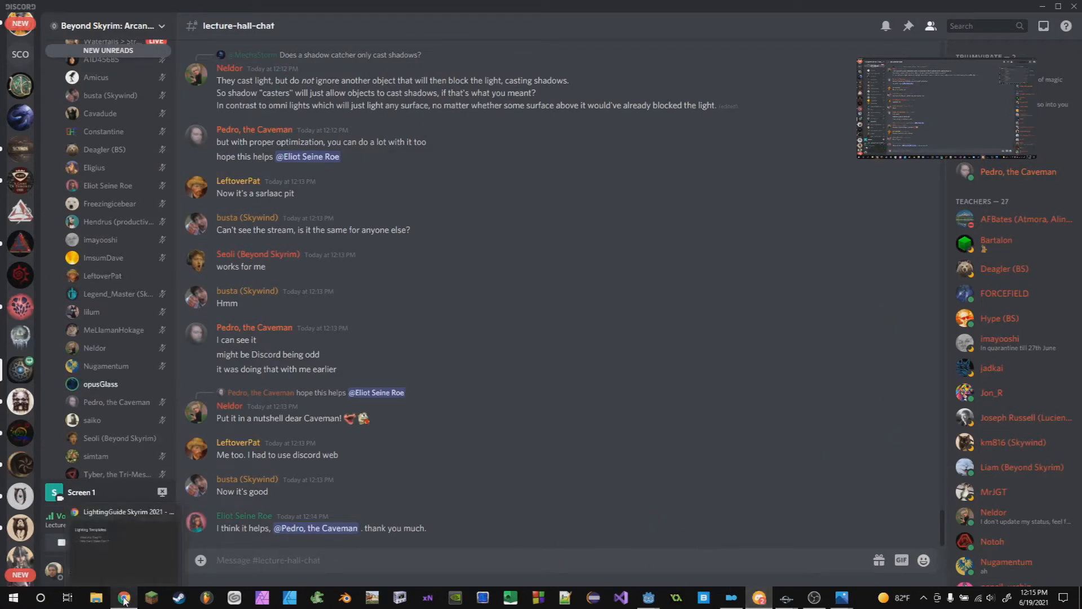
click(125, 598)
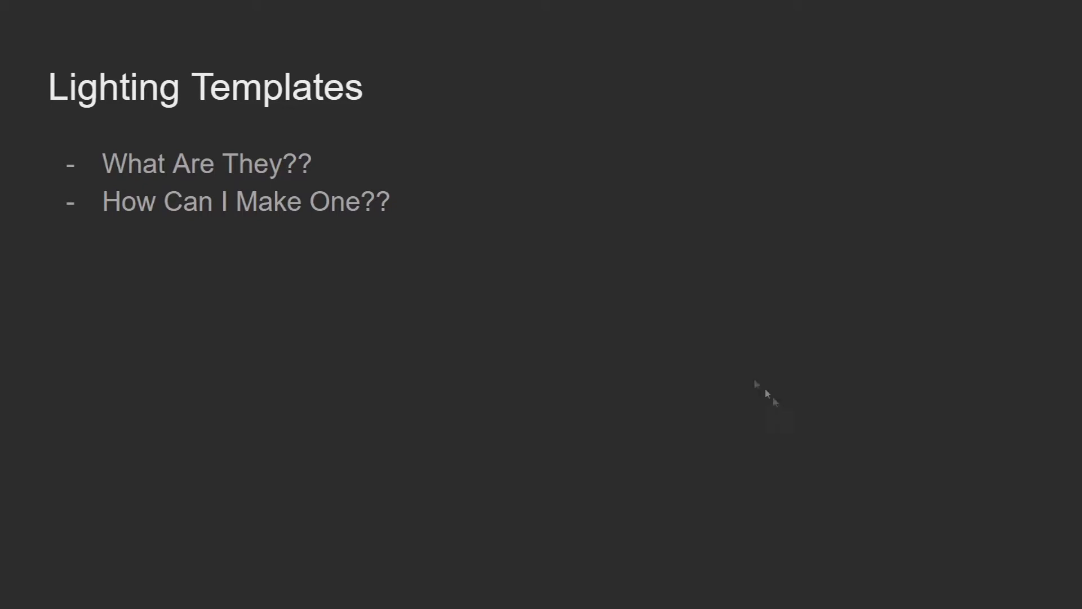
key(alt+Tab)
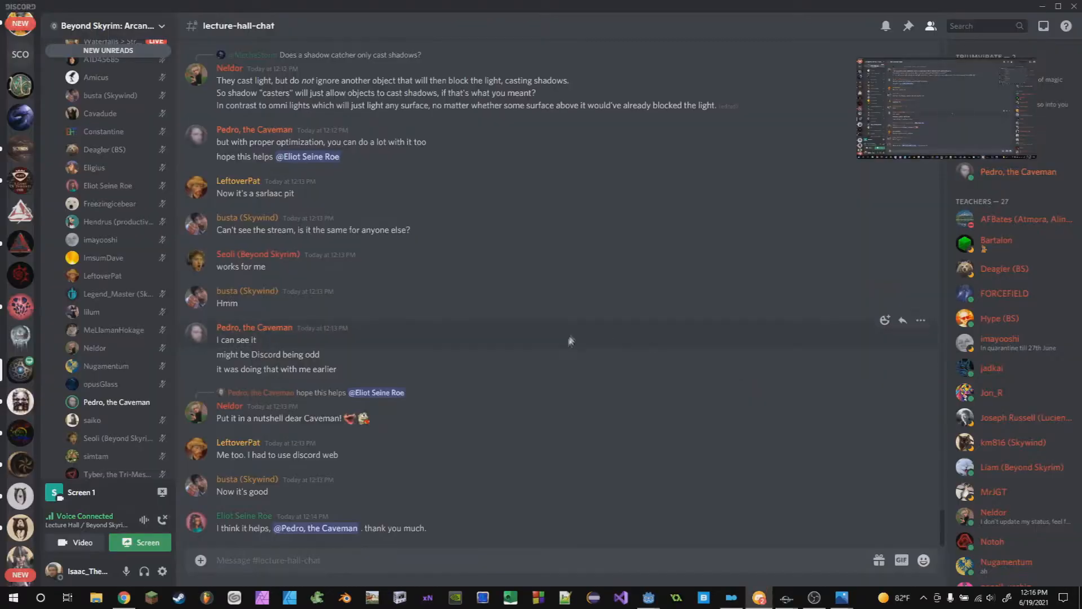
- Scroll through the lecture-hall chat and voice channel member list
scroll(125, 297, up, 2)
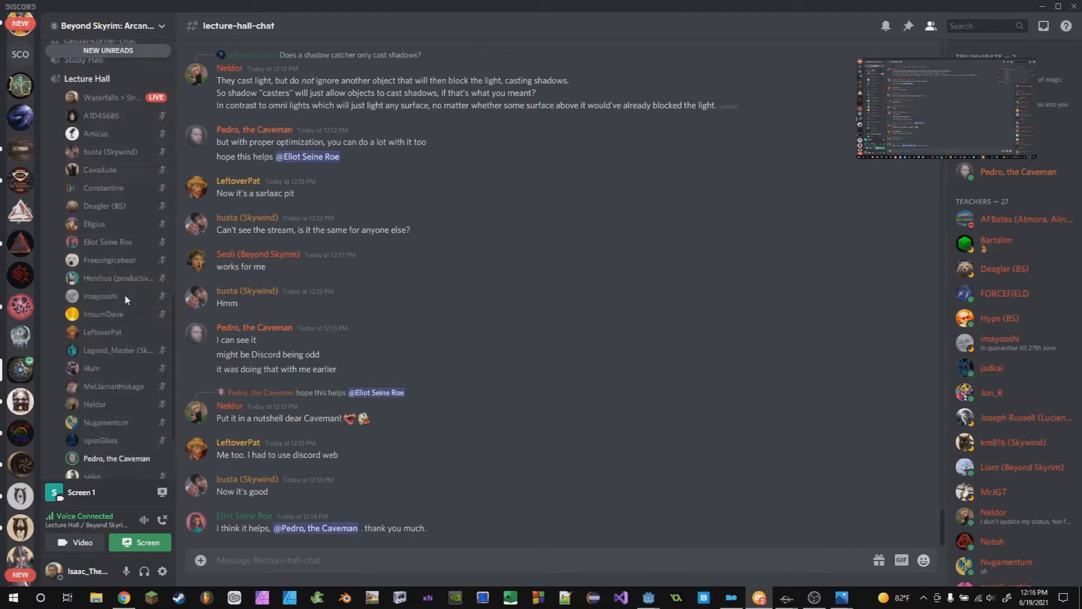
scroll(130, 316, down, 4)
scroll(133, 321, up, 5)
scroll(141, 328, down, 3)
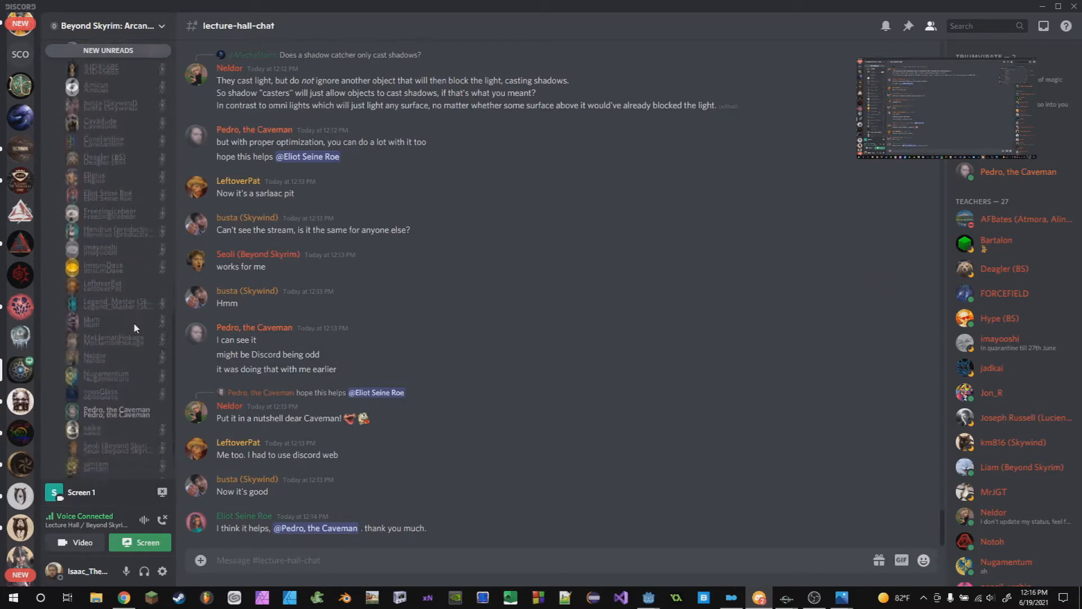
scroll(133, 335, down, 2)
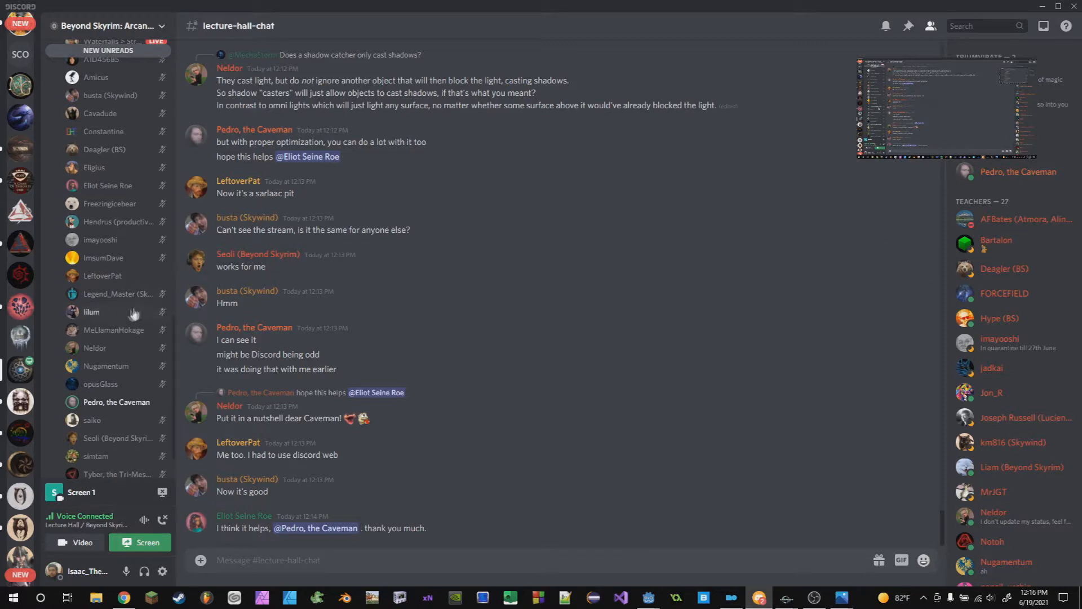
scroll(108, 338, up, 2)
scroll(106, 346, down, 2)
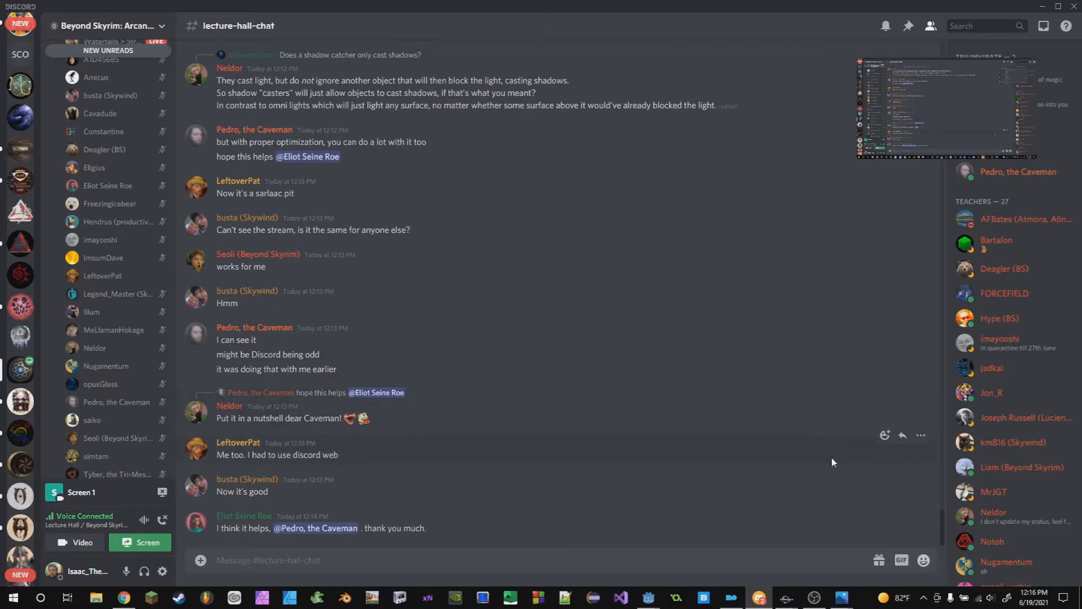
- Return to the Creation Kit and examine the WarlockLair7LT template's ambient colour values
mouse_move(784, 599)
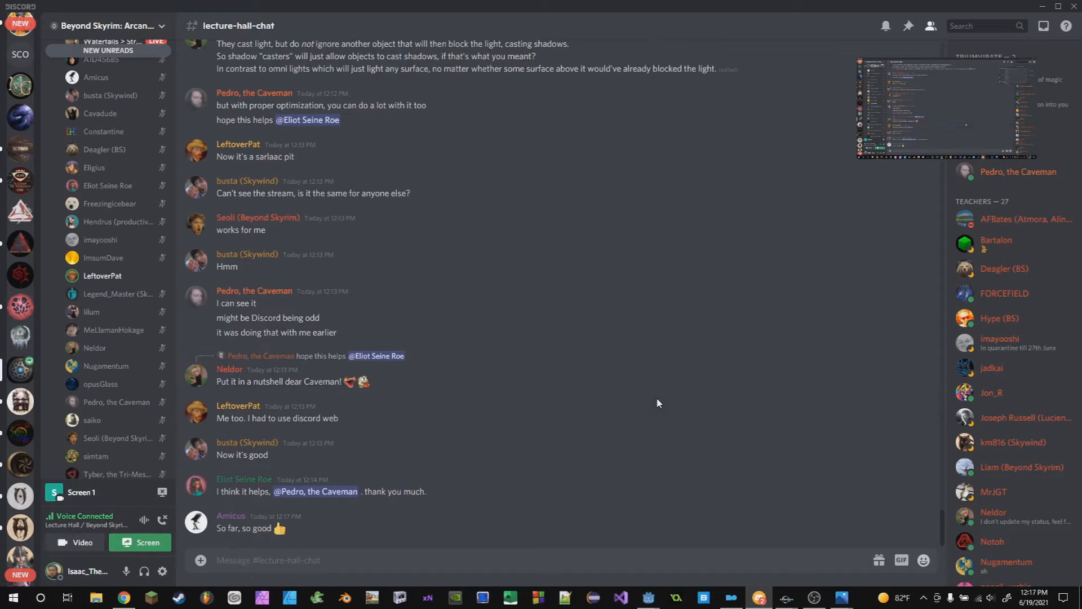
click(794, 577)
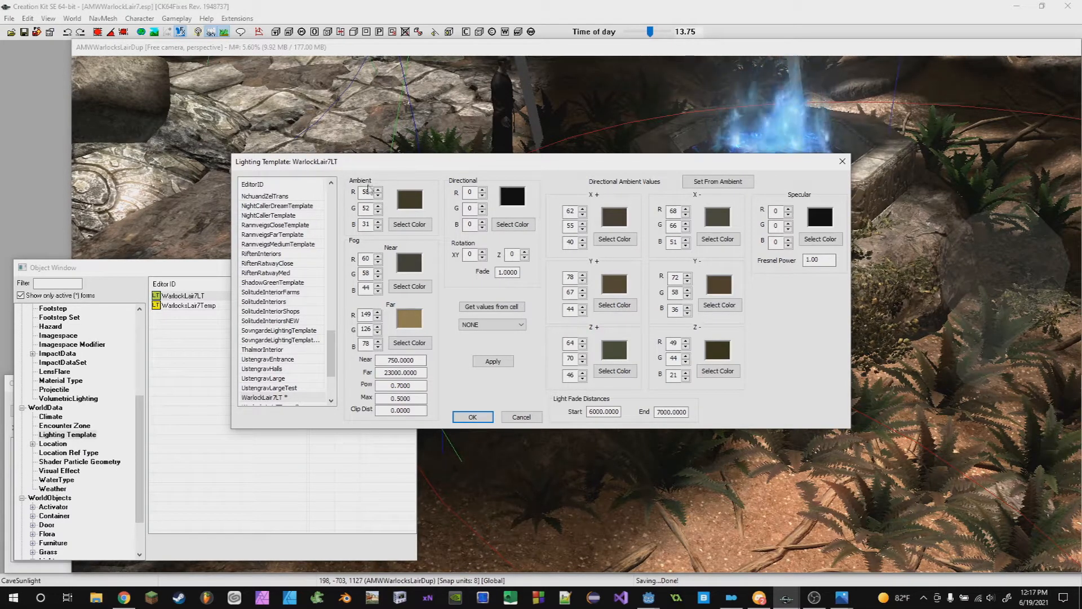
drag(370, 193, 359, 228)
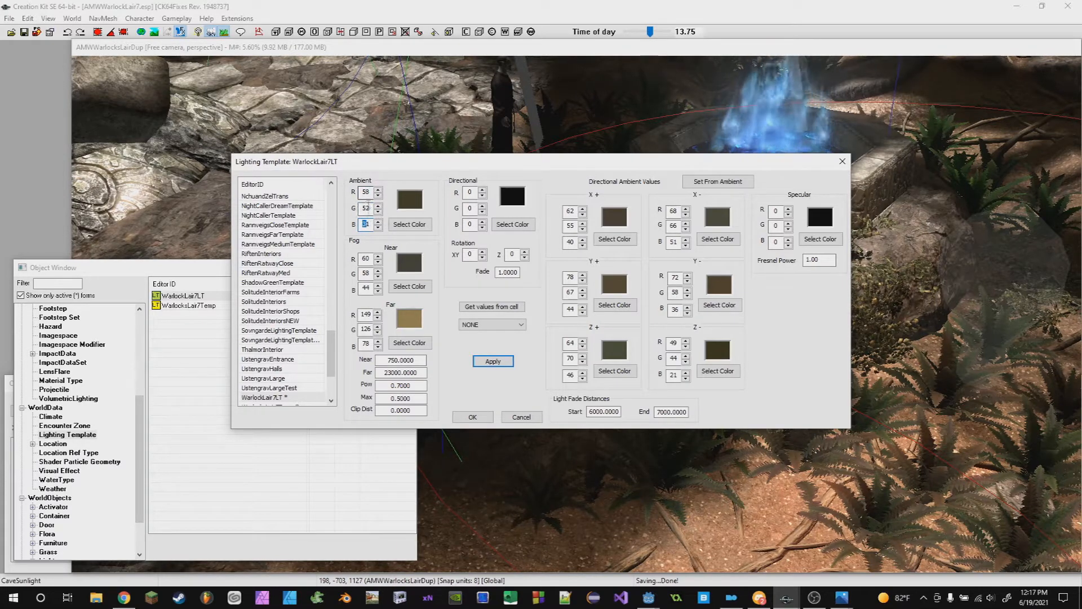
drag(370, 192, 357, 194)
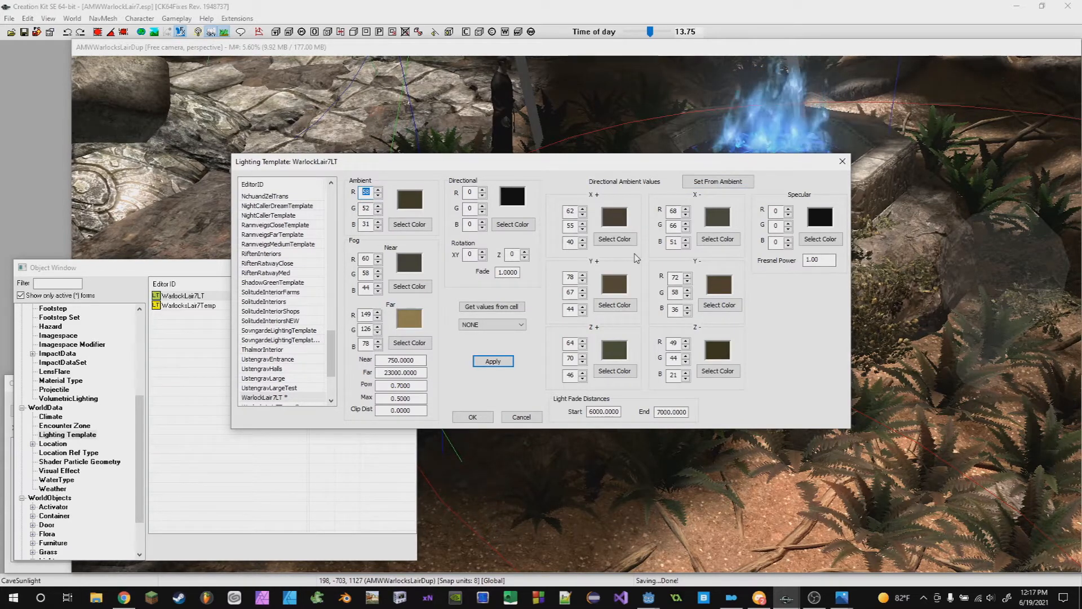
click(414, 227)
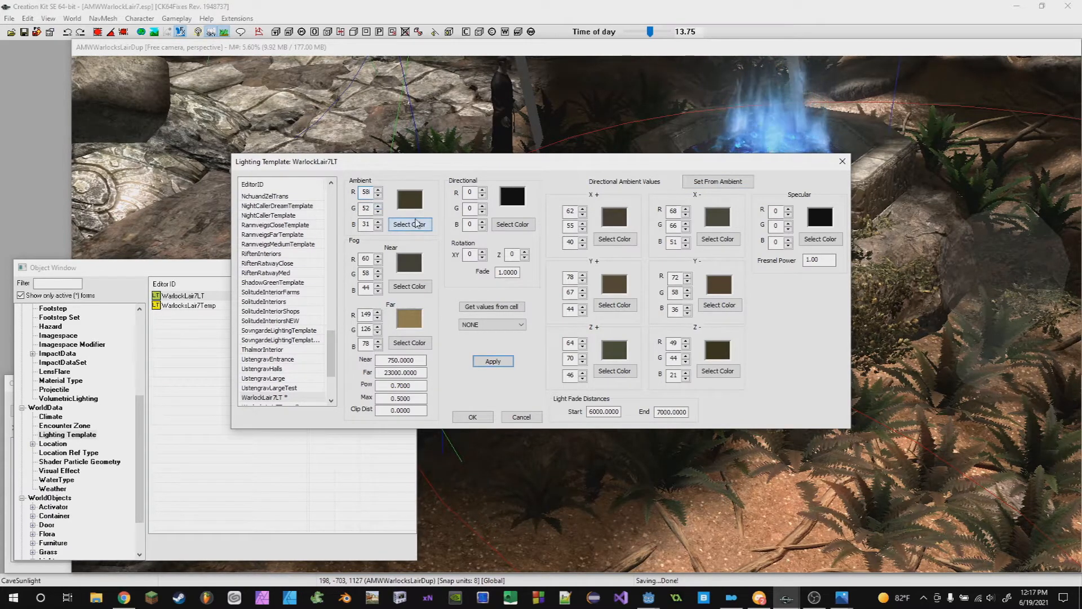
click(259, 346)
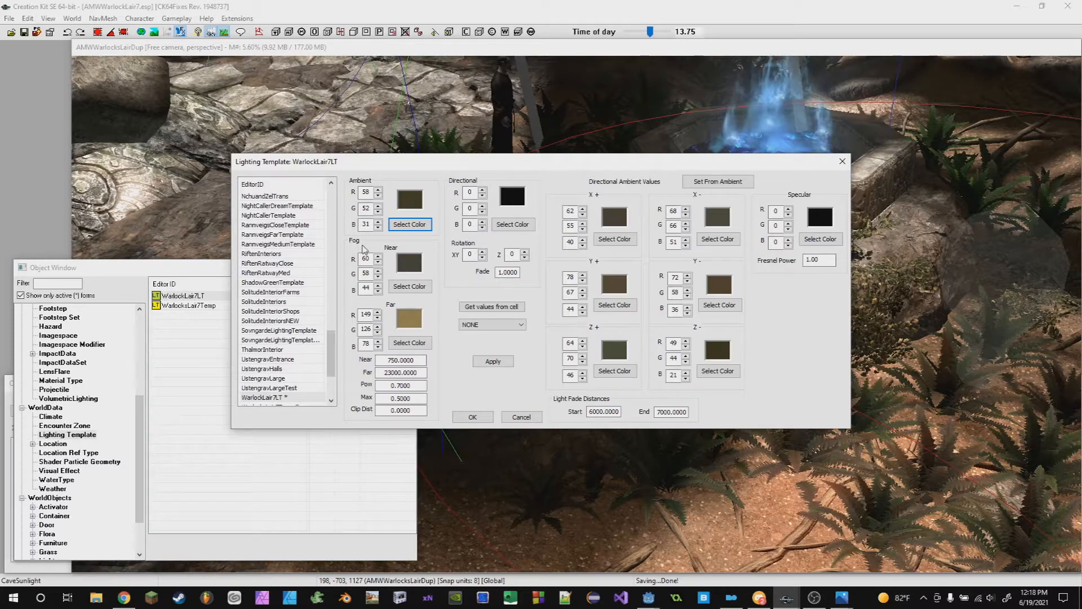
- Move the Lighting Template dialog aside so the cave render view is unobstructed
shift+middle_drag(533, 484, 416, 334)
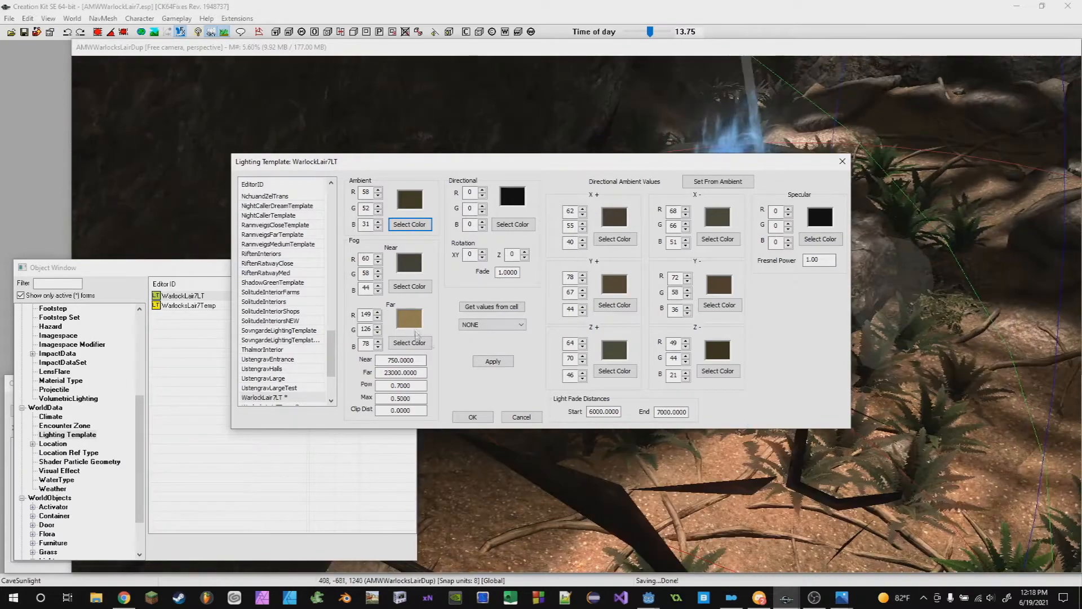
shift+middle_drag(487, 507, 709, 456)
click(690, 462)
scroll(710, 457, down, 3)
drag(193, 48, 519, 58)
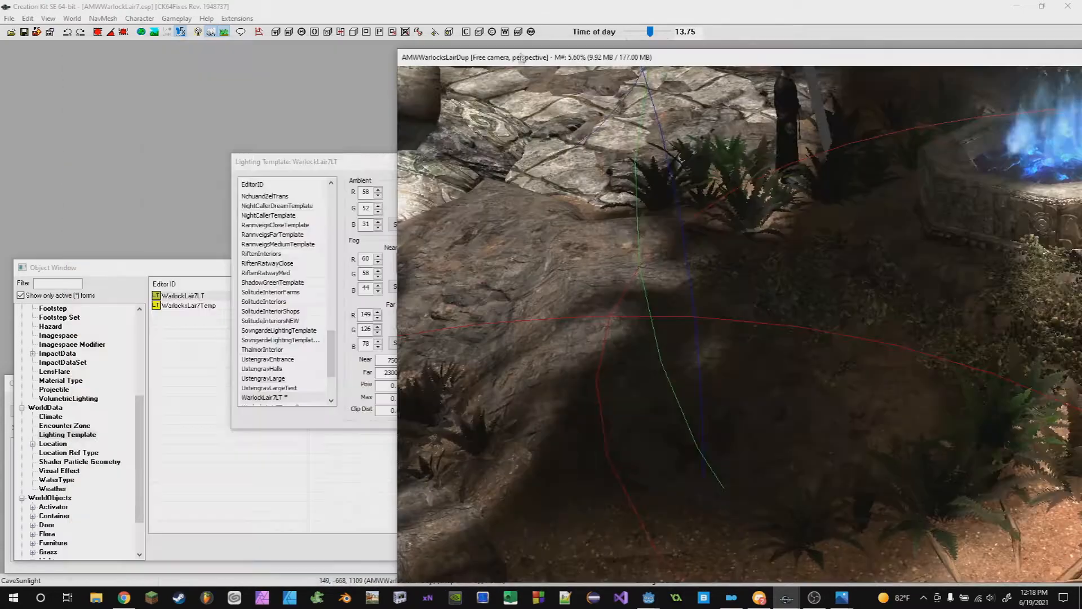
click(343, 162)
drag(342, 162, 72, 158)
drag(538, 59, 213, 48)
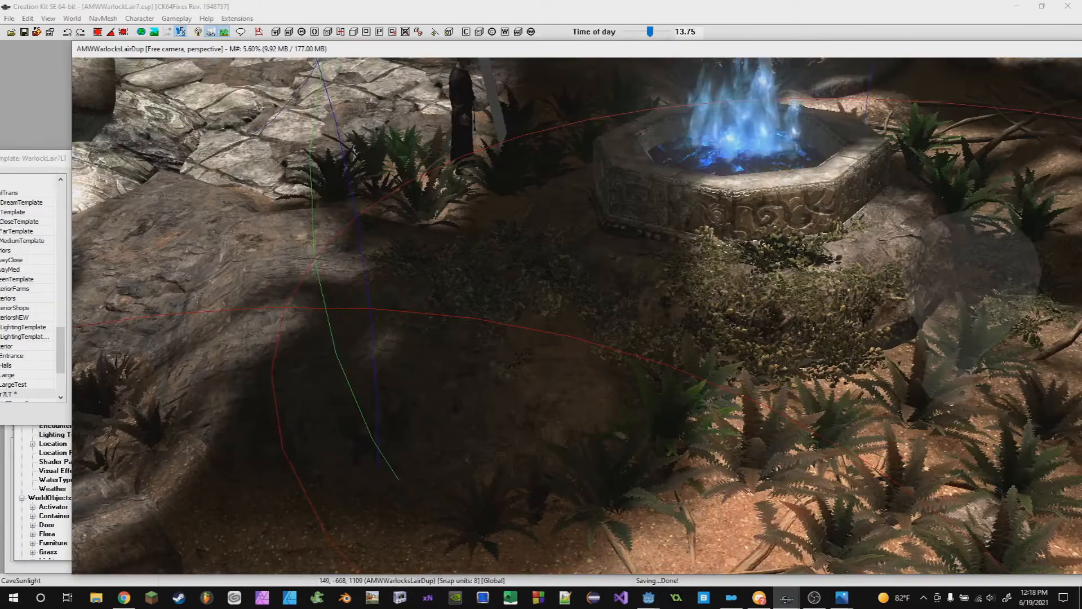
- Fly the camera out of the cave to view the lair from outside
scroll(523, 257, down, 3)
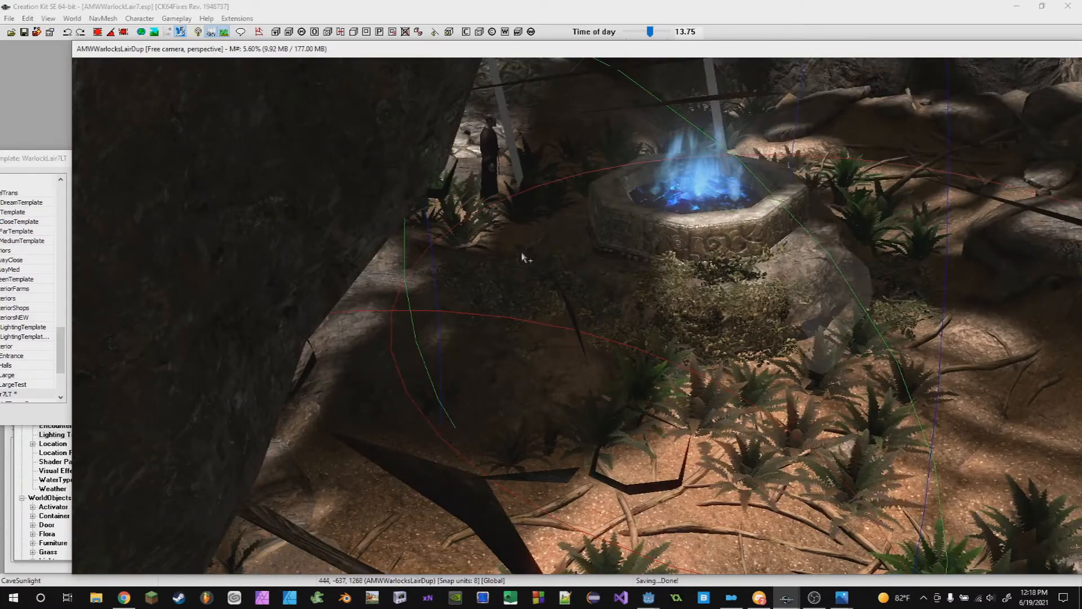
middle_drag(523, 257, 701, 398)
scroll(701, 398, up, 10)
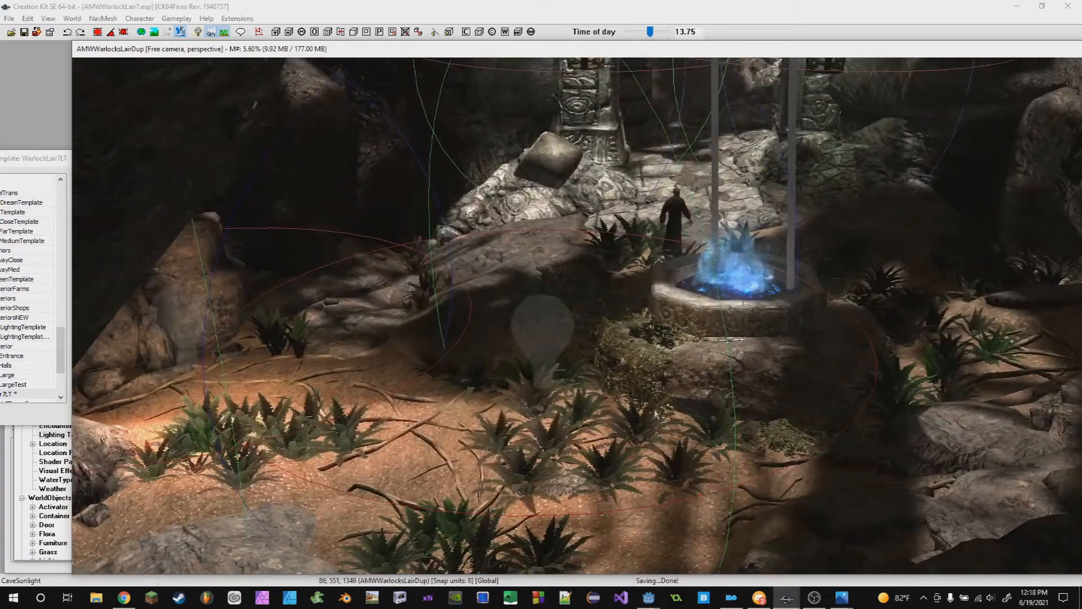
scroll(656, 416, up, 1)
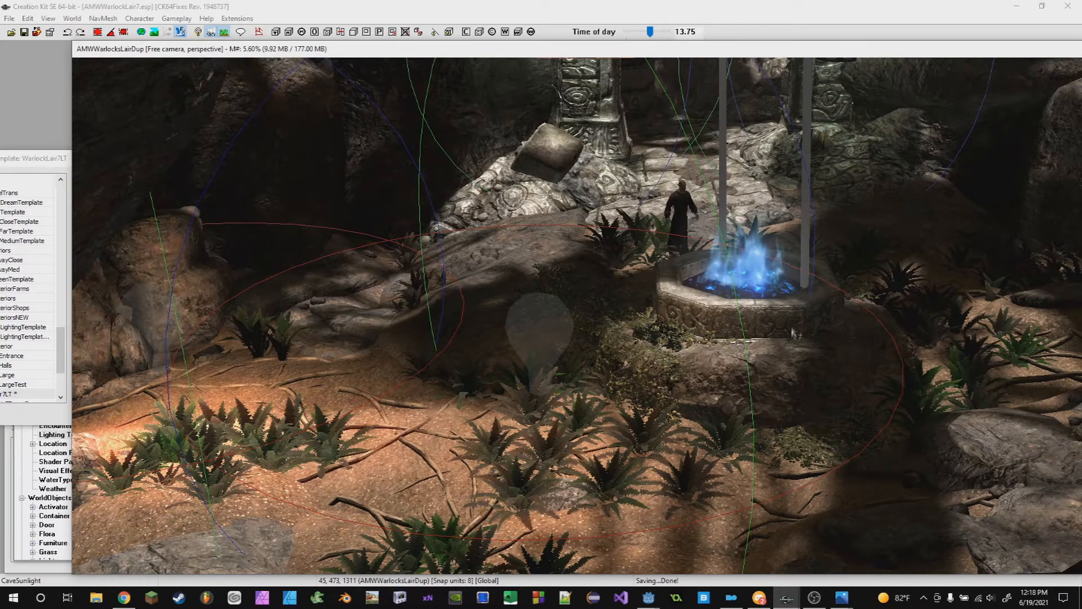
scroll(764, 312, down, 3)
scroll(766, 315, down, 8)
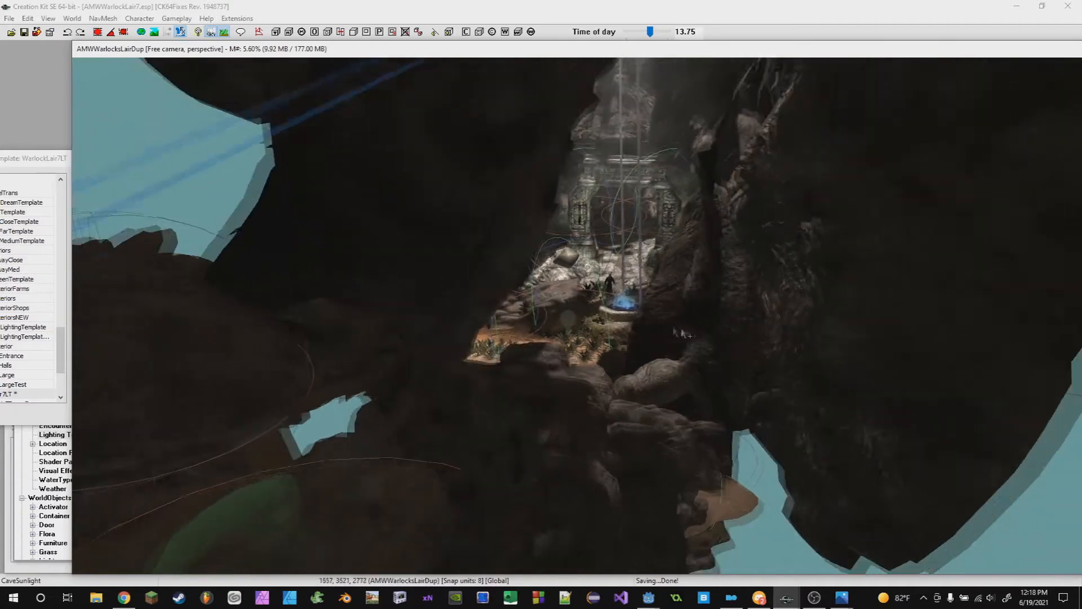
scroll(764, 327, down, 6)
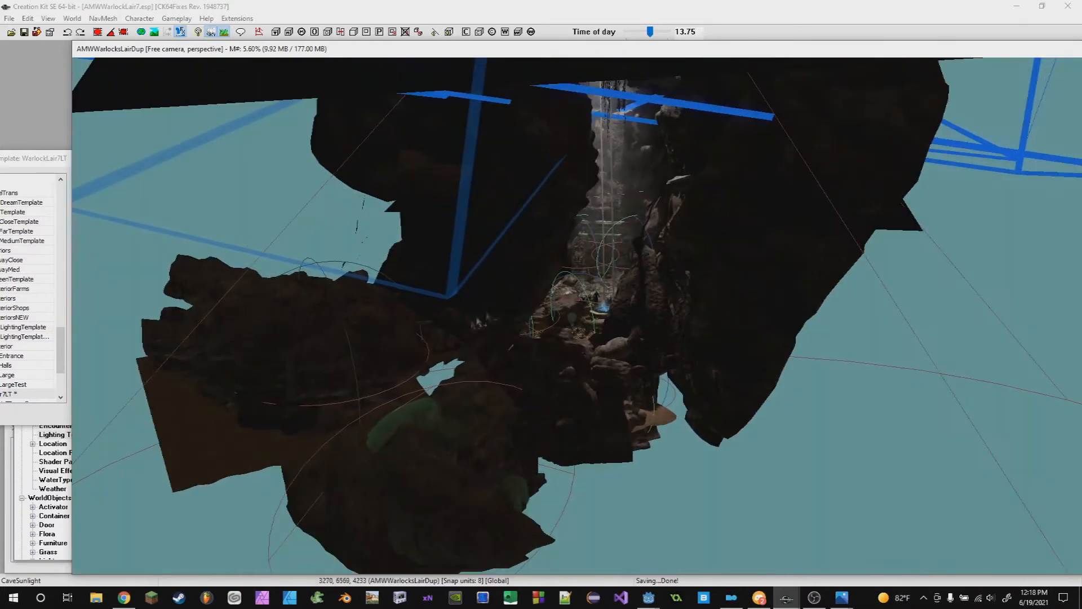
- Set the cell's lighting template to WarlockLair7LT in the cell's Lighting settings, apply and confirm
click(23, 470)
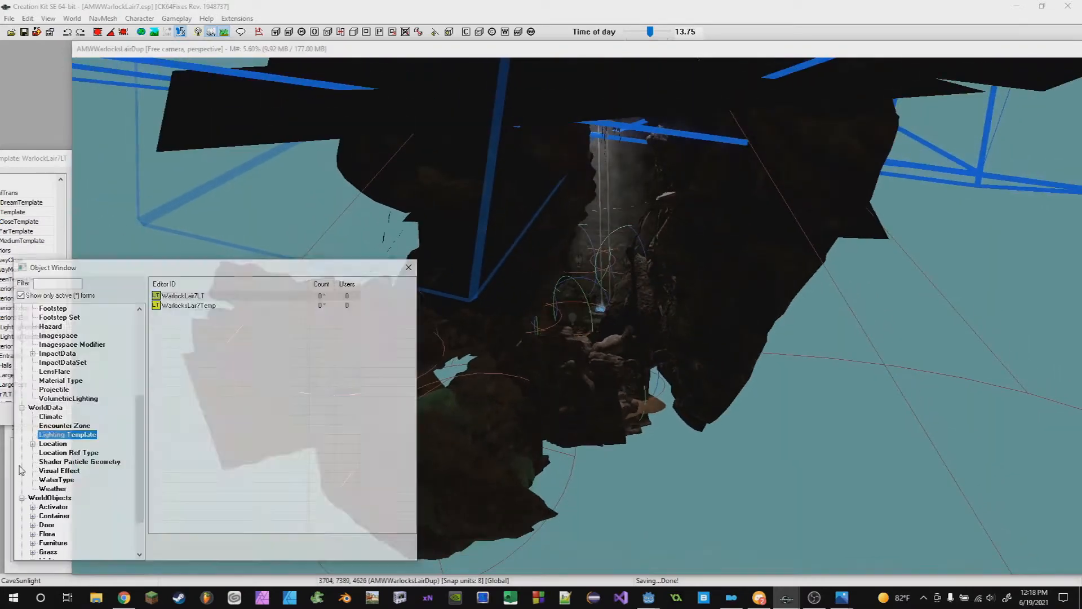
double_click(181, 296)
click(72, 18)
click(87, 56)
click(545, 128)
scroll(605, 257, down, 3)
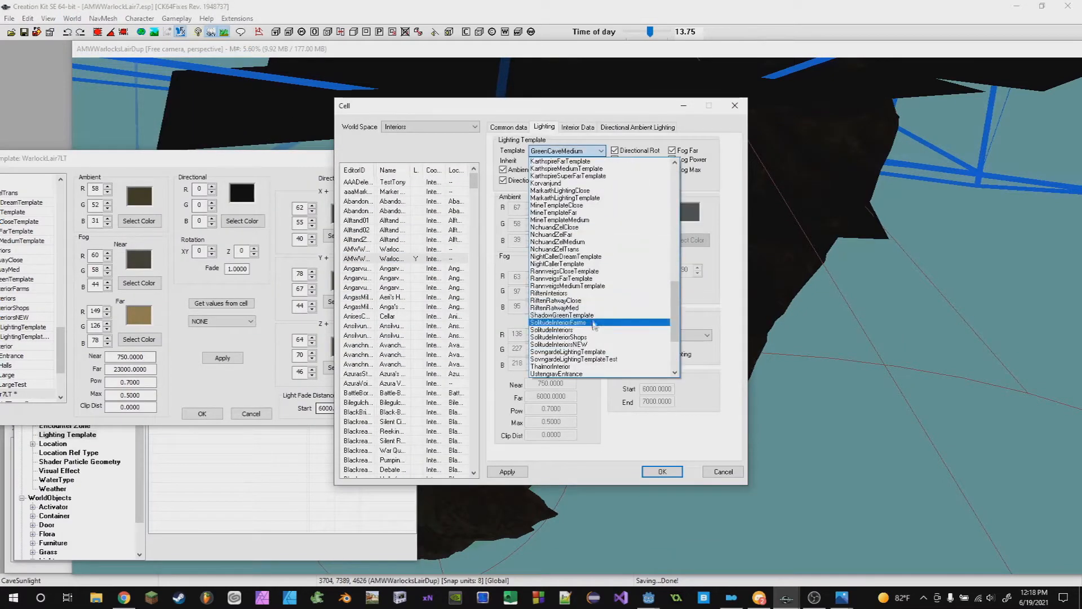
scroll(660, 337, down, 3)
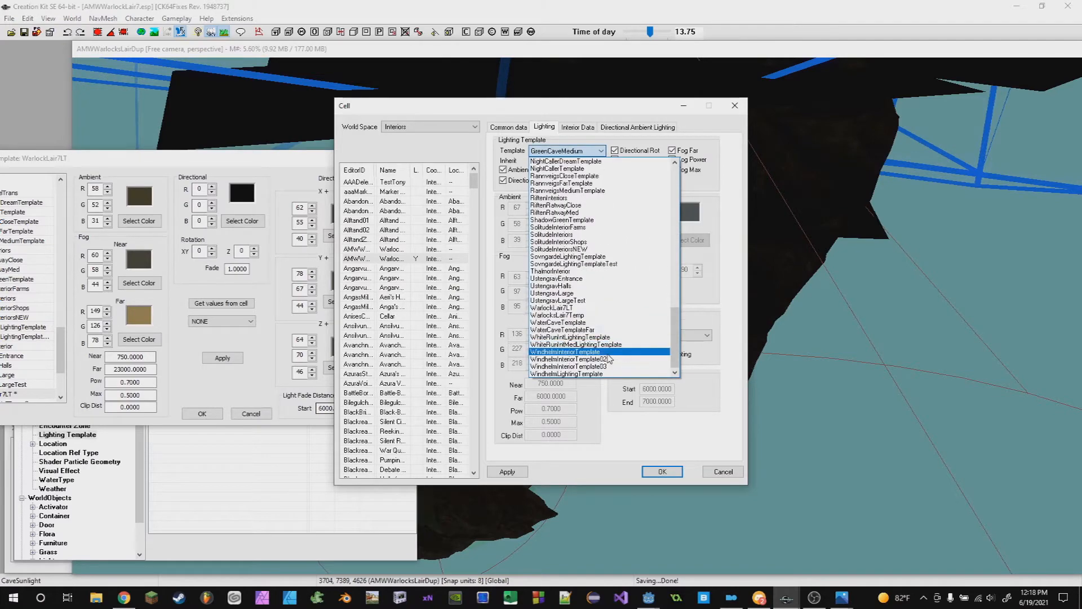
click(592, 310)
click(507, 472)
click(663, 472)
- Orbit the camera around the cave exterior to inspect the new cell lighting
click(776, 371)
scroll(777, 370, down, 4)
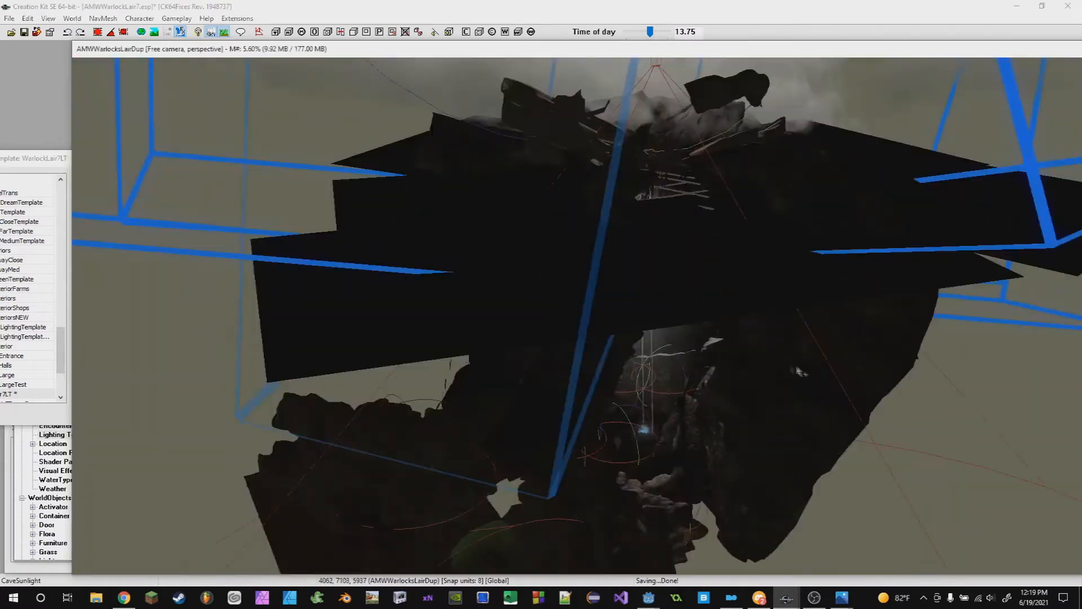
scroll(649, 457, up, 2)
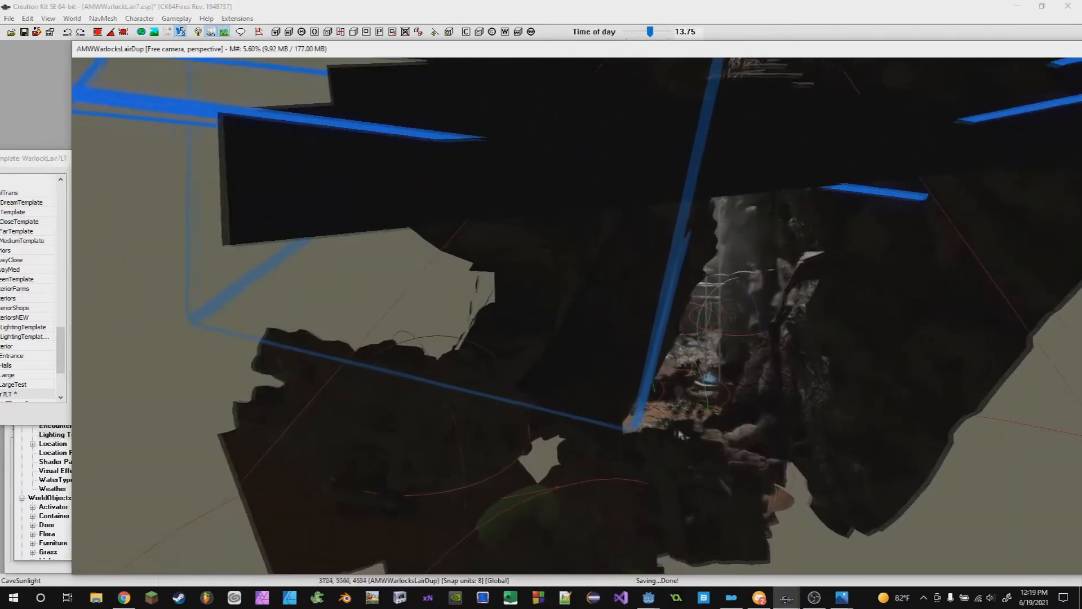
middle_drag(649, 457, 678, 253)
scroll(678, 253, up, 2)
shift+middle_drag(665, 366, 44, 325)
scroll(44, 325, up, 4)
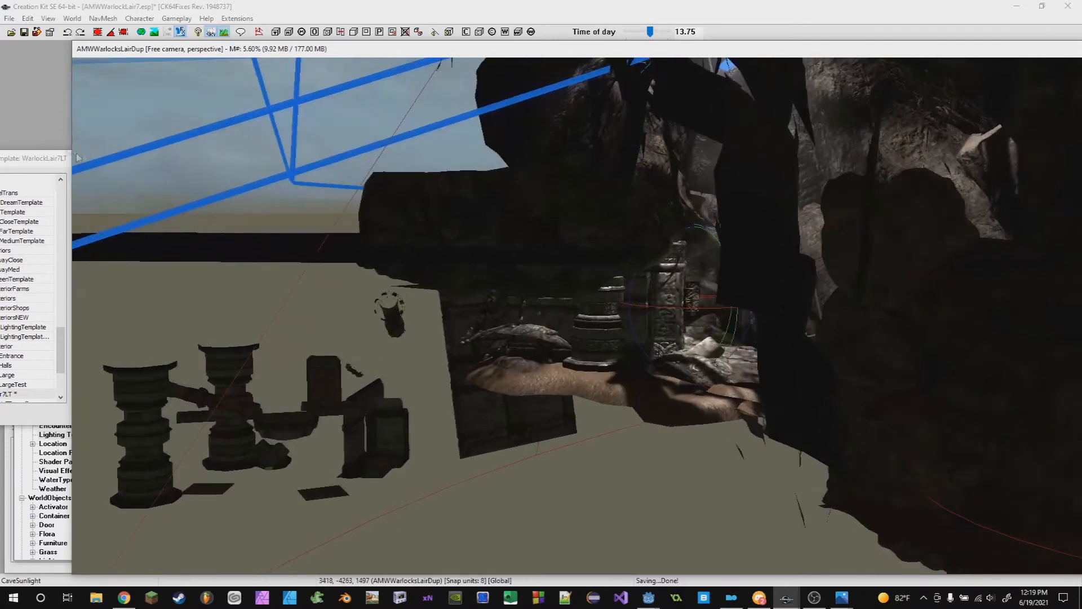
- Set the cell's image space to WarlockLair7IS and confirm
click(72, 18)
click(103, 58)
click(600, 304)
scroll(648, 341, down, 15)
drag(696, 373, 693, 523)
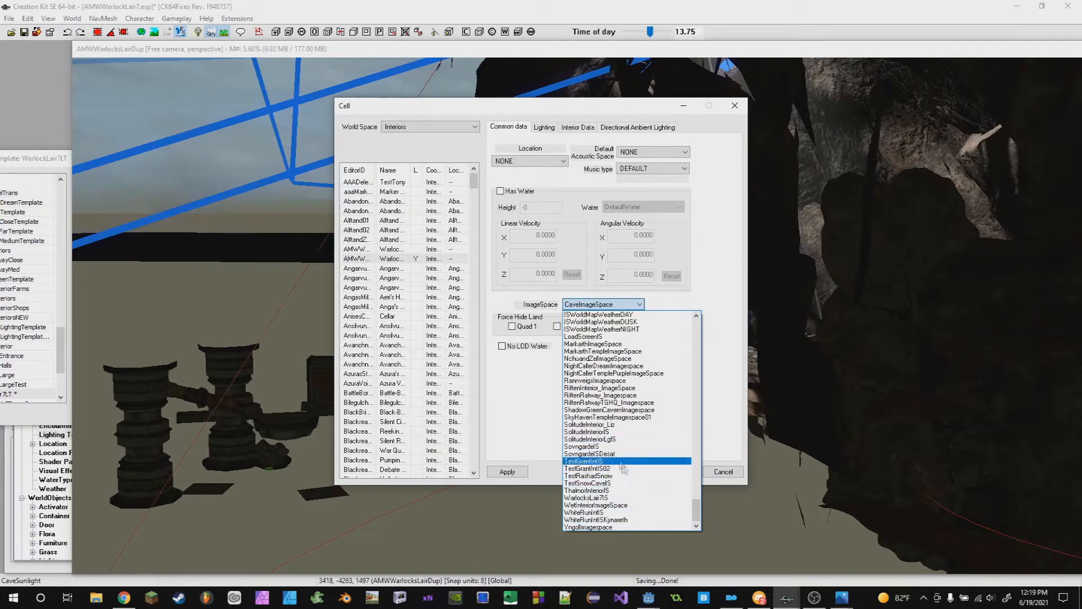
click(603, 497)
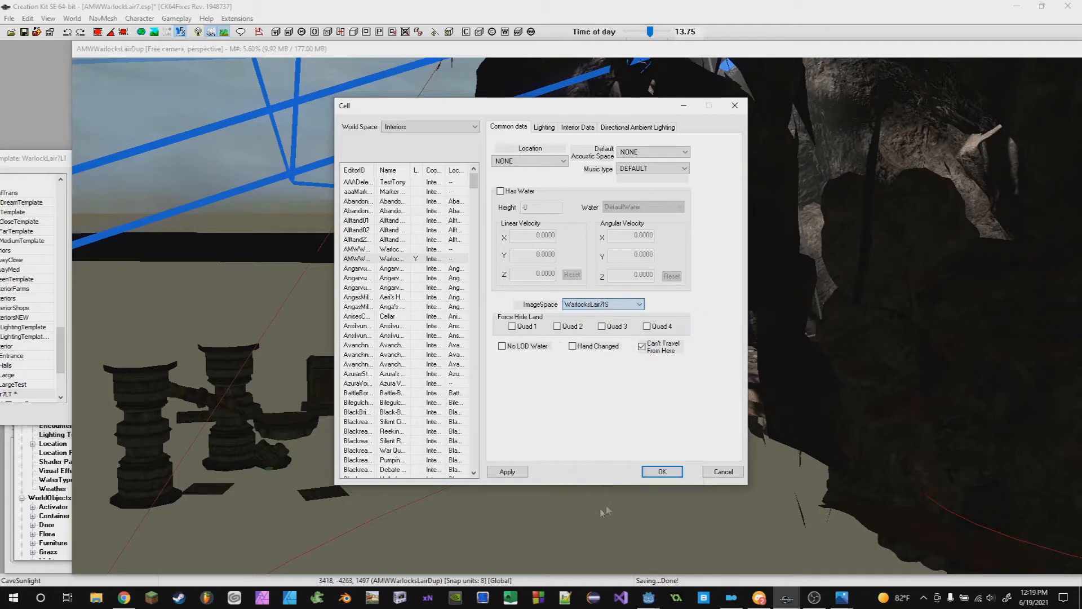
click(663, 471)
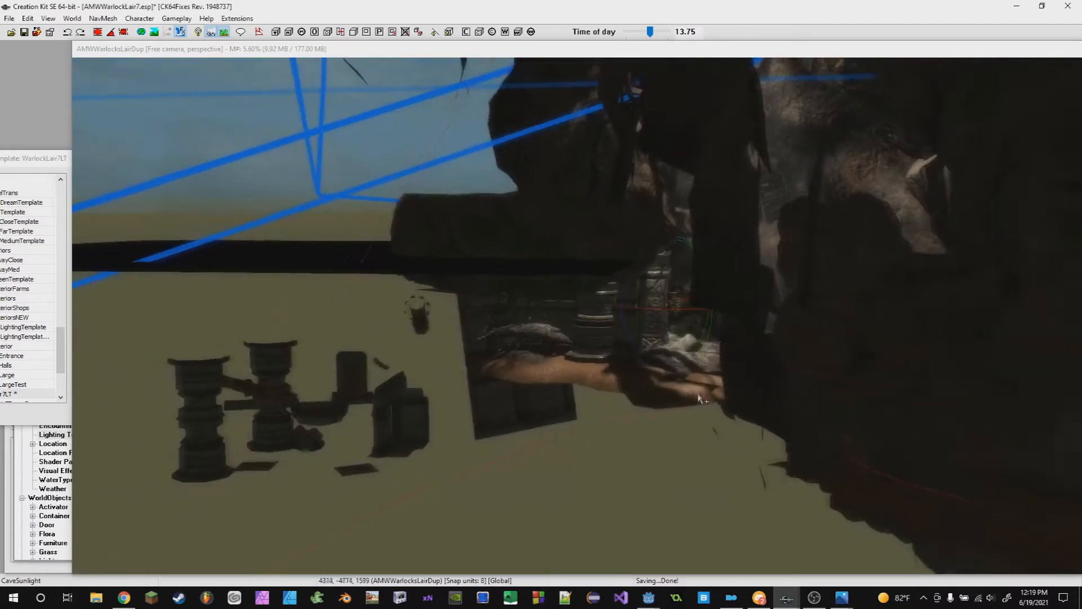
- Orbit around the cave exterior and reposition the Lighting Template dialog beside the view
scroll(699, 395, down, 10)
shift+middle_drag(875, 388, 650, 326)
scroll(649, 326, up, 8)
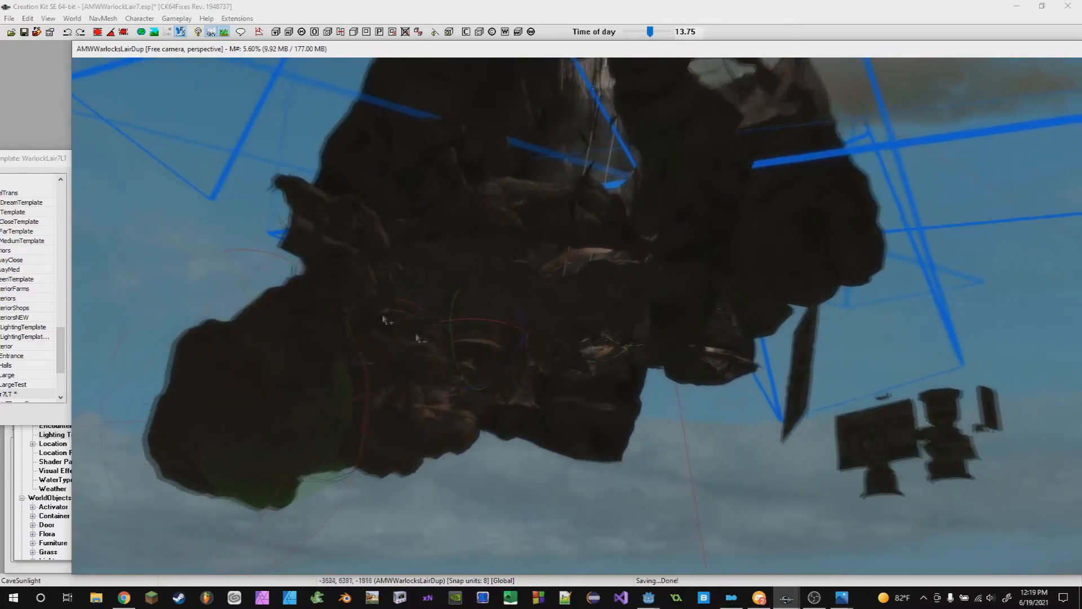
scroll(355, 304, up, 3)
shift+middle_drag(799, 366, 611, 296)
drag(32, 158, 96, 289)
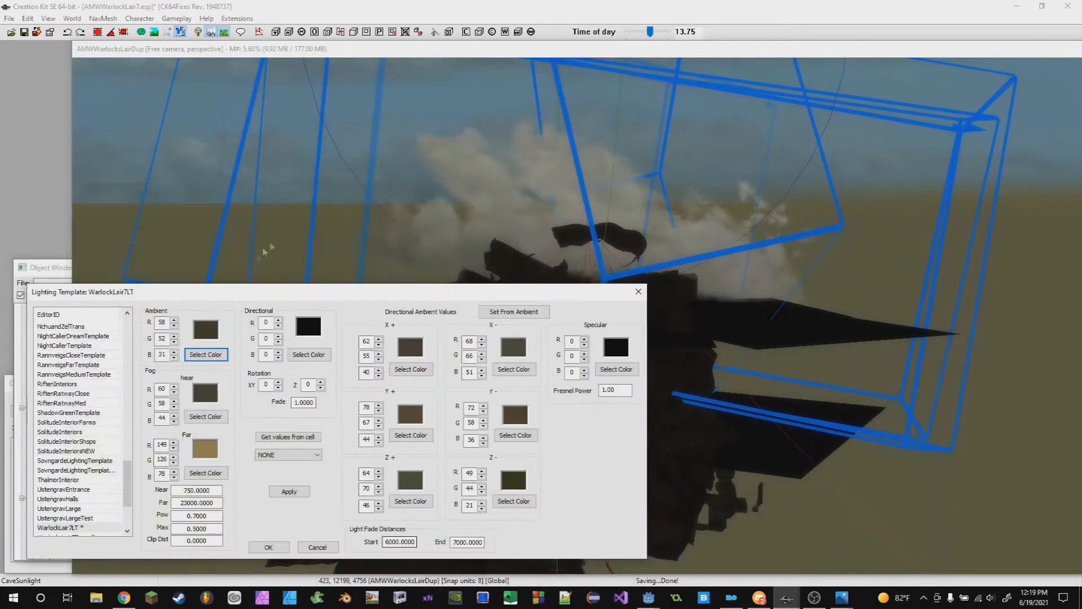
middle_drag(614, 259, 762, 352)
middle_drag(709, 409, 732, 325)
scroll(725, 294, up, 2)
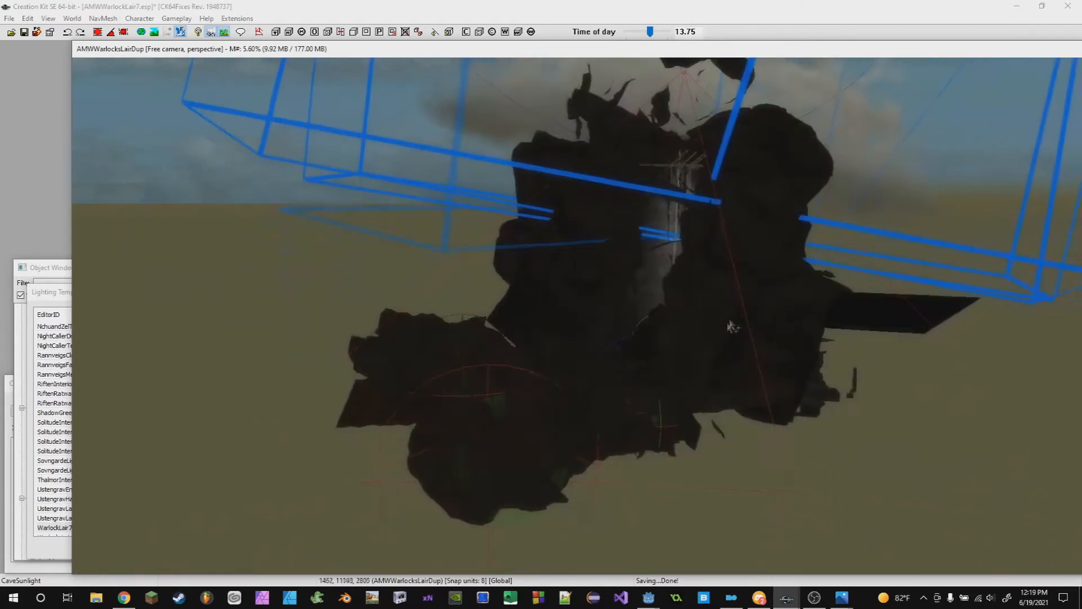
scroll(732, 325, up, 6)
scroll(674, 370, up, 3)
middle_drag(674, 371, 670, 524)
scroll(669, 524, up, 2)
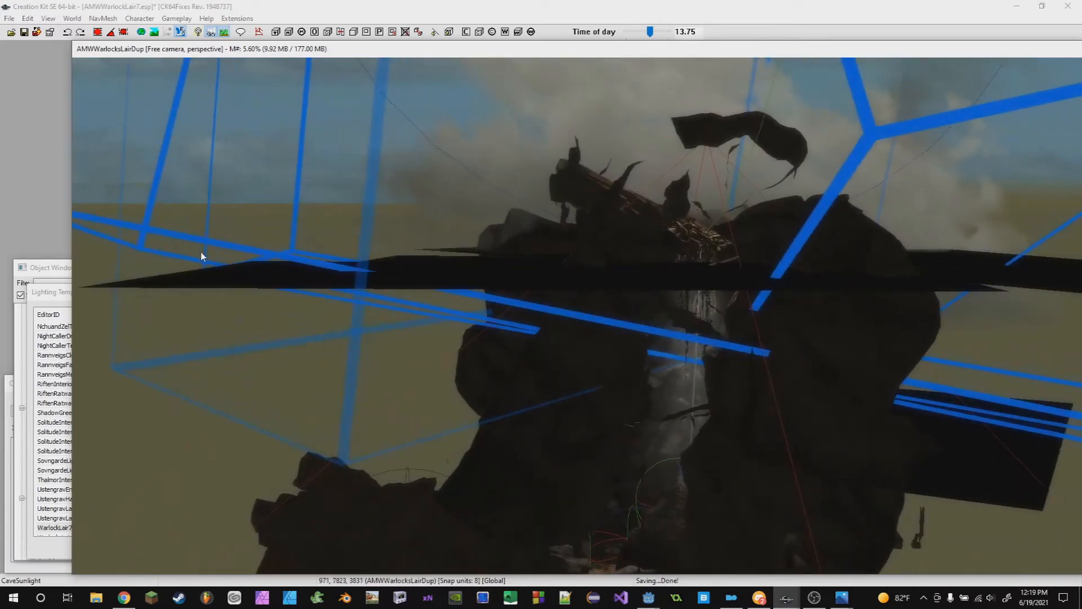
- Bring the Lighting Template dialog forward and examine its fog Near and Far distances
click(45, 308)
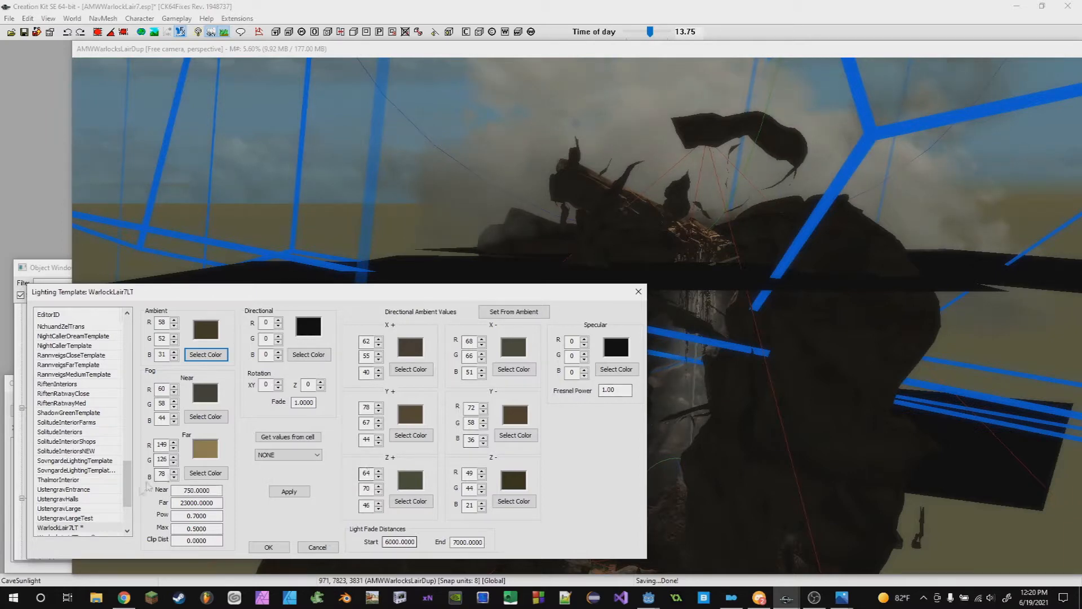
drag(183, 489, 219, 503)
click(223, 493)
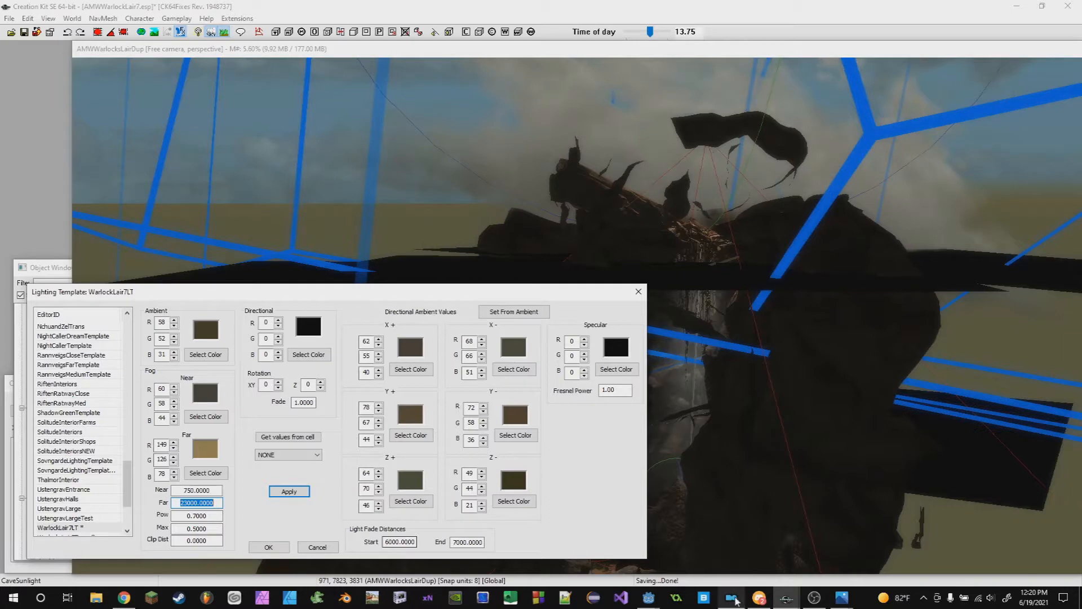
mouse_move(756, 599)
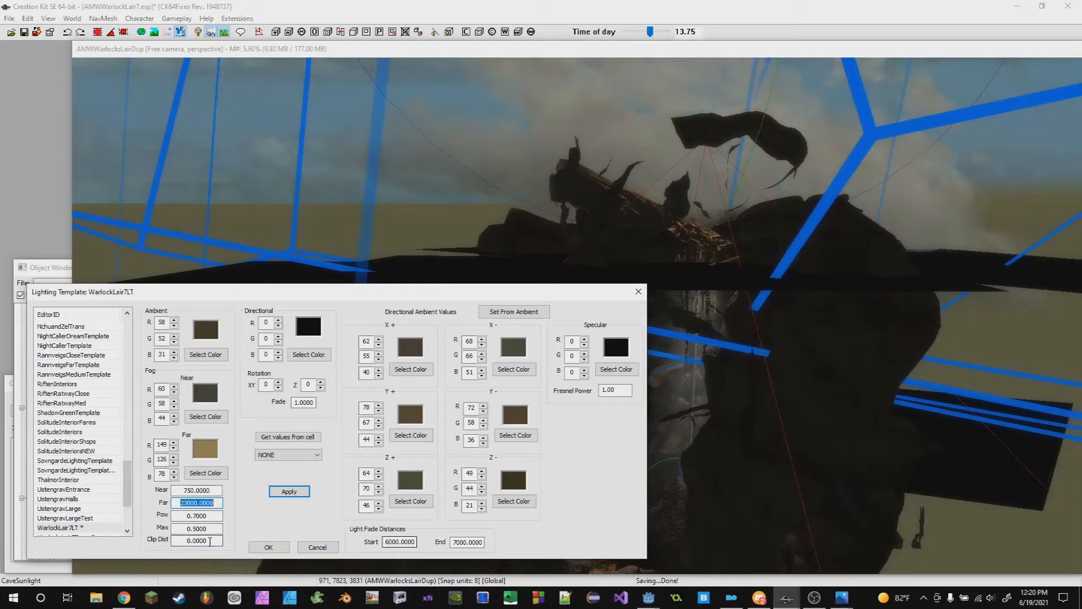
click(186, 491)
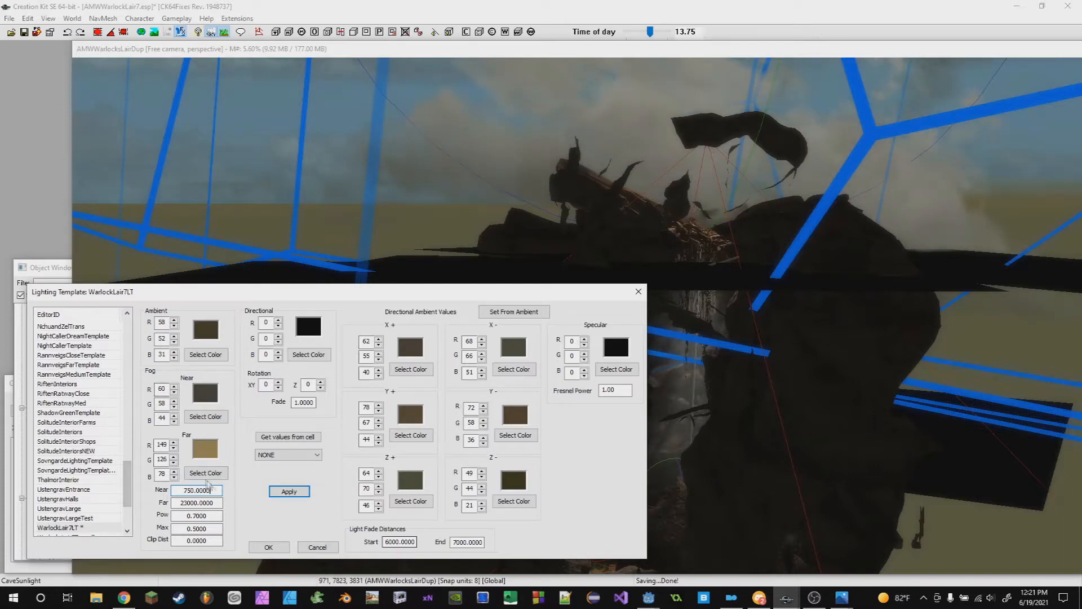
drag(180, 503, 218, 516)
- Set the fog power to 5.7 and apply the template
click(190, 519)
text(5)
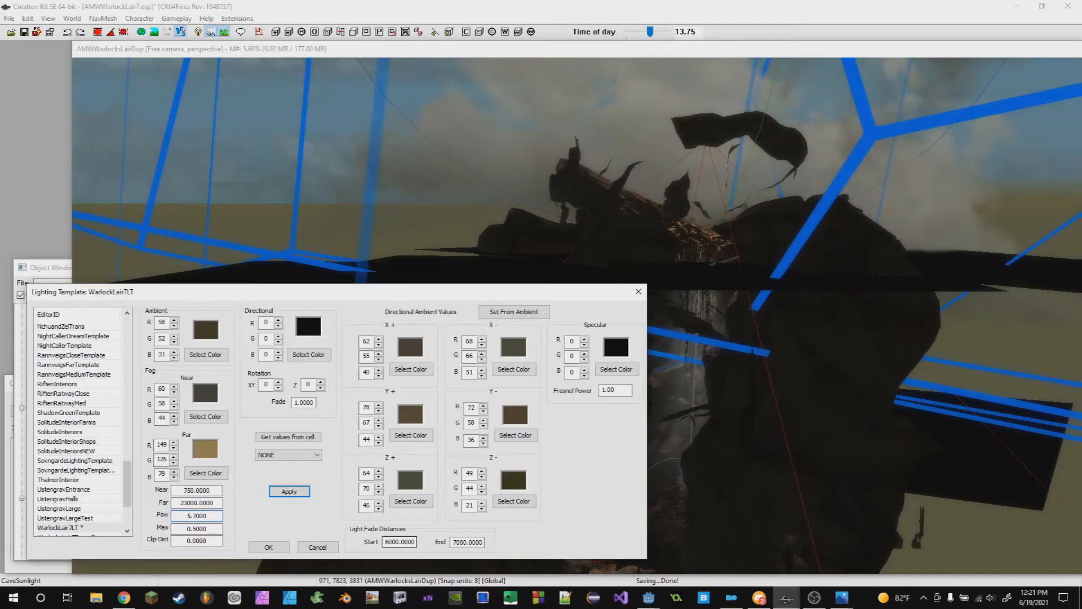
click(289, 491)
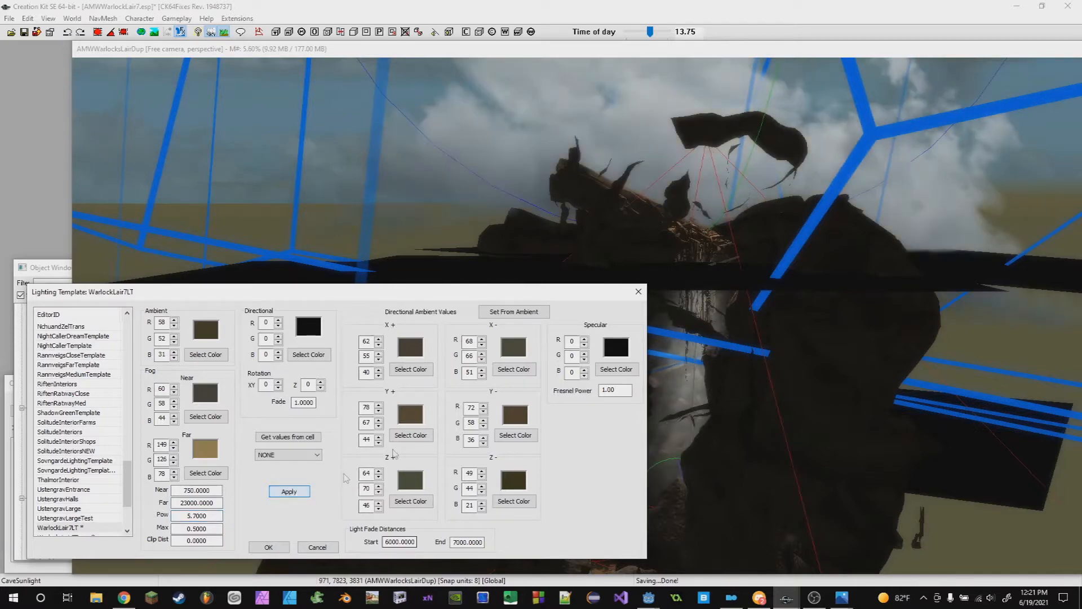
- Set the fog power back to 0.7 and apply the template again
click(192, 516)
scroll(804, 438, down, 4)
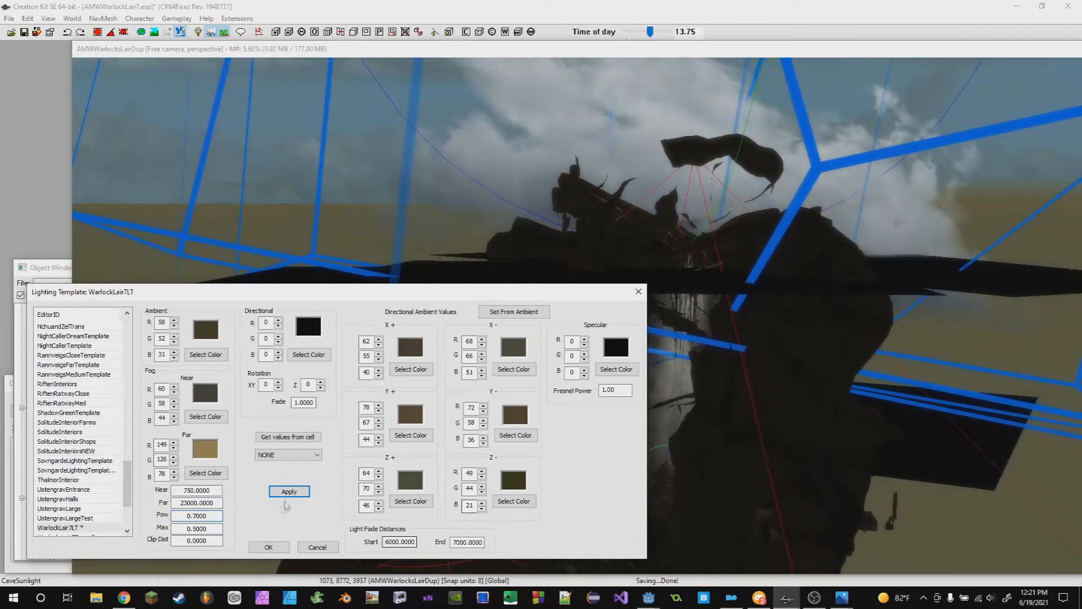
click(293, 494)
scroll(740, 406, down, 1)
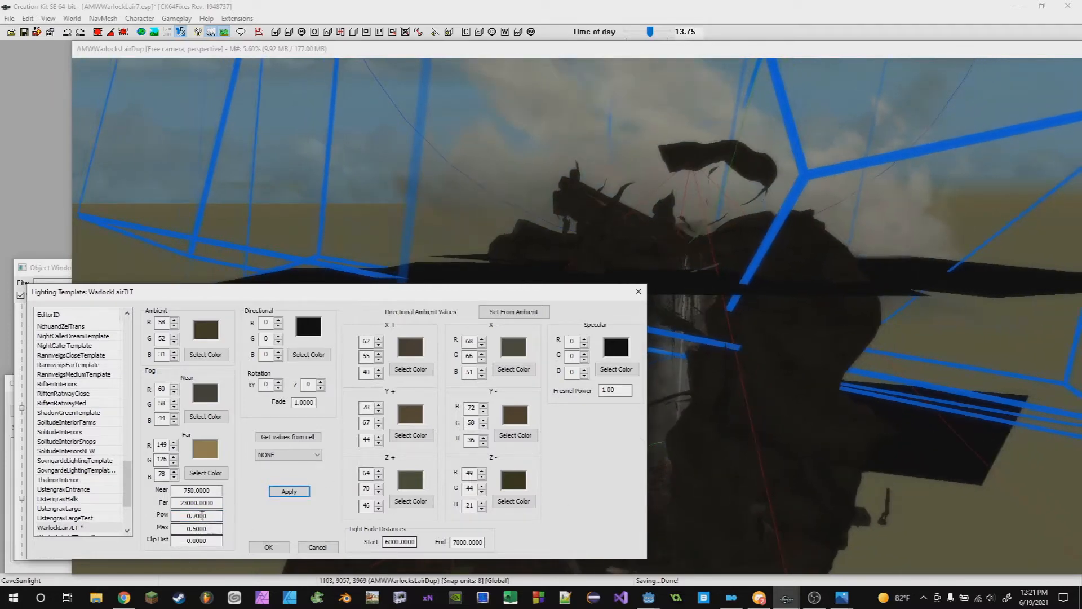
- Try fog power values of 0.1 and 1.7, applying each, then restore 0.7 and apply the template
click(198, 516)
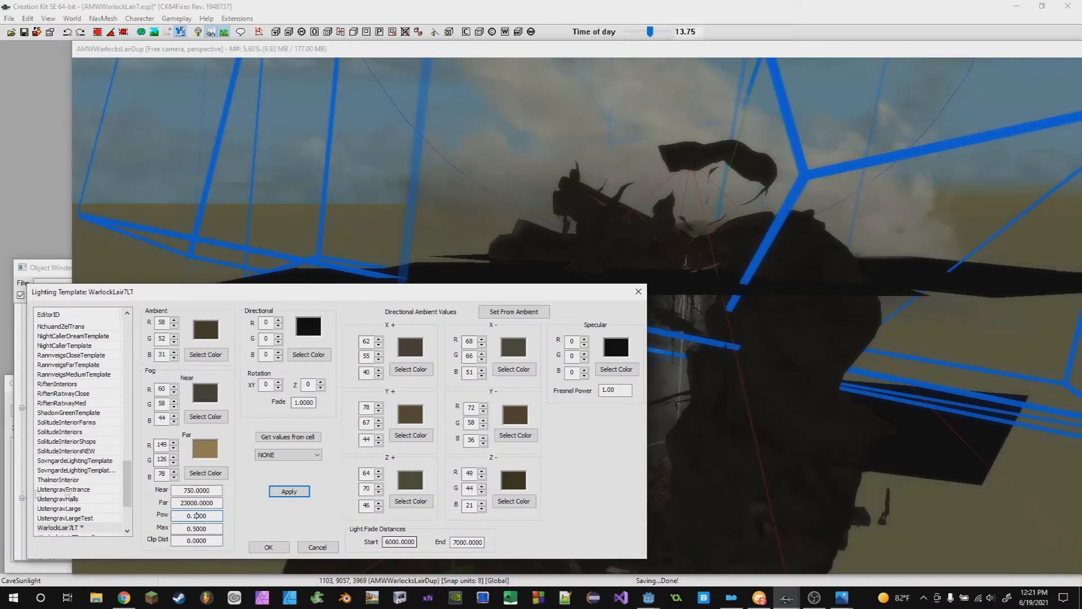
click(290, 495)
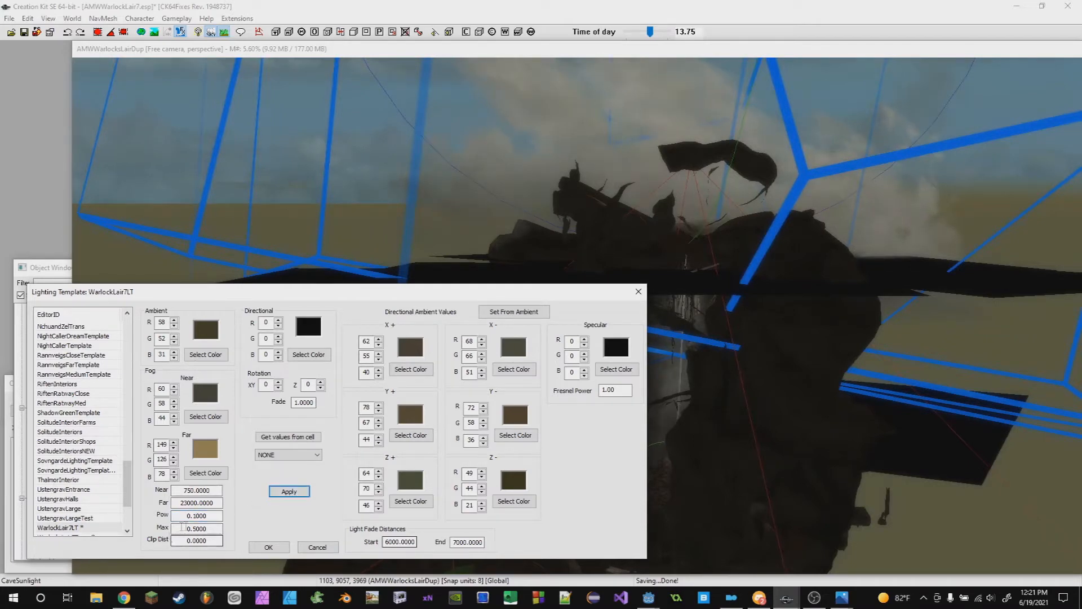
click(196, 515)
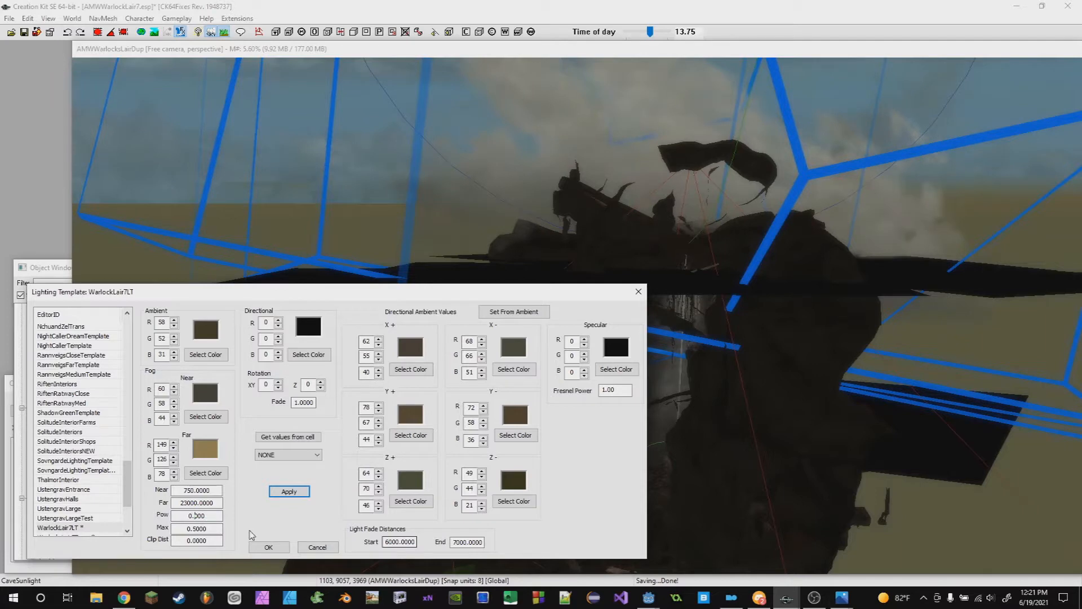
click(282, 492)
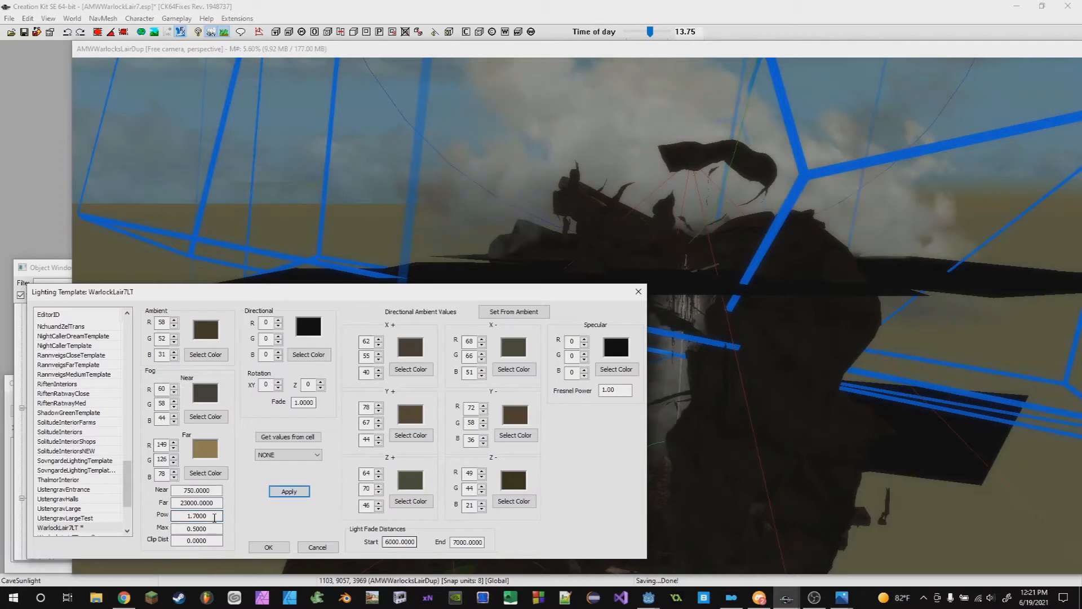
click(190, 516)
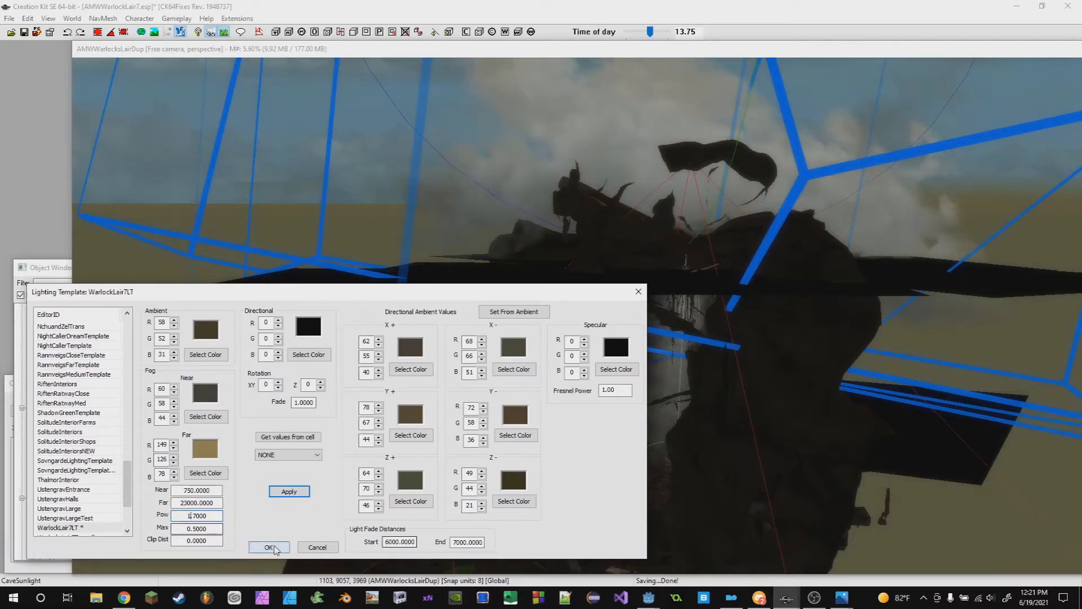
click(294, 492)
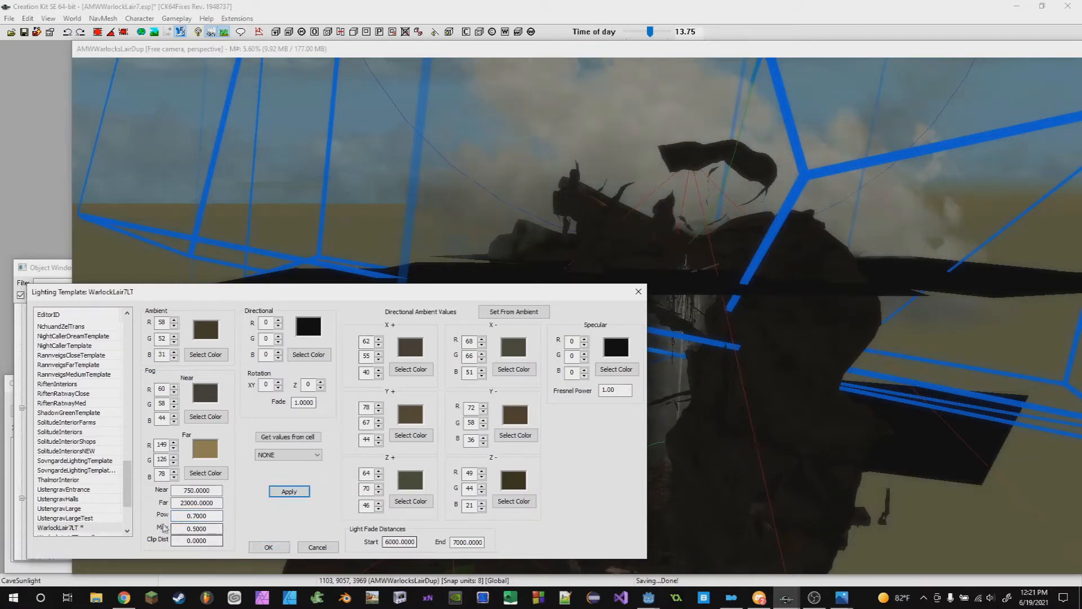
scroll(924, 432, up, 5)
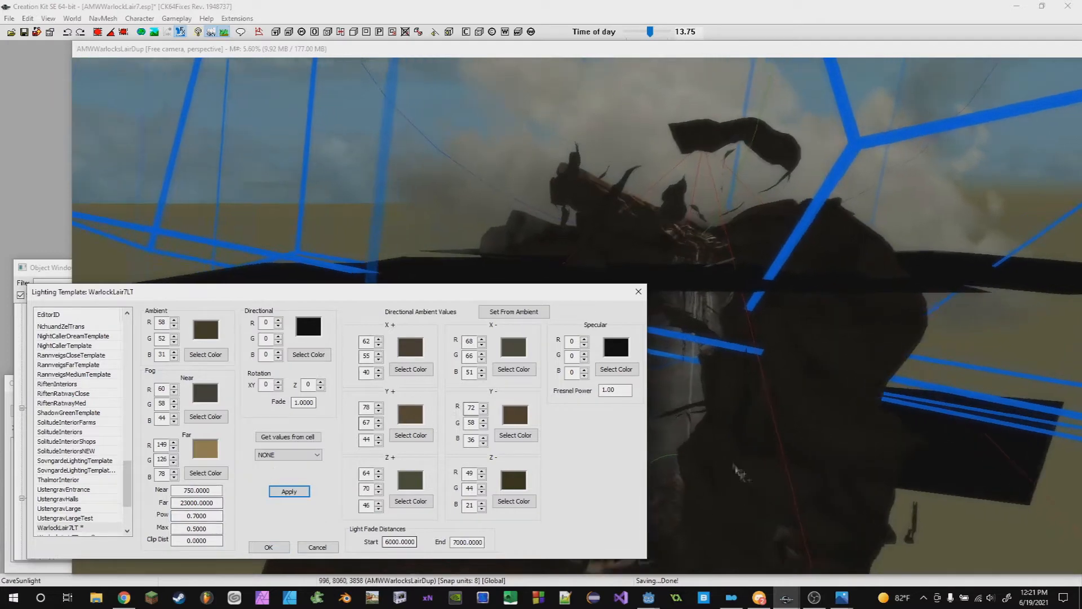
click(744, 399)
scroll(744, 398, up, 2)
click(62, 292)
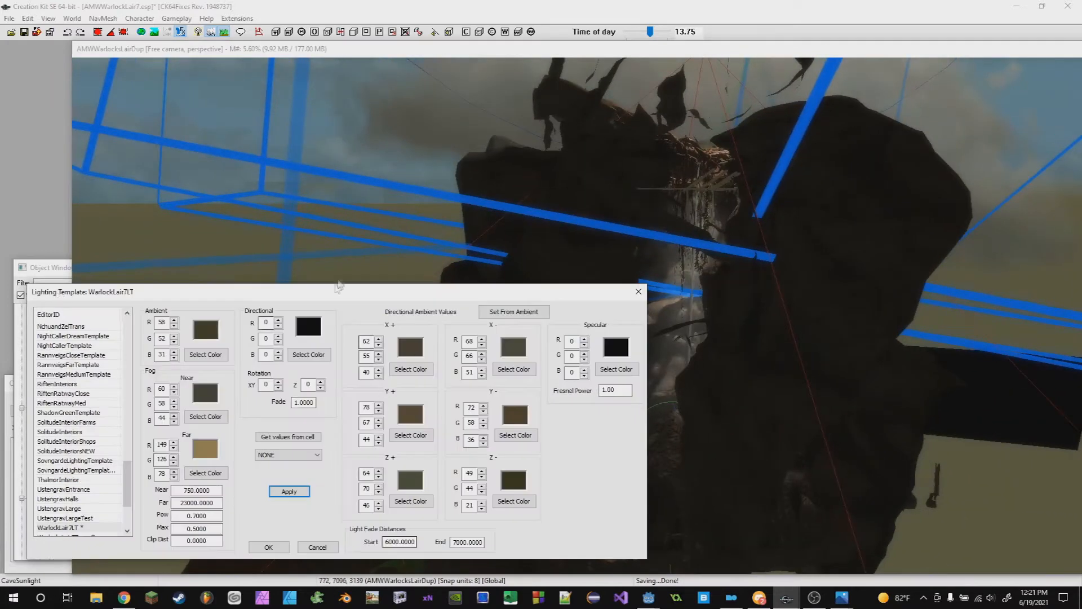
click(197, 529)
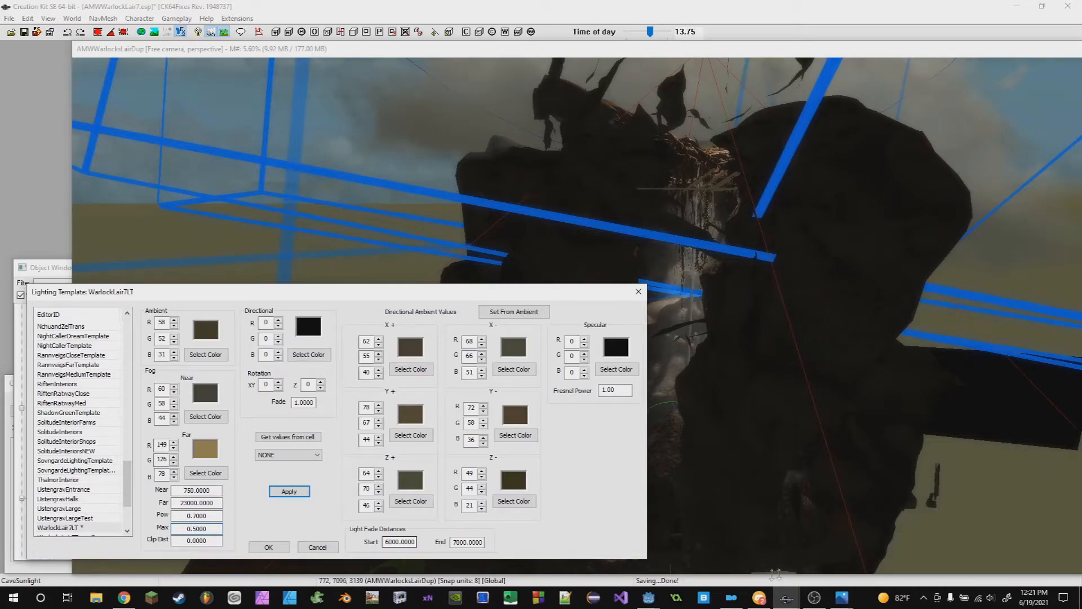
click(759, 598)
right_click(93, 291)
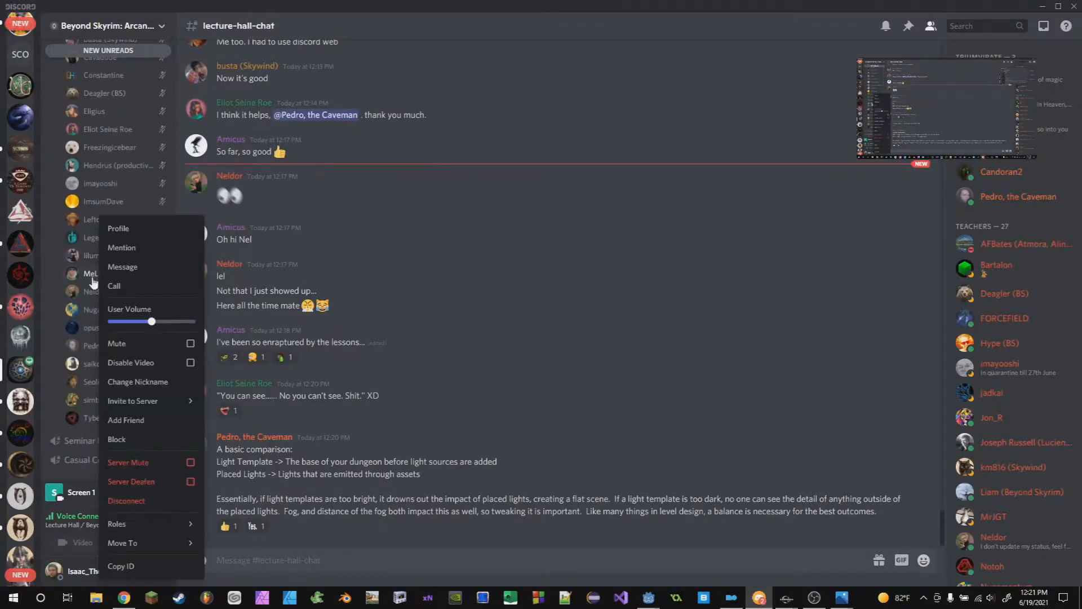
key(Escape)
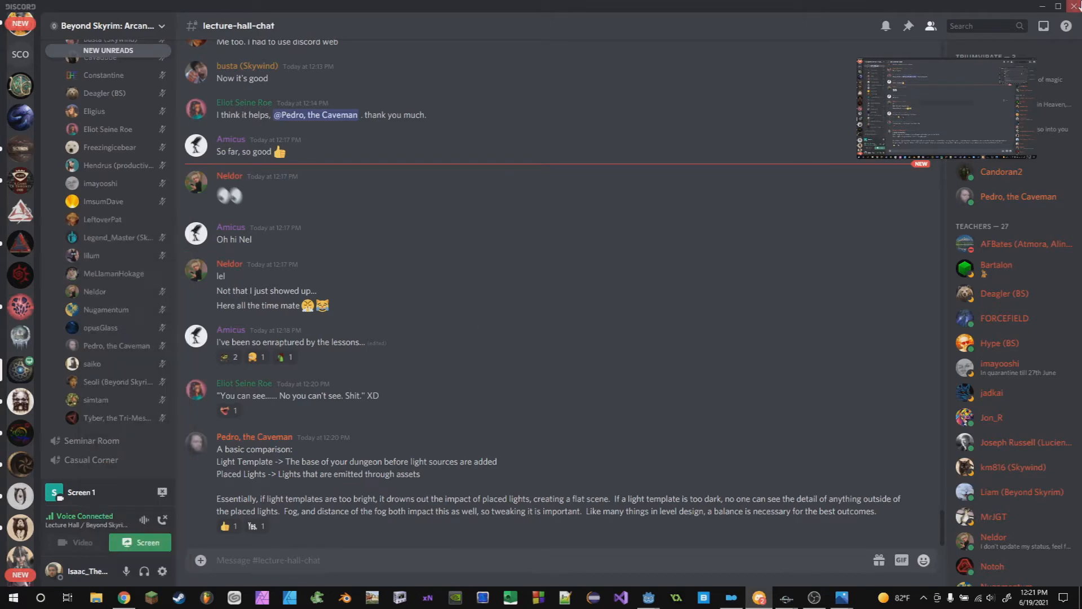
click(1043, 6)
click(864, 439)
middle_drag(862, 438, 367, 373)
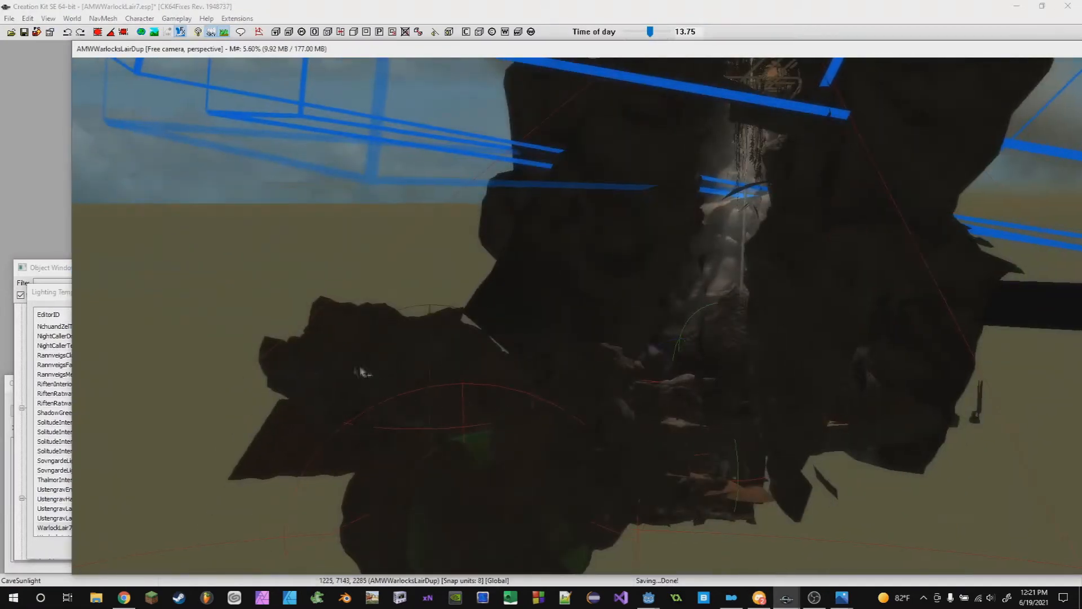
click(54, 295)
middle_drag(816, 475, 817, 407)
scroll(819, 411, up, 1)
click(48, 297)
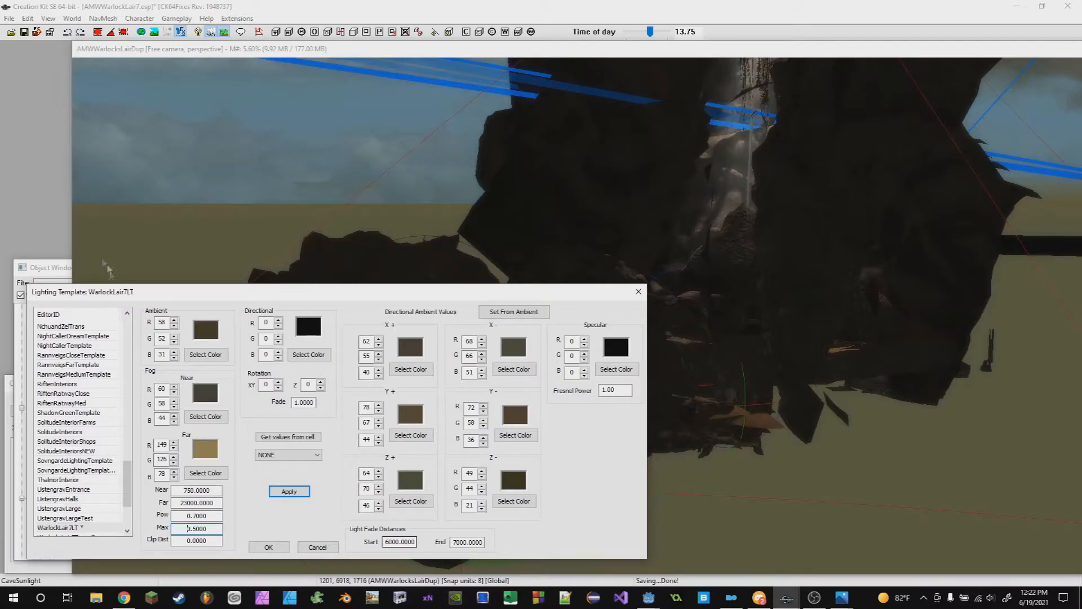
- Open the Object Window and list fog-related objects with inactive forms included
click(16, 377)
click(9, 380)
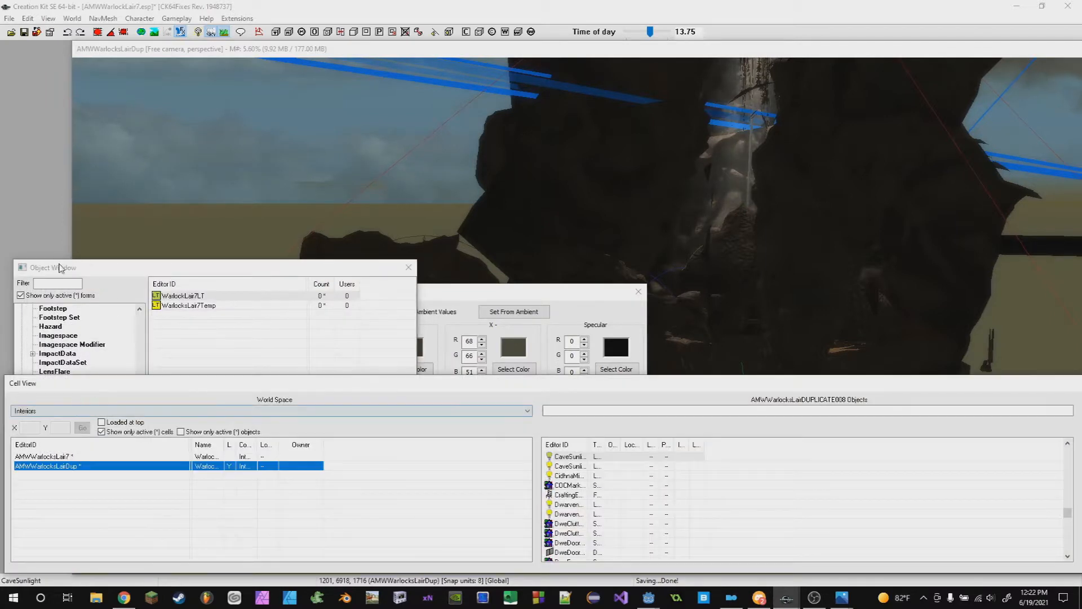
click(61, 267)
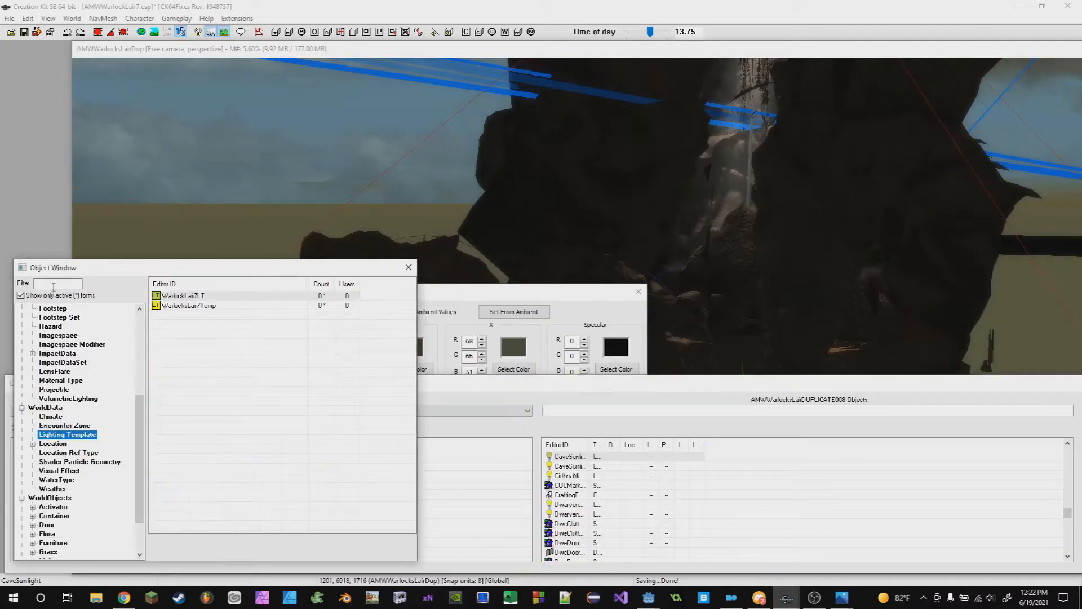
click(20, 295)
scroll(41, 541, down, 2)
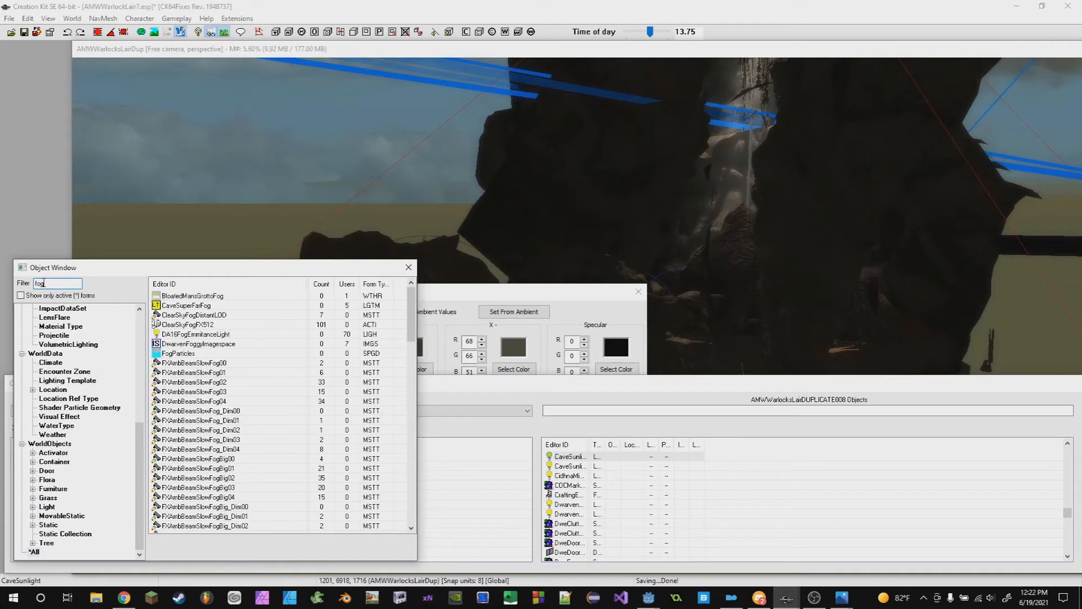
right_click(197, 365)
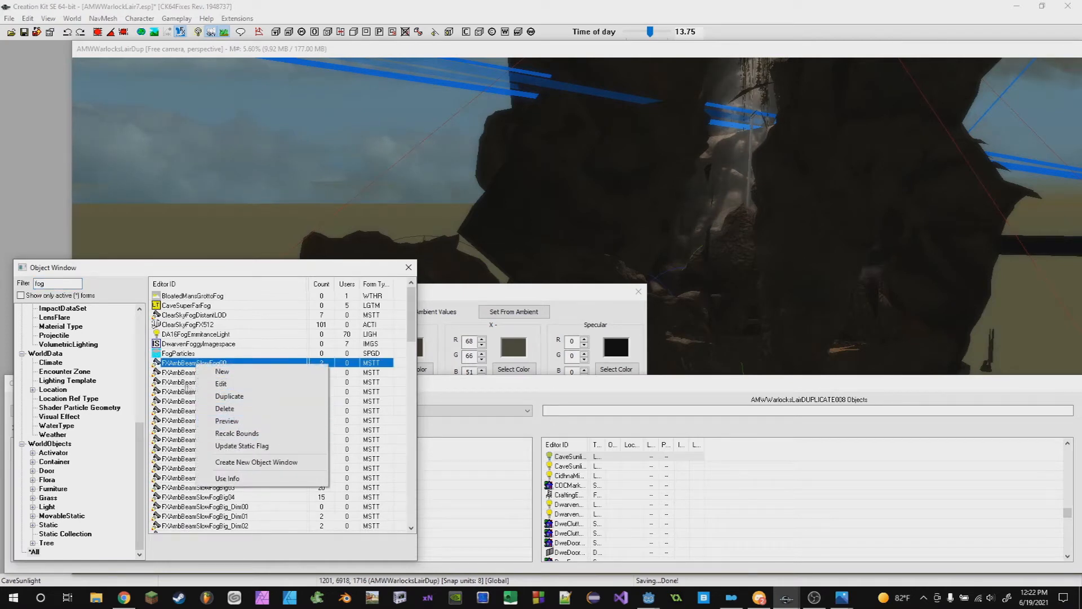
key(Escape)
scroll(191, 411, down, 8)
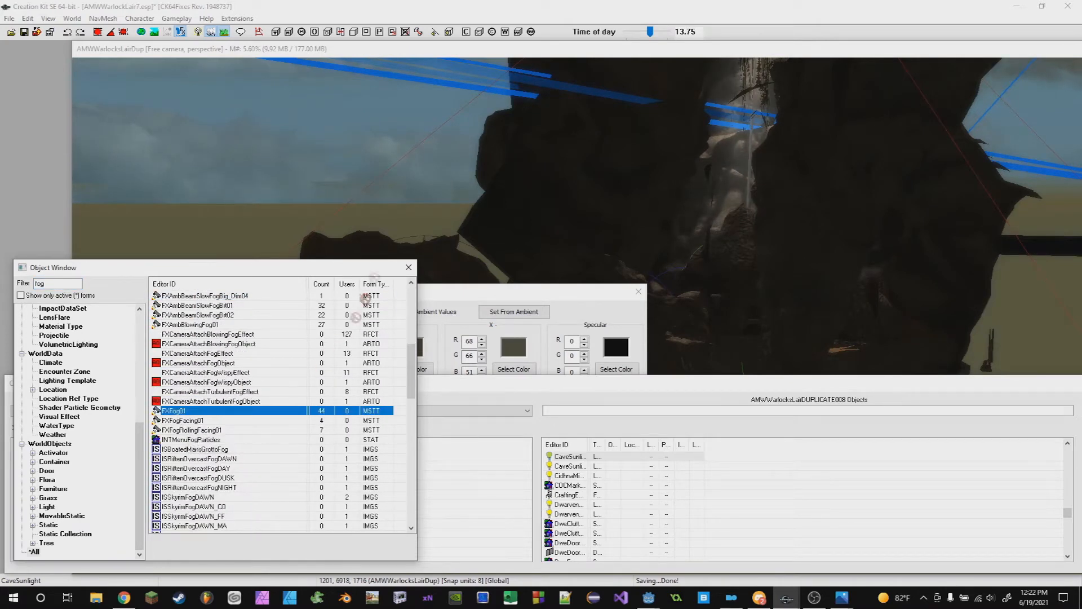
- Place an FXFog01 fog object in the cave and delete it again
drag(496, 207, 490, 208)
key(c)
key(shift)
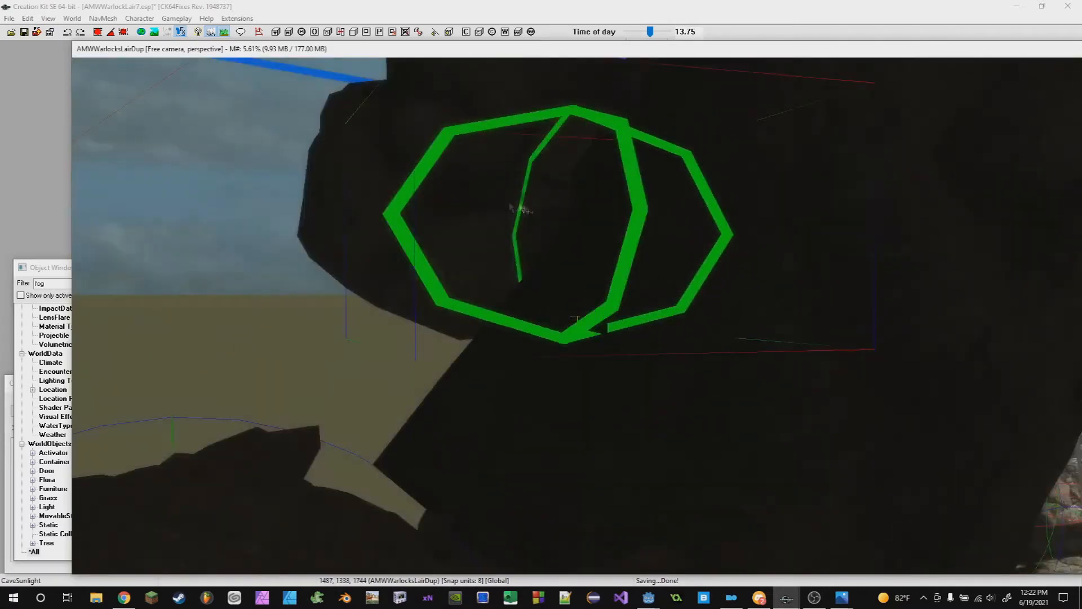
drag(474, 193, 259, 326)
key(c)
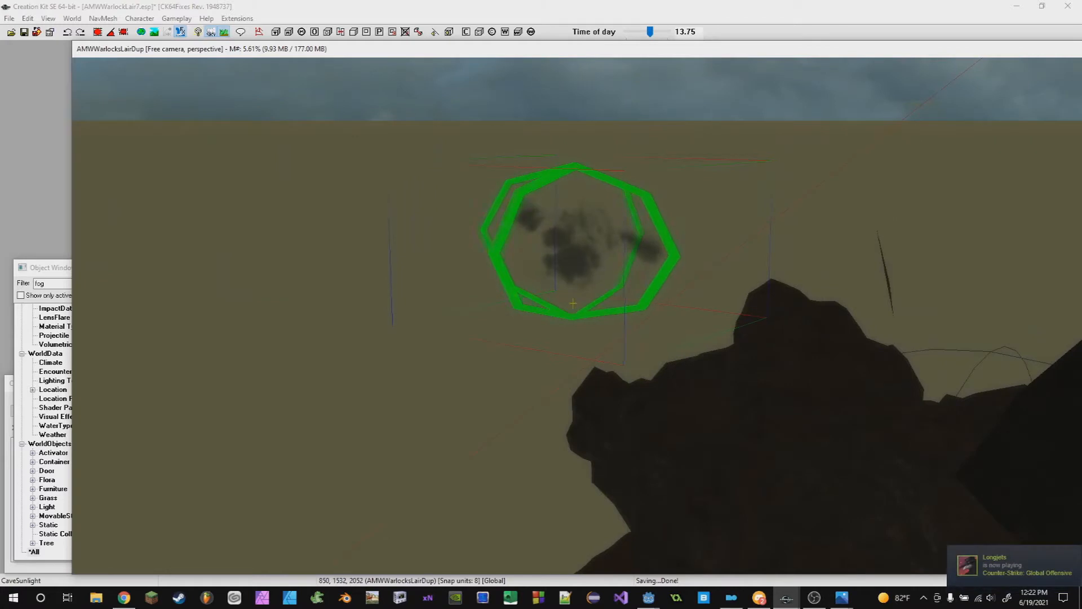
key(shift)
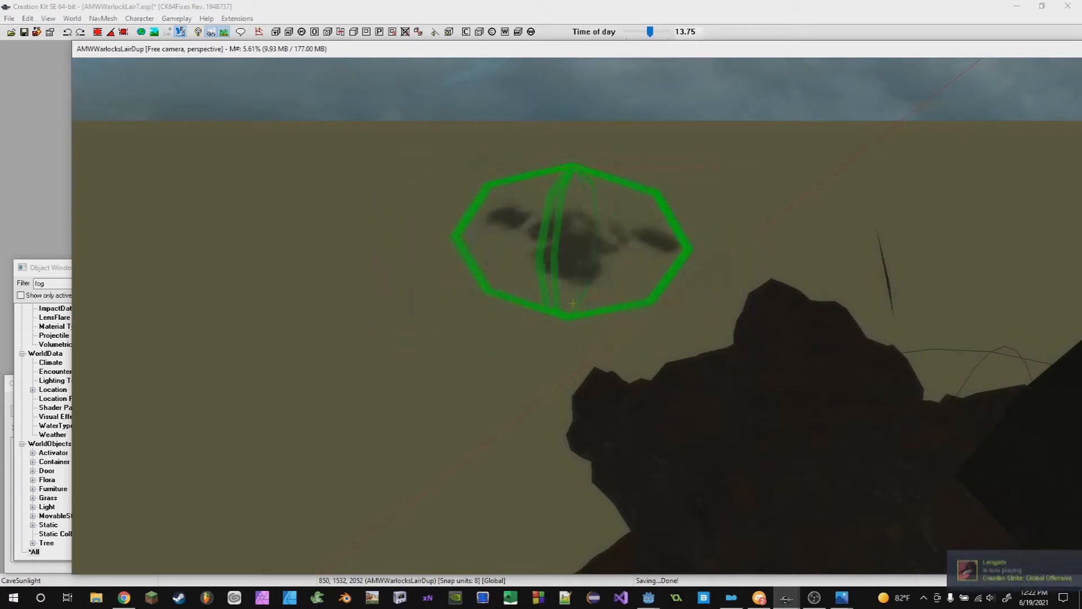
shift+middle_drag(569, 191, 633, 266)
scroll(688, 269, down, 5)
scroll(699, 260, down, 1)
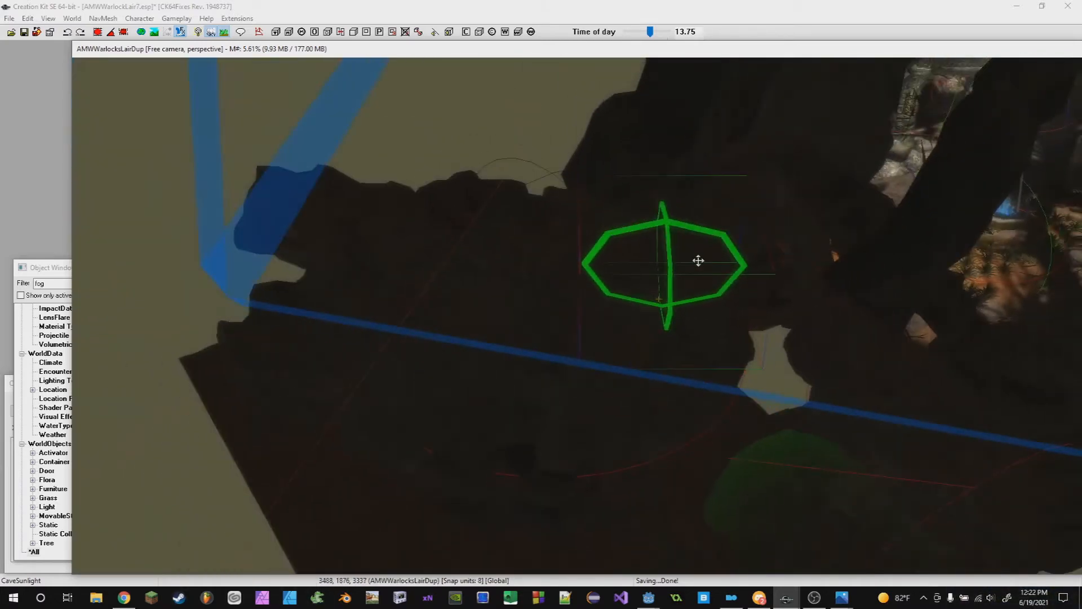
key(Delete)
- Examine the lighting of the cave interior around the blue magical fire
scroll(671, 373, down, 2)
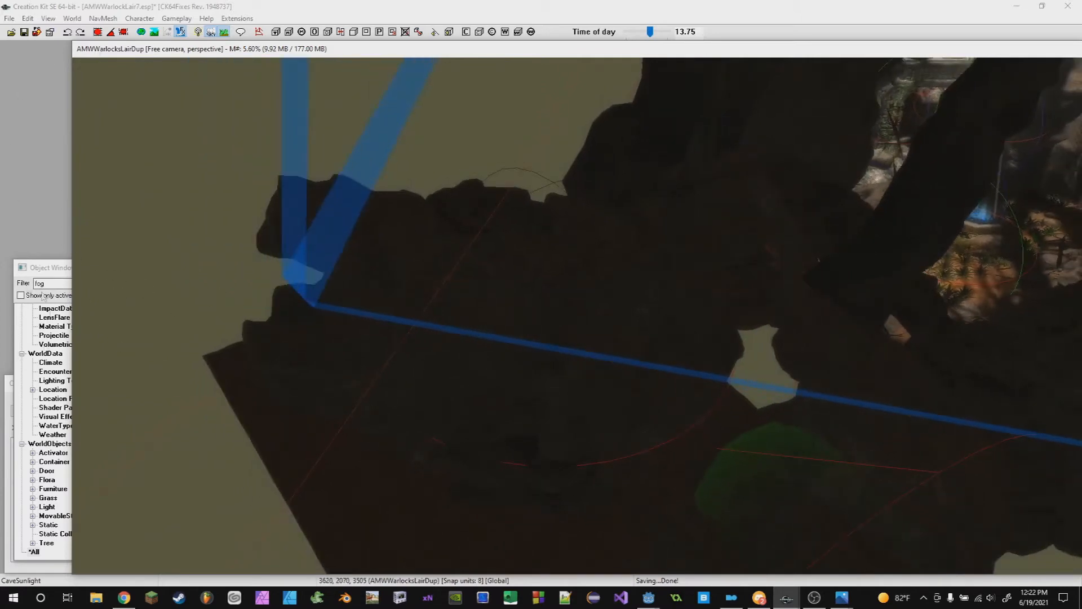
drag(70, 131, 312, 132)
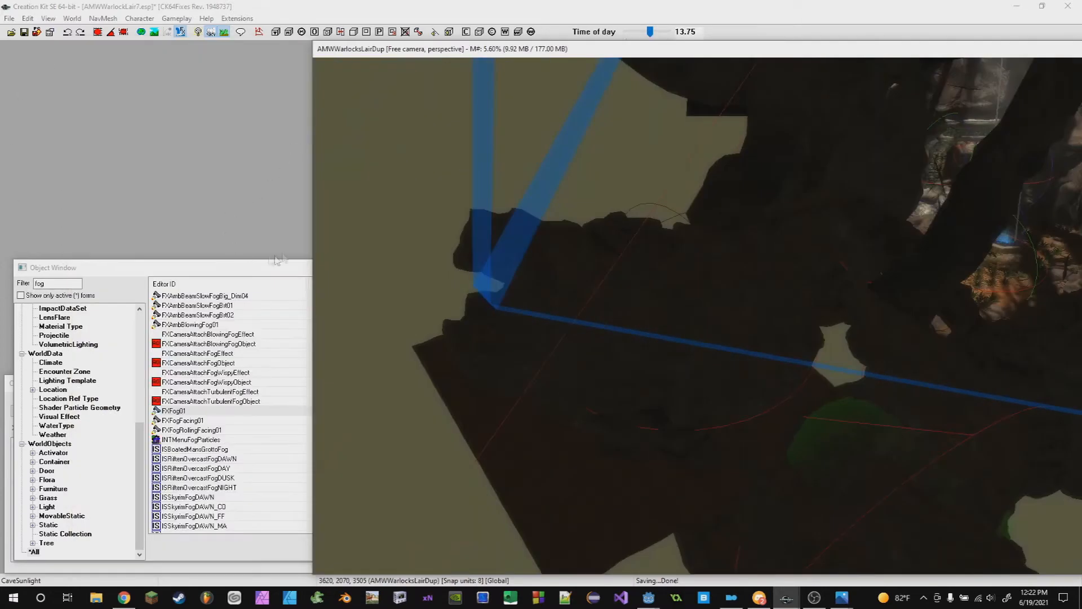
drag(312, 229, 540, 231)
drag(450, 298, 433, 148)
drag(541, 109, 85, 109)
shift+middle_drag(725, 433, 525, 322)
scroll(582, 401, down, 5)
middle_drag(656, 464, 727, 485)
scroll(575, 350, down, 1)
middle_drag(563, 237, 602, 411)
scroll(508, 255, down, 8)
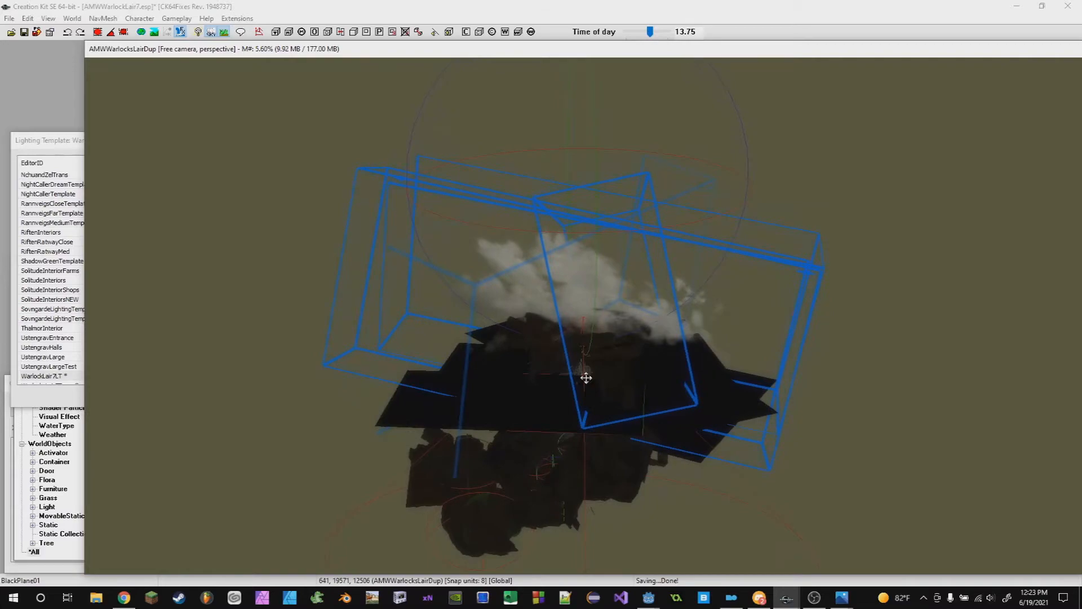
scroll(602, 411, up, 6)
middle_drag(587, 290, 616, 343)
middle_drag(598, 265, 635, 370)
scroll(618, 304, up, 5)
scroll(666, 377, up, 4)
scroll(666, 447, up, 3)
scroll(667, 477, up, 5)
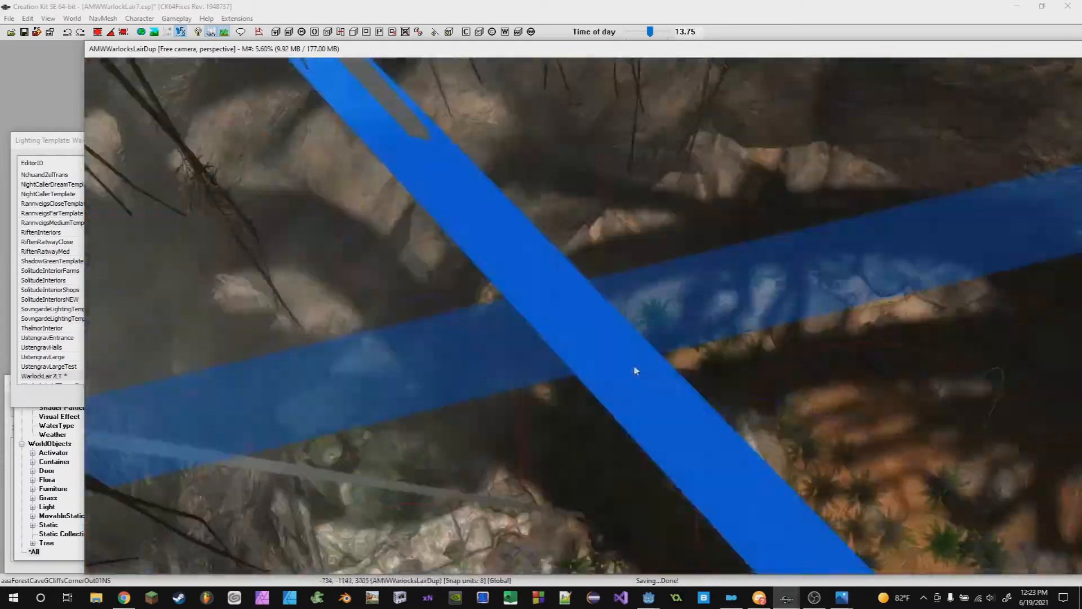
scroll(737, 451, up, 10)
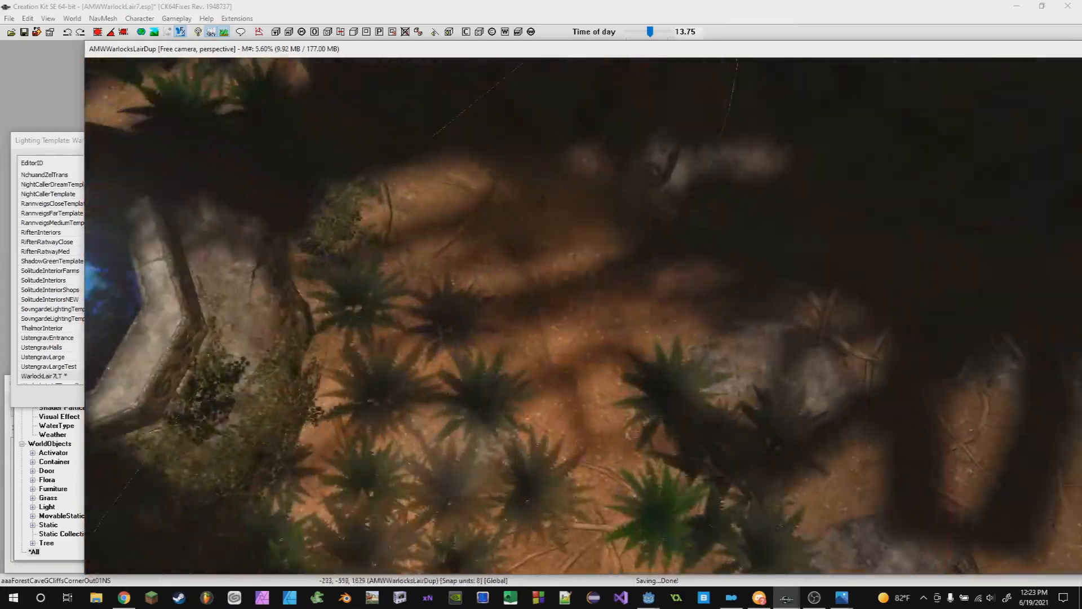
scroll(501, 346, up, 10)
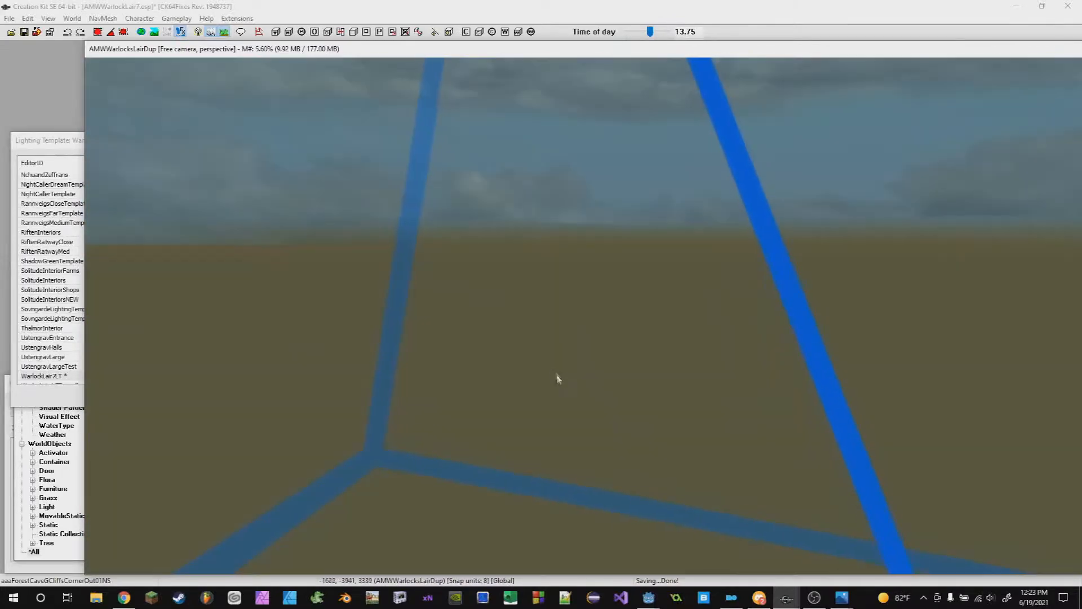
scroll(594, 406, down, 8)
middle_drag(698, 442, 521, 377)
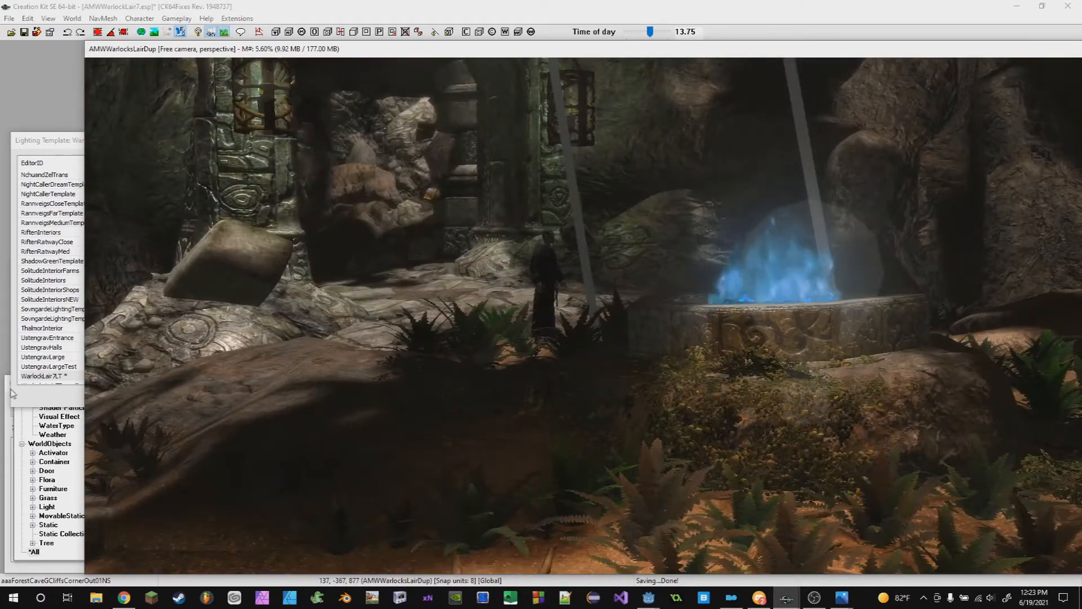
- Move the Lighting Template dialog up and open the AbandonedShackInterior cell from the Cell View
click(23, 401)
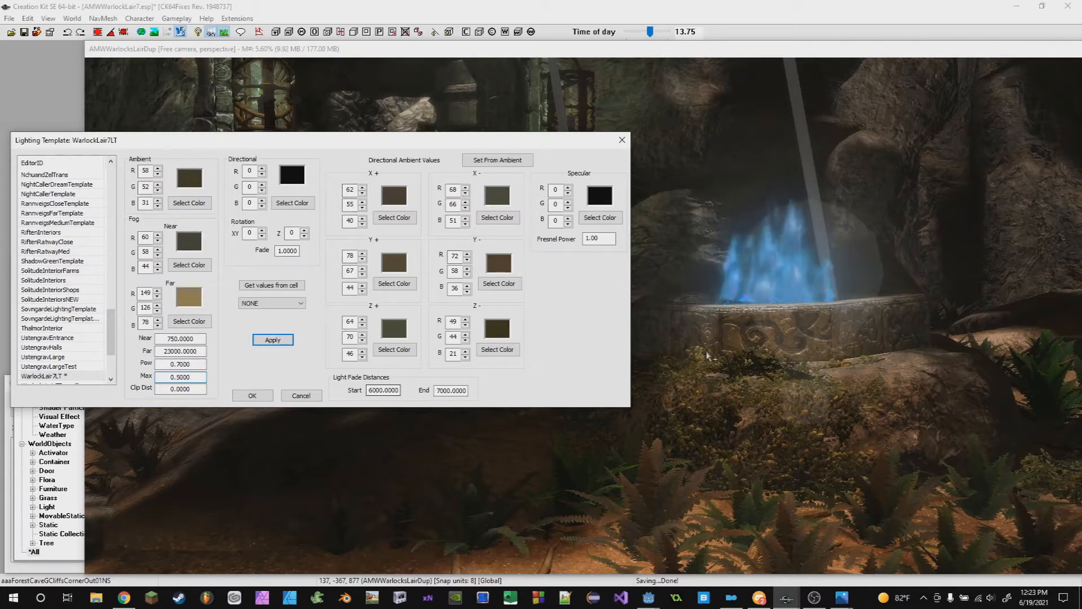
drag(135, 148, 168, 62)
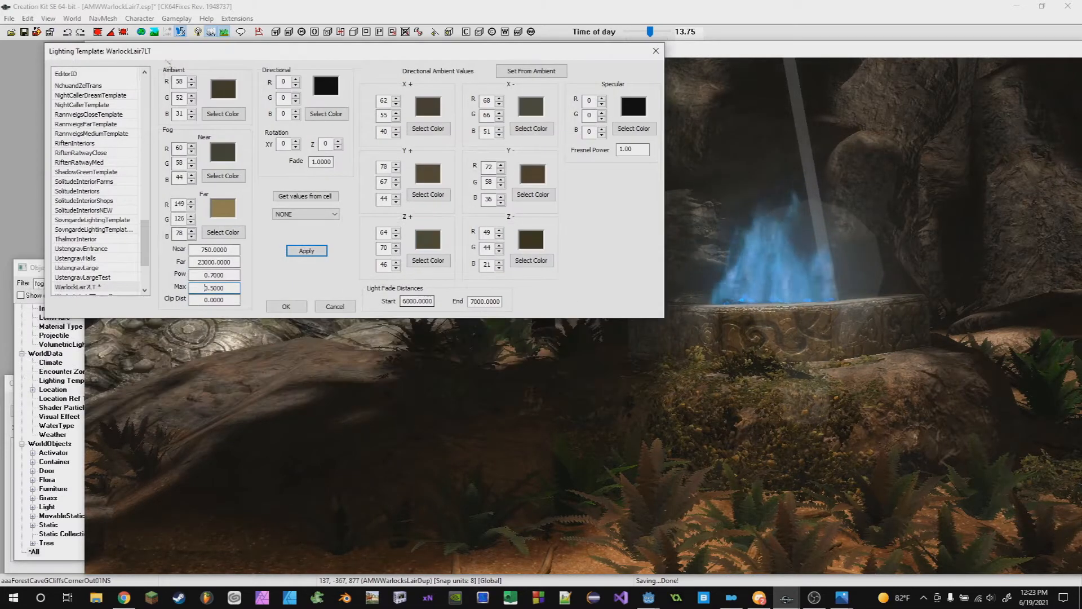
click(5, 394)
click(115, 433)
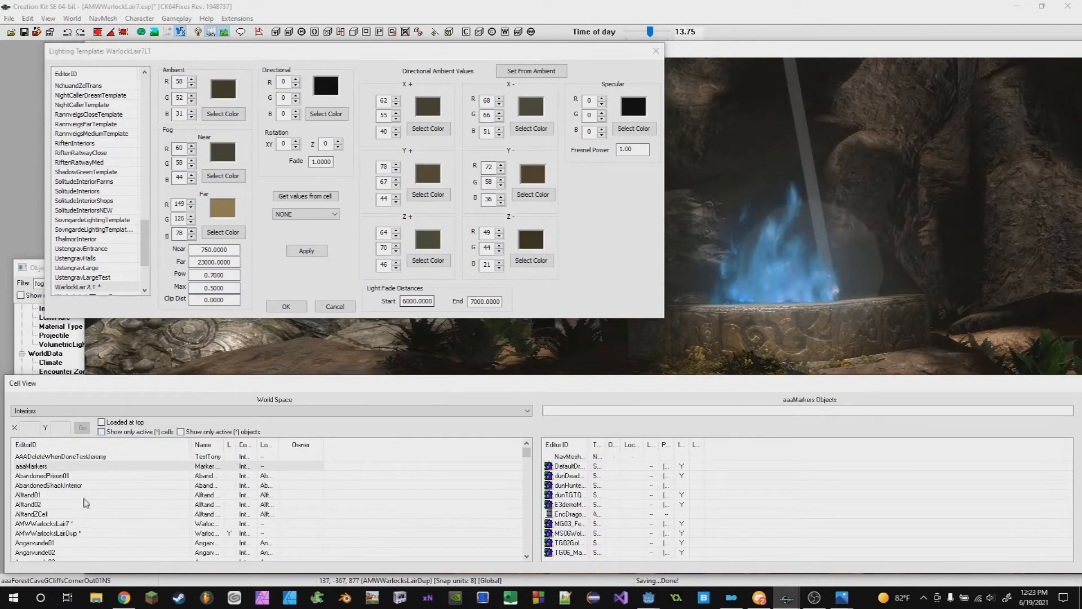
double_click(51, 491)
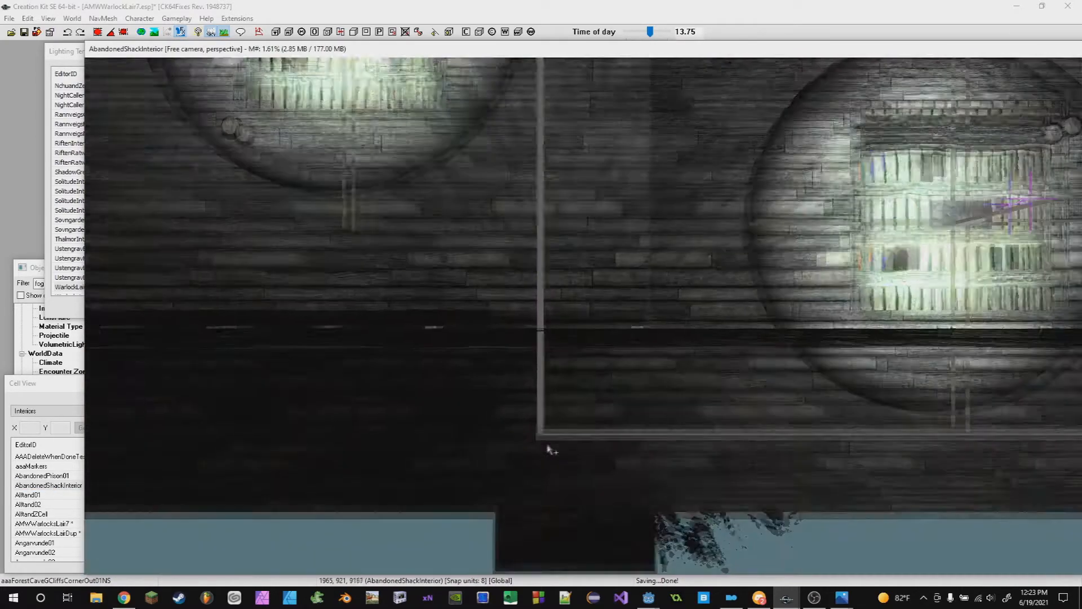
- Delete several marker objects beneath and above the abandoned shack
scroll(549, 449, down, 3)
shift+middle_drag(588, 466, 582, 380)
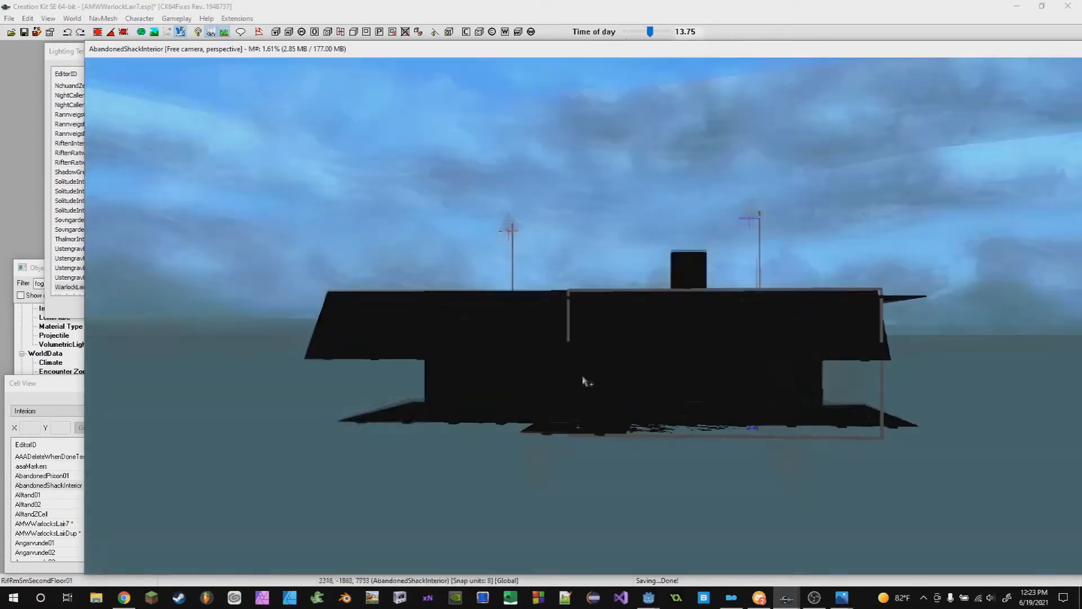
shift+middle_drag(635, 428, 341, 230)
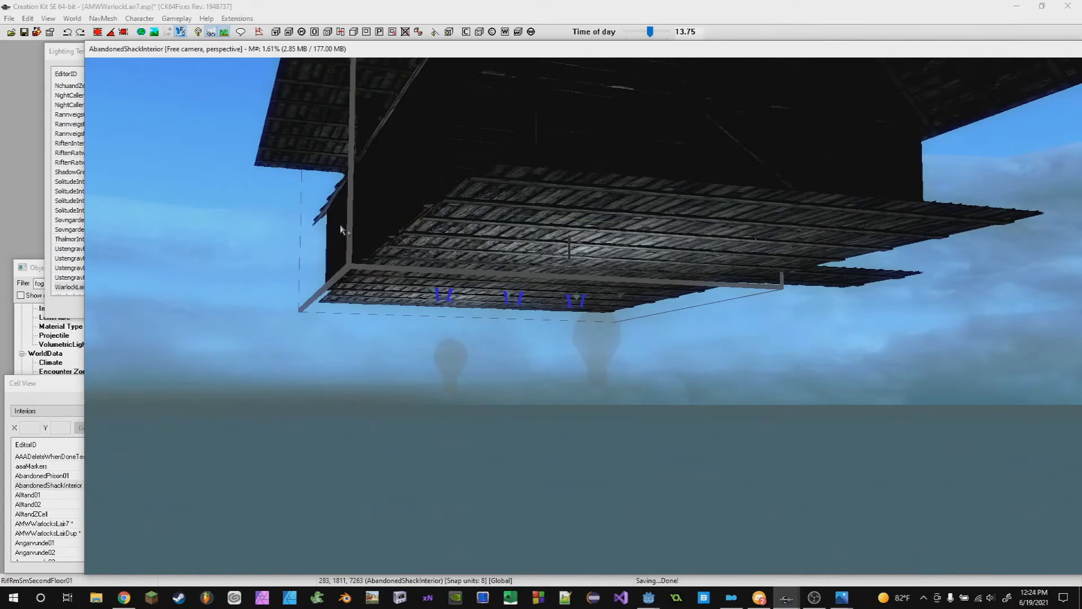
shift+middle_drag(710, 403, 653, 405)
mouse_move(570, 372)
shift+middle_down()
mouse_move(557, 441)
mouse_move(578, 428)
mouse_move(526, 330)
shift+middle_up()
click(433, 248)
key(Delete)
click(501, 335)
key(Delete)
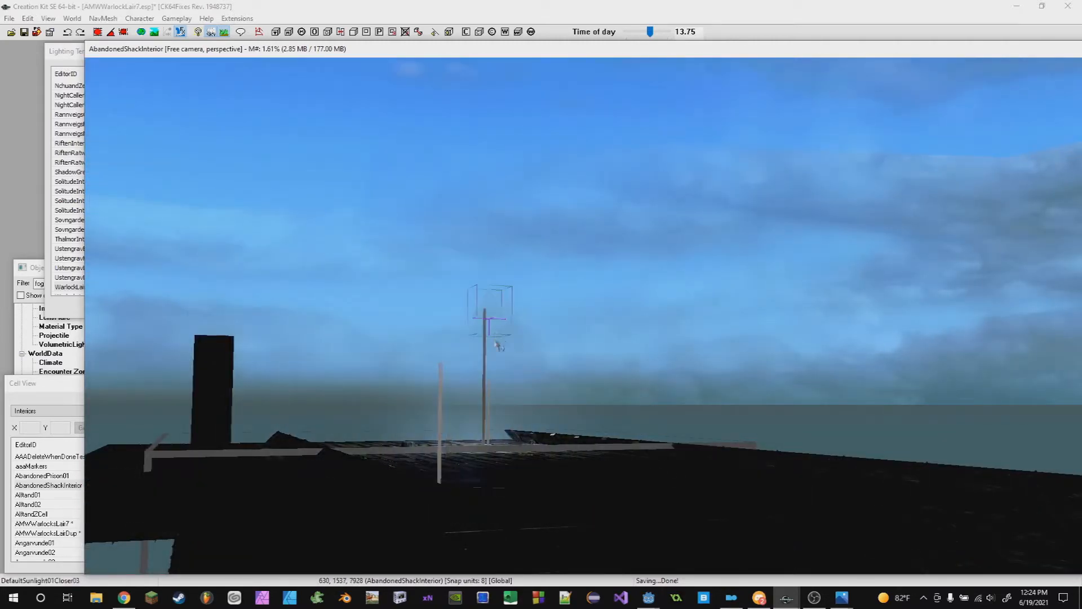
key(Delete)
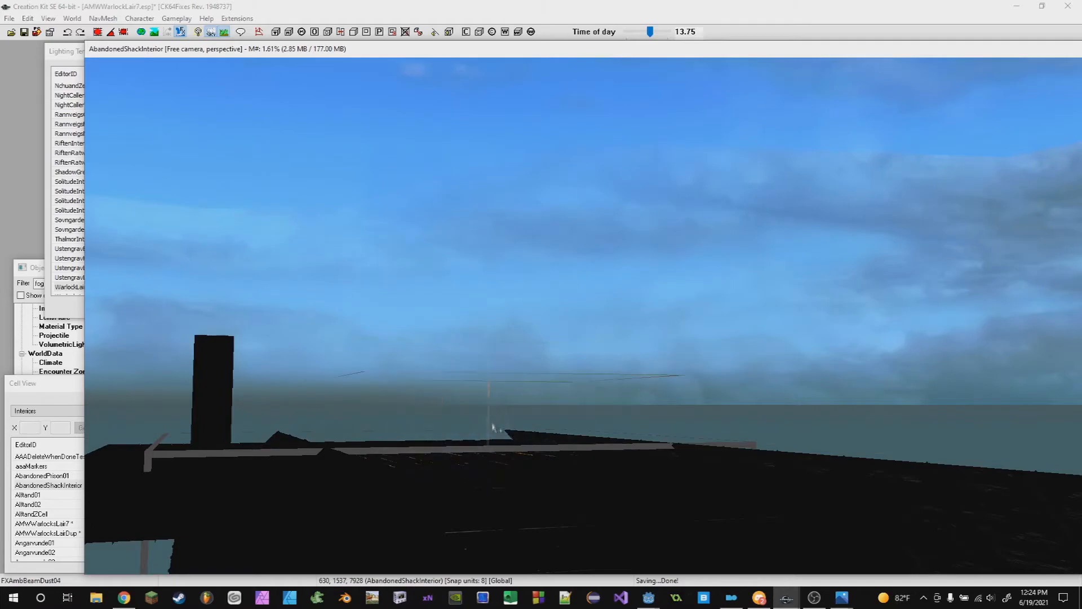
- Delete the candle lights and remaining marker objects inside the abandoned shack
key(Delete)
middle_drag(537, 446, 573, 427)
scroll(525, 423, up, 6)
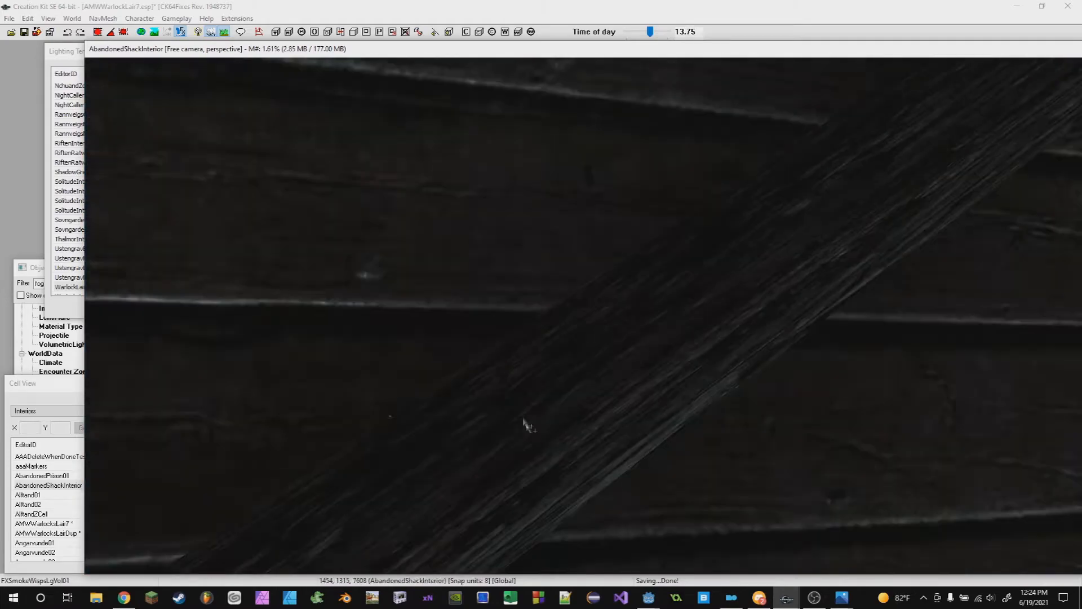
scroll(526, 392, up, 3)
middle_drag(528, 393, 791, 329)
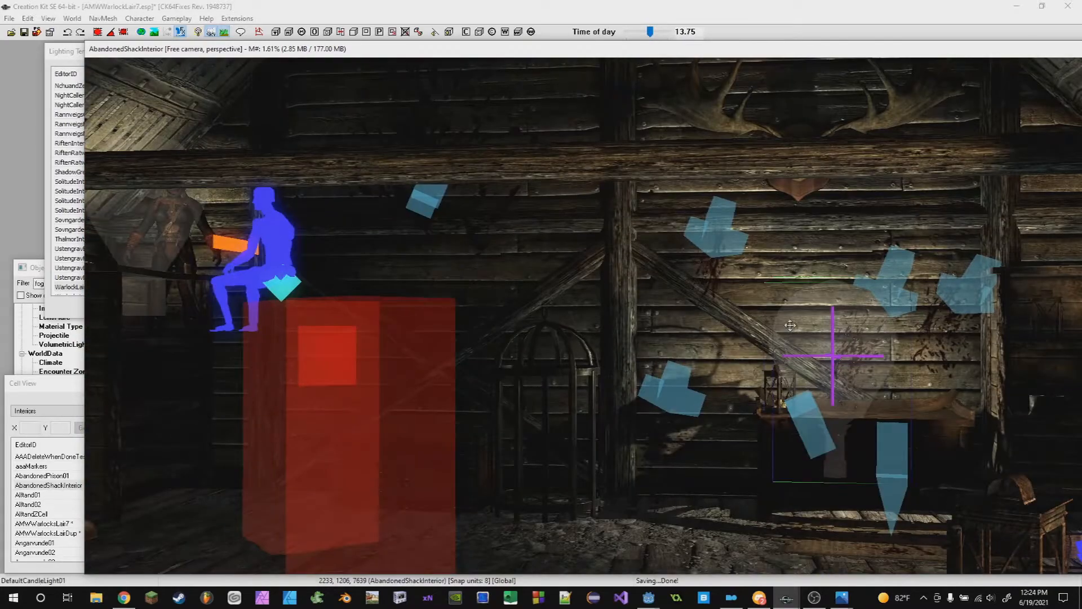
key(Delete)
click(188, 222)
key(Delete)
scroll(460, 342, up, 4)
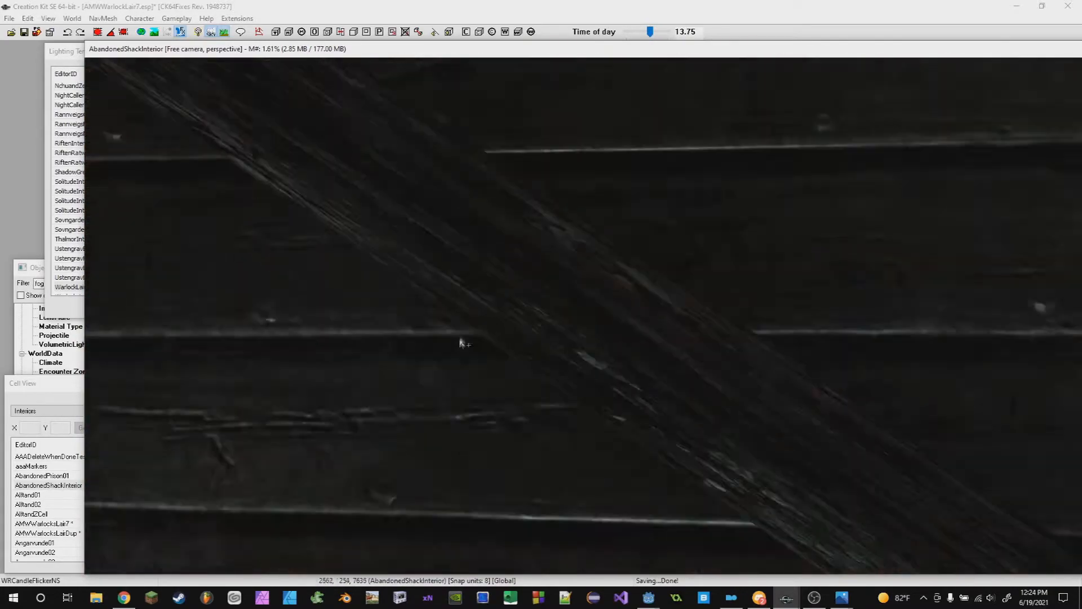
scroll(475, 390, down, 7)
scroll(526, 417, up, 3)
scroll(564, 424, down, 6)
scroll(507, 420, up, 7)
middle_drag(468, 413, 537, 354)
scroll(609, 394, down, 3)
click(414, 339)
key(Delete)
scroll(471, 389, down, 5)
scroll(490, 398, down, 5)
scroll(627, 398, down, 7)
- Set the WarlockLair7LT template's directional colour to pale yellow (255, 255, 164)
click(69, 51)
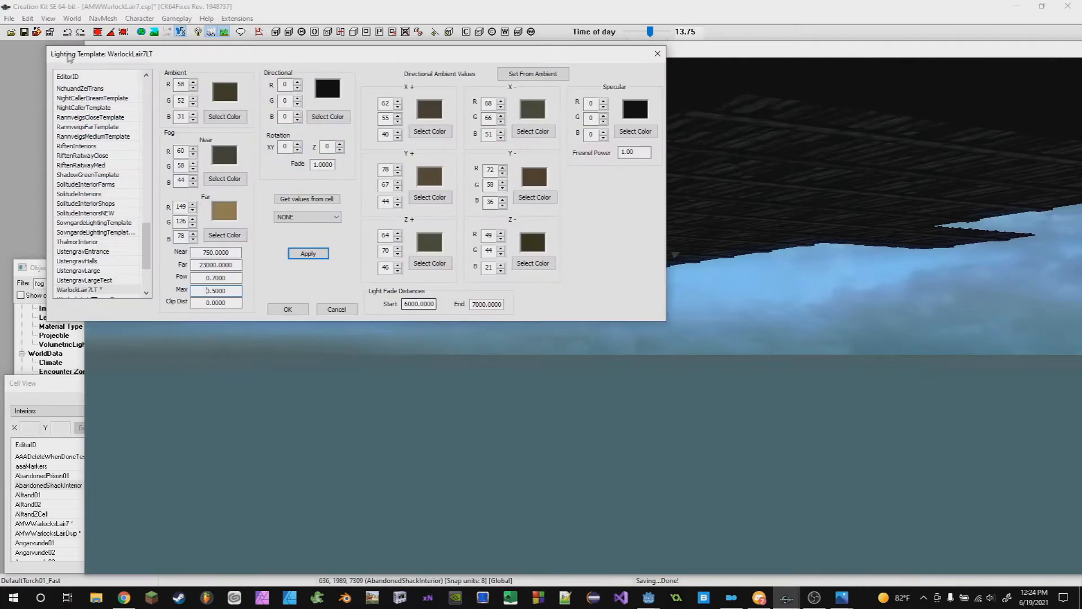
drag(70, 58, 51, 76)
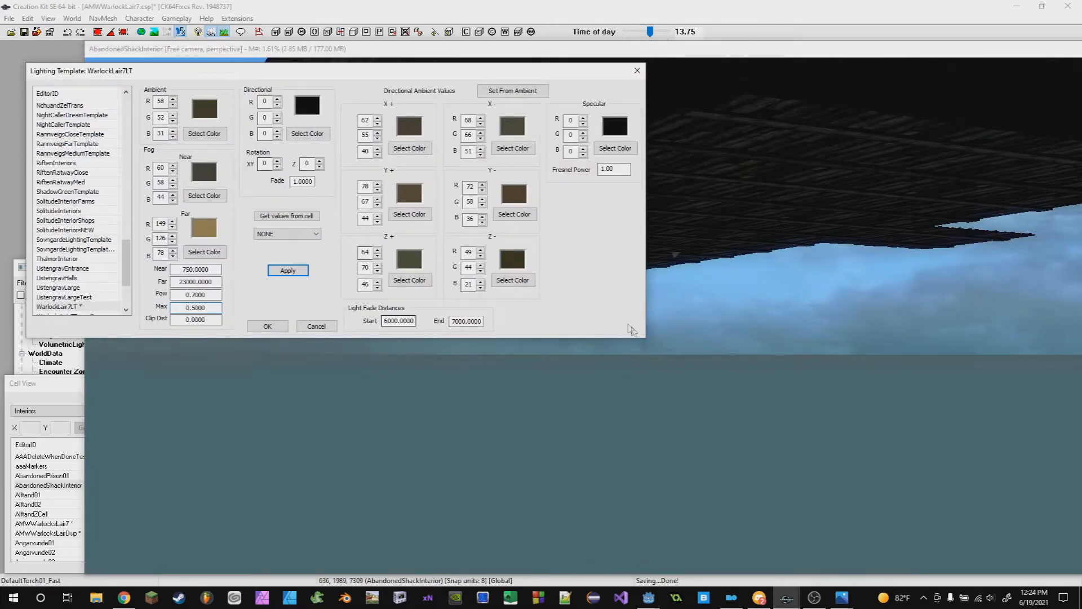
scroll(705, 353, down, 4)
middle_drag(712, 353, 622, 300)
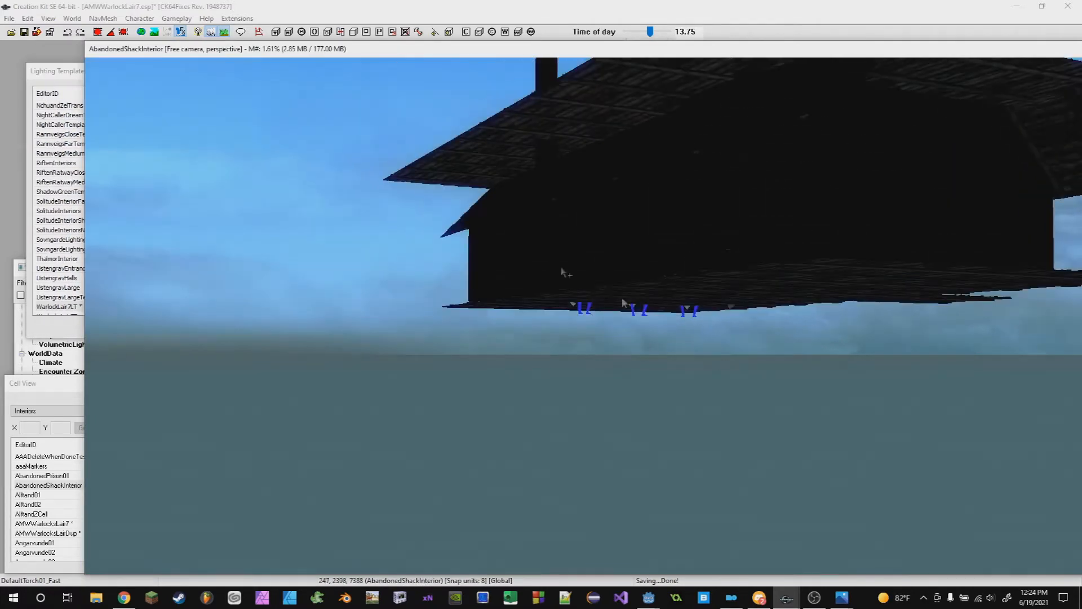
click(69, 78)
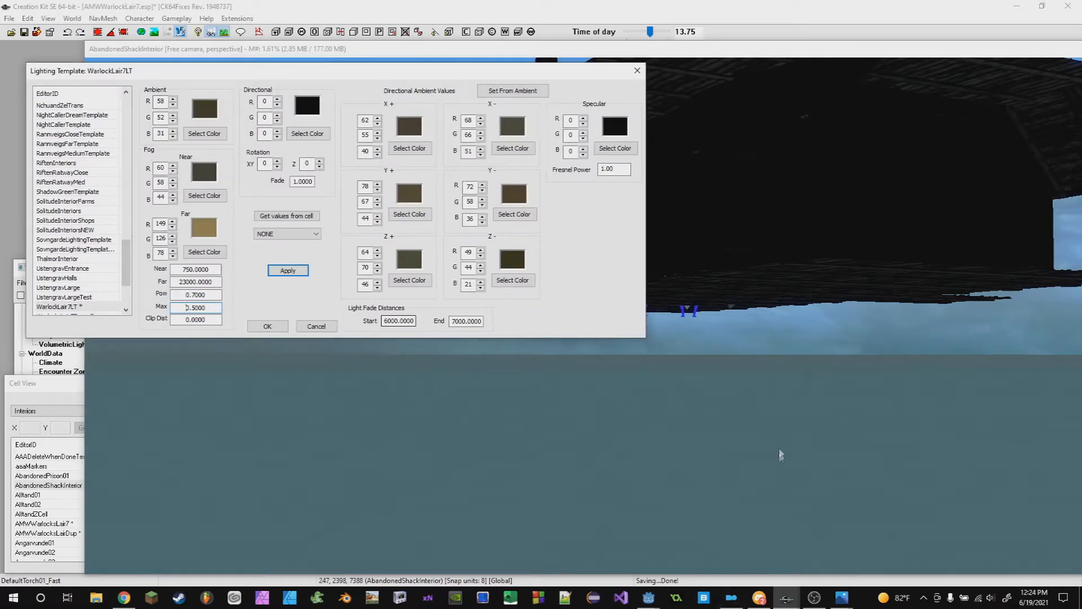
middle_drag(779, 462, 731, 524)
scroll(704, 389, up, 4)
shift+middle_drag(765, 435, 673, 389)
click(66, 75)
click(309, 134)
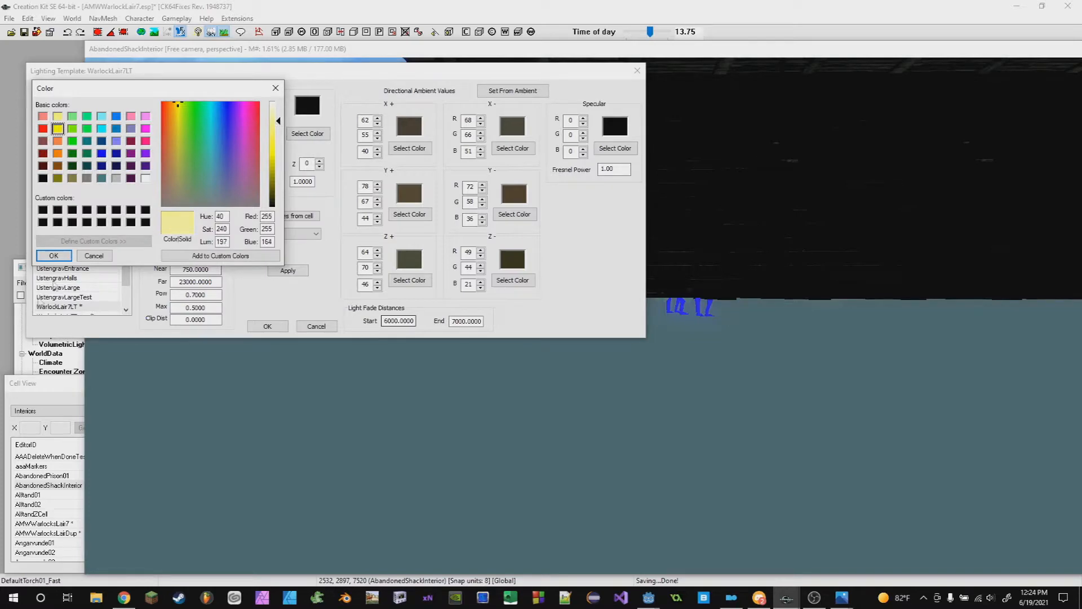
click(51, 255)
- Open the AbandonedShackInterior cell's properties and inspect its Location setting
scroll(714, 445, down, 5)
middle_drag(715, 451, 417, 293)
click(45, 75)
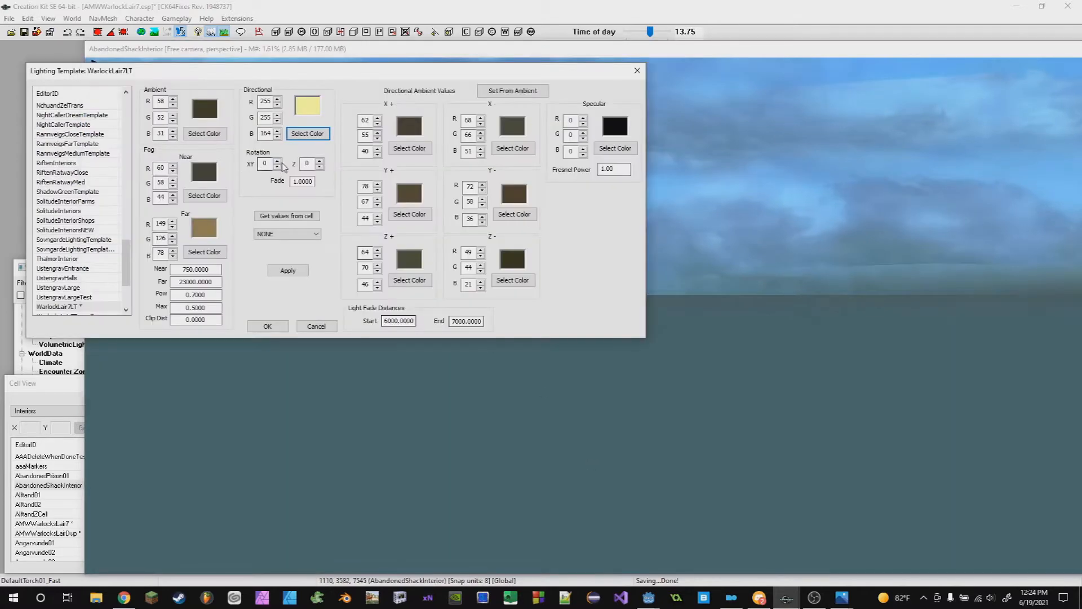
middle_drag(557, 397, 408, 330)
click(38, 76)
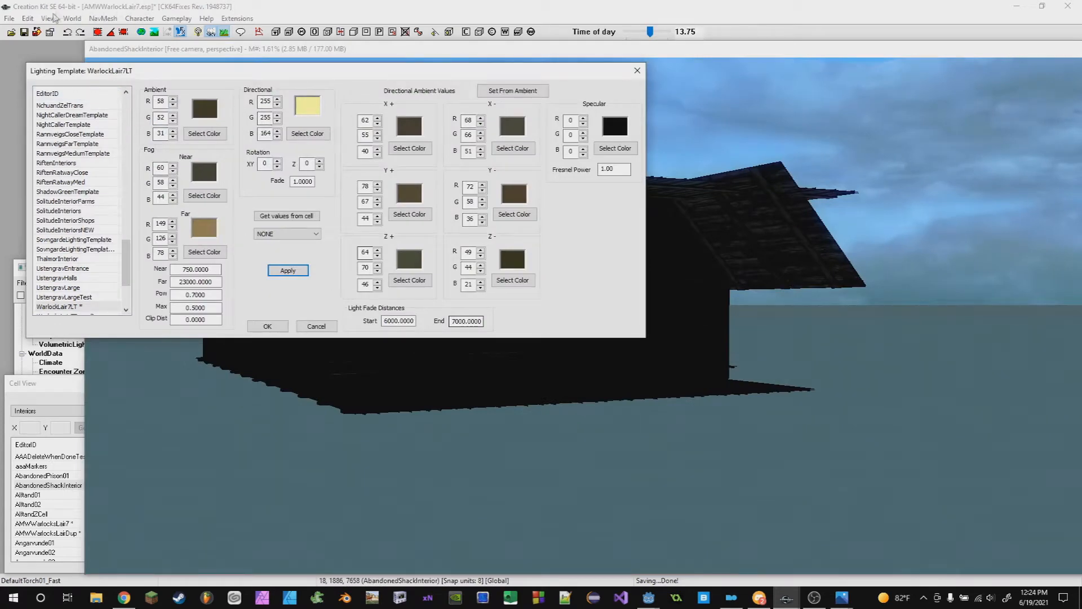
click(54, 16)
mouse_move(72, 18)
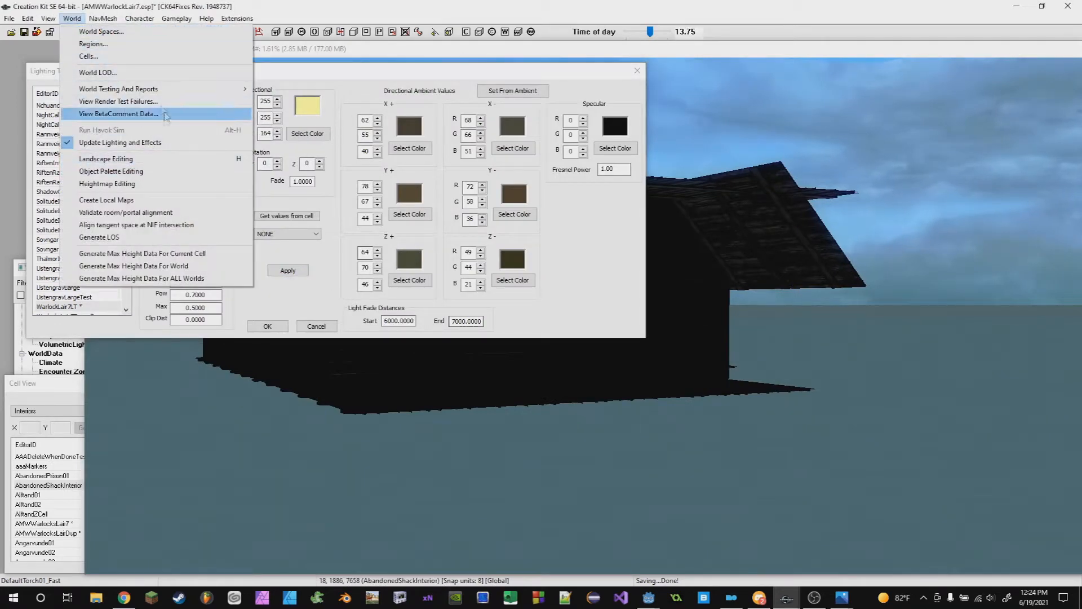
click(111, 57)
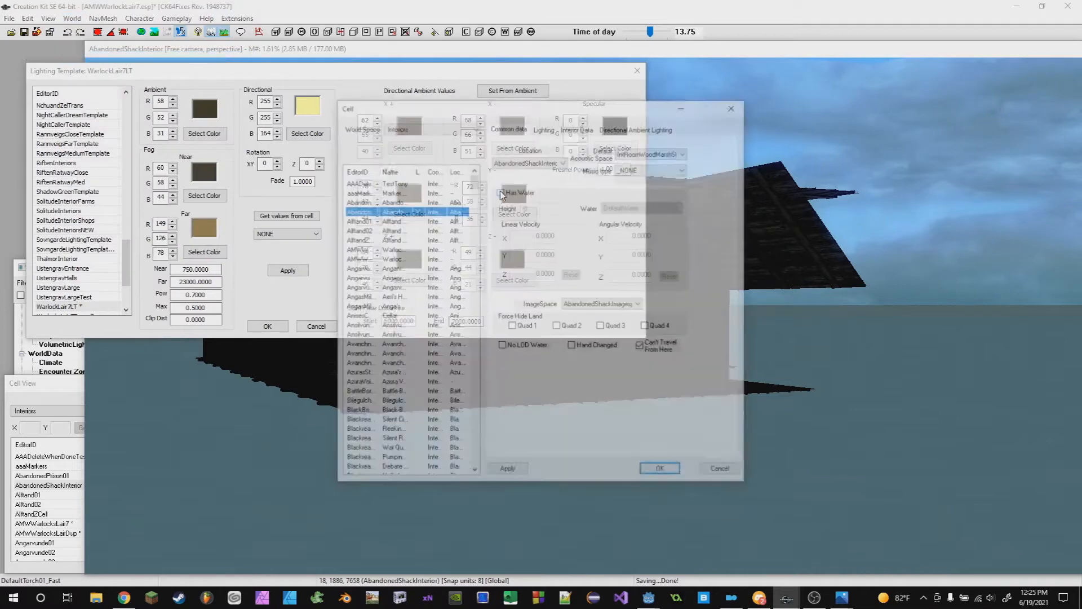
click(545, 164)
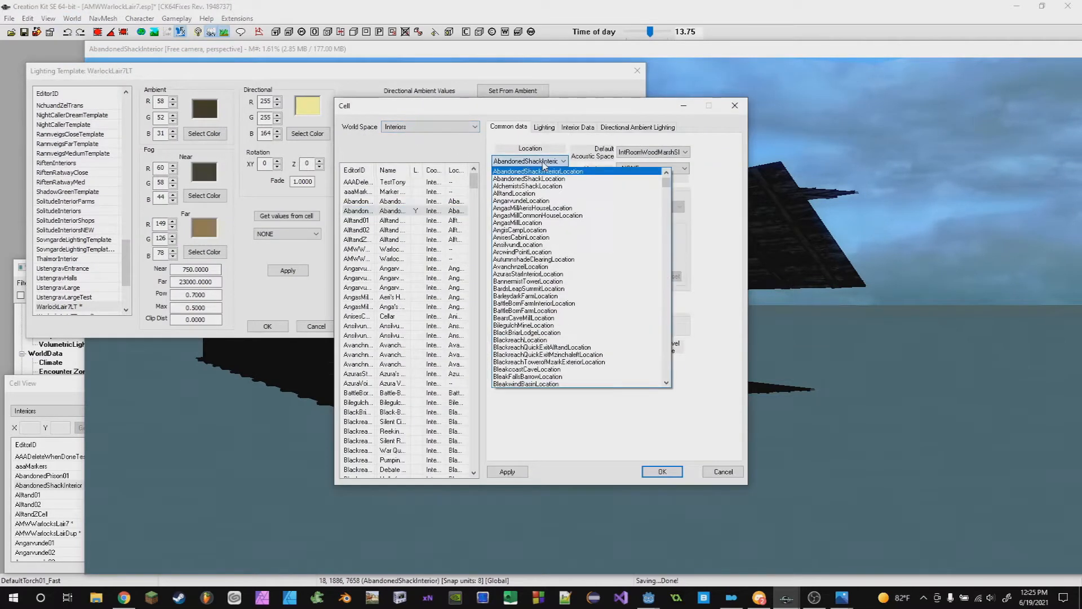
scroll(615, 341, down, 8)
click(545, 127)
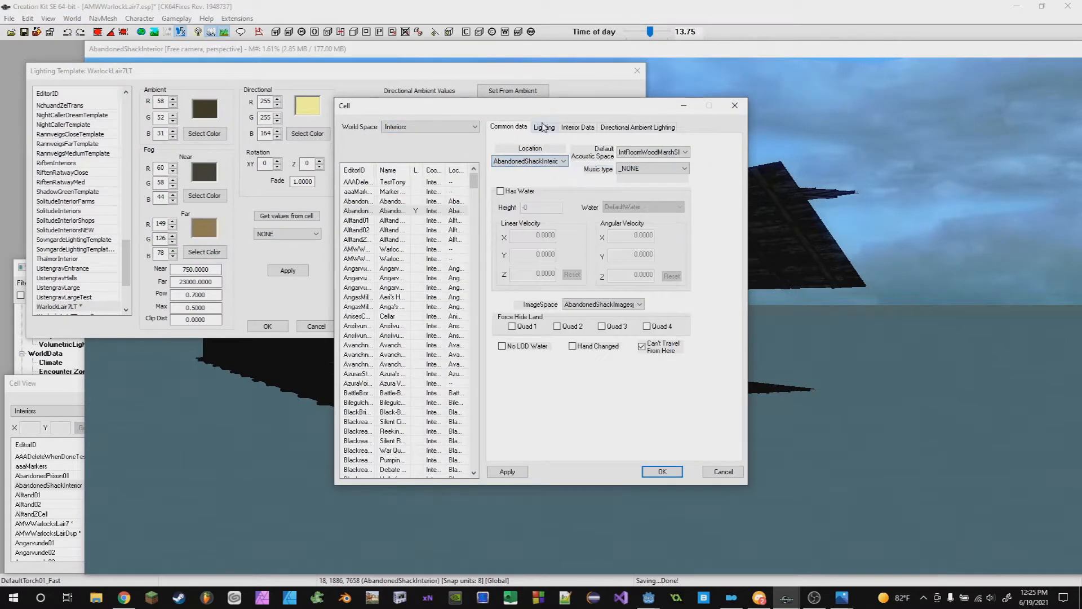
- Assign the WarlockLair7LT lighting template to the cell and confirm
click(545, 127)
click(565, 151)
scroll(572, 256, down, 7)
drag(675, 268, 671, 354)
click(568, 308)
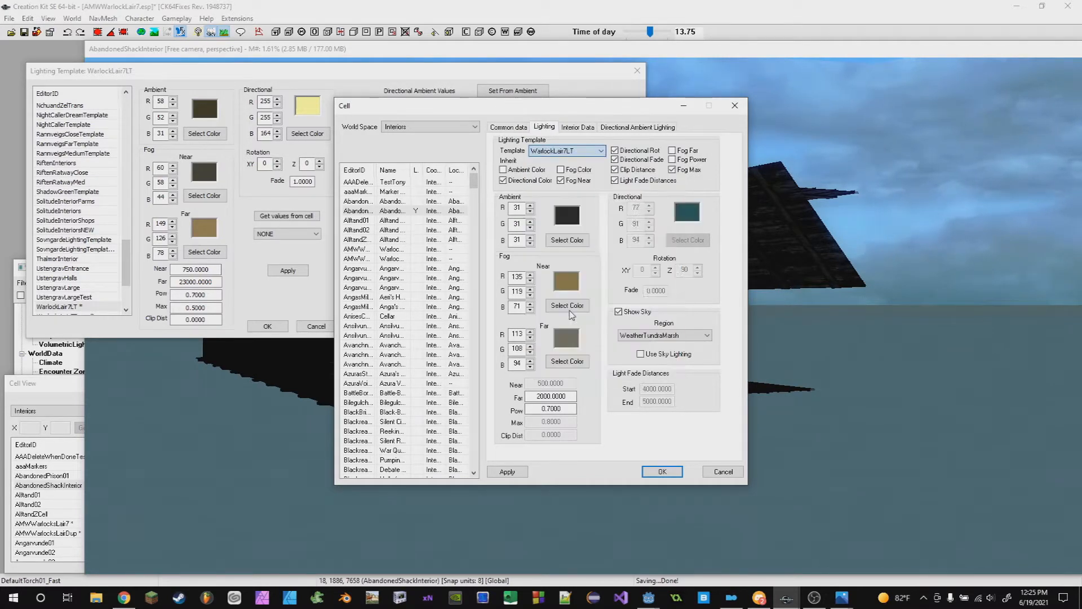
drag(464, 106, 649, 102)
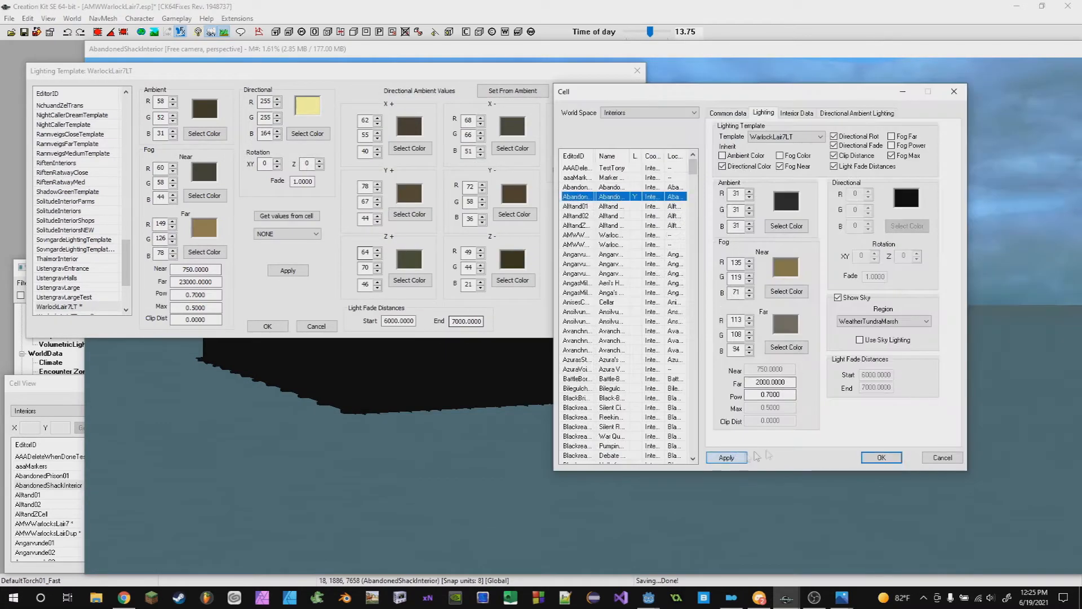
click(880, 457)
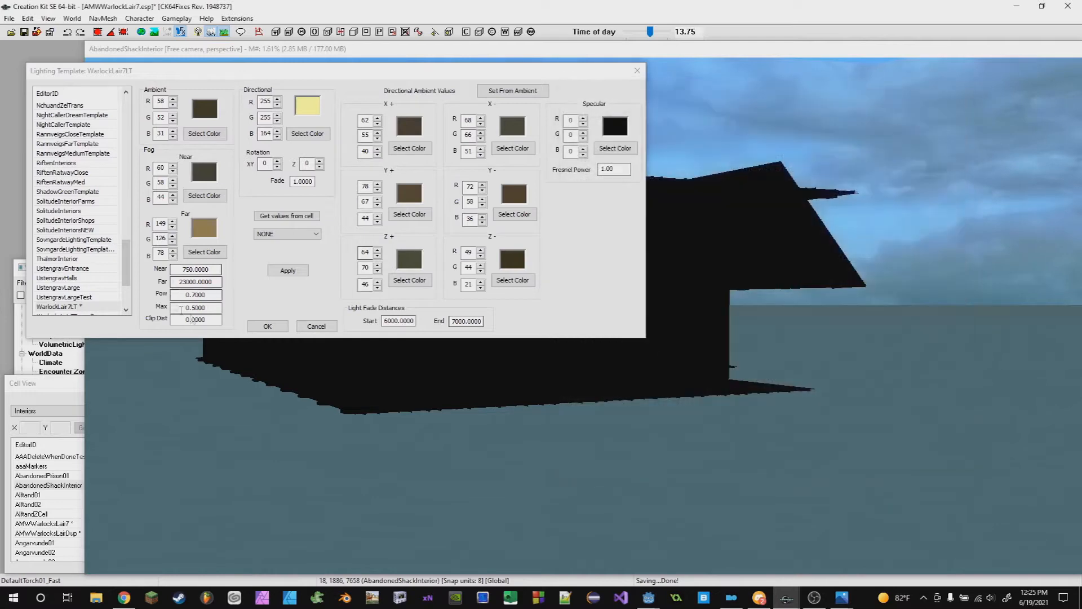
- Reopen the cell's lighting settings and make it inherit ambient colour from the template
click(73, 18)
click(84, 53)
click(547, 128)
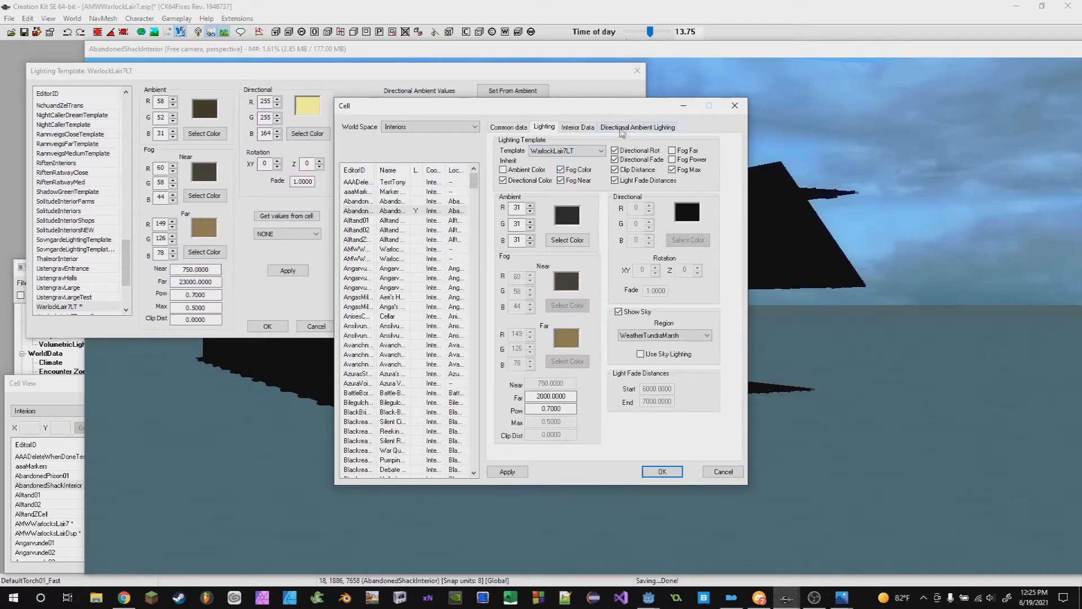
click(506, 169)
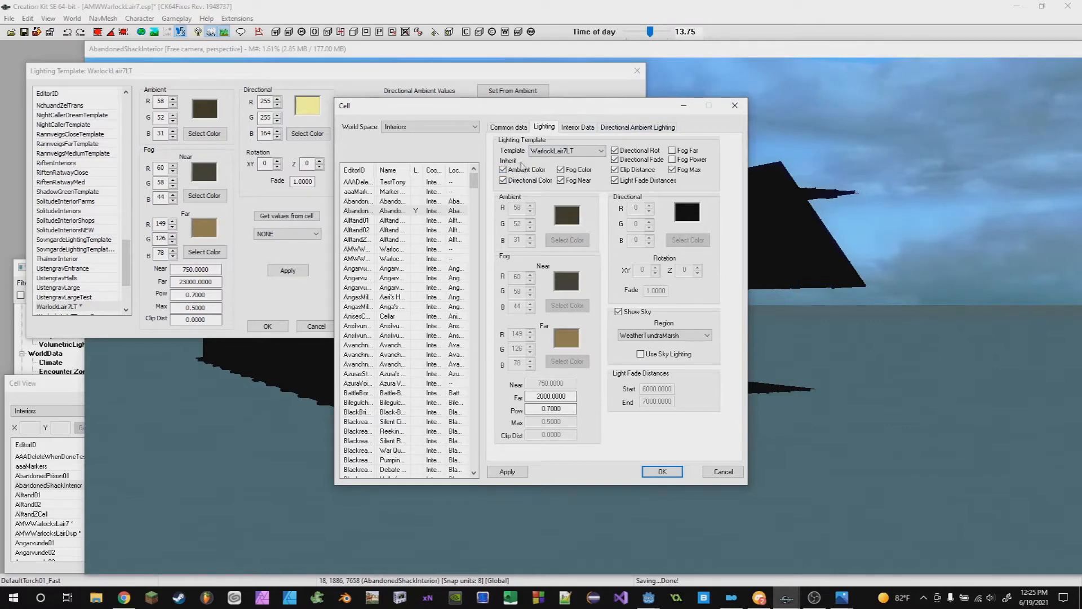
- Also inherit fog far and fog power from the template, then apply and confirm
click(72, 18)
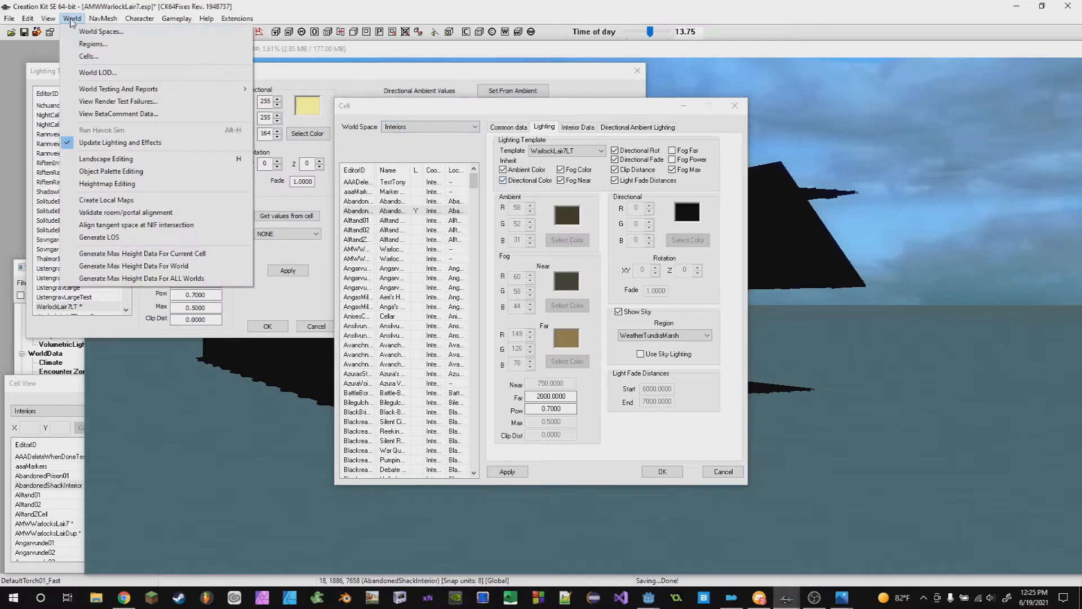
click(87, 57)
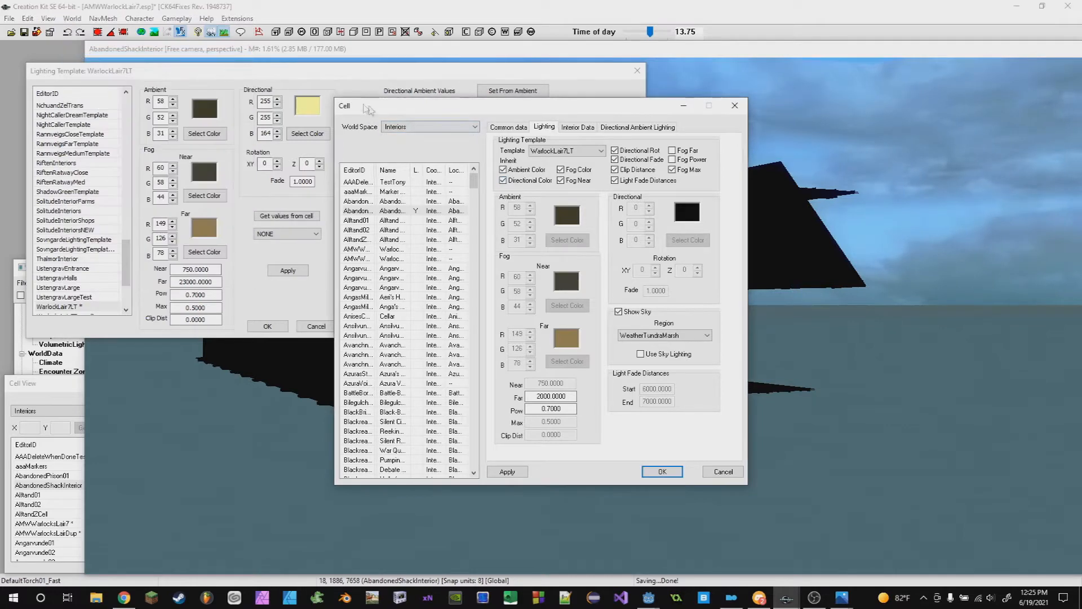
drag(485, 115, 431, 77)
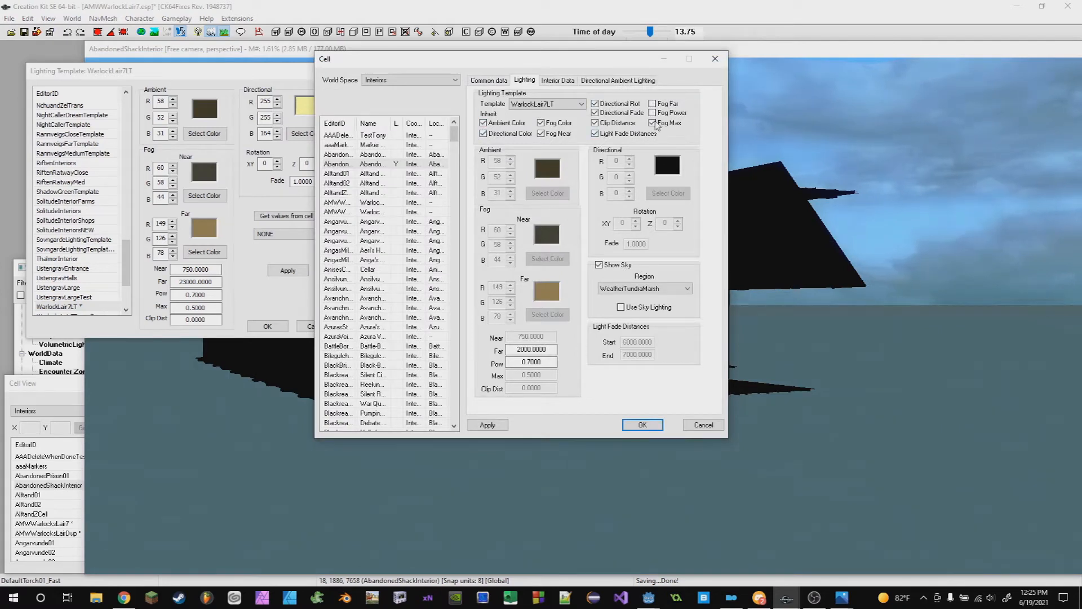
click(652, 113)
click(653, 103)
click(503, 426)
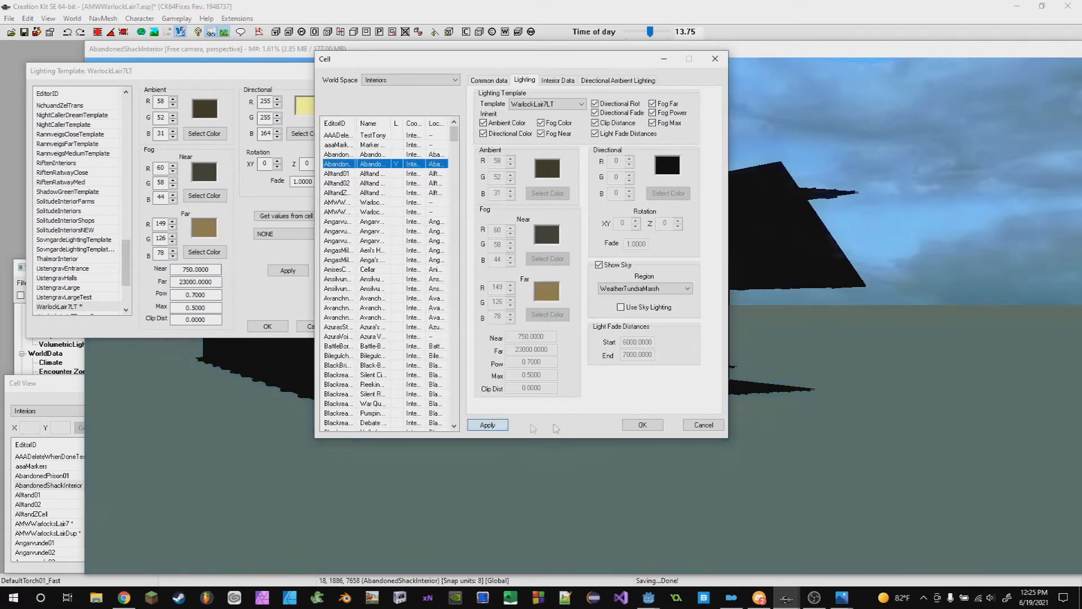
click(644, 426)
- Change the template's directional colour to near white (255, 255, 244) and apply it
scroll(672, 357, down, 1)
middle_drag(671, 357, 260, 167)
middle_drag(389, 282, 560, 326)
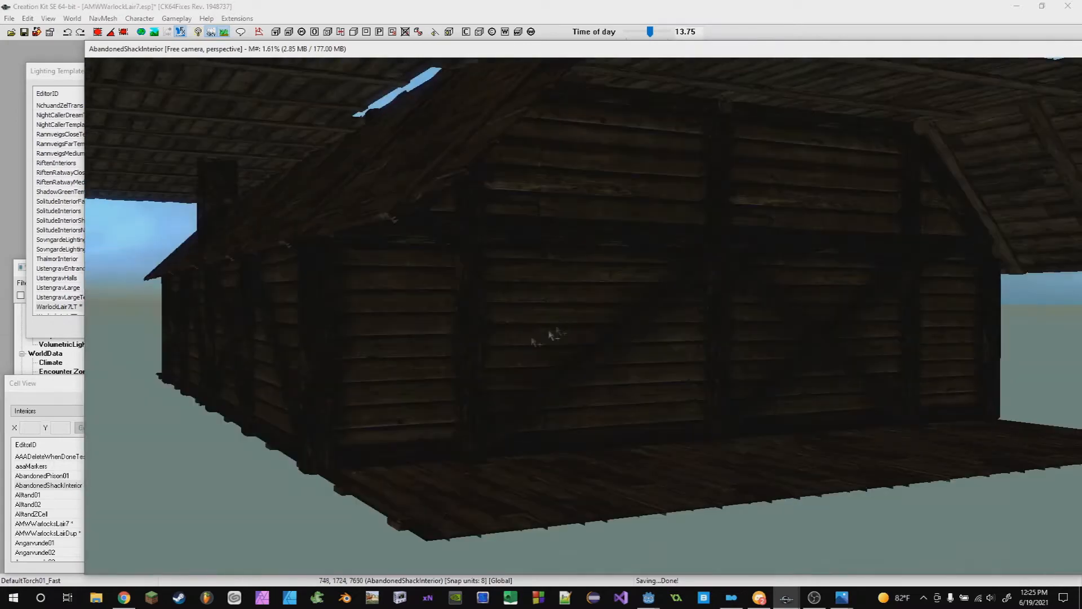
scroll(560, 326, up, 1)
click(59, 87)
click(312, 139)
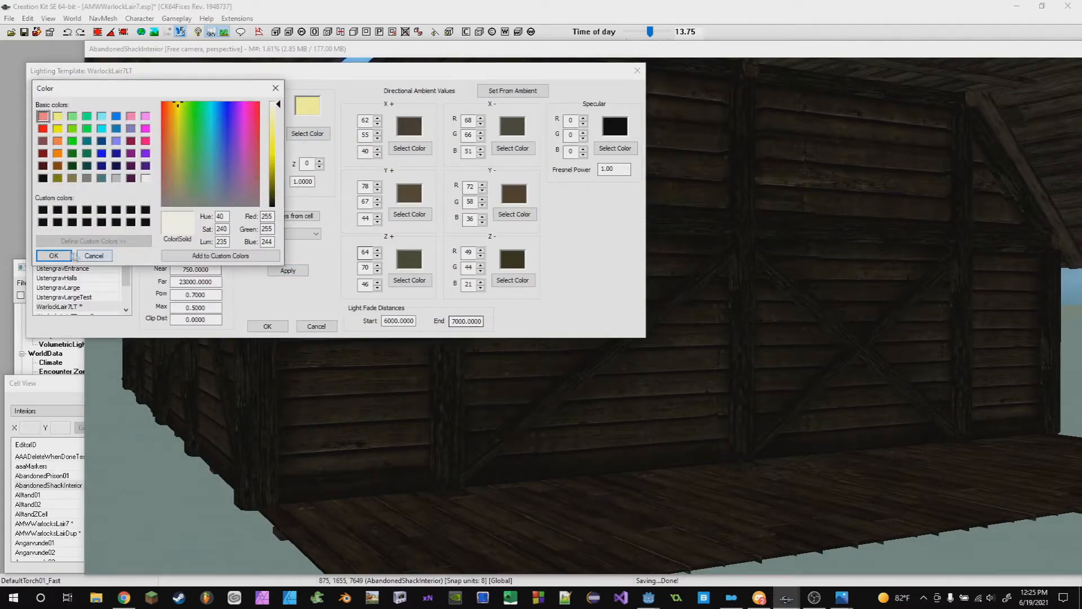
click(54, 255)
click(288, 270)
- Set the template's directional Z rotation to 180 and apply it
scroll(844, 429, down, 5)
middle_drag(843, 430, 529, 288)
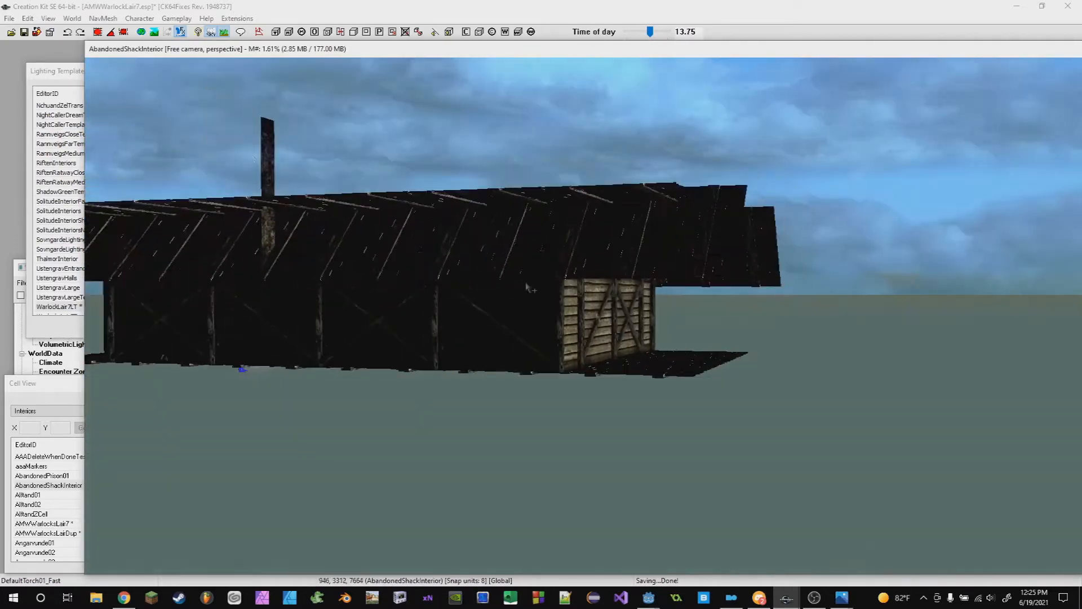
click(58, 73)
scroll(874, 411, down, 2)
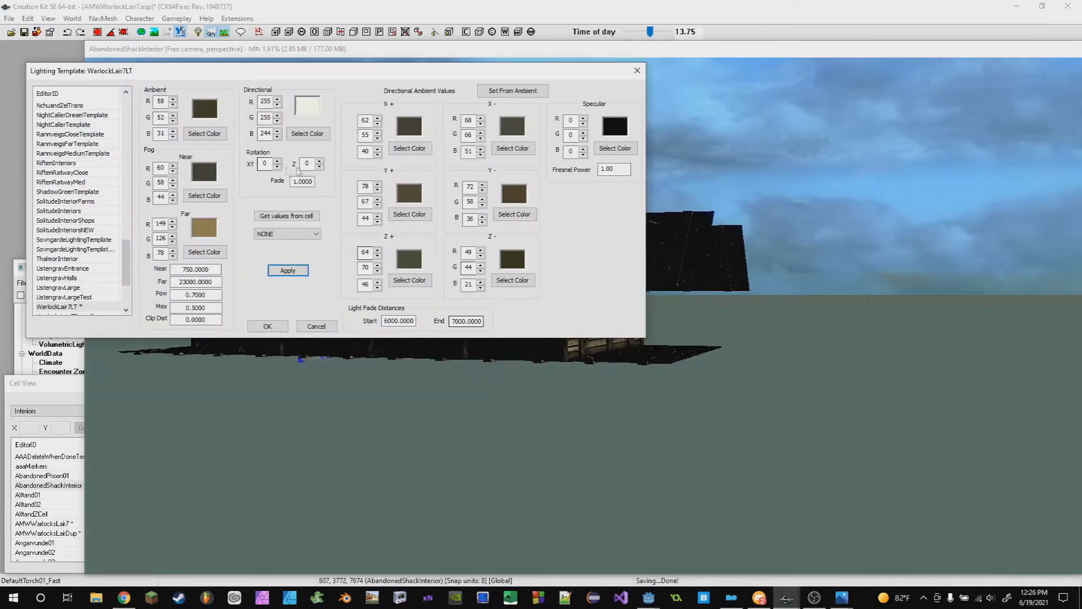
scroll(789, 424, down, 1)
middle_drag(789, 424, 711, 392)
shift+middle_drag(764, 321, 625, 311)
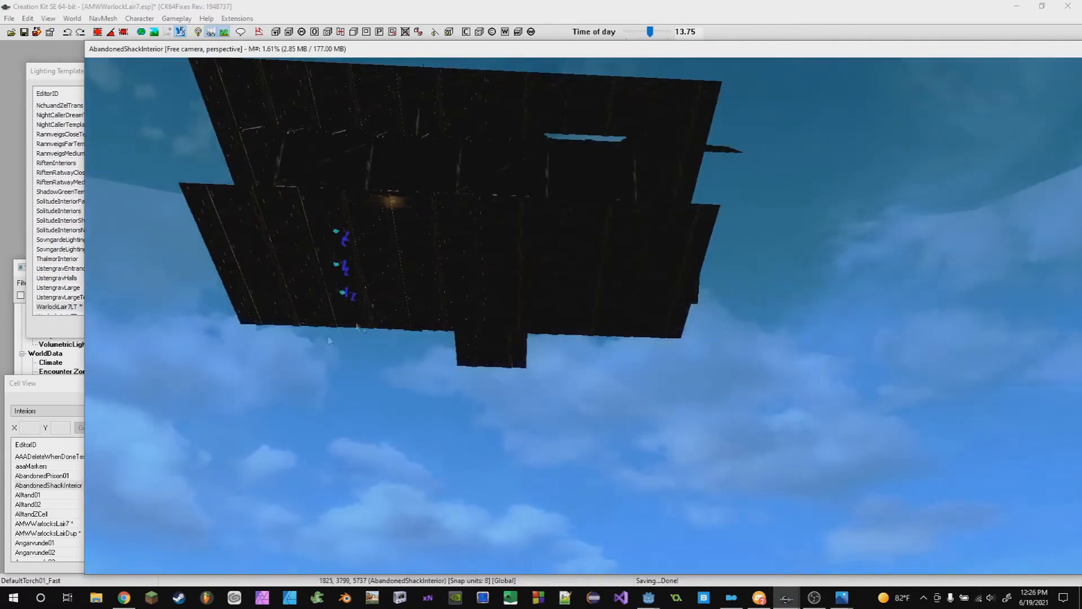
click(56, 75)
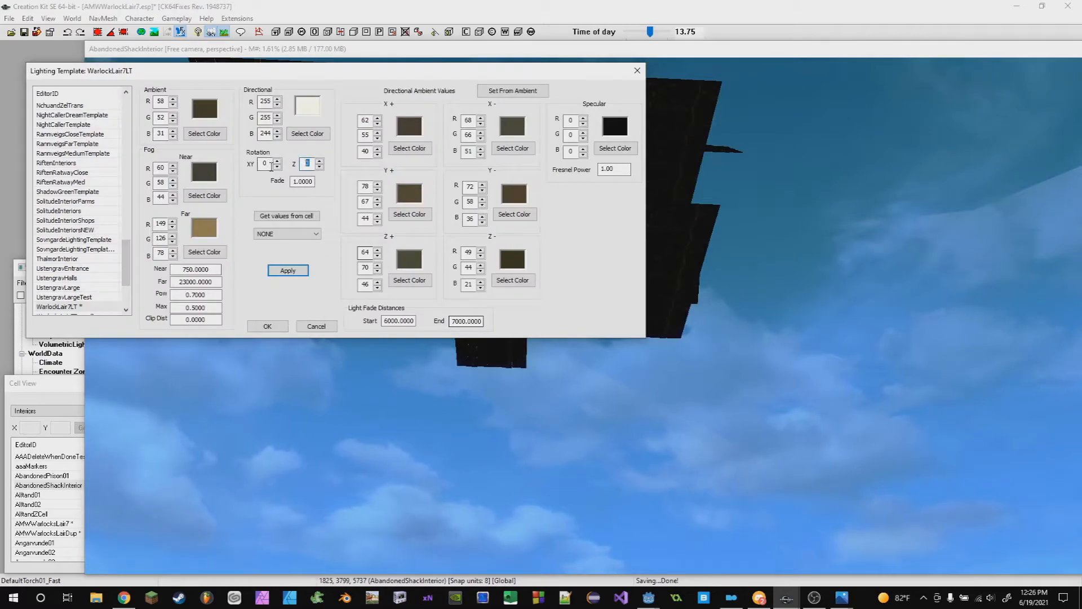
click(289, 275)
click(830, 359)
shift+middle_drag(830, 360, 791, 348)
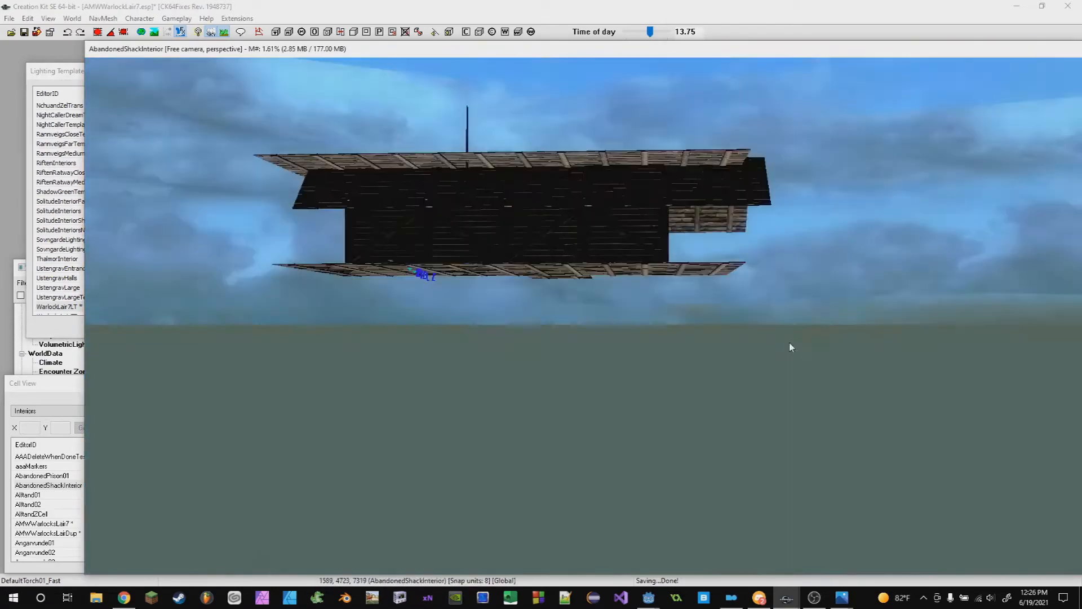
click(42, 72)
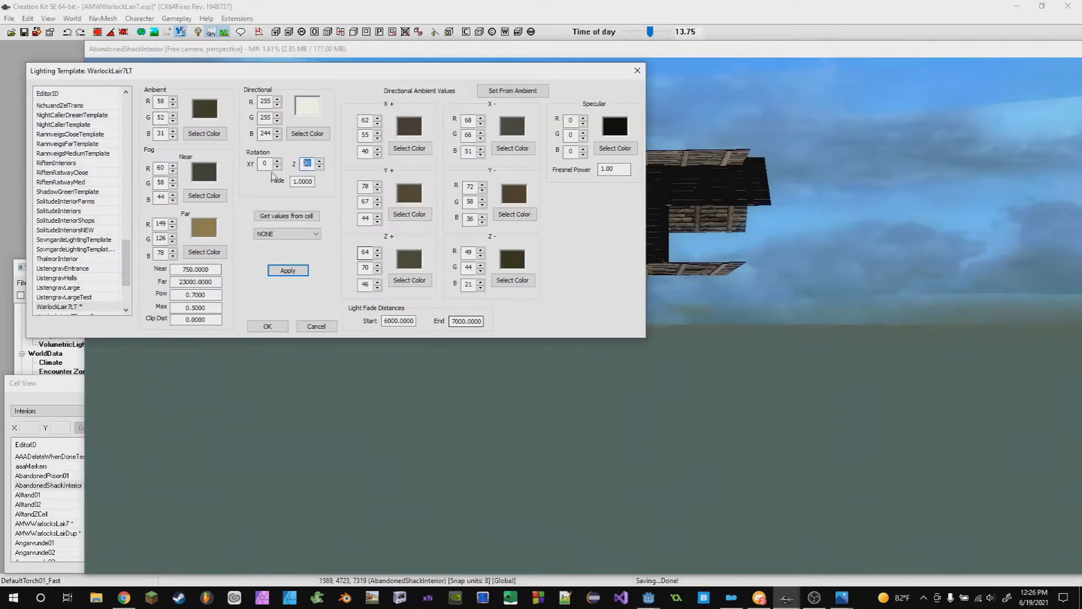
click(289, 274)
- Set the directional Z rotation to 270 and apply the template
click(733, 396)
shift+middle_drag(733, 396, 903, 413)
shift+middle_drag(538, 276, 431, 228)
click(89, 72)
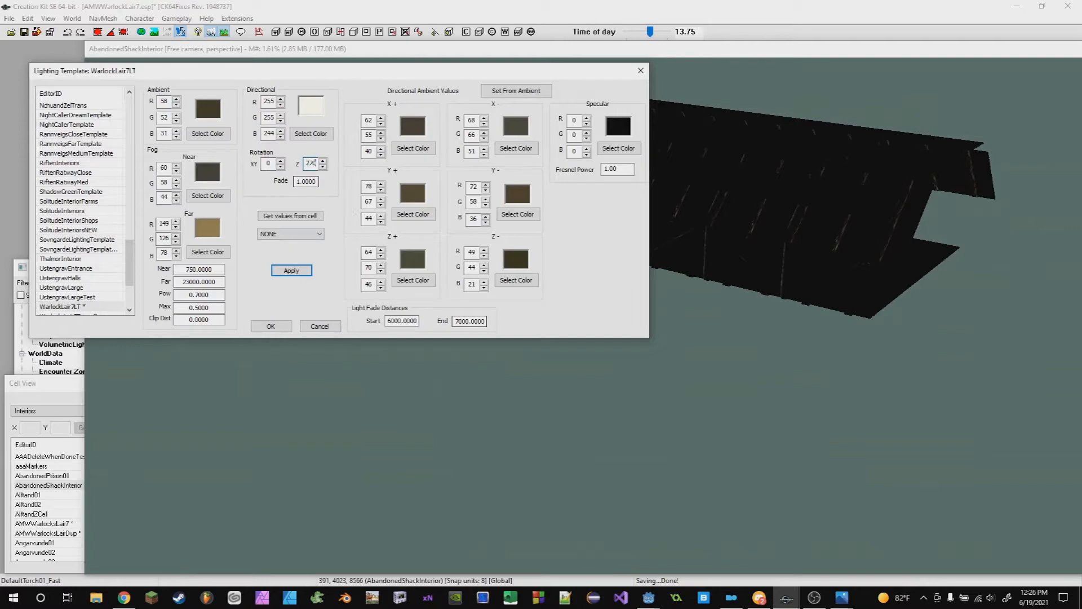
click(290, 277)
- Inspect the shack's lighting from inside and outside
click(750, 364)
shift+middle_drag(750, 363, 592, 338)
scroll(628, 363, up, 8)
scroll(602, 354, down, 4)
scroll(625, 369, up, 8)
scroll(628, 373, up, 4)
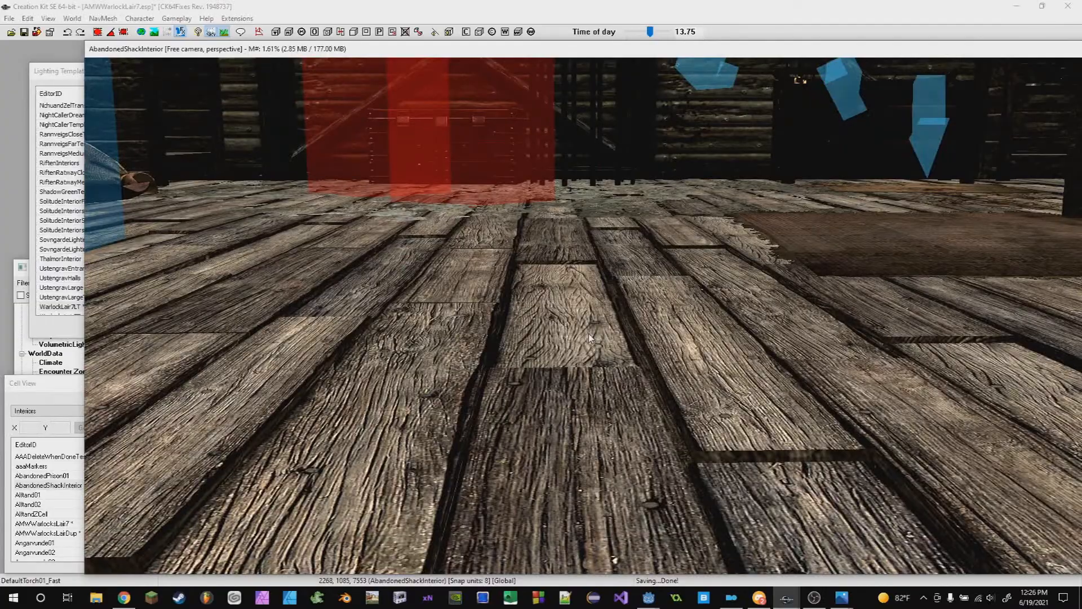
scroll(589, 333, down, 5)
shift+middle_drag(588, 333, 530, 299)
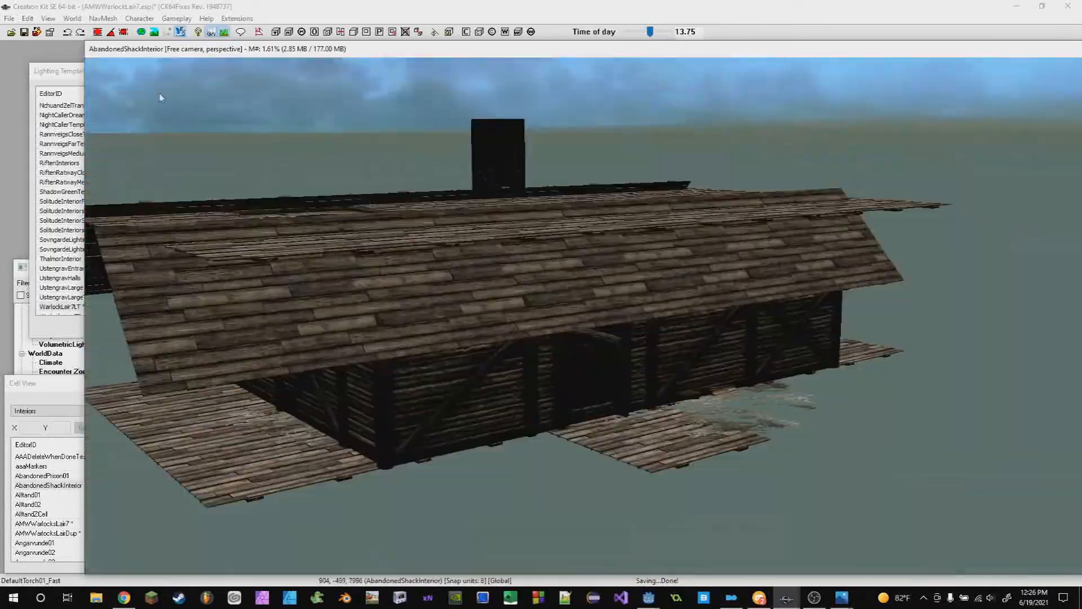
- Change the template's directional colour to dark olive (45, 45, 0) and apply it
click(57, 73)
click(311, 134)
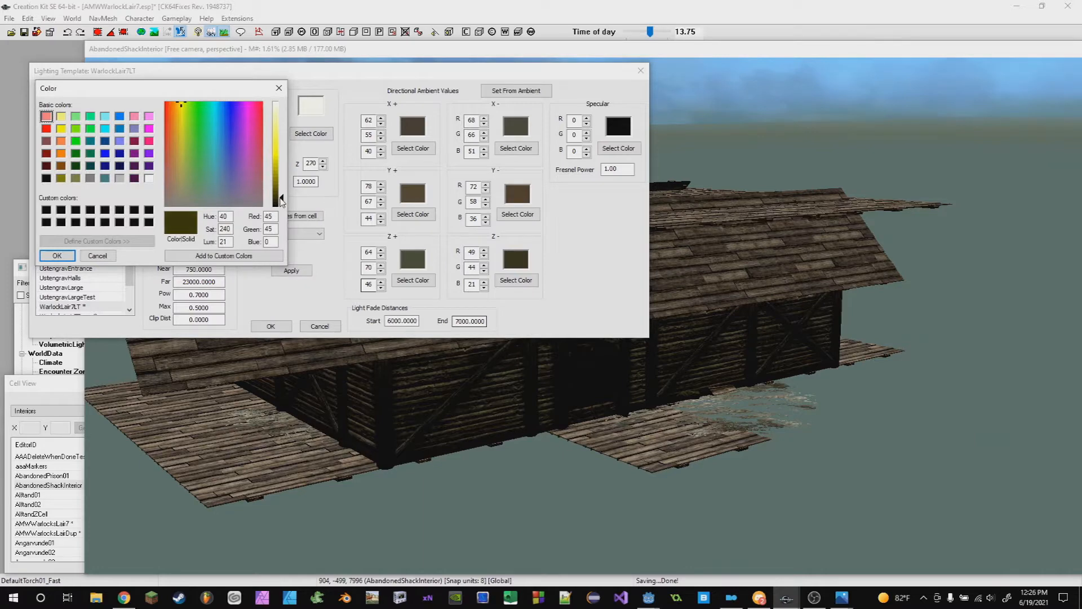
click(57, 255)
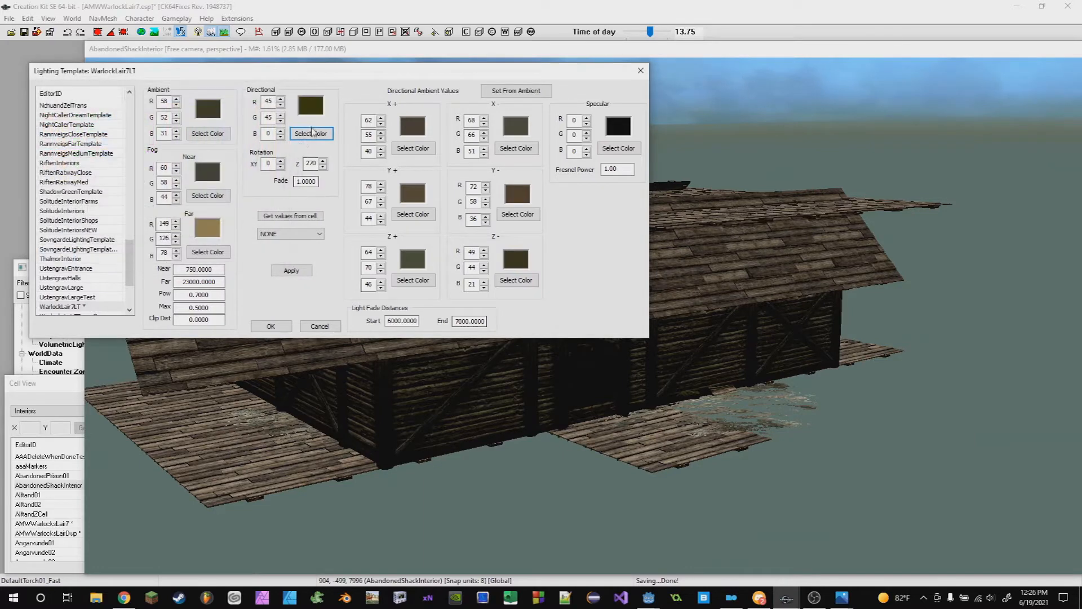
click(293, 274)
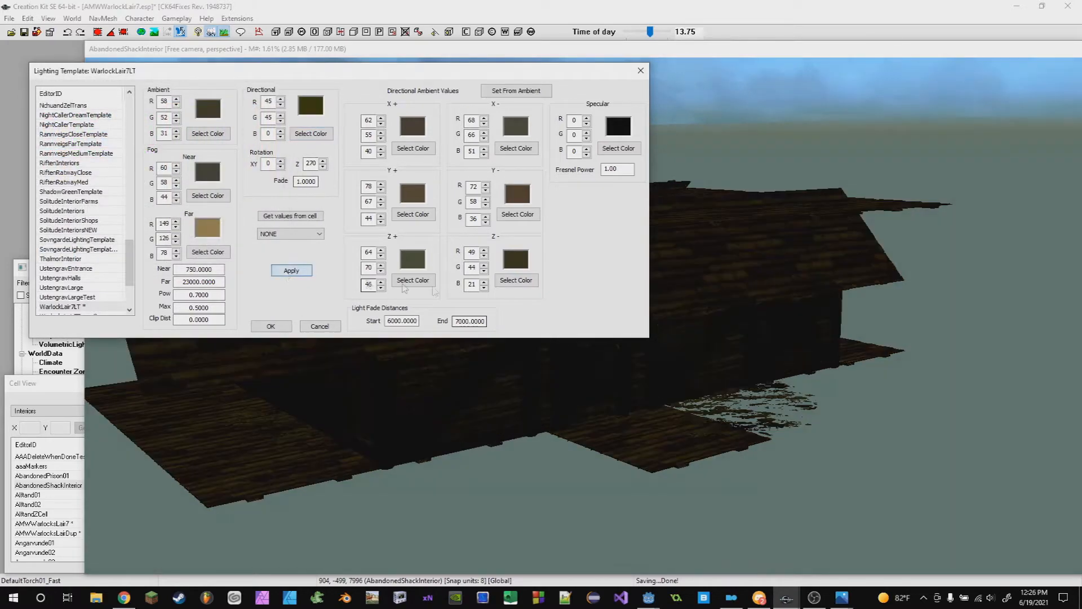
- Change the directional colour to dark grey (37, 37, 37) and apply the template
scroll(732, 420, up, 10)
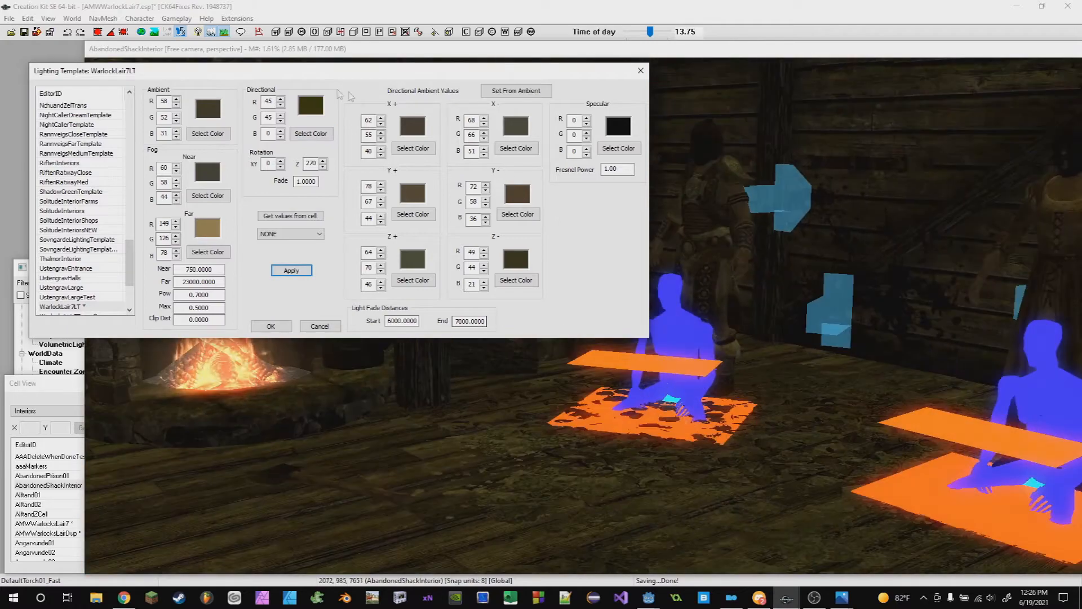
click(311, 133)
drag(186, 123, 168, 204)
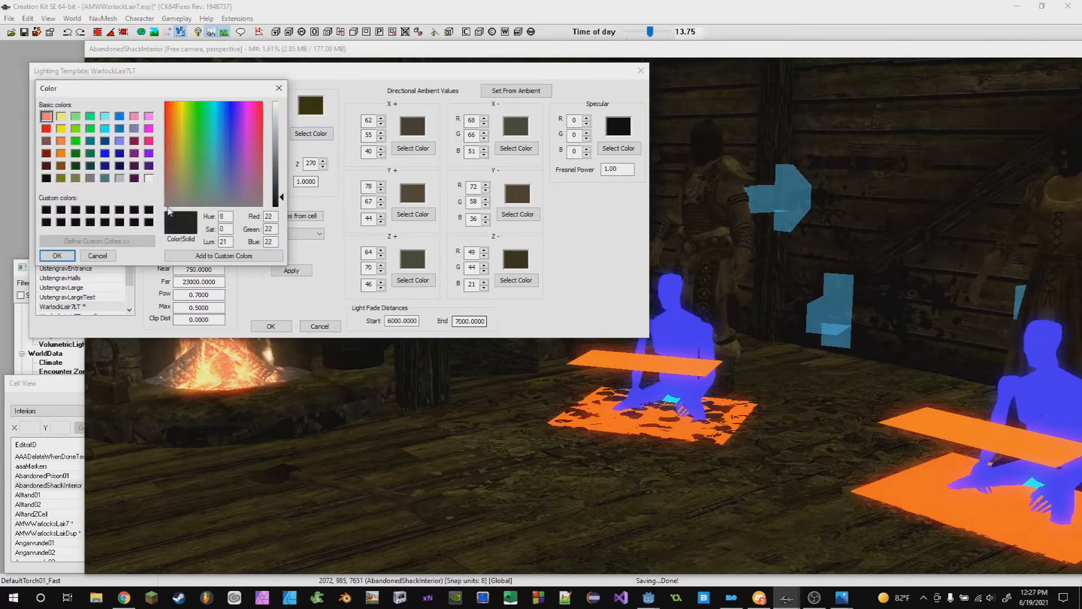
drag(280, 201, 281, 195)
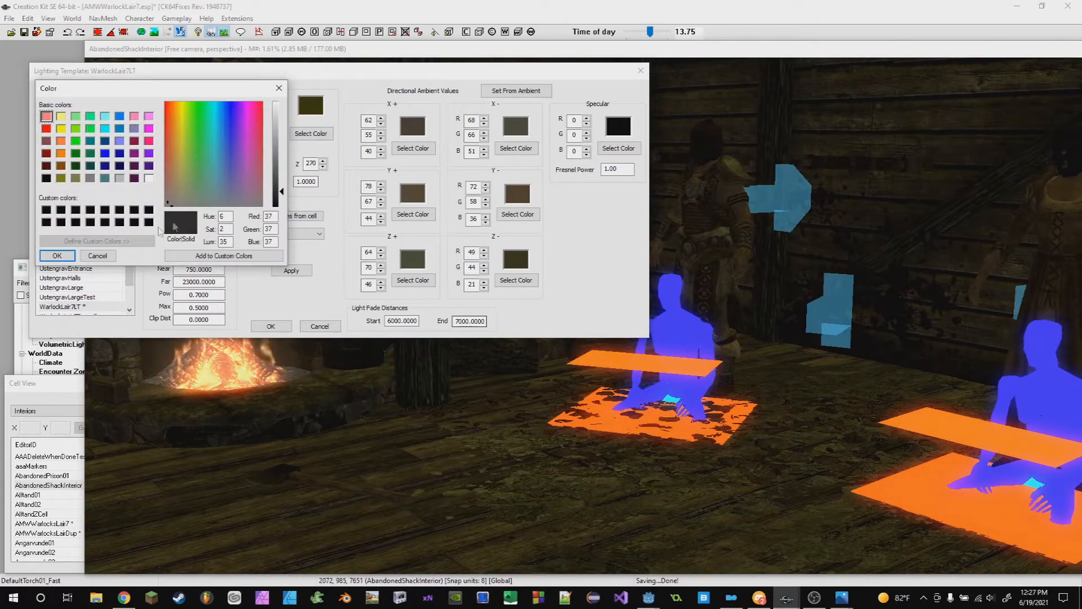
click(57, 255)
click(290, 271)
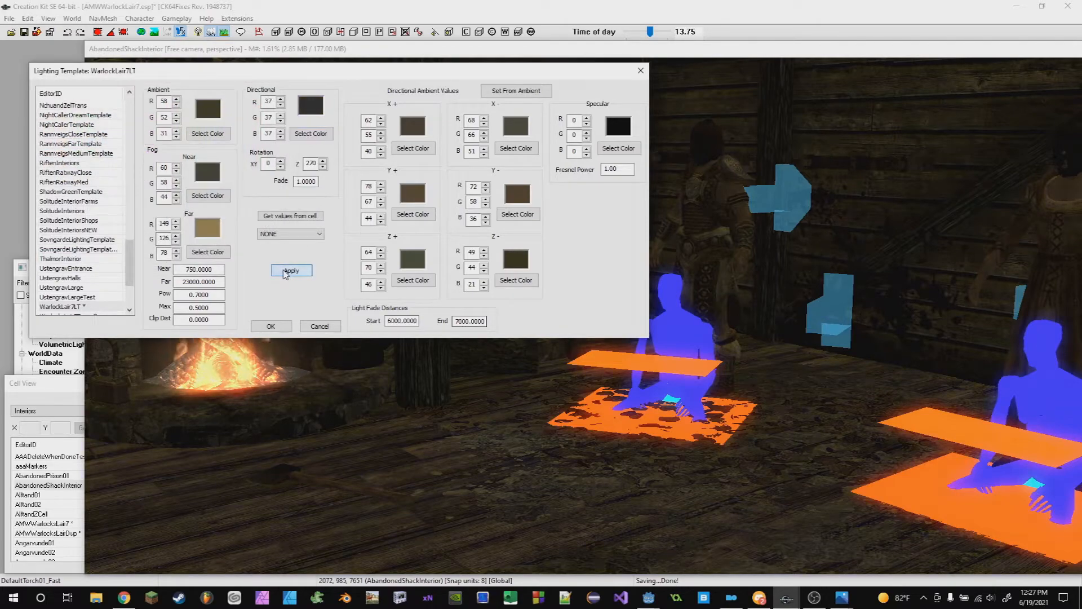
- Inspect the shack's lighting with the dark grey directional light from inside and outside
scroll(740, 362, down, 5)
middle_drag(740, 362, 454, 282)
scroll(618, 314, down, 8)
scroll(455, 282, up, 6)
click(57, 76)
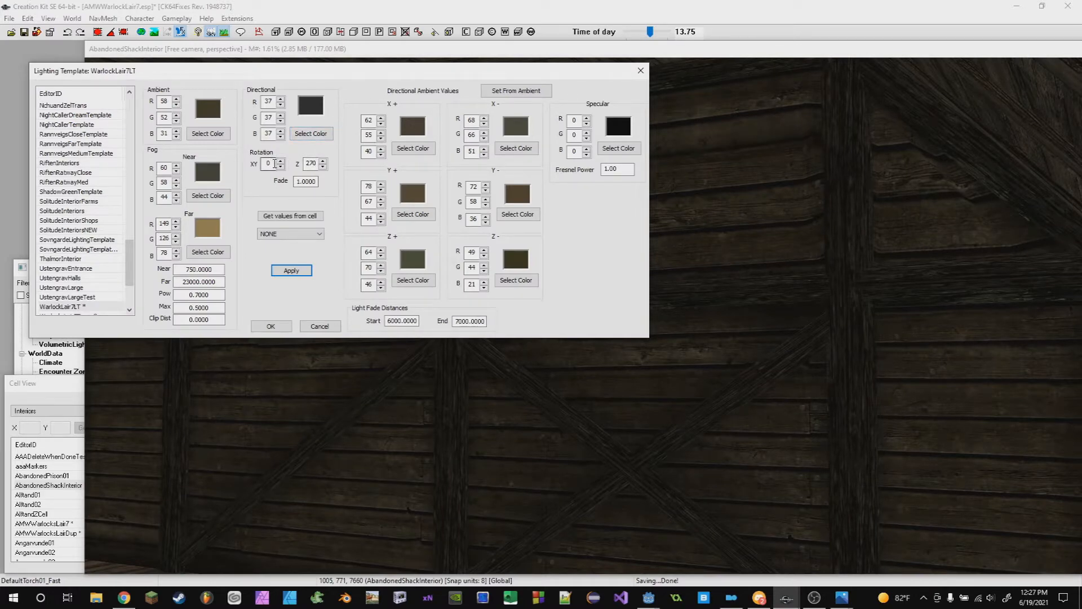
scroll(727, 256, down, 6)
click(761, 250)
scroll(771, 249, up, 3)
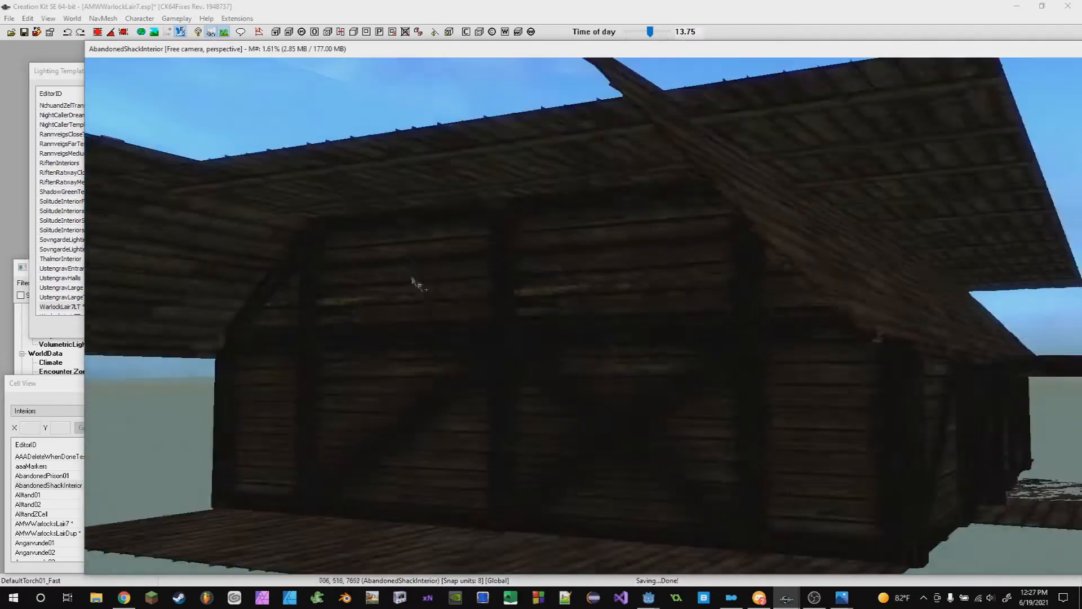
shift+middle_drag(428, 290, 83, 165)
click(35, 90)
click(292, 271)
scroll(699, 275, down, 6)
middle_drag(759, 293, 620, 329)
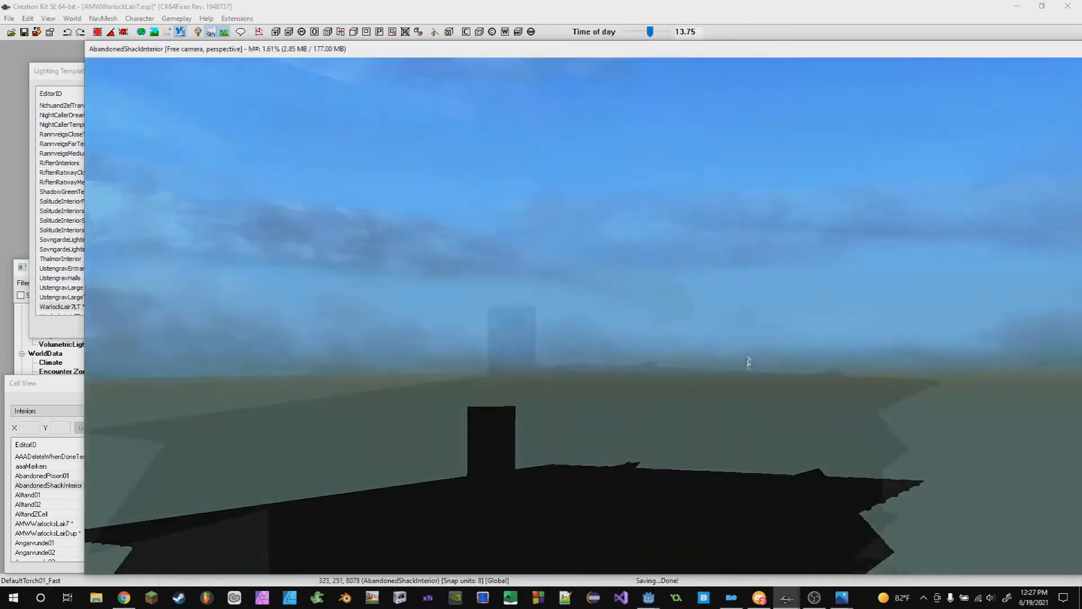
scroll(877, 307, up, 1)
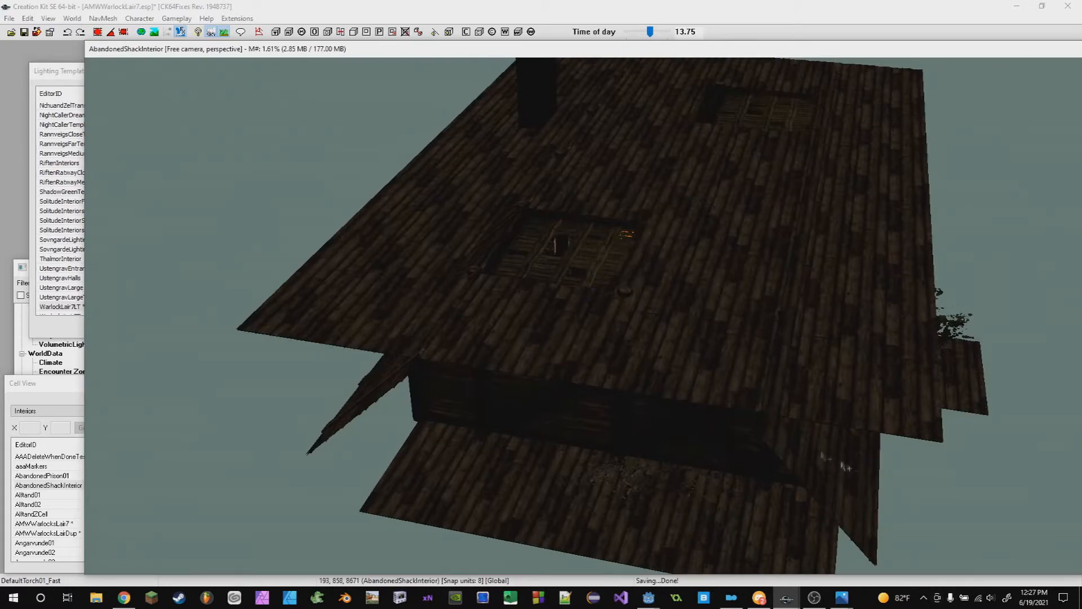
- Set the directional colour to light grey (234, 234, 234) and the XY rotation to 90, then apply
click(61, 81)
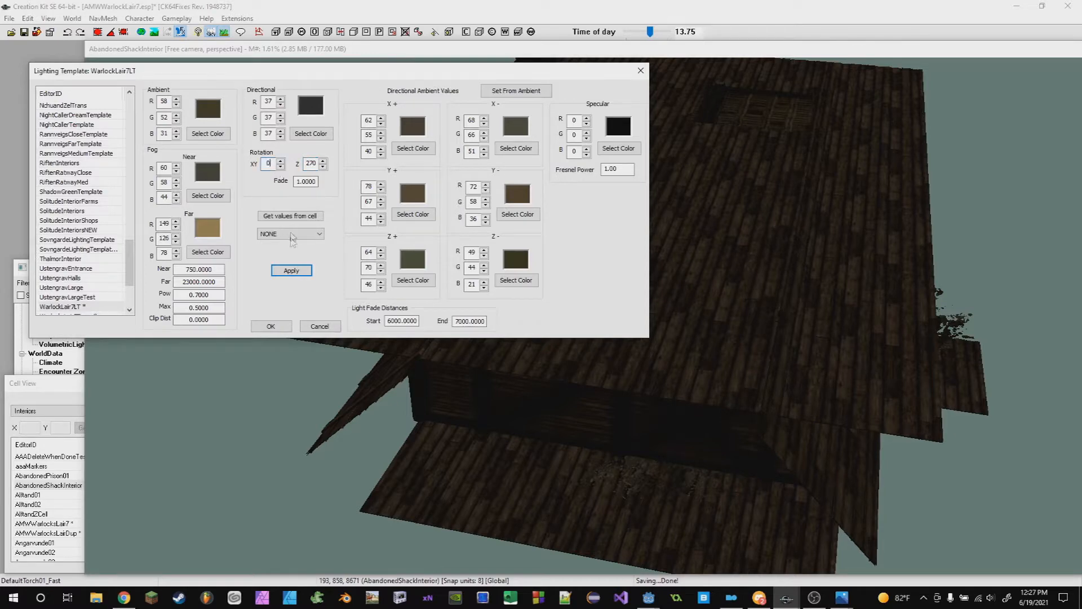
click(313, 134)
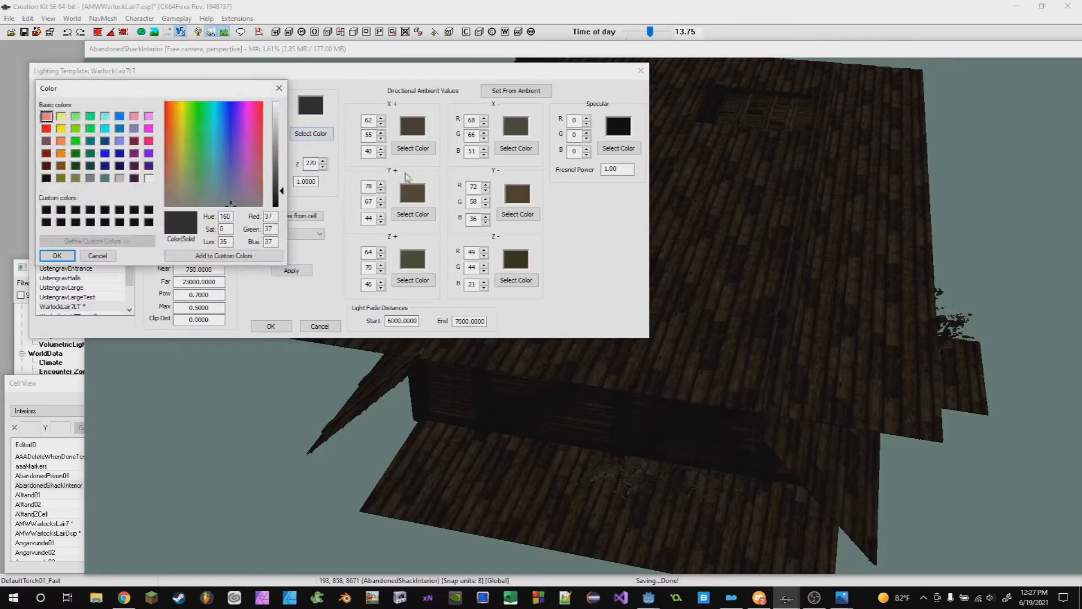
drag(282, 193, 282, 113)
click(57, 255)
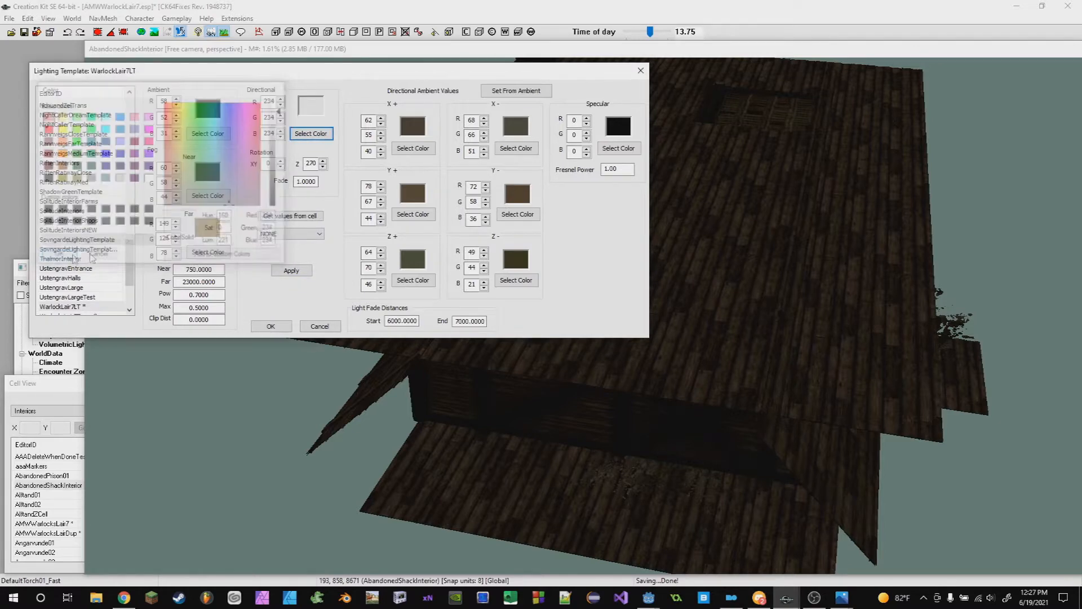
shift+middle_drag(586, 382, 683, 348)
click(49, 72)
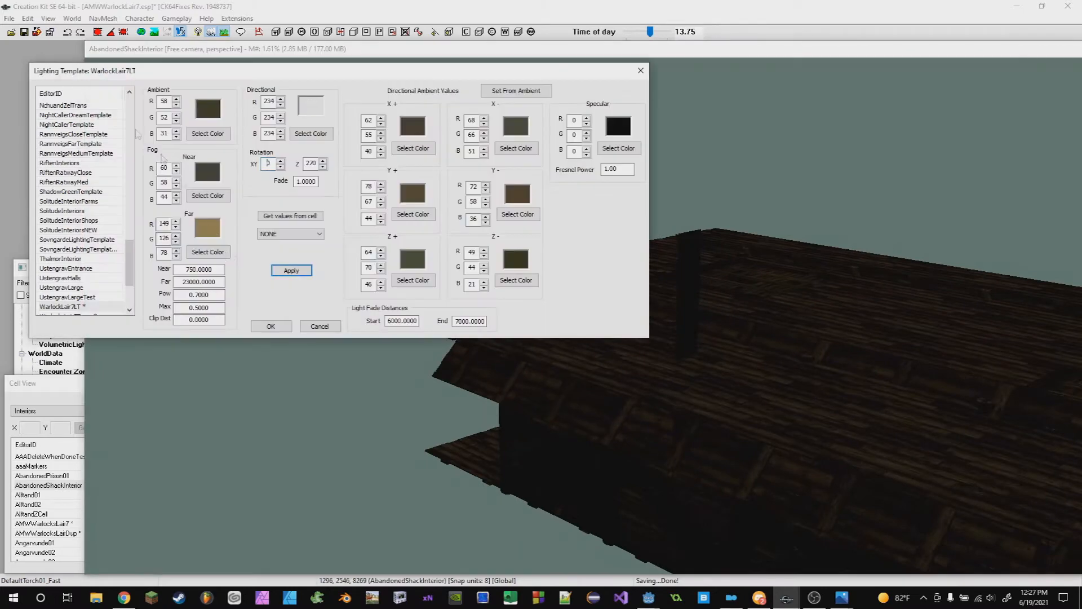
click(290, 271)
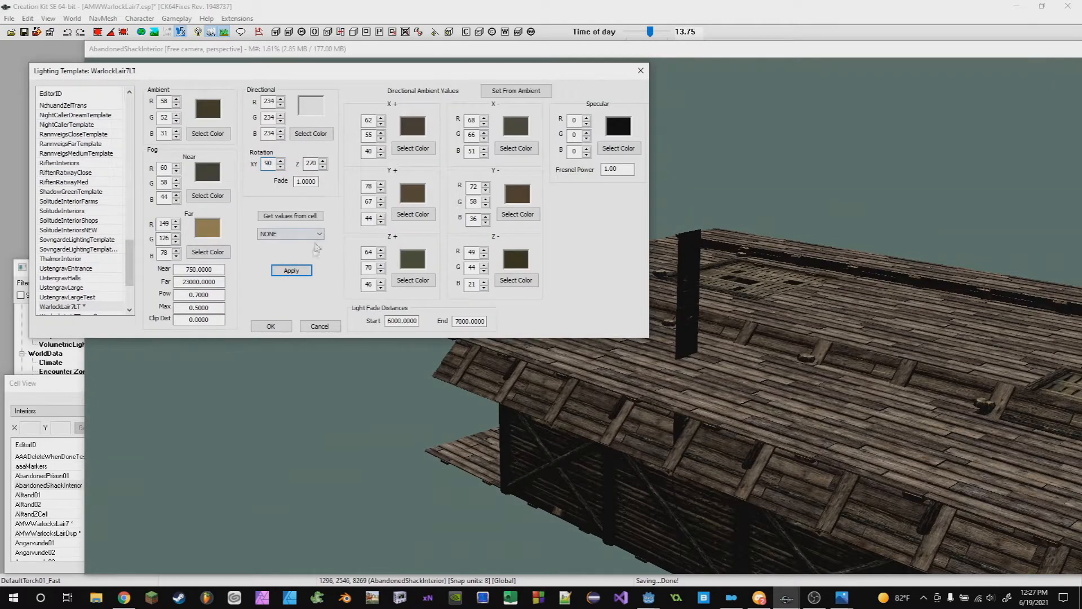
- Set the directional XY rotation to 180 and Z rotation to 0, then apply the template
shift+middle_drag(555, 356, 536, 310)
click(48, 75)
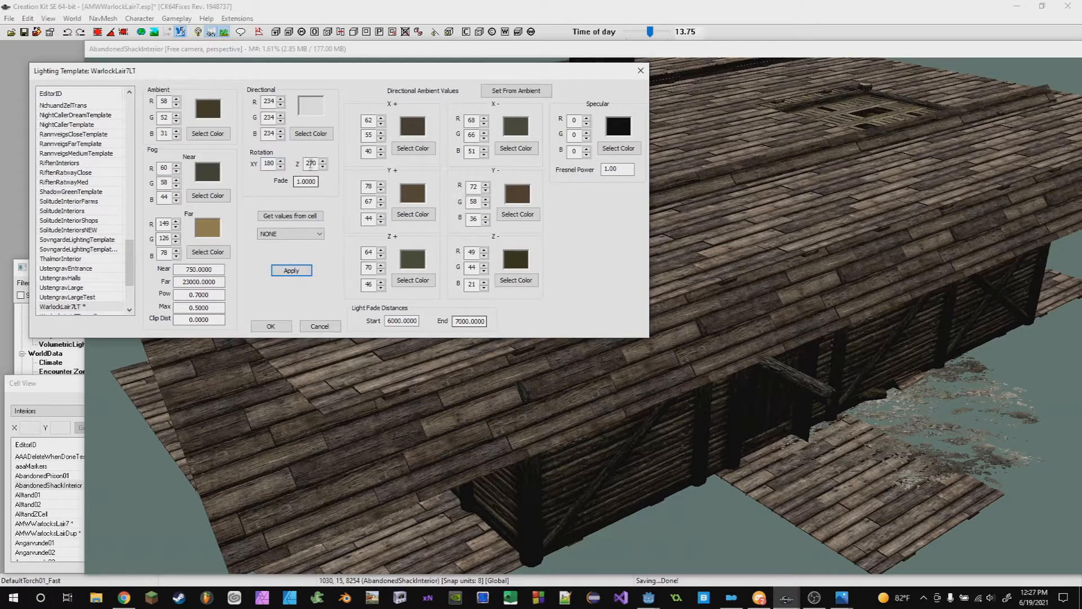
click(291, 271)
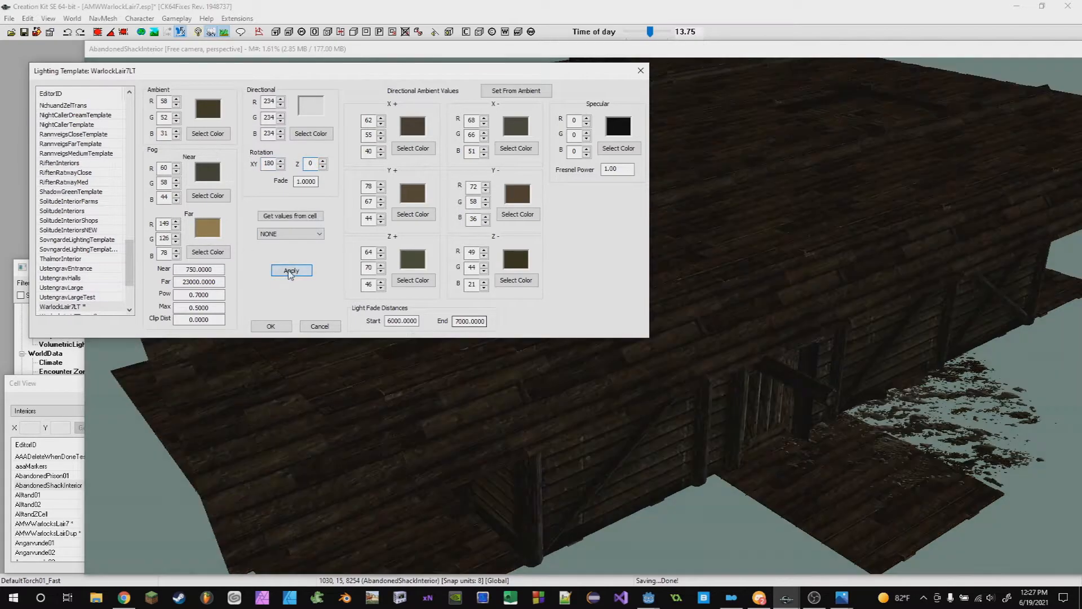
- Set the directional XY rotation to 127 and apply the template
shift+middle_drag(584, 411, 669, 331)
click(519, 311)
shift+middle_drag(520, 311, 552, 350)
scroll(532, 392, down, 4)
click(51, 72)
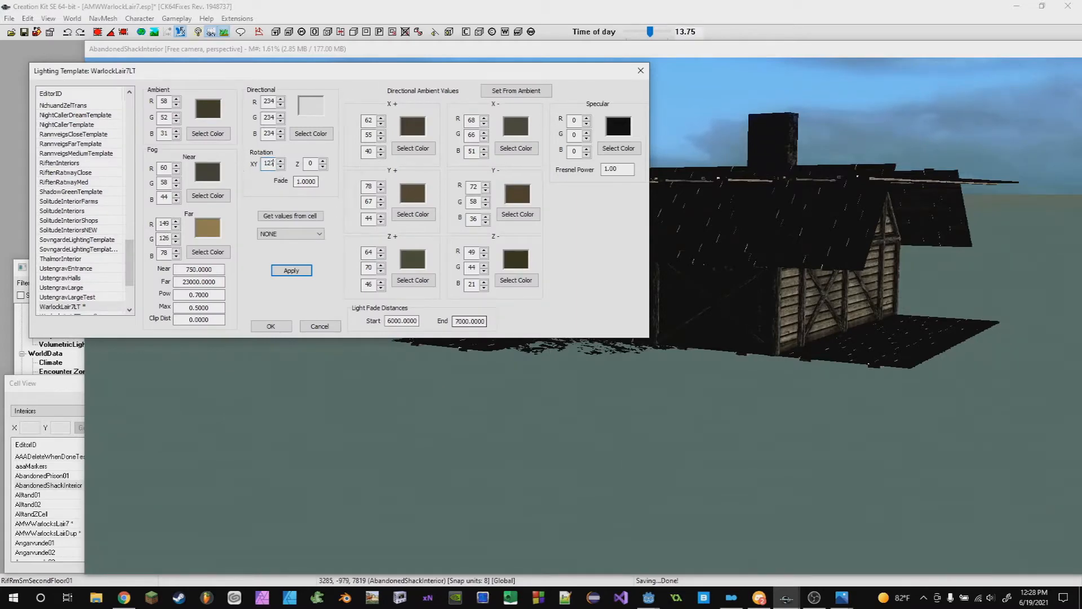
click(294, 270)
- Set the directional Z rotation to 270 and apply the template
shift+middle_drag(709, 401, 571, 269)
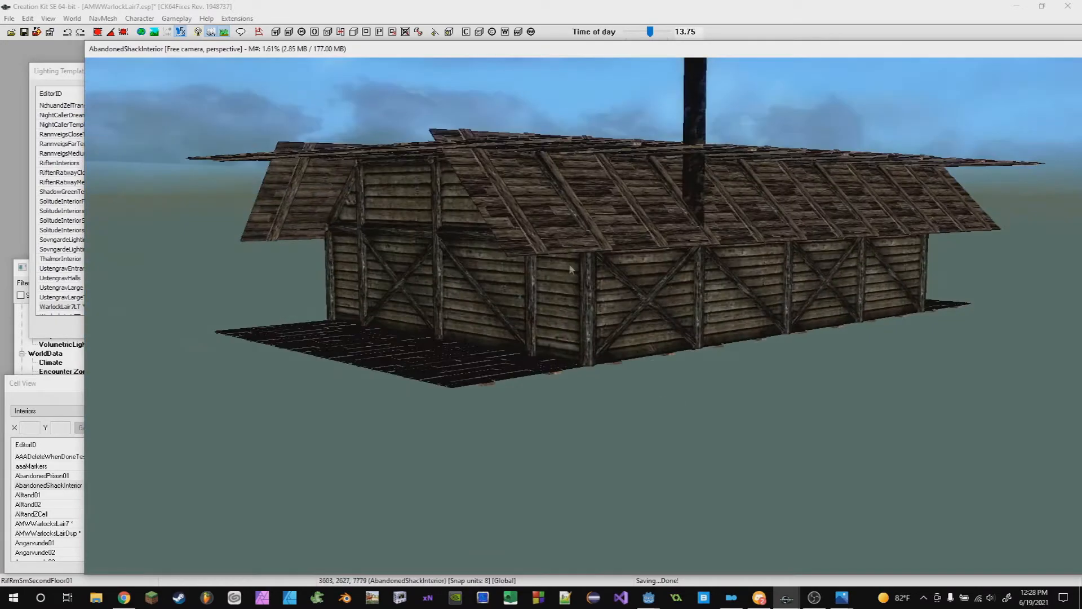
click(53, 71)
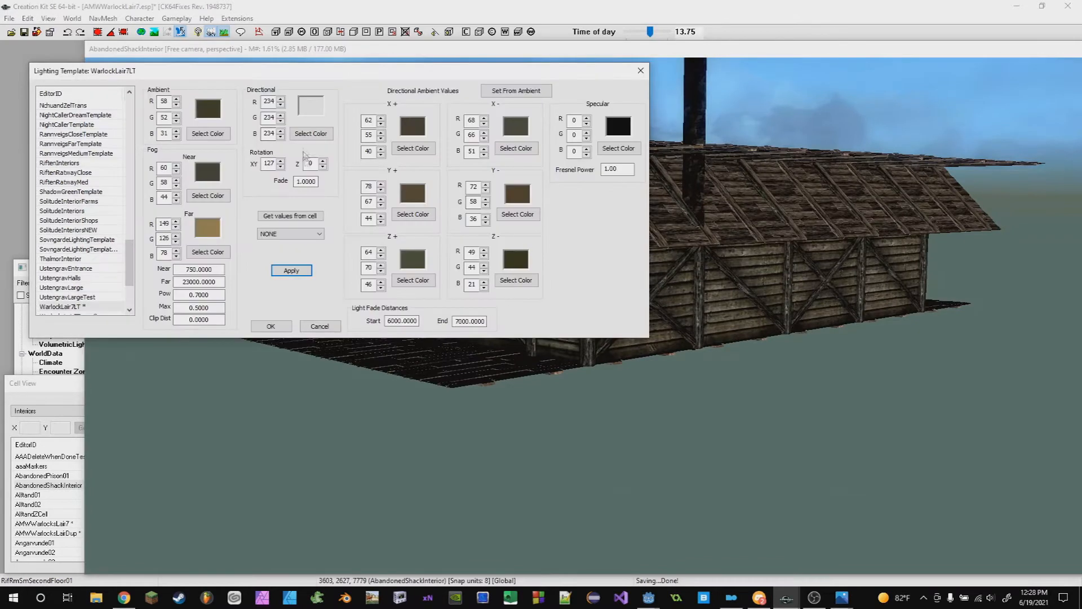
shift+middle_drag(621, 349, 497, 386)
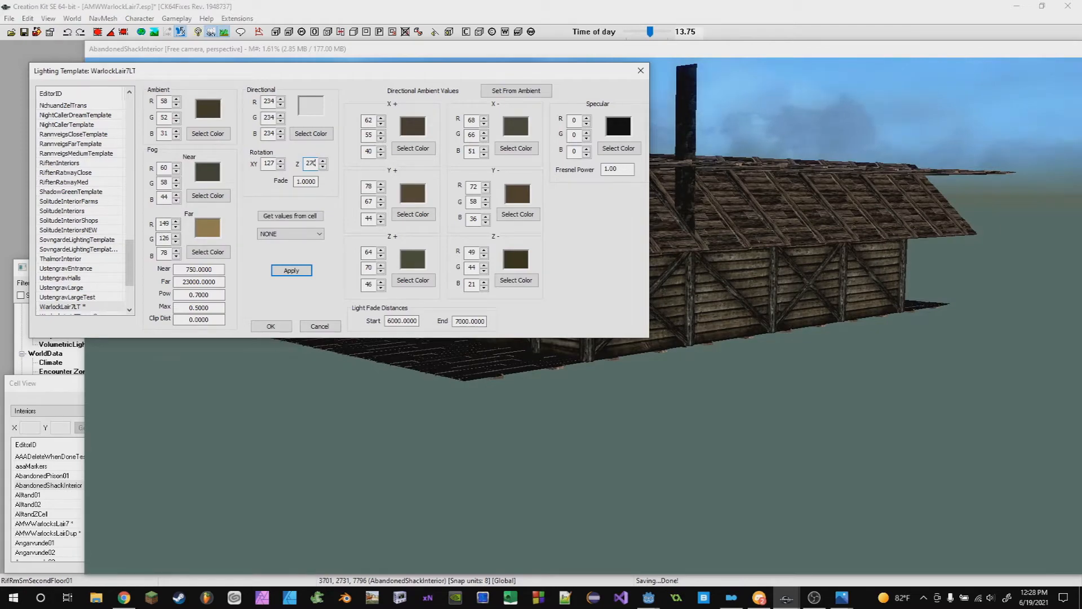
click(307, 276)
- Set the directional Z rotation to 38 and apply the template
shift+middle_drag(564, 411, 541, 332)
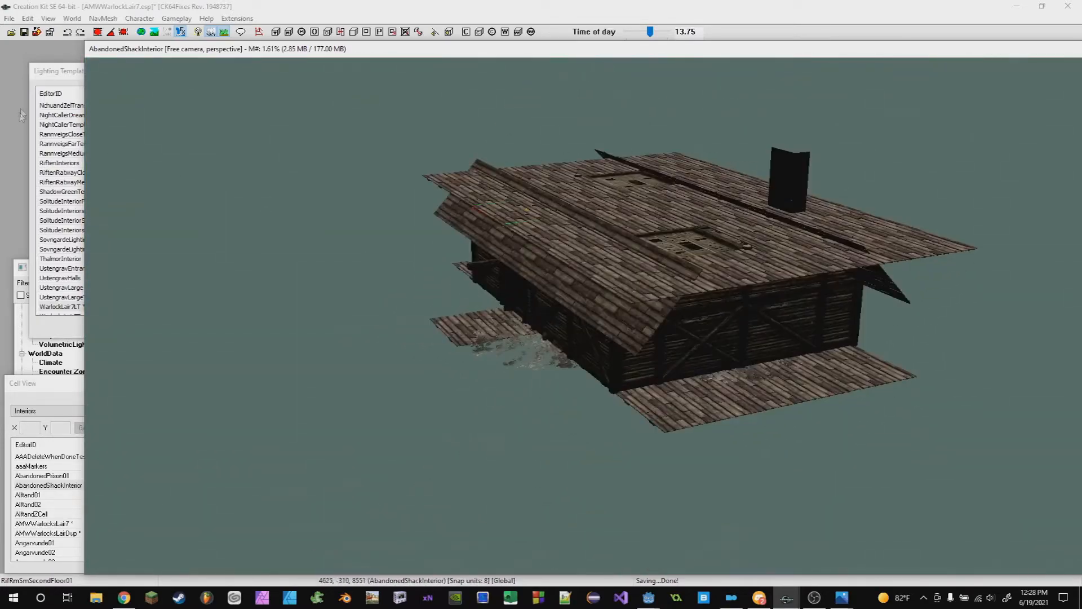
drag(50, 73, 51, 76)
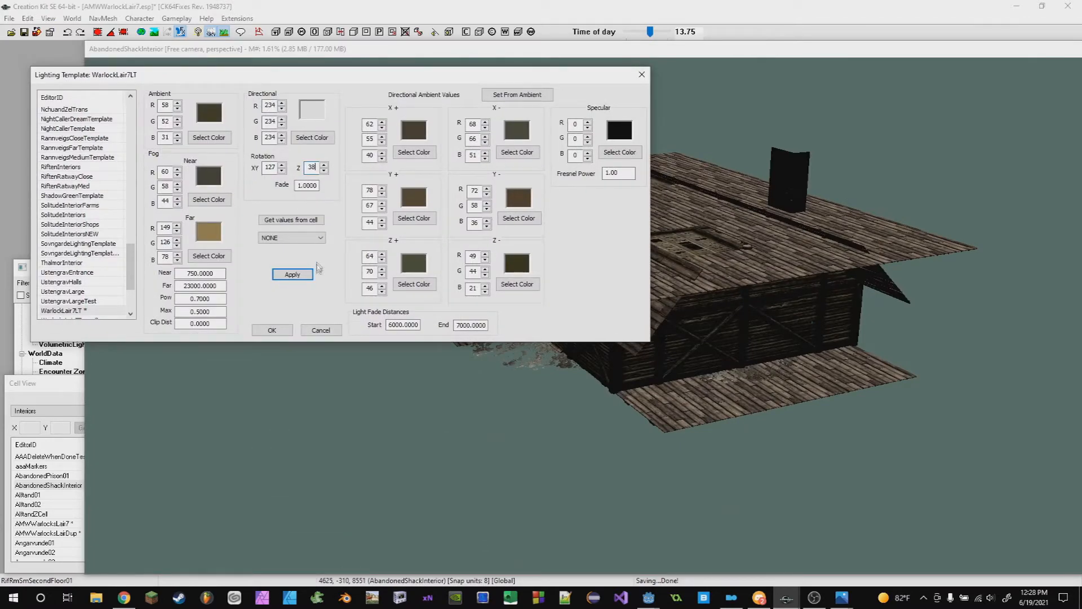
click(292, 274)
- Inspect the shack's exterior lighting from several angles
shift+middle_drag(617, 398, 539, 435)
shift+middle_drag(560, 443, 833, 441)
shift+middle_drag(828, 375, 648, 384)
shift+middle_drag(486, 325, 587, 343)
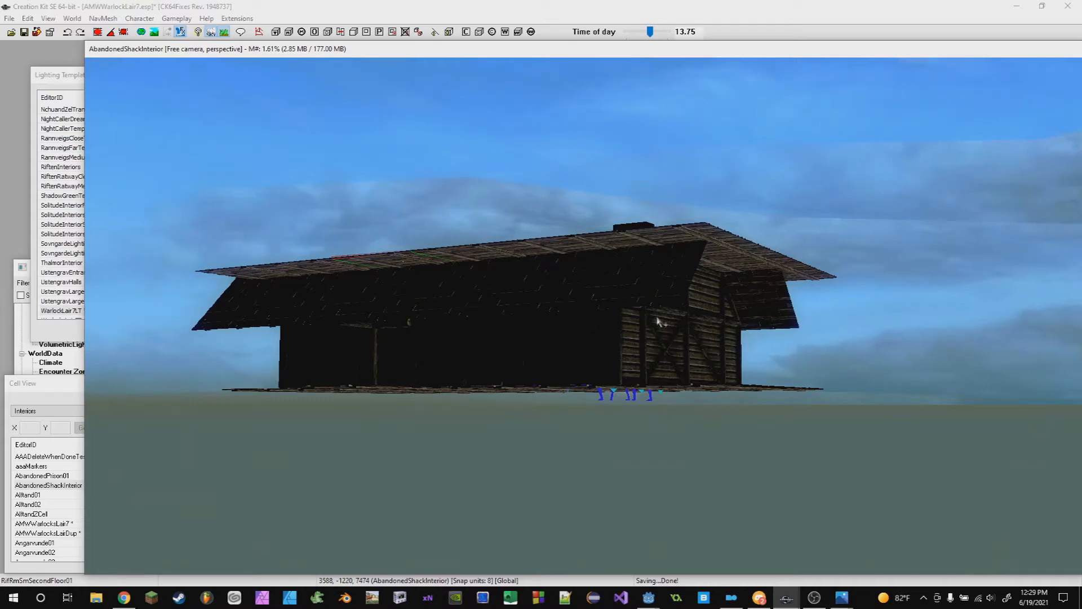
click(63, 77)
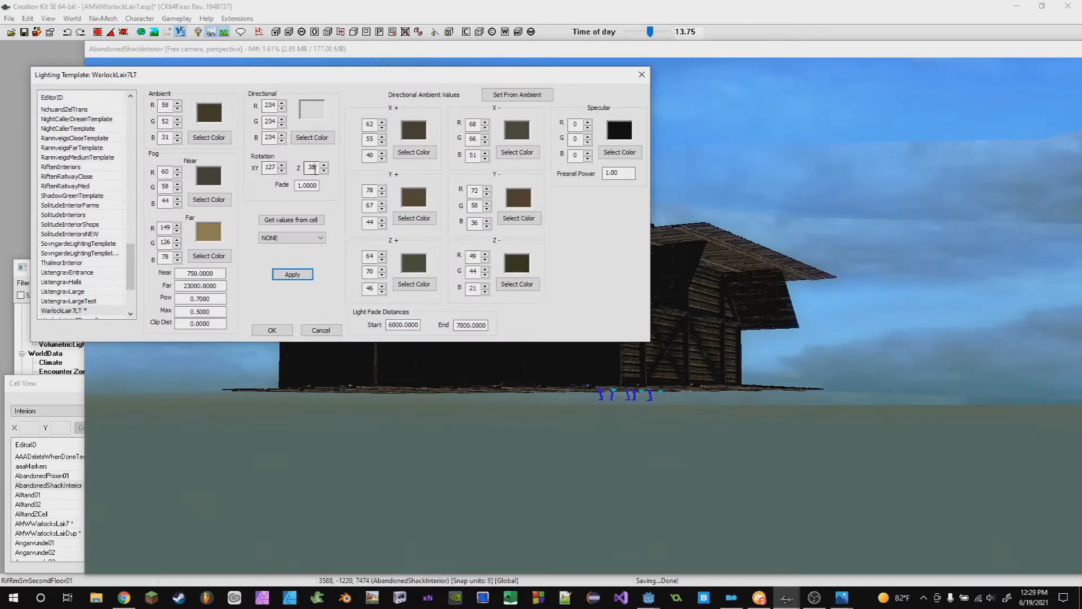
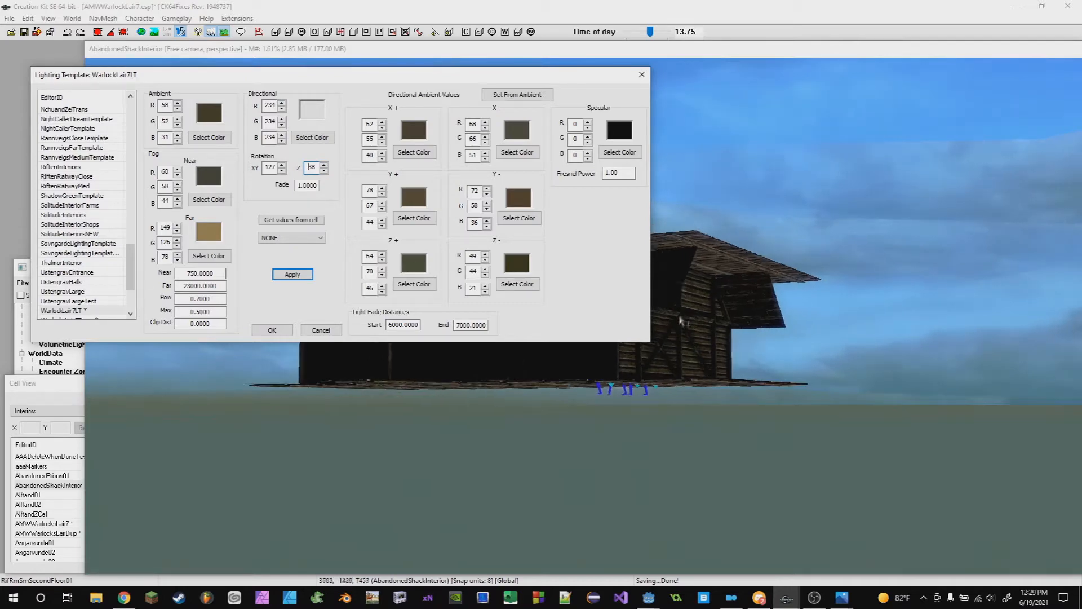
- Save the plugin while orbiting around the shack's exterior
click(686, 271)
shift+middle_drag(669, 277, 570, 281)
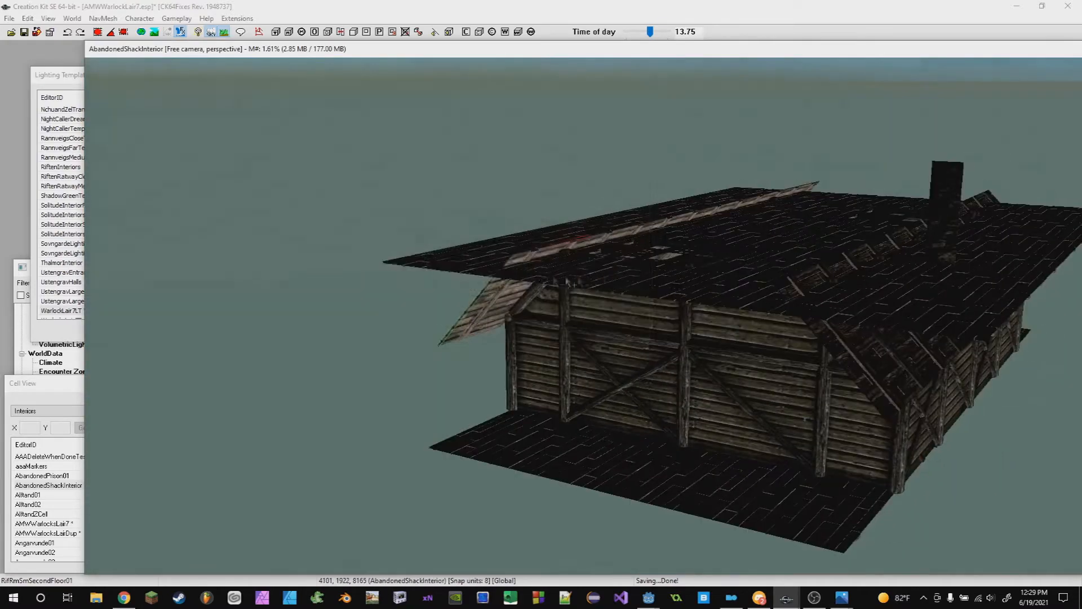
key(ctrl+s)
click(617, 339)
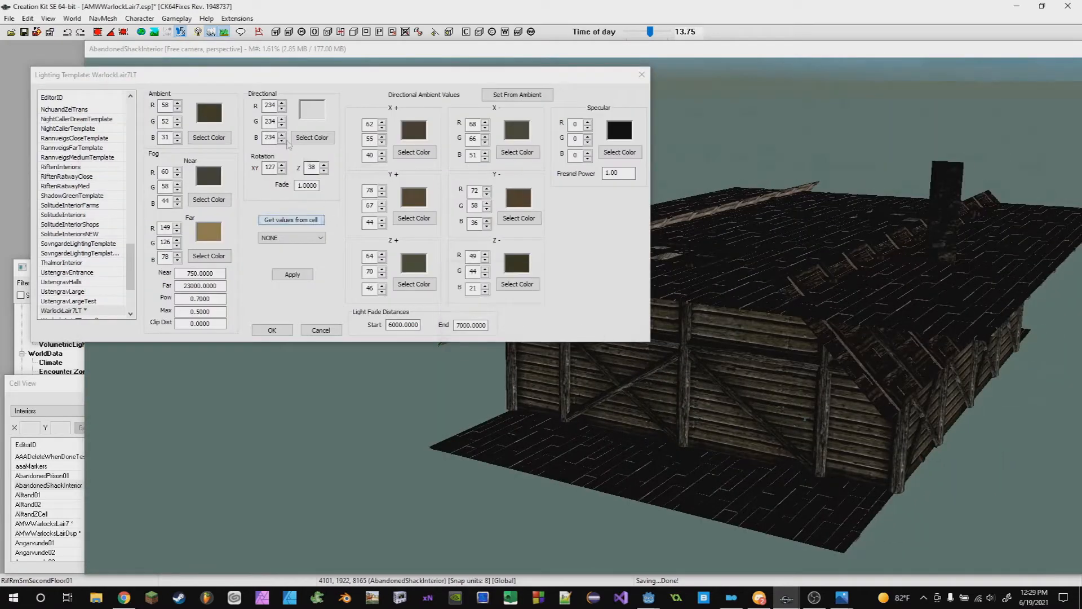
shift+middle_drag(721, 379, 595, 355)
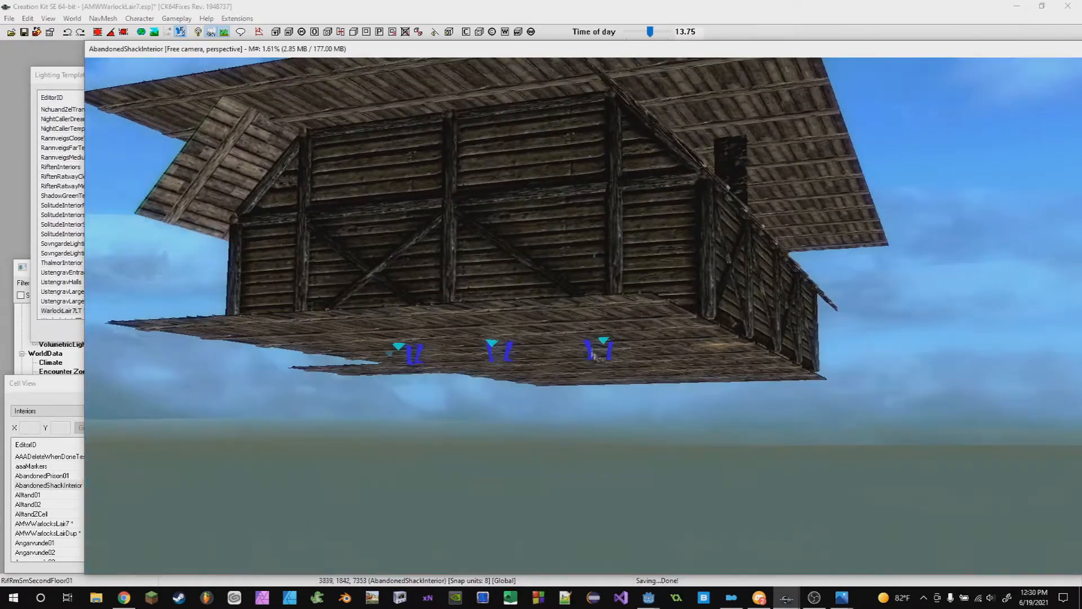
- Set the directional Z rotation to 200 and apply the template
click(44, 82)
shift+middle_drag(686, 330, 747, 351)
click(54, 79)
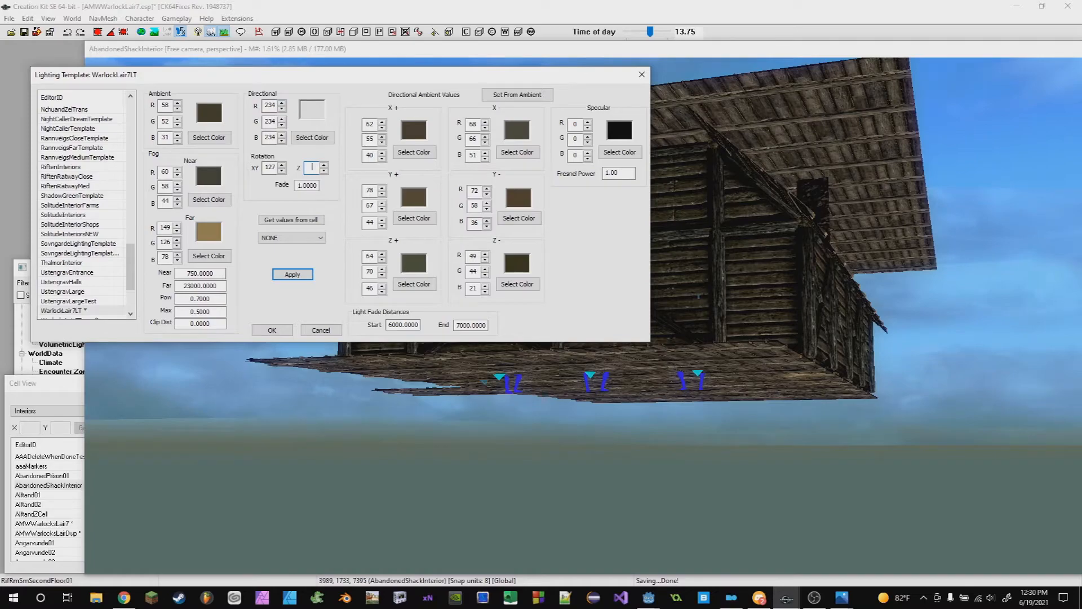
click(276, 273)
- Inspect the shack's exterior lighting from several angles
click(803, 315)
shift+middle_drag(803, 316, 794, 367)
shift+middle_drag(599, 414, 707, 388)
shift+middle_drag(467, 380, 797, 467)
click(680, 346)
scroll(680, 347, down, 4)
click(798, 469)
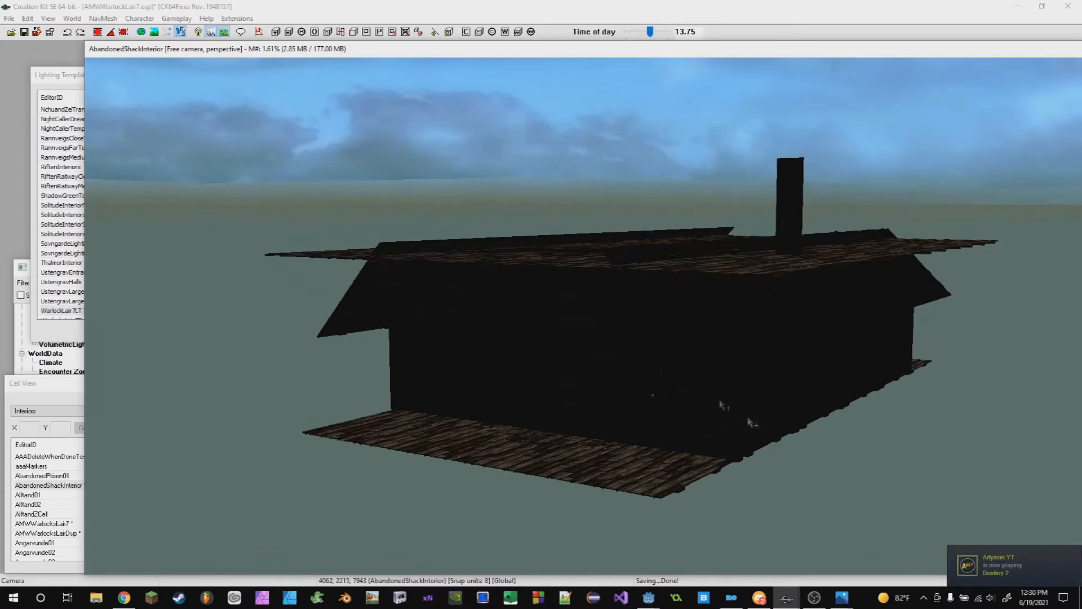
- Compare the shack's lighting from above and below with the lighting template open
middle_drag(301, 151, 396, 246)
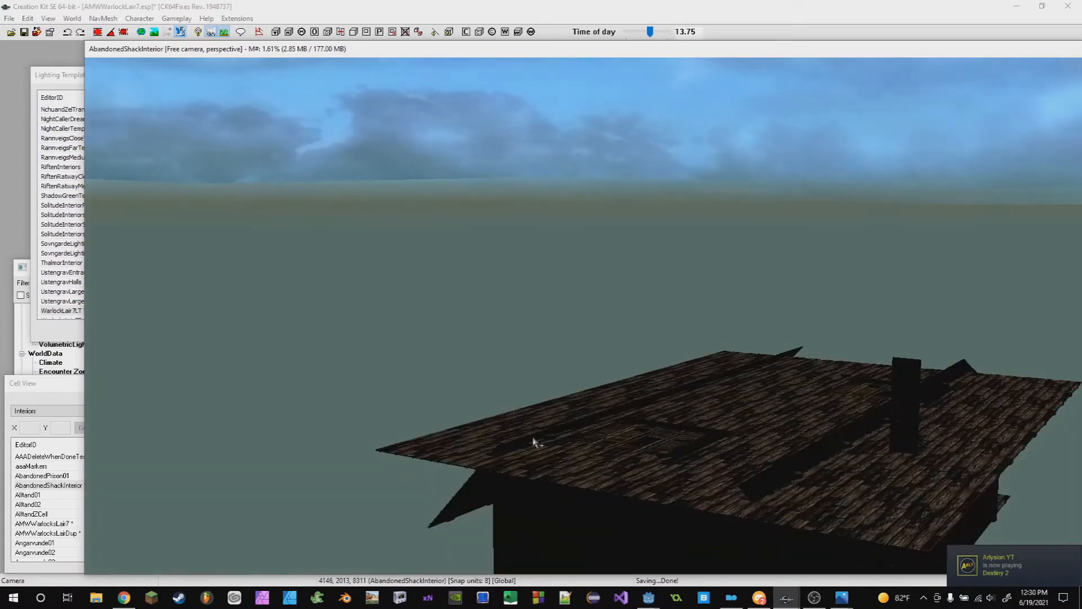
click(534, 440)
shift+middle_drag(533, 439, 531, 387)
click(63, 95)
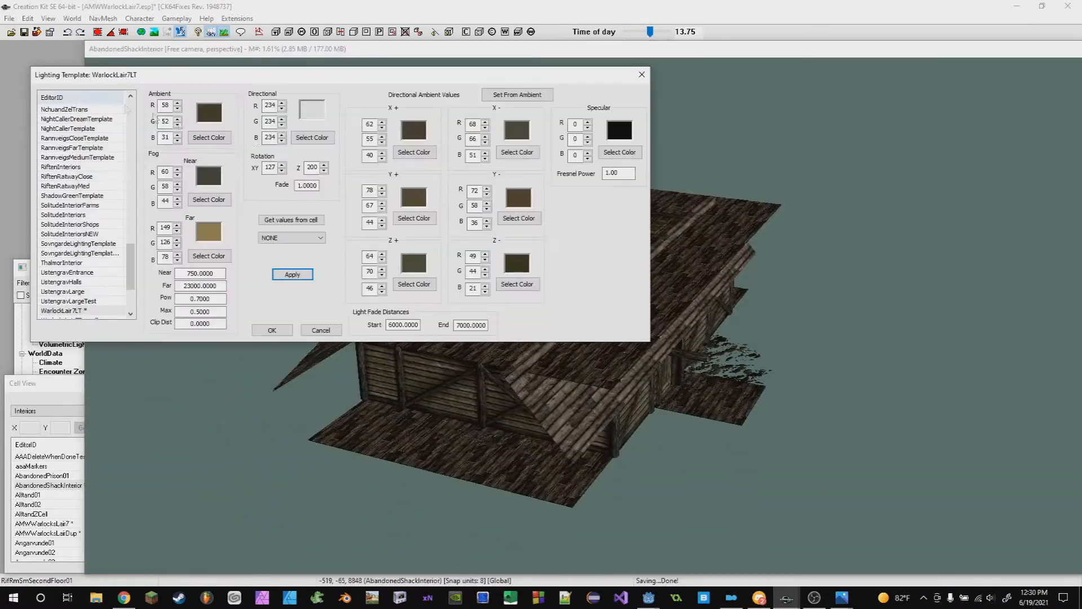
shift+middle_drag(627, 395, 652, 406)
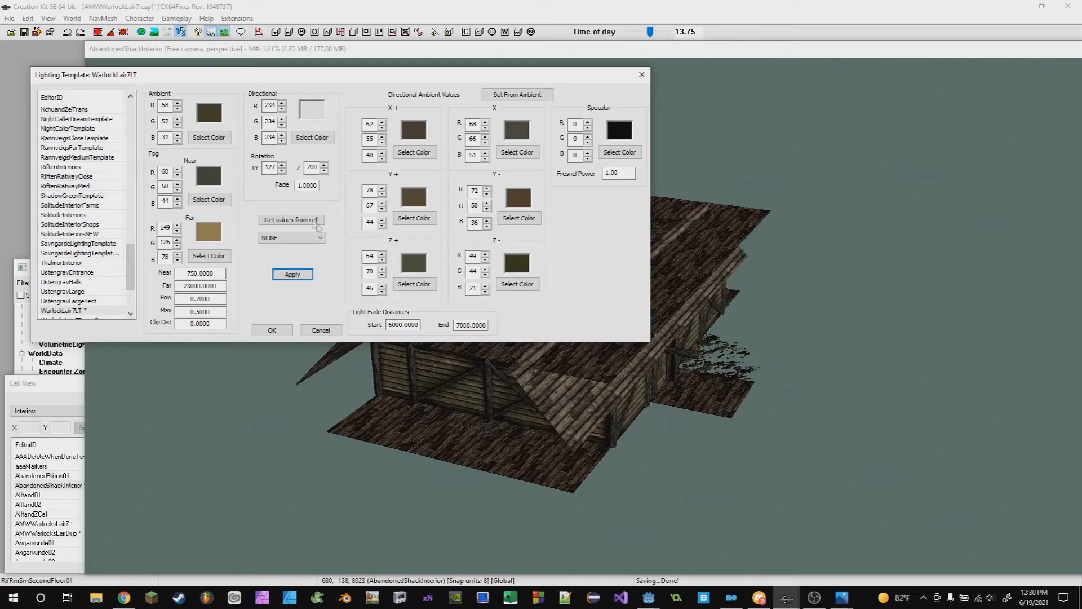
click(739, 491)
scroll(733, 493, up, 5)
shift+middle_drag(450, 429, 598, 432)
shift+middle_drag(672, 463, 713, 486)
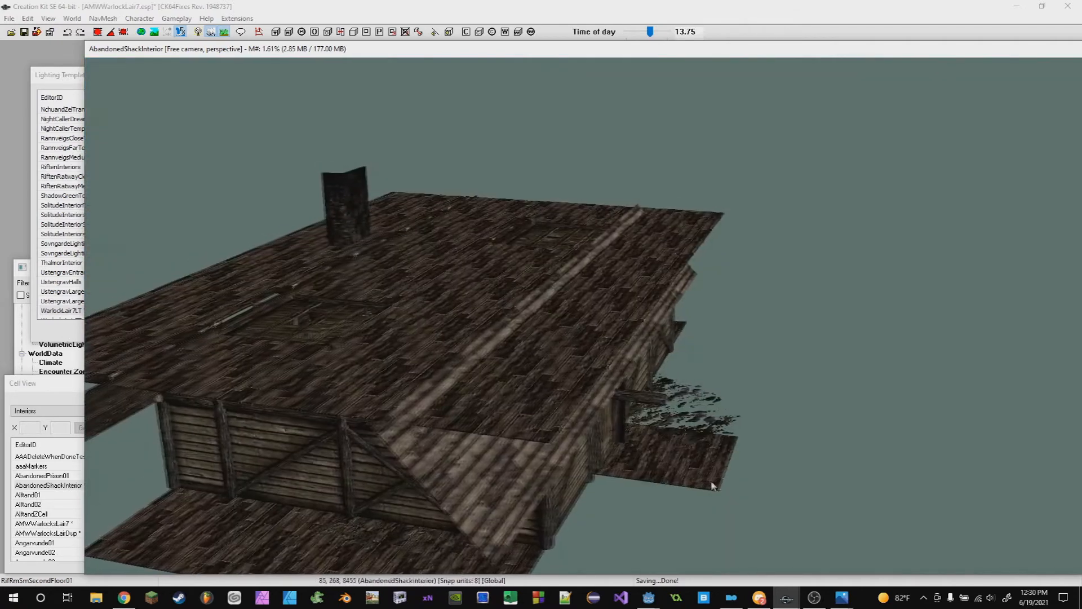
click(57, 78)
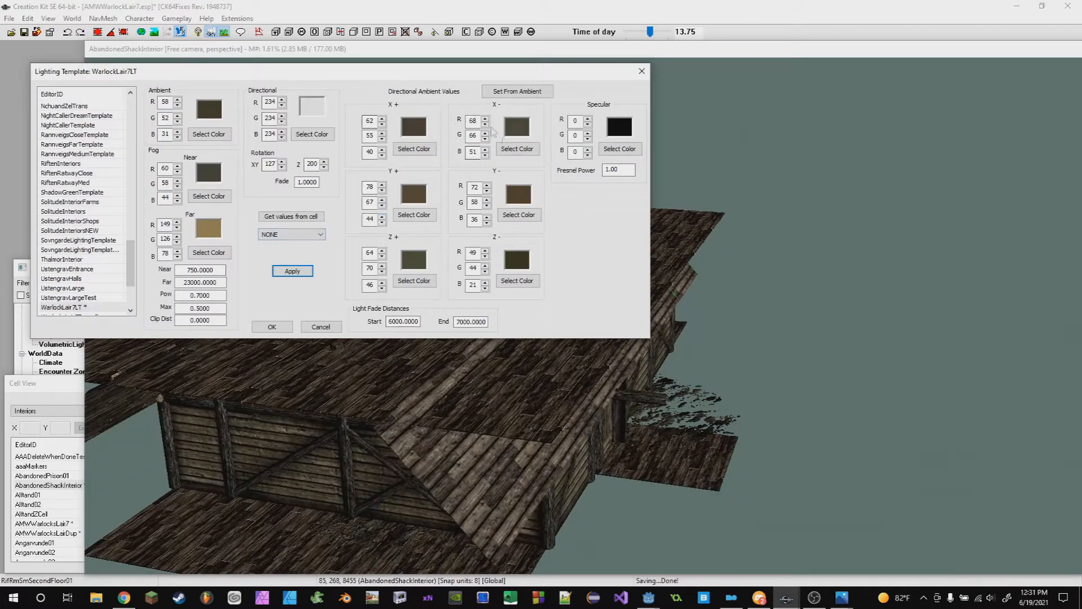
shift+middle_drag(665, 361, 534, 359)
scroll(533, 359, up, 10)
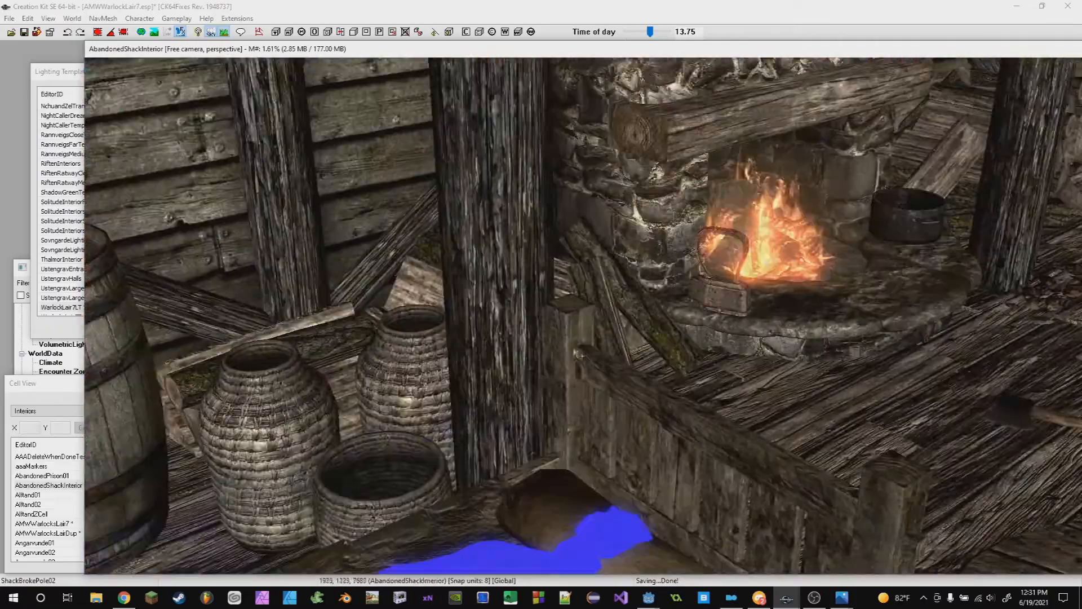
- Select a barrel inside the shack and move it out into open space
scroll(580, 354, down, 5)
shift+middle_drag(581, 354, 648, 338)
click(600, 380)
scroll(544, 309, down, 5)
click(541, 309)
scroll(537, 312, down, 5)
key(e)
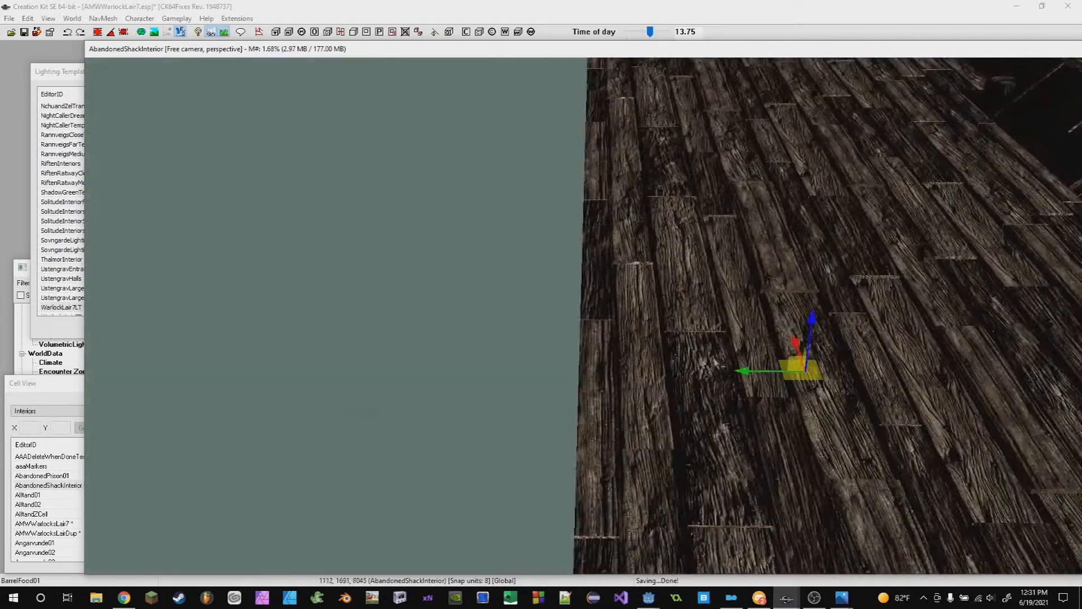
drag(739, 371, 248, 371)
middle_drag(248, 371, 777, 240)
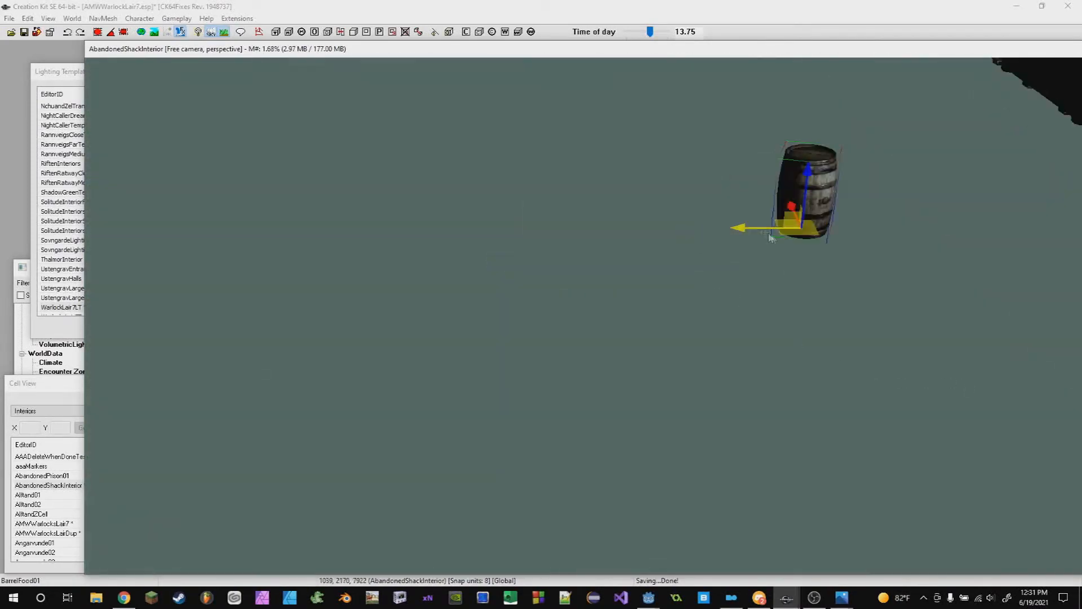
drag(742, 227, 327, 224)
- Set the directional light color to black and apply the template
click(50, 79)
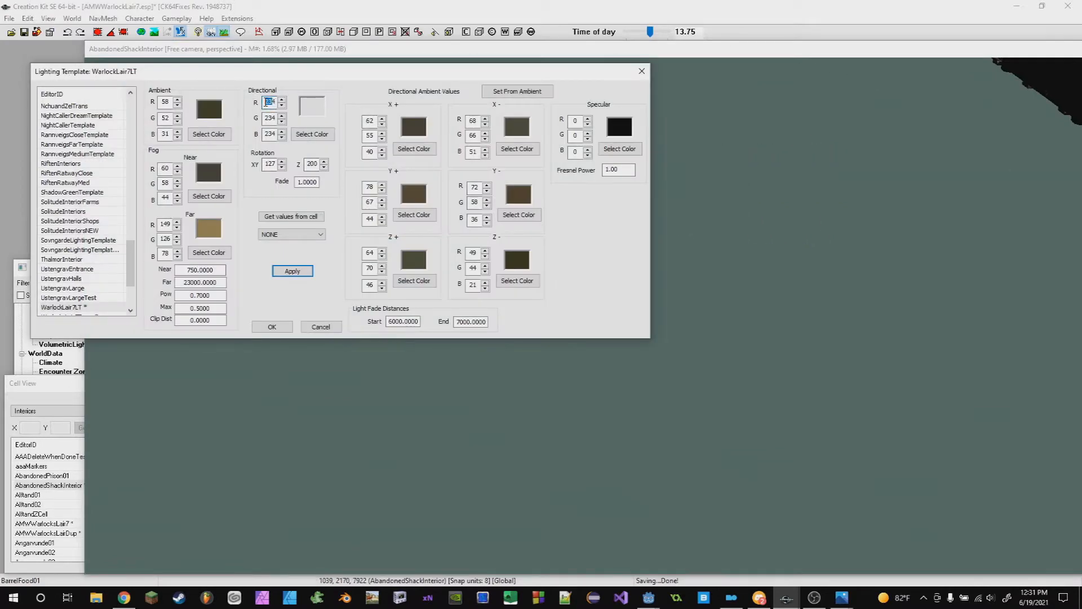
click(311, 134)
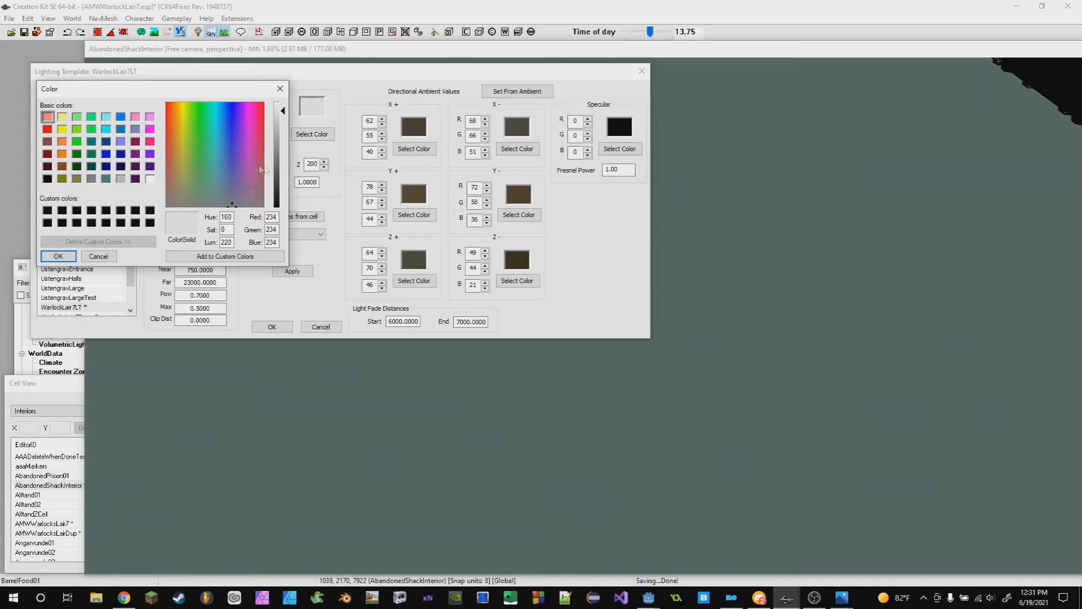
drag(281, 170, 284, 209)
click(58, 256)
click(293, 270)
- Set the X+ and X- directional ambient colors to black
click(679, 357)
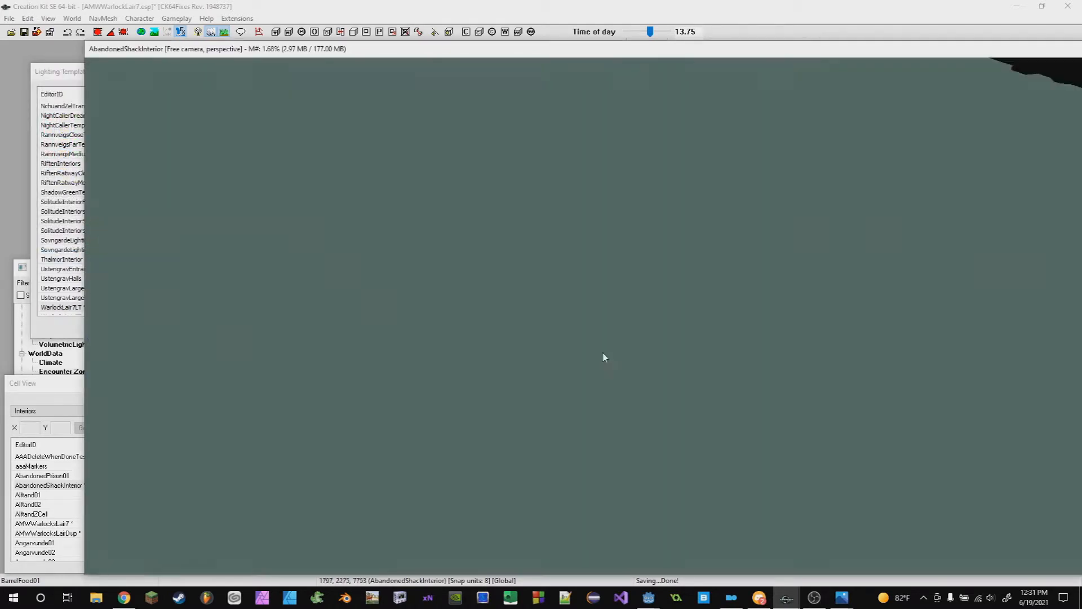
key(c)
scroll(613, 329, down, 3)
shift+middle_drag(613, 328, 626, 261)
scroll(617, 307, up, 5)
scroll(626, 262, up, 5)
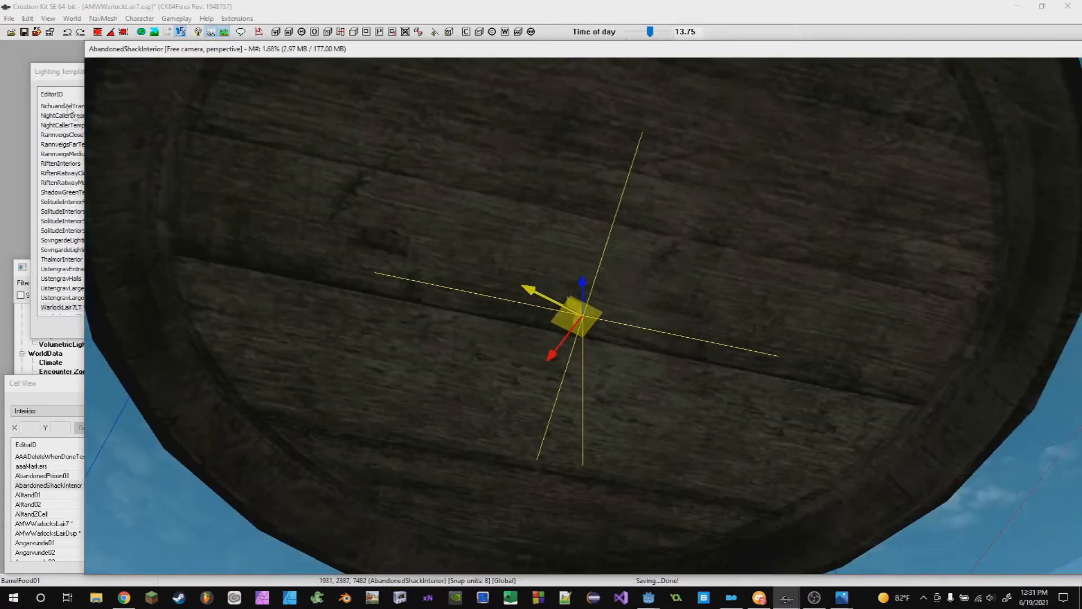
click(55, 80)
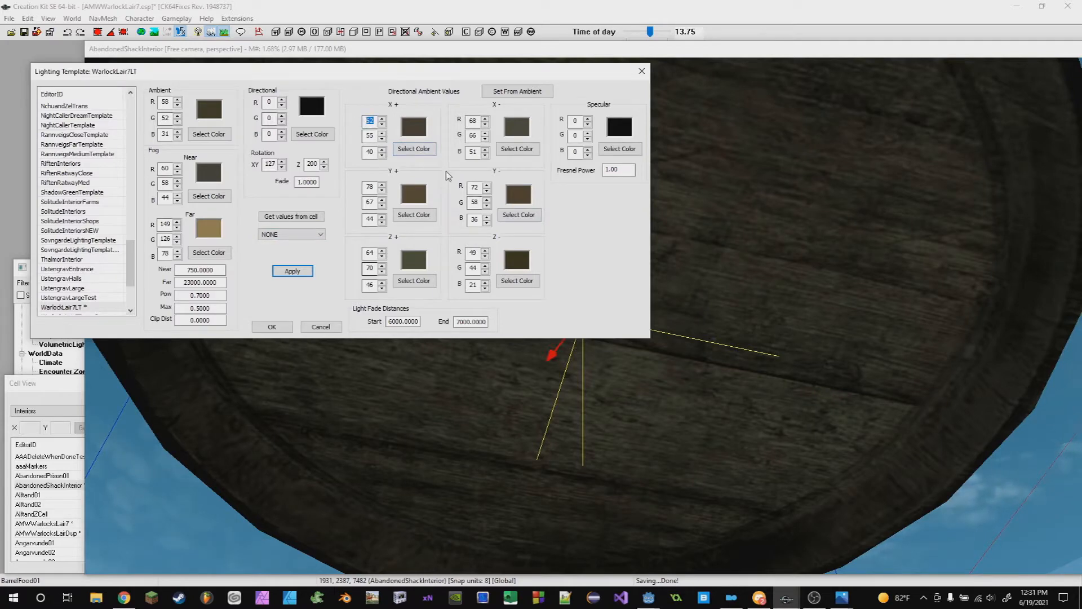
click(414, 149)
drag(283, 196, 283, 209)
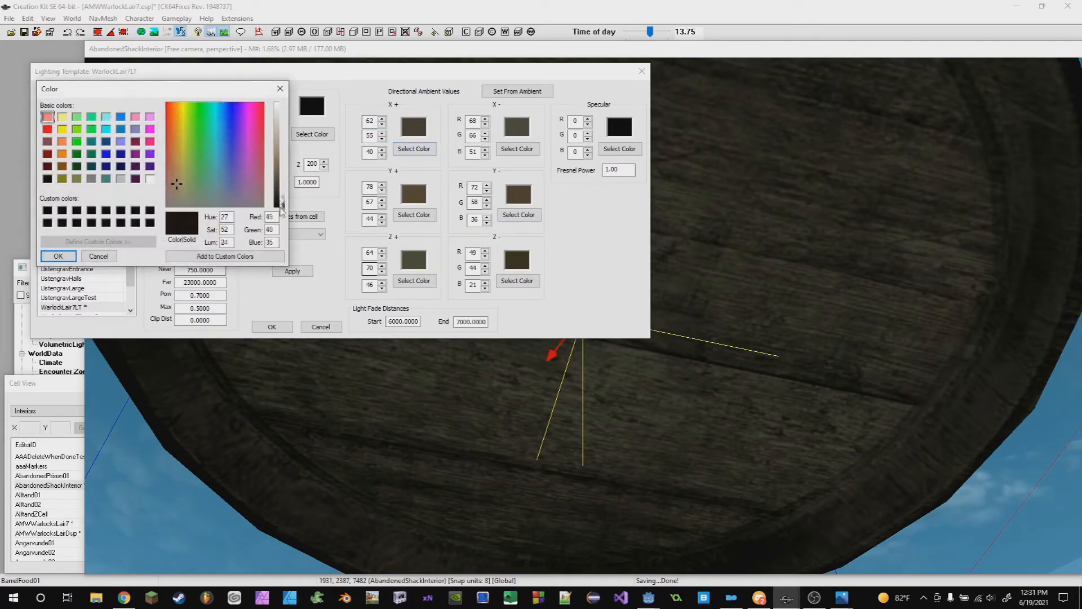
click(60, 256)
key(Return)
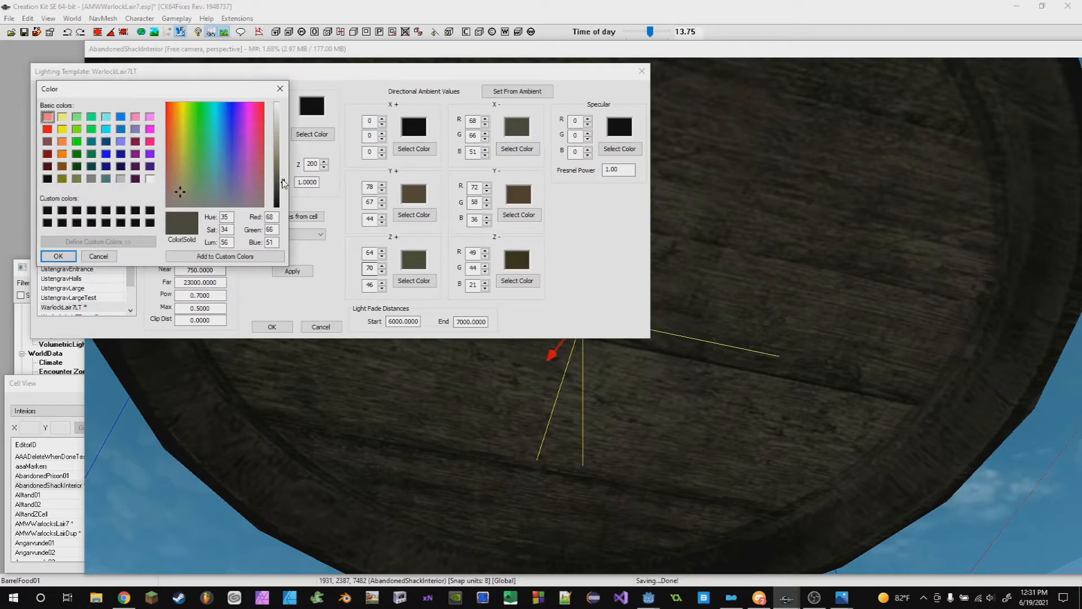
click(68, 252)
- Set the Y+ and Y- directional ambient colors to black
click(414, 215)
drag(282, 182, 282, 209)
click(58, 256)
click(519, 215)
click(58, 257)
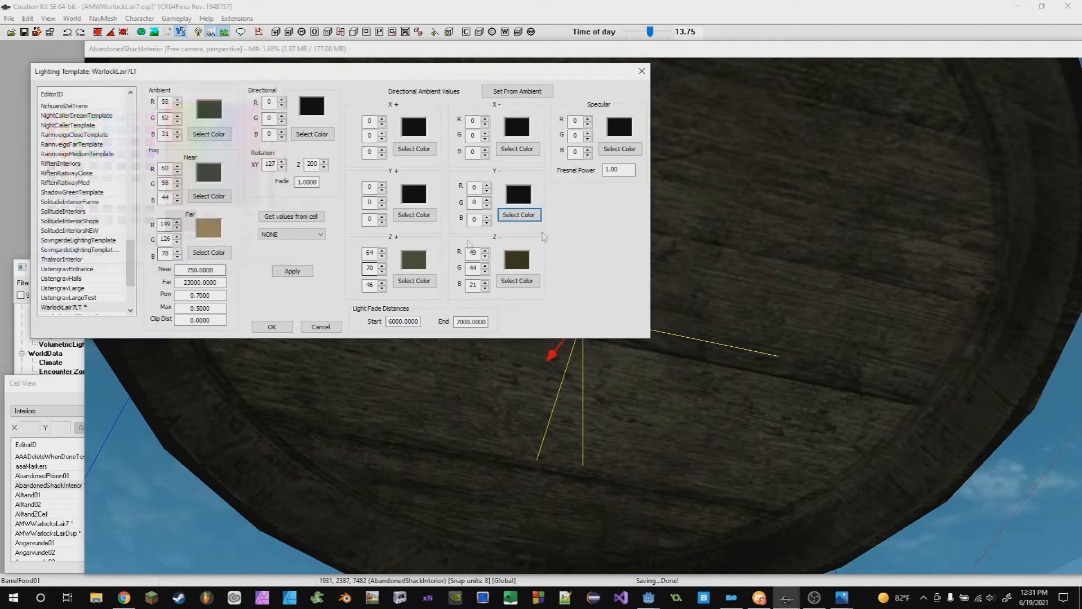
- Set the Z+ and Z- directional ambient colors to black and apply the template
click(414, 280)
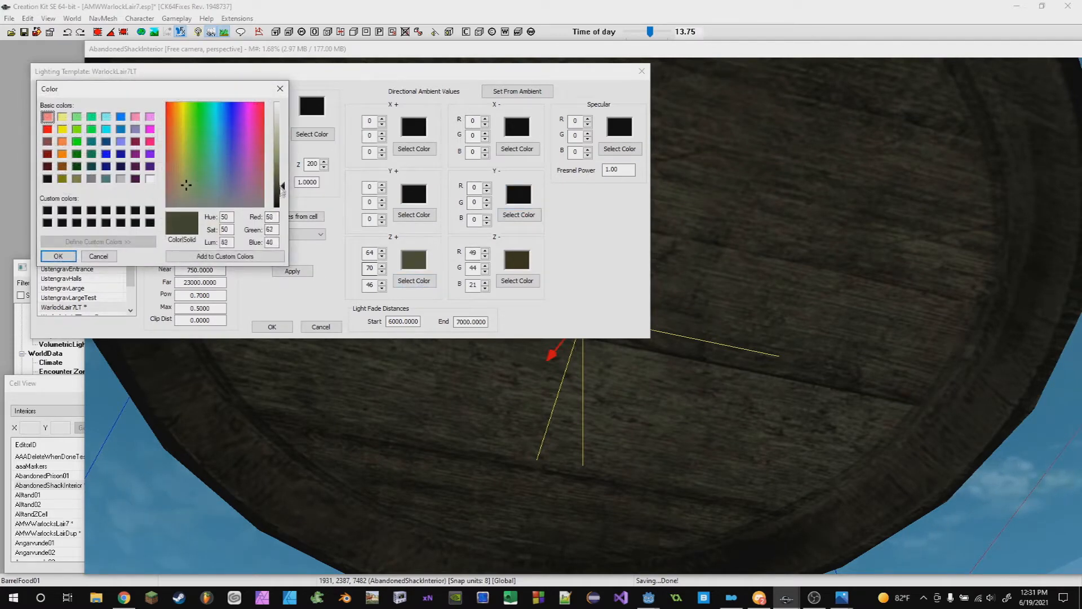
drag(282, 189, 283, 208)
click(58, 256)
click(517, 280)
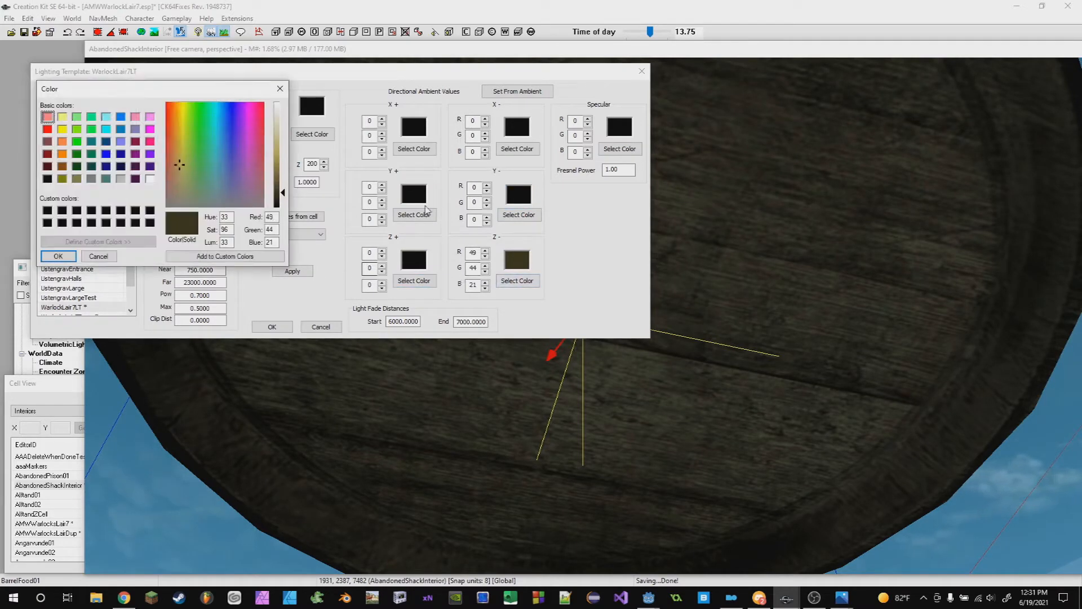
drag(288, 198, 286, 207)
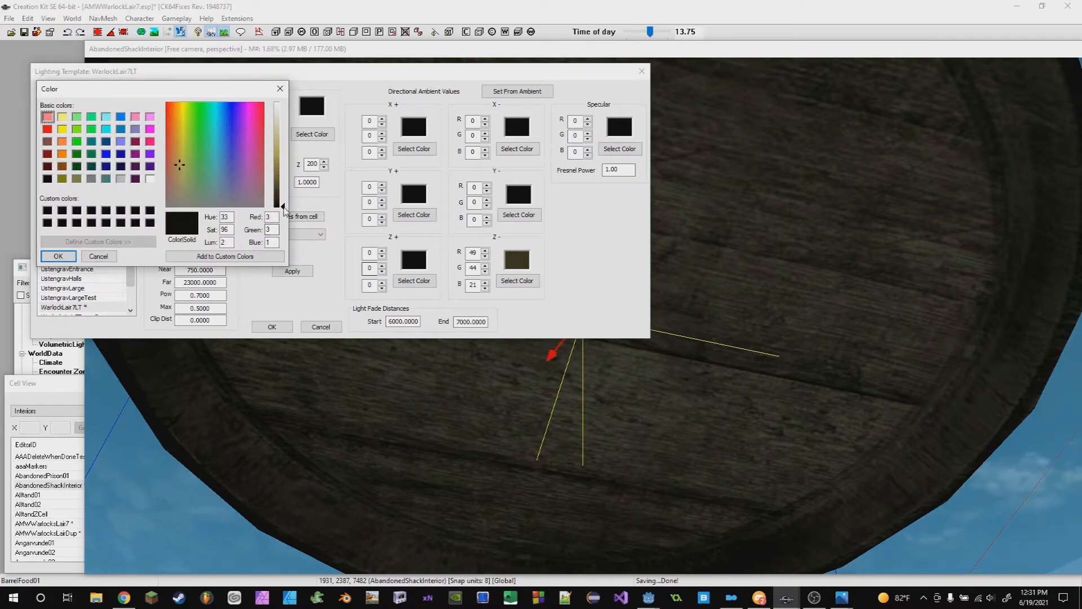
click(58, 256)
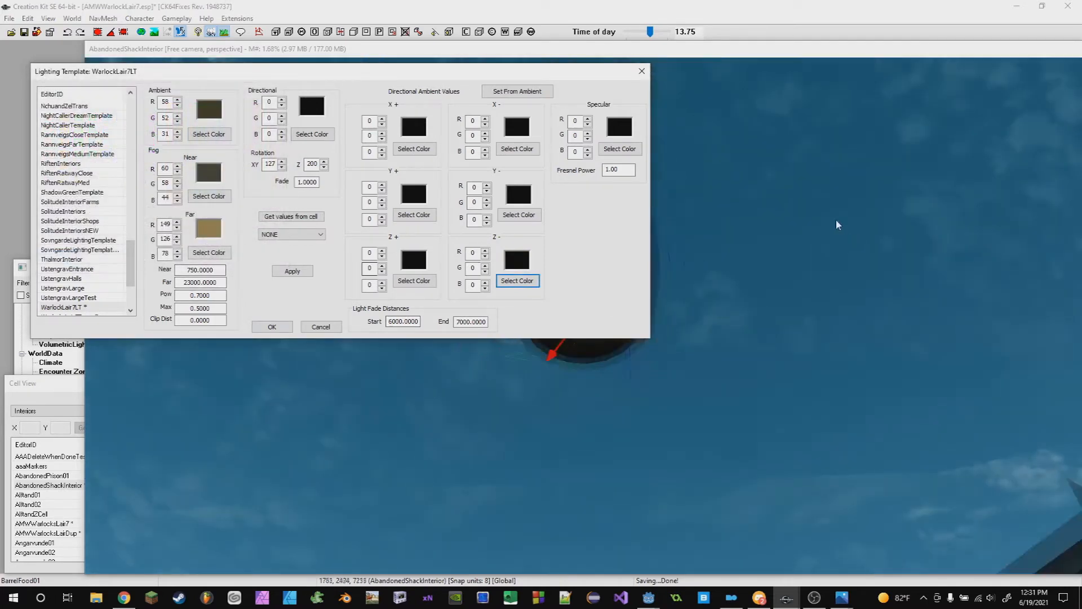
scroll(811, 302, up, 4)
scroll(805, 358, down, 4)
shift+middle_drag(825, 357, 788, 414)
click(292, 271)
- Examine the darkened barrel and move the lighting template window lower
mouse_move(838, 343)
shift+middle_down()
mouse_move(838, 322)
mouse_move(833, 343)
shift+middle_up()
click(873, 364)
key(c)
shift+middle_drag(678, 271, 667, 218)
scroll(662, 319, down, 5)
scroll(648, 333, up, 4)
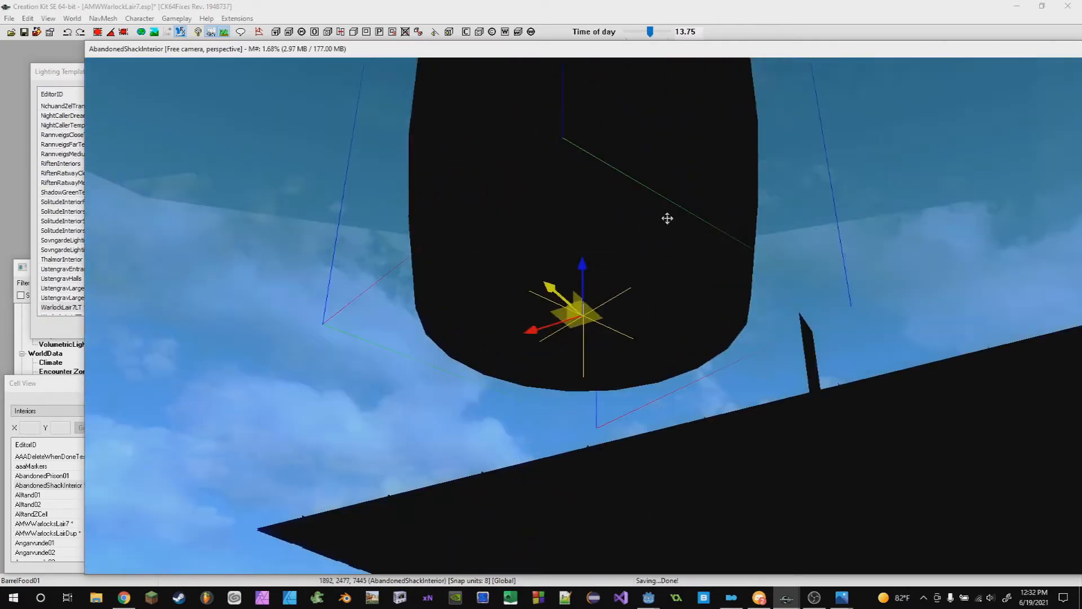
click(60, 78)
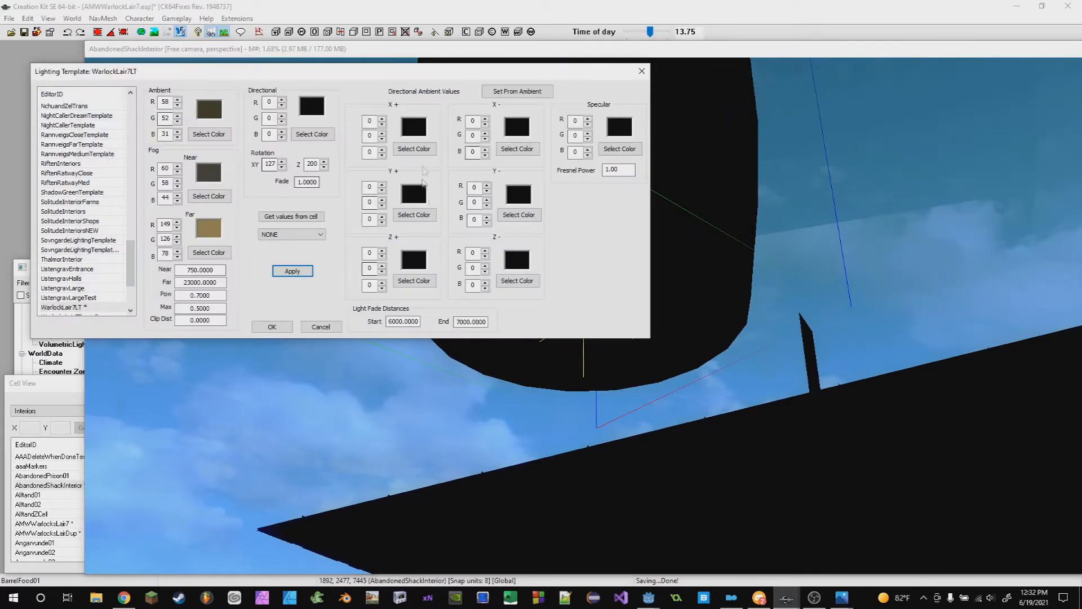
scroll(789, 293, up, 3)
scroll(789, 295, down, 4)
drag(404, 79, 381, 338)
click(608, 83)
shift+middle_drag(608, 84, 648, 353)
click(23, 334)
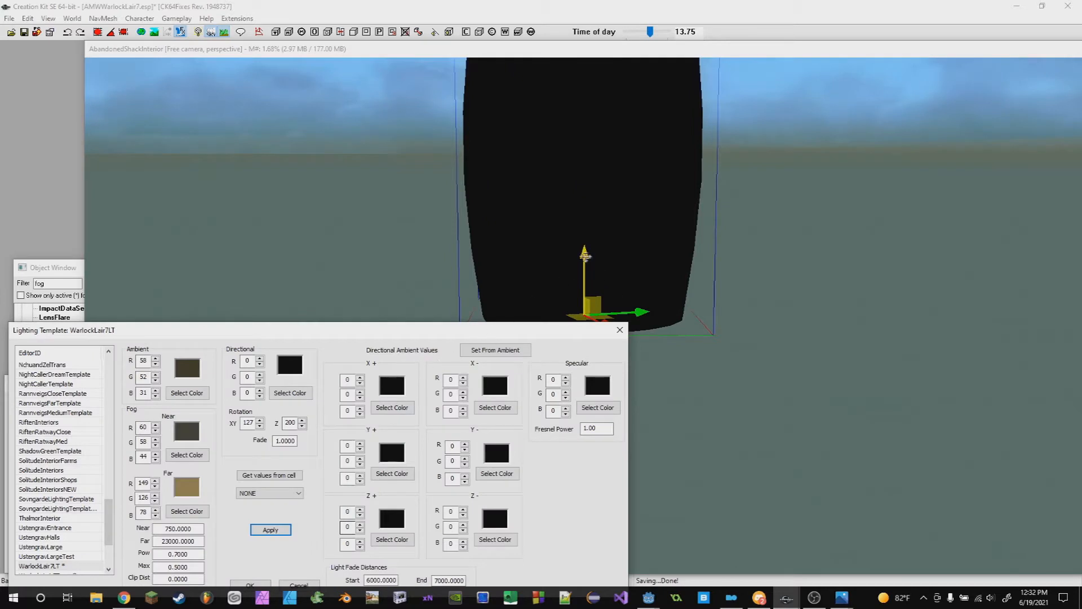
- Inspect the barrel against the sky from several angles
click(836, 276)
click(577, 280)
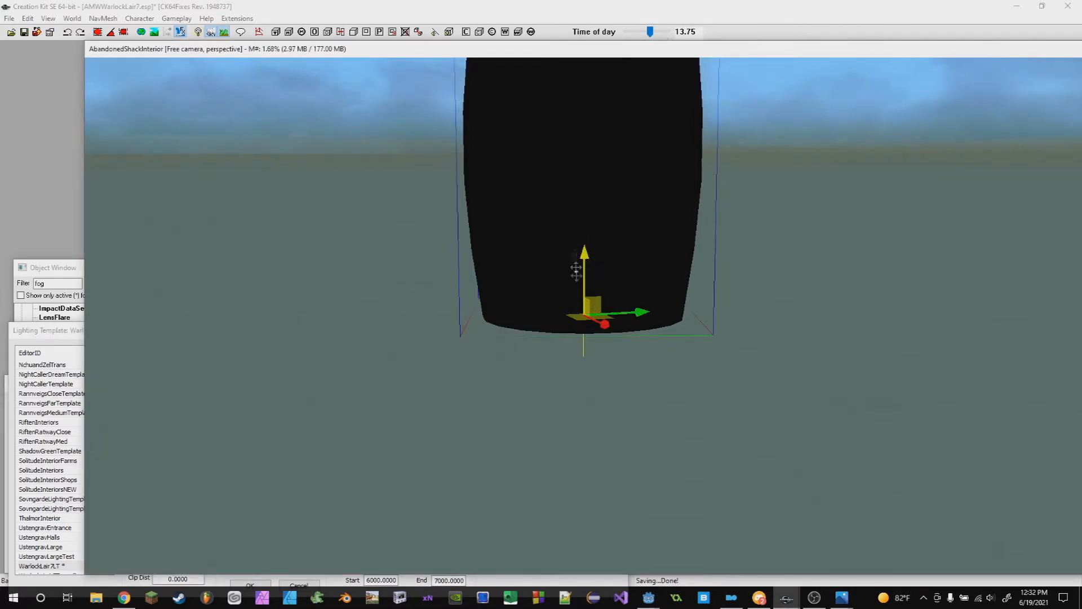
drag(580, 249, 581, 199)
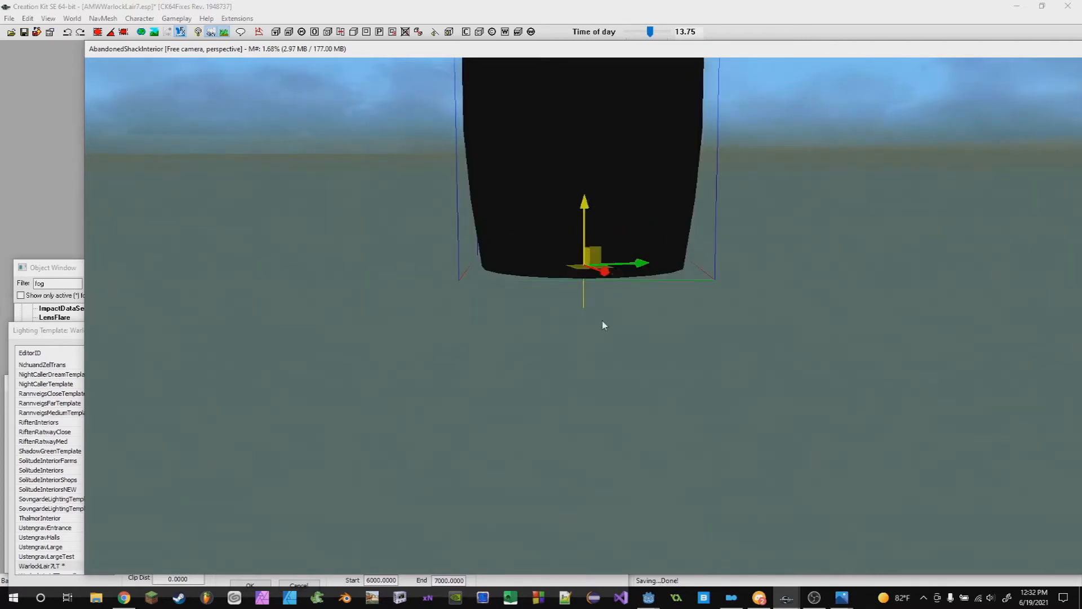
click(48, 339)
drag(396, 330, 391, 258)
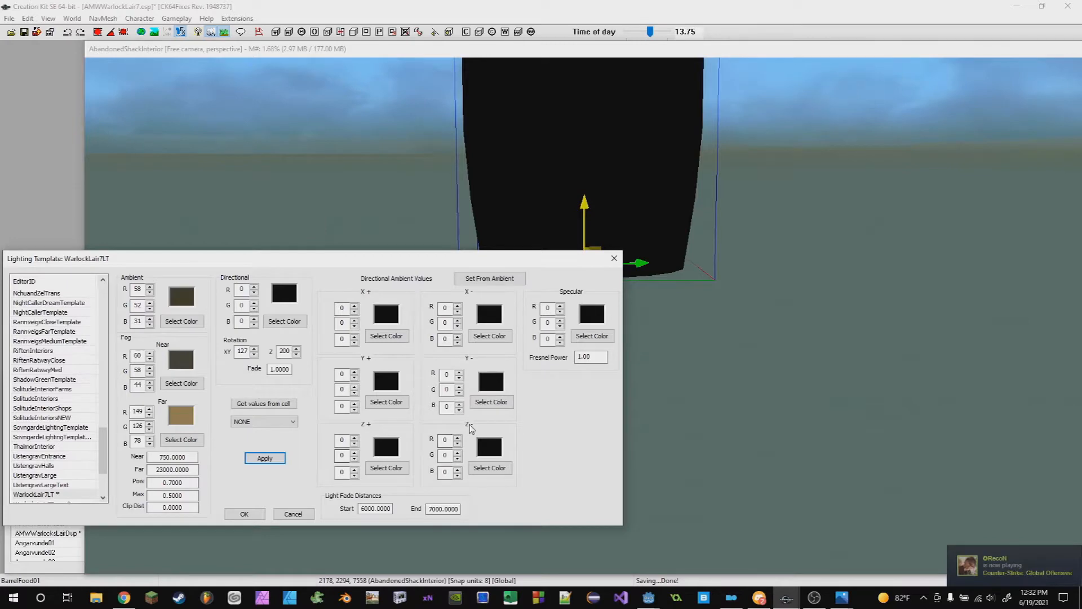
scroll(817, 394, down, 2)
shift+middle_drag(811, 409, 615, 242)
click(582, 51)
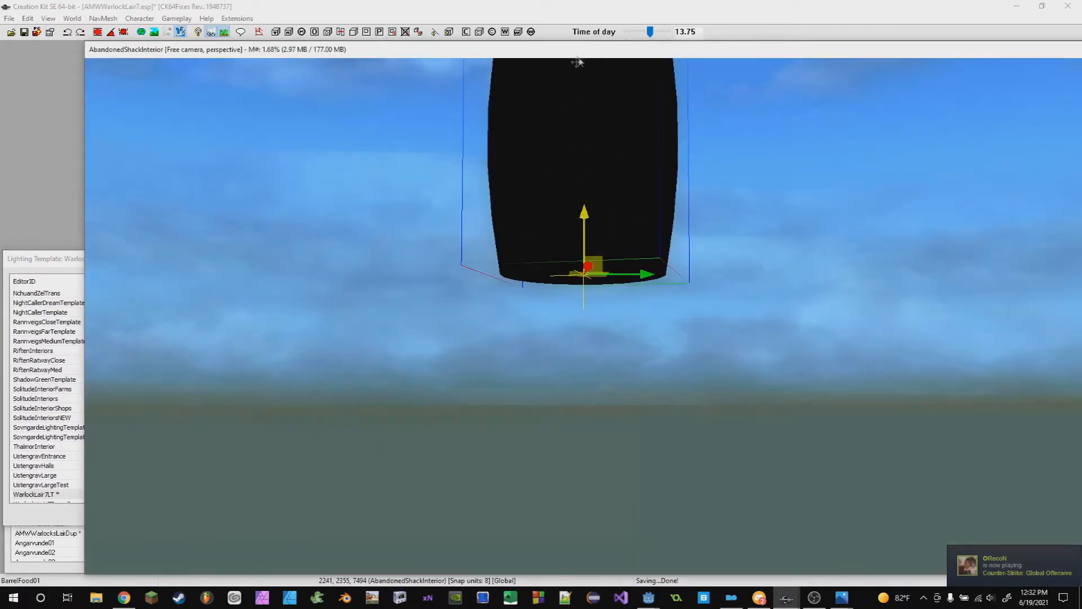
shift+middle_drag(615, 274, 583, 362)
shift+middle_drag(595, 287, 573, 377)
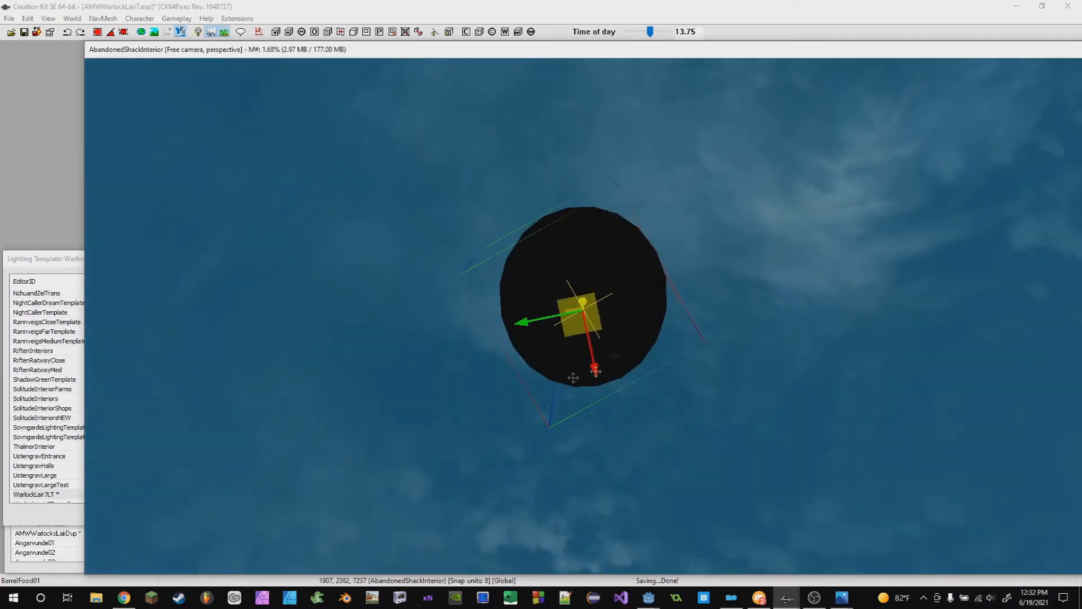
shift+middle_drag(757, 348, 625, 379)
- Try to change the X+ directional ambient color and apply the template
click(52, 257)
click(387, 337)
drag(225, 342, 178, 303)
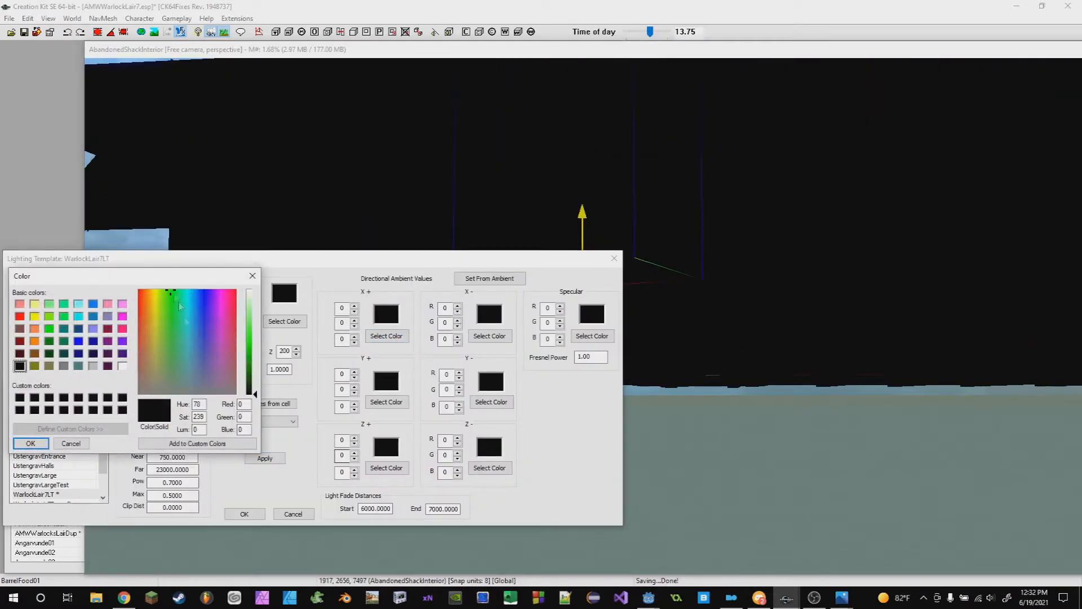
click(43, 445)
click(265, 458)
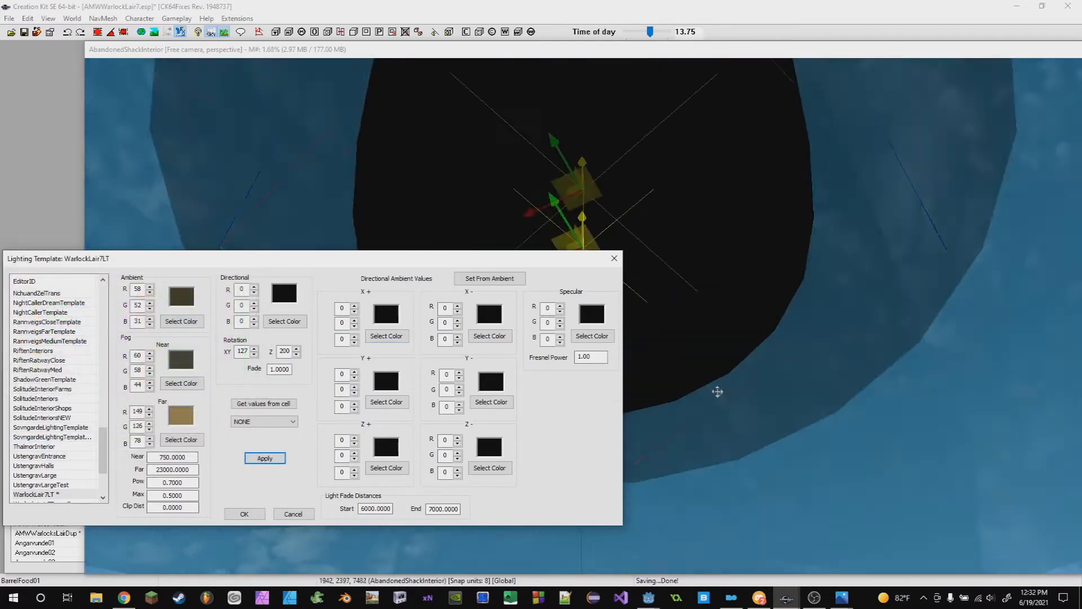
- Set the X+ directional ambient color to bright green (151, 249, 62) and apply the template
scroll(717, 389, up, 2)
click(382, 338)
drag(211, 363, 164, 300)
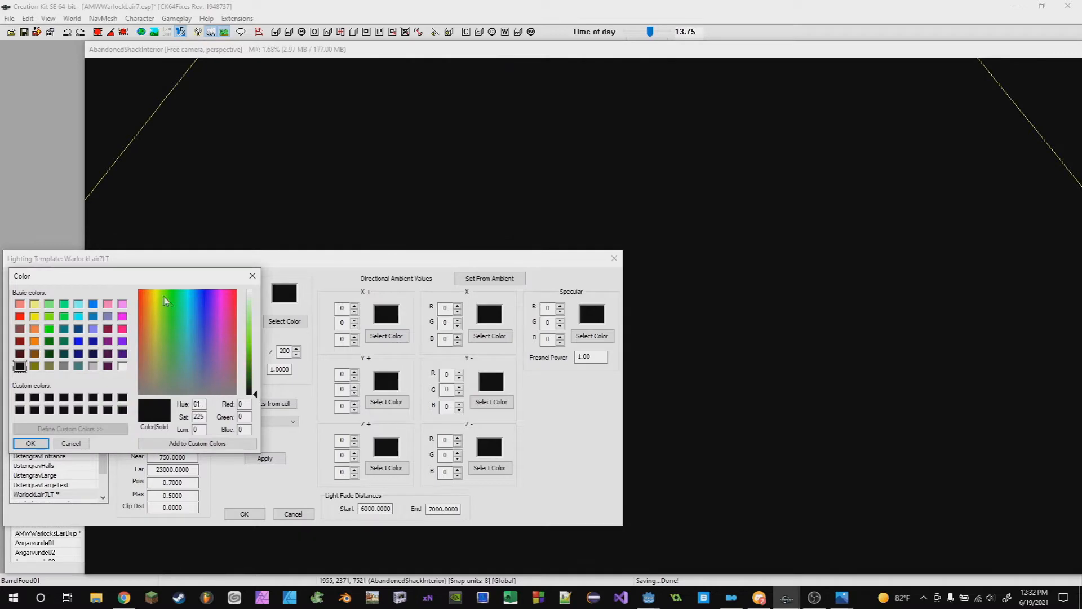
drag(246, 400, 258, 333)
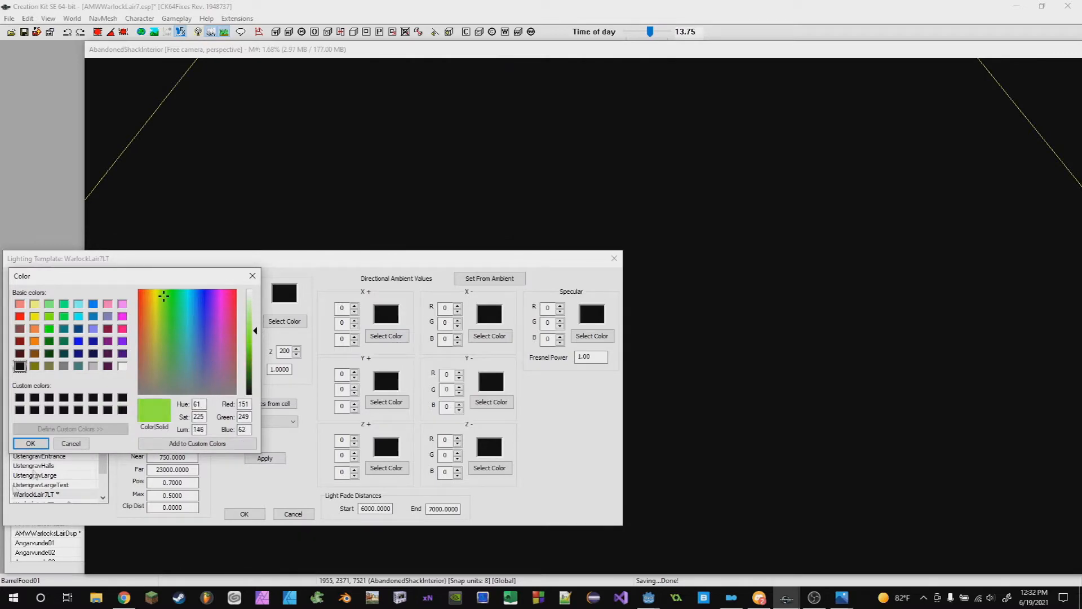
click(46, 443)
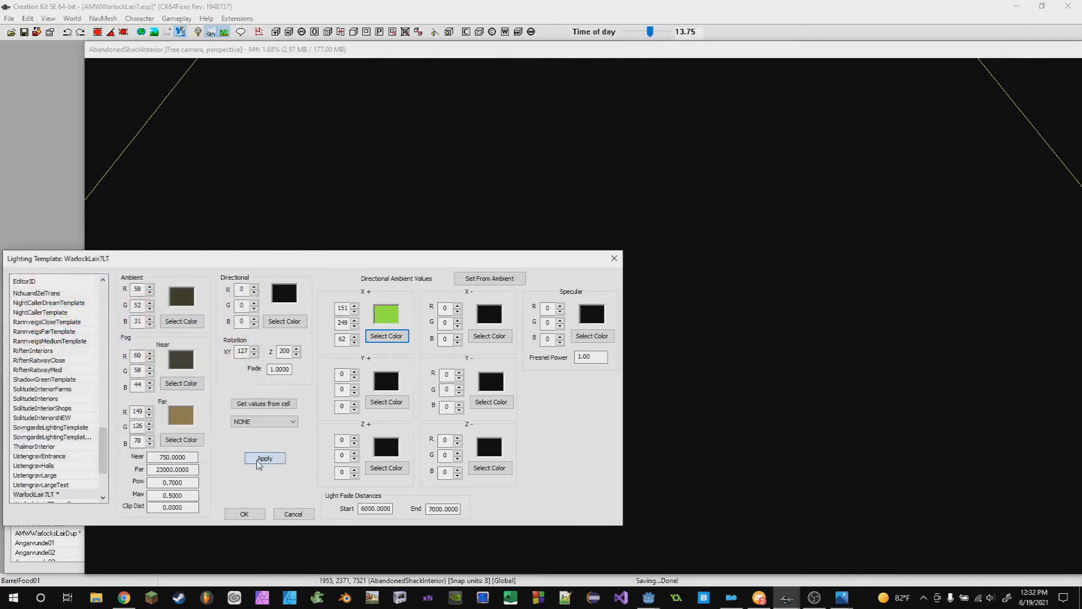
click(262, 458)
- Orbit and focus the view on the barrel, then bring the lighting template window forward
click(787, 389)
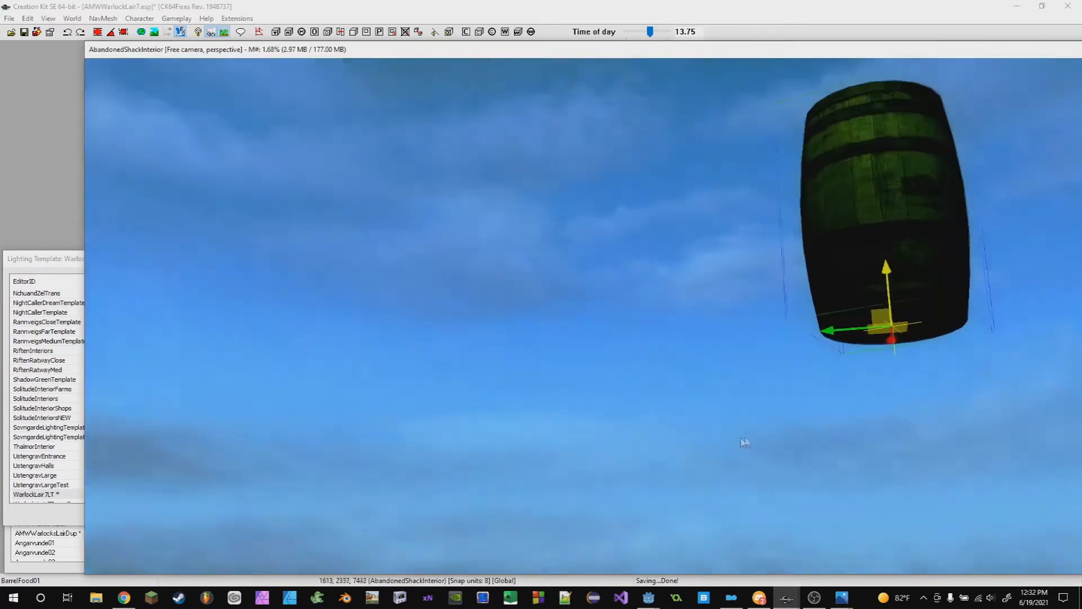
shift+middle_drag(744, 442, 451, 445)
key(shift+f)
click(68, 264)
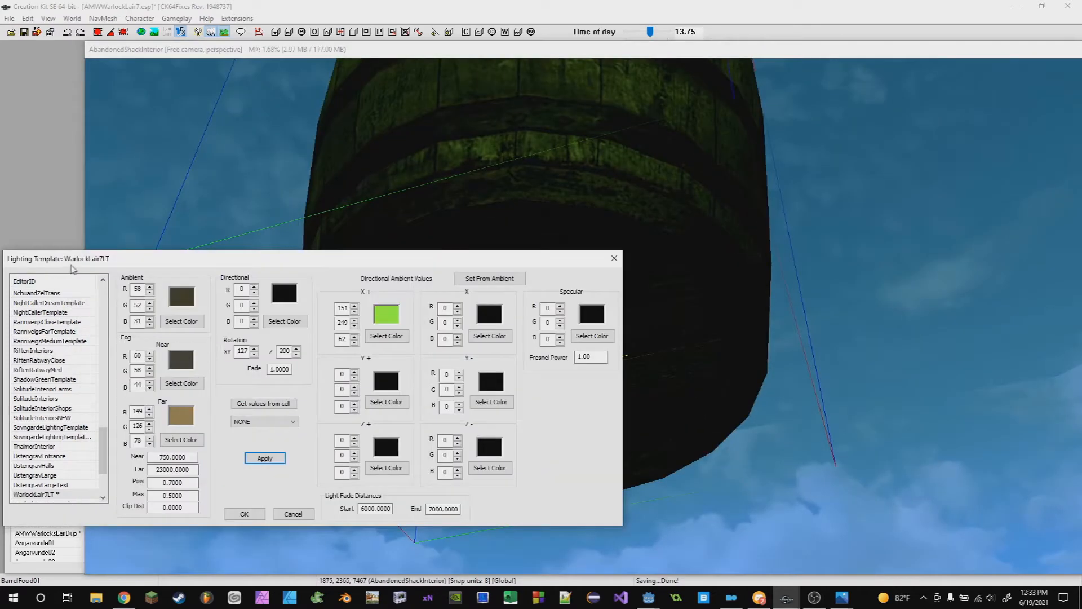
- Reset the X+ color to black, set the Z+ color to green (45, 243, 39), and apply the template
click(386, 332)
drag(248, 330, 247, 401)
click(31, 444)
click(386, 467)
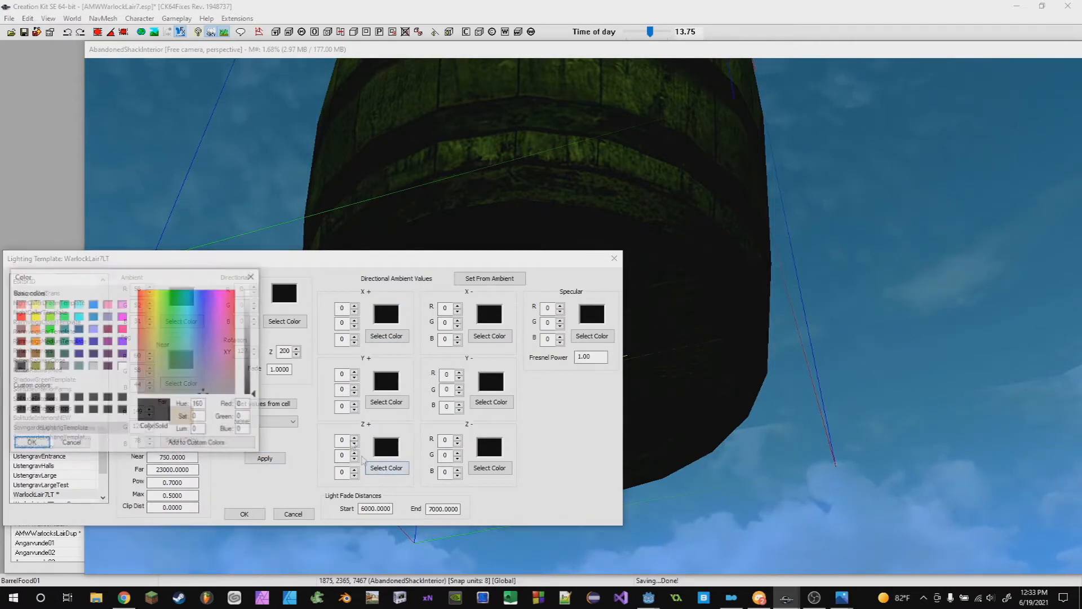
click(174, 304)
drag(251, 369, 254, 344)
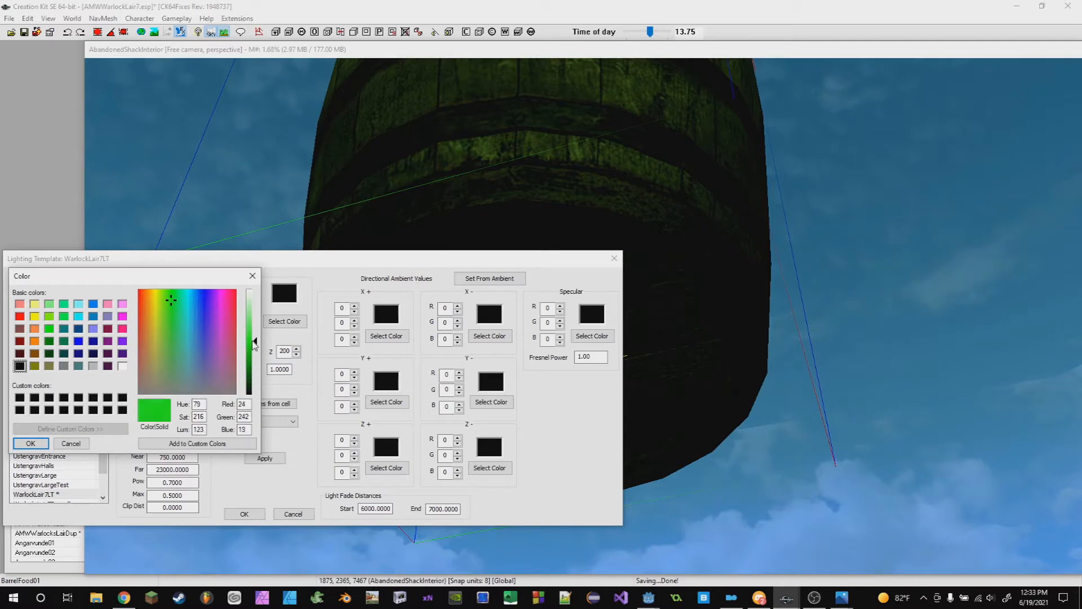
click(37, 443)
click(265, 458)
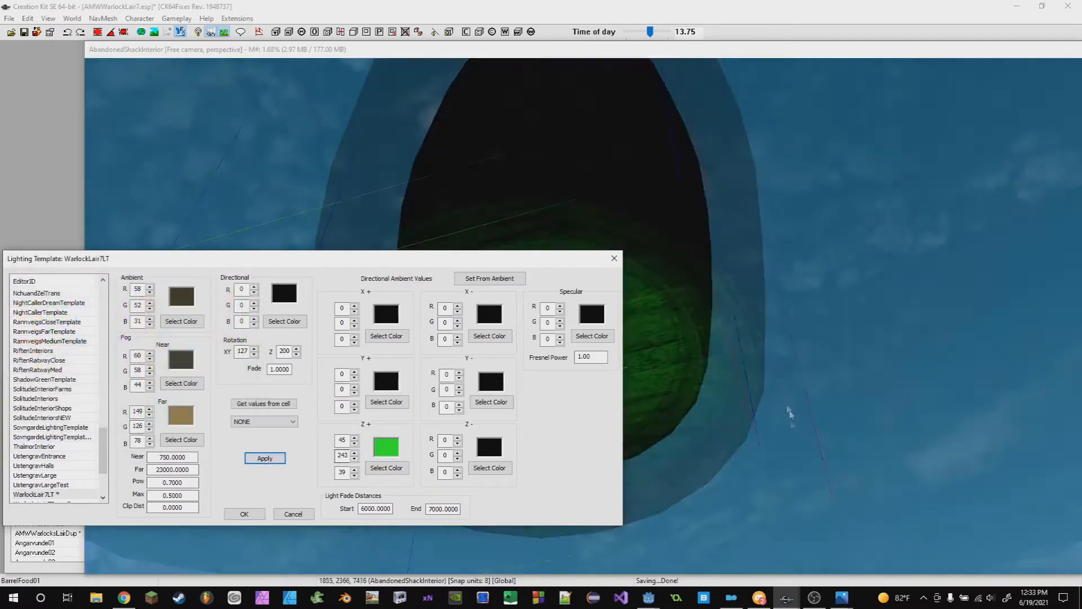
- Inspect the barrel from above and below under the current lighting
middle_drag(786, 441, 771, 390)
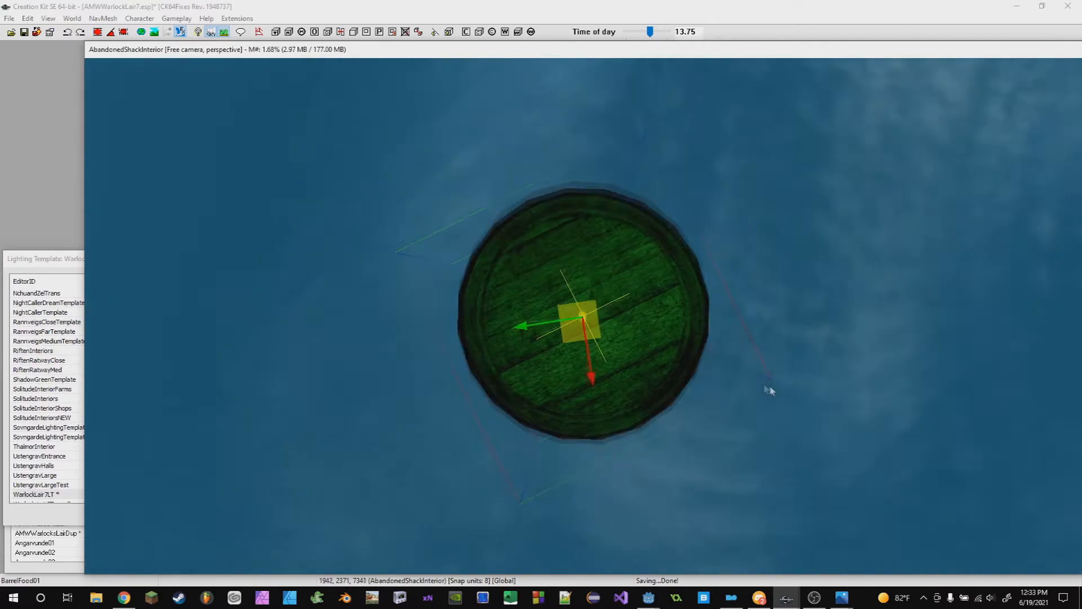
scroll(668, 388, up, 3)
scroll(668, 388, down, 2)
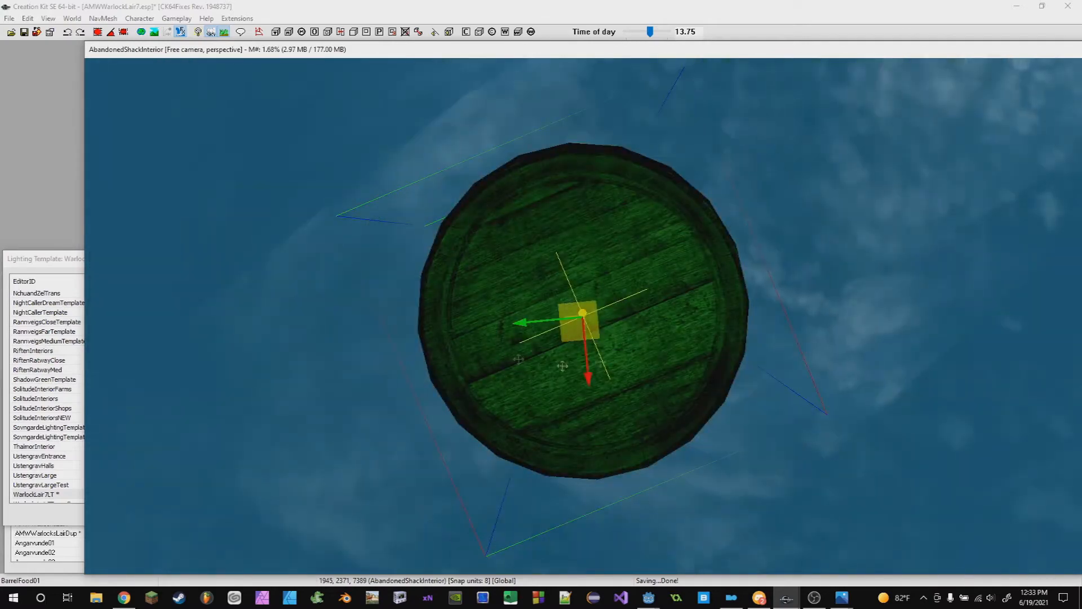
shift+middle_drag(563, 366, 713, 419)
scroll(641, 466, down, 4)
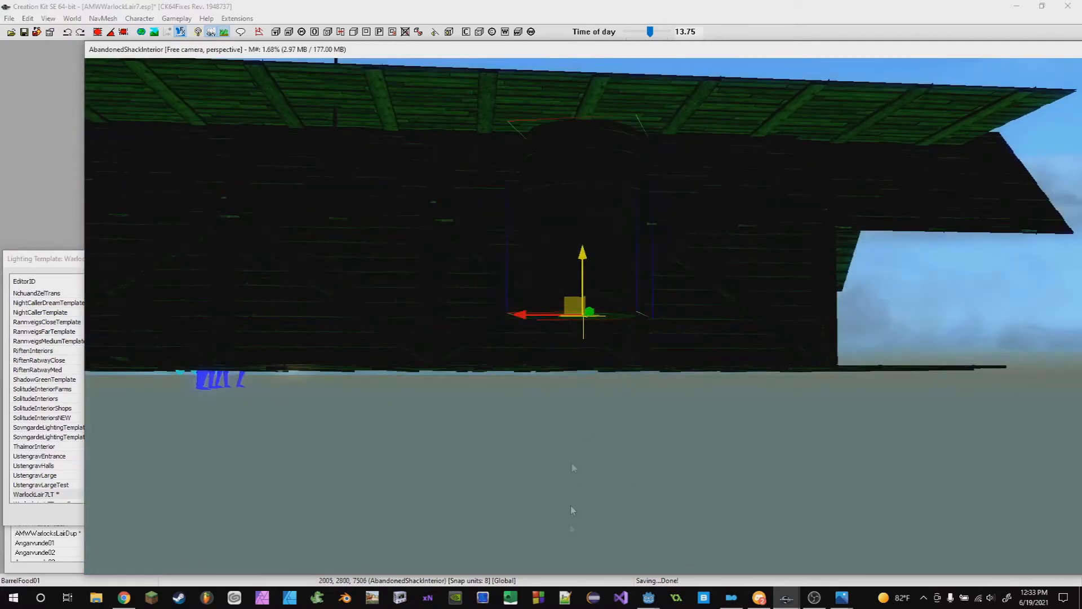
shift+middle_drag(613, 112, 191, 306)
click(584, 248)
click(588, 259)
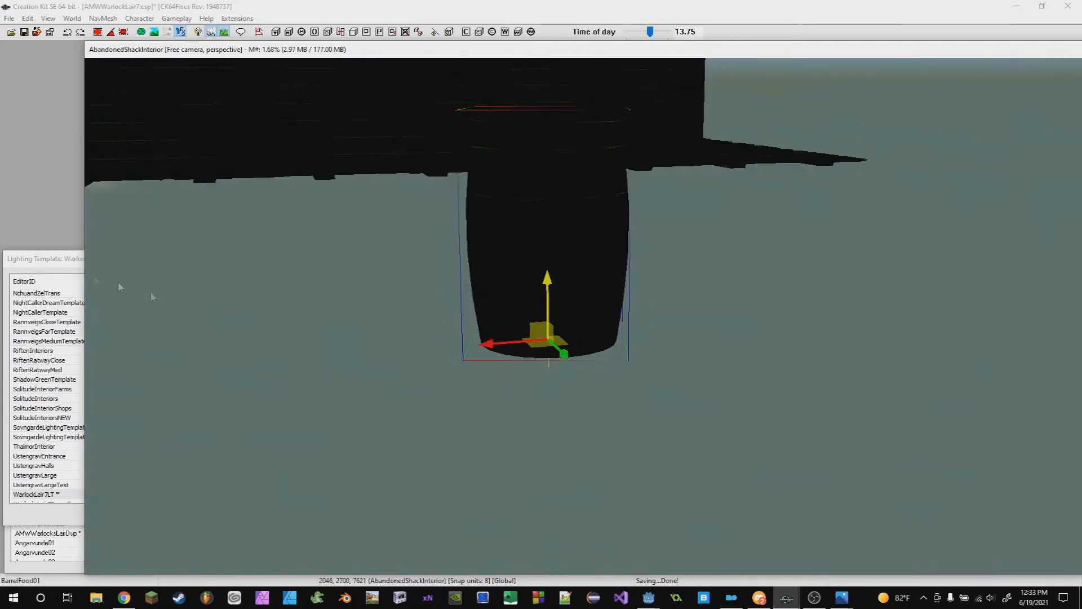
- Set the Z- directional ambient color to pink (245, 33, 224) and apply the template
click(30, 262)
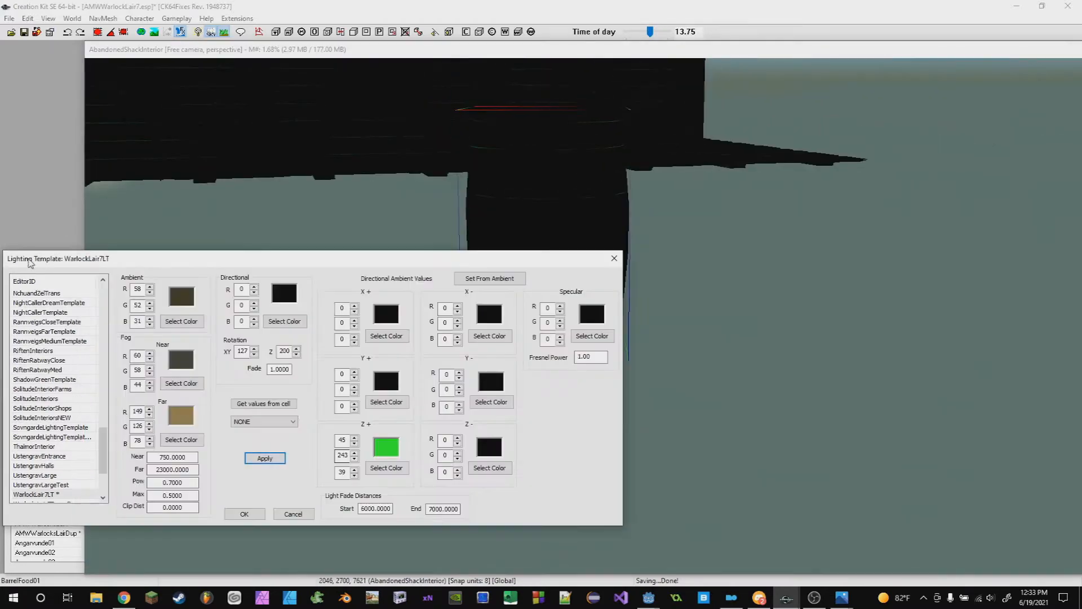
click(489, 467)
drag(175, 361, 235, 297)
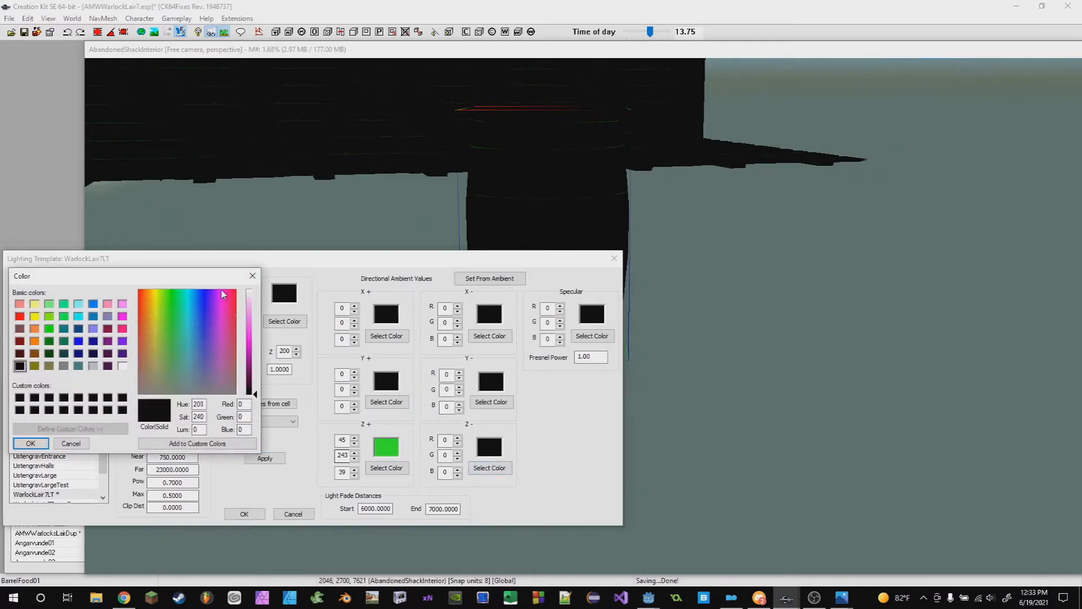
drag(254, 345, 254, 340)
click(44, 443)
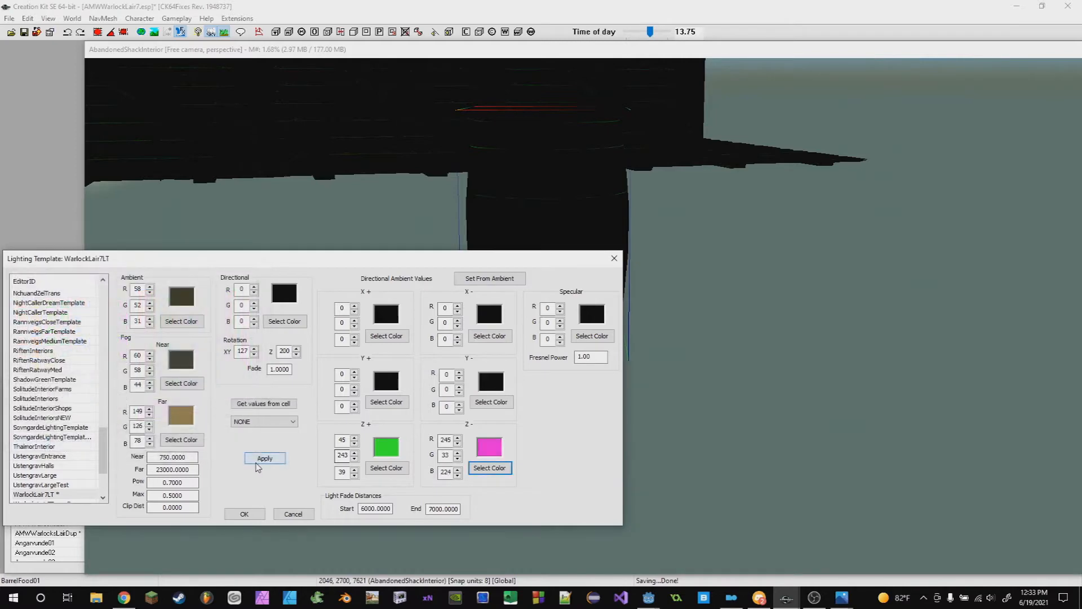
click(262, 461)
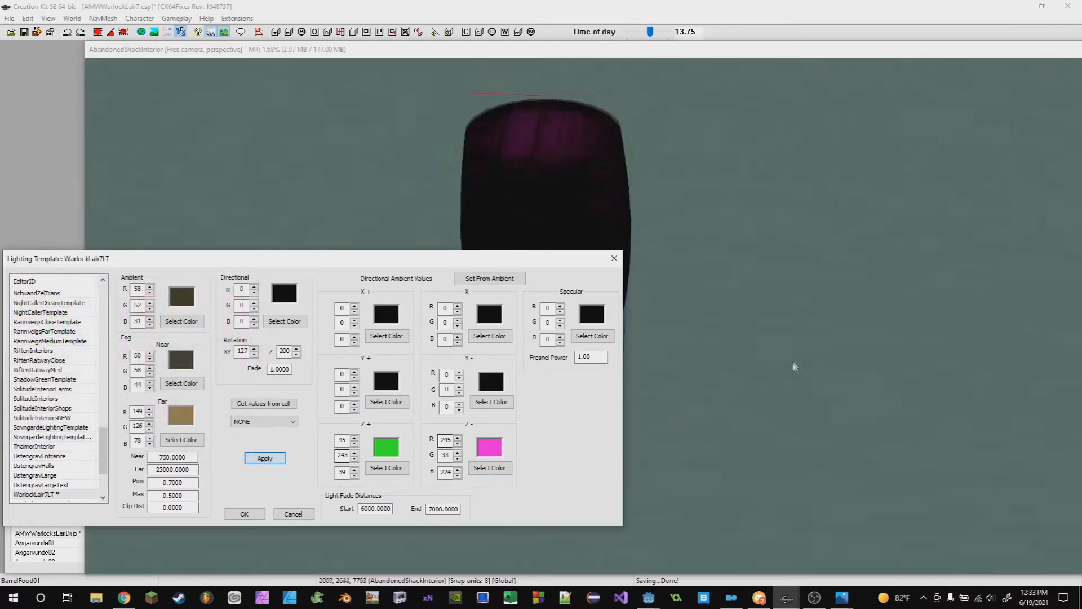
- Examine the barrel's lighting from several angles around and beneath it
click(671, 321)
shift+middle_drag(655, 327, 610, 335)
scroll(602, 331, up, 3)
scroll(610, 335, up, 3)
scroll(669, 355, down, 3)
shift+middle_drag(669, 355, 799, 326)
scroll(732, 351, down, 3)
click(63, 261)
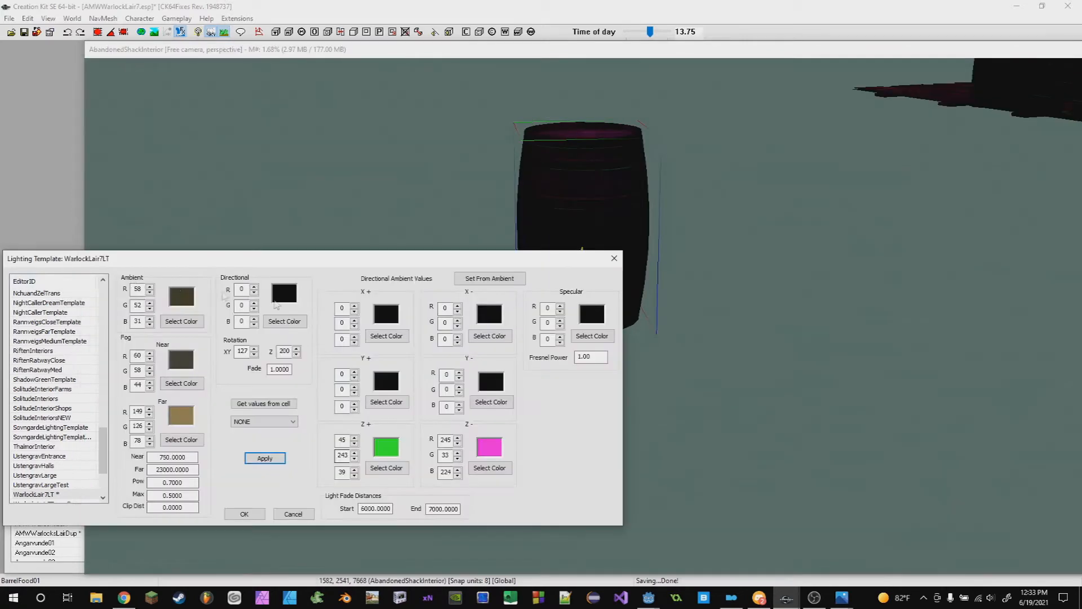
drag(644, 309, 727, 321)
shift+middle_drag(727, 321, 800, 324)
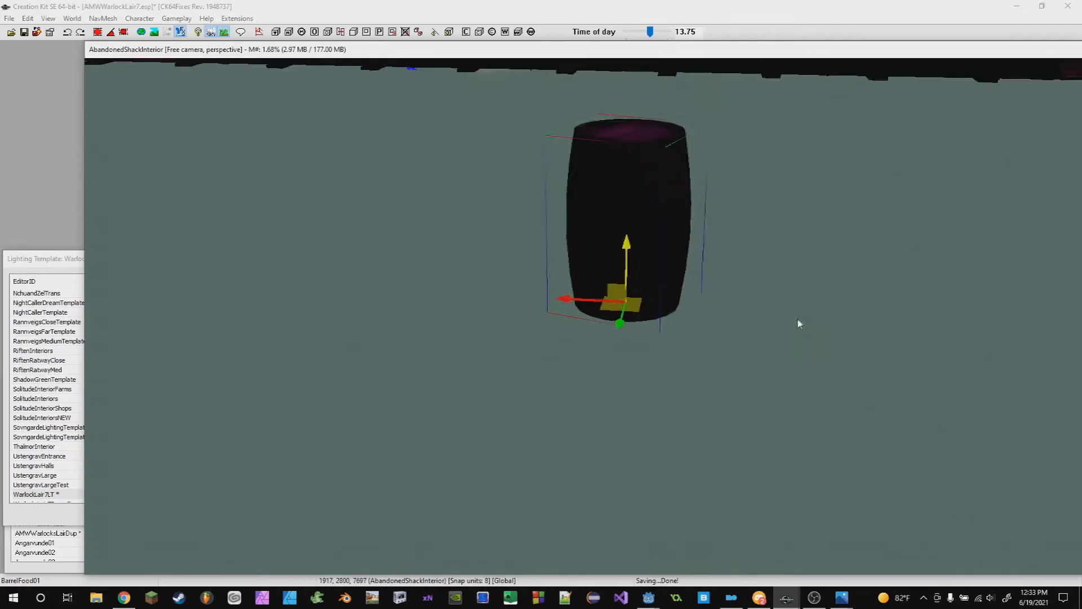
scroll(581, 337, up, 3)
shift+middle_drag(581, 337, 608, 251)
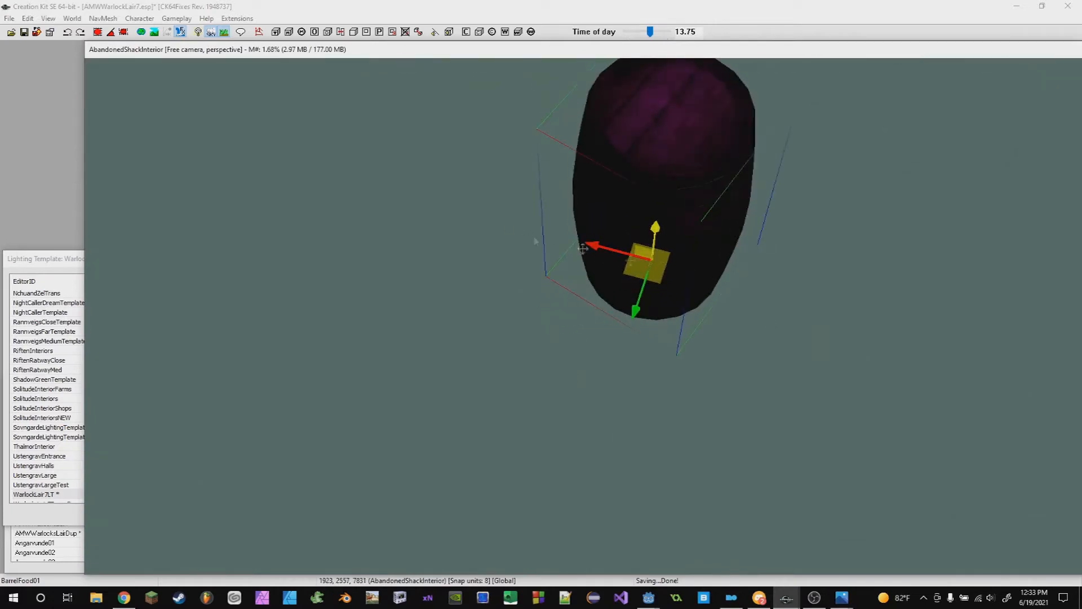
shift+middle_drag(851, 275, 773, 238)
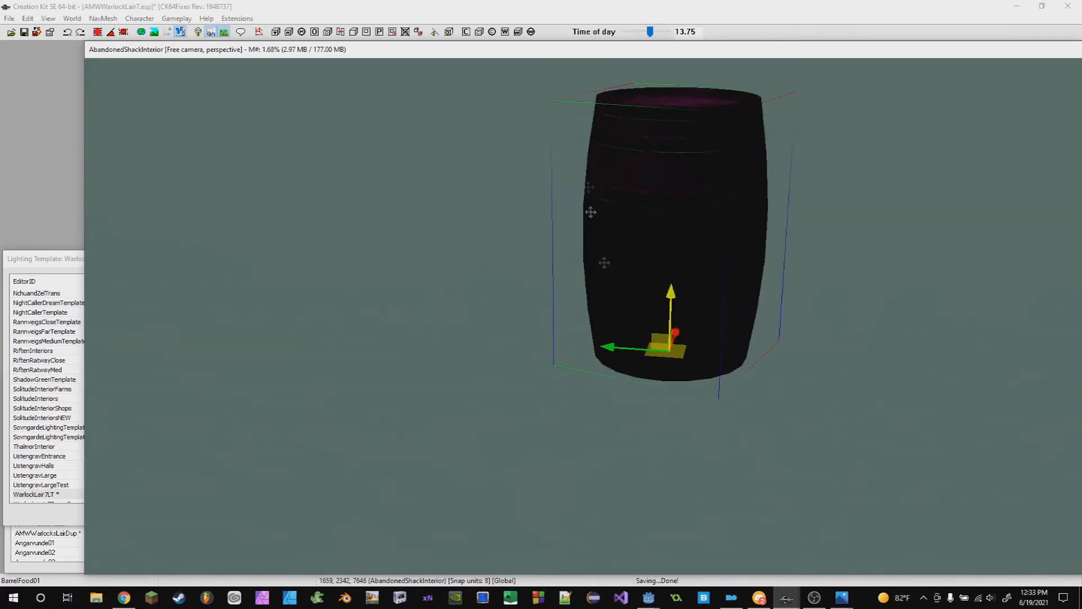
shift+middle_drag(684, 185, 643, 122)
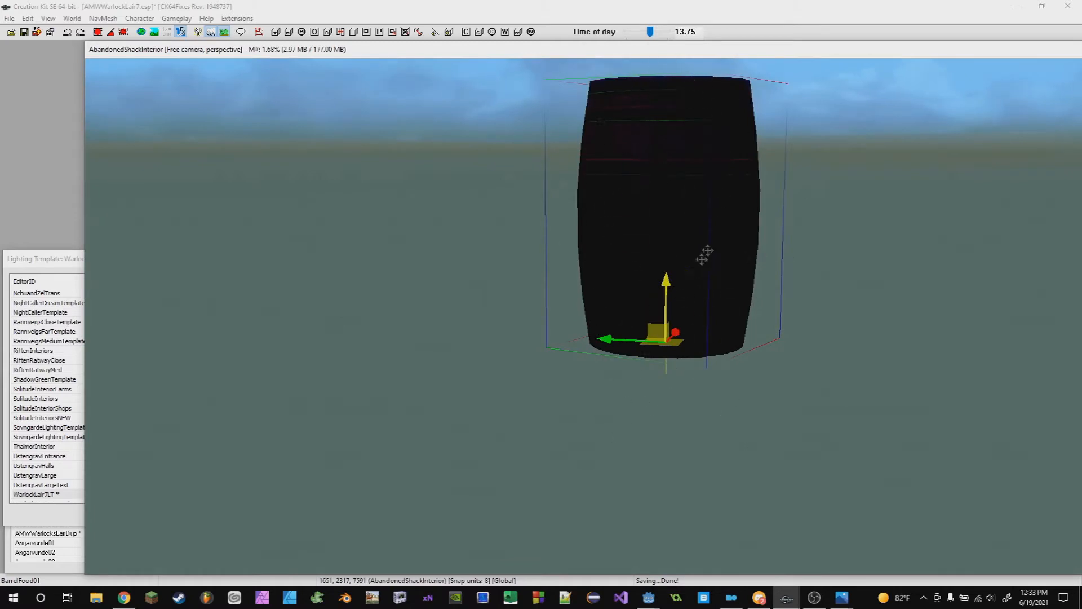
shift+middle_drag(705, 255, 893, 228)
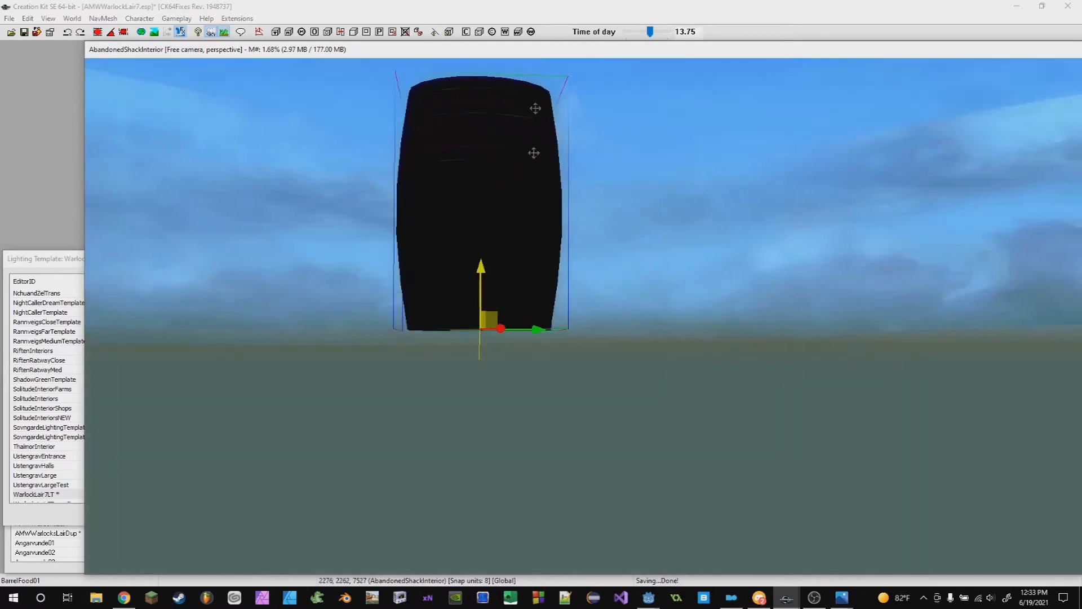
shift+middle_drag(521, 360, 328, 283)
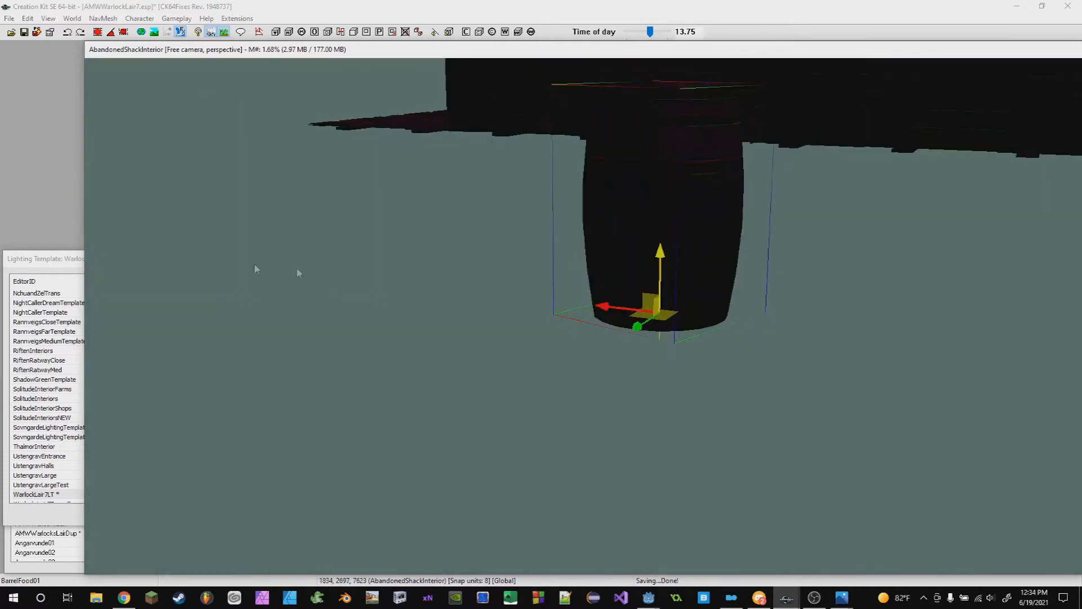
click(59, 262)
click(386, 401)
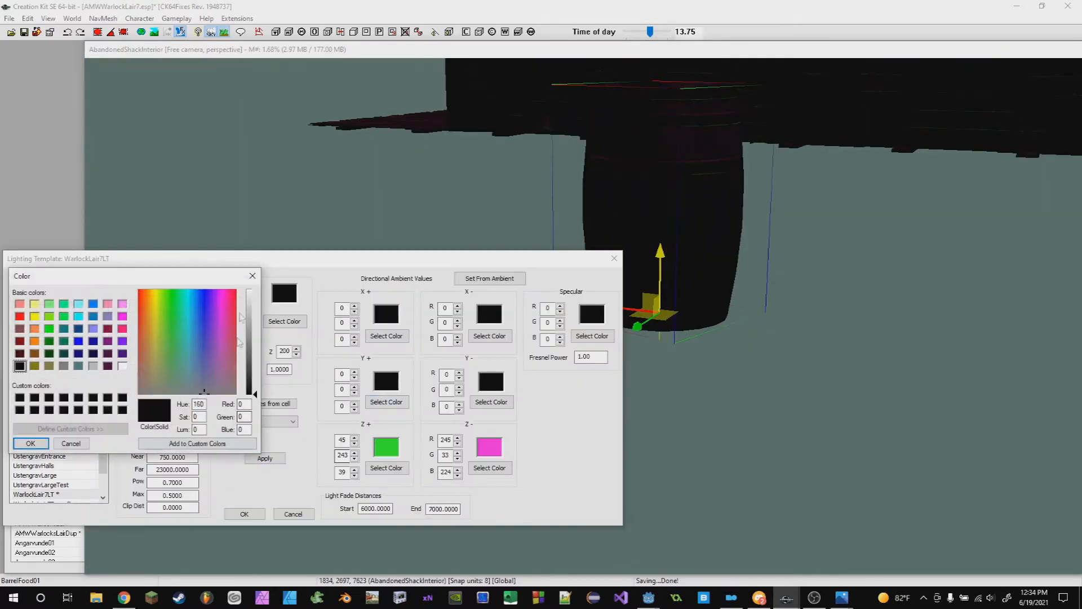
click(252, 274)
- Set the X+ directional ambient color to red (250, 14, 14) and apply the template
click(385, 337)
drag(142, 318, 139, 297)
drag(257, 356, 255, 340)
click(28, 446)
click(265, 458)
scroll(775, 396, down, 4)
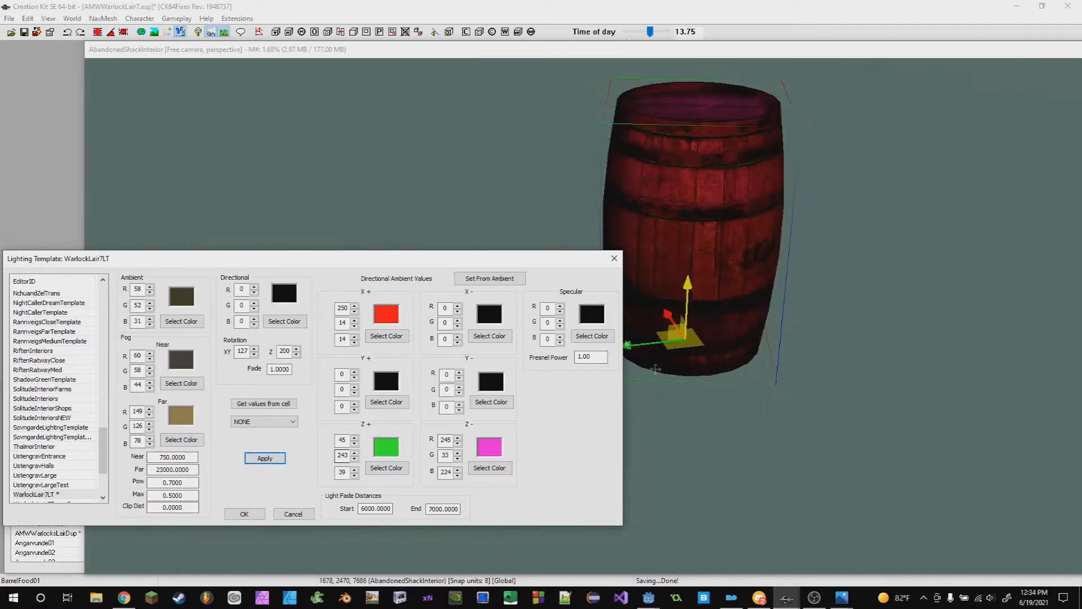
- Set the X- directional ambient color to orange (255, 177, 15) and apply the template
click(489, 336)
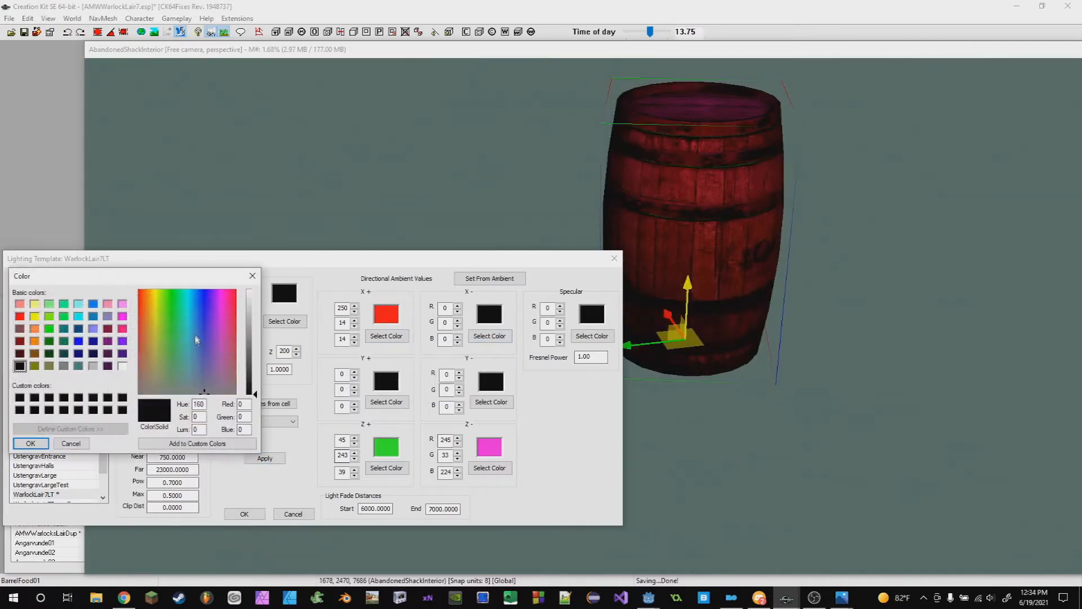
drag(204, 355, 153, 346)
drag(258, 387, 255, 342)
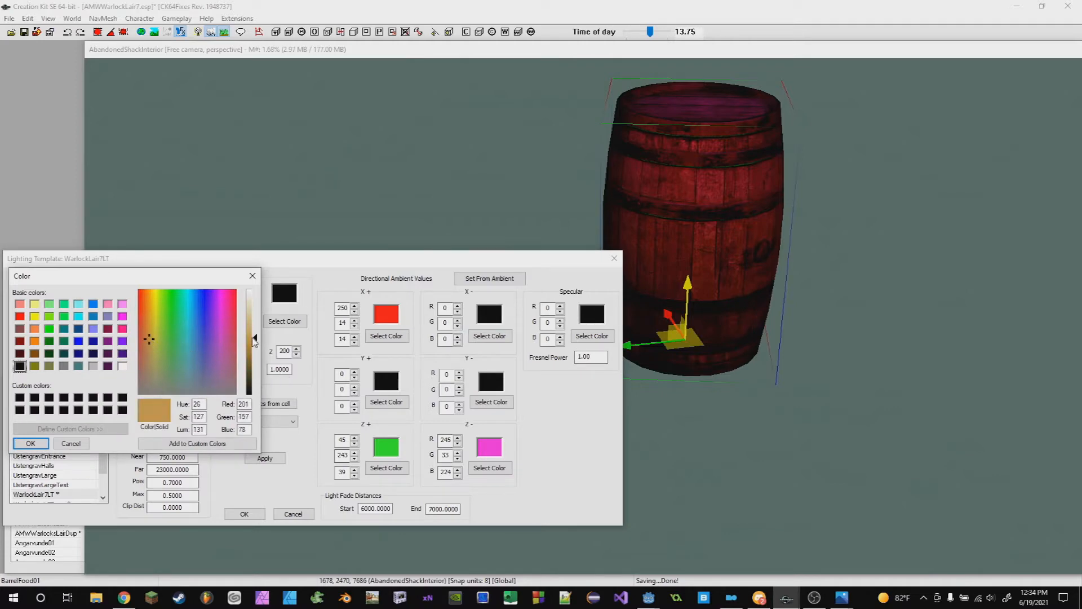
drag(139, 348, 150, 292)
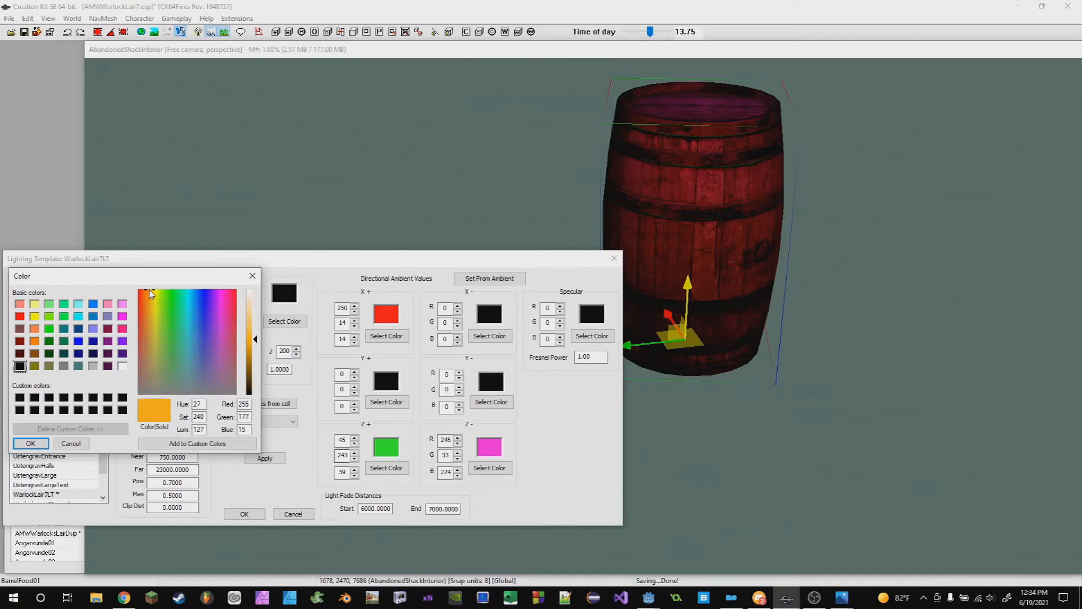
click(32, 444)
click(265, 458)
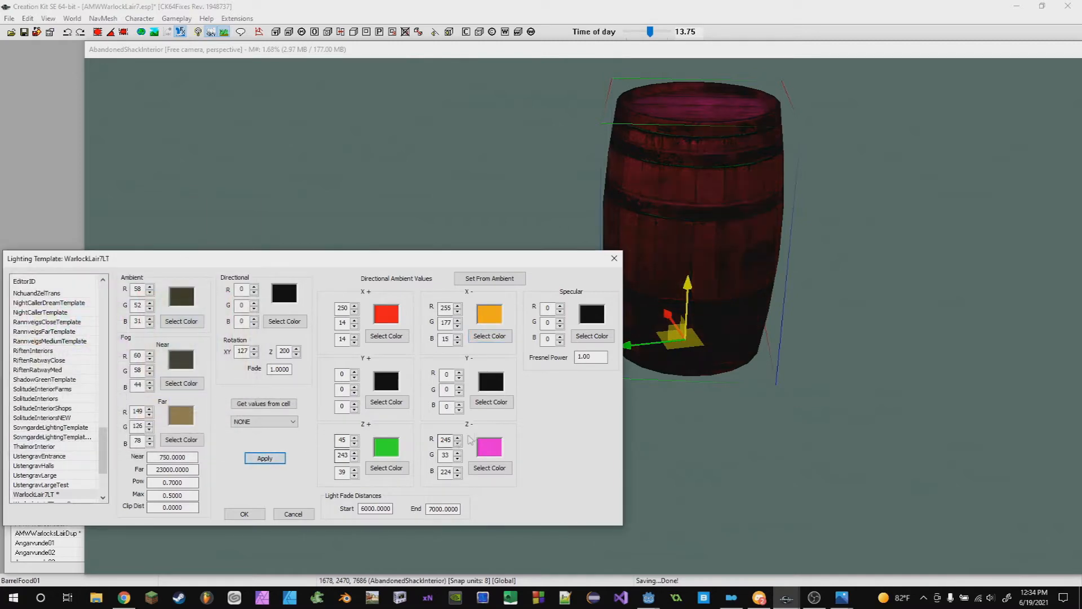
- Set the Y- directional ambient color to blue (27, 44, 250) and apply the template
mouse_move(857, 376)
shift+middle_down()
mouse_move(931, 356)
mouse_move(866, 310)
mouse_move(922, 302)
mouse_move(842, 293)
mouse_move(705, 345)
mouse_move(669, 299)
mouse_move(701, 251)
mouse_move(699, 346)
mouse_move(857, 367)
shift+middle_up()
click(506, 401)
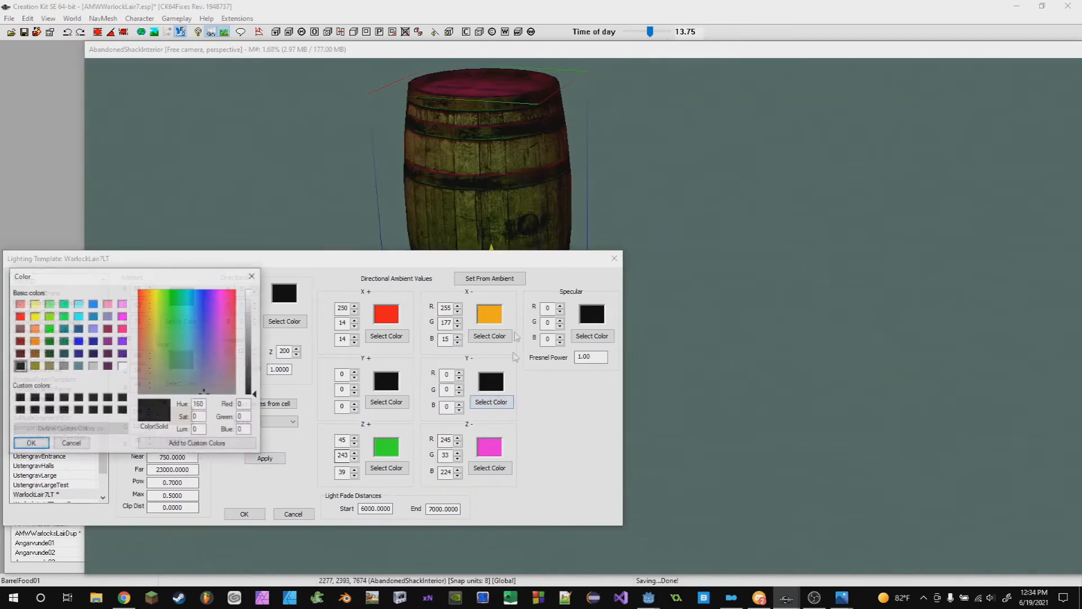
drag(186, 359, 204, 296)
drag(255, 389, 255, 339)
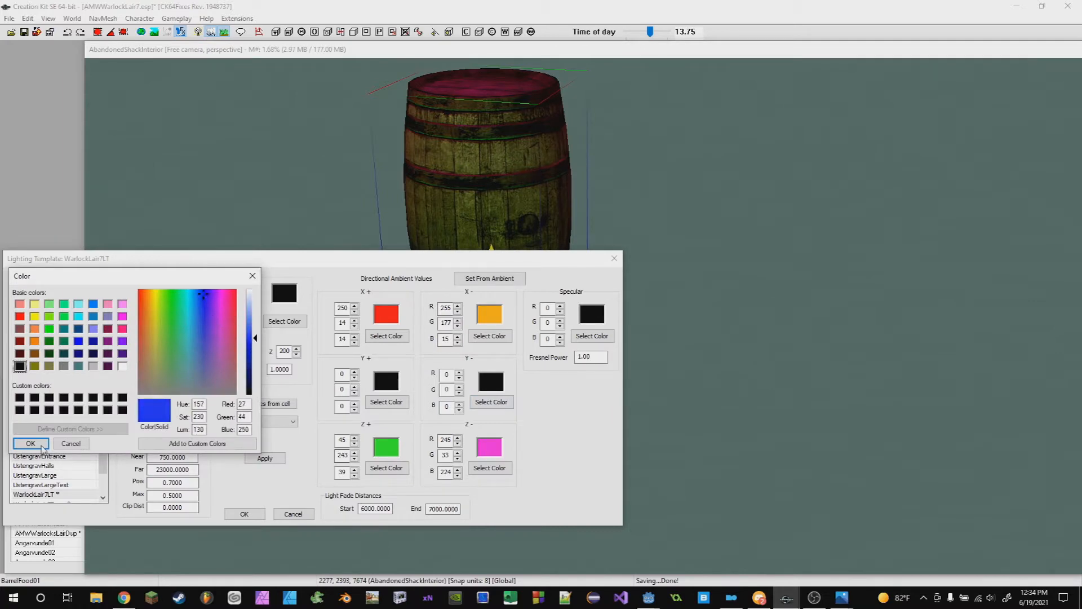
click(30, 443)
click(265, 458)
- Set the Y+ directional ambient color to green (67, 211, 92) and apply the template
click(387, 402)
drag(208, 339, 222, 303)
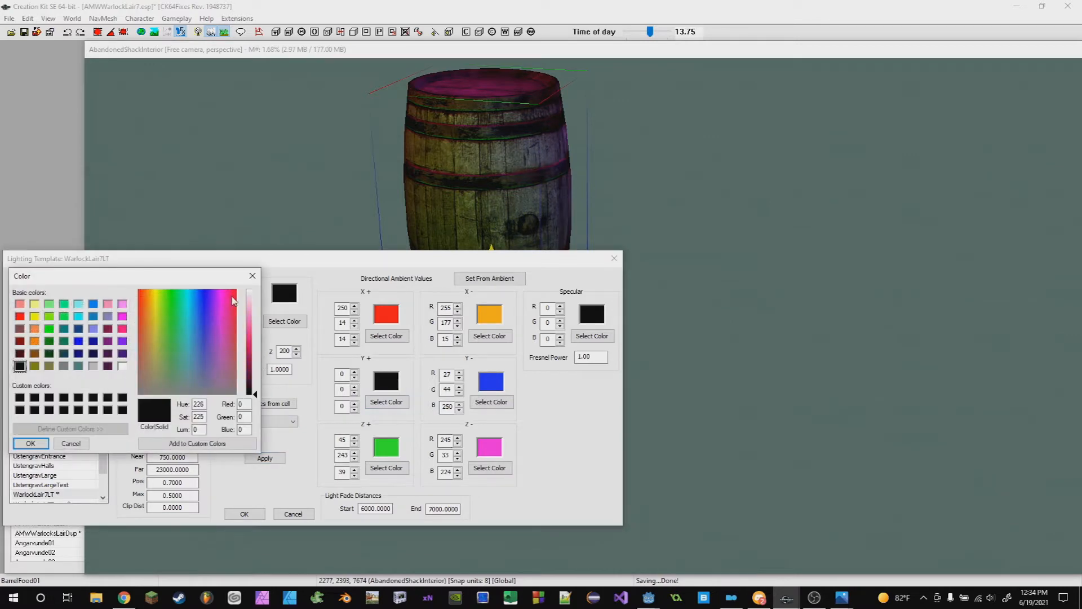
click(189, 372)
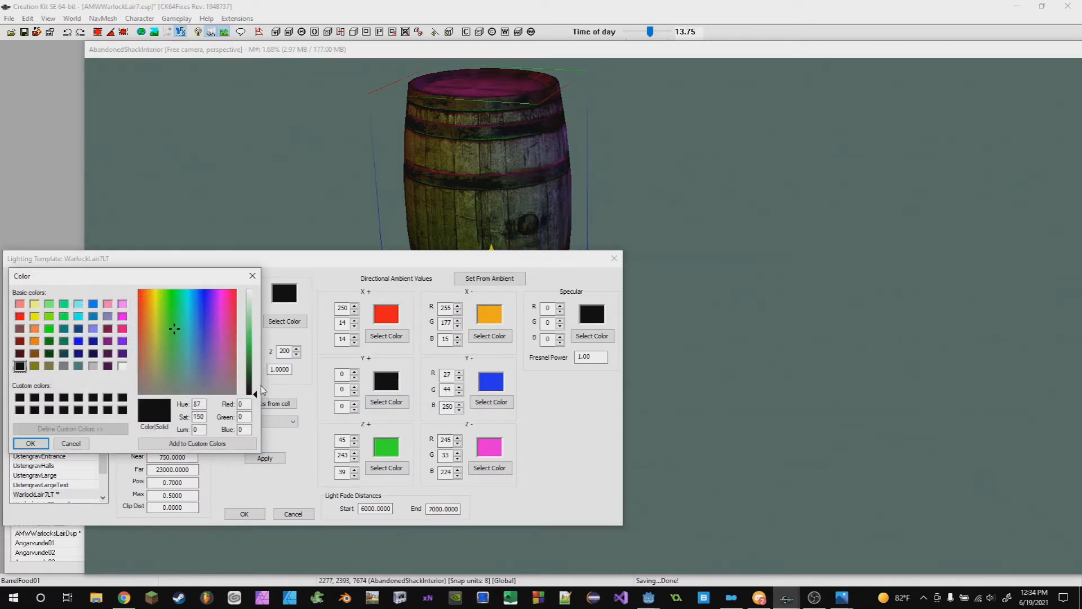
drag(262, 389, 258, 337)
click(31, 443)
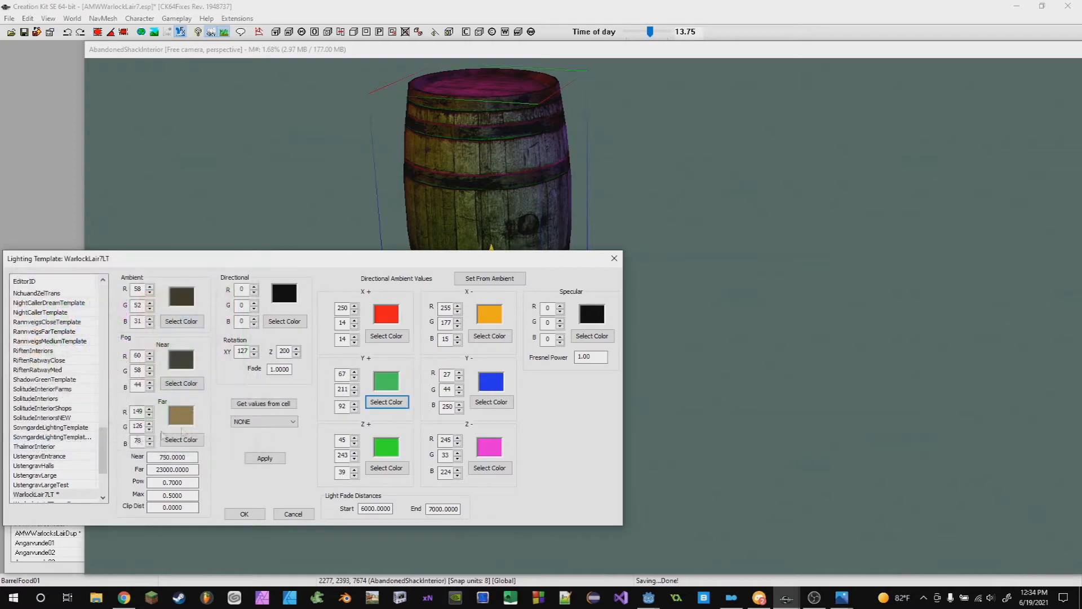
click(260, 461)
- Zoom out and orbit to view the whole shack under the colored directional ambient lighting
scroll(799, 458, down, 6)
middle_drag(664, 427, 564, 293)
middle_drag(403, 132, 499, 305)
click(638, 252)
middle_drag(639, 252, 810, 220)
middle_drag(707, 227, 654, 246)
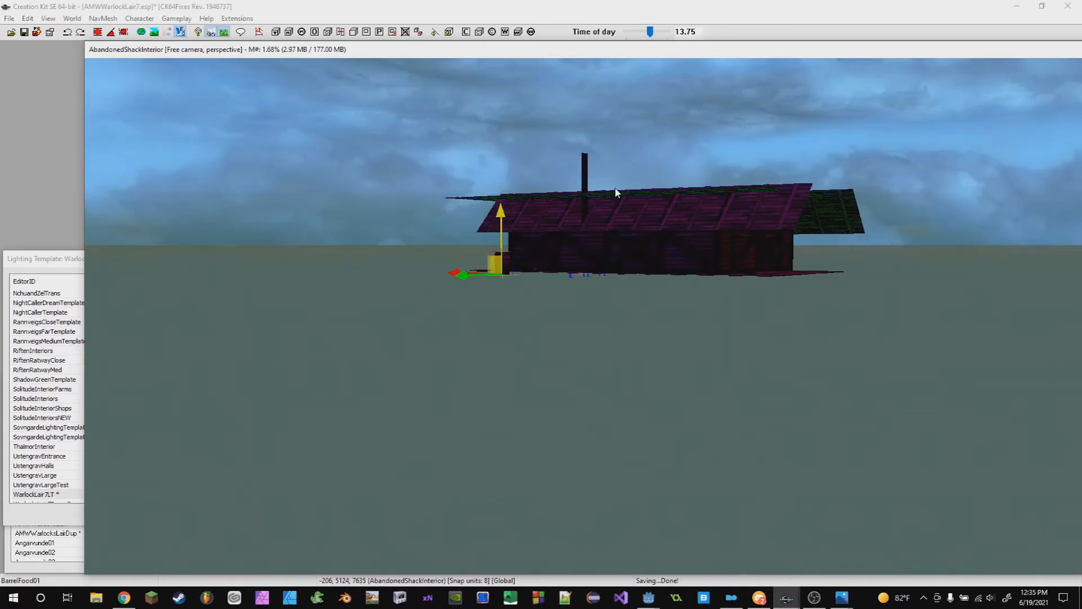
middle_drag(510, 258, 551, 339)
scroll(597, 366, up, 8)
scroll(646, 338, down, 3)
scroll(647, 316, down, 2)
middle_drag(647, 316, 679, 254)
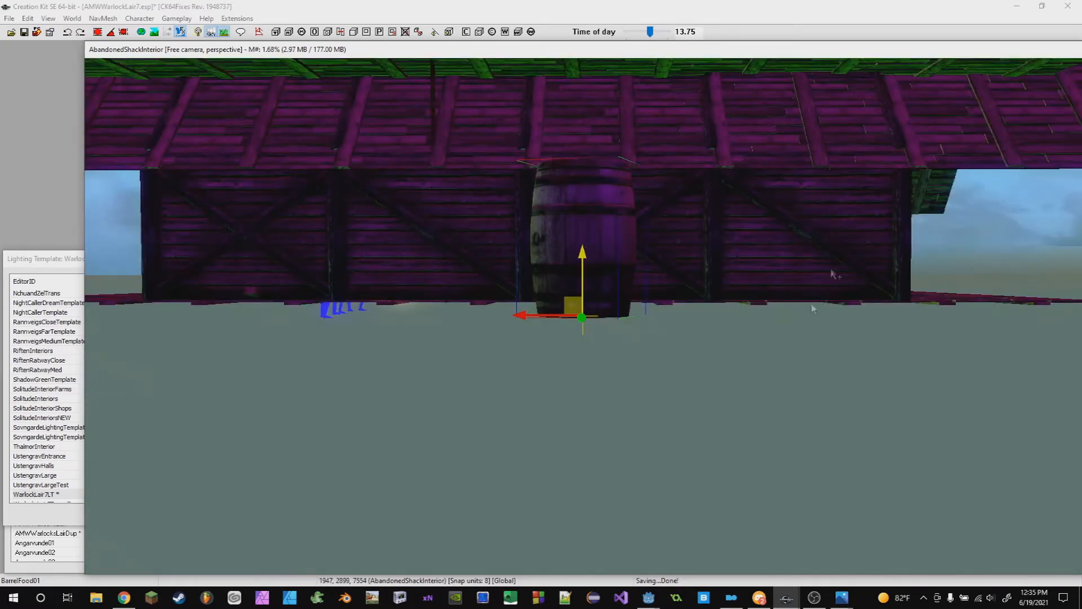
- Inspect the barrel's sides from several angles and bring the lighting template window forward
click(45, 265)
scroll(807, 336, up, 2)
middle_drag(806, 335, 799, 239)
scroll(789, 240, up, 3)
scroll(699, 243, down, 3)
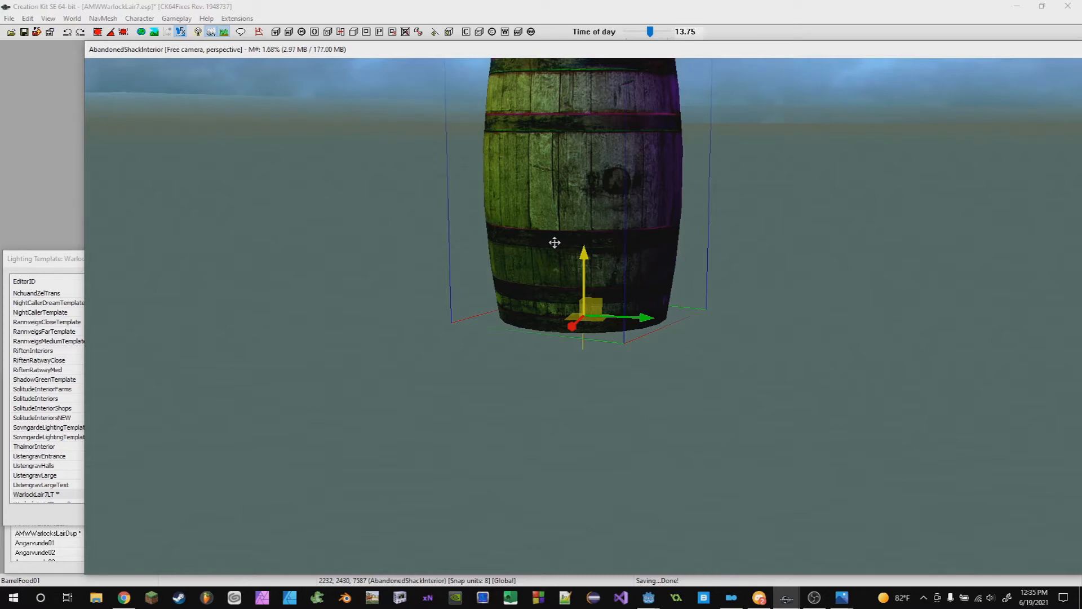
scroll(566, 248, down, 5)
scroll(631, 240, up, 2)
shift+middle_drag(633, 239, 575, 269)
click(13, 257)
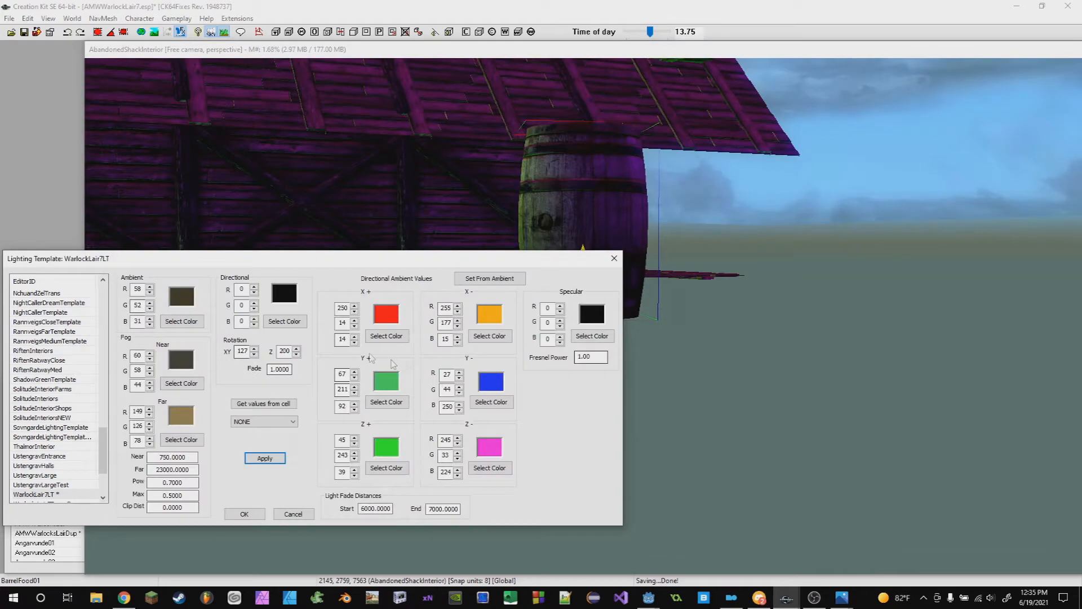
- Orbit around the barrel beside the shack to inspect how the directional ambient colors light its sides
shift+middle_drag(647, 353, 671, 296)
scroll(668, 282, up, 4)
shift+middle_drag(647, 230, 623, 264)
click(72, 260)
click(743, 200)
shift+middle_drag(743, 198, 560, 220)
shift+middle_drag(714, 259, 914, 291)
key(c)
shift+middle_drag(480, 298, 549, 323)
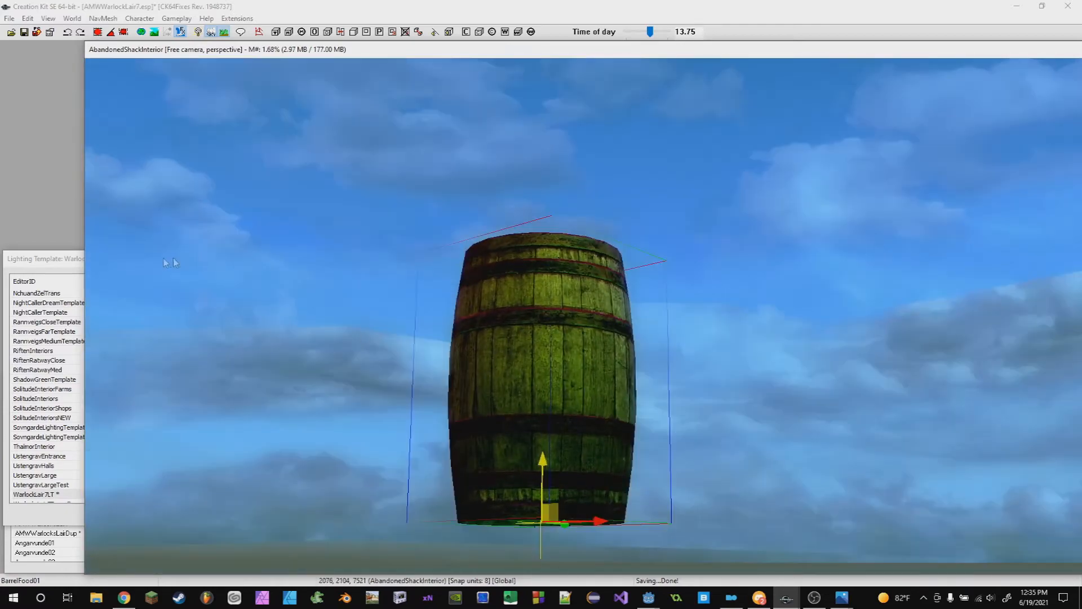
click(63, 260)
click(719, 285)
shift+middle_drag(719, 285, 576, 280)
shift+middle_drag(479, 224, 766, 339)
click(66, 268)
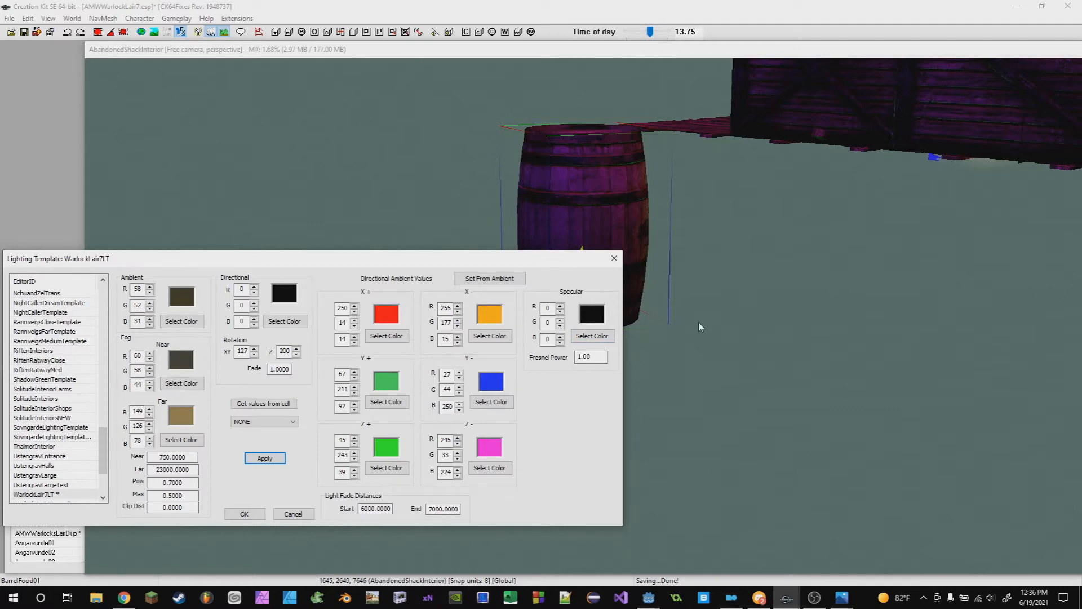
- Zoom and orbit below the barrel to examine its underside and the shack wall behind it
scroll(698, 323, down, 5)
middle_drag(846, 334, 357, 318)
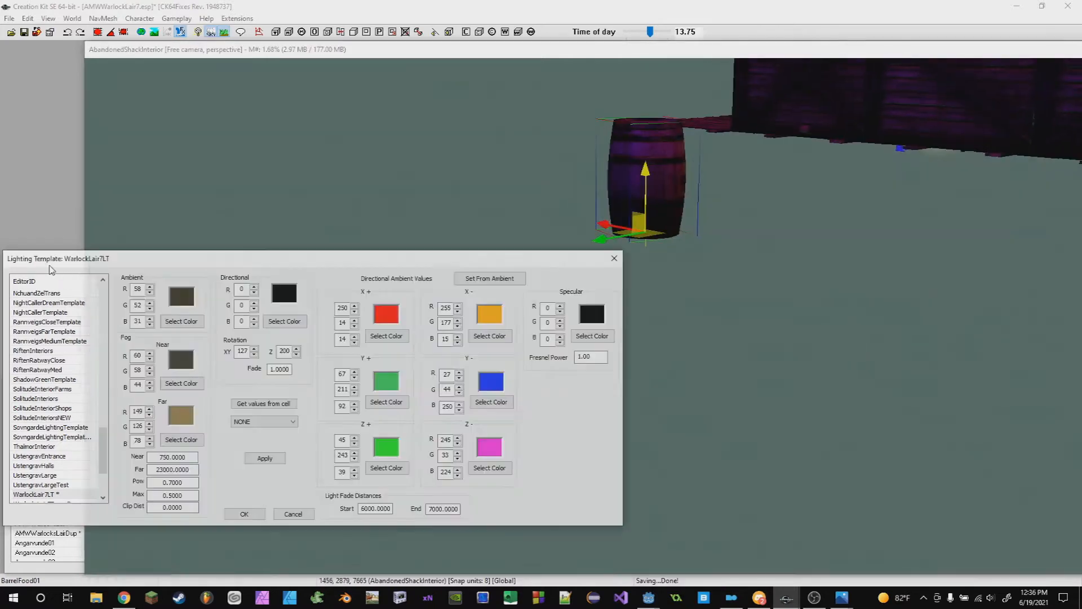
click(49, 266)
scroll(830, 363, down, 3)
click(48, 259)
shift+middle_drag(934, 440, 681, 255)
key(c)
scroll(703, 285, down, 1)
scroll(681, 256, down, 1)
click(60, 261)
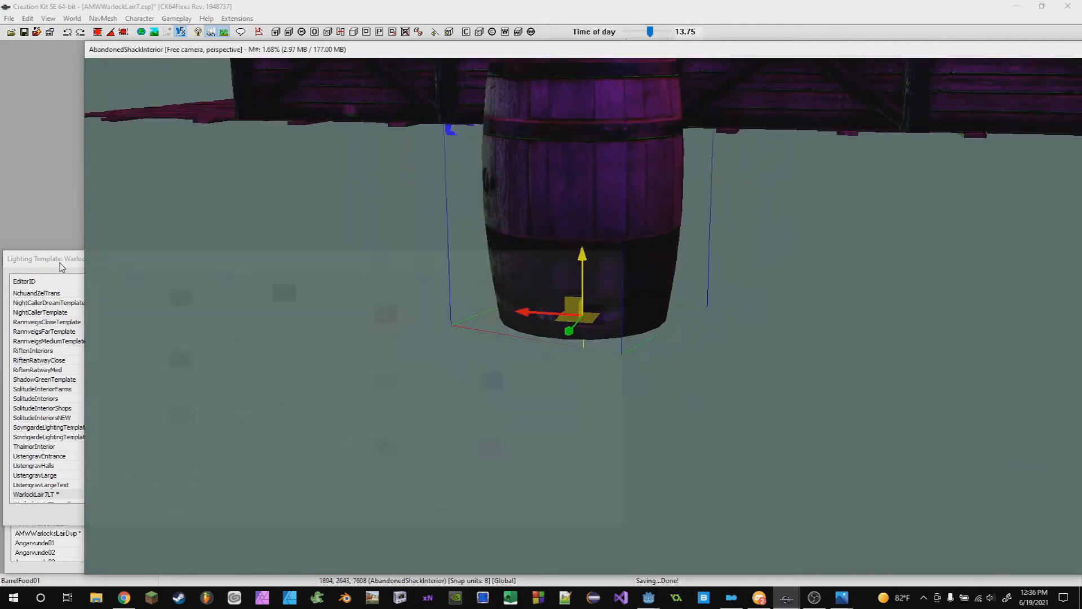
shift+middle_drag(665, 292, 637, 284)
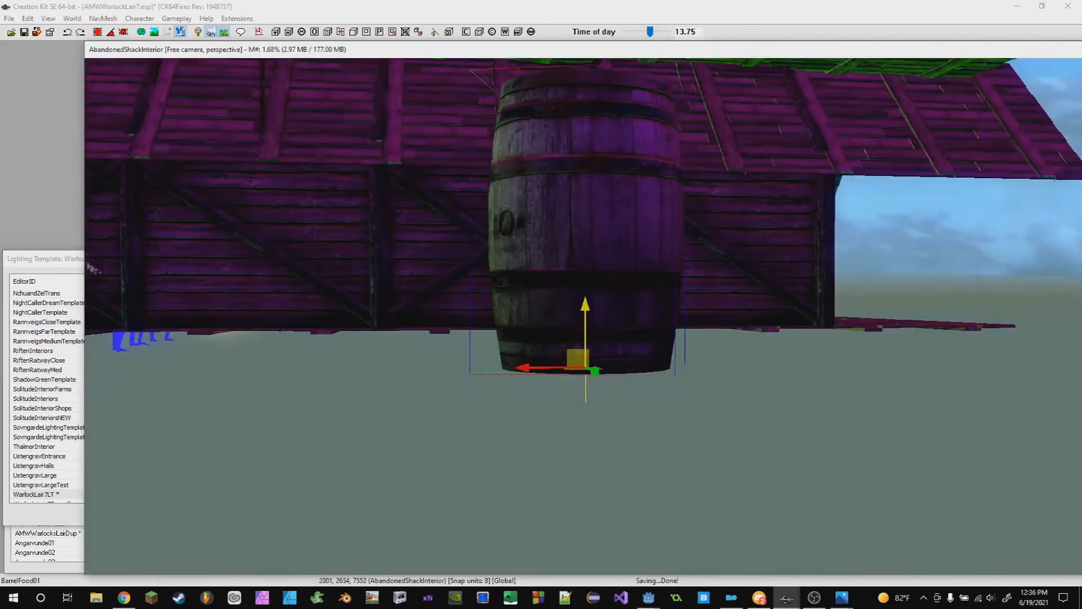
- Darken the X+ directional ambient color to deep red (39, 1, 1) and X- to dark brown (53, 36, 0)
click(77, 260)
click(384, 336)
drag(255, 340, 257, 388)
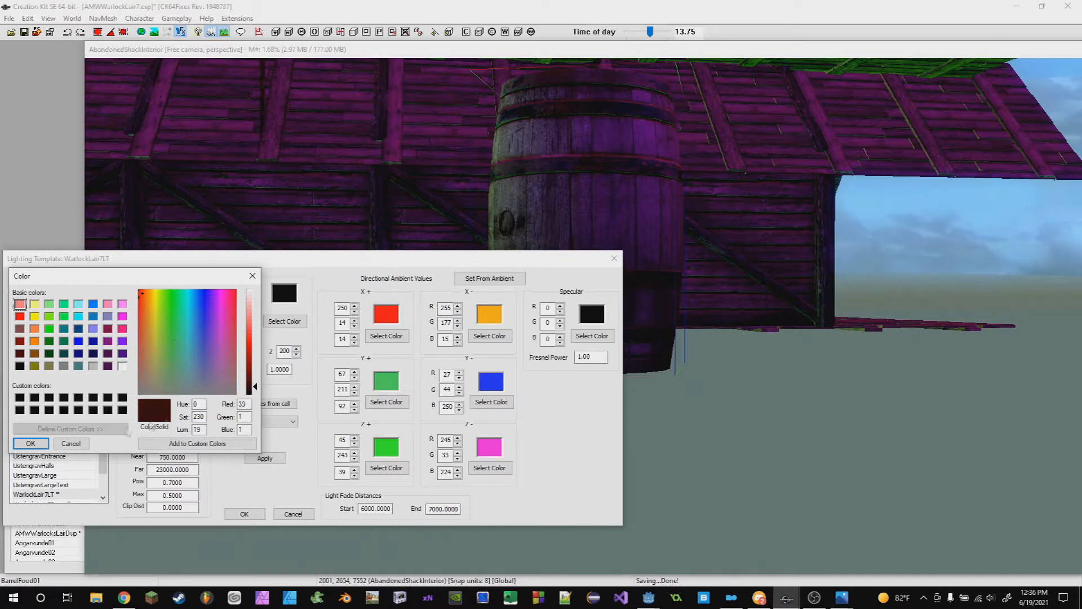
click(30, 443)
click(490, 335)
drag(254, 369, 254, 384)
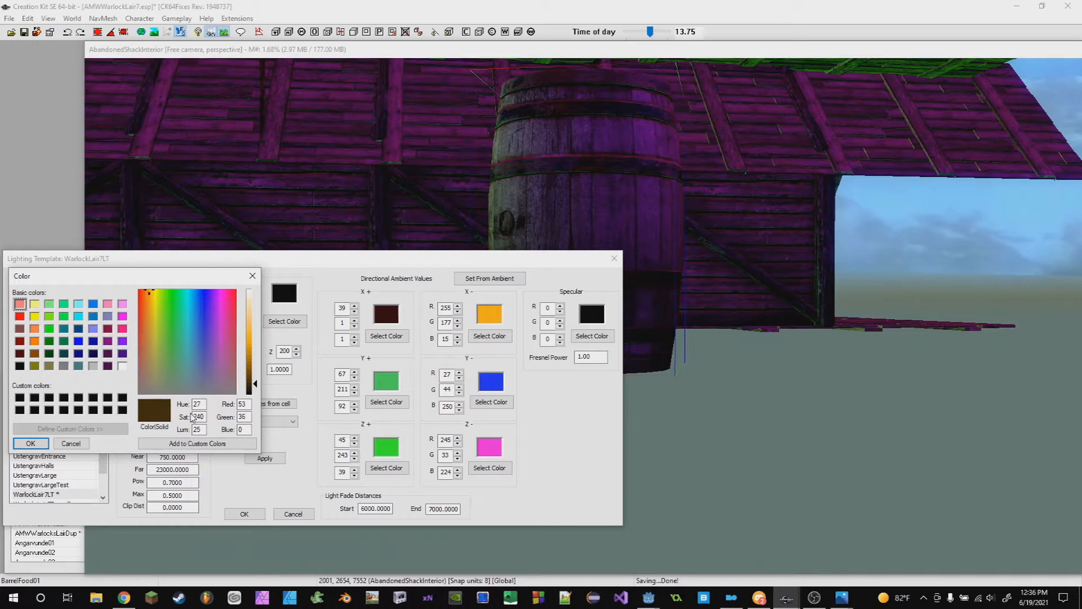
click(30, 443)
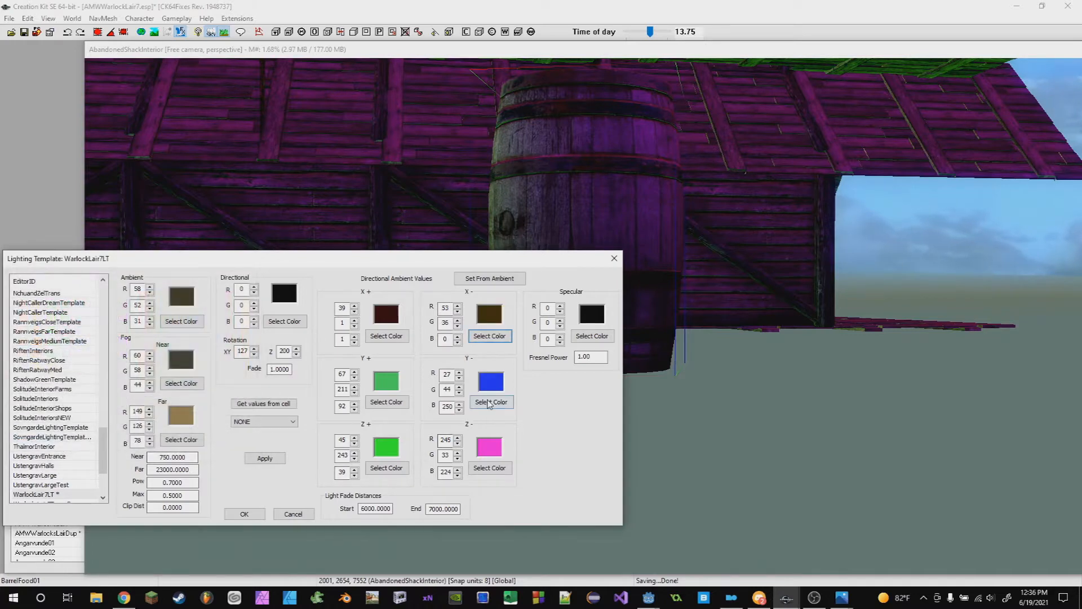
- Darken the Y- directional ambient color to dark navy (1, 3, 31) and Y+ to dark green (10, 41, 15)
click(488, 402)
click(249, 388)
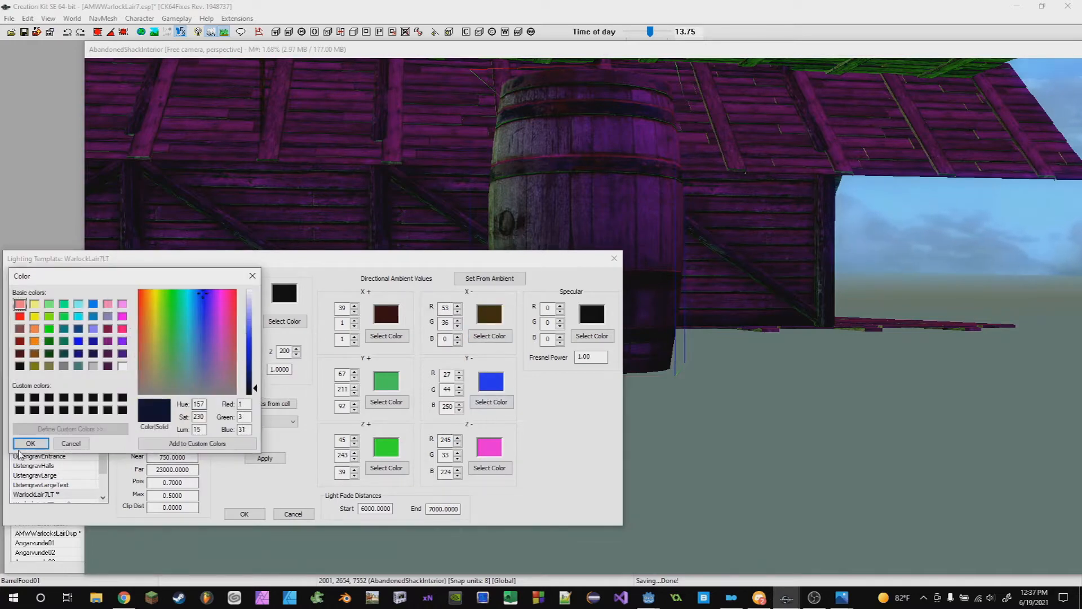
click(22, 445)
click(386, 402)
click(254, 392)
drag(253, 392, 257, 389)
click(31, 443)
- Darken the Z- color to dark purple (43, 2, 38) and Z+ to dark green (3, 43, 2), then apply the template
click(474, 473)
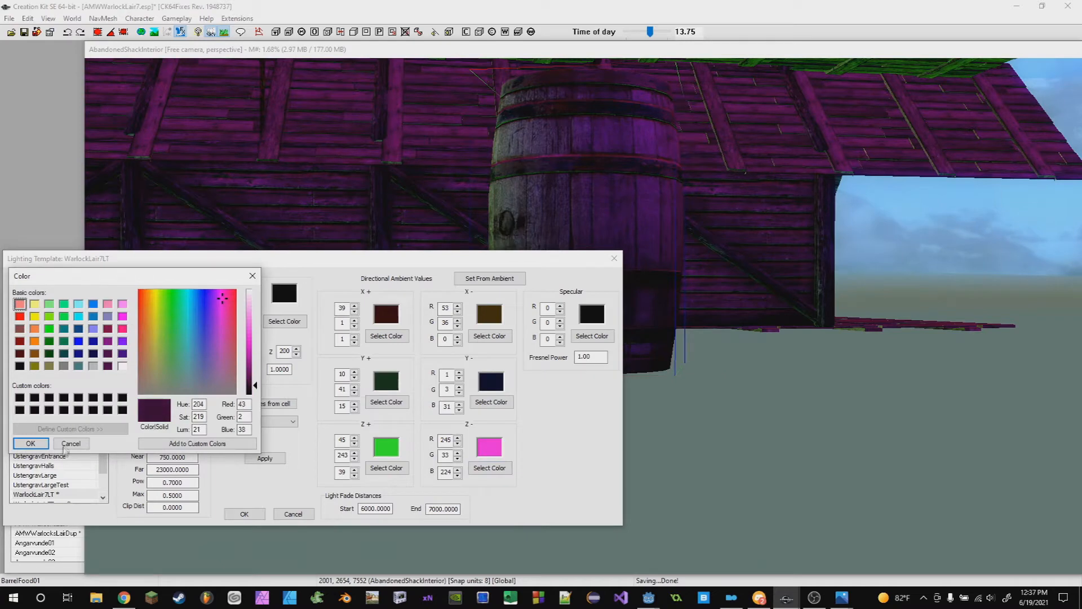
click(31, 443)
click(386, 468)
drag(253, 366, 257, 392)
click(30, 443)
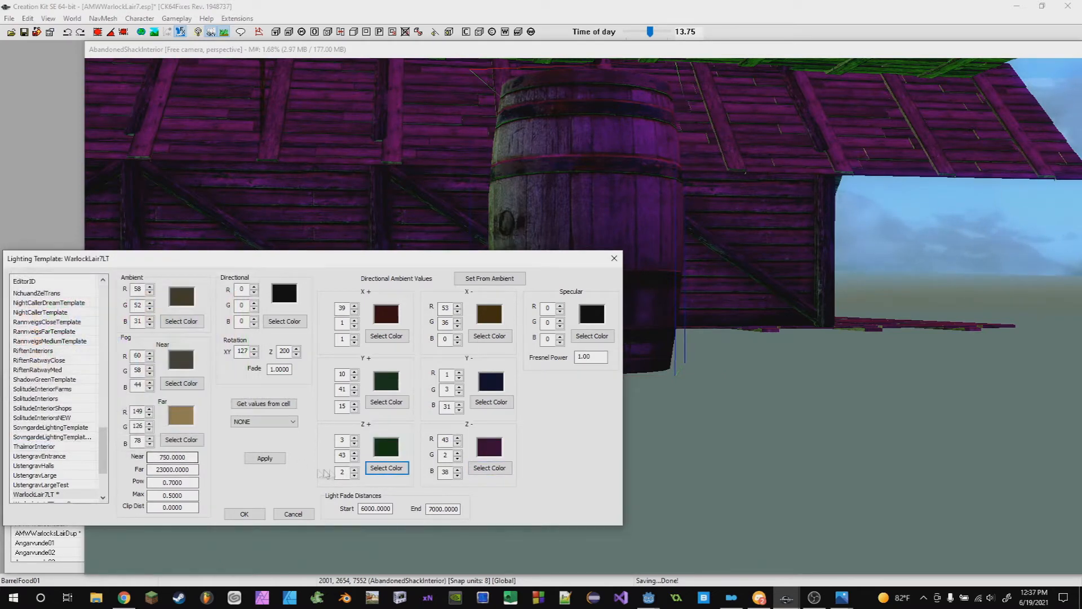
click(261, 463)
- Move through the shack interior to view it under the darkened directional ambient lighting
click(765, 381)
scroll(765, 381, up, 6)
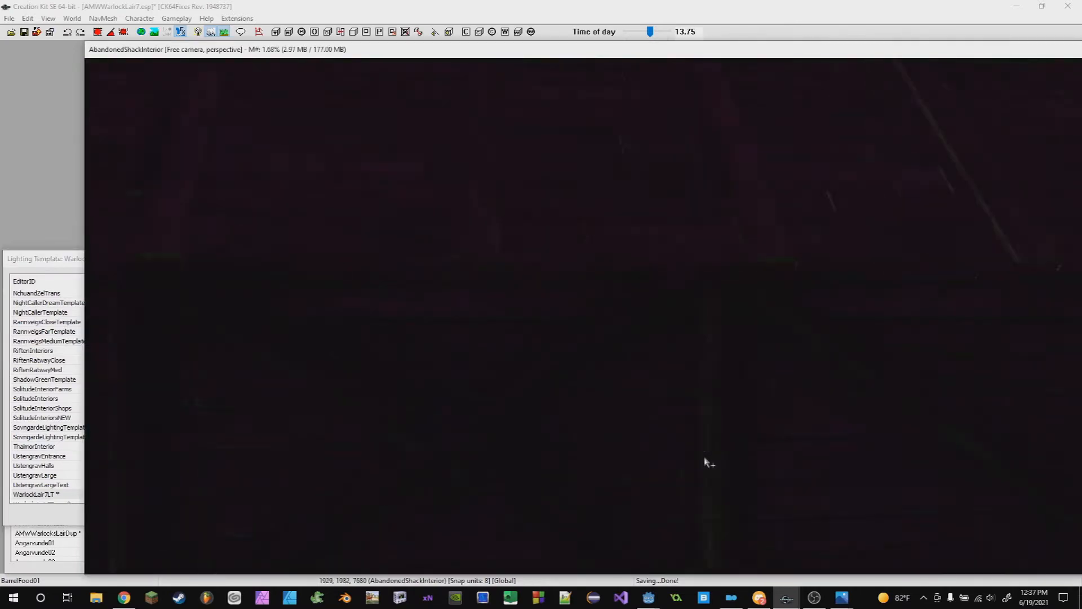
scroll(693, 472, down, 4)
shift+middle_drag(688, 472, 752, 459)
click(635, 330)
shift+middle_drag(636, 330, 743, 434)
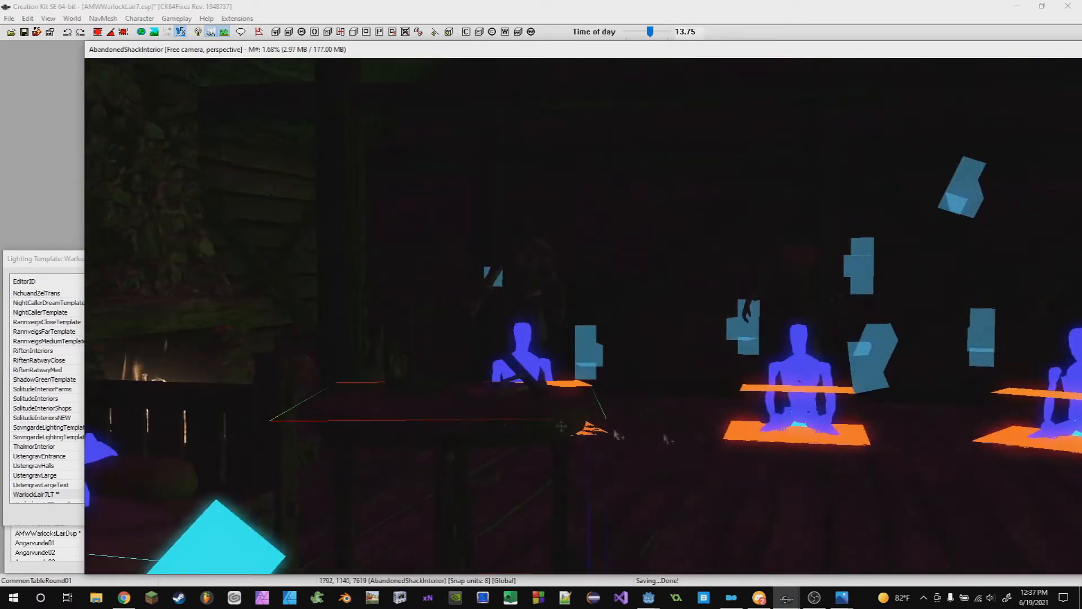
click(52, 274)
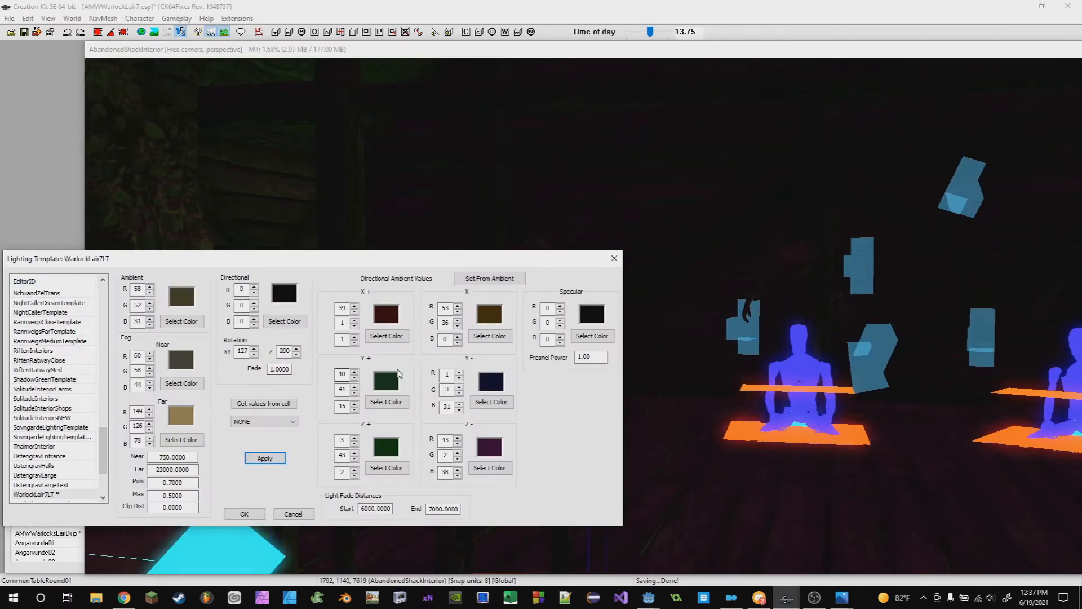
scroll(42, 497, down, 1)
click(49, 475)
click(48, 466)
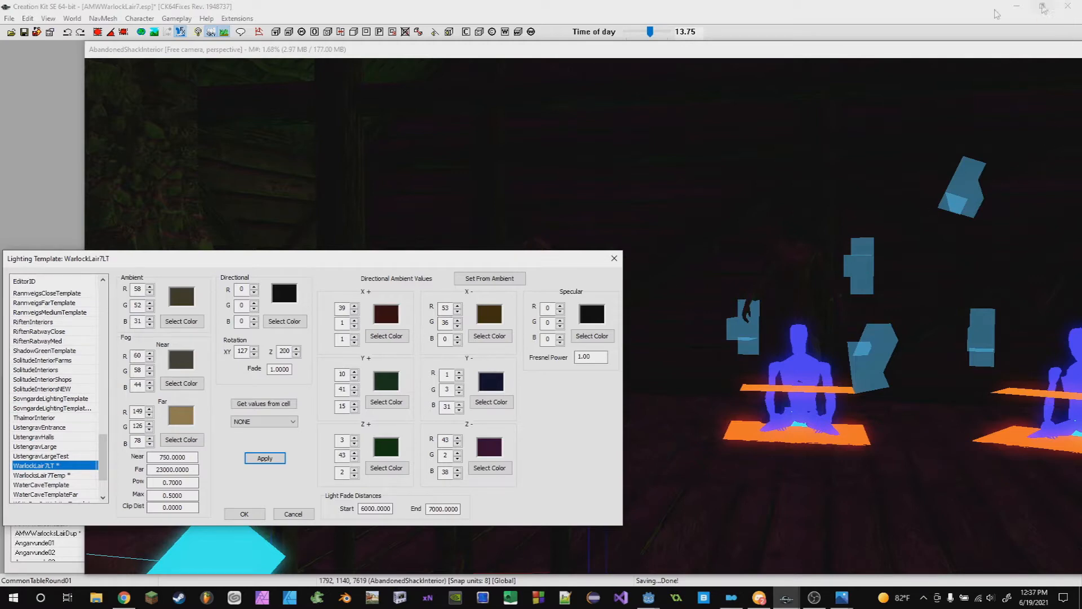
- Reopen the plugin data, declining to save changes to the plugin file
click(11, 32)
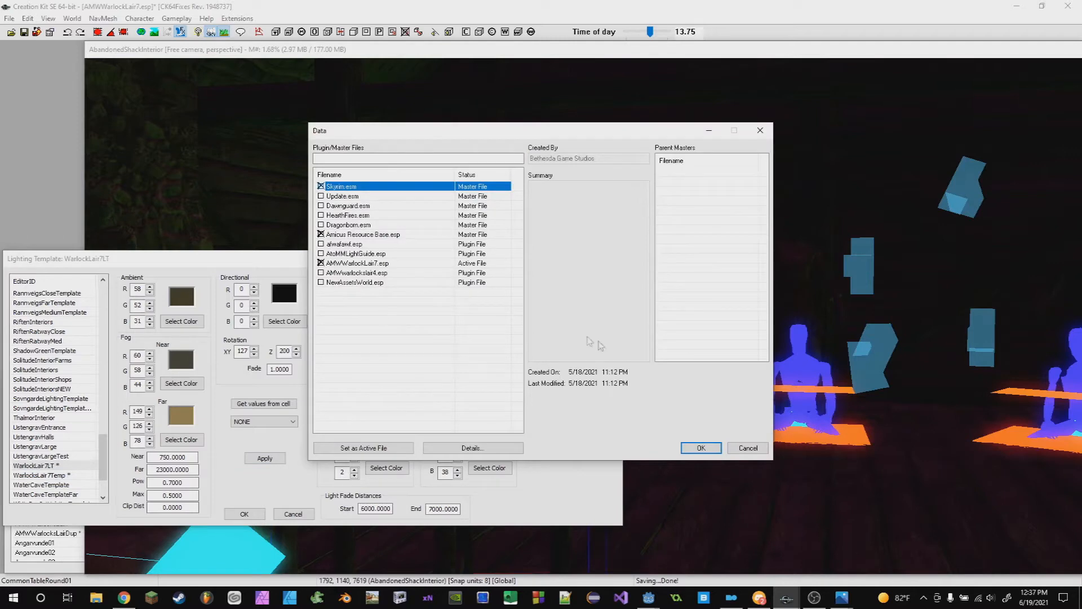
click(701, 447)
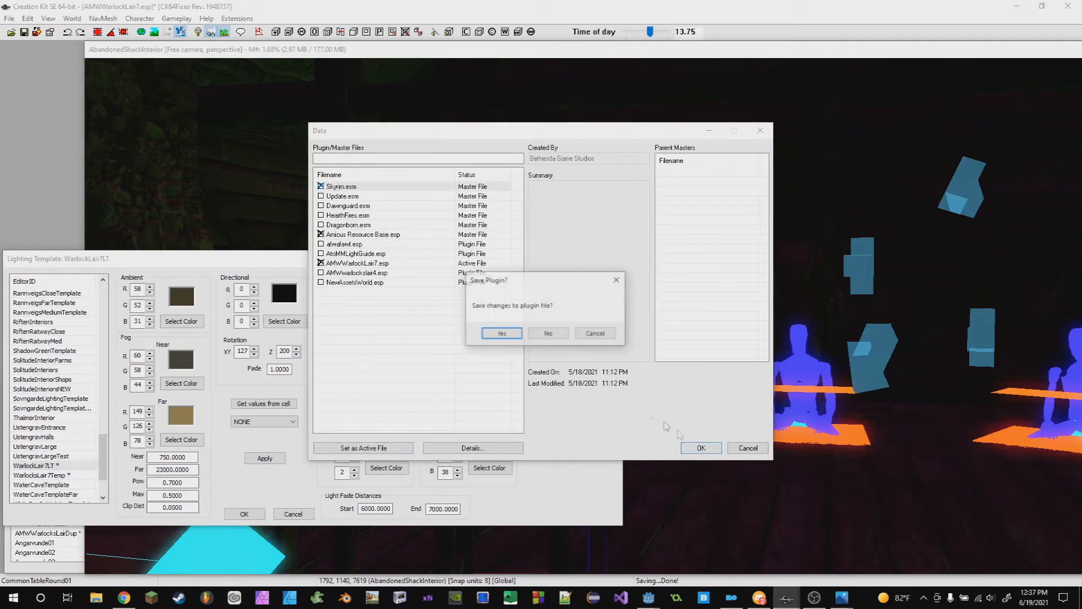
click(548, 333)
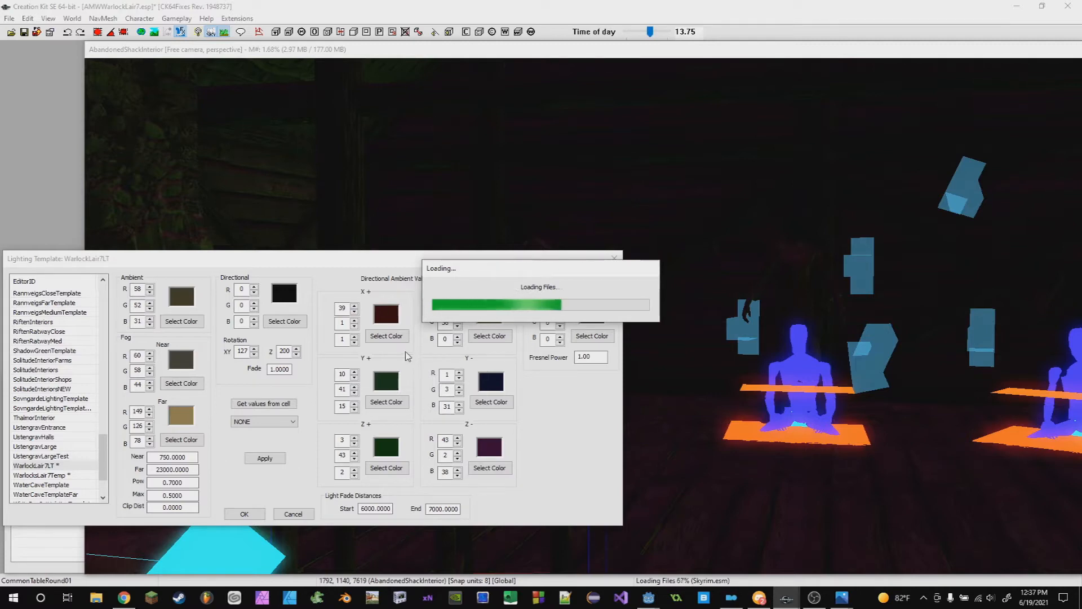
- Switch to Discord and read the lecture-hall chat while files load
click(759, 597)
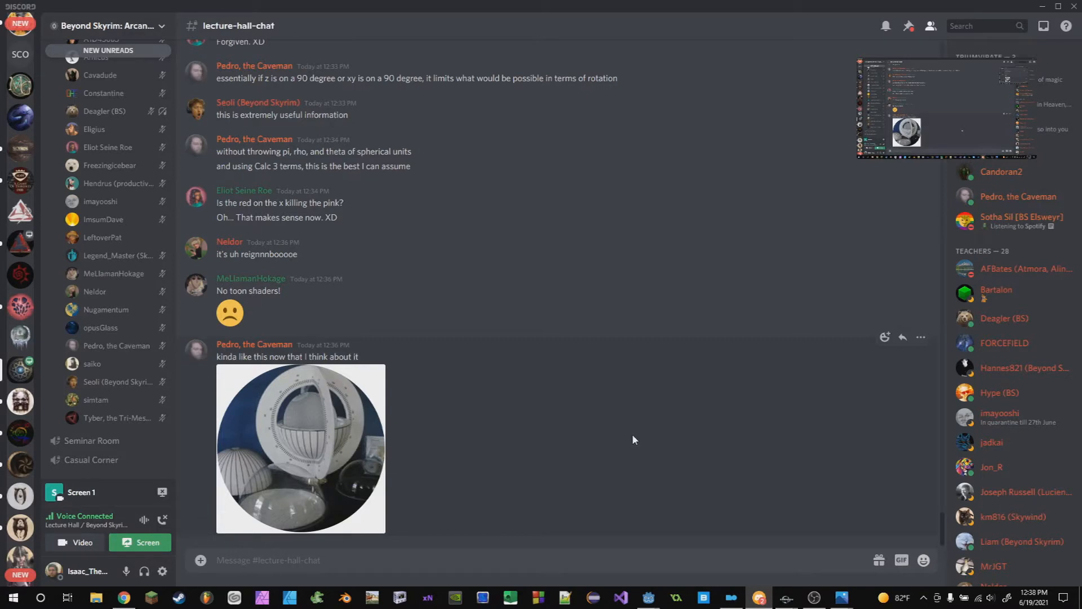
scroll(130, 368, up, 2)
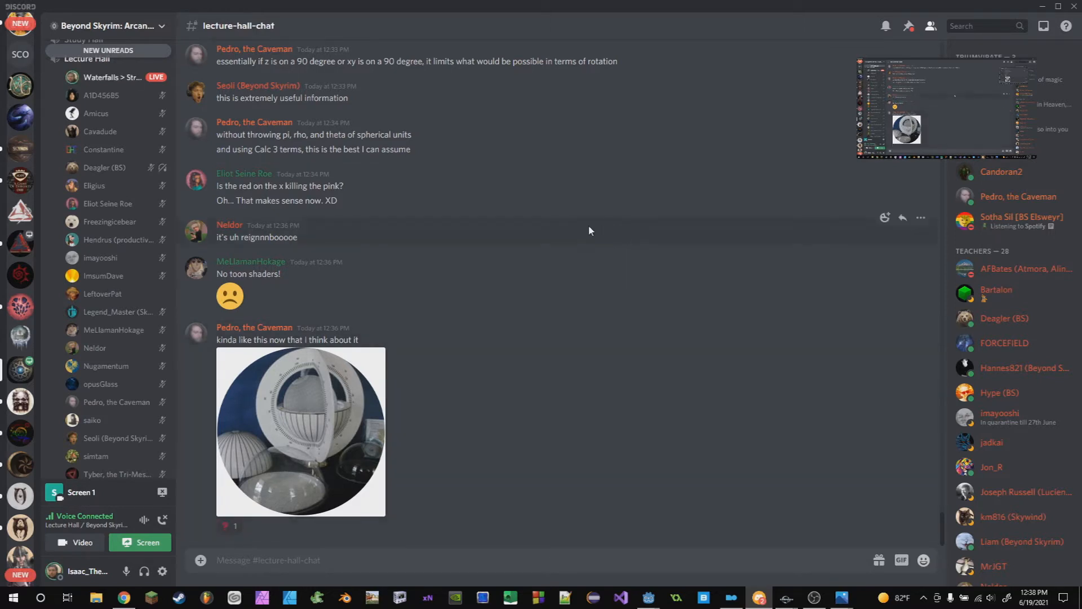
key(alt+Tab)
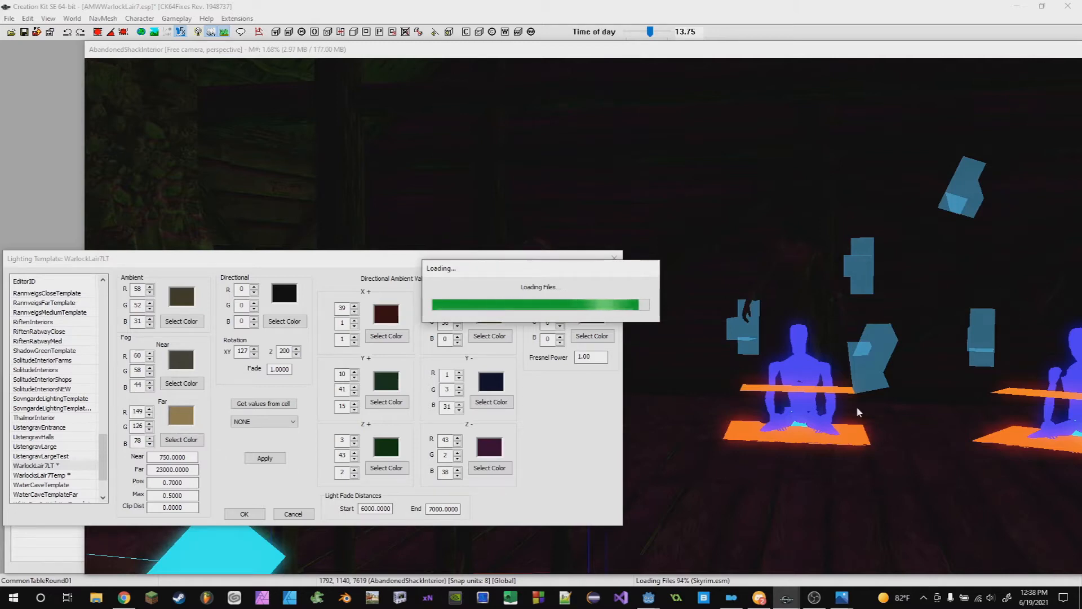
click(760, 597)
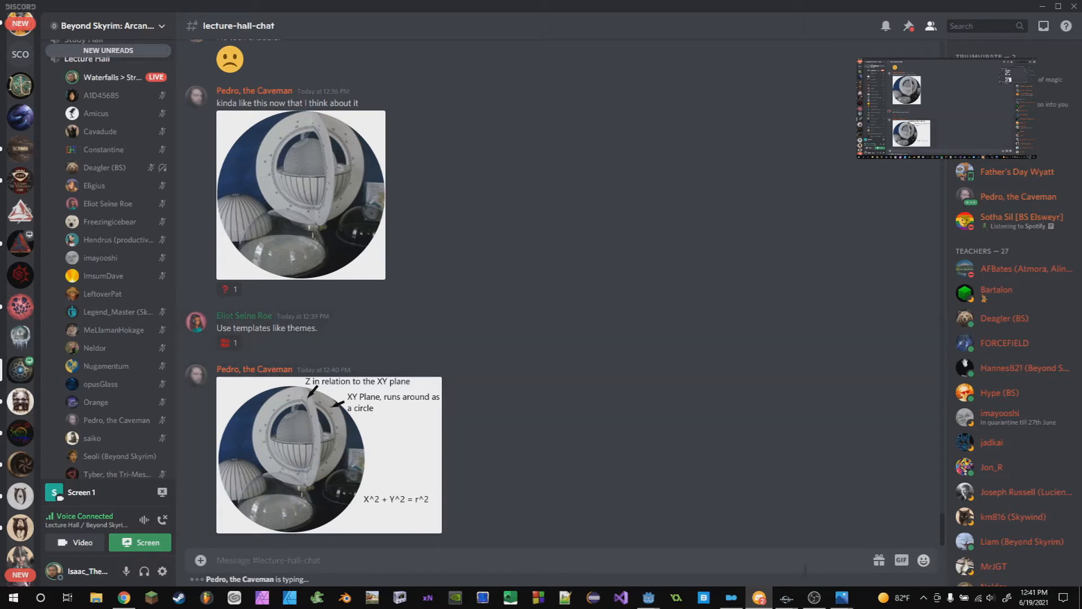
mouse_move(787, 597)
click(780, 576)
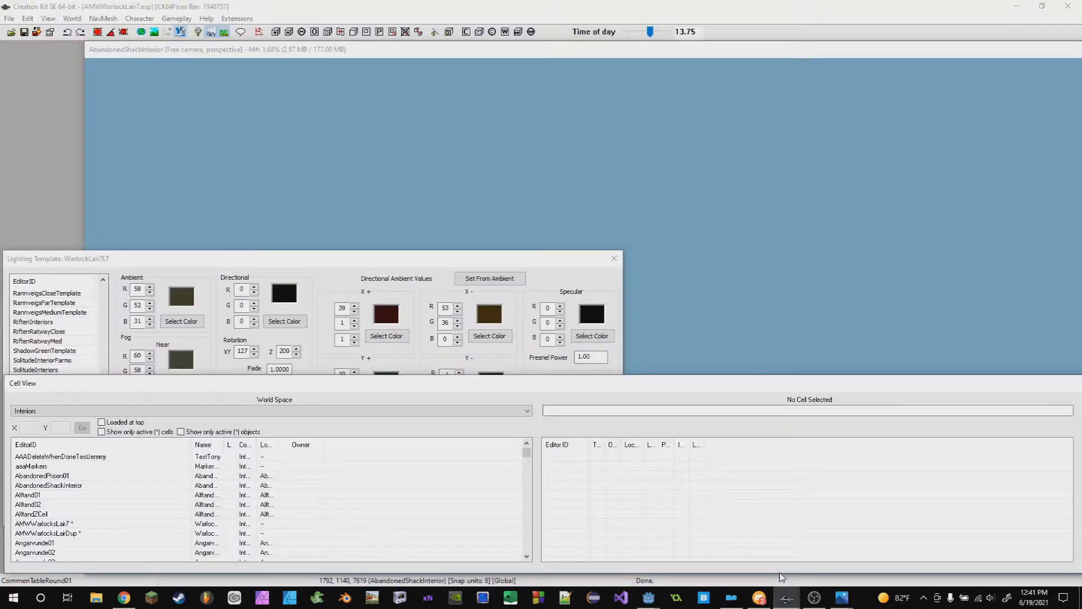
click(266, 260)
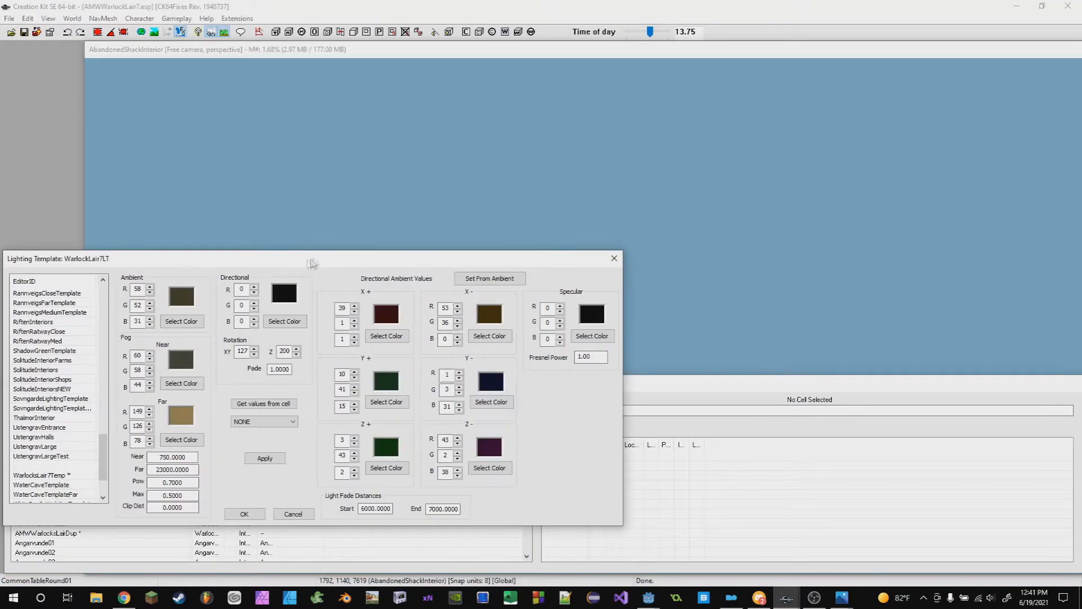
click(632, 387)
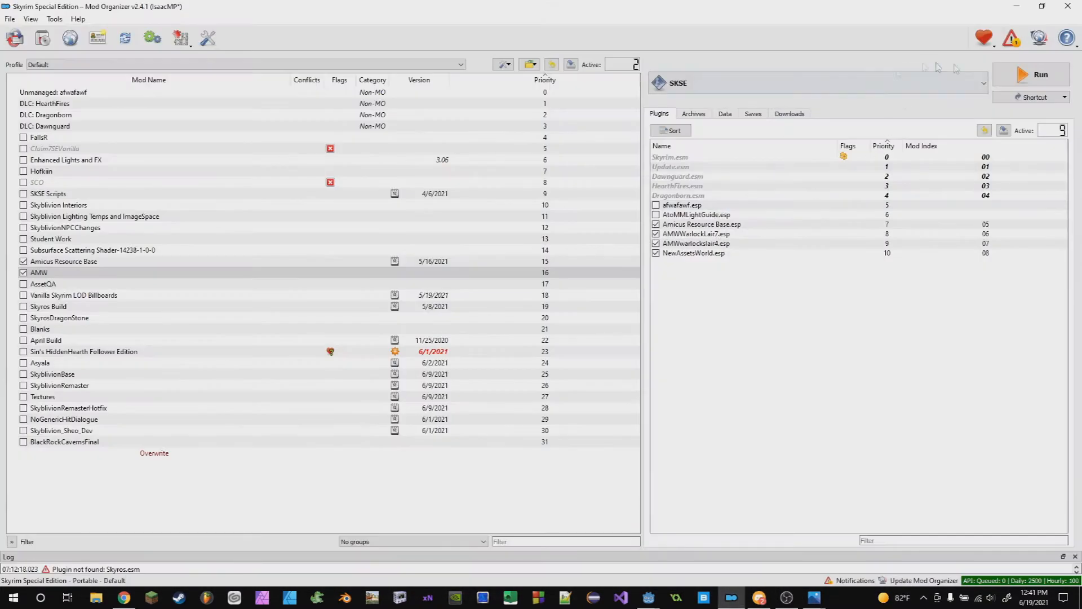
click(1039, 79)
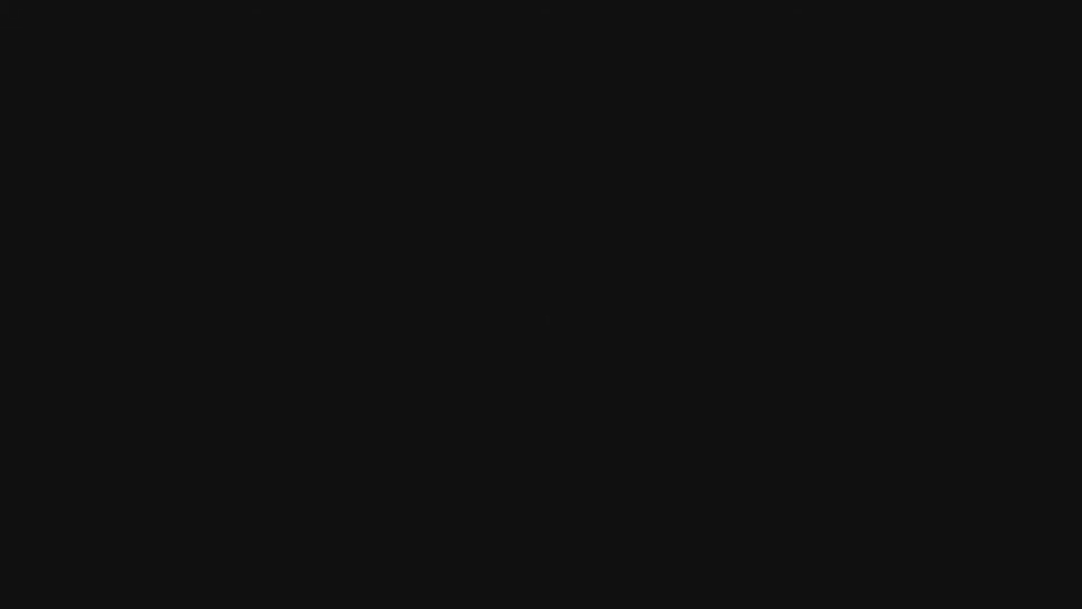
- Unlock Mod Organizer and run the Creation Kit again
key(alt+Tab)
mouse_move(843, 597)
click(892, 512)
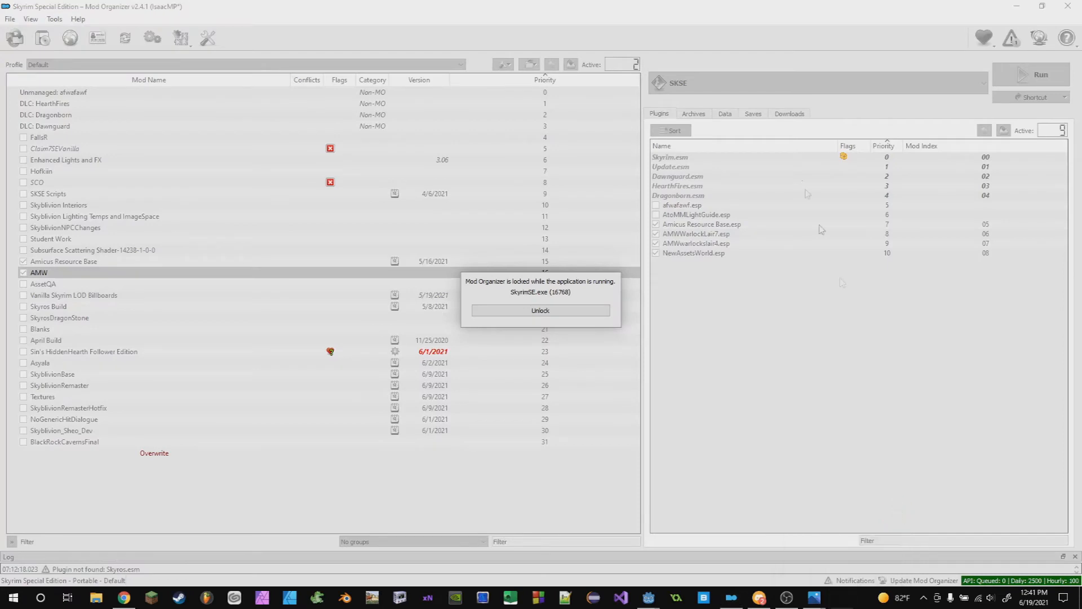
click(580, 313)
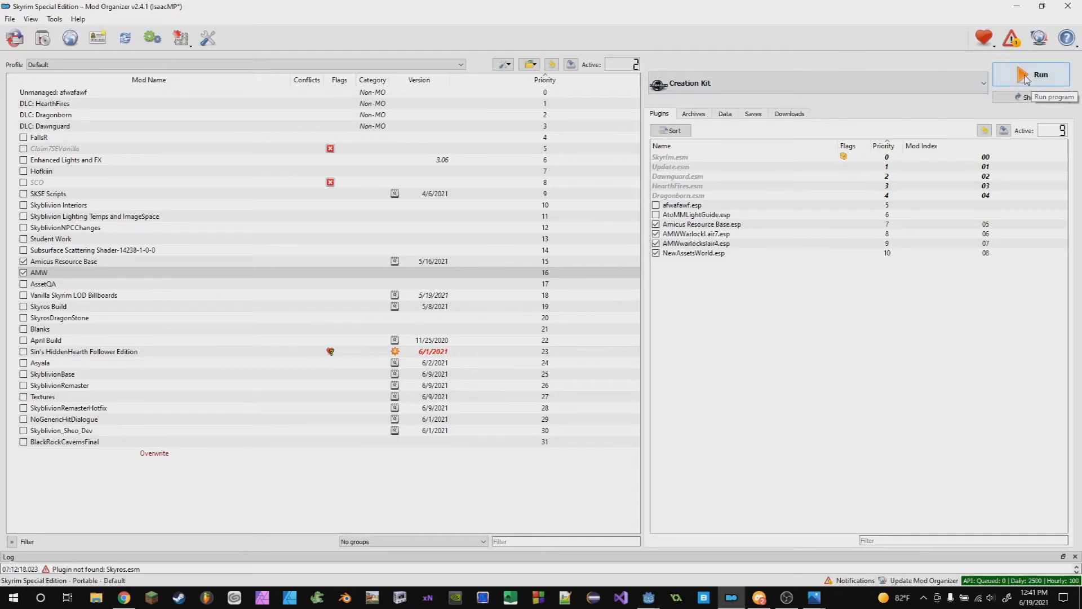
click(1026, 78)
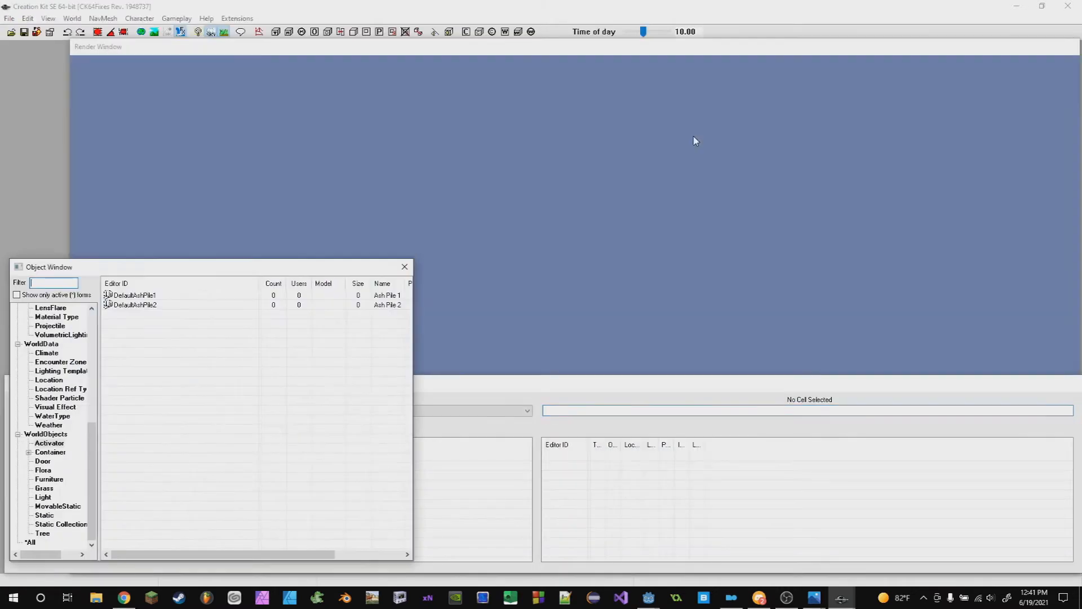
- Load AMWWarlockLair7.esp as the active file through the Data dialog
click(11, 32)
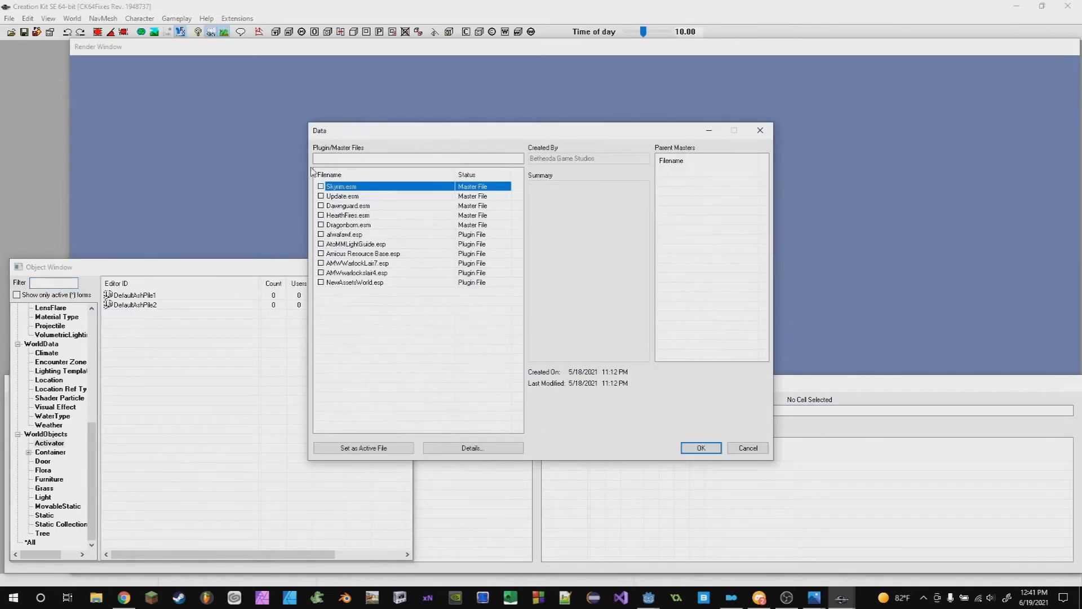
double_click(369, 263)
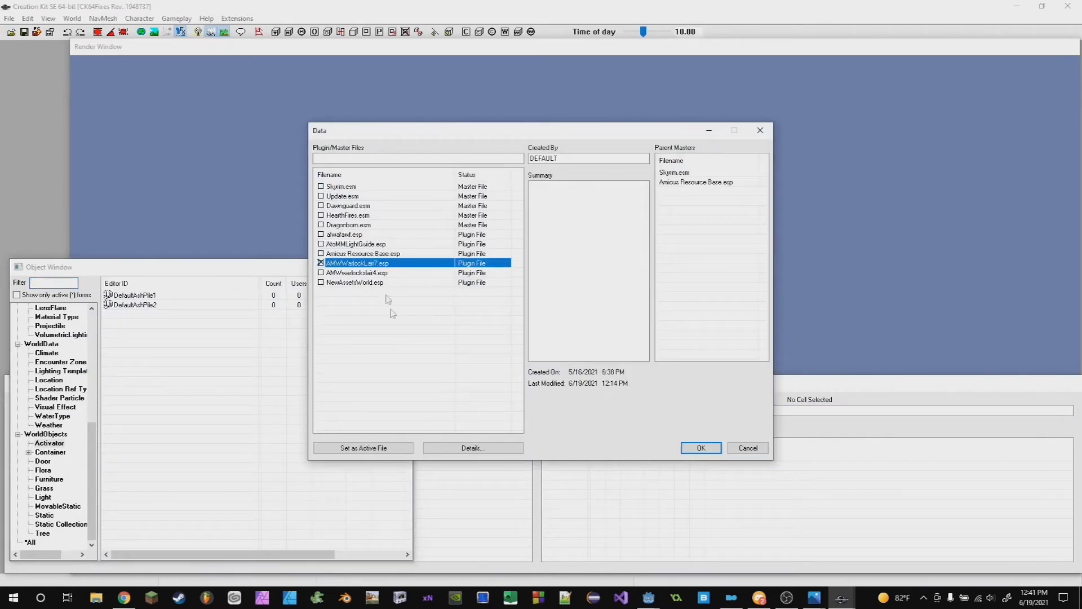
click(372, 447)
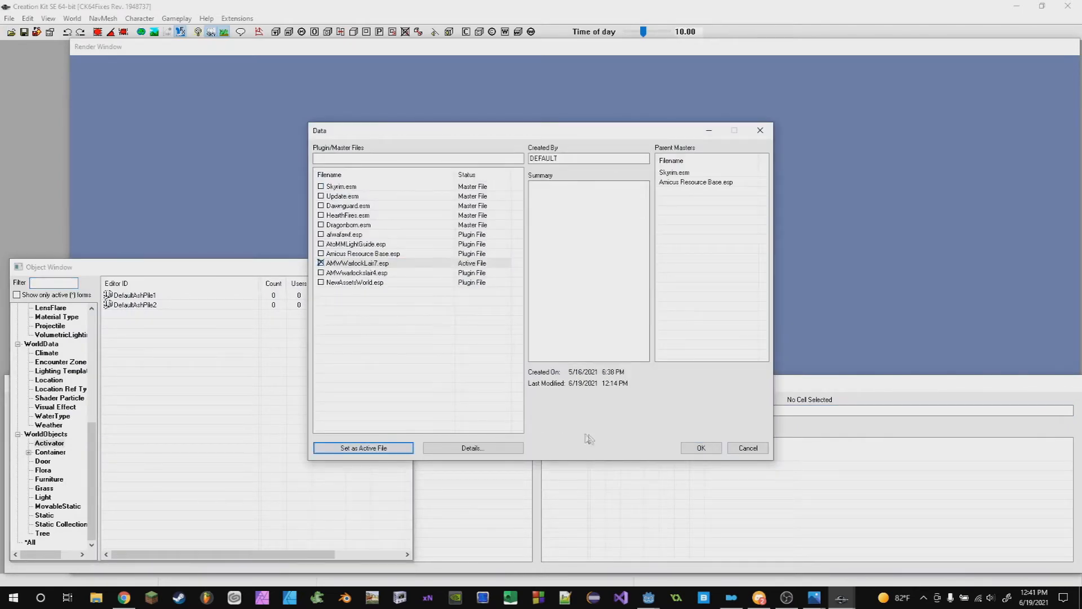
click(699, 448)
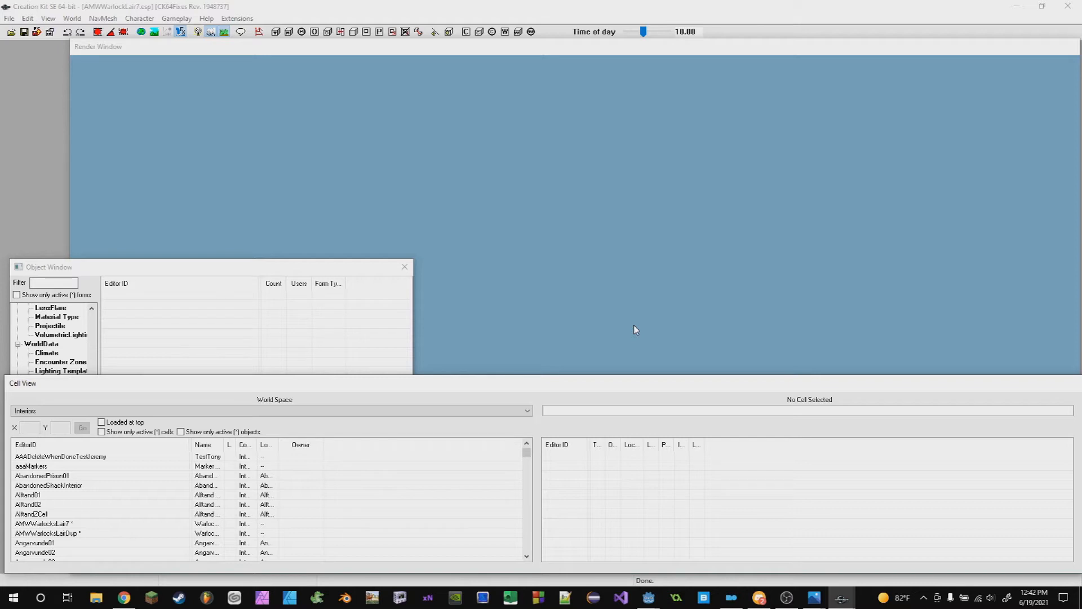
- Open the Cells dialog and inspect the first interior cell's Interior Data, Directional Ambient Lighting and Lighting settings, then close it
click(72, 19)
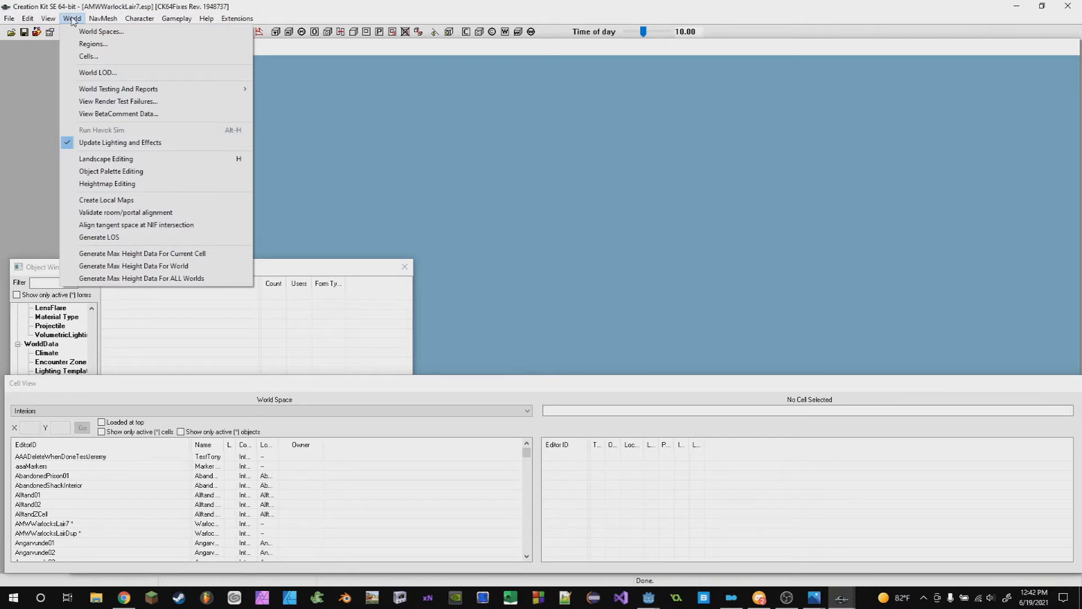
click(89, 55)
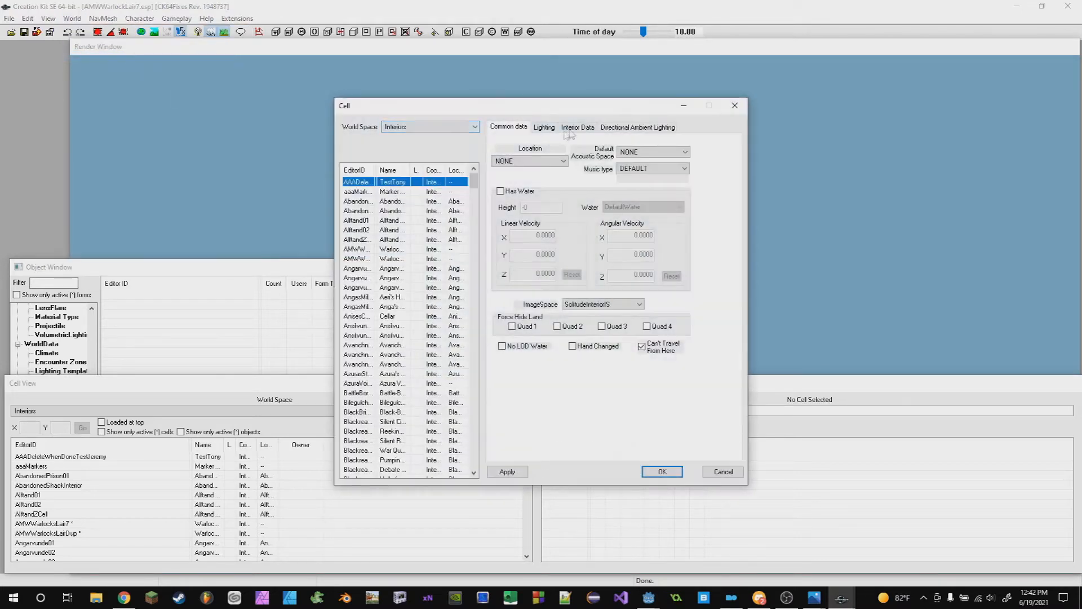
click(566, 128)
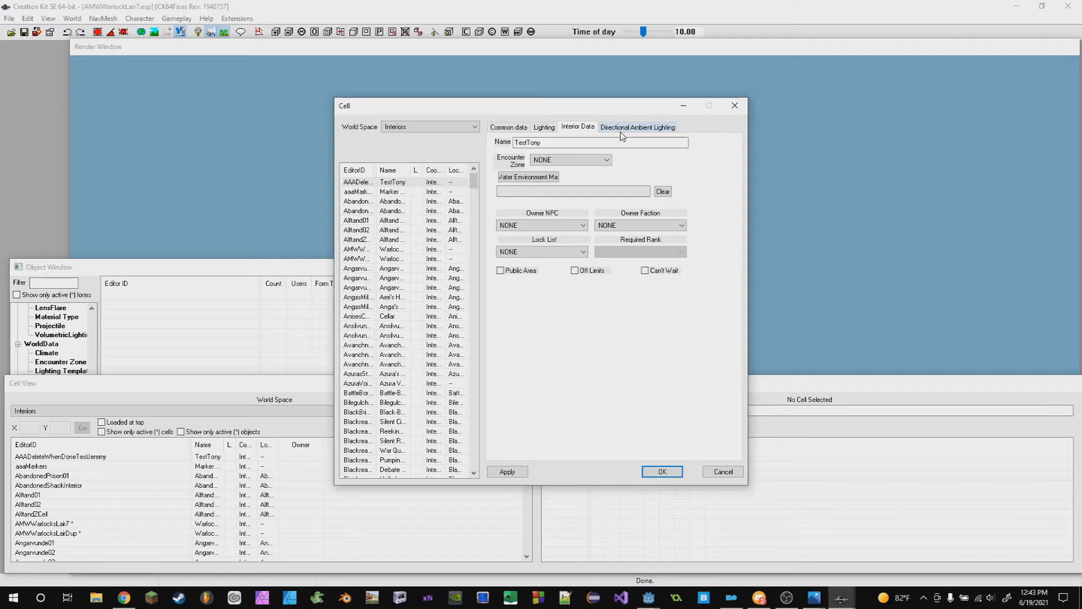
click(621, 129)
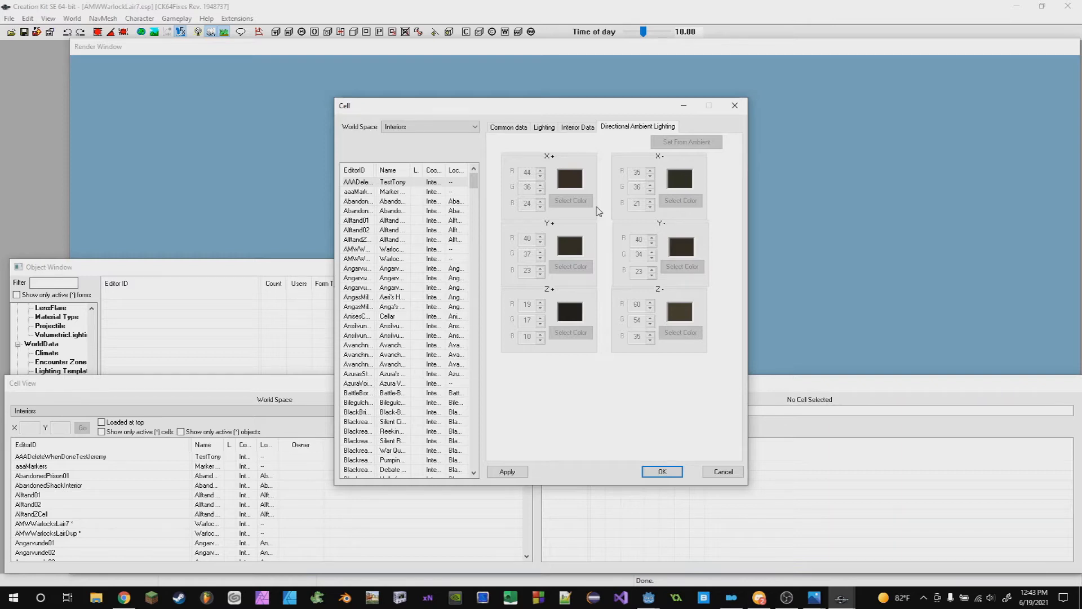
click(544, 127)
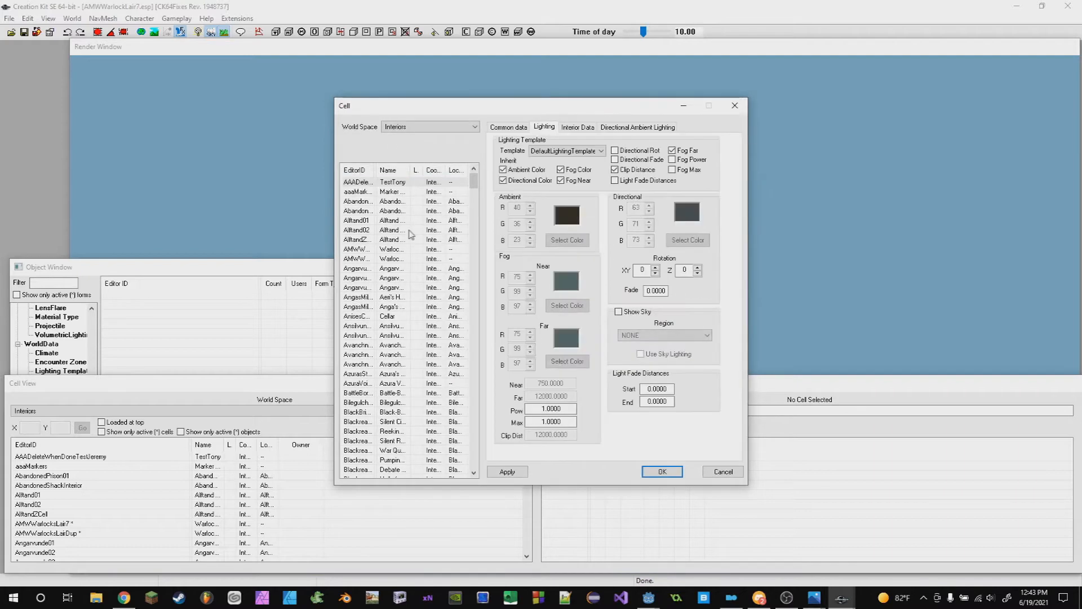
click(743, 111)
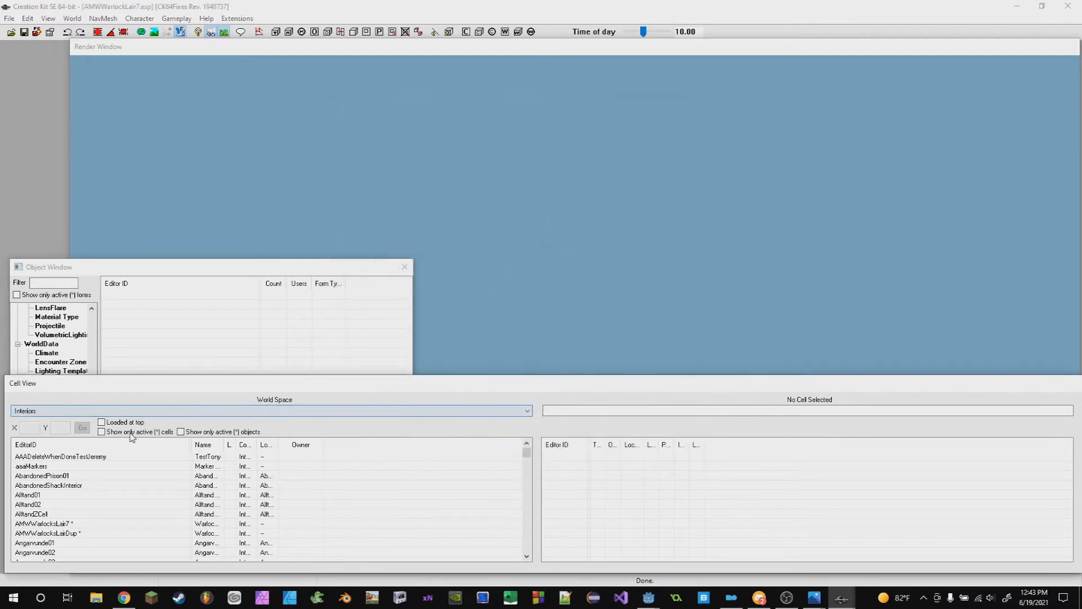
- Filter to active cells, load the AMWWarlocksLairDup cell, and open its directional ambient lighting settings
click(131, 432)
double_click(70, 466)
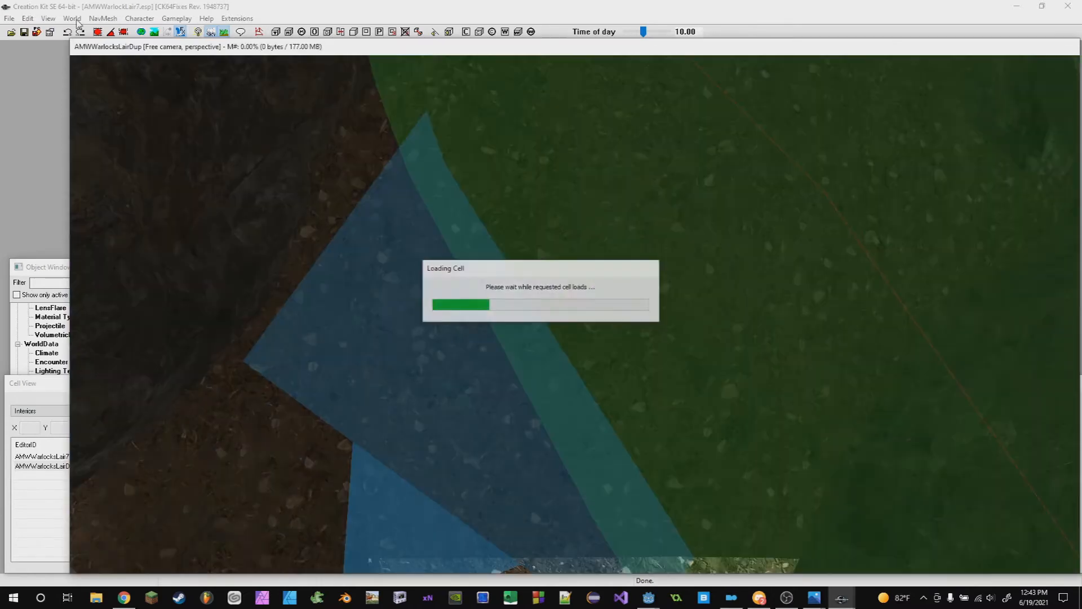
click(72, 18)
click(102, 56)
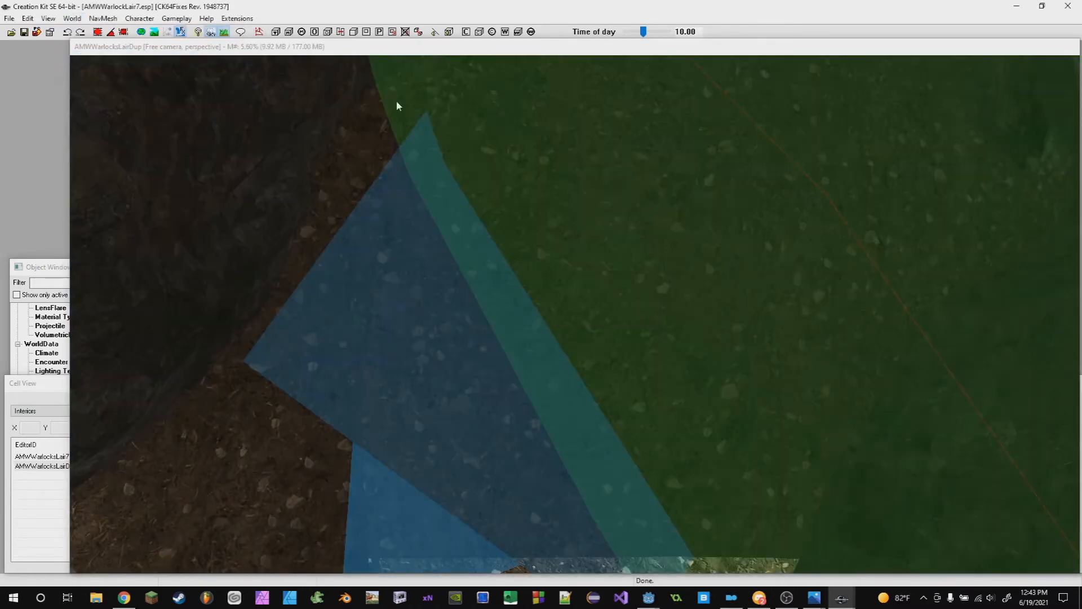
click(637, 127)
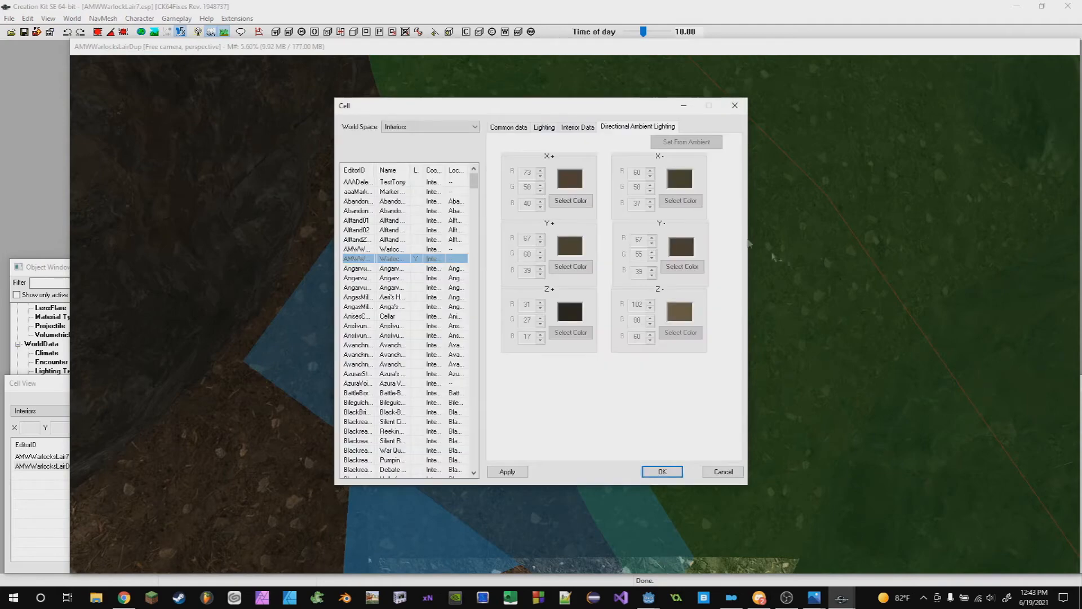
- Arrange the Cell dialog beside the render view and examine the cell's Lighting template settings
scroll(838, 309, down, 3)
click(840, 300)
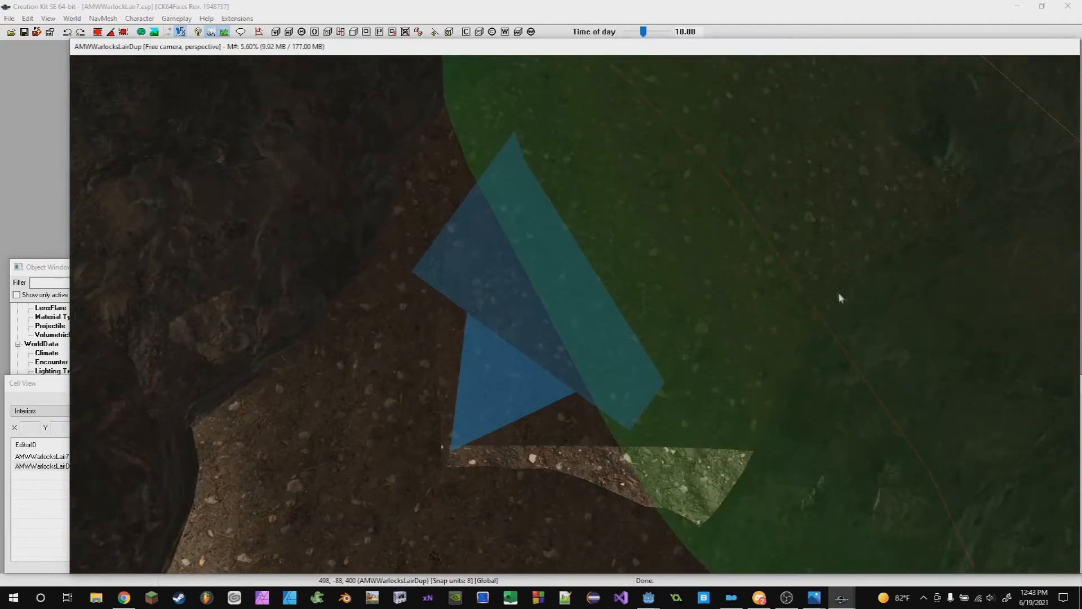
middle_drag(840, 299, 666, 191)
scroll(629, 192, down, 5)
scroll(700, 211, up, 1)
drag(271, 47, 673, 98)
drag(430, 106, 104, 64)
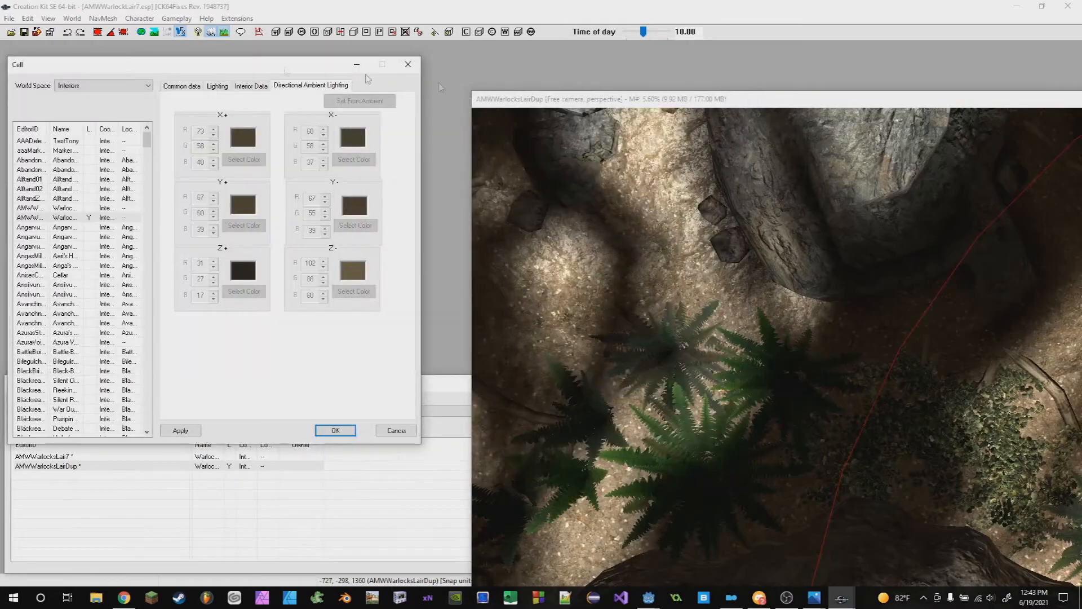
drag(598, 102, 196, 52)
click(43, 68)
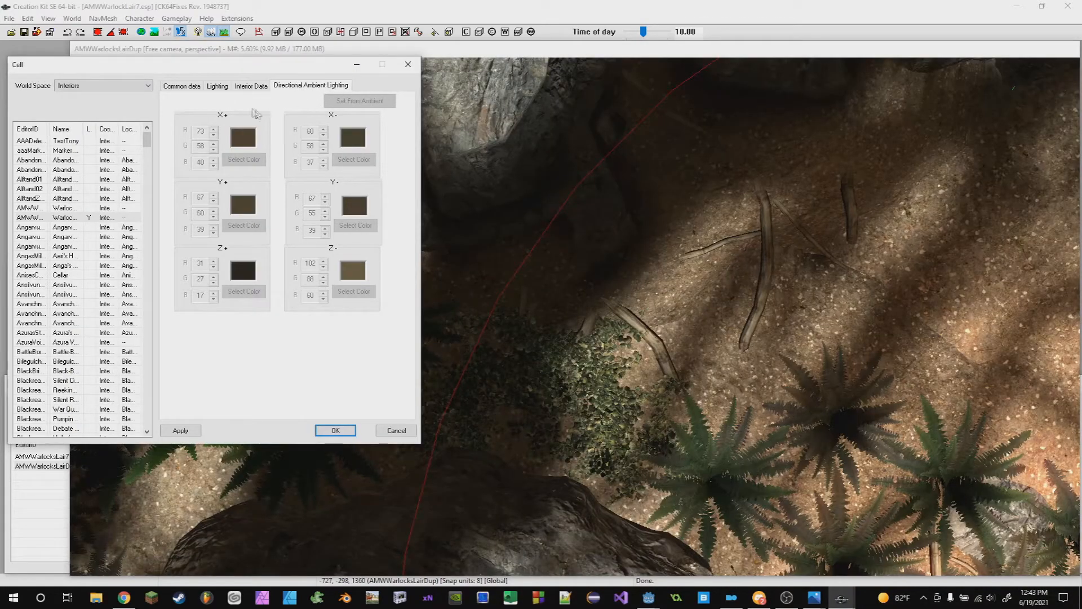
click(251, 87)
click(217, 87)
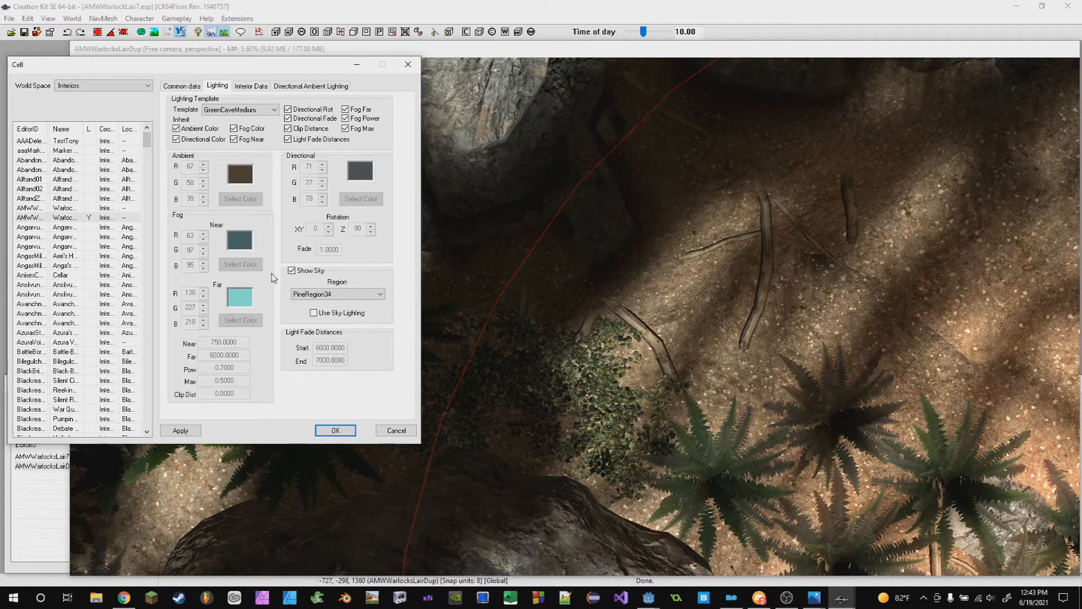
- Navigate the cave in the render view to examine its lighting, briefly checking the Discord lecture chat
scroll(625, 260, down, 5)
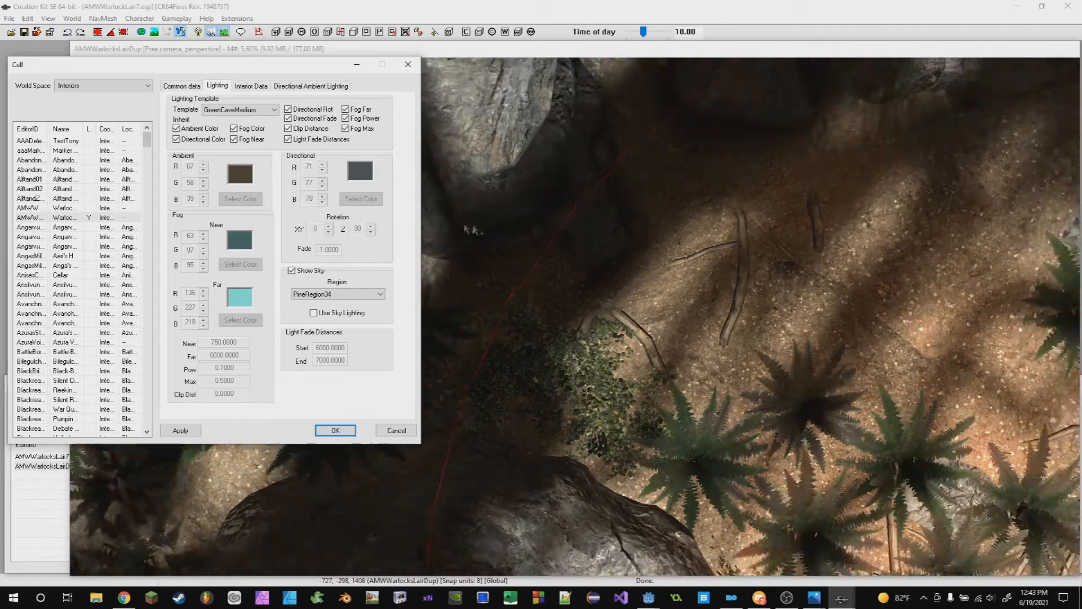
middle_drag(626, 261, 168, 575)
scroll(443, 169, up, 2)
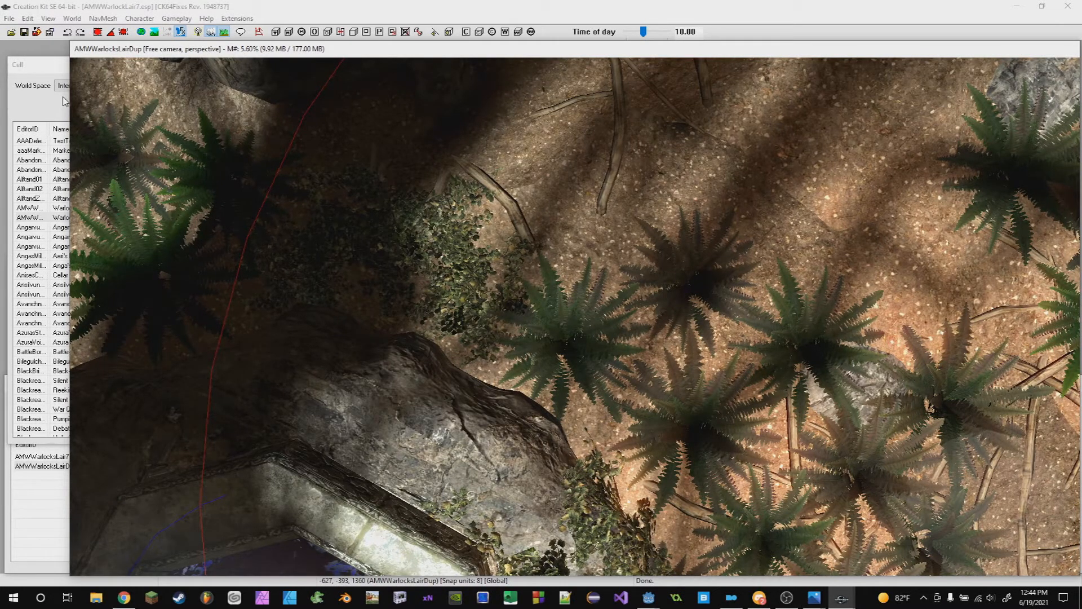
click(759, 597)
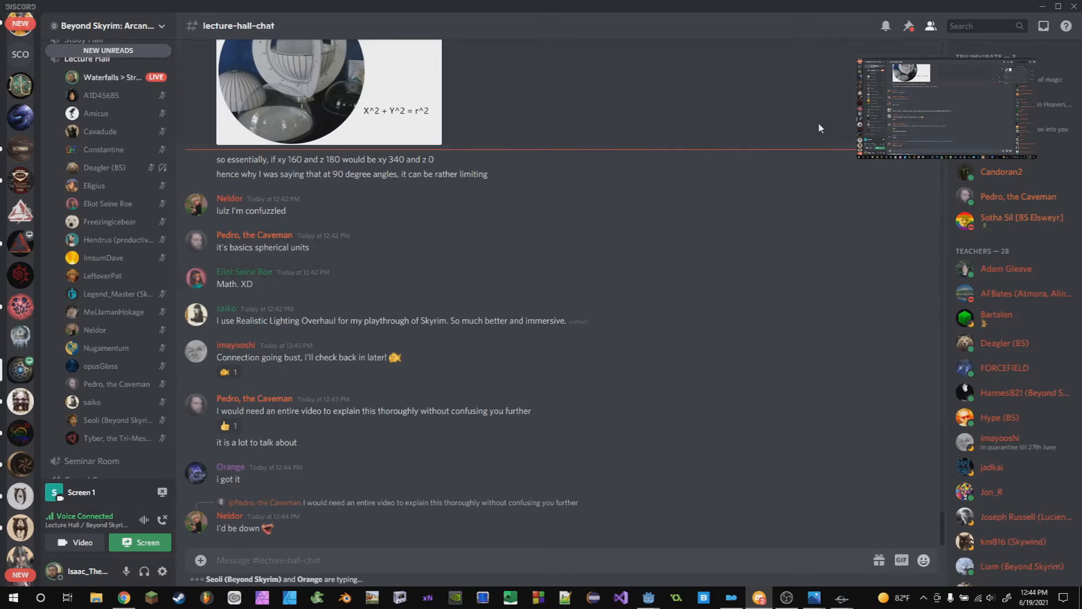
click(1046, 9)
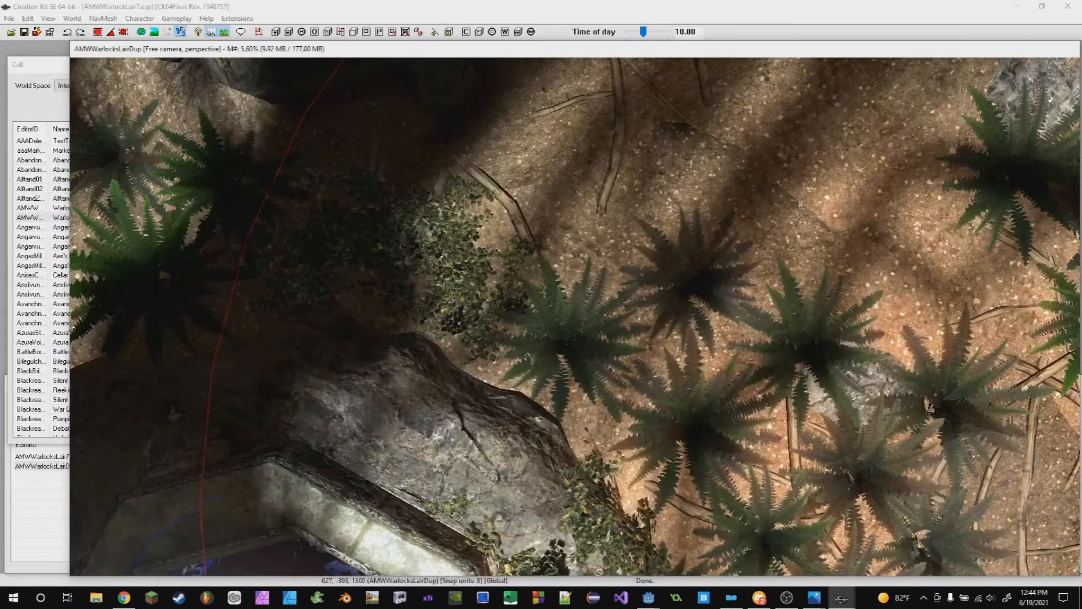
middle_drag(681, 232, 332, 265)
scroll(332, 265, up, 3)
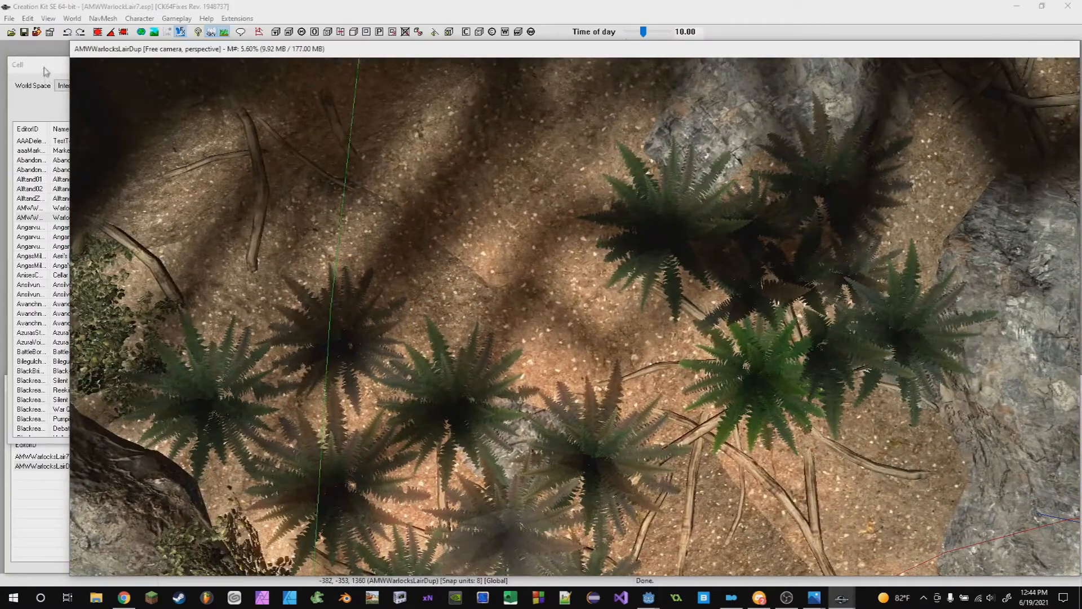
- Move the Cell and Object windows aside and navigate to the ferns and brazier area of the cave
click(44, 67)
drag(50, 66, 81, 59)
drag(26, 270, 39, 243)
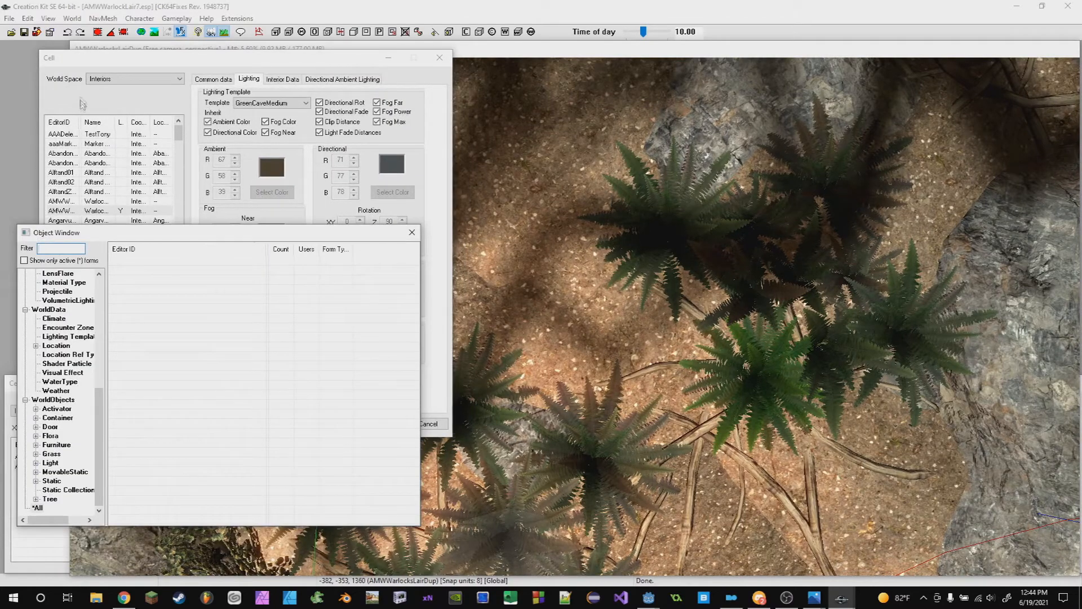
click(62, 63)
drag(61, 64, 64, 71)
click(541, 310)
scroll(575, 317, down, 3)
shift+middle_drag(575, 317, 789, 304)
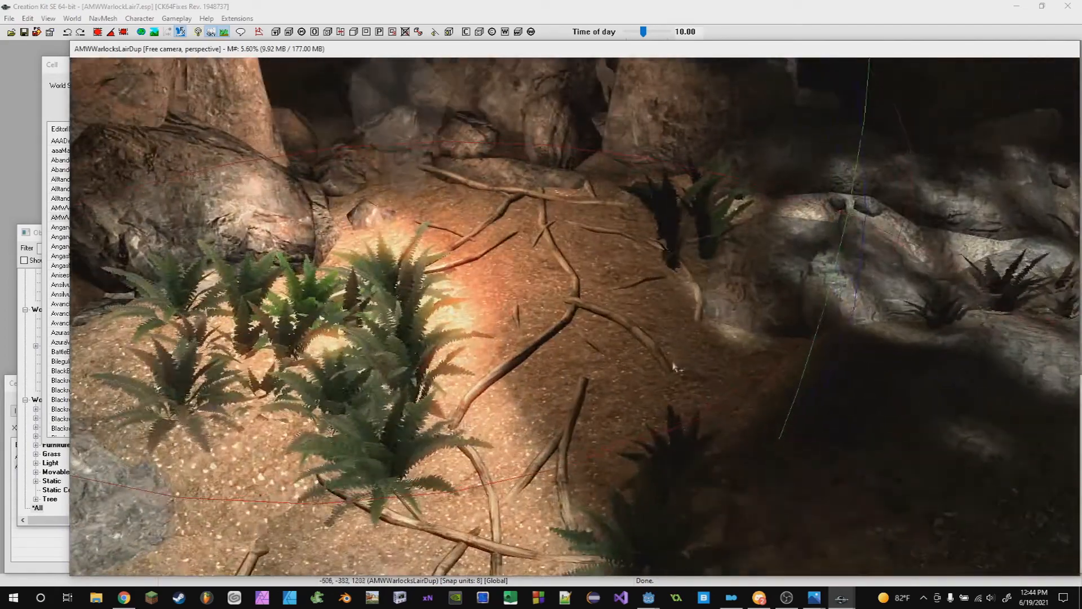
scroll(662, 356, up, 3)
scroll(662, 356, down, 3)
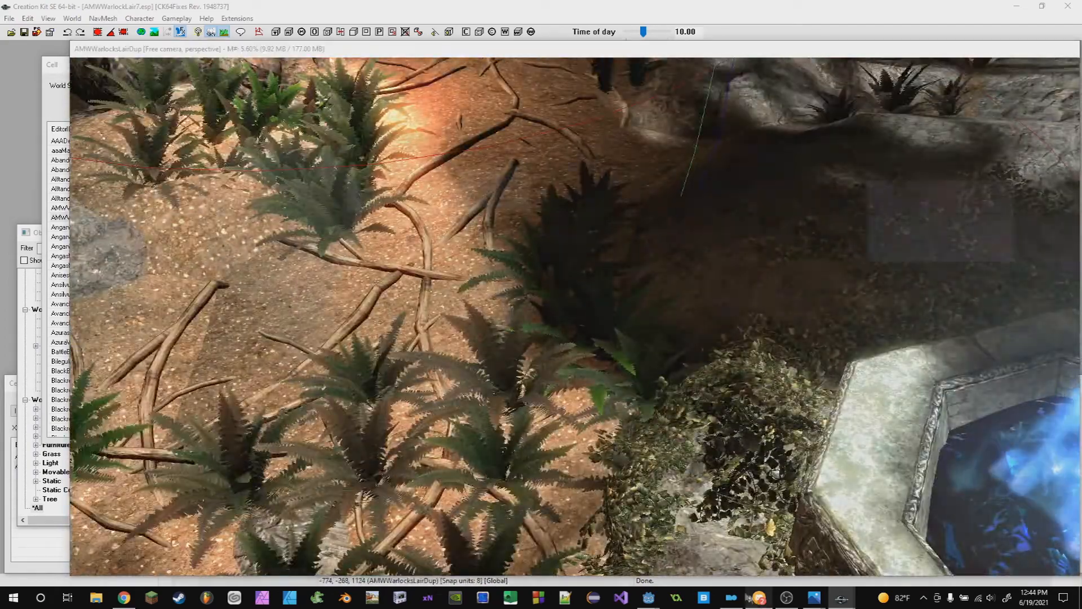
- Read the Discord lecture-hall chat and return to the Creation Kit
click(759, 598)
scroll(377, 308, up, 3)
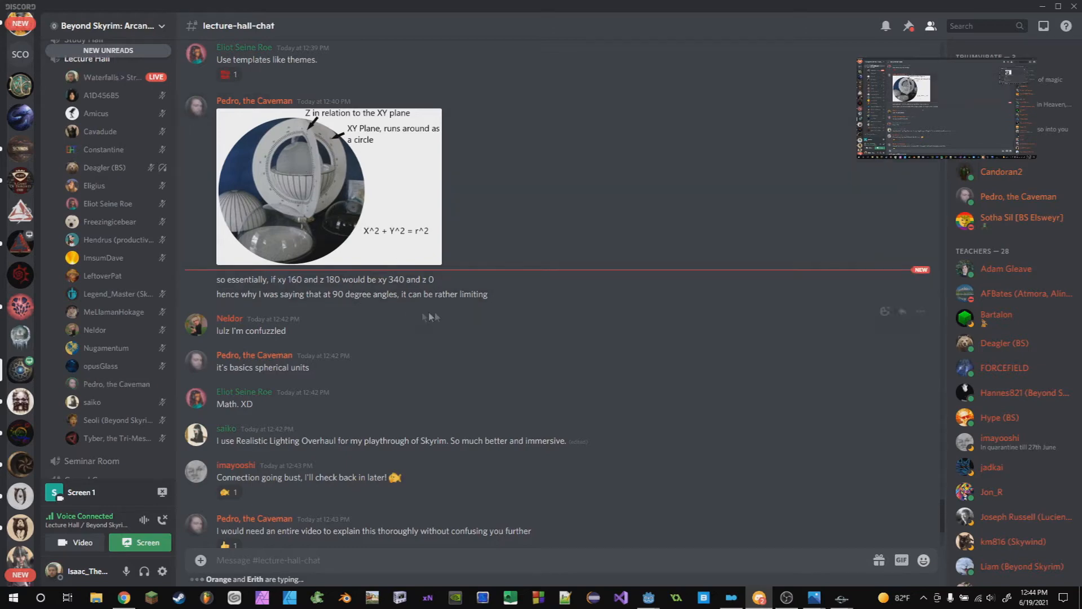
scroll(682, 262, down, 3)
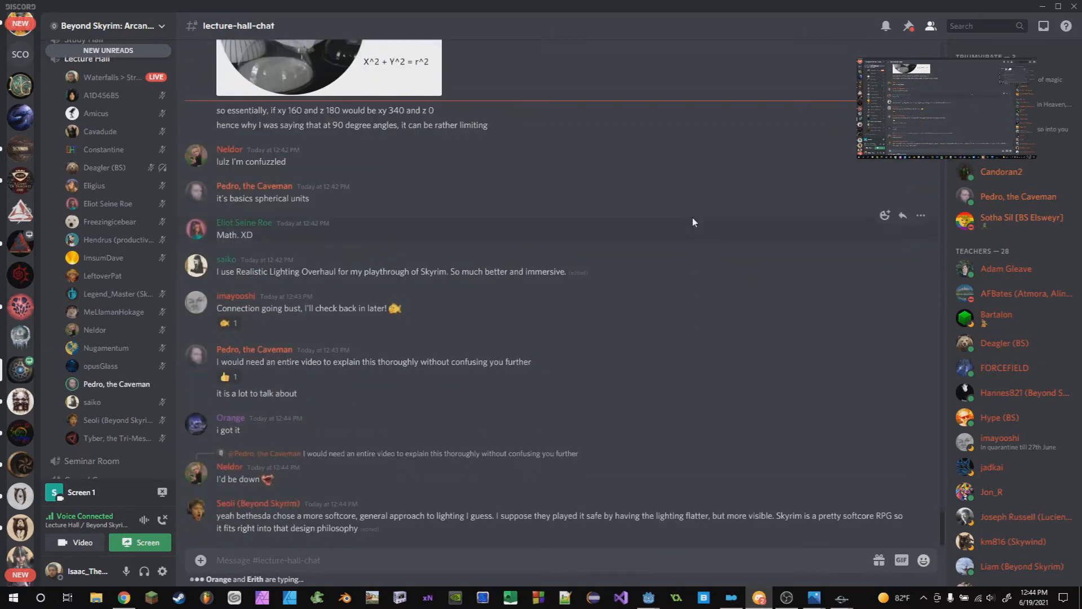
click(1041, 10)
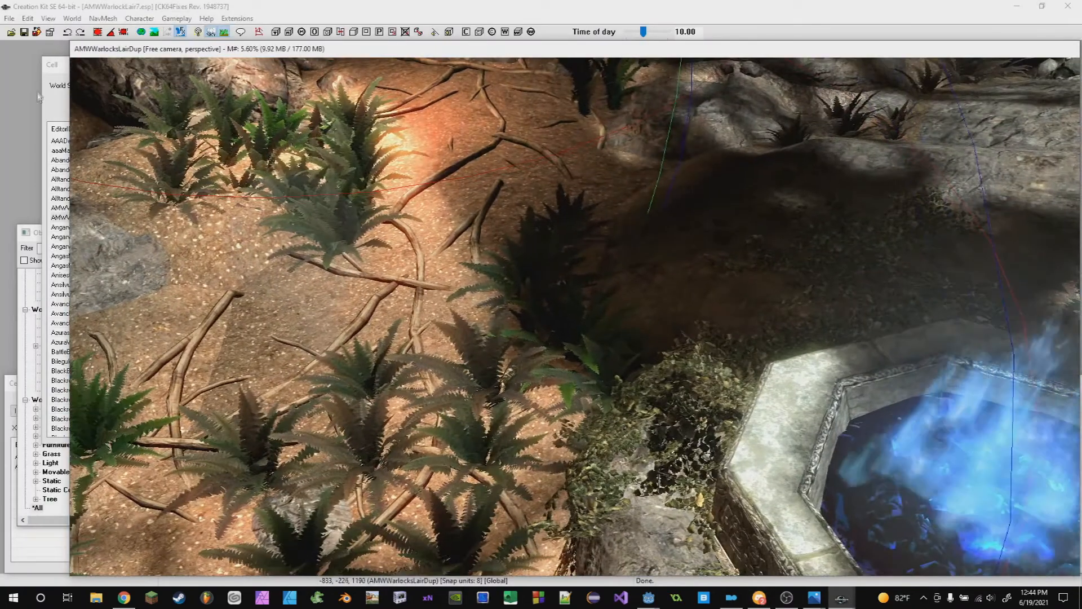
- Review the cell's Common data image space and Directional Ambient Lighting tabs, then close the Cell dialog
click(45, 97)
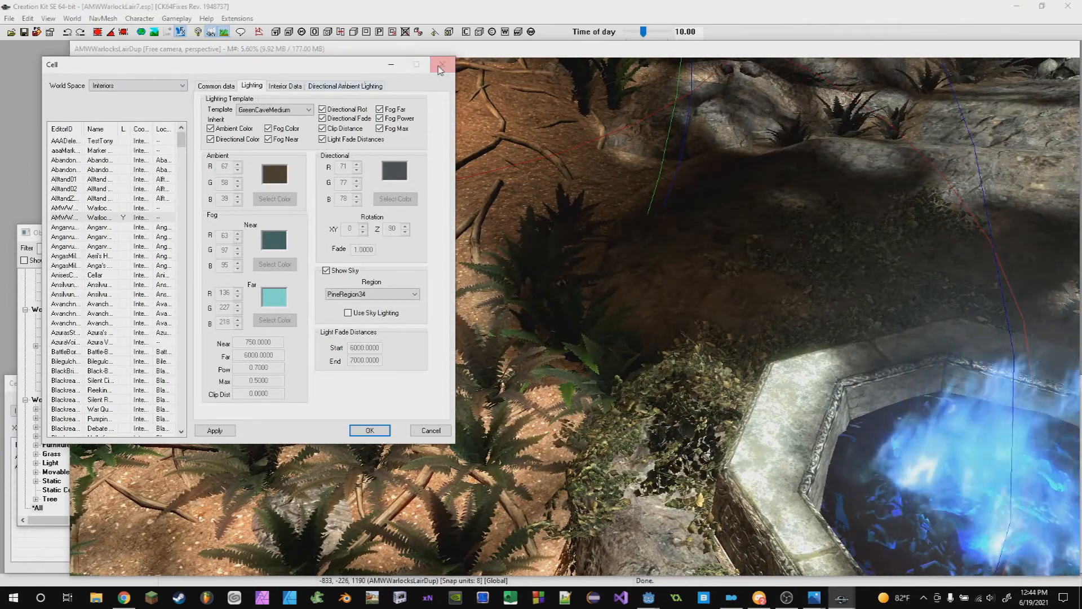
click(218, 87)
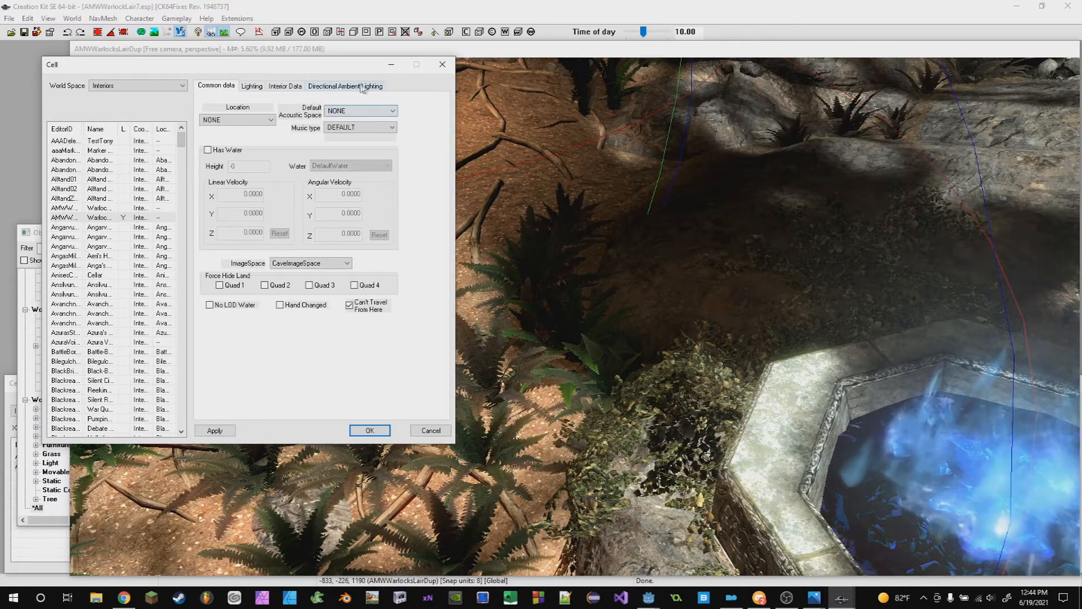
click(364, 86)
click(442, 63)
- Browse the Imagespace forms, show only active forms, and open the WarlocksLair7IS imagespace
click(56, 355)
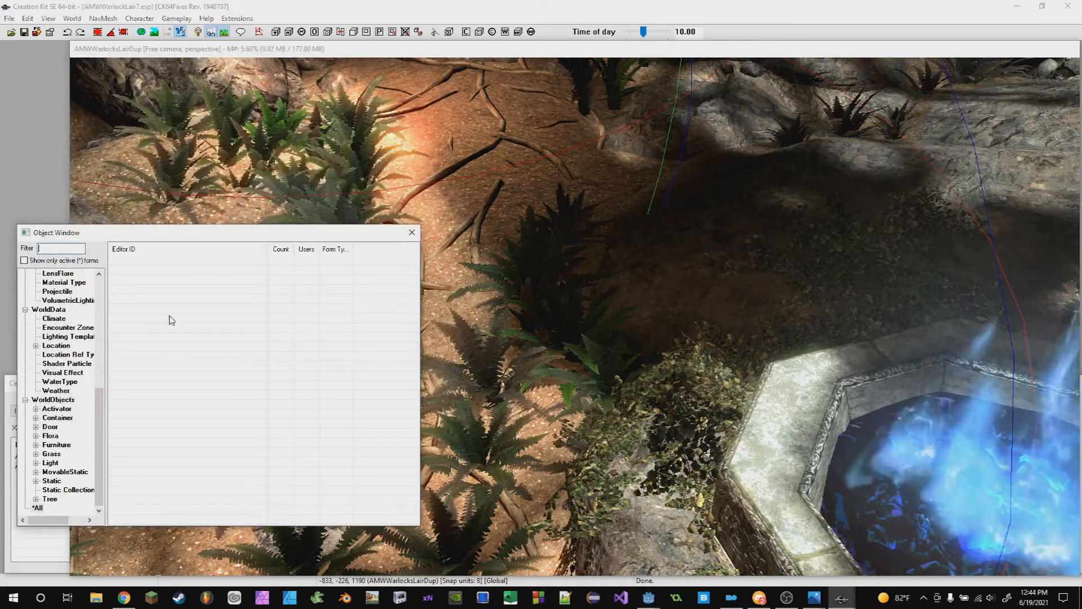
scroll(61, 347, up, 2)
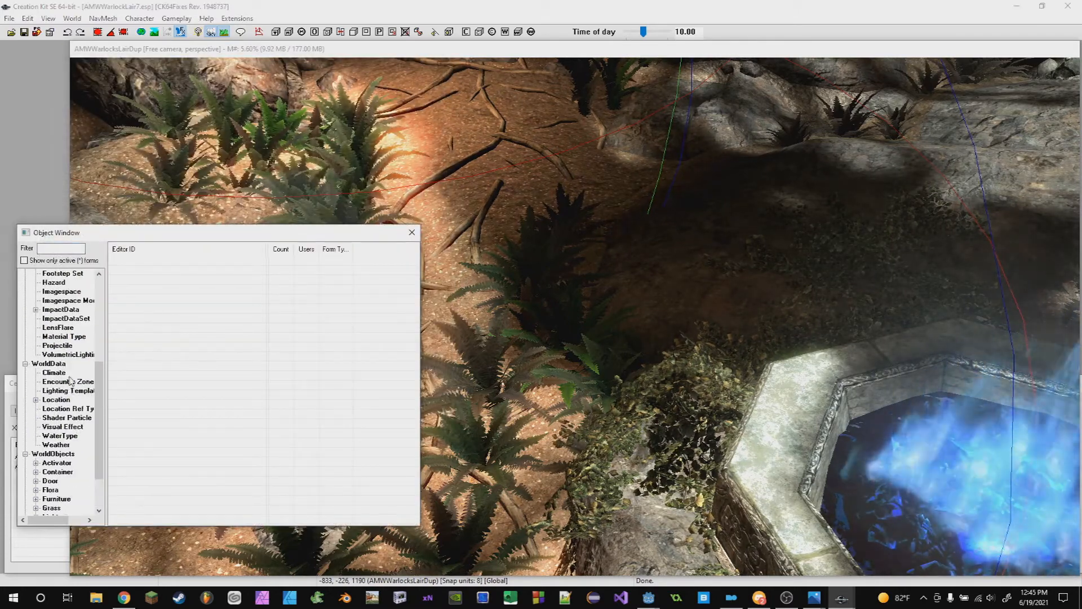
click(61, 309)
click(61, 291)
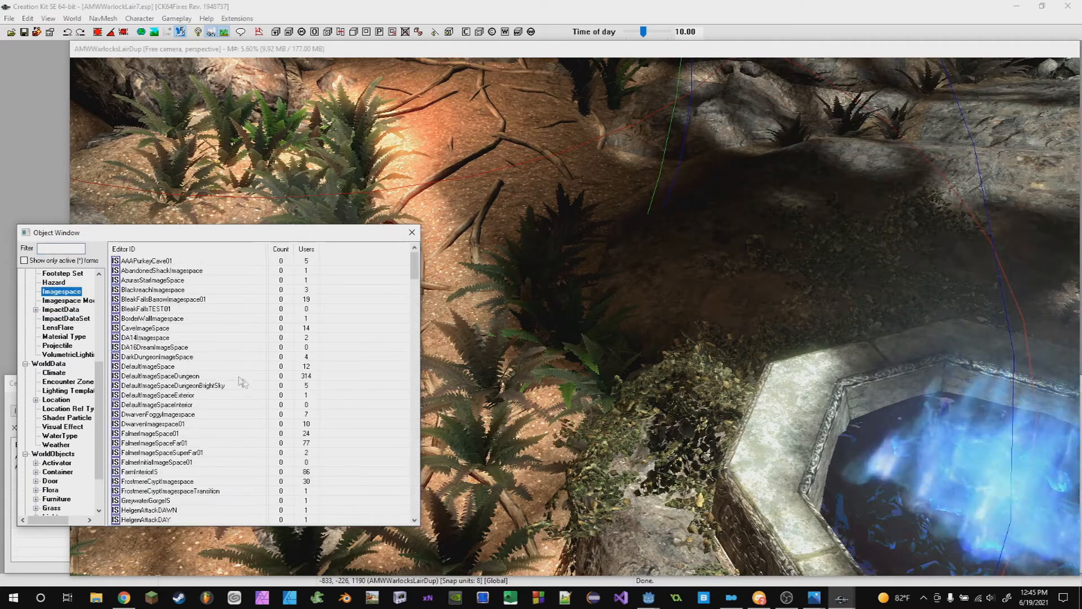
scroll(248, 458, down, 15)
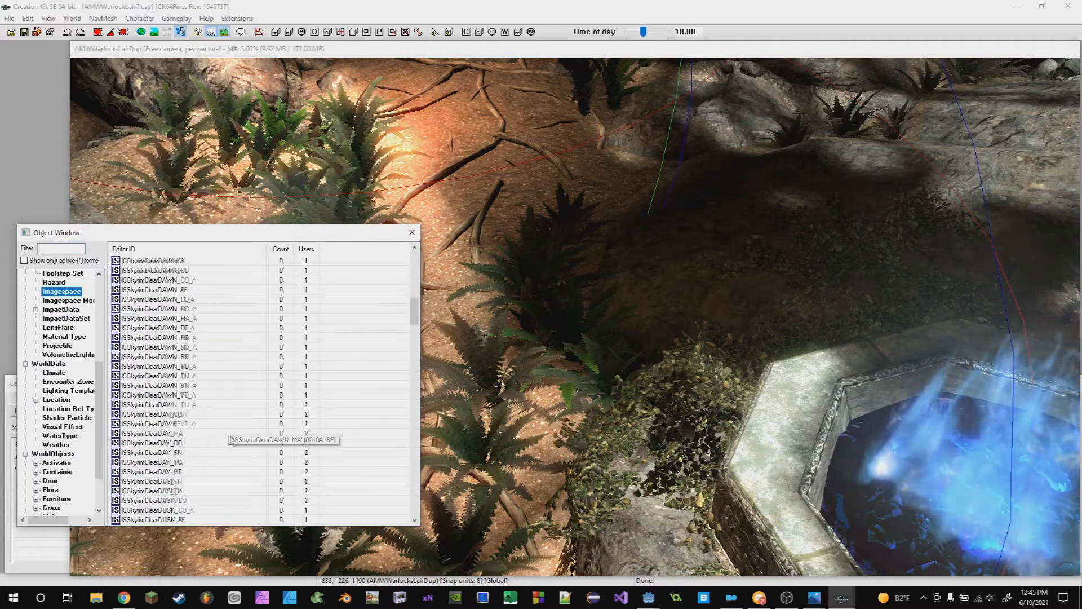
scroll(225, 451, down, 12)
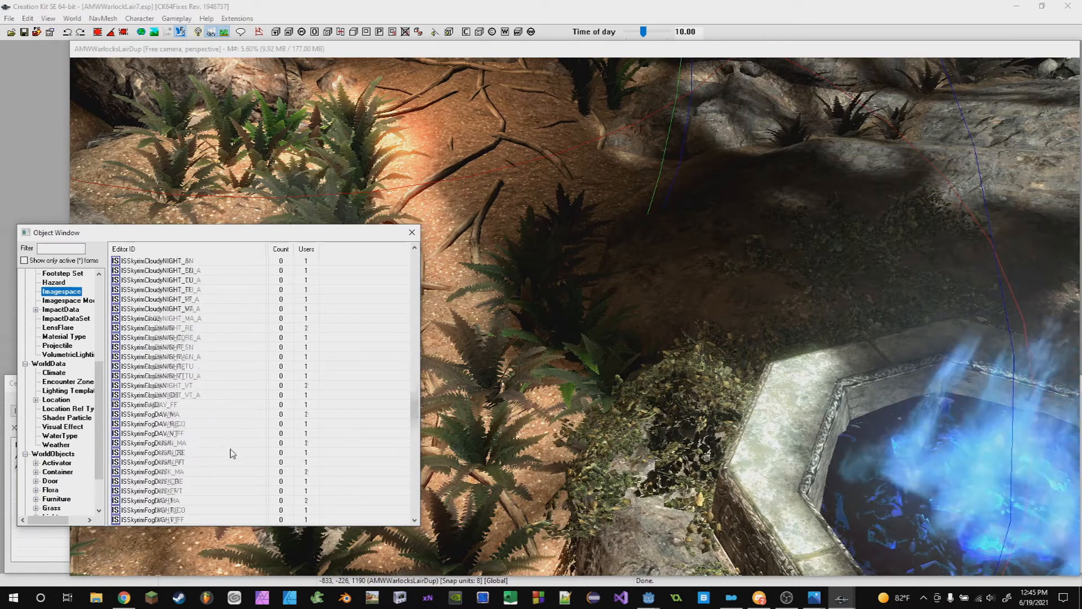
click(24, 260)
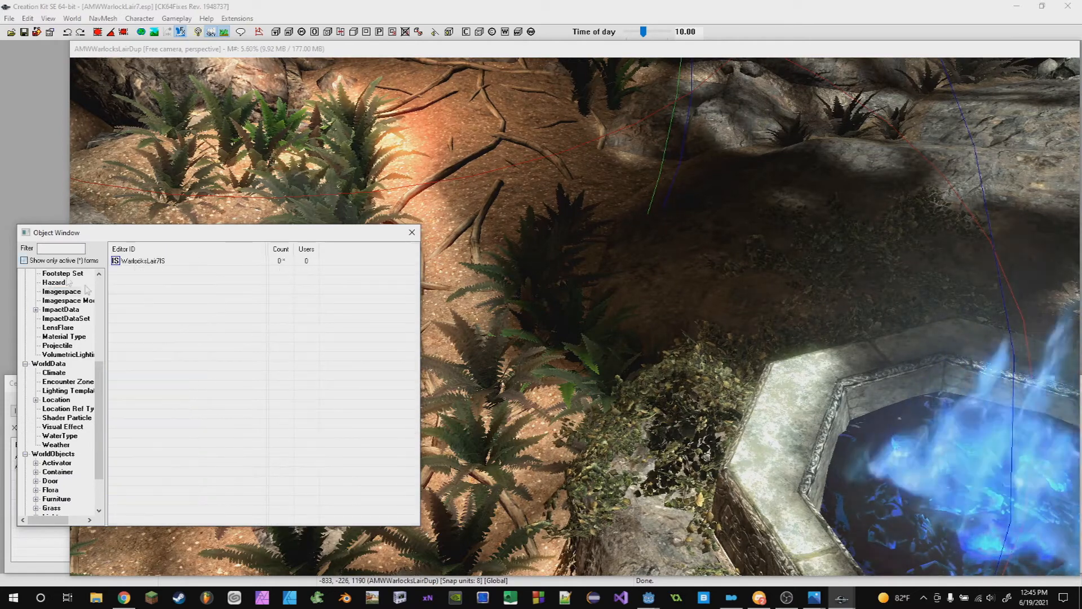
double_click(140, 261)
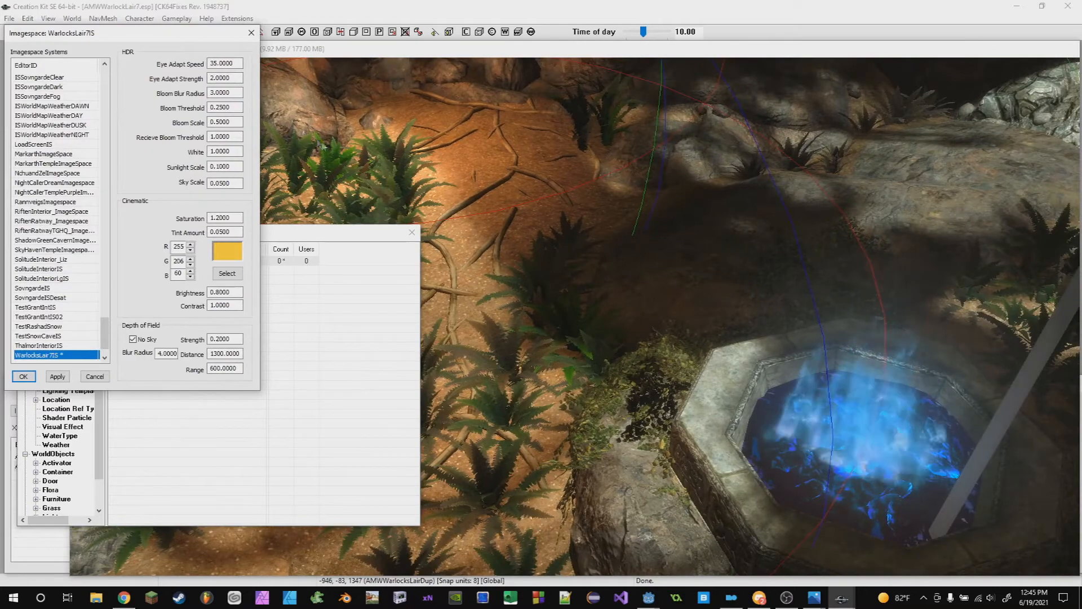
- Move the imagespace window aside and reopen the cell's Lighting settings to compare them
scroll(747, 363, up, 3)
middle_drag(747, 362, 716, 349)
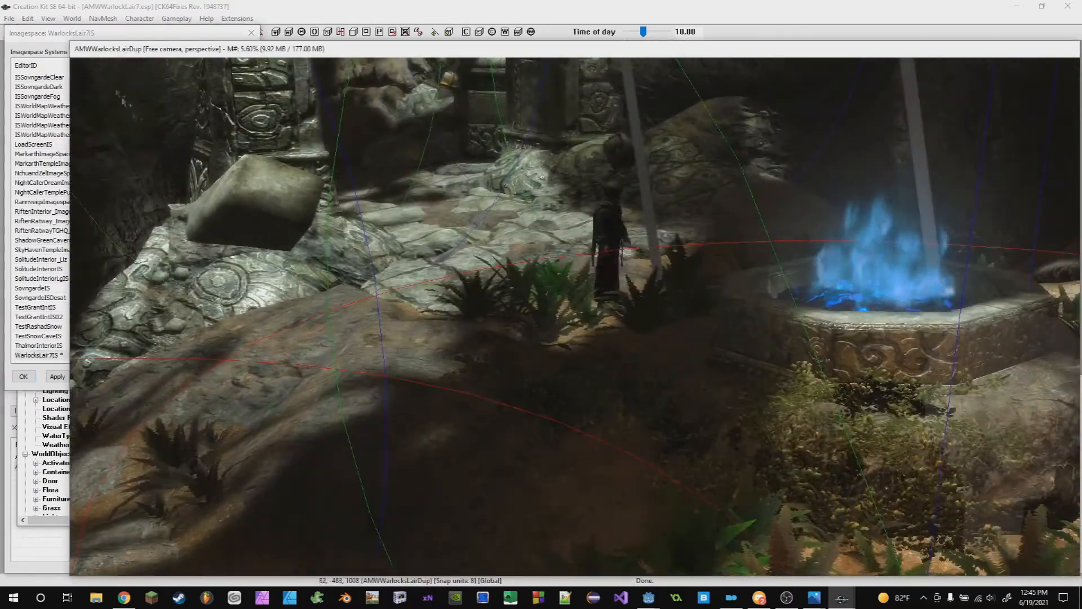
click(48, 28)
drag(48, 28, 84, 56)
middle_drag(591, 293, 405, 242)
click(72, 19)
click(81, 56)
click(544, 127)
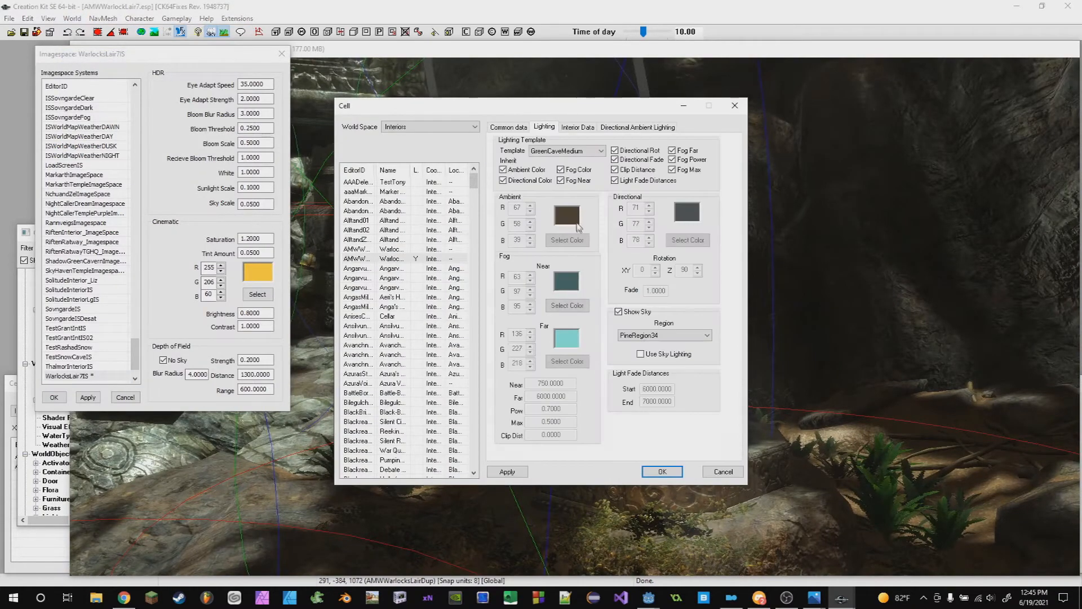
- Set the cell's lighting template to WarlocksLair7LT
click(567, 151)
scroll(586, 338, down, 5)
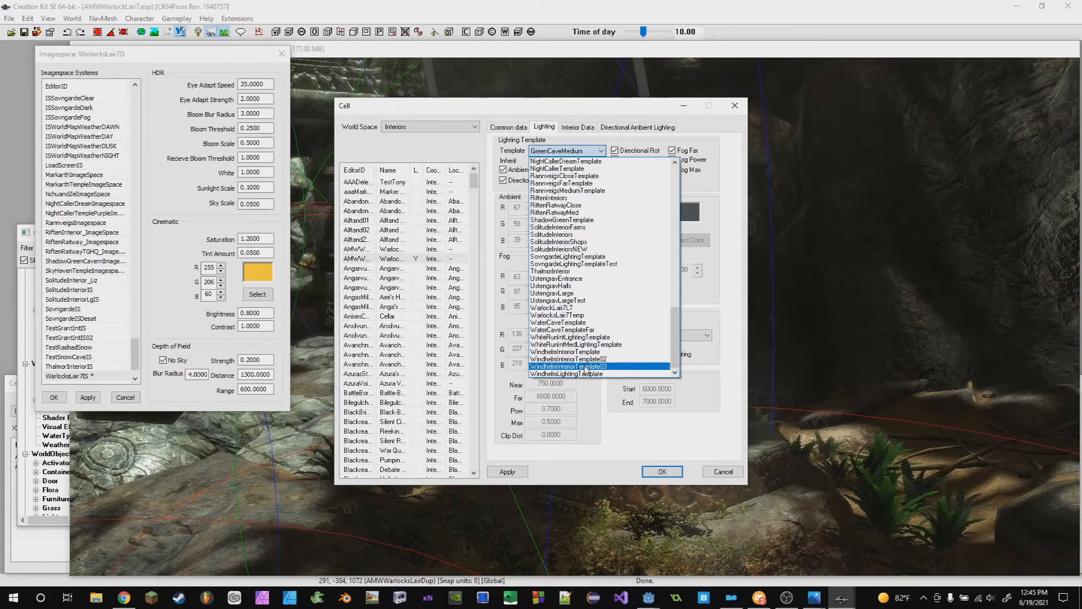
click(583, 309)
- Review the cell's Directional Ambient Lighting, Common data, Lighting and Interior Data tabs
click(637, 126)
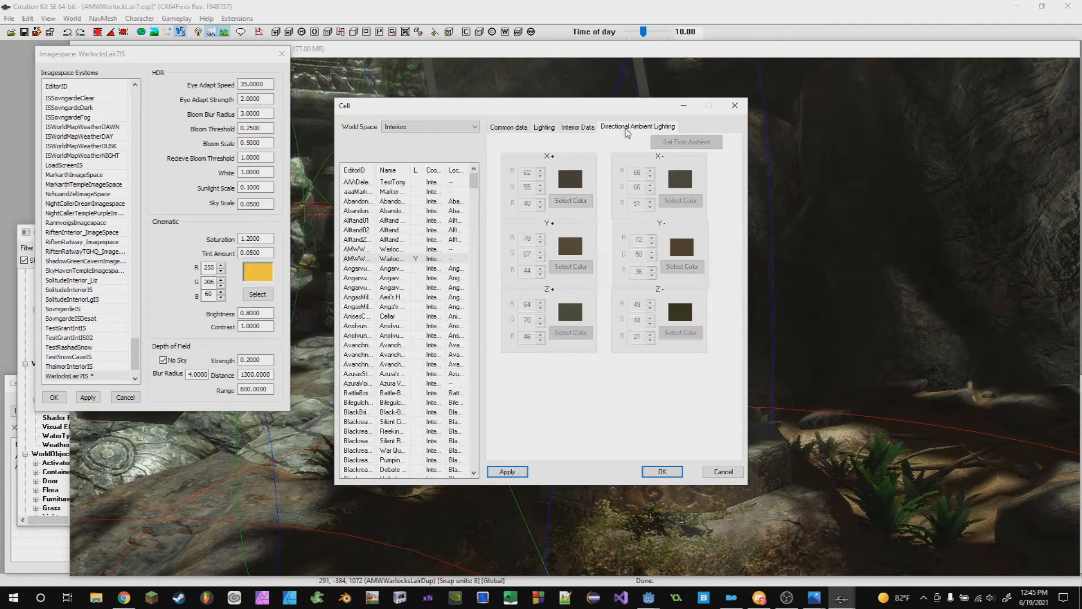
click(545, 130)
click(512, 130)
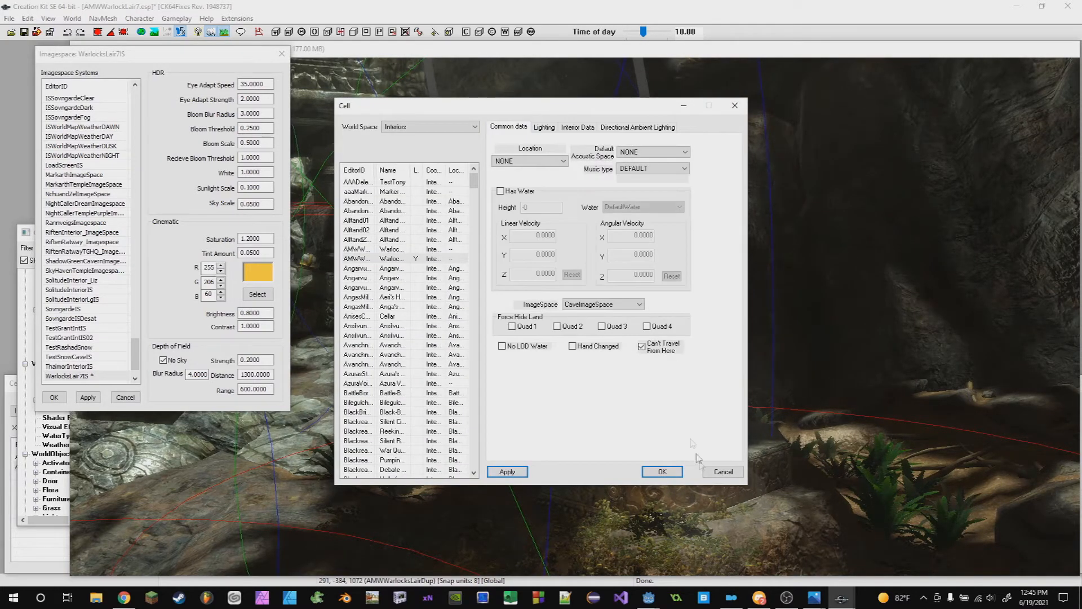
click(545, 127)
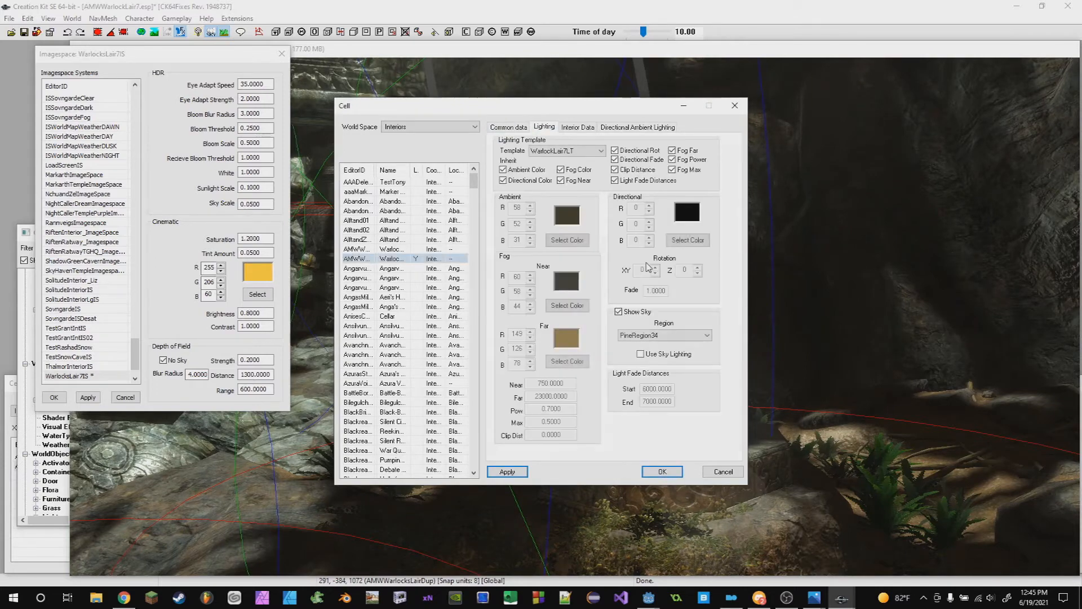
click(585, 128)
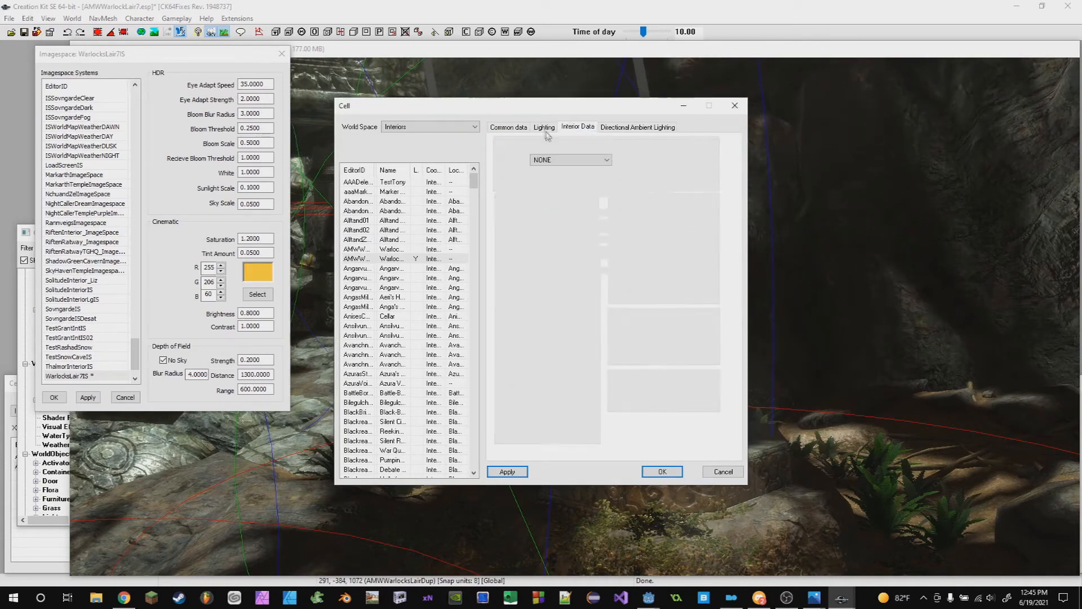
click(541, 127)
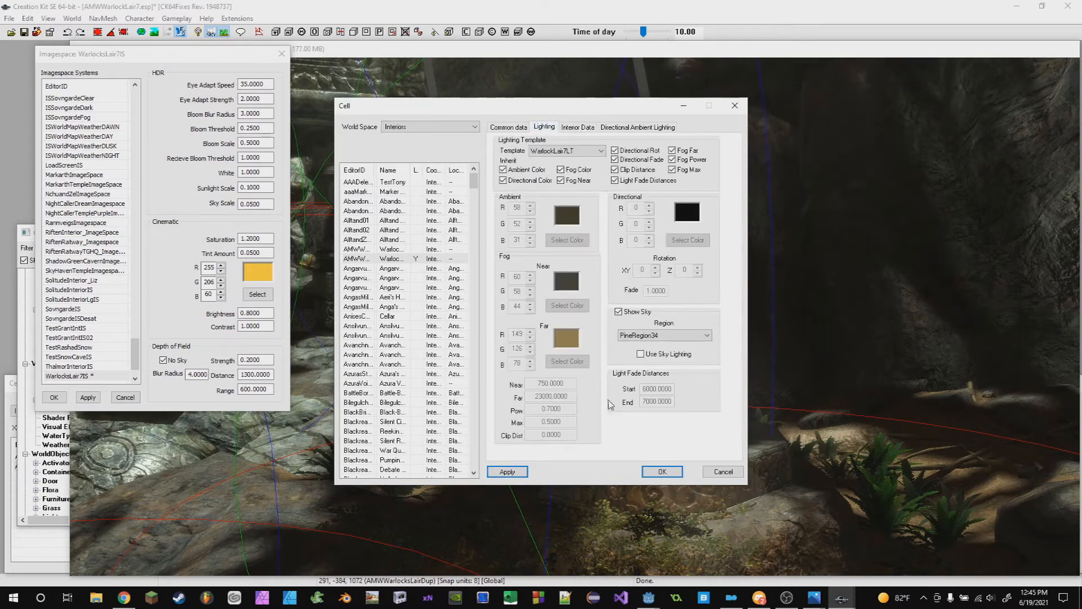
- Confirm the Cell dialog and save the plugin
click(654, 473)
scroll(544, 412, down, 2)
middle_drag(543, 411, 560, 351)
key(ctrl+s)
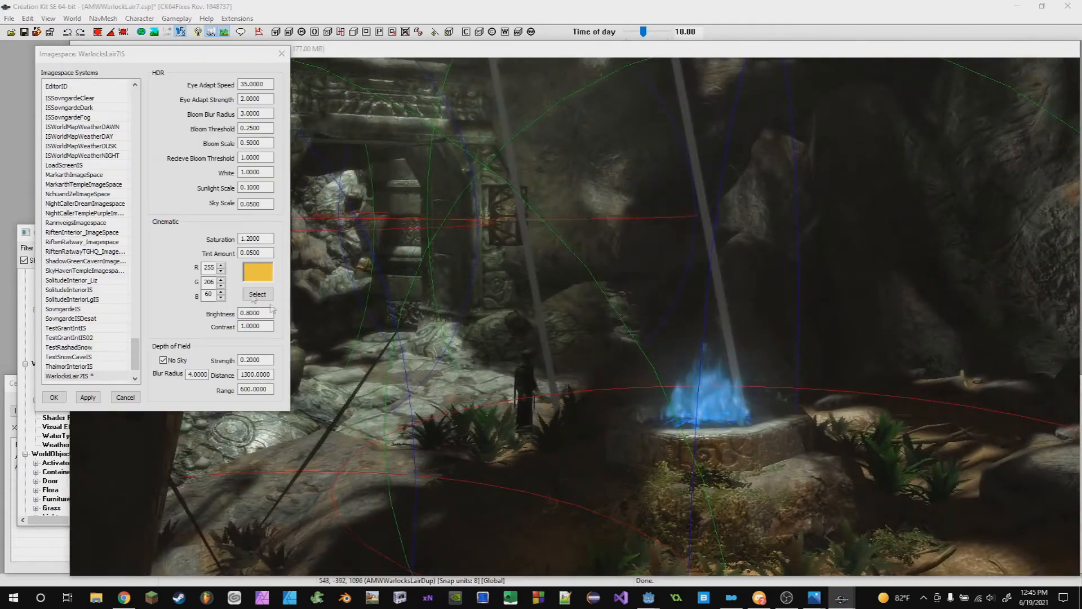
- Examine the blue fire and surrounding cave in the render view with the new template
click(617, 339)
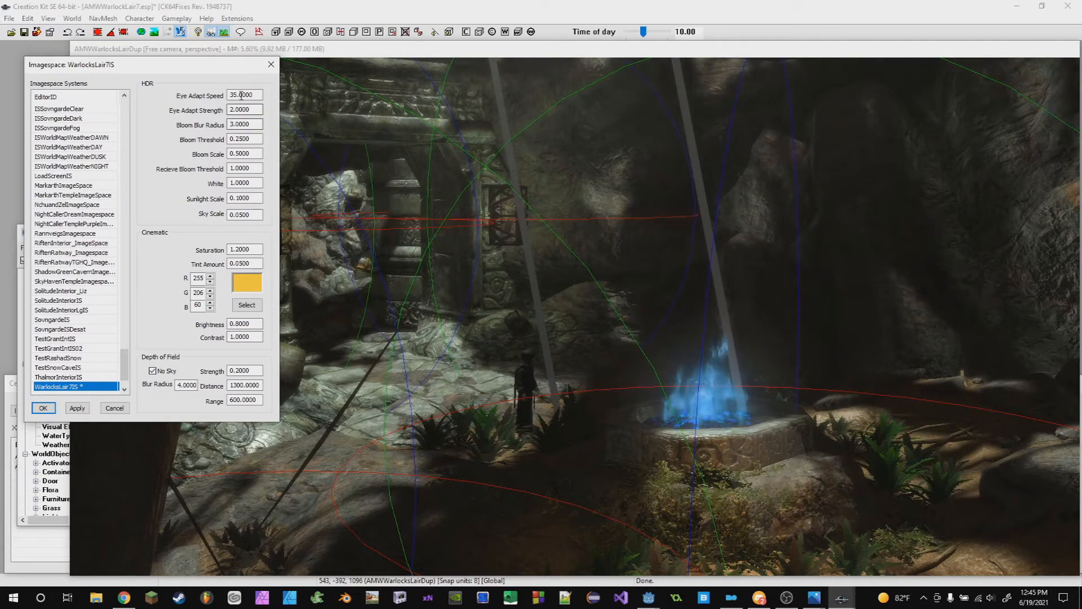
drag(239, 96, 196, 97)
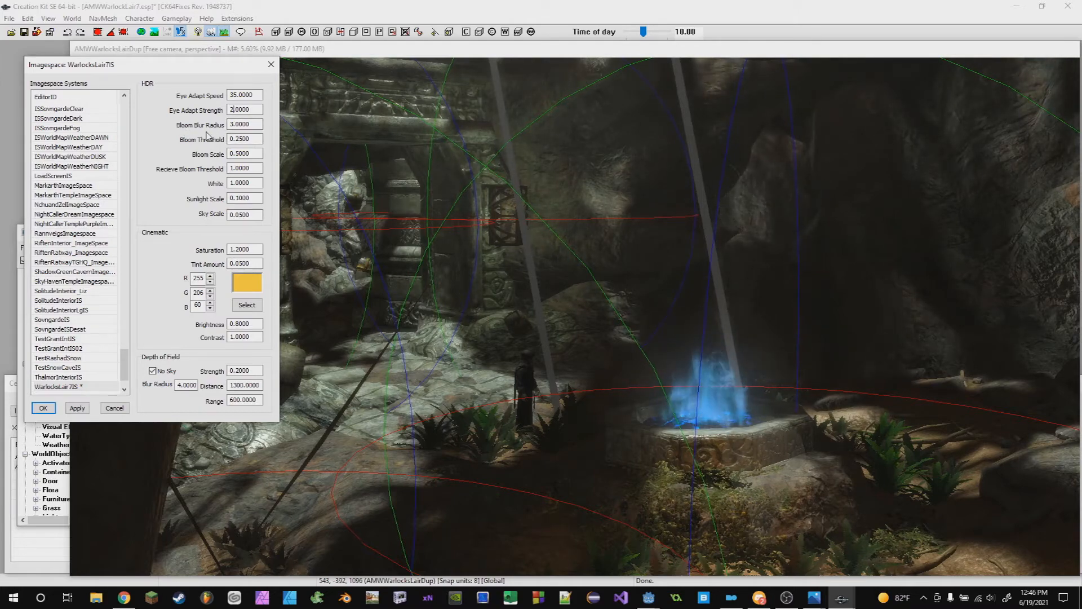
middle_drag(761, 331, 722, 331)
scroll(676, 316, up, 5)
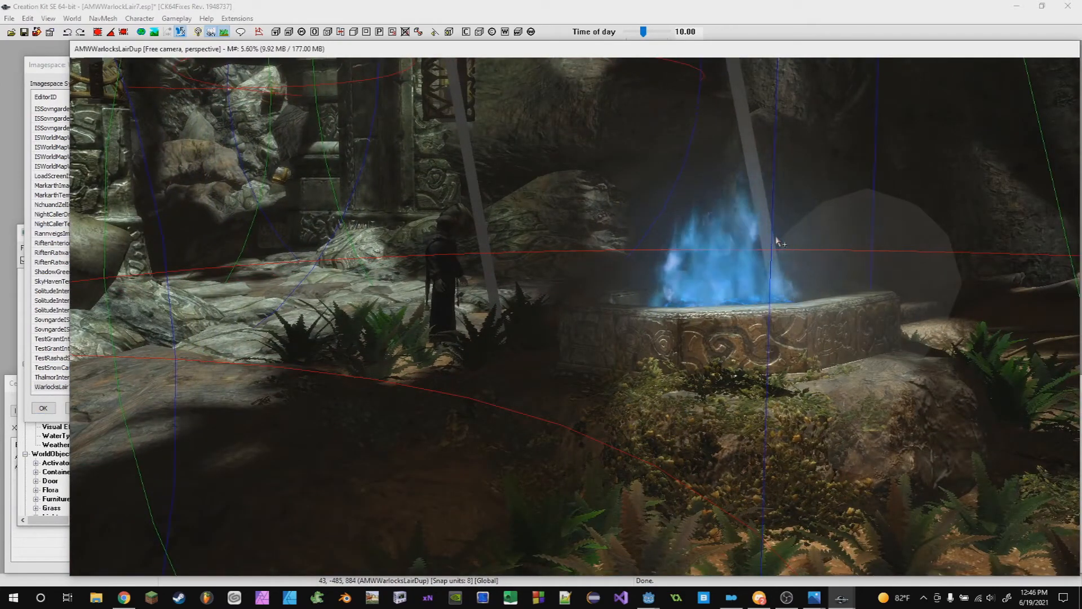
scroll(781, 243, up, 6)
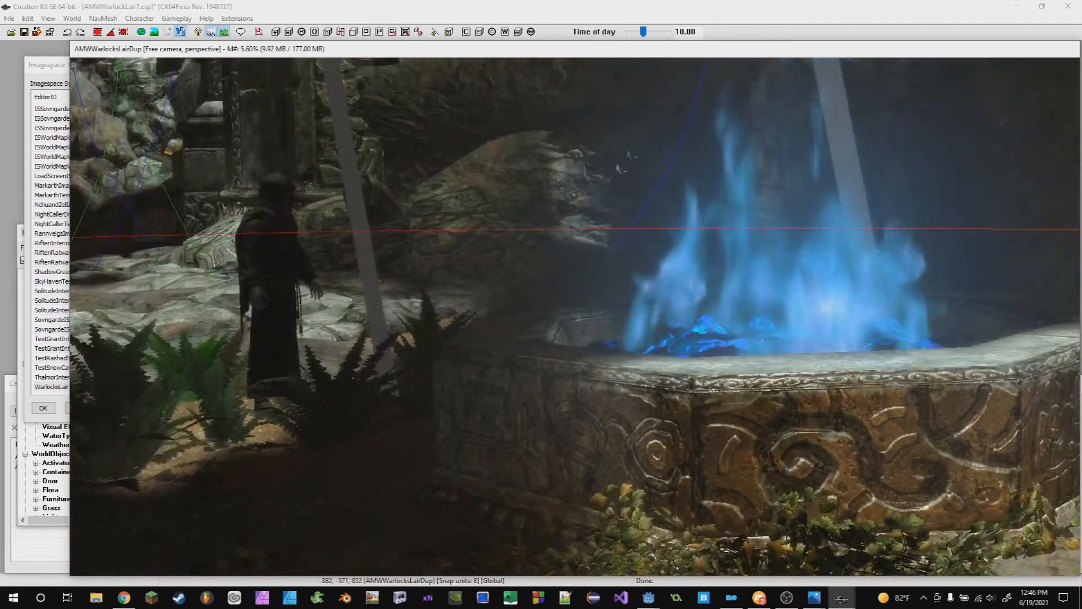
scroll(490, 225, down, 5)
mouse_move(519, 283)
middle_down()
mouse_move(514, 256)
mouse_move(516, 274)
middle_up()
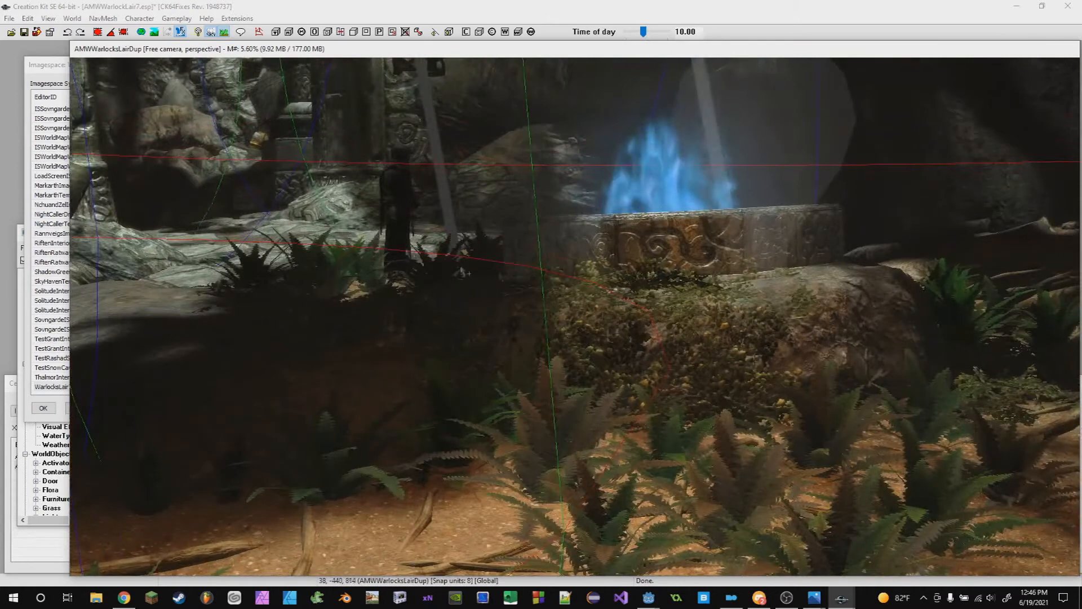
click(45, 59)
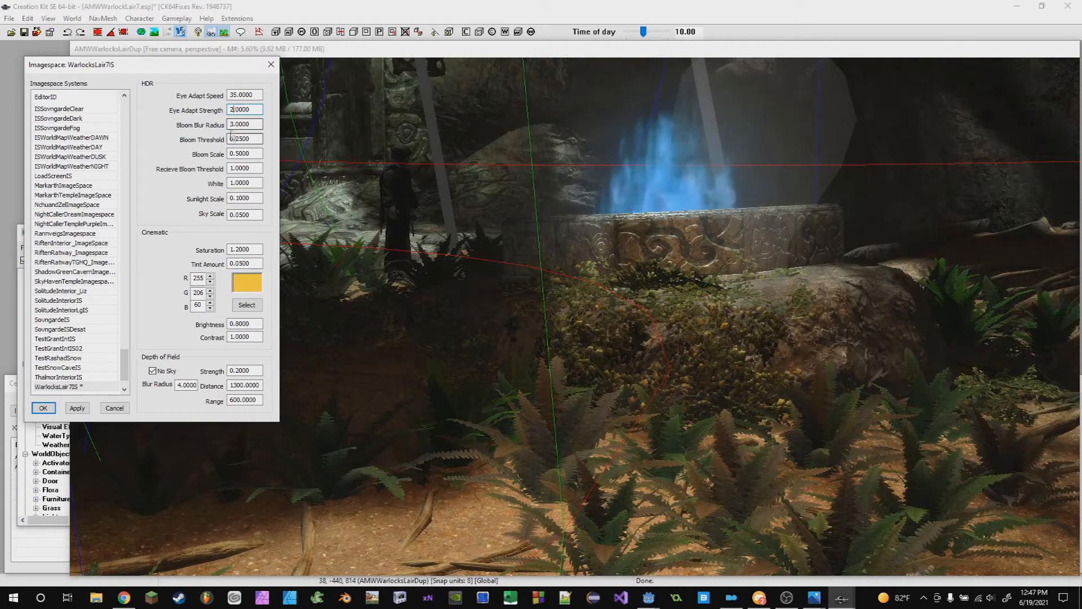
- Set the imagespace Bloom Blur Radius to 10 and Bloom Scale to 20.5
click(232, 125)
text(0)
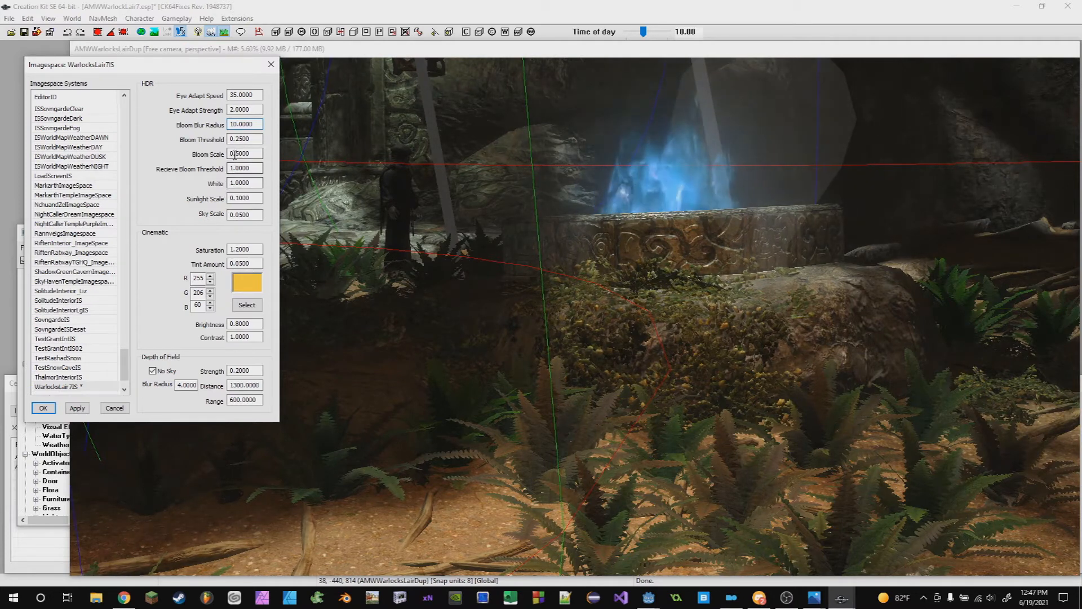
text(1)
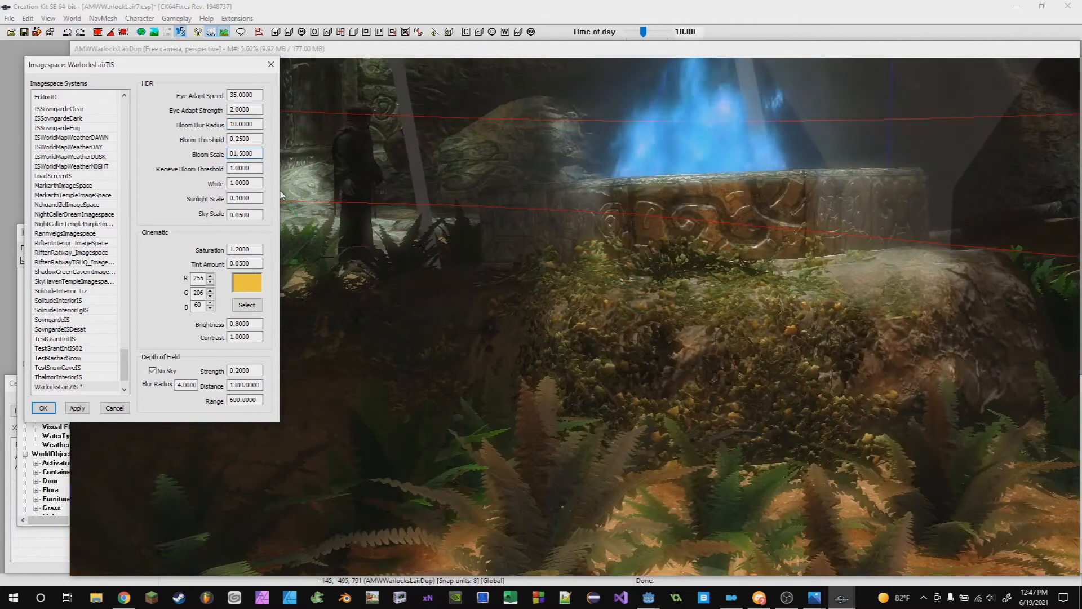
key(BackSpace)
key(BackSpace)
text(20)
- Raise the Bloom Blur Radius to 12 to exaggerate the bloom
scroll(705, 267, down, 2)
middle_drag(705, 266, 713, 307)
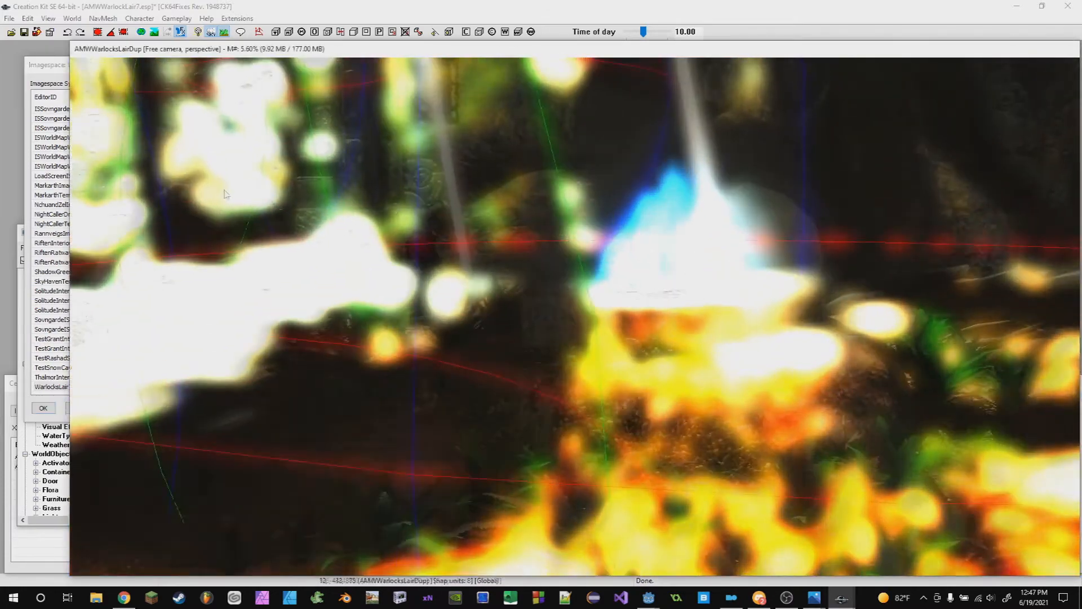
scroll(713, 307, up, 1)
click(44, 69)
click(237, 123)
key(BackSpace)
key(BackSpace)
key(BackSpace)
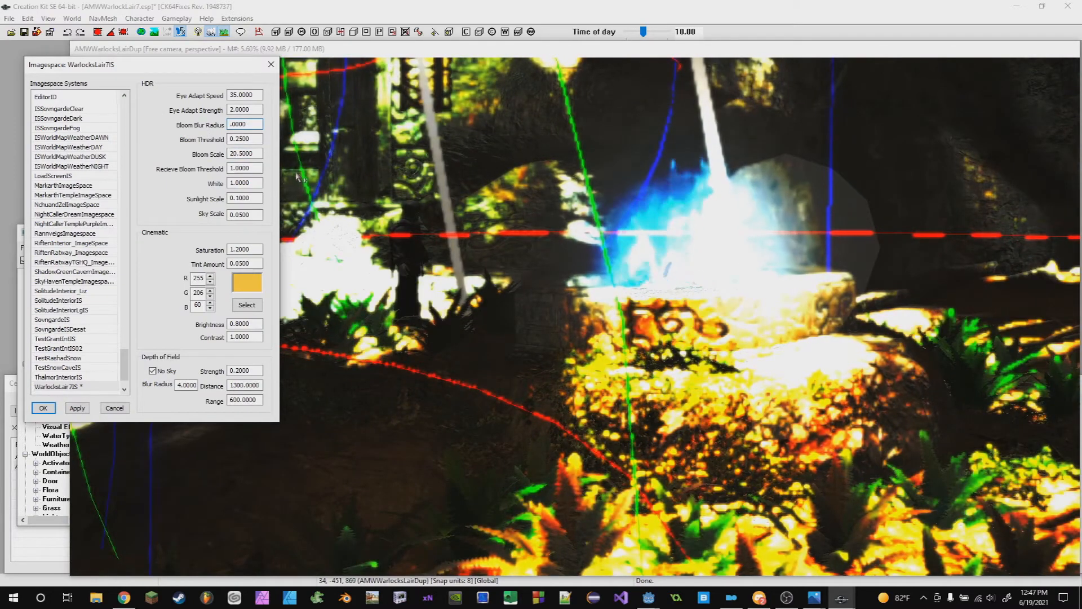
text(.)
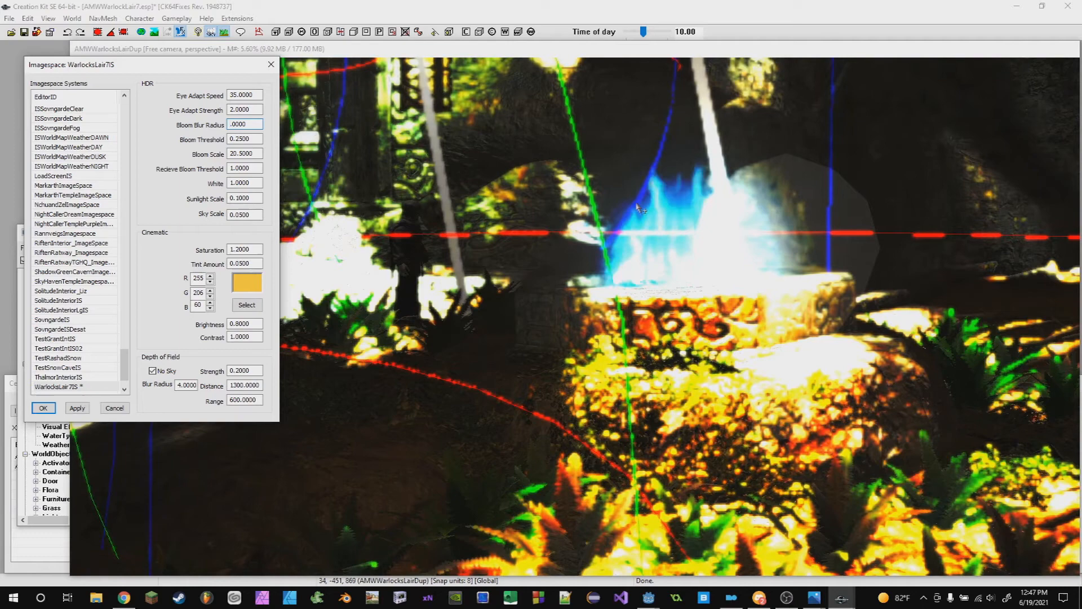
text(1)
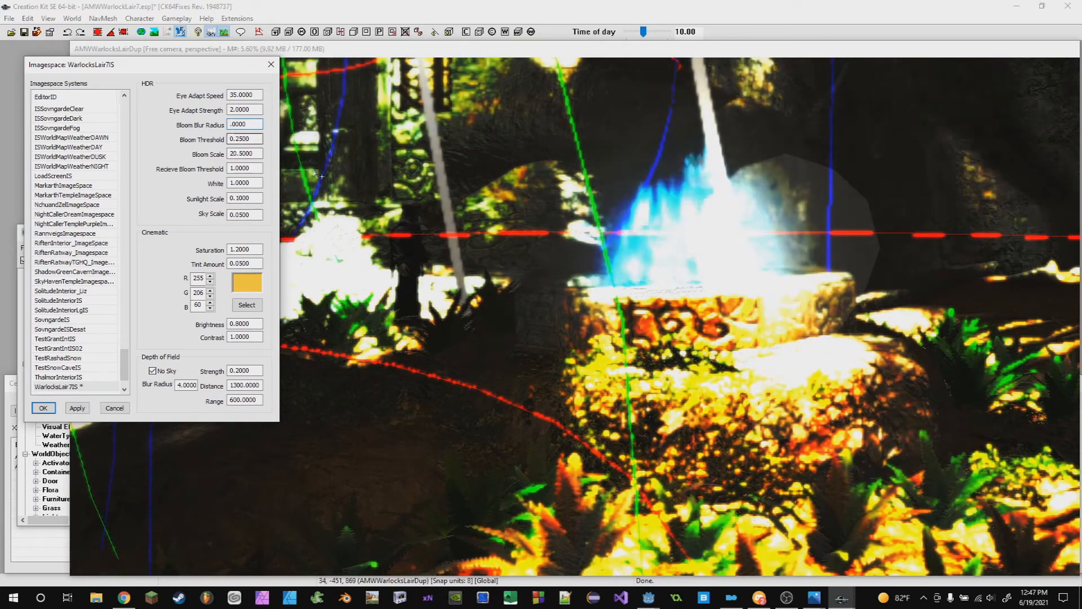
text(2)
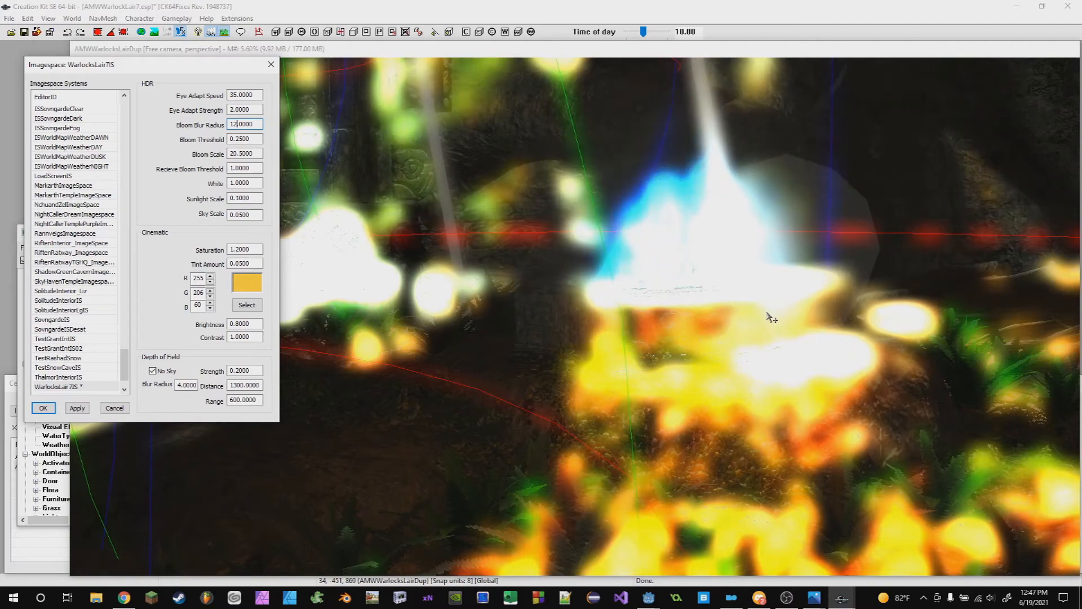
- Set the Bloom Blur Radius back to 3
key(BackSpace)
key(BackSpace)
text(3)
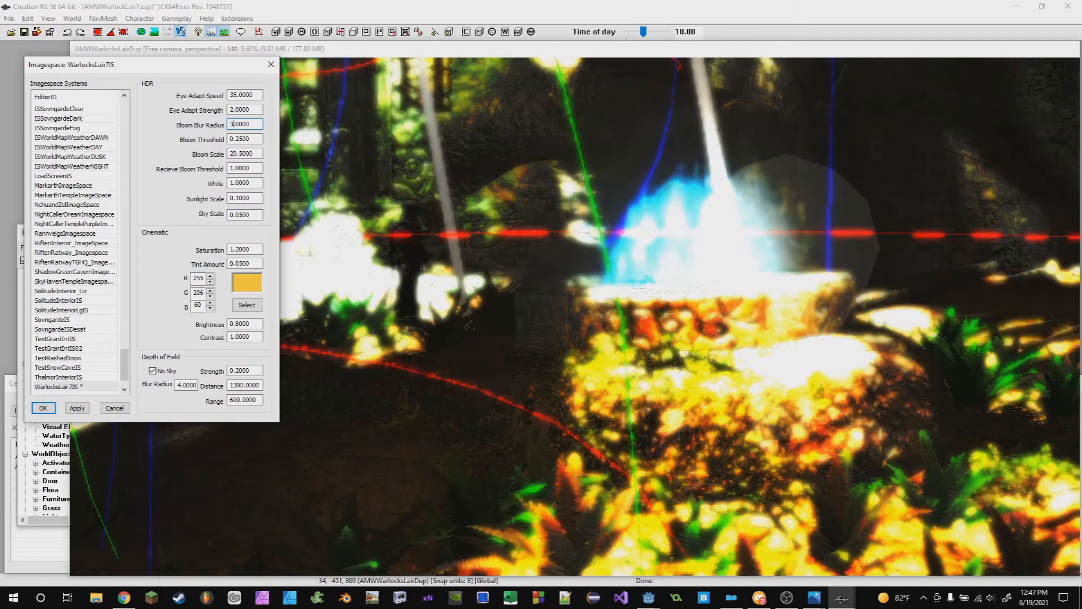
- Set the Bloom Scale back to 0.5
click(236, 153)
key(BackSpace)
key(BackSpace)
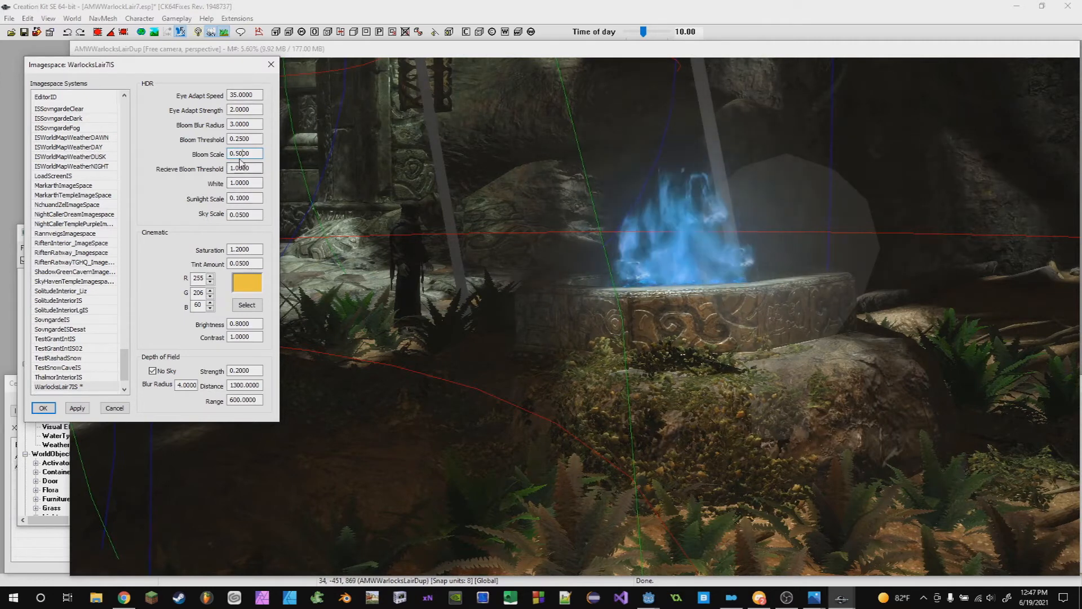
key(BackSpace)
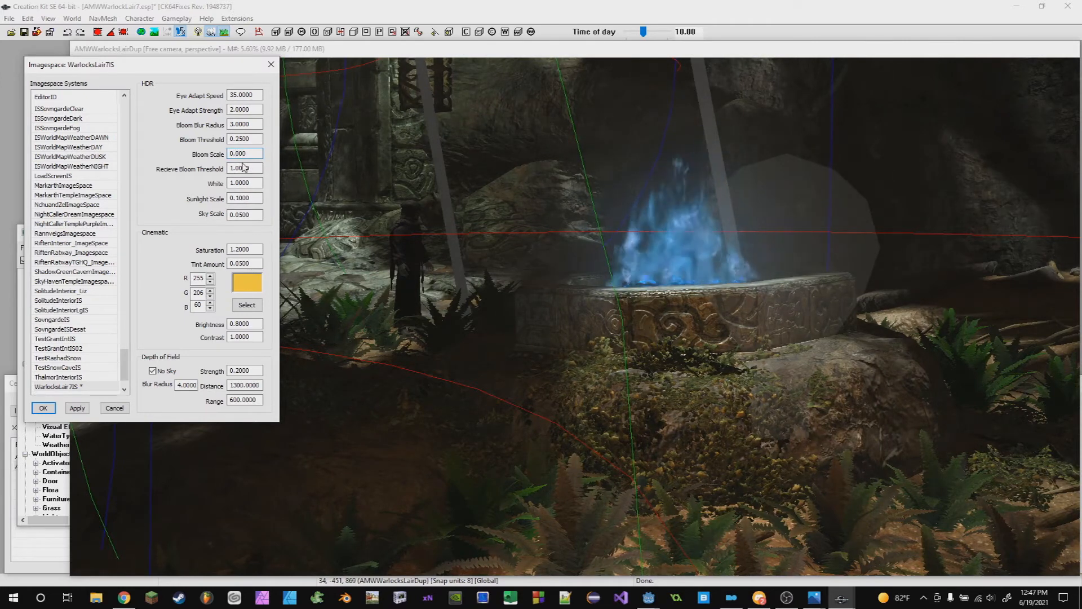
text(5)
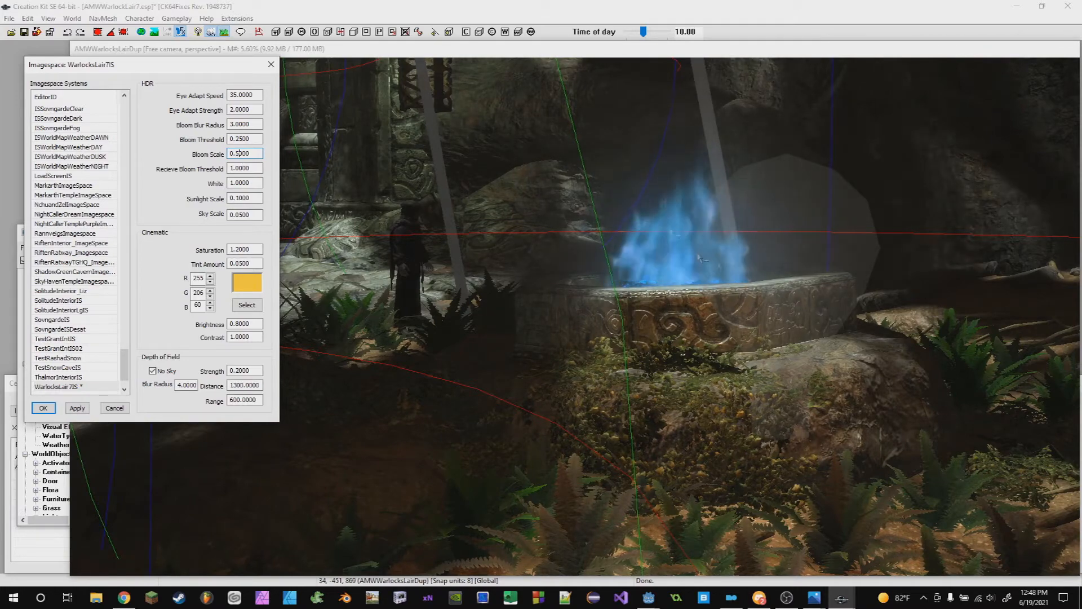
- Raise the HDR White value to 4, then 6
scroll(586, 257, down, 3)
scroll(524, 329, up, 3)
click(248, 169)
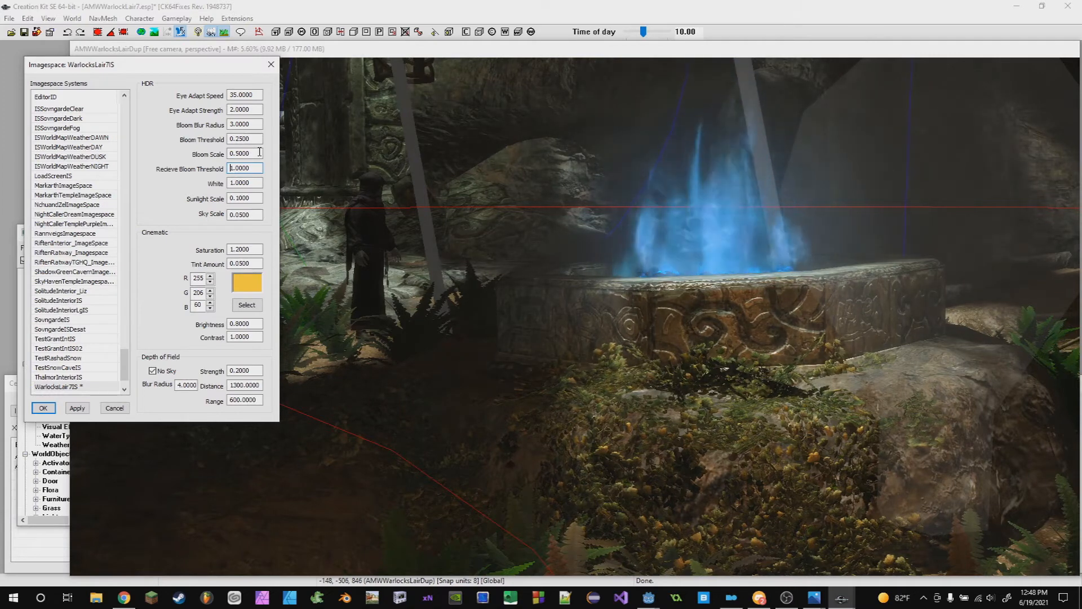
click(236, 182)
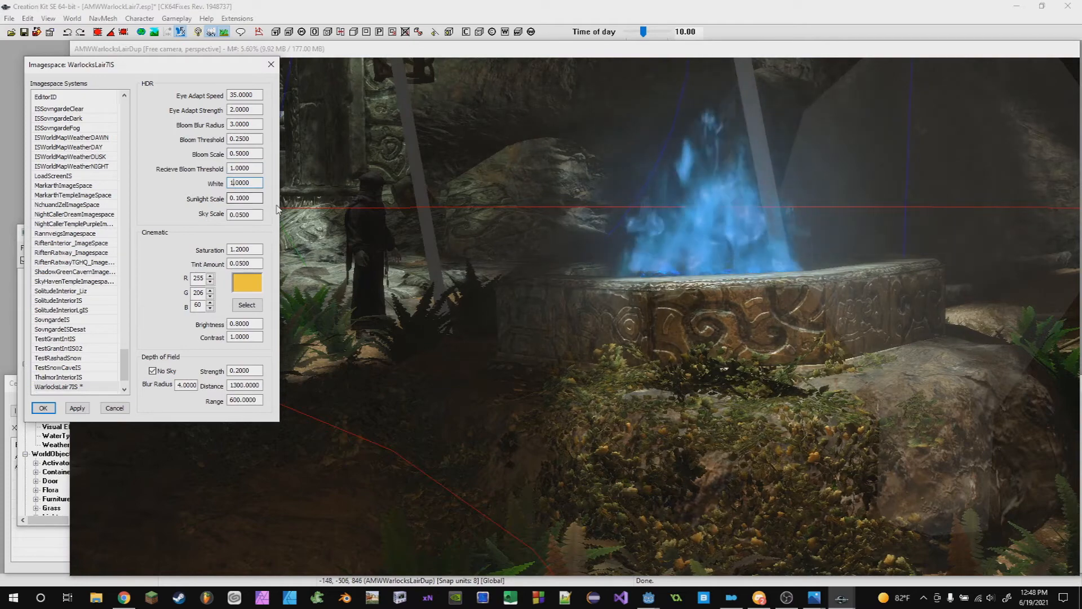
key(BackSpace)
text(4)
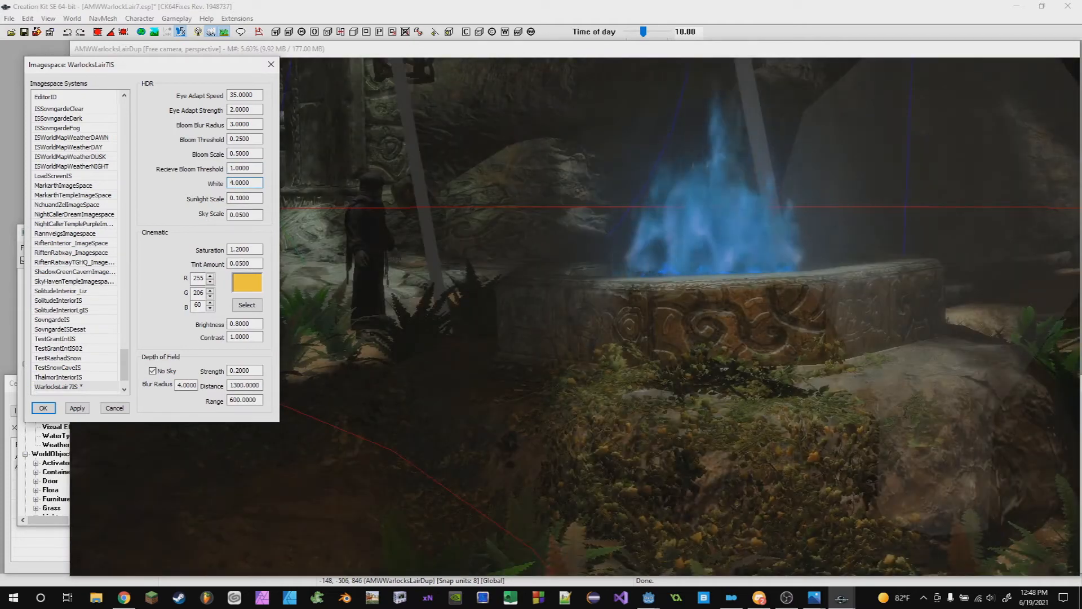
key(BackSpace)
text(6)
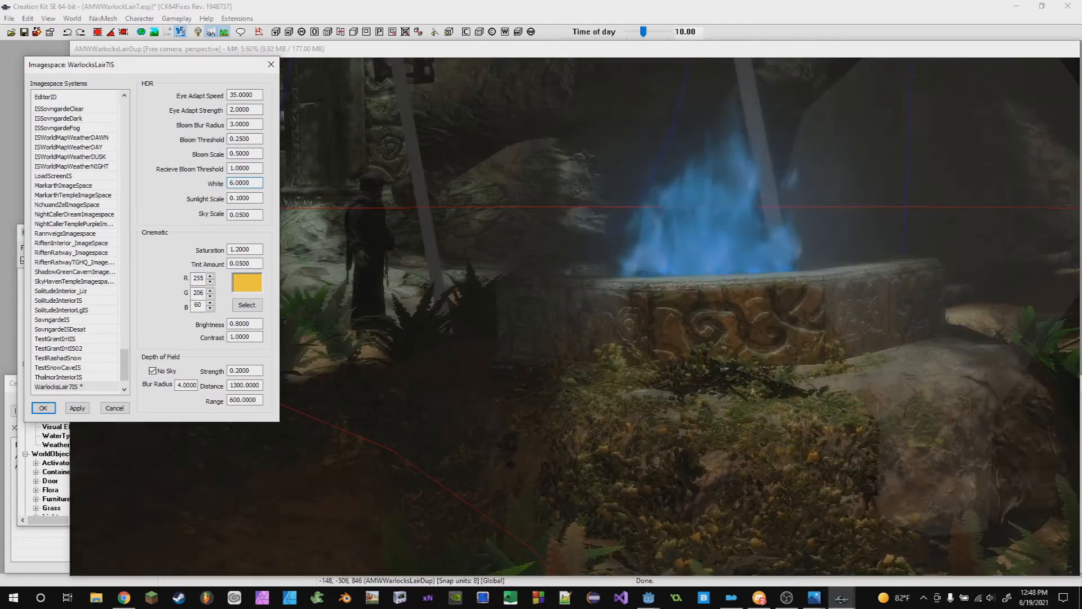
- Set the HDR White value to 0.5, briefly testing 0.2 and 1.5
scroll(838, 347, down, 4)
shift+middle_drag(839, 347, 862, 381)
click(860, 381)
scroll(847, 377, down, 3)
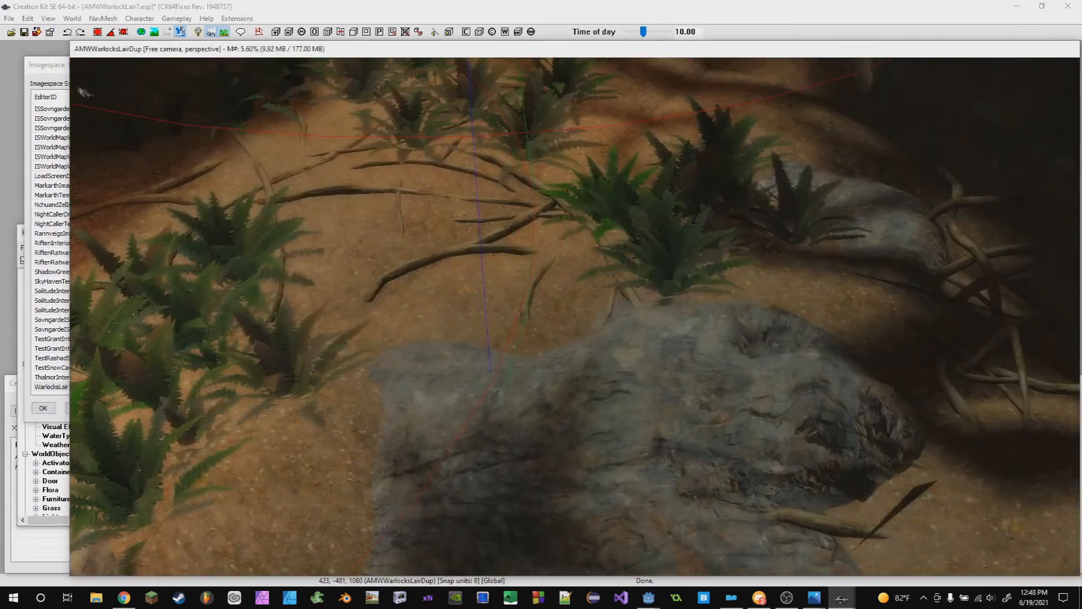
click(60, 68)
key(BackSpace)
text(1)
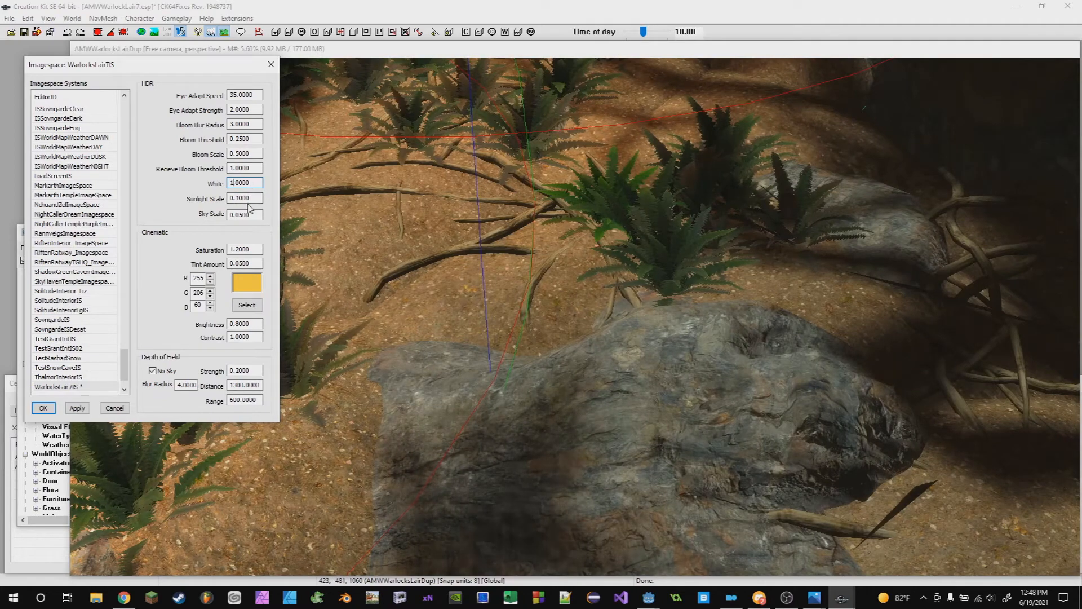
key(BackSpace)
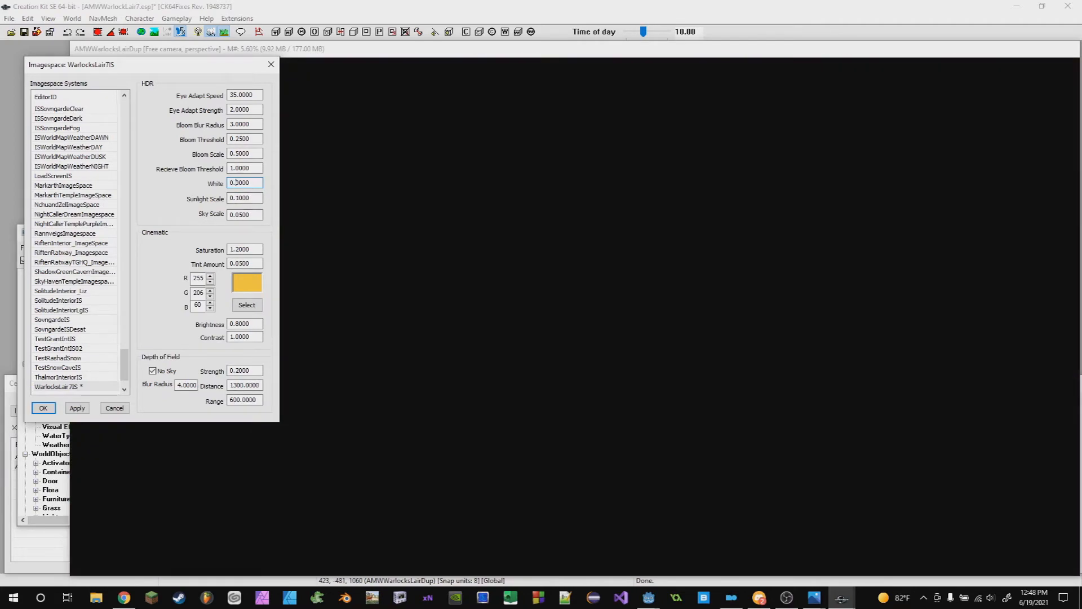
text(5)
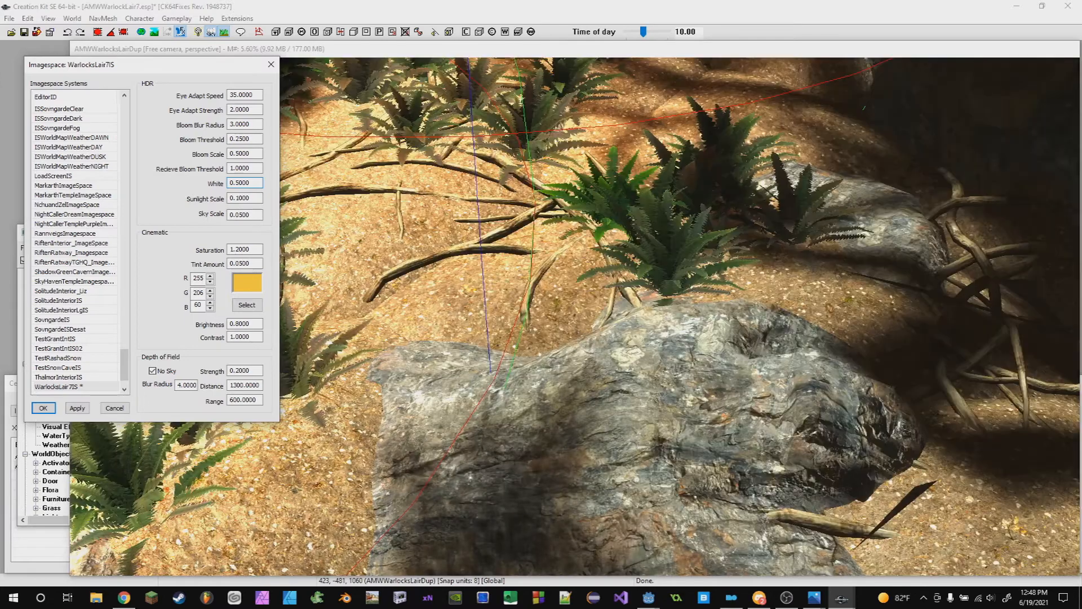
drag(234, 183, 228, 183)
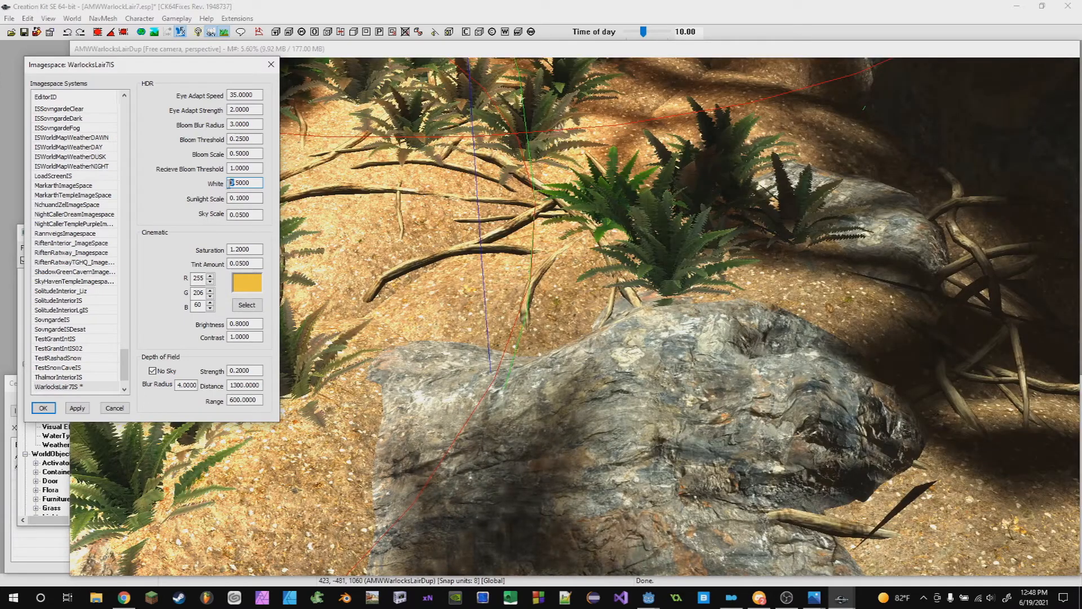
text(1)
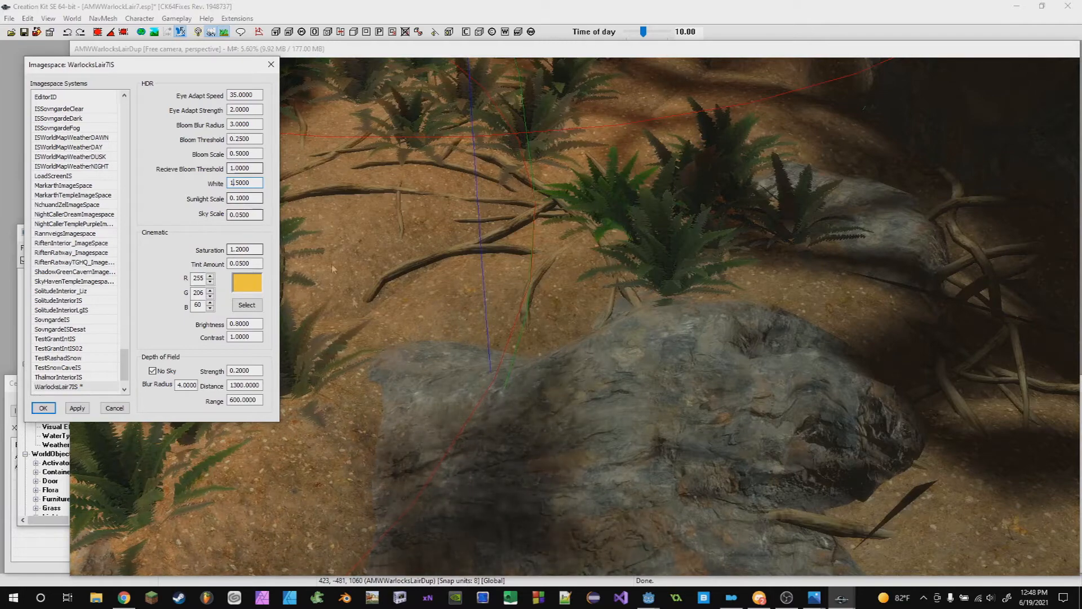
key(BackSpace)
text(0)
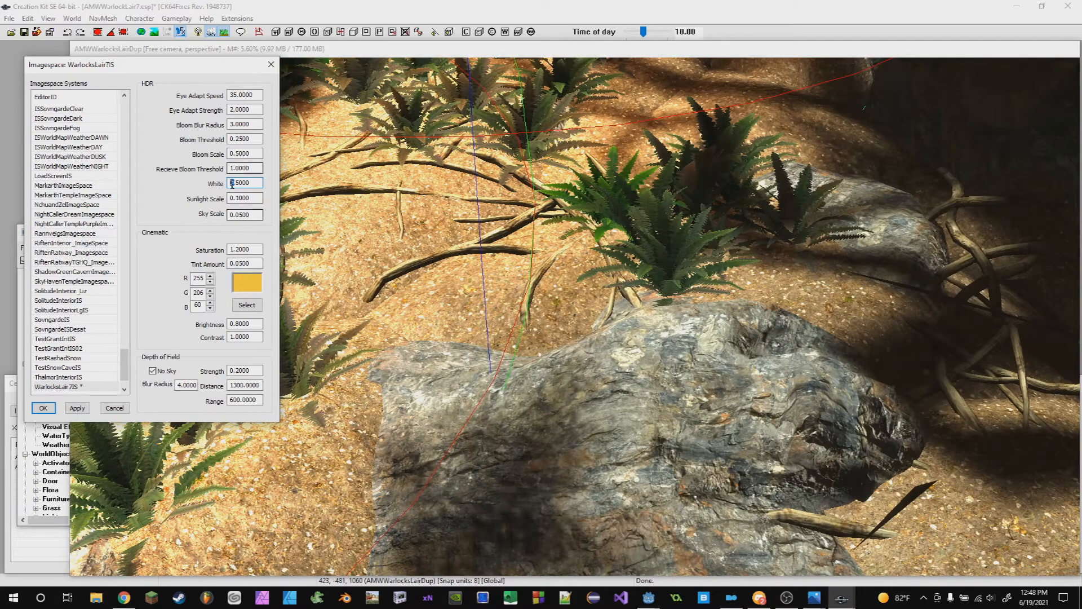
- Set the HDR White value back to 1
text(1.0)
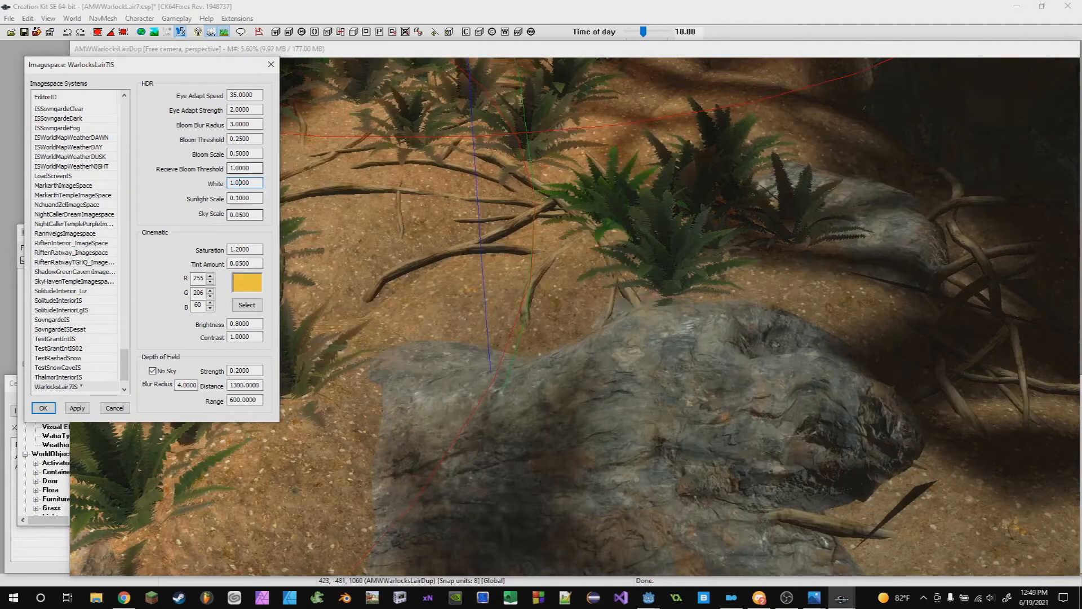
drag(246, 195, 252, 210)
middle_drag(677, 265, 665, 356)
scroll(705, 369, up, 3)
scroll(665, 356, up, 4)
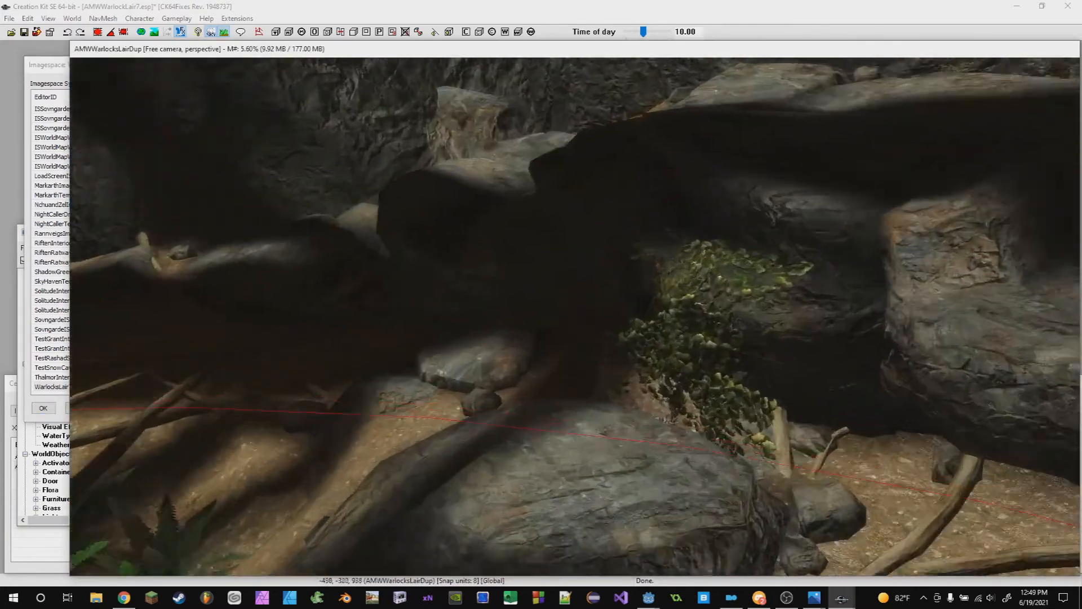
middle_drag(905, 251, 612, 254)
scroll(881, 273, down, 6)
click(35, 66)
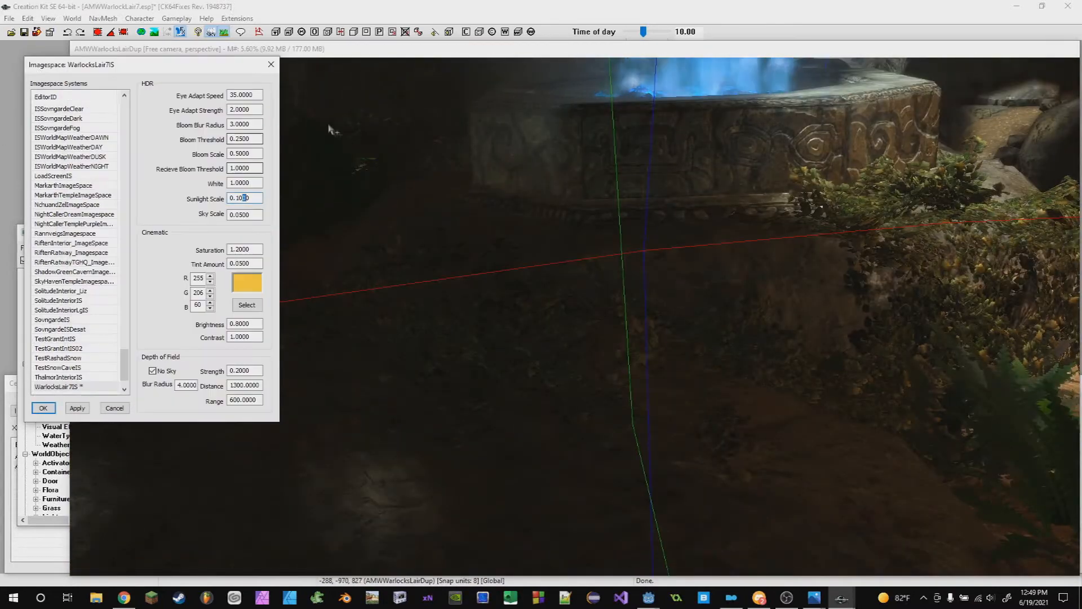
- Fly through the cave and up into the sky to examine the current image space lighting
click(252, 198)
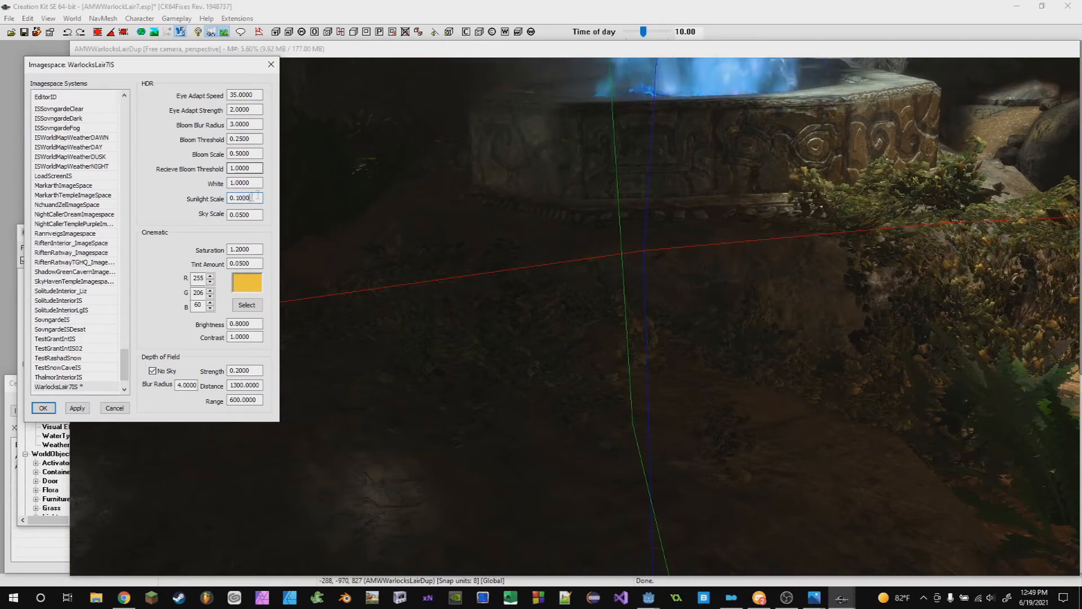
scroll(237, 183, down, 2)
scroll(534, 356, down, 4)
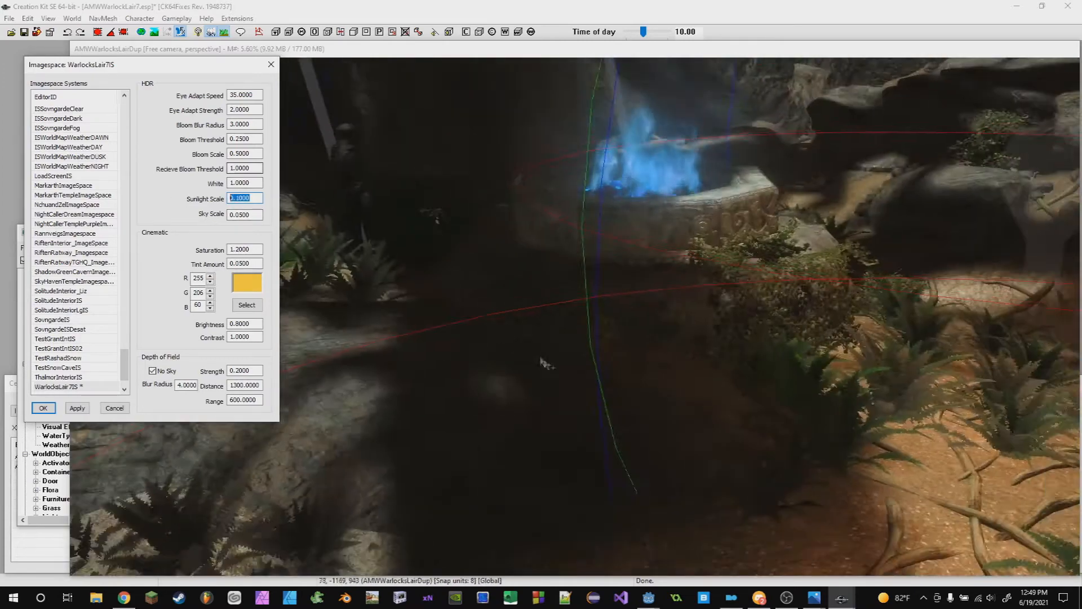
middle_drag(533, 355, 550, 320)
scroll(551, 320, down, 6)
middle_drag(264, 148, 554, 354)
scroll(555, 352, up, 8)
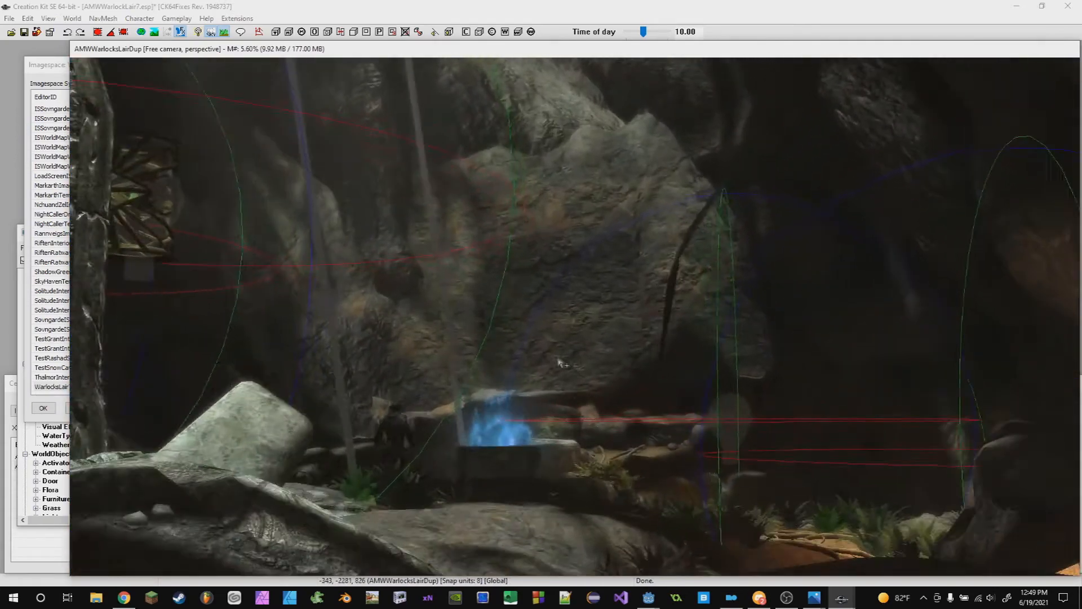
click(53, 70)
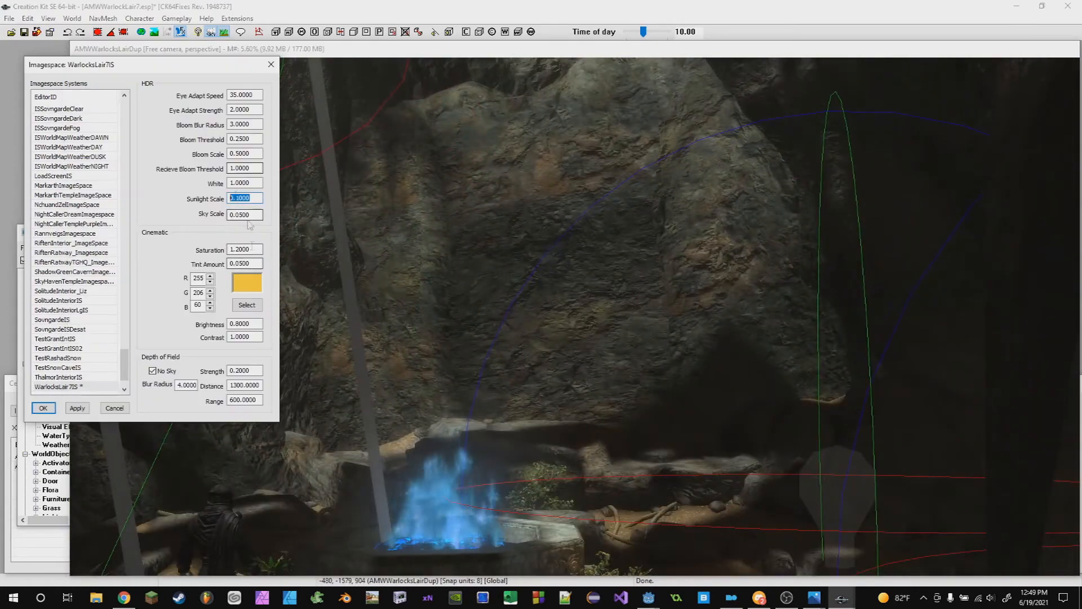
scroll(592, 265, up, 5)
middle_drag(591, 265, 569, 361)
click(55, 66)
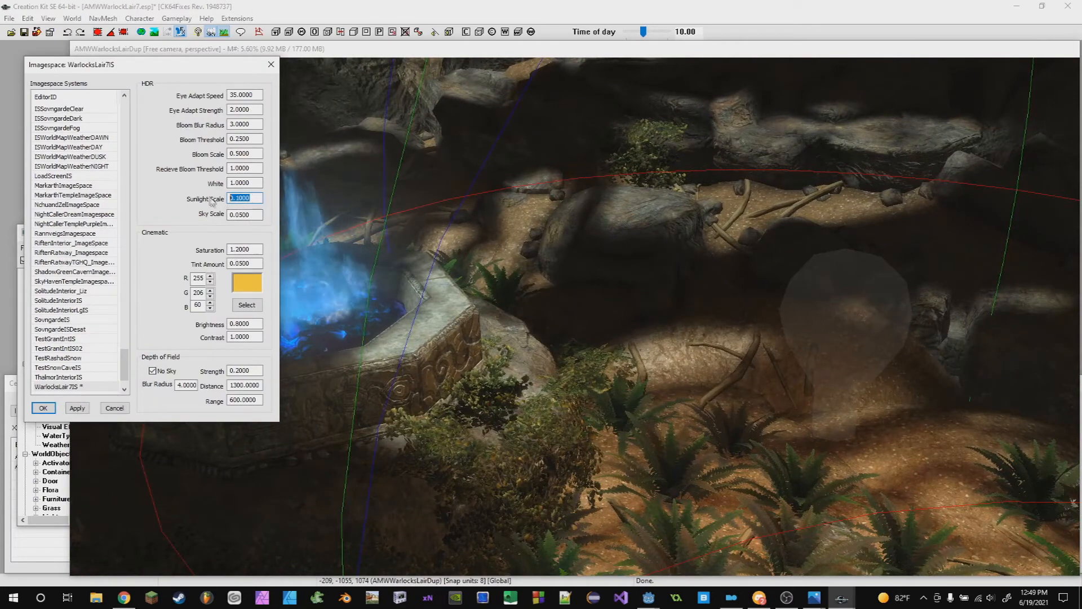
scroll(577, 317, down, 4)
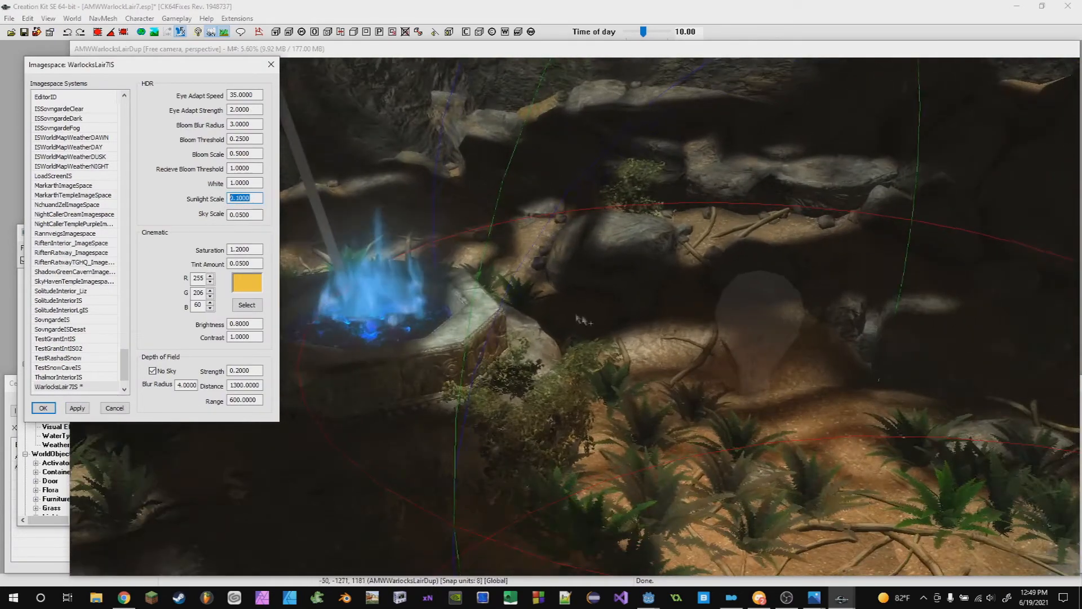
scroll(580, 321, up, 3)
mouse_move(580, 320)
middle_down()
mouse_move(648, 313)
mouse_move(581, 310)
middle_up()
click(55, 82)
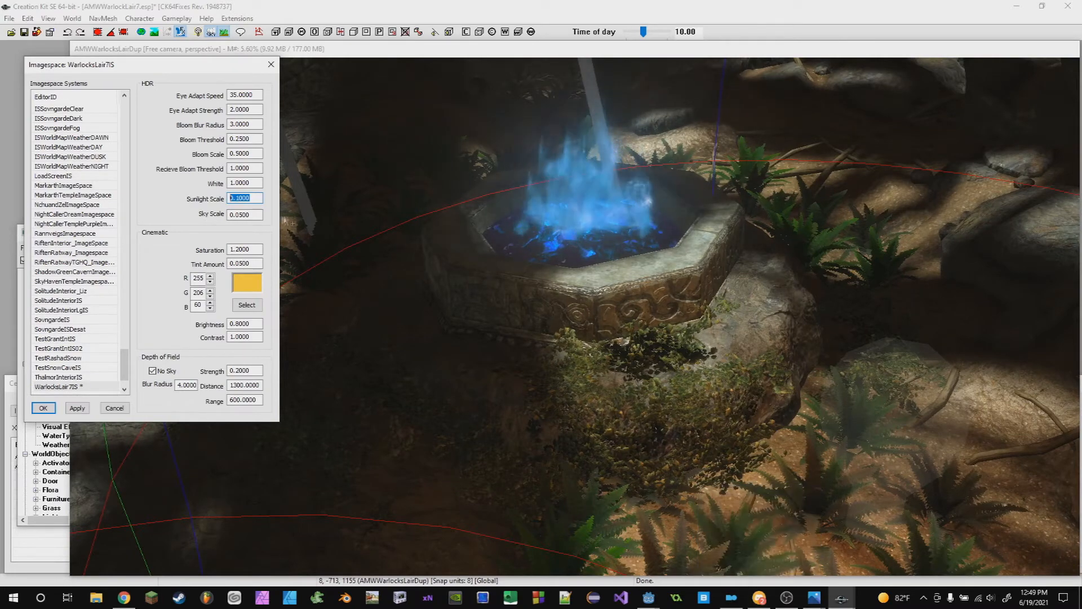
scroll(597, 296, down, 6)
click(561, 370)
key(shift)
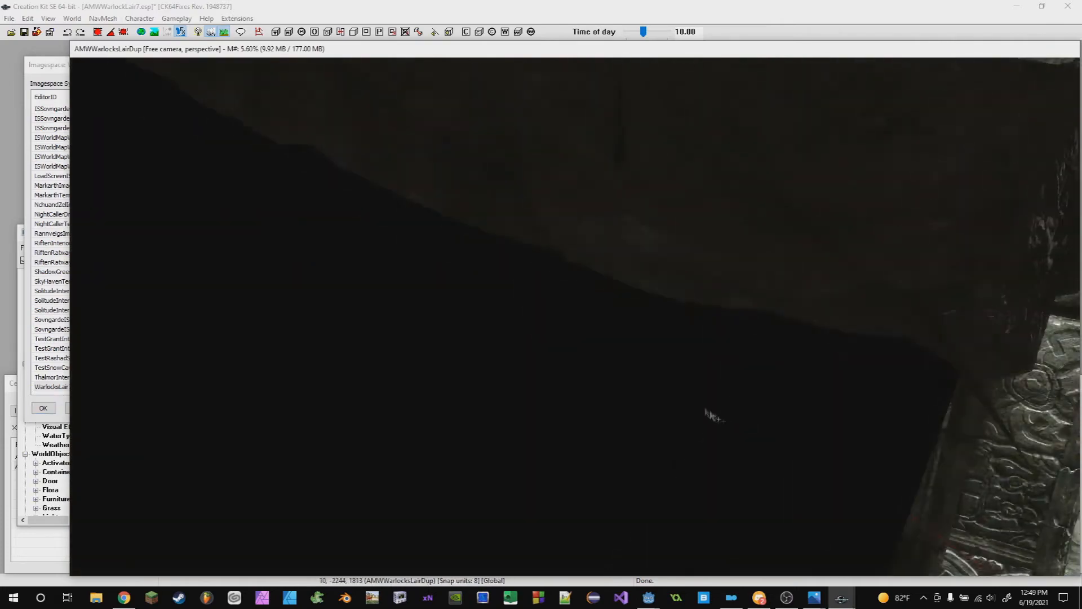
key(shift)
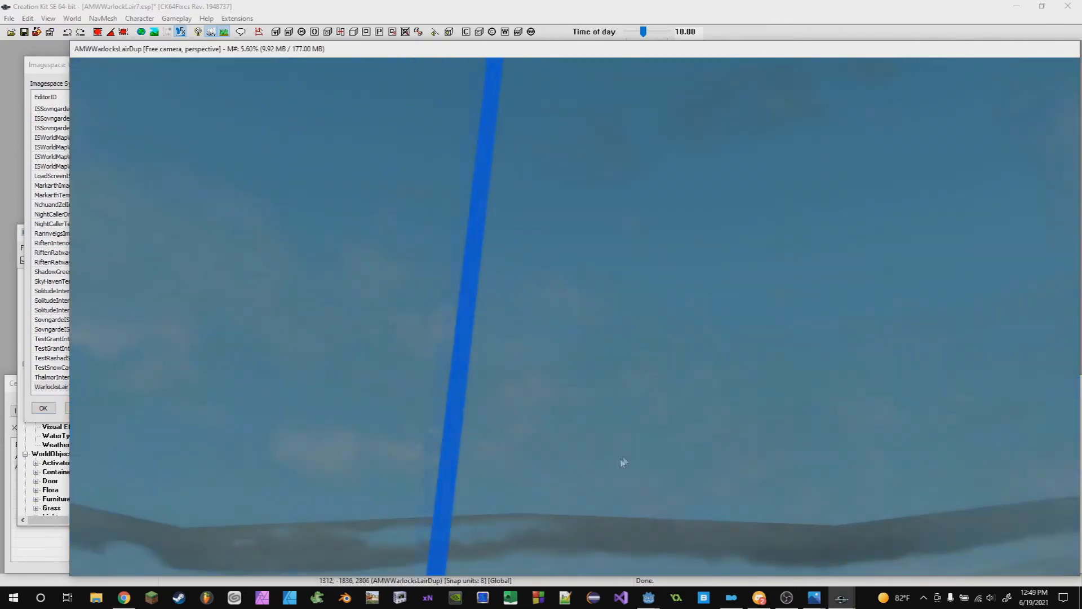
key(shift)
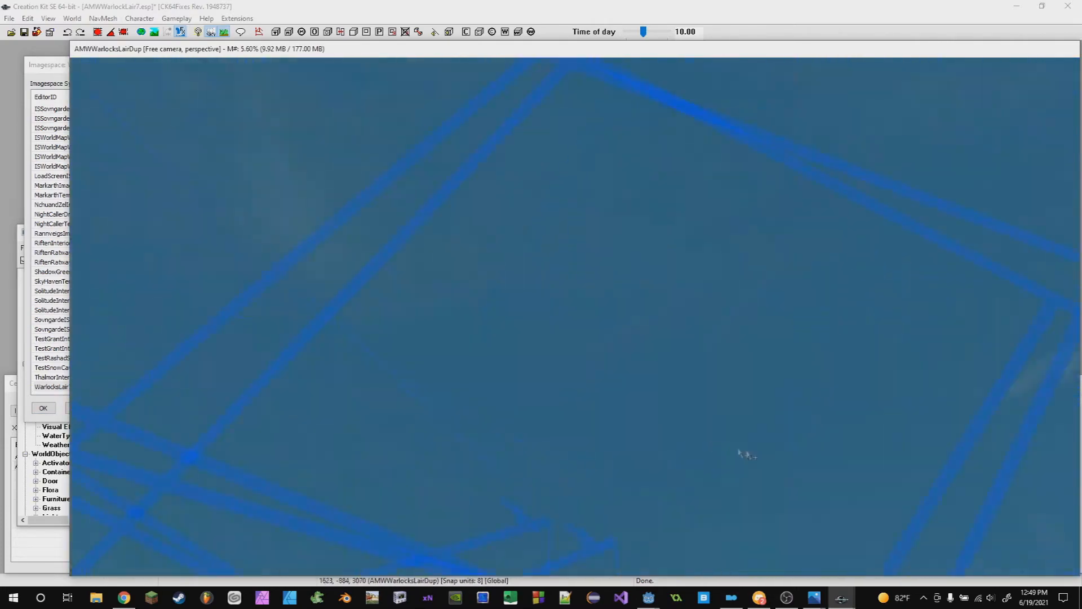
key(shift)
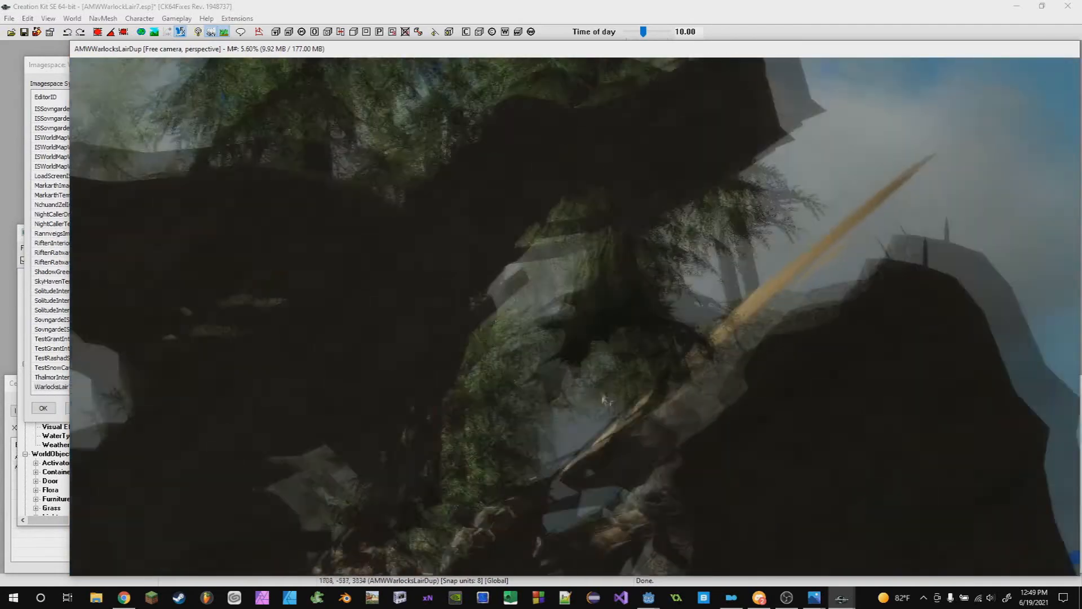
key(shift)
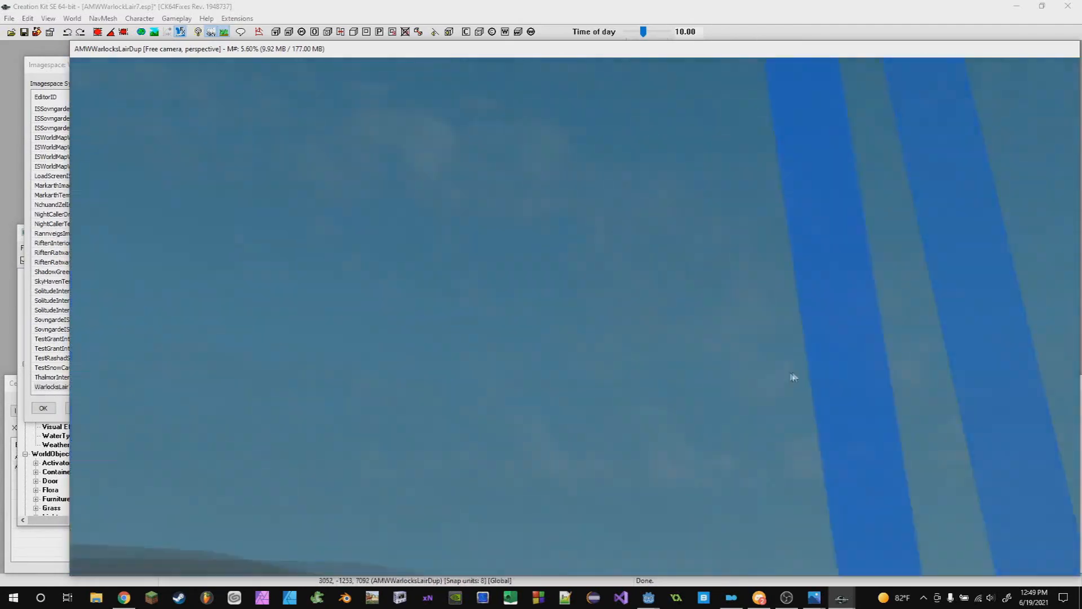
key(shift)
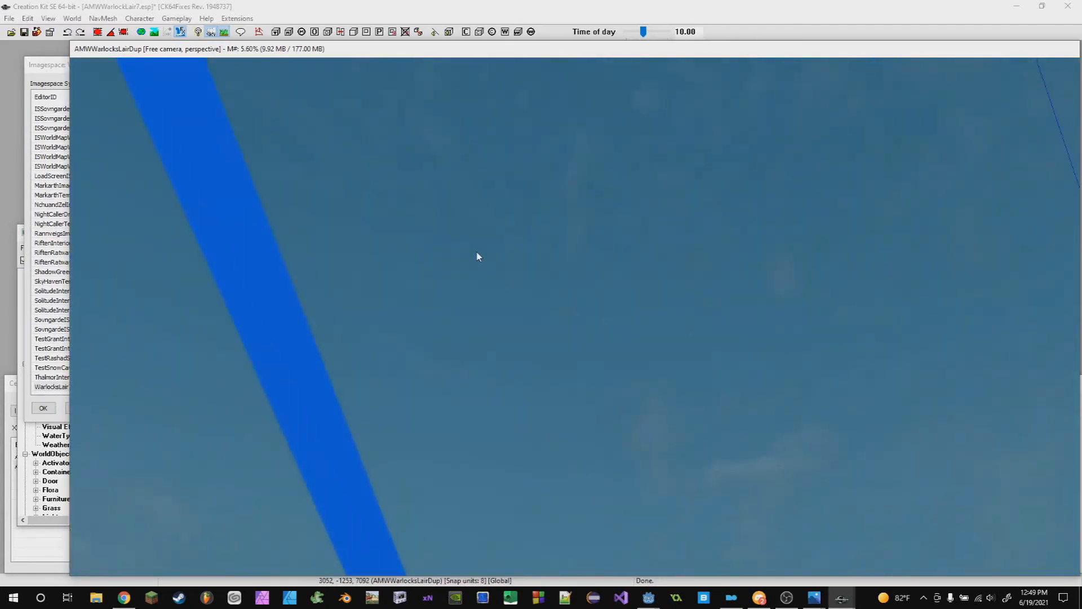
- Raise the Sky Scale to 1.05 and view the sky above the cave
click(40, 75)
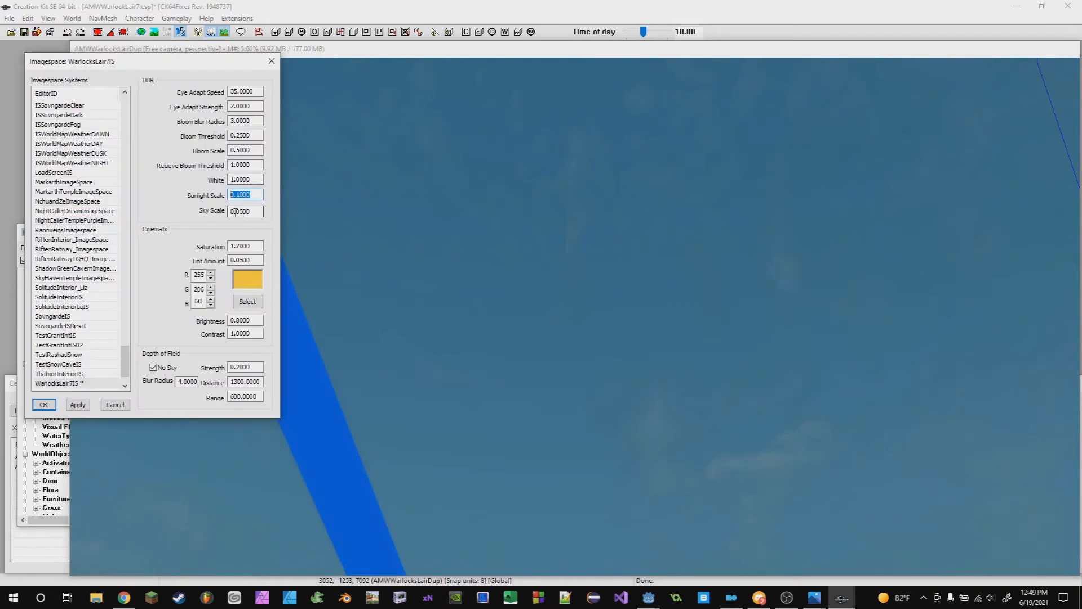
text(1)
key(shift)
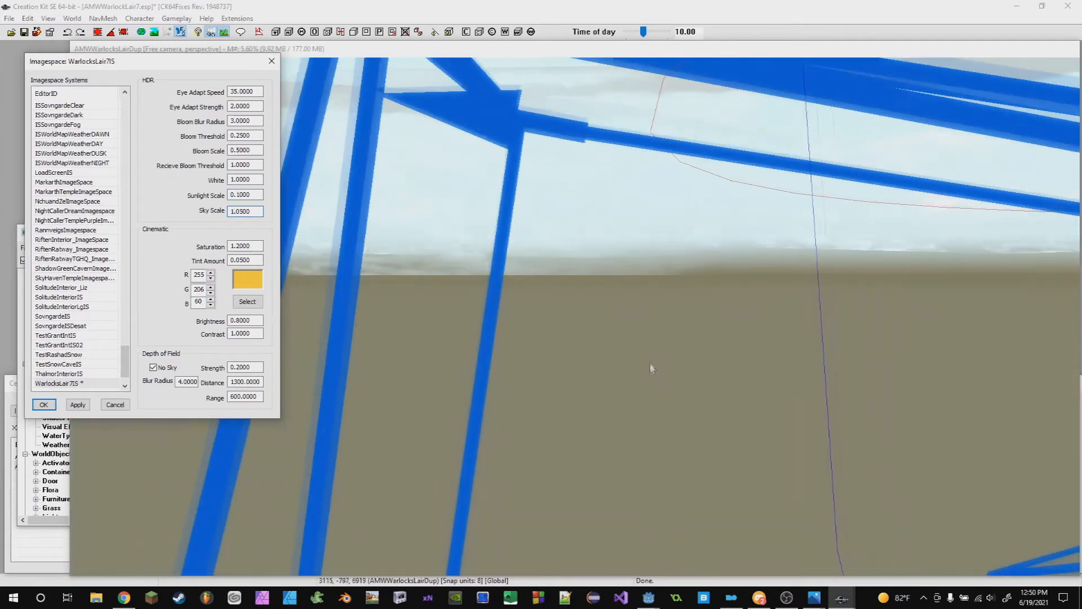
key(shift)
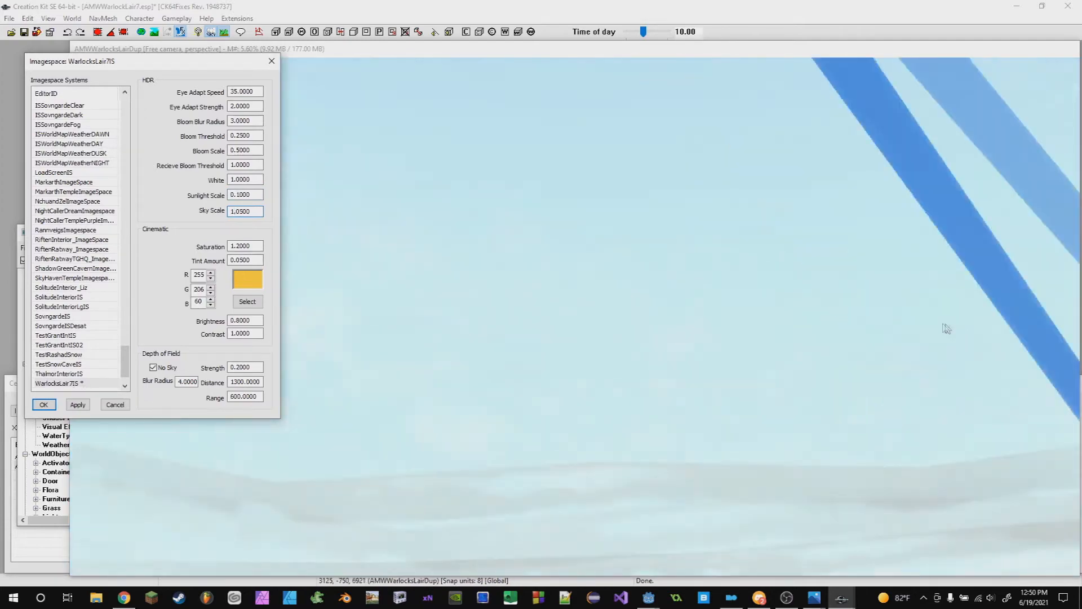
key(shift)
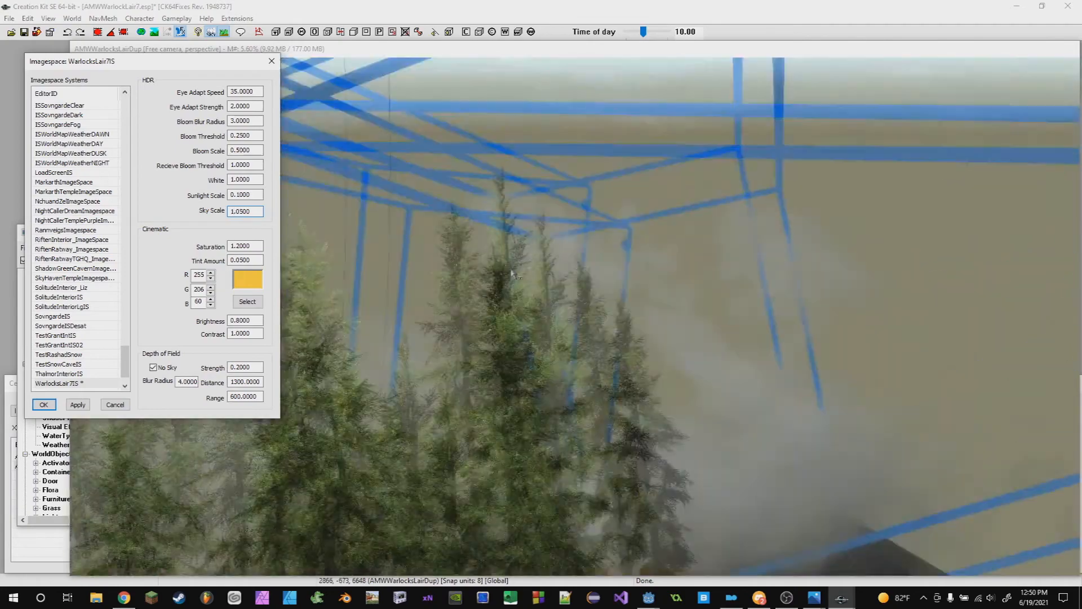
middle_drag(530, 282, 614, 152)
click(52, 61)
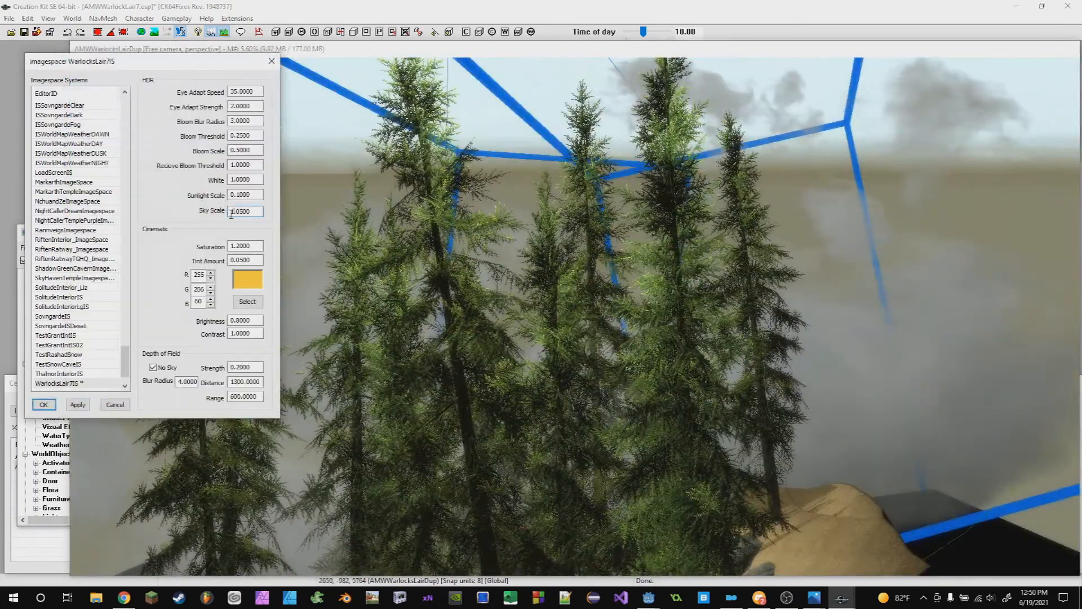
key(shift)
key(shift)
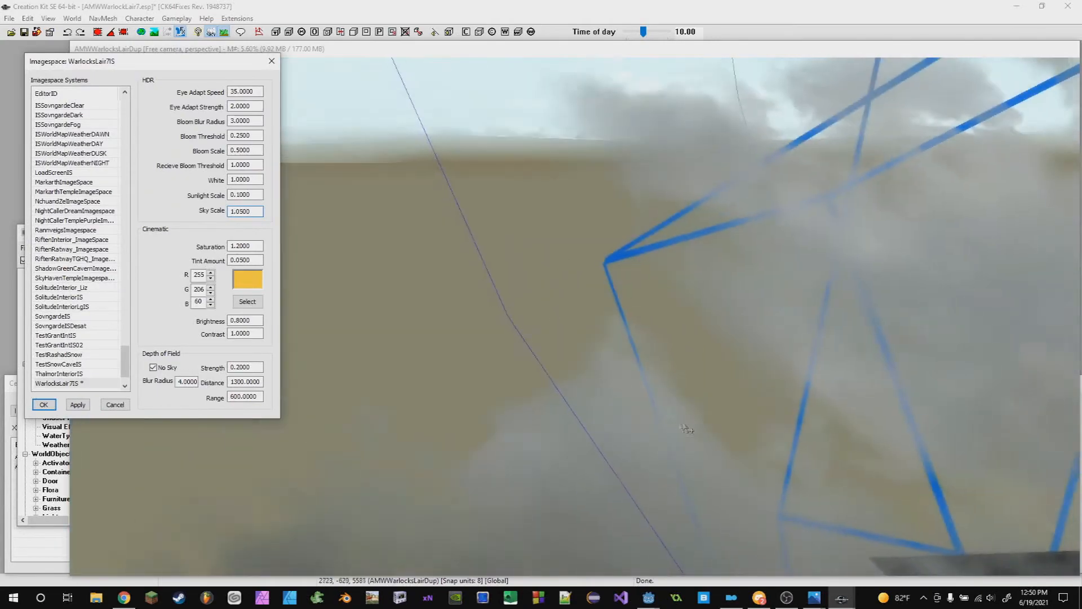
middle_drag(685, 429, 632, 353)
scroll(669, 377, up, 5)
scroll(623, 407, up, 8)
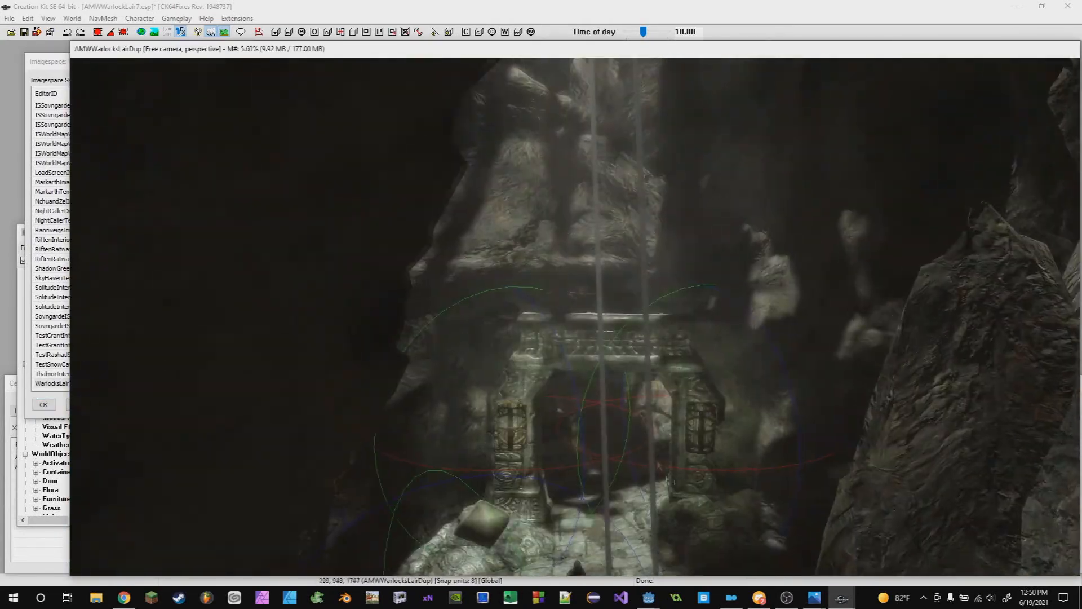
key(shift)
scroll(626, 448, up, 3)
key(shift)
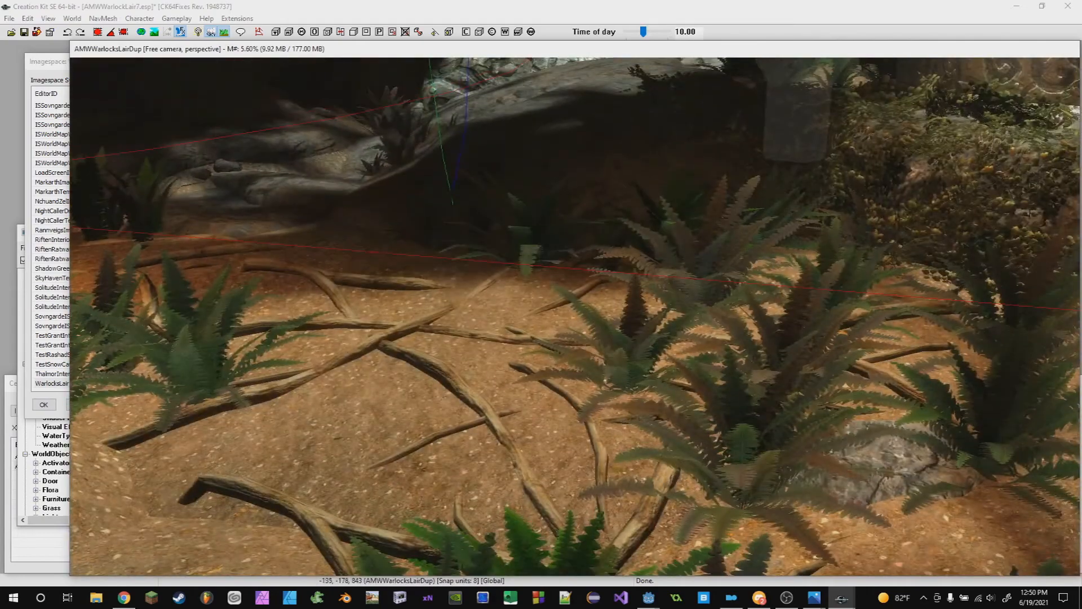
scroll(500, 377, down, 5)
- Set the Sky Scale back to 0.05
click(39, 63)
key(BackSpace)
text(0.0500)
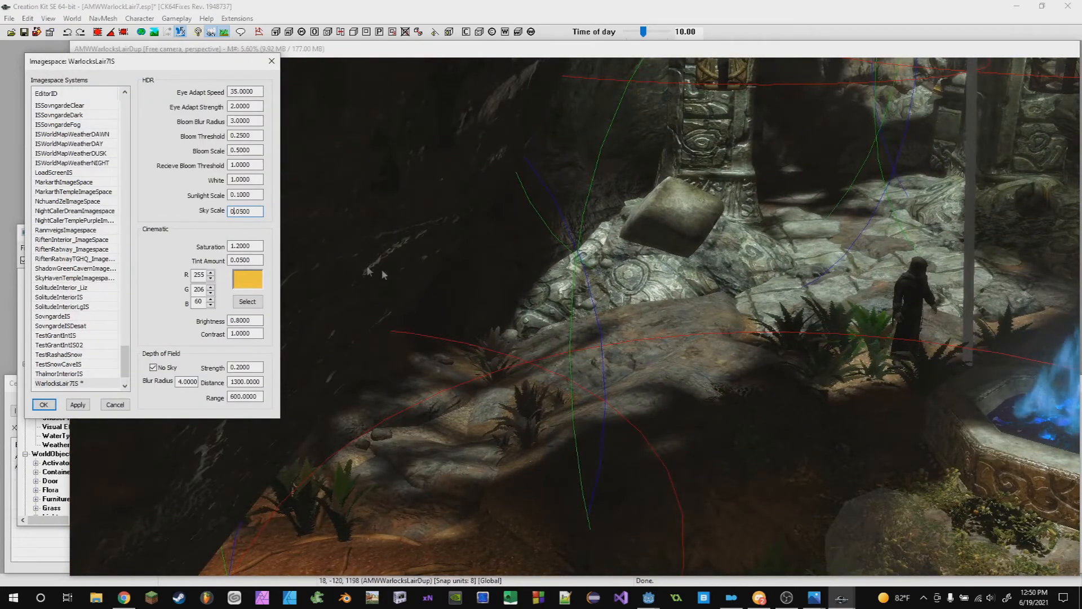
- Look around the cave near the blue fire pit to examine the lighting
scroll(387, 272, up, 4)
click(394, 269)
key(shift)
key(shift)
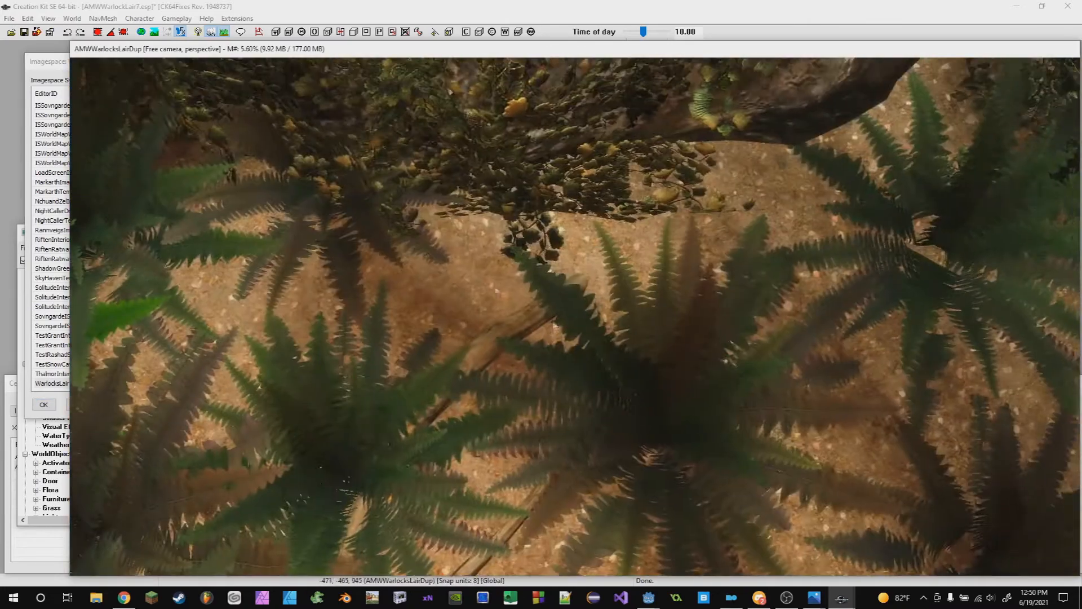
click(38, 80)
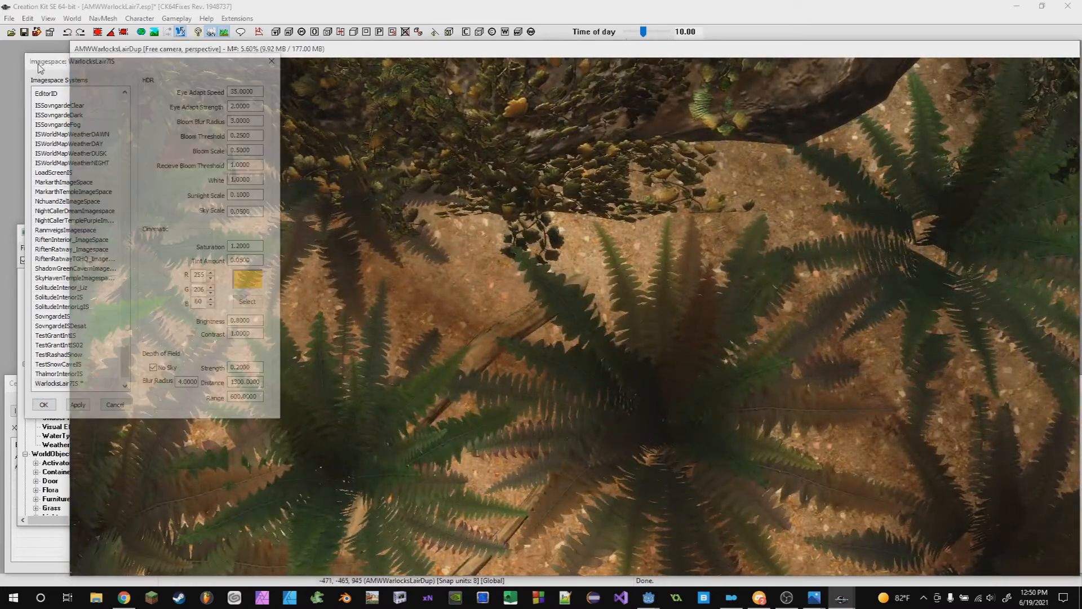
key(shift)
key(shift)
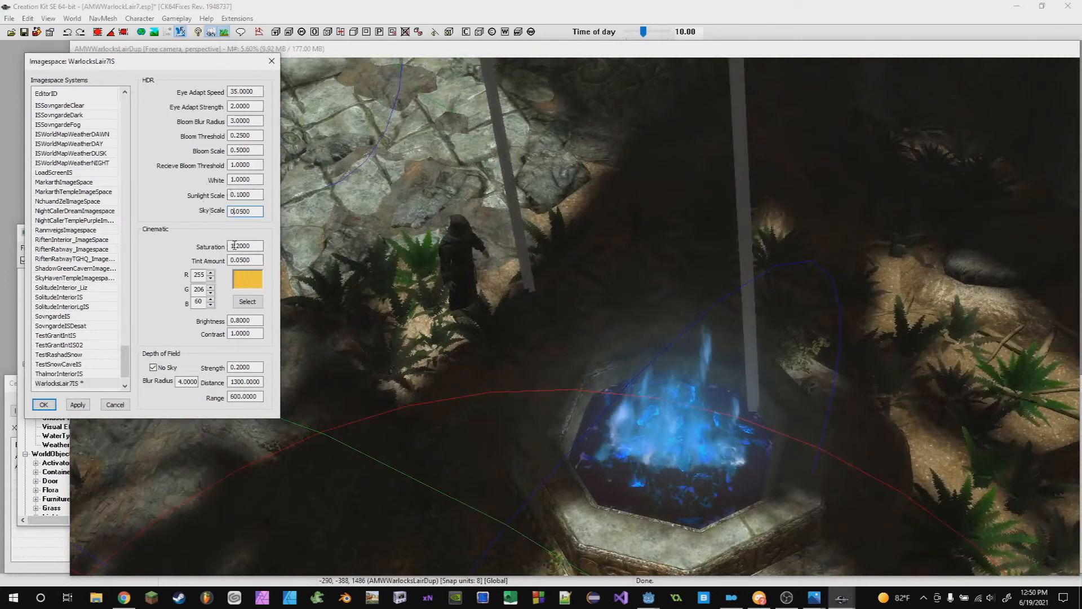
scroll(708, 308, down, 1)
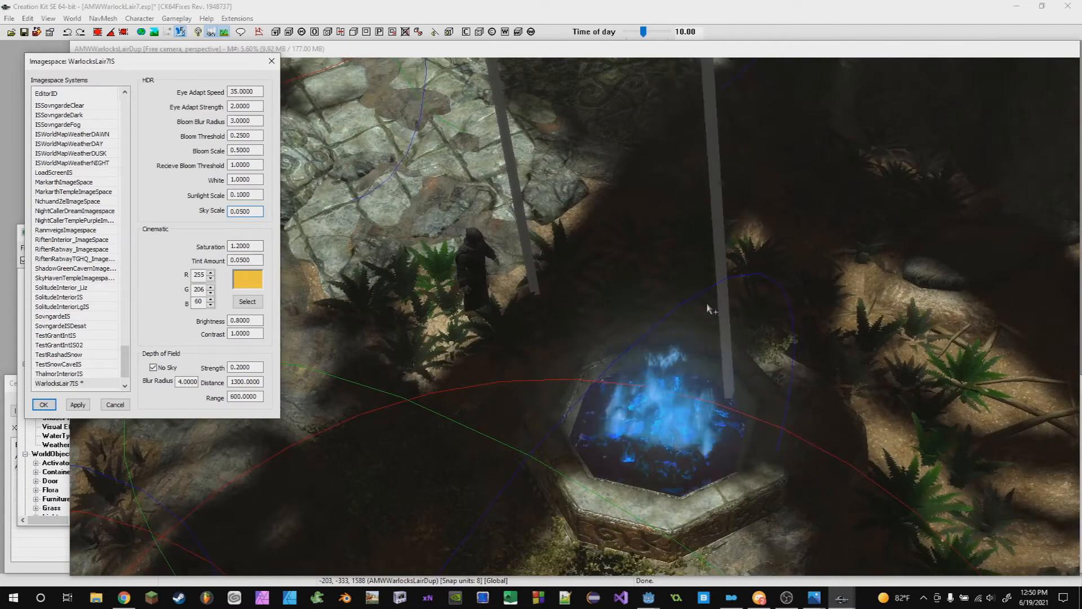
- Re-enter the cinematic Saturation value as 1.2
click(239, 246)
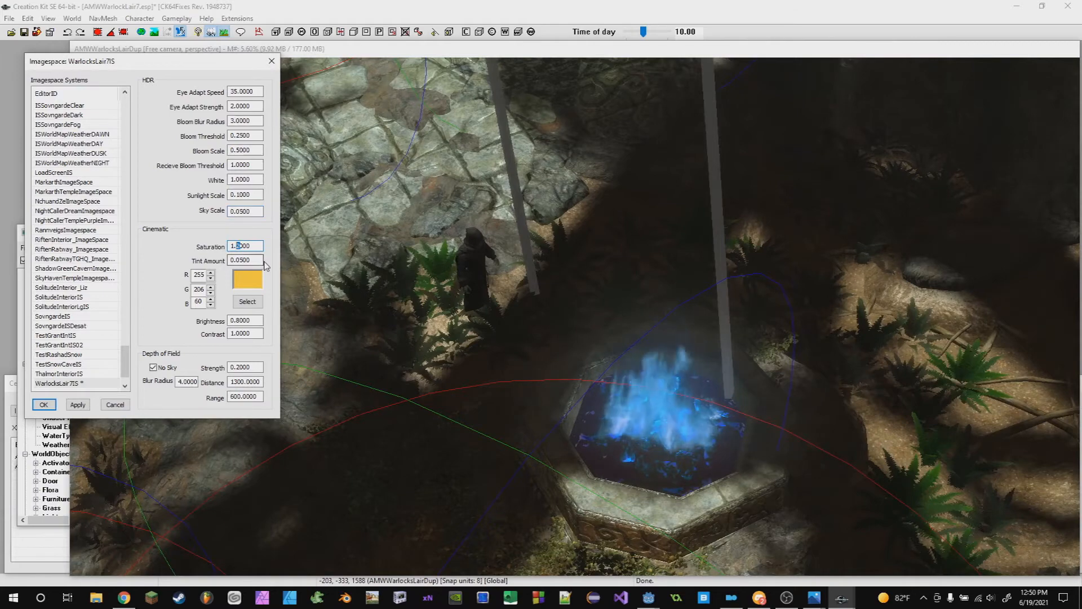
key(Delete)
text(2)
scroll(496, 345, down, 3)
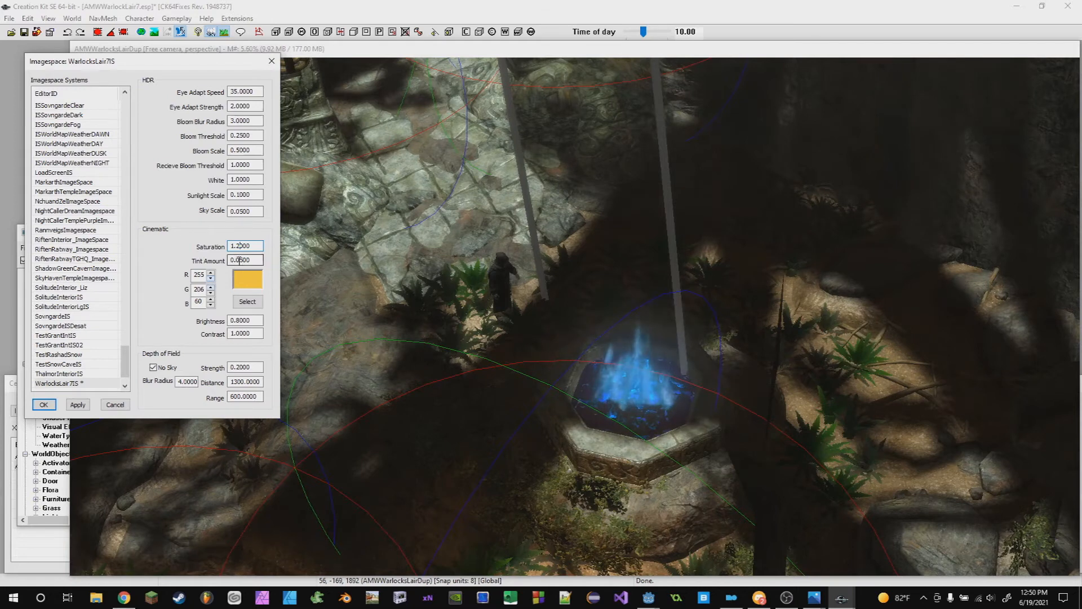
- Open and close the tint colour picker, briefly raise Tint Amount to 1.05, then restore 0.05
click(246, 302)
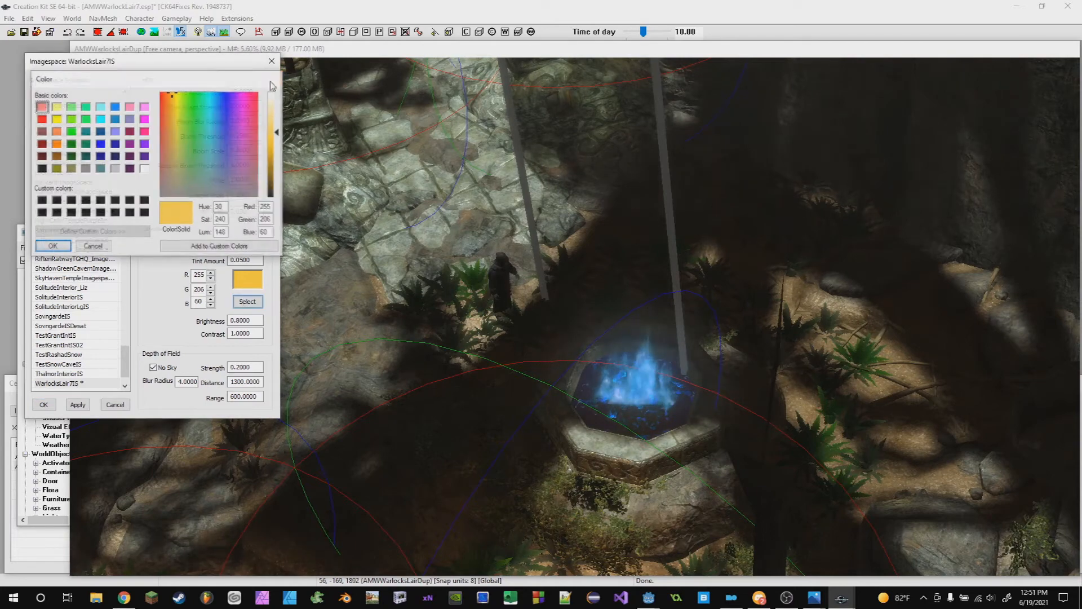
click(274, 79)
text(1)
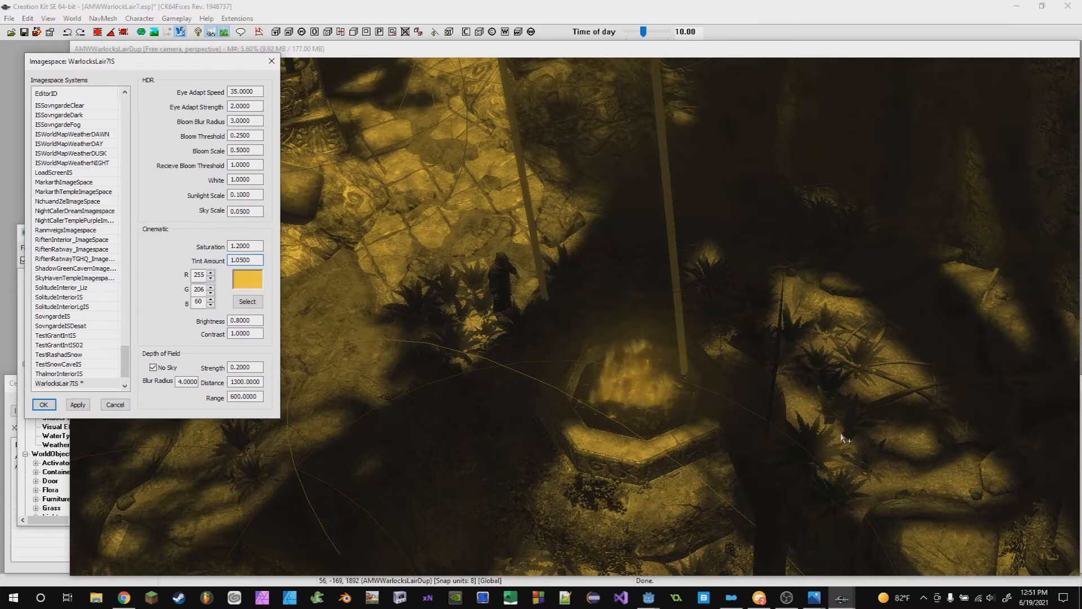
key(BackSpace)
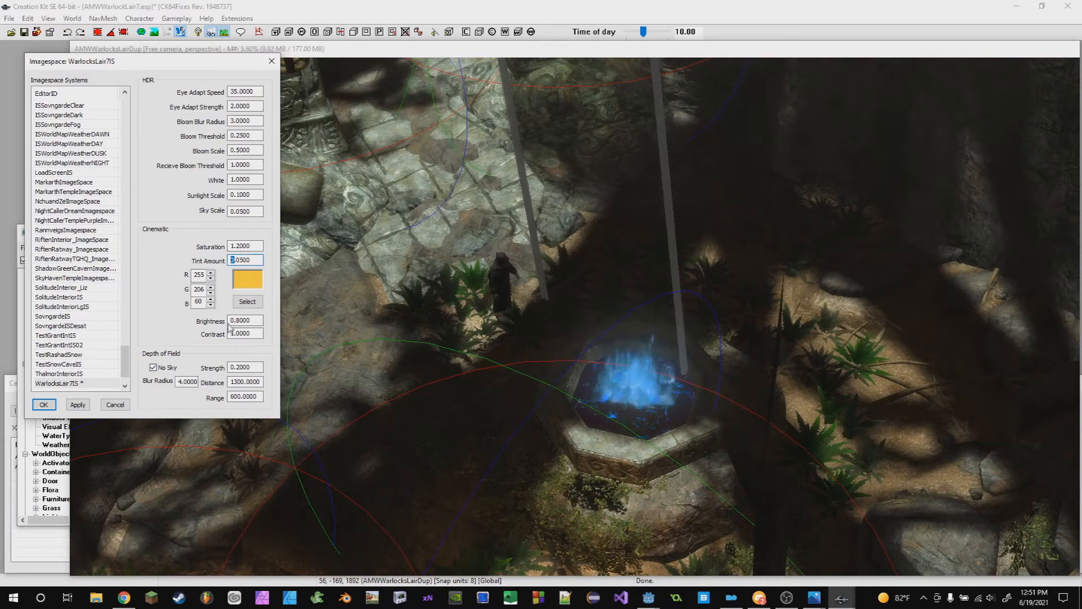
- Toggle the cinematic Brightness between 1.8 and 0.8 to compare the cave lighting, leaving it at 0.8
text(1)
key(BackSpace)
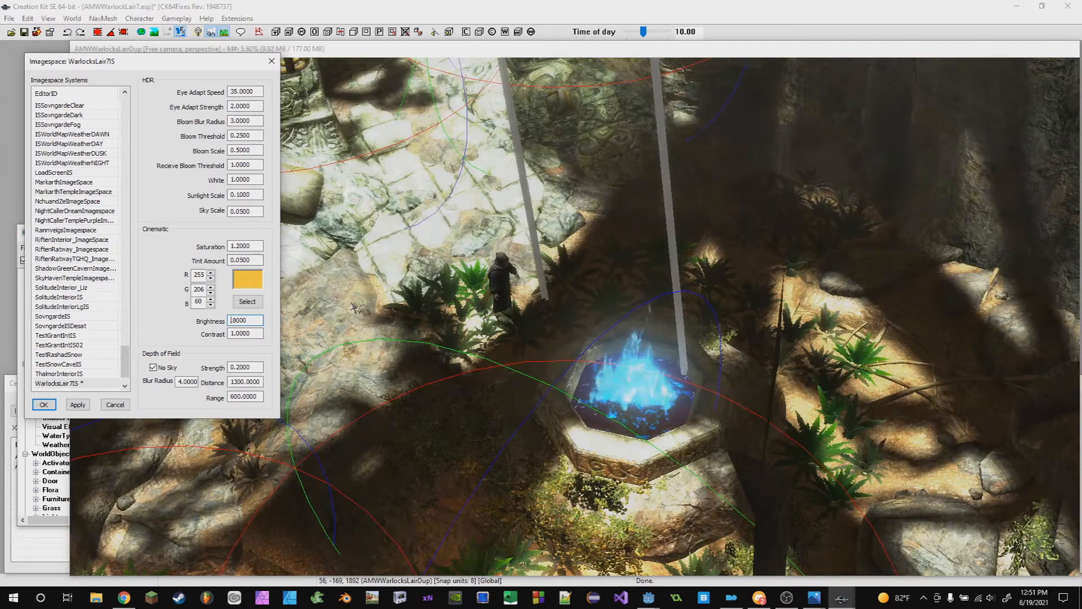
text(1)
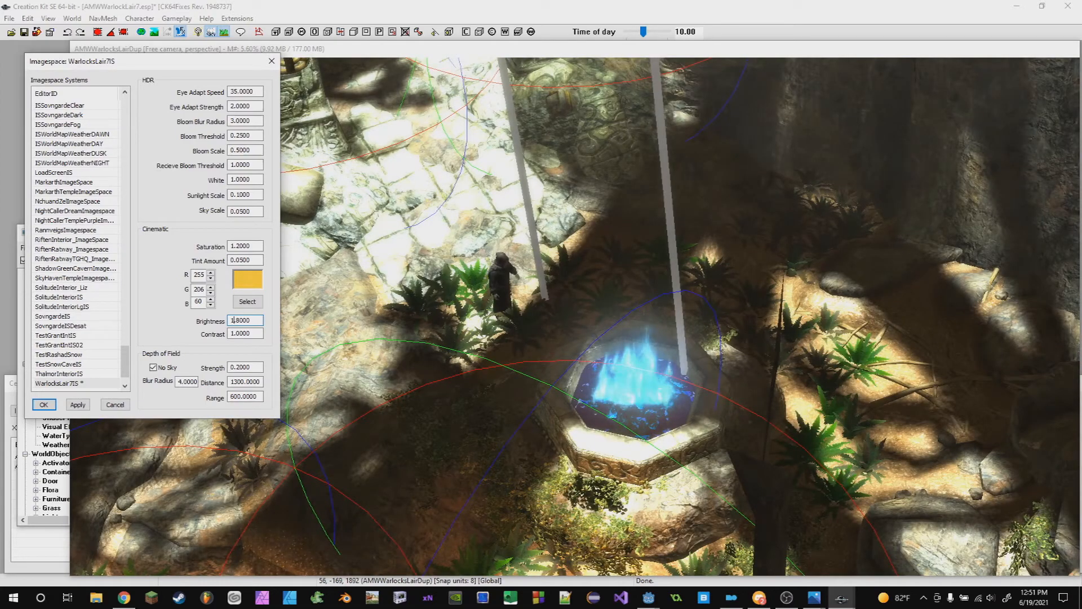
key(BackSpace)
text(0)
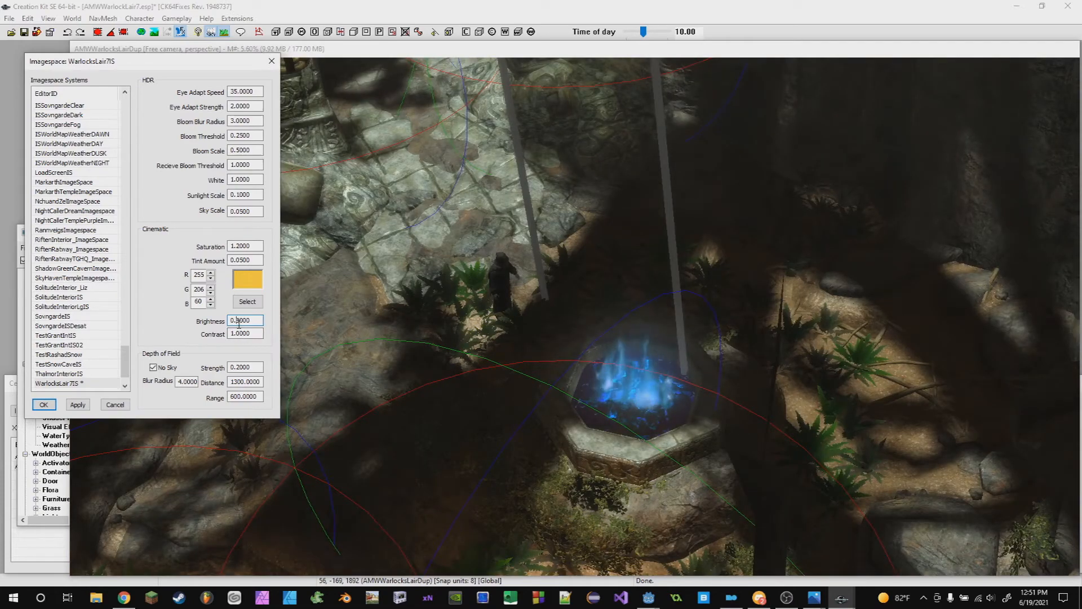
key(BackSpace)
text(1)
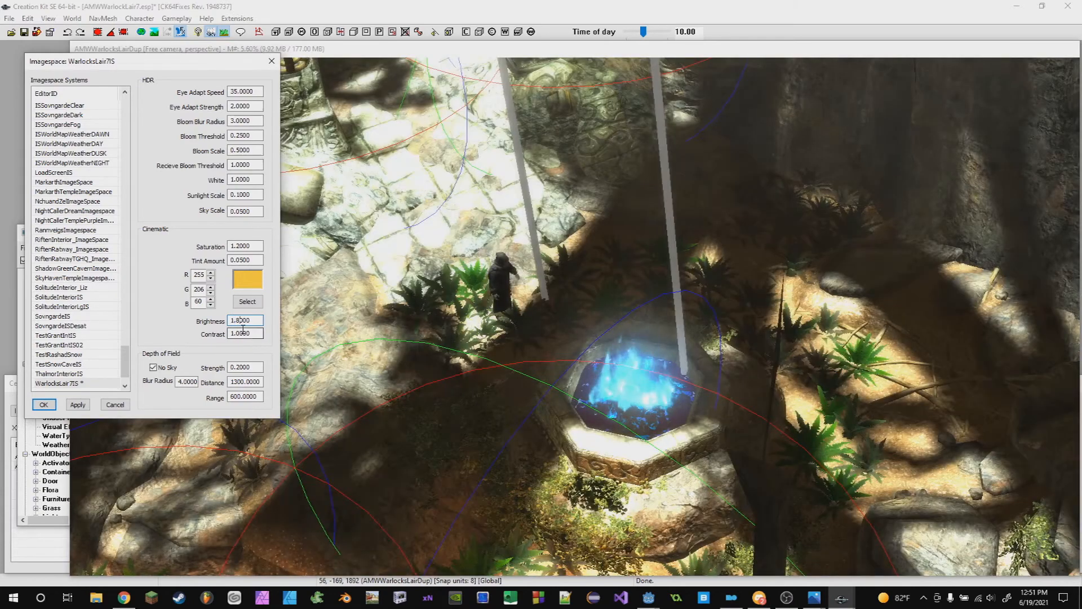
key(BackSpace)
text(0)
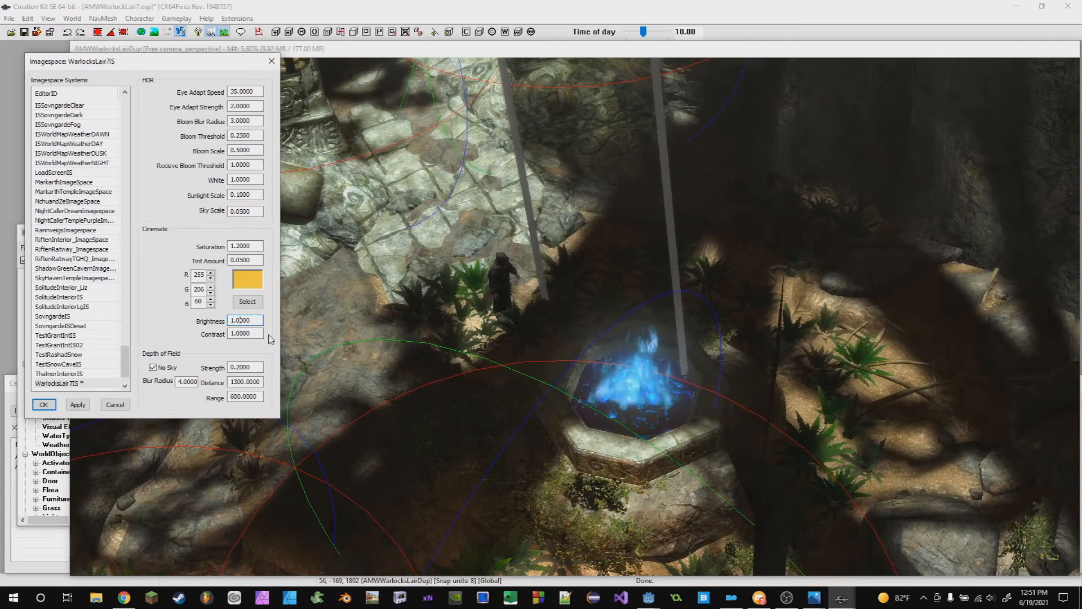
key(BackSpace)
text(8)
- Raise the cinematic Contrast to 3 and look around the cave to compare the result
drag(235, 320, 217, 328)
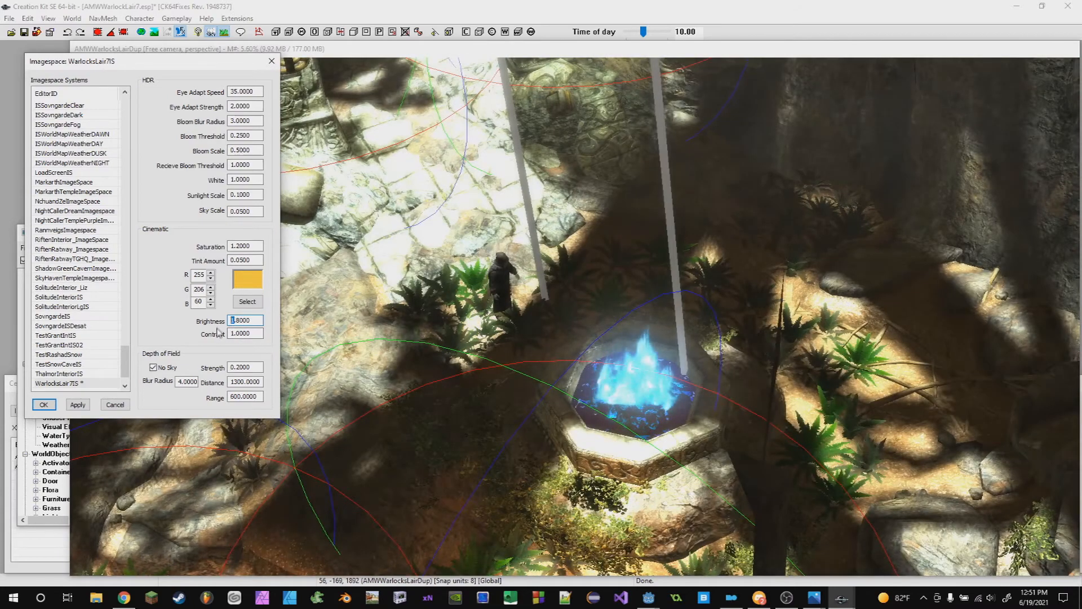
text(0)
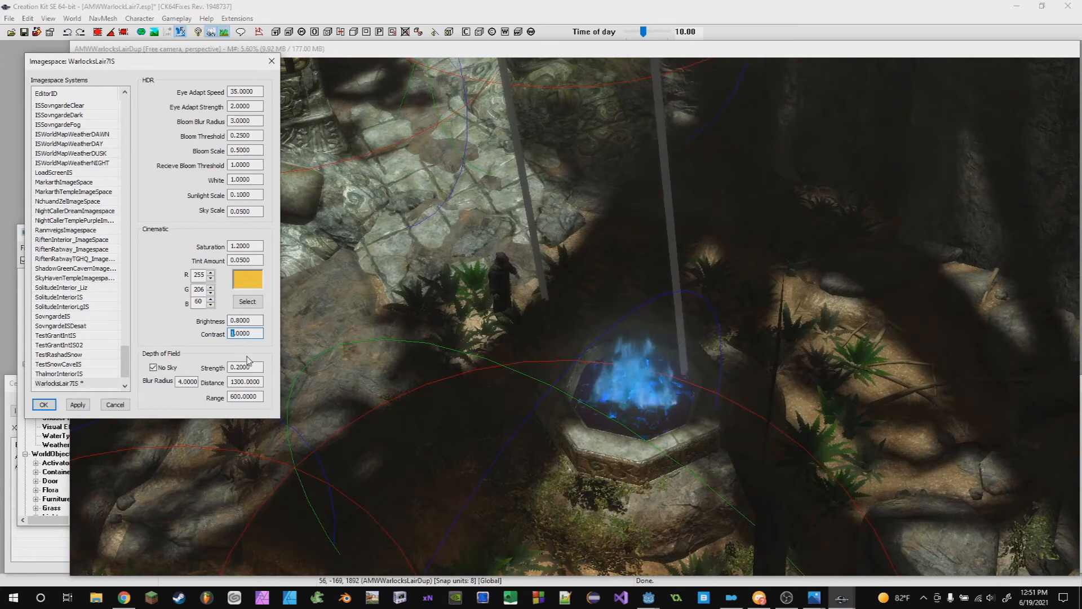
text(3)
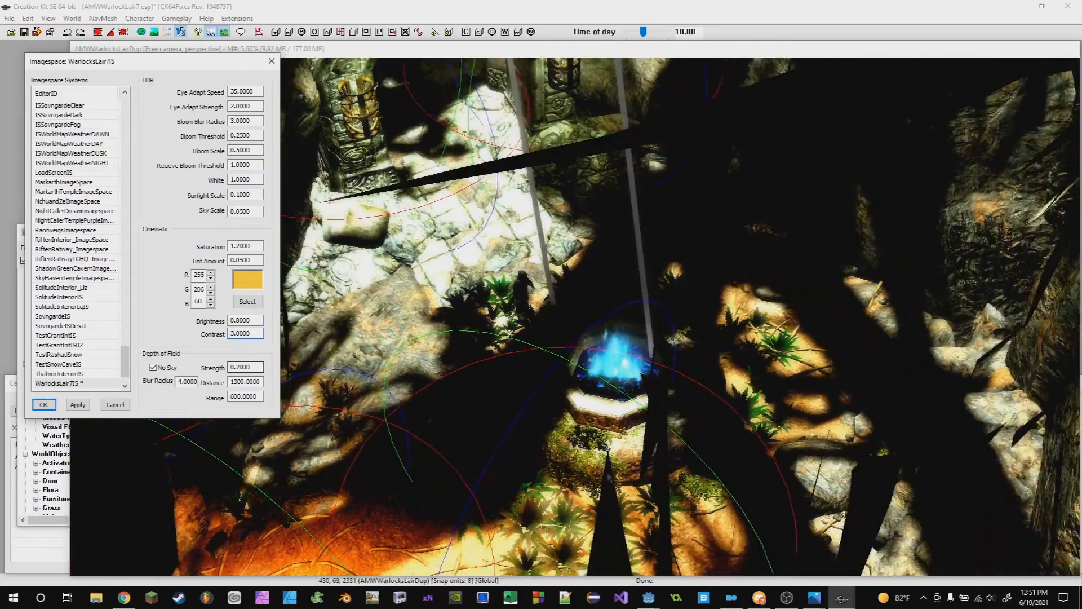
middle_drag(608, 391, 578, 91)
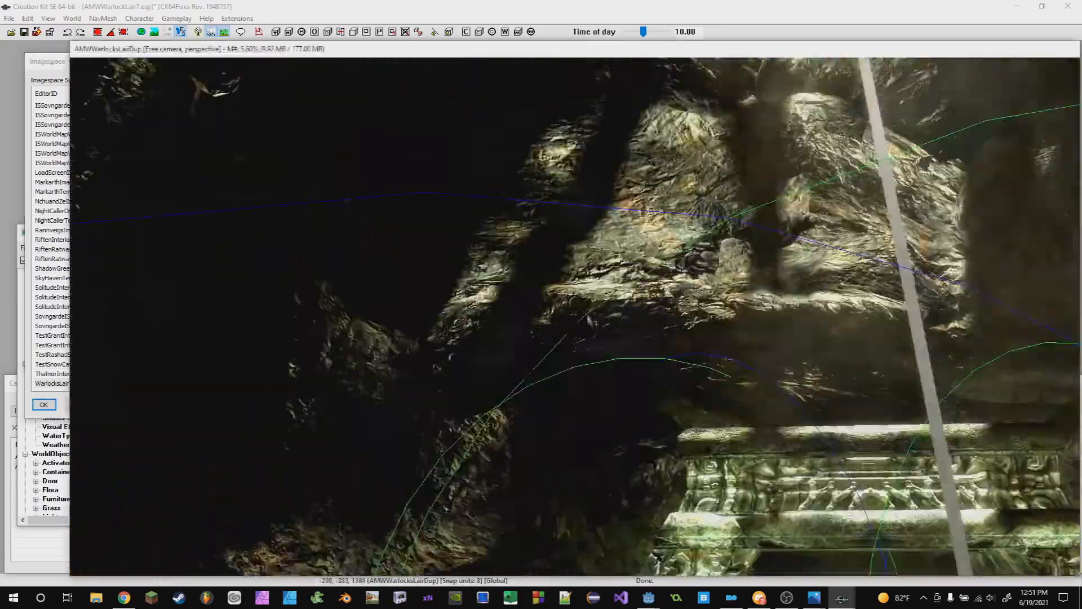
scroll(579, 91, down, 2)
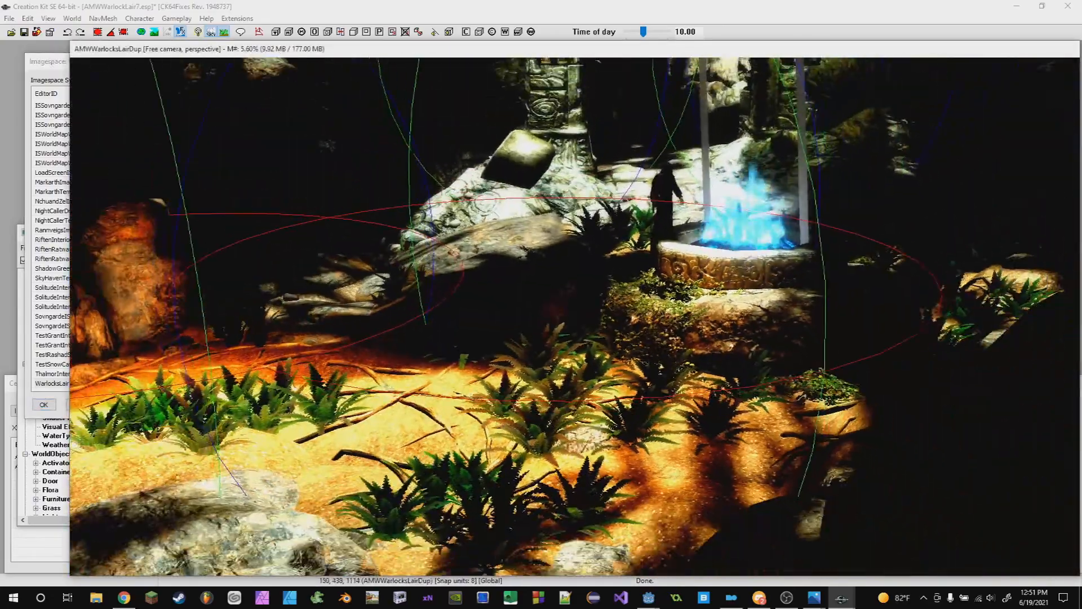
scroll(579, 90, down, 1)
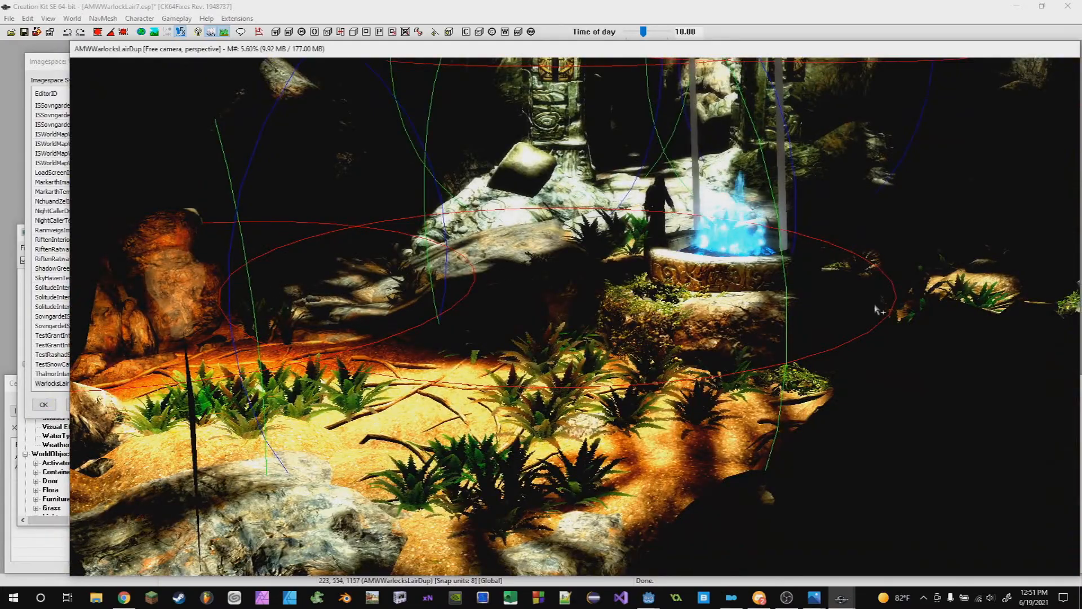
scroll(877, 310, up, 4)
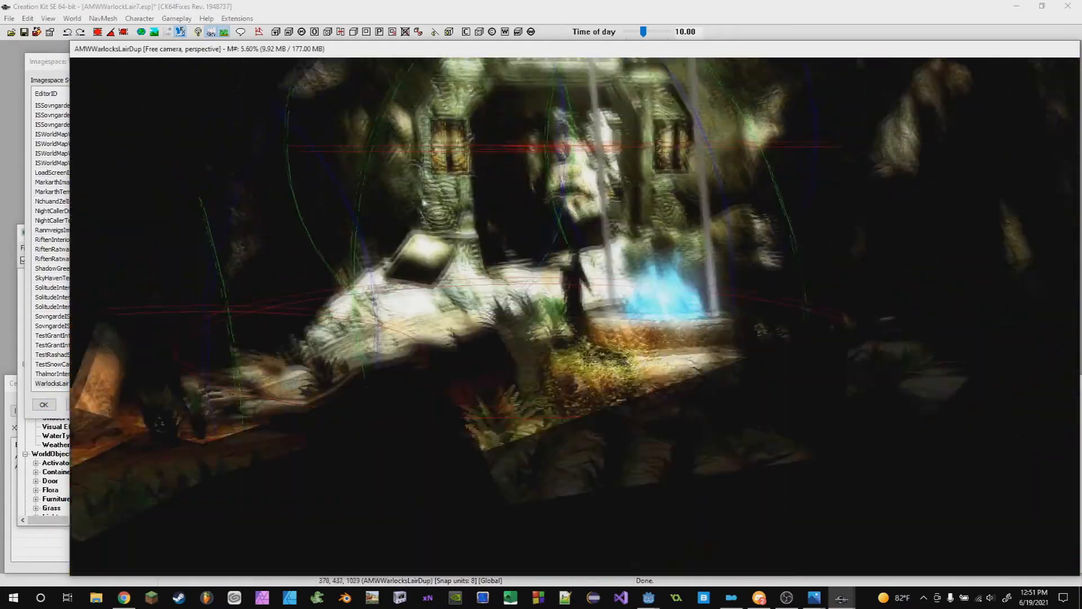
scroll(632, 305, up, 4)
middle_drag(632, 304, 570, 339)
- Lower the cinematic Contrast to 1.2 and view the cave floor with the new contrast
click(47, 61)
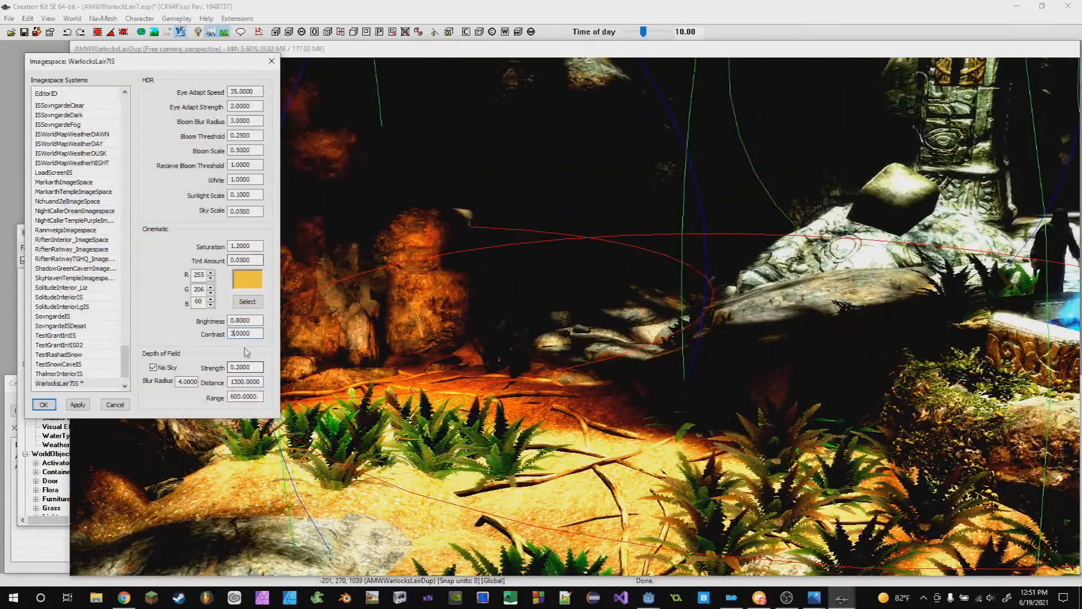
key(BackSpace)
text(1)
middle_drag(499, 421, 482, 393)
click(36, 73)
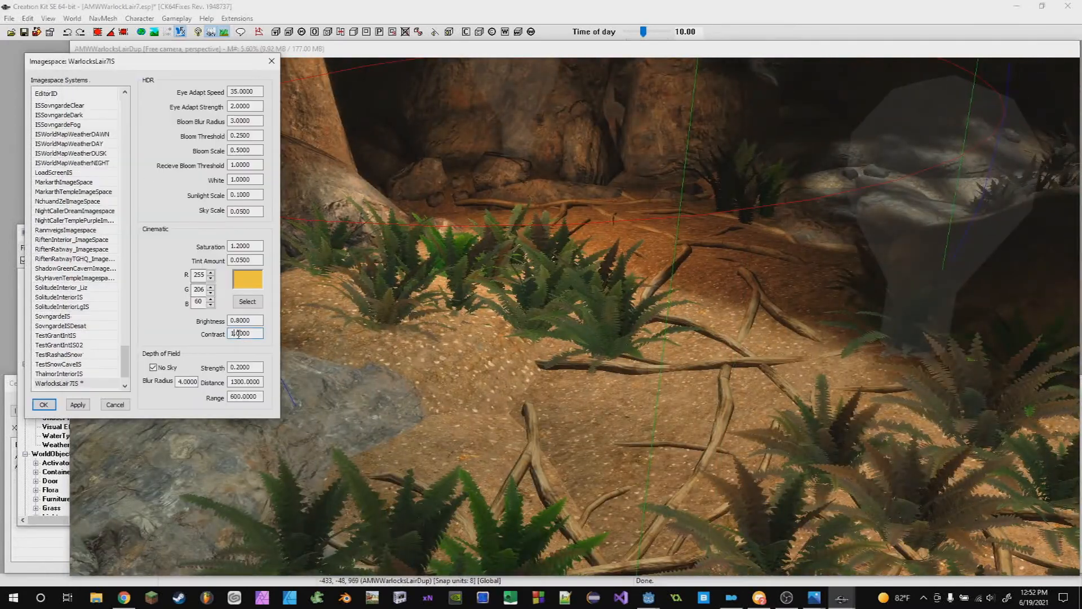
text(2)
middle_drag(541, 366, 753, 391)
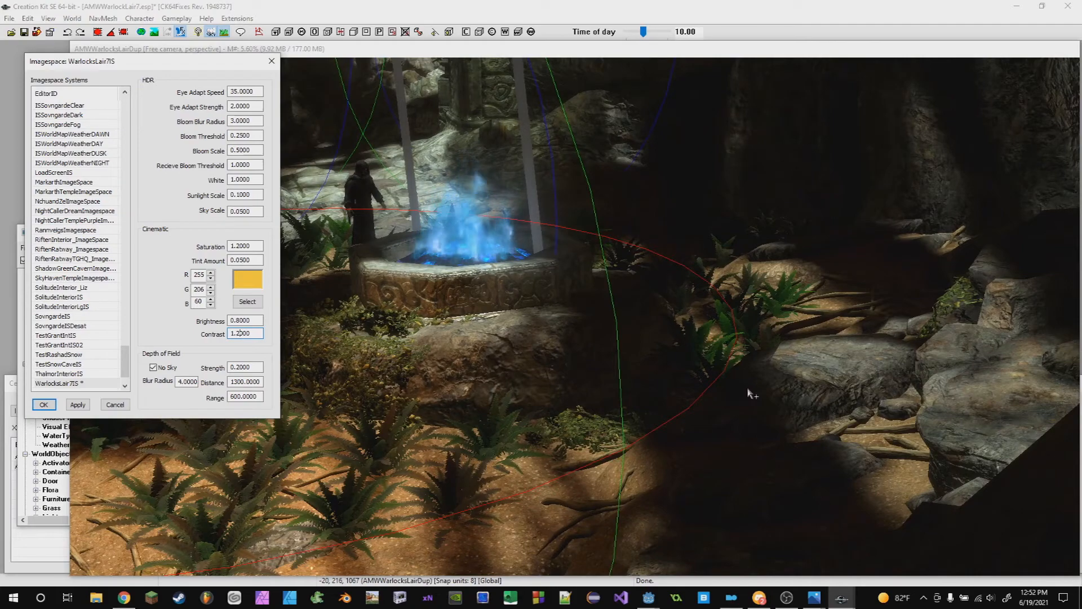
- Set the cinematic Contrast back to 1.0
middle_drag(741, 389, 645, 426)
click(53, 63)
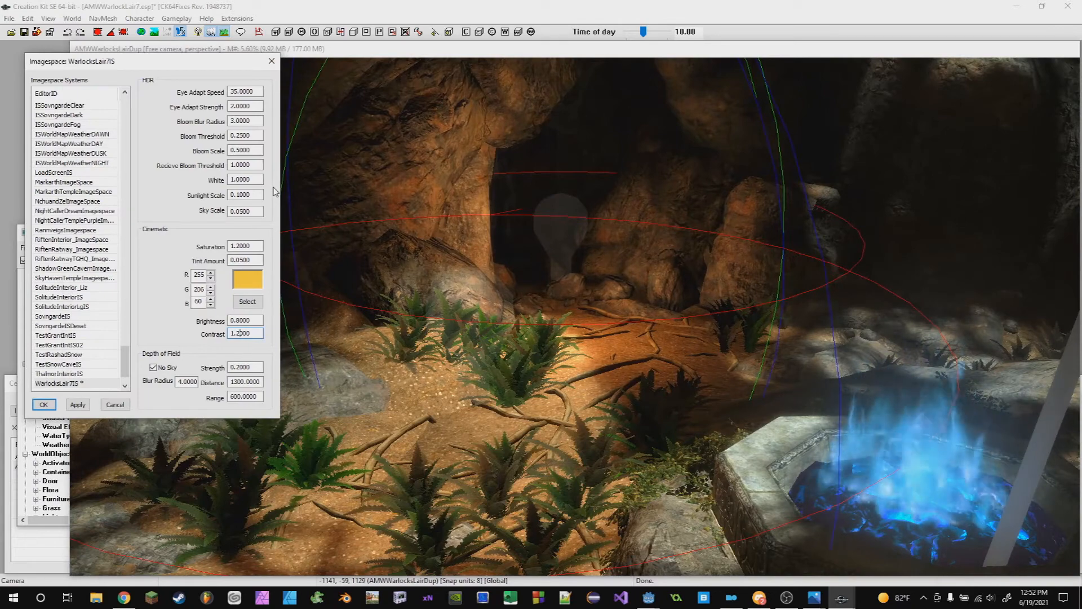
key(Delete)
text(0)
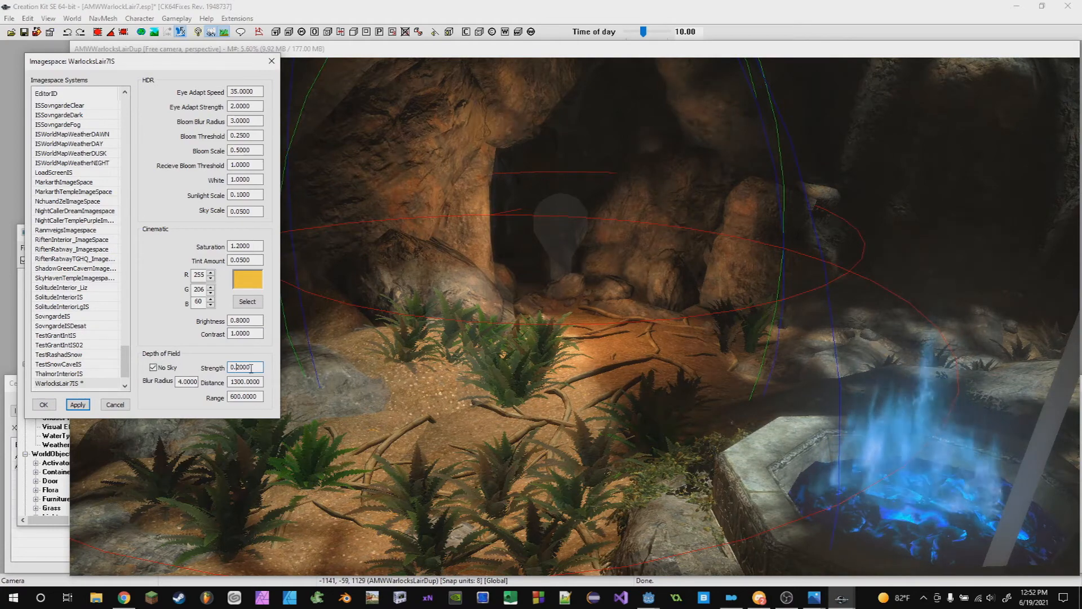
- Set the depth of field Strength to 20.2
scroll(316, 401, up, 3)
key(BackSpace)
text(1)
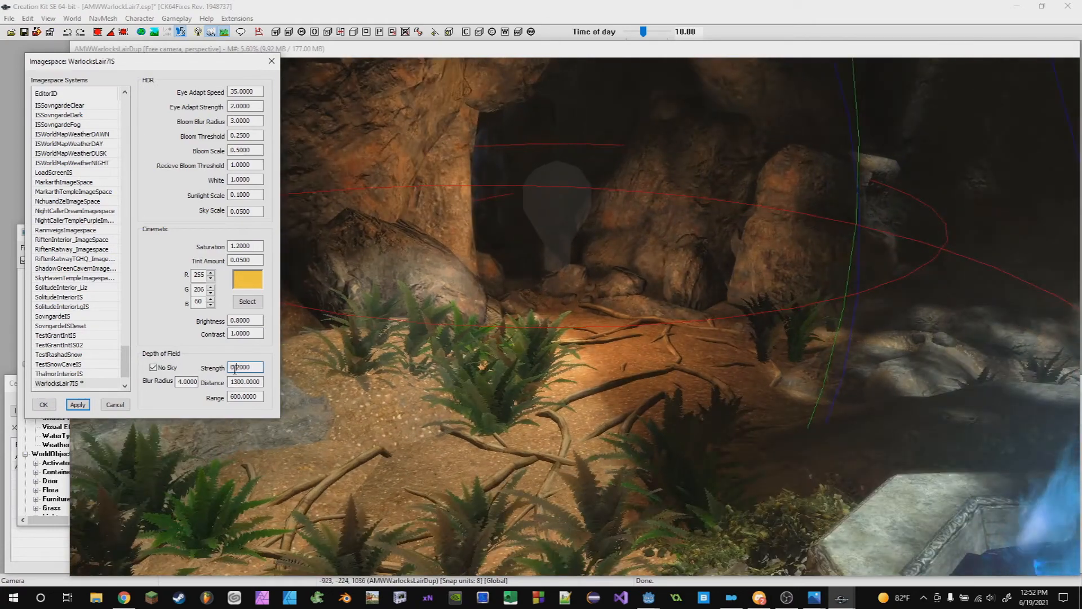
key(BackSpace)
text(20)
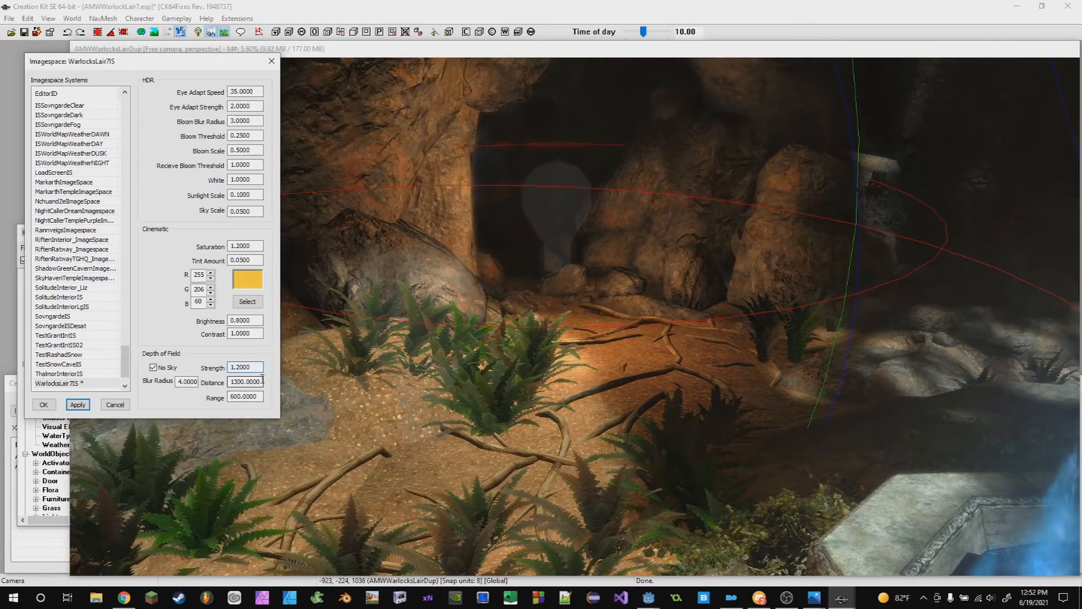
scroll(665, 377, up, 4)
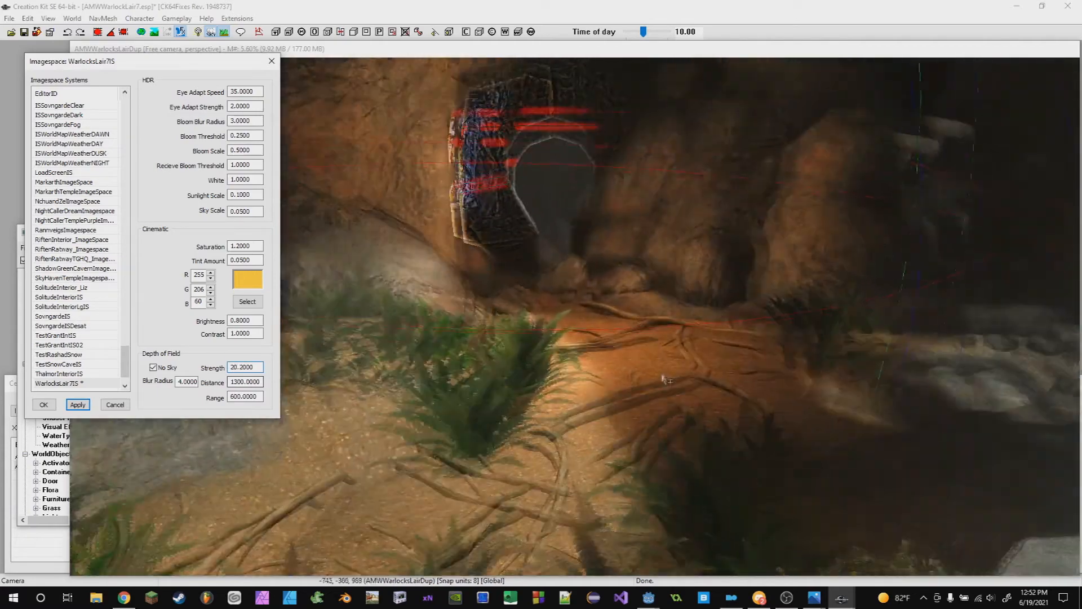
- Set the depth of field Range to 6000 and confirm the imagespace changes
key(shift)
click(651, 424)
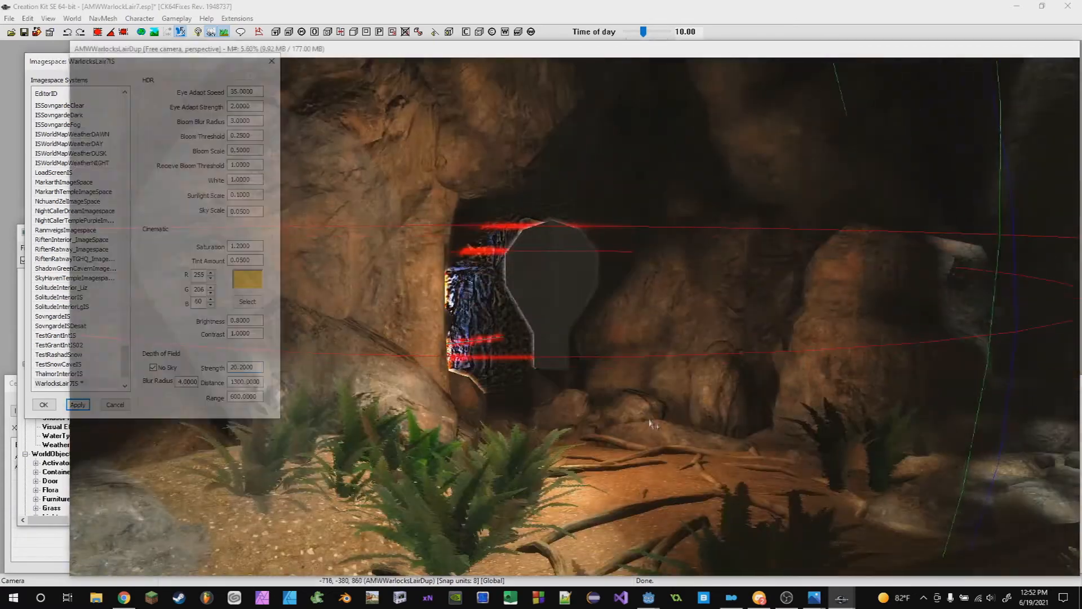
middle_drag(651, 424, 654, 341)
click(48, 62)
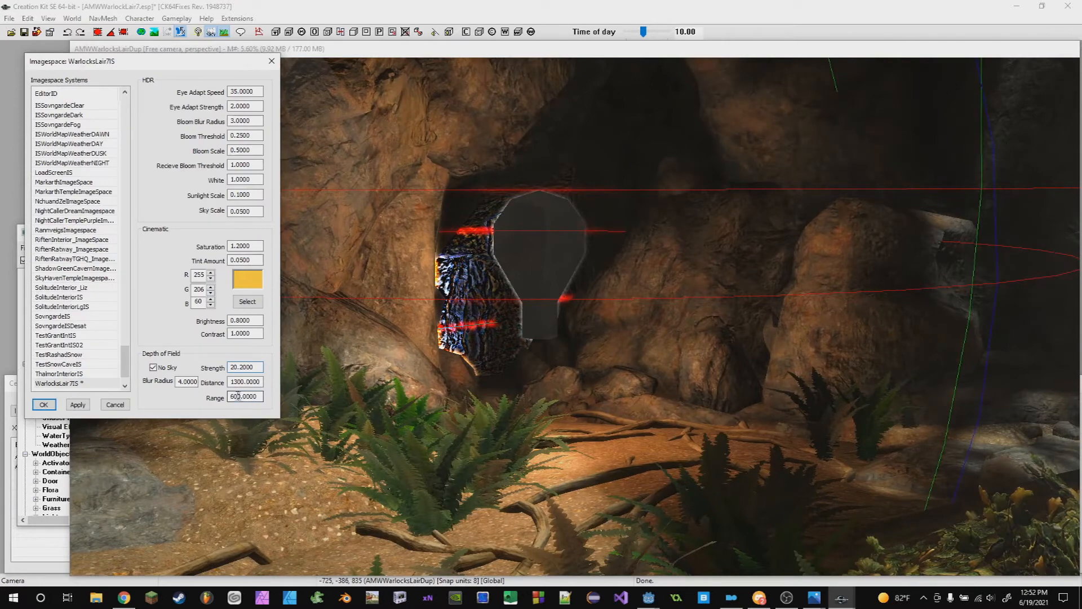
drag(230, 397, 240, 396)
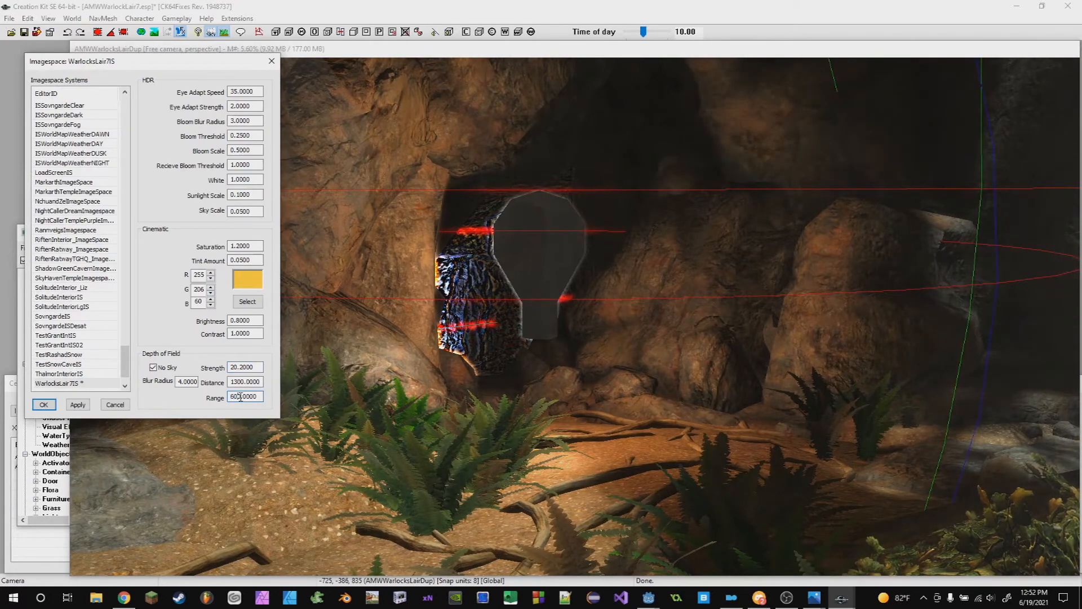
text(111)
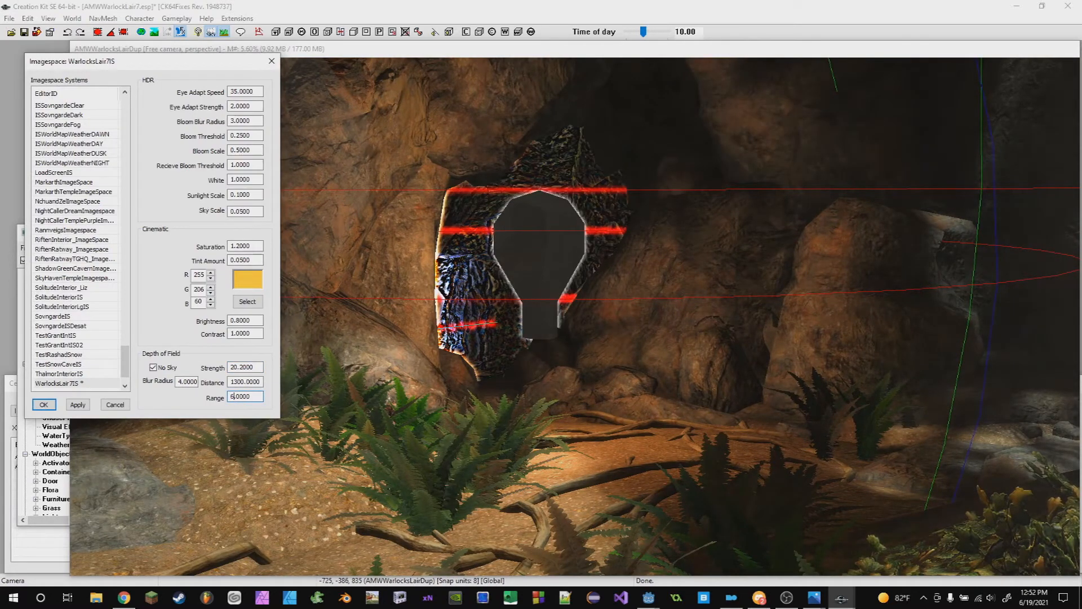
text(1)
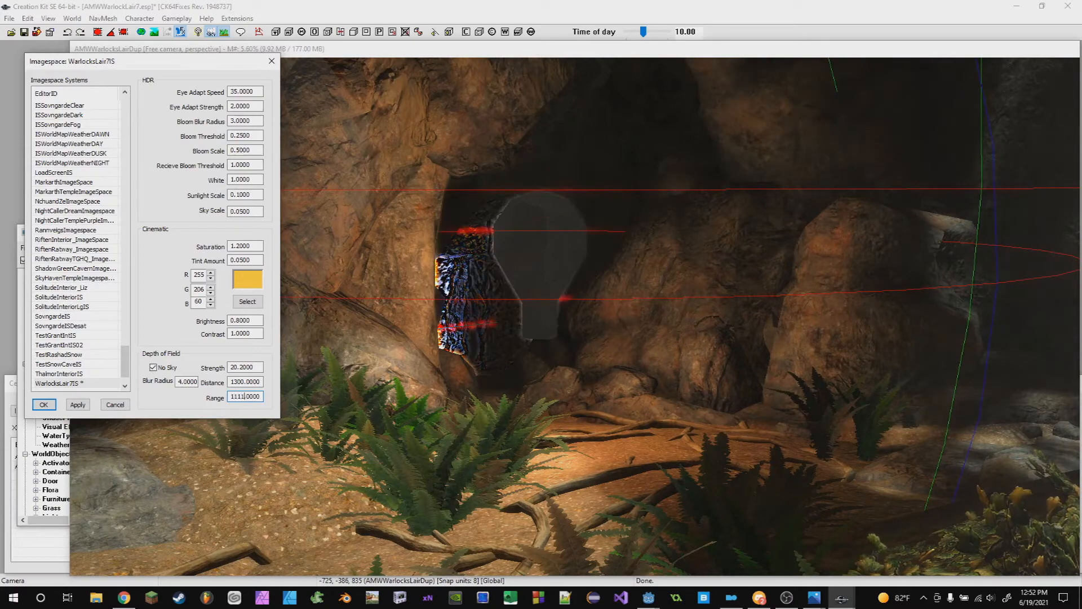
key(BackSpace)
key(BackSpace)
text(2)
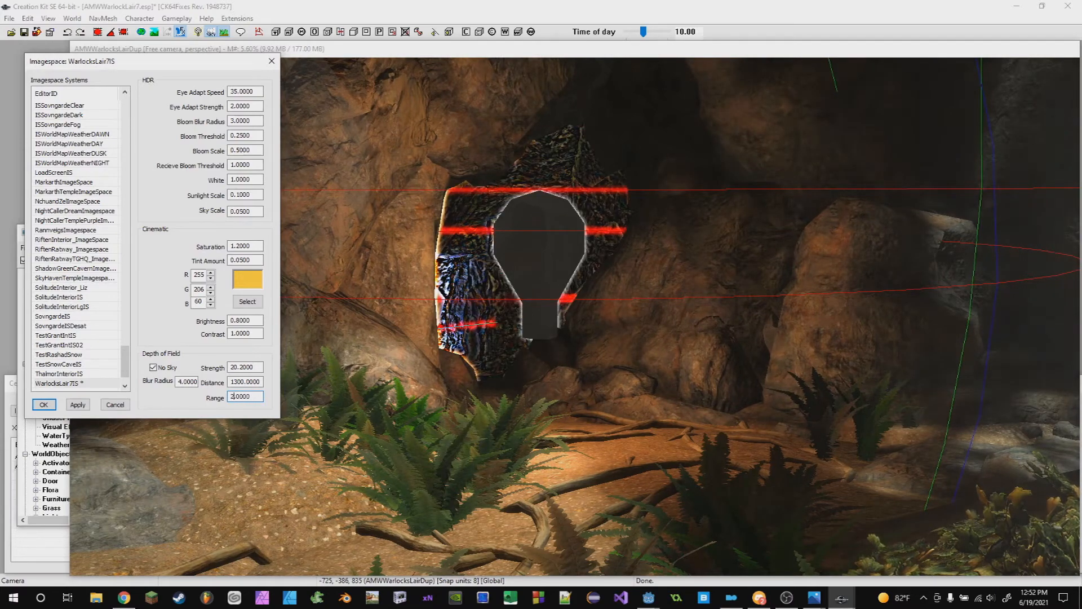
text(6000)
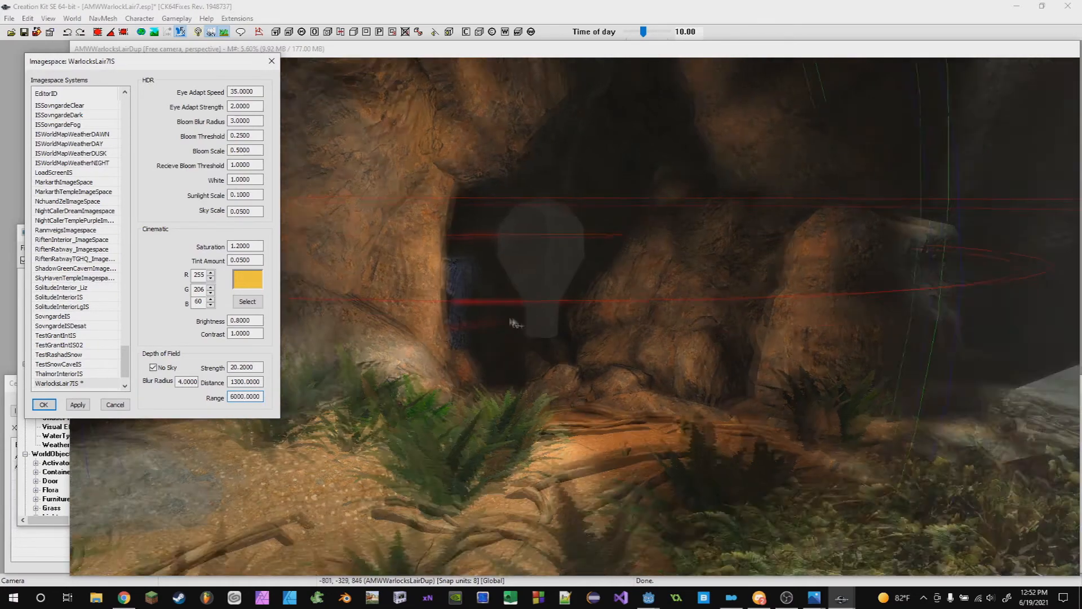
scroll(556, 429, up, 2)
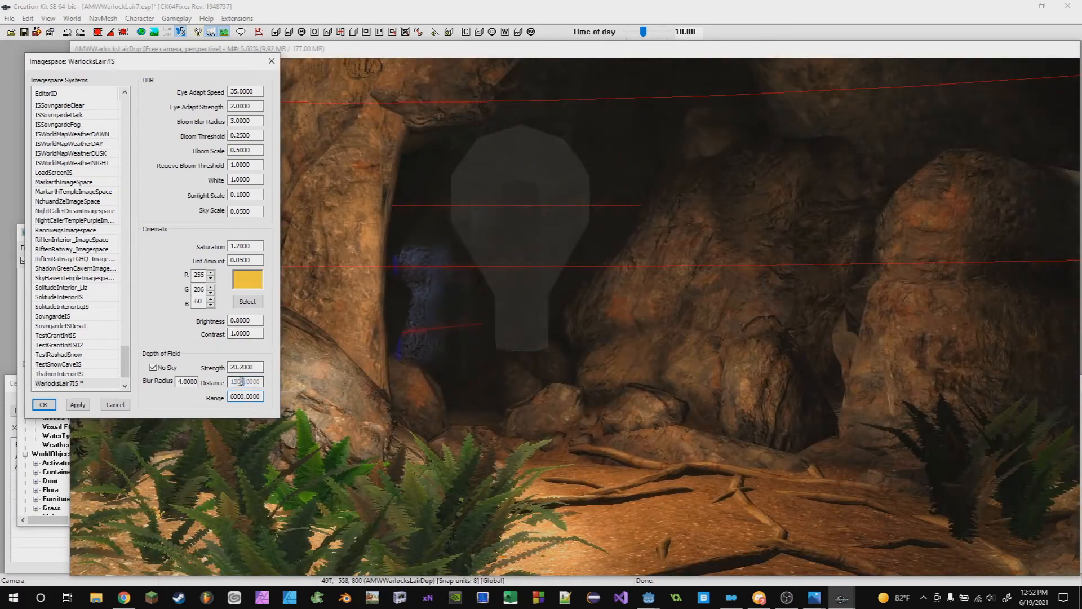
key(Return)
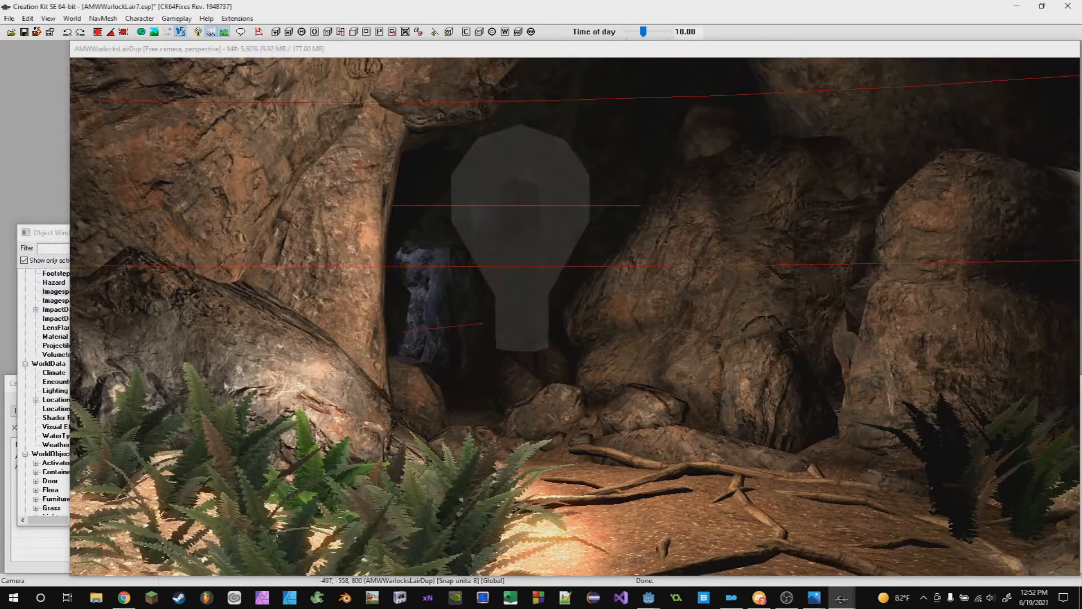
- Reopen the WarlockLair7IS imagespace for editing
click(73, 19)
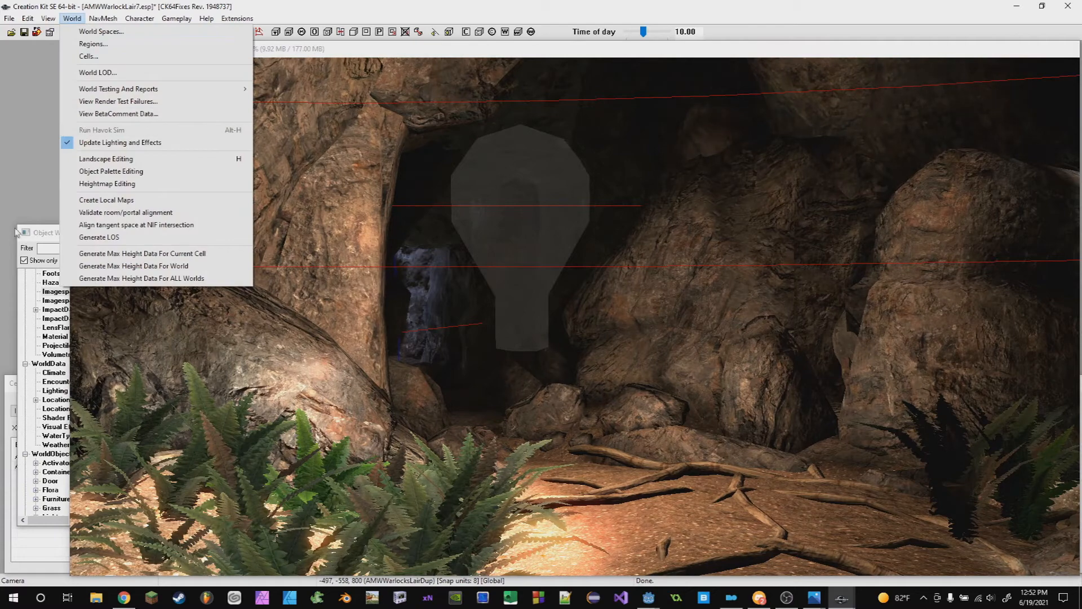
click(52, 233)
double_click(166, 261)
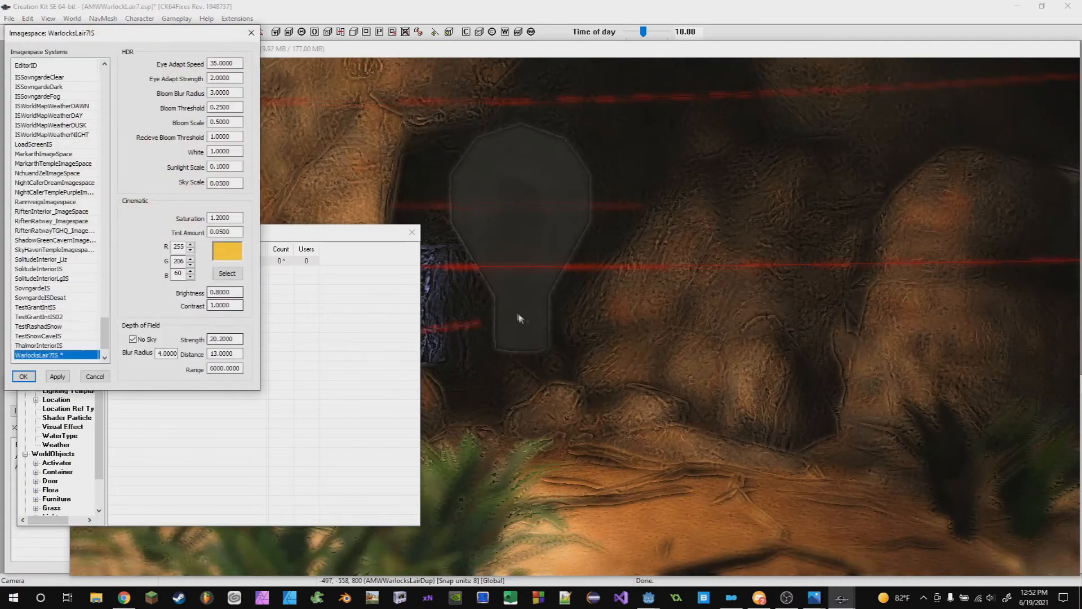
scroll(598, 326, up, 3)
scroll(598, 327, up, 1)
click(34, 38)
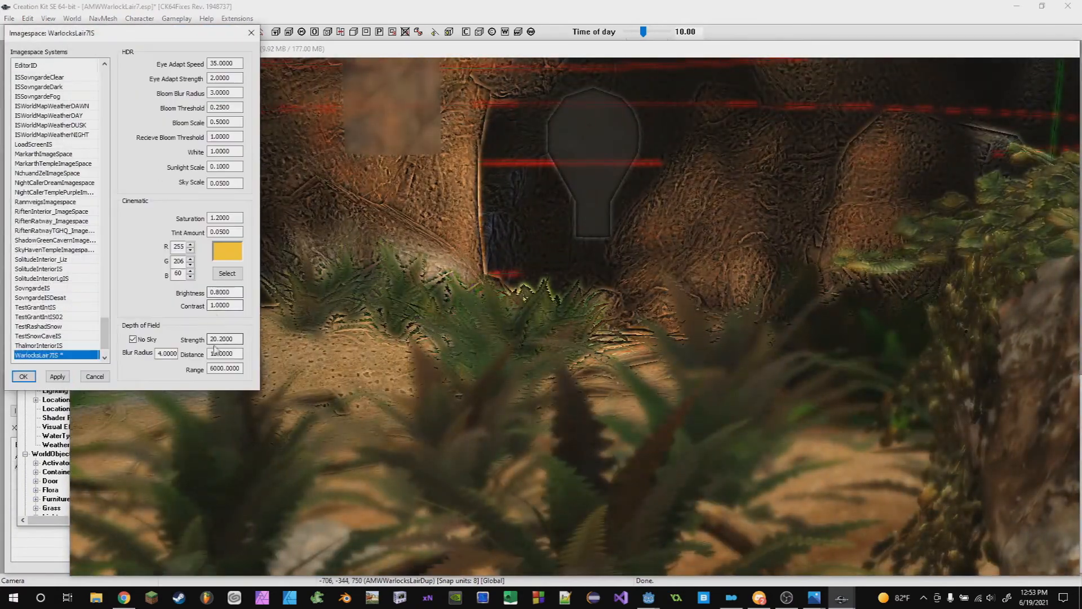
- Set the depth of field Strength to 1
drag(217, 339, 197, 344)
text(1)
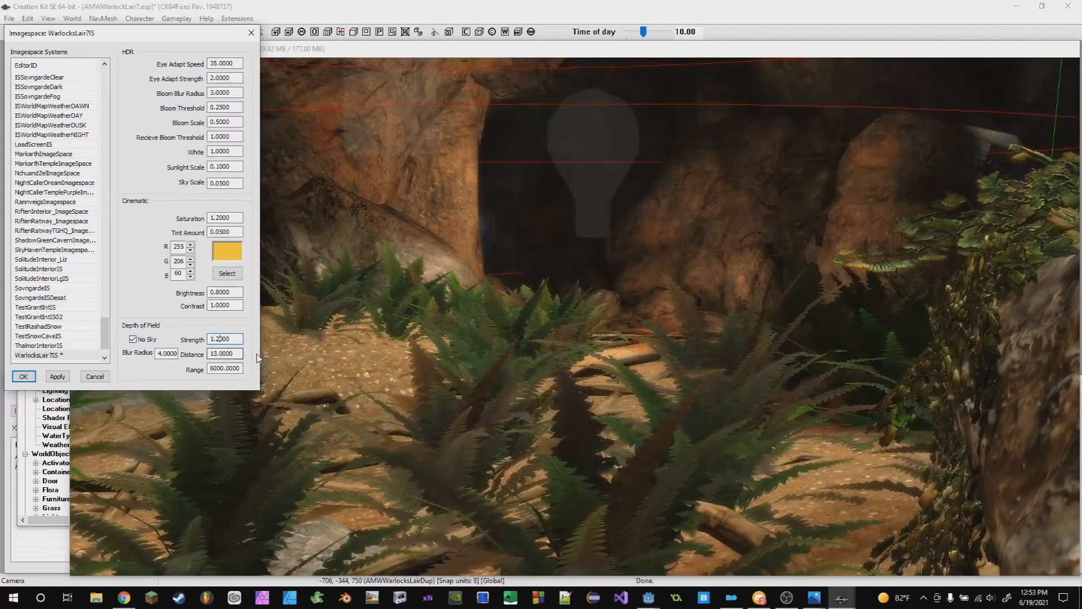
scroll(509, 324, up, 3)
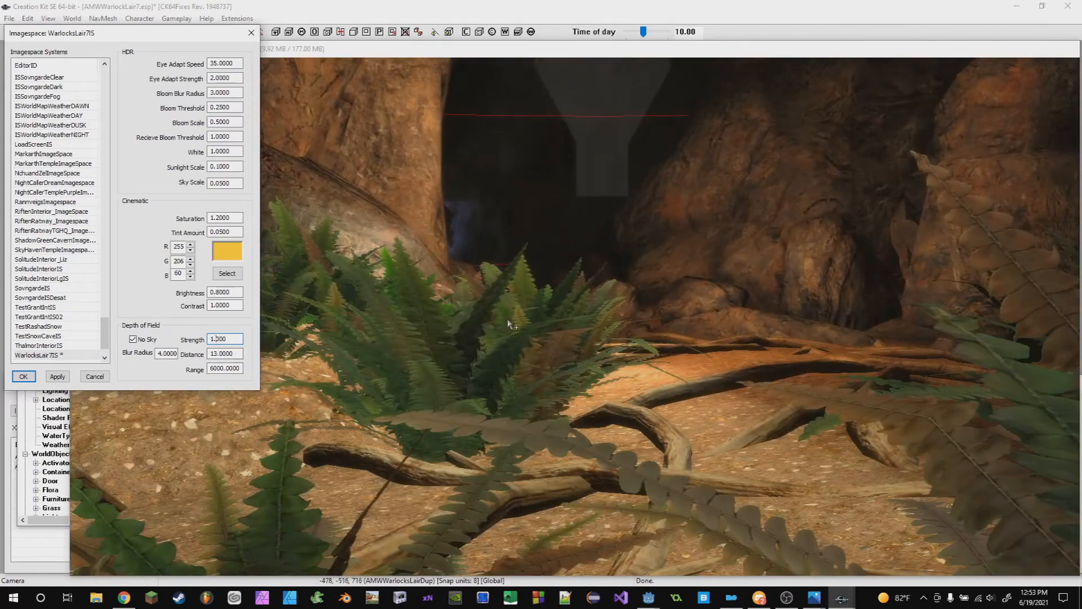
scroll(509, 324, down, 3)
scroll(509, 325, up, 2)
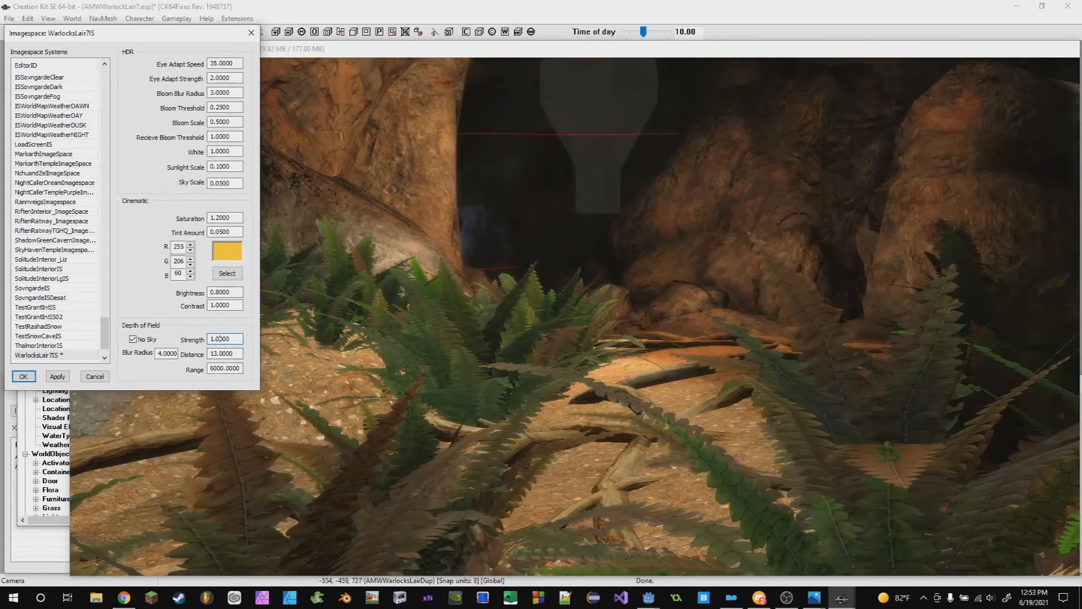
- Set the depth of field Range to 1000
drag(223, 368, 225, 369)
key(Delete)
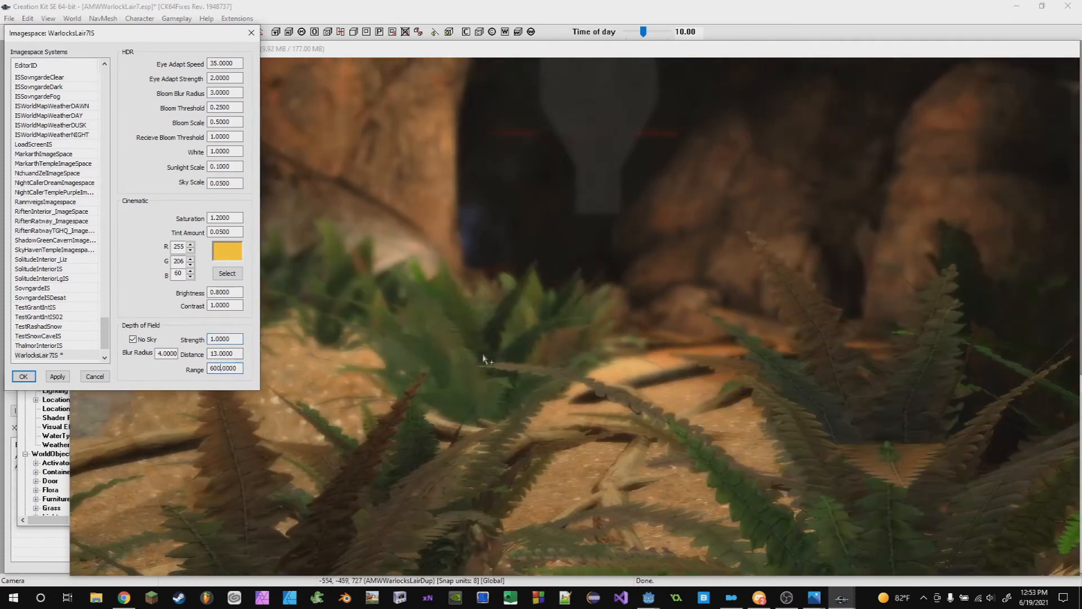
key(BackSpace)
key(BackSpace)
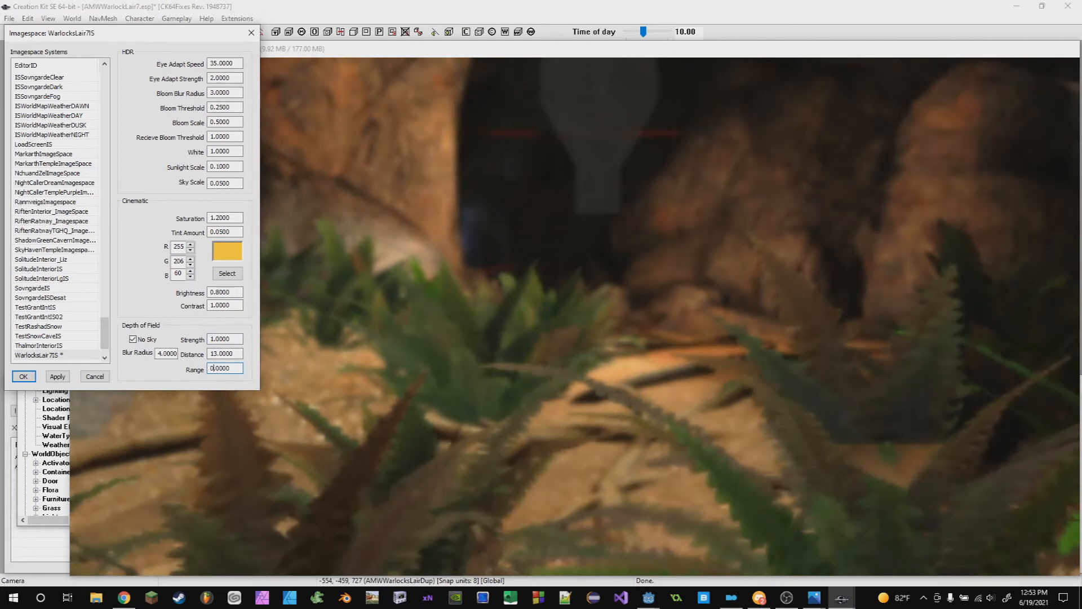
text(1000)
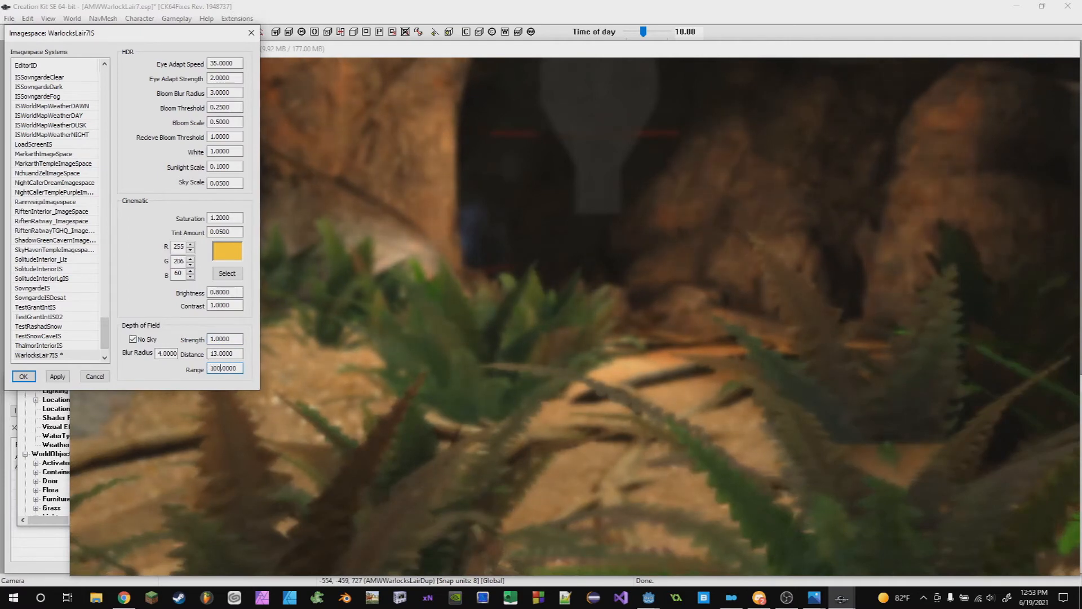
text(0)
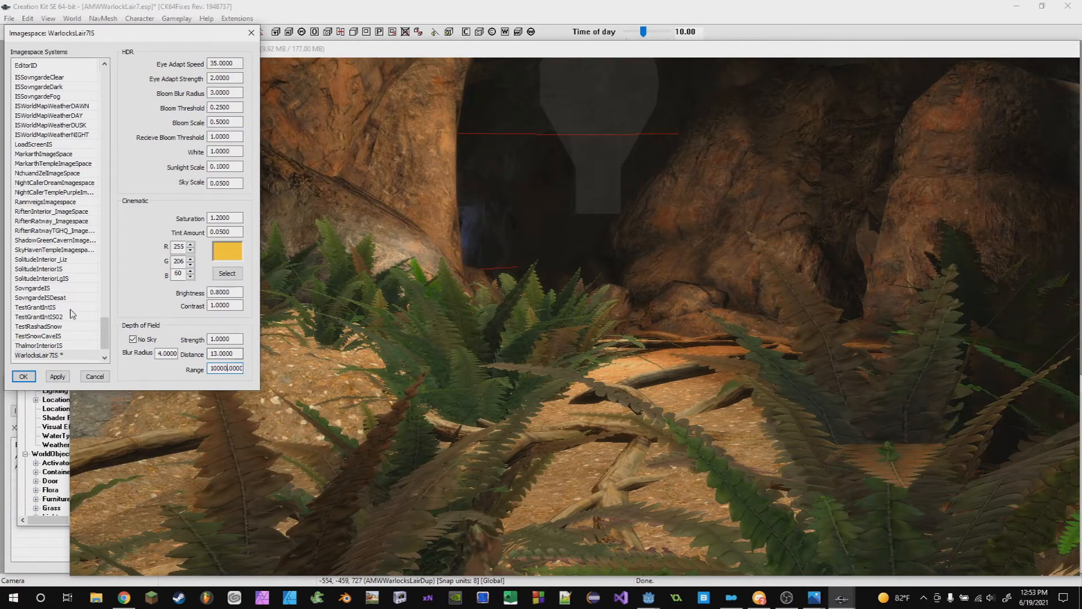
- Try depth of field Range values of 10000 and 10 on the WarlocksLair7IS imagespace
key(BackSpace)
key(BackSpace)
key(BackSpace)
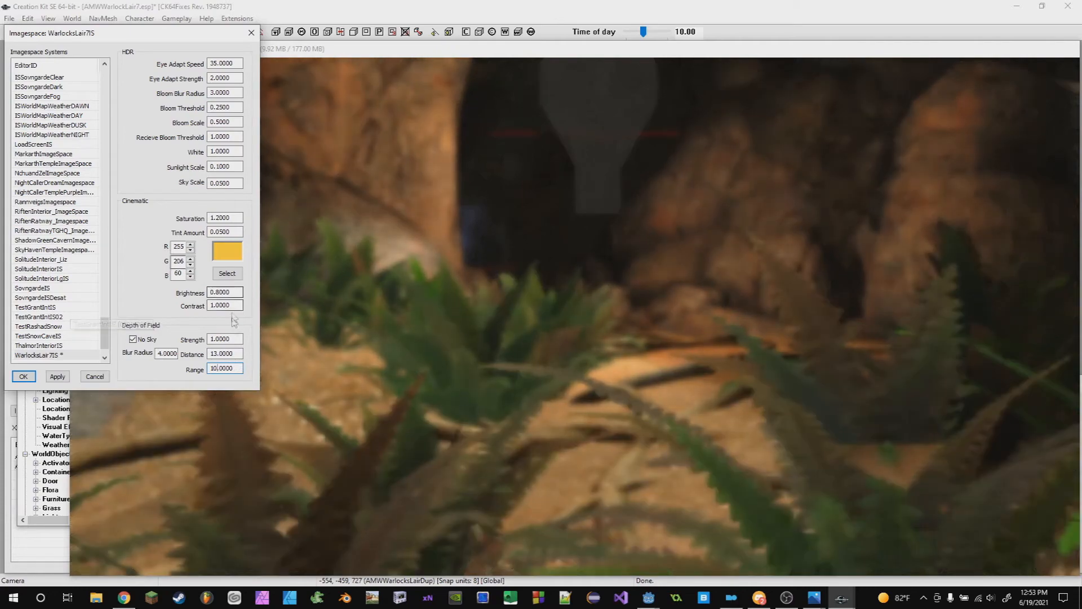
scroll(490, 431, down, 3)
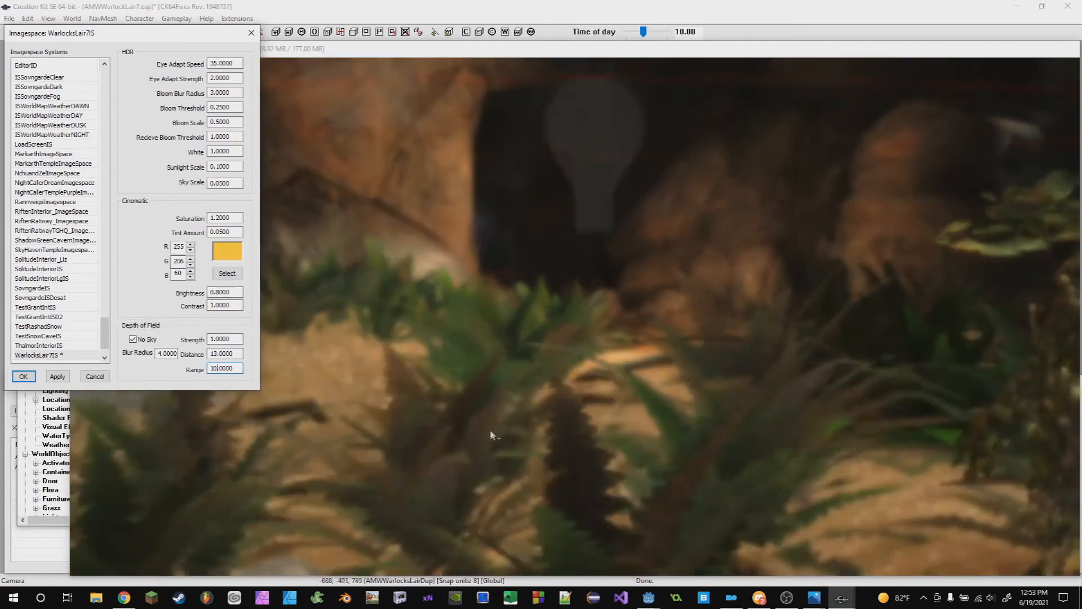
scroll(490, 431, up, 1)
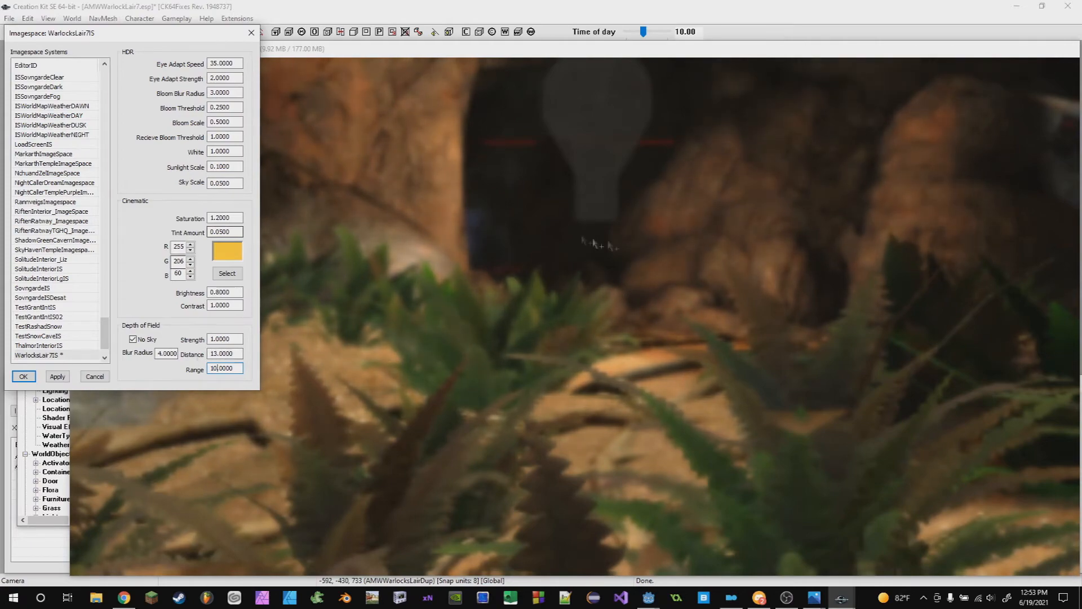
- Set the depth of field Range to 2000 and check the blur in the cave view
scroll(652, 278, up, 5)
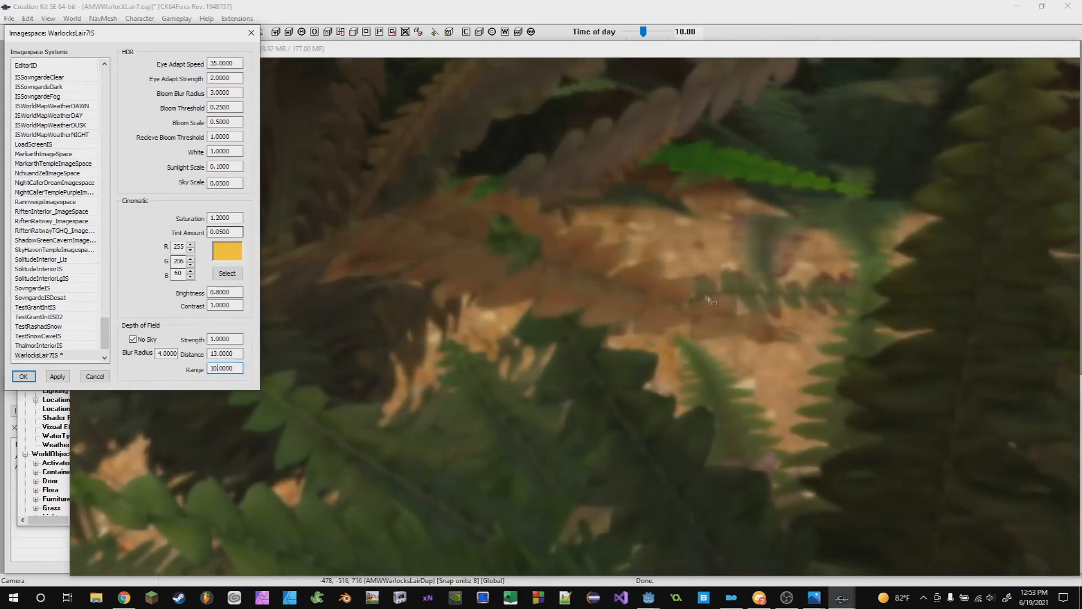
shift+middle_drag(705, 296, 623, 259)
text(2000)
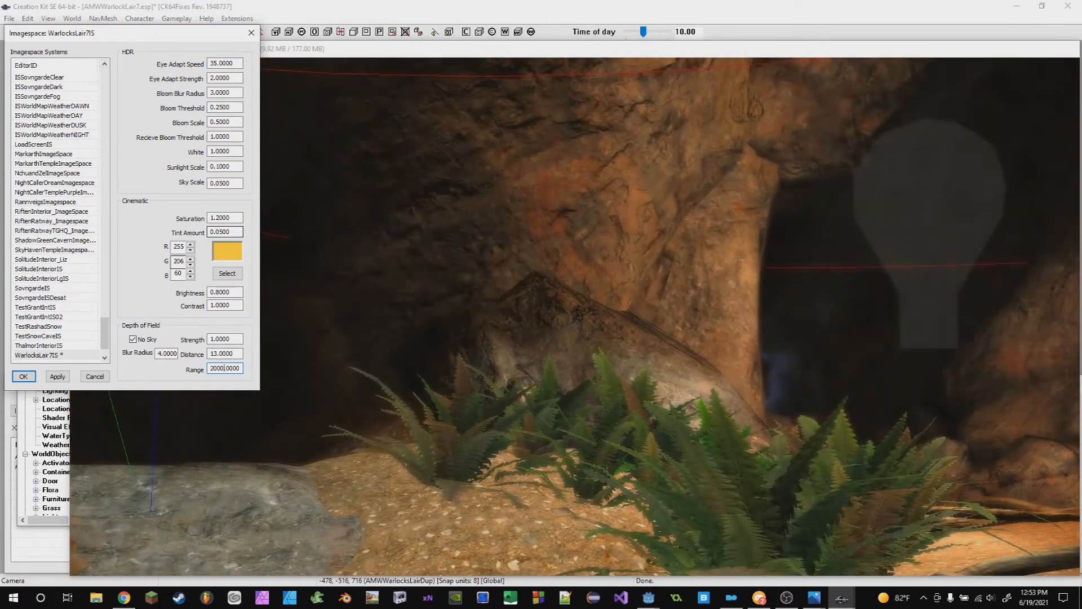
scroll(474, 303, up, 3)
scroll(475, 303, down, 2)
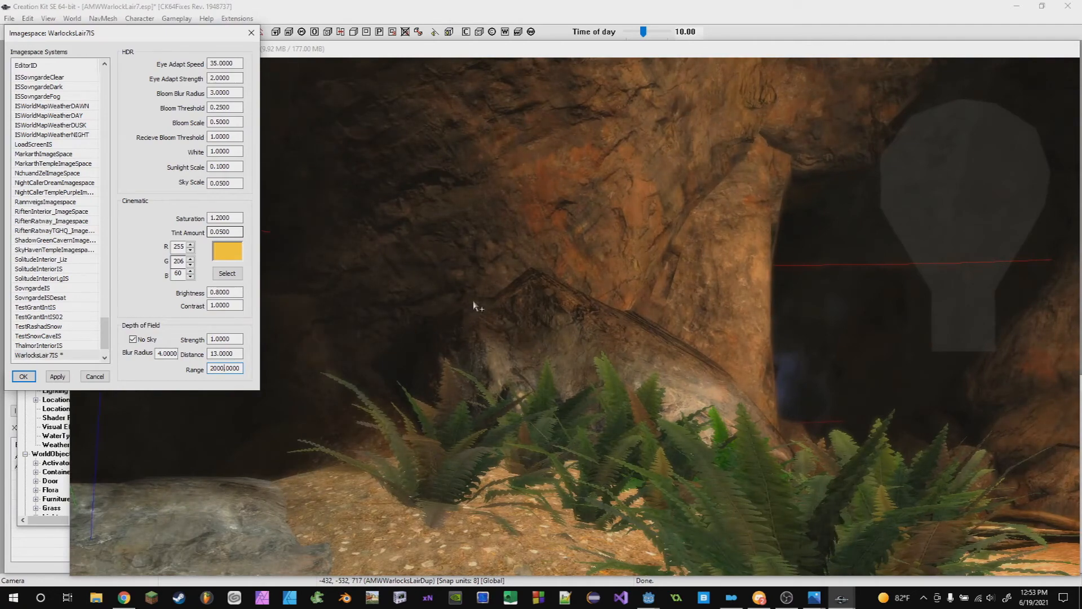
scroll(500, 359, down, 3)
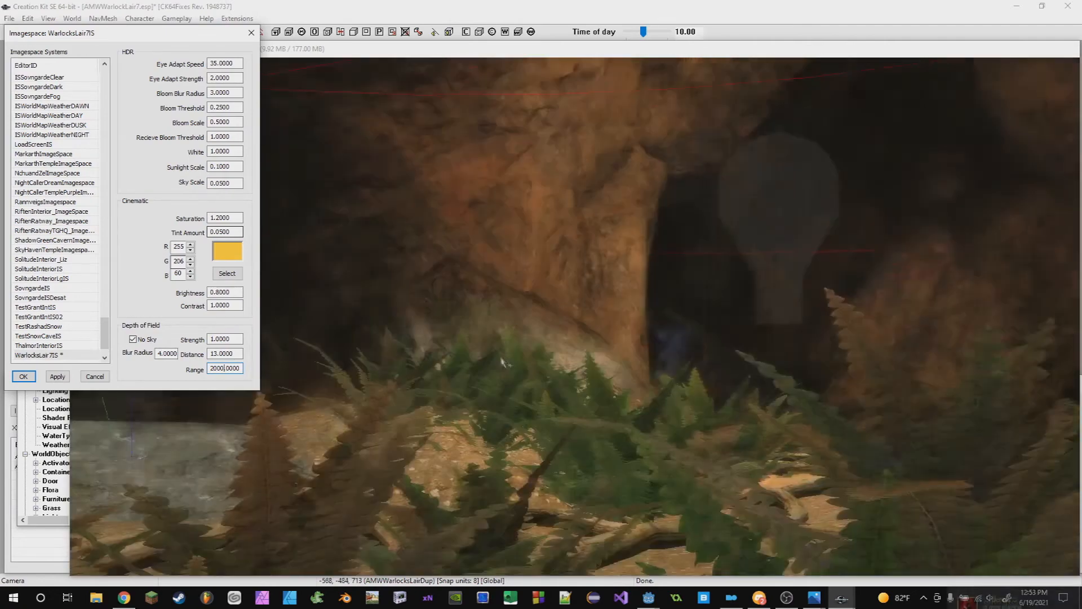
middle_drag(502, 362, 439, 274)
scroll(579, 355, down, 3)
- Set the depth of field Strength to 0.2 and Distance to 1300
click(38, 34)
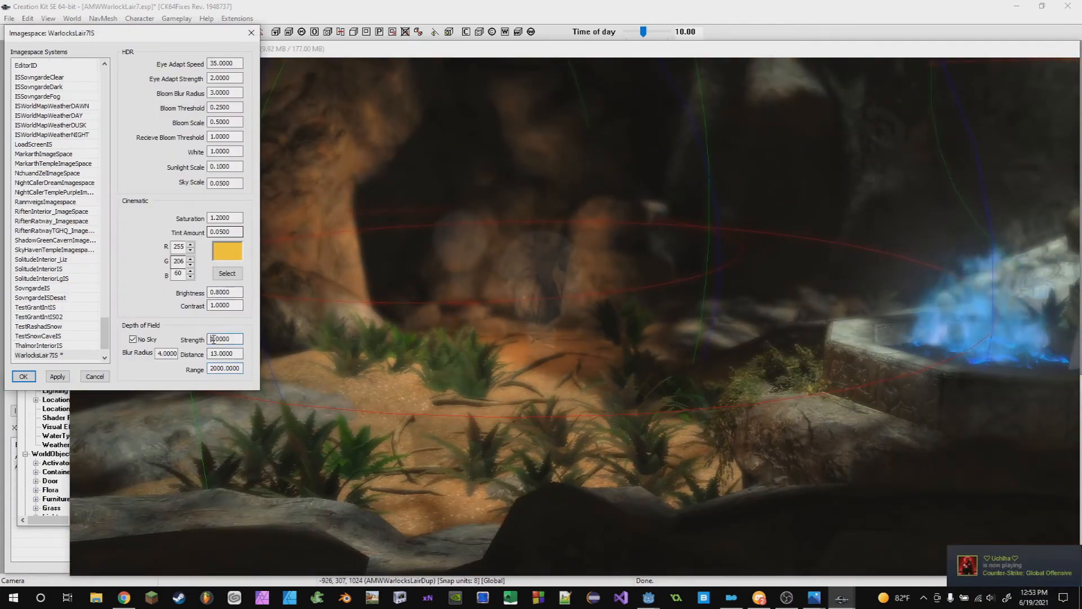
key(BackSpace)
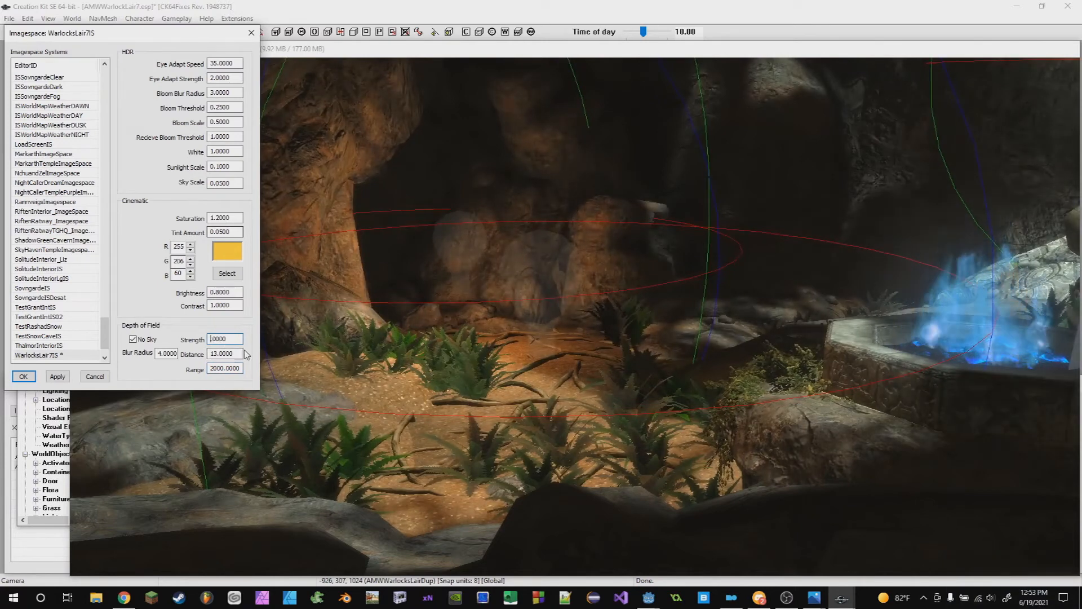
key(BackSpace)
text(5)
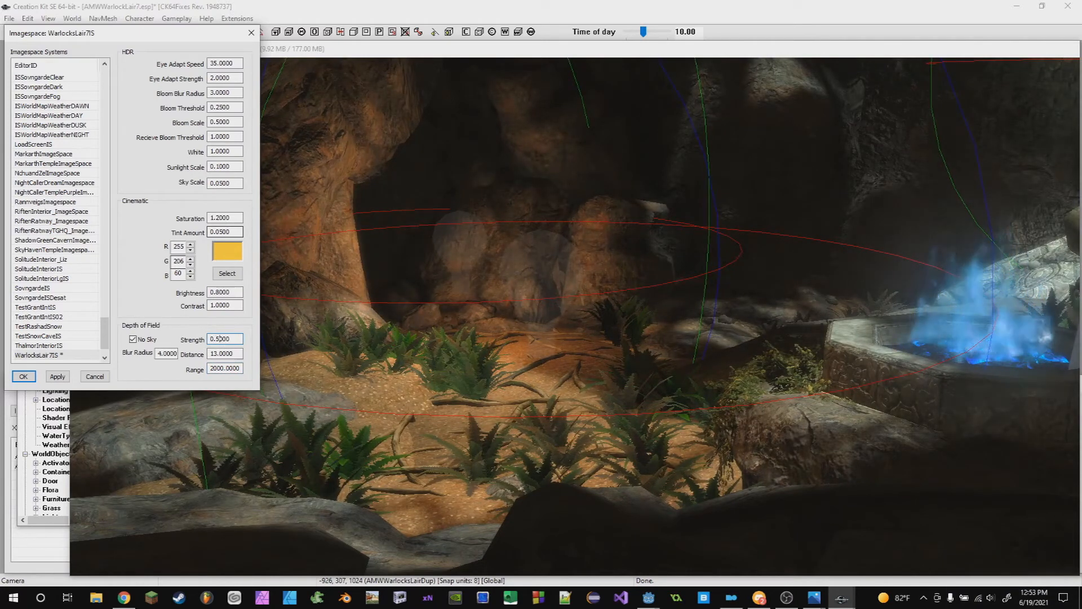
text(2)
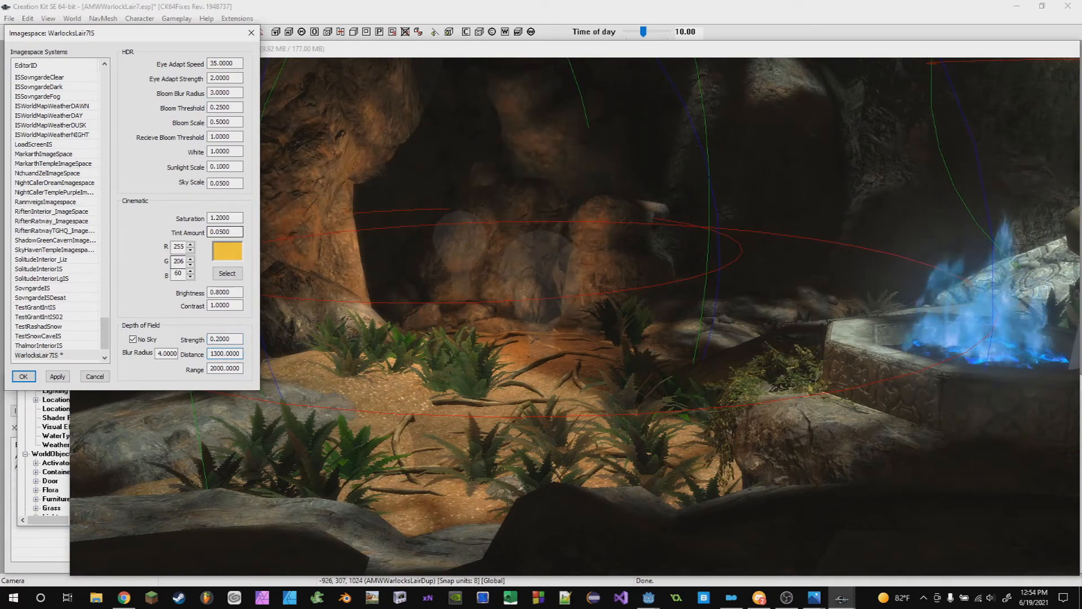
- Set the depth of field Range to 600 and confirm the imagespace changes
drag(224, 368, 176, 372)
text(6)
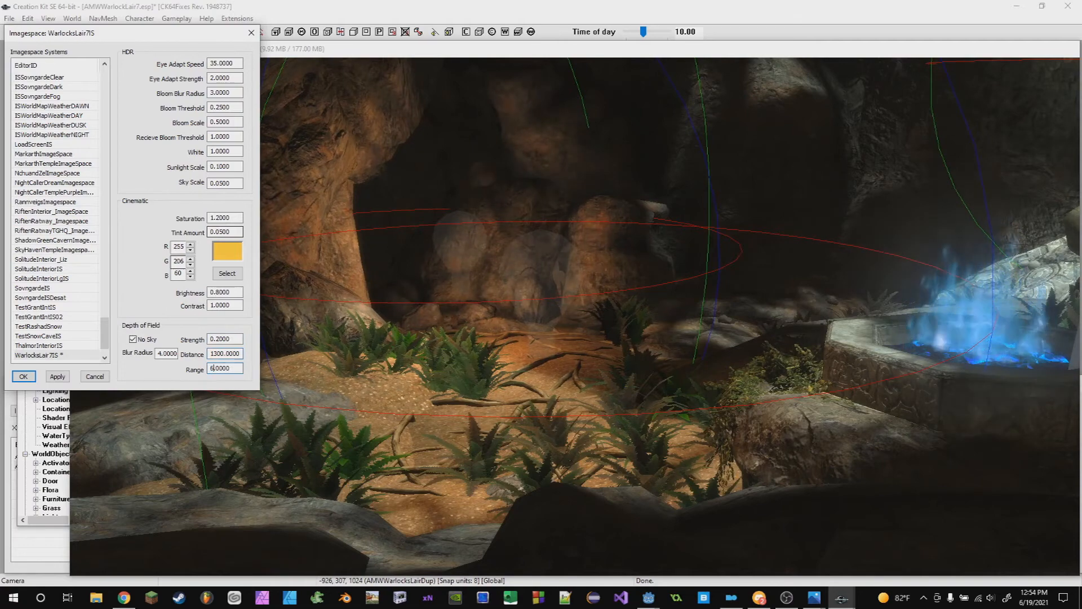
text(00)
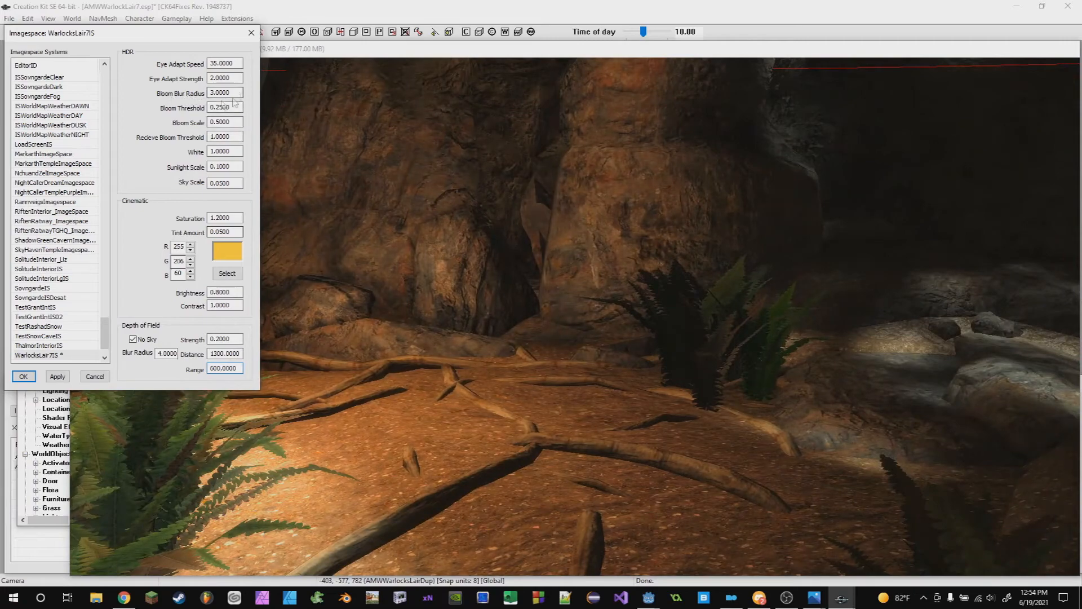
scroll(454, 206, down, 5)
middle_drag(507, 282, 529, 406)
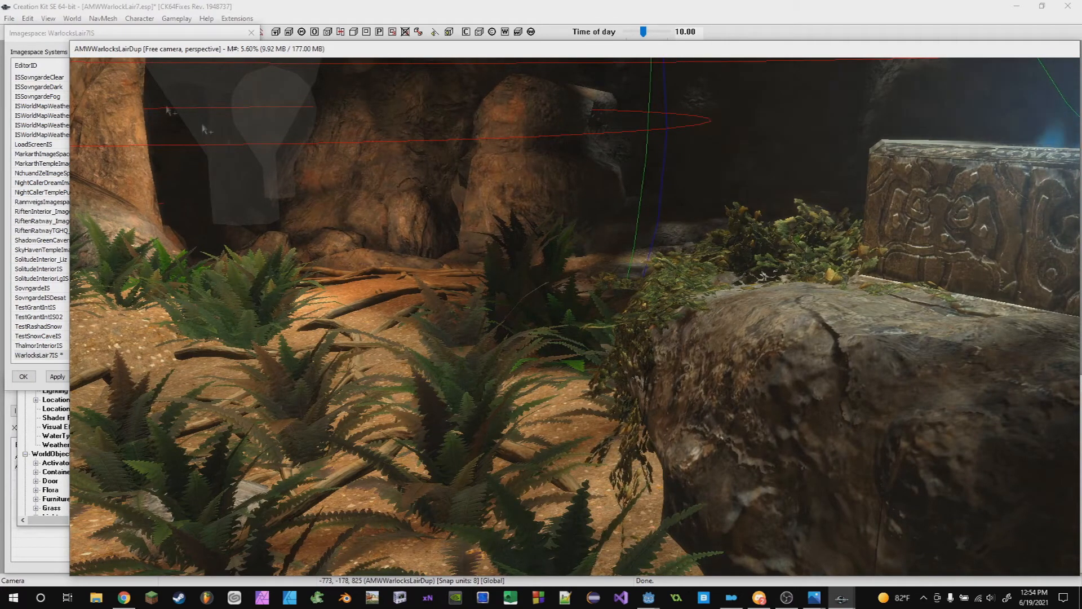
click(118, 33)
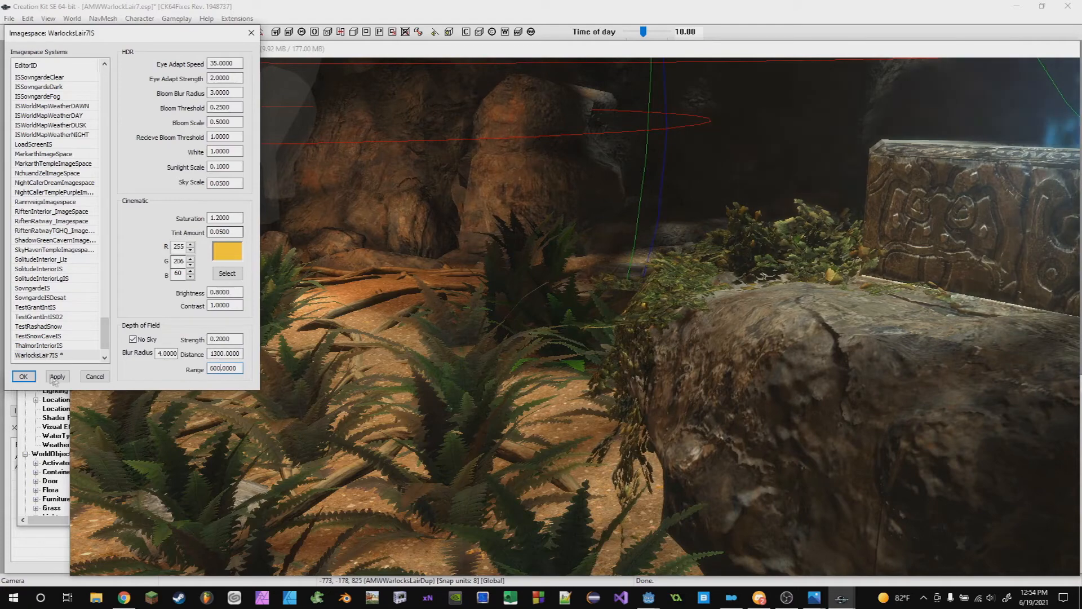
click(22, 376)
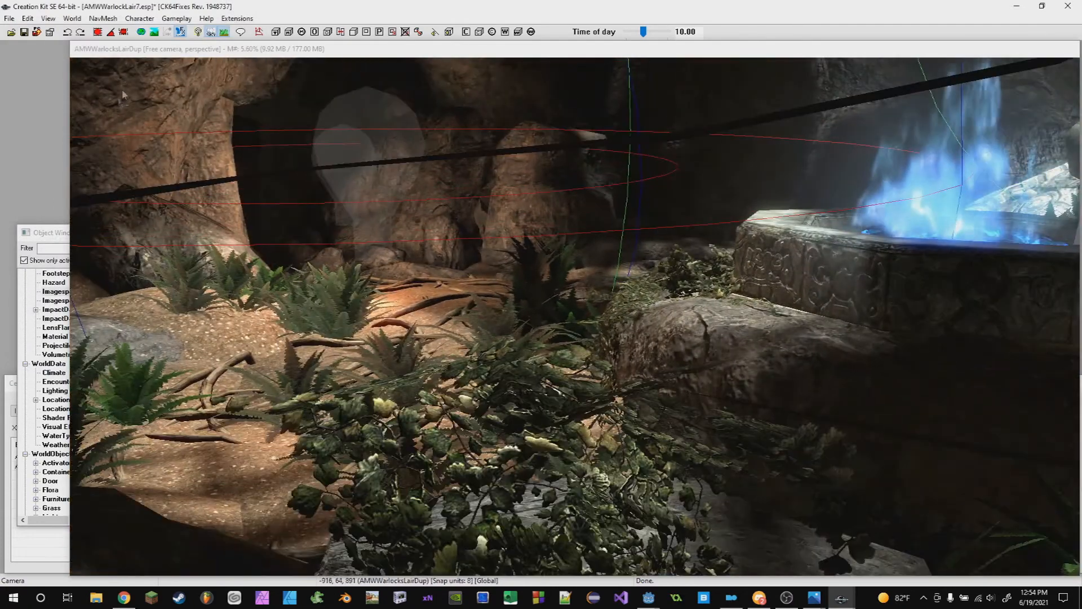
- Assign the WarlocksLair7IS imagespace to the cell and confirm the cell settings
click(72, 18)
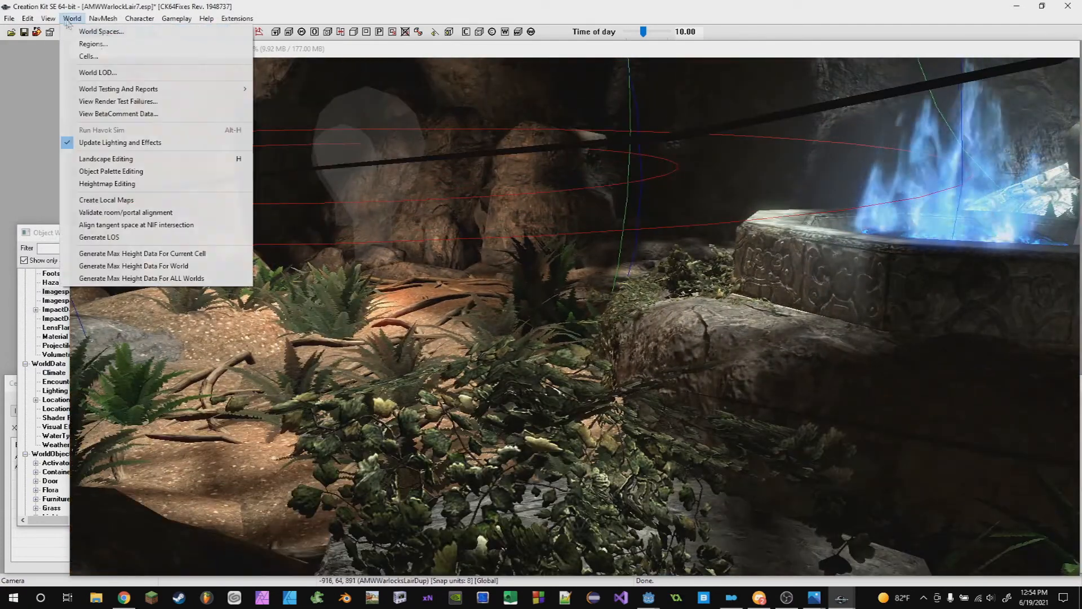
click(465, 165)
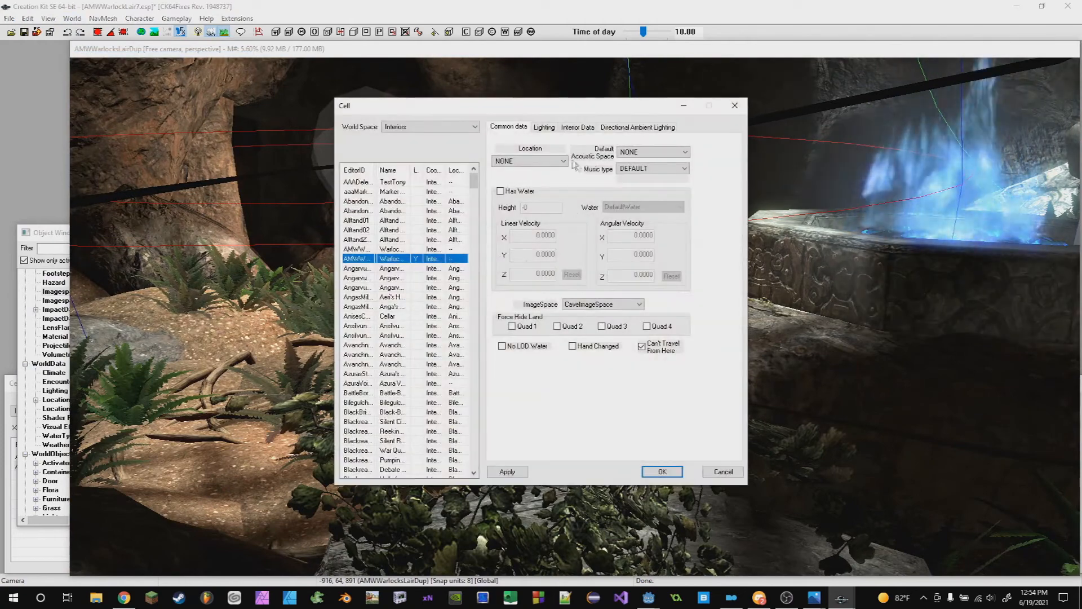
click(601, 305)
scroll(676, 452, down, 15)
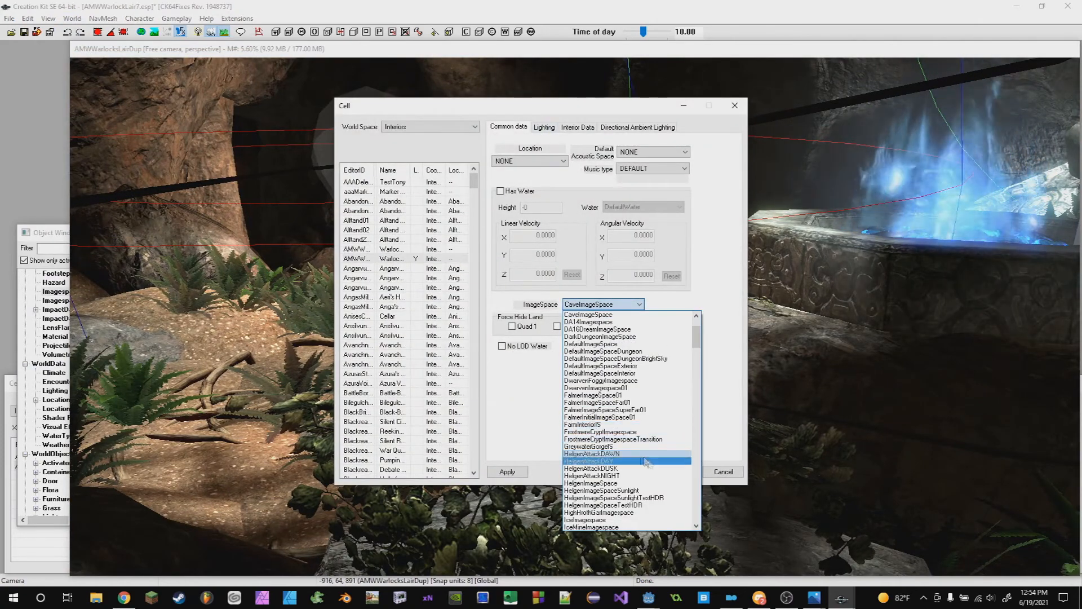
scroll(675, 453, down, 20)
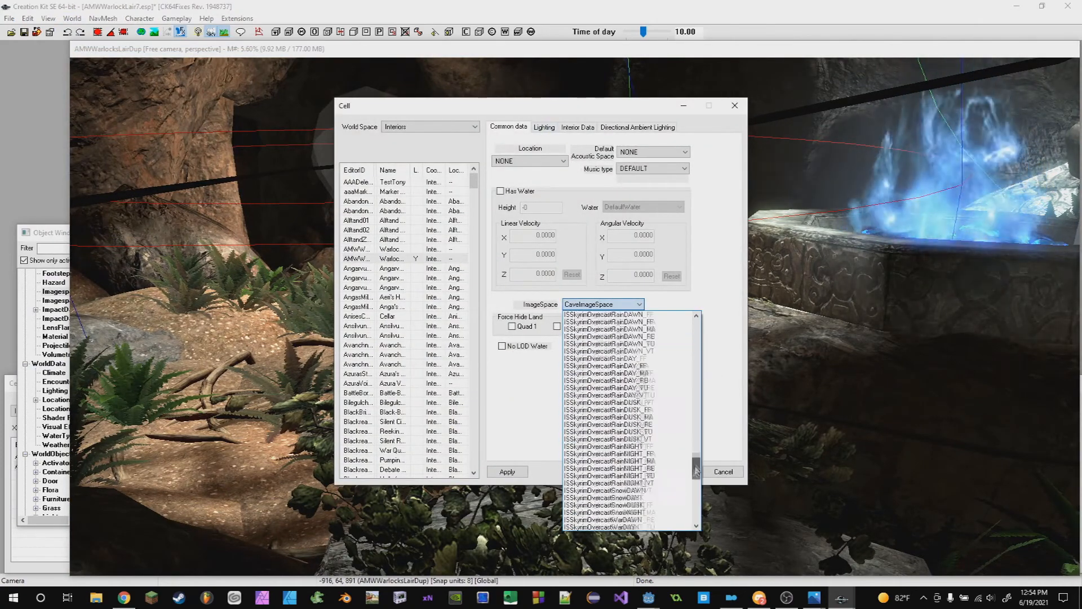
click(596, 499)
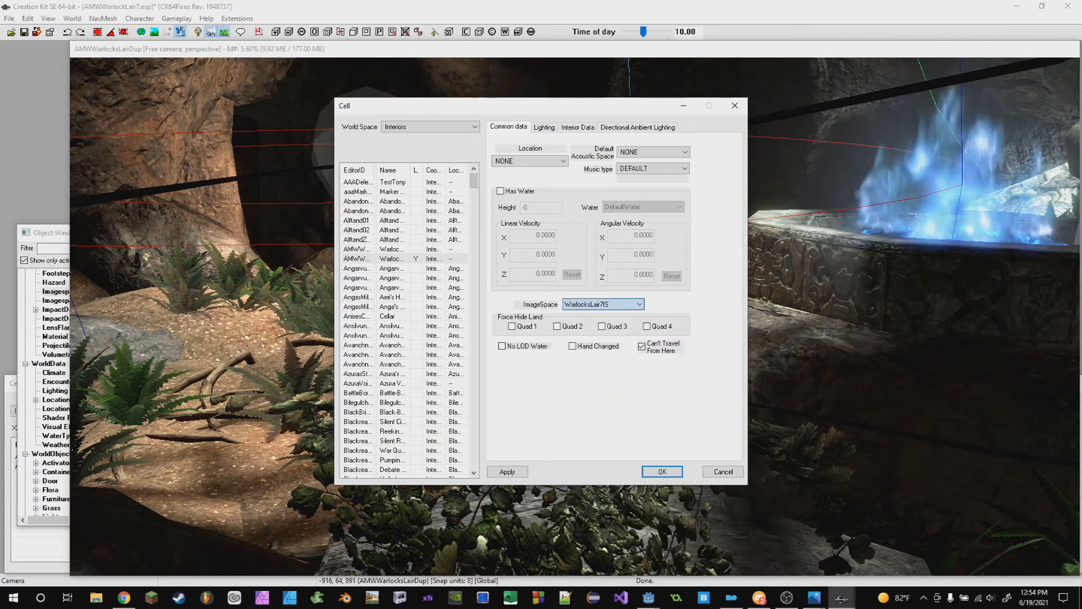
click(508, 472)
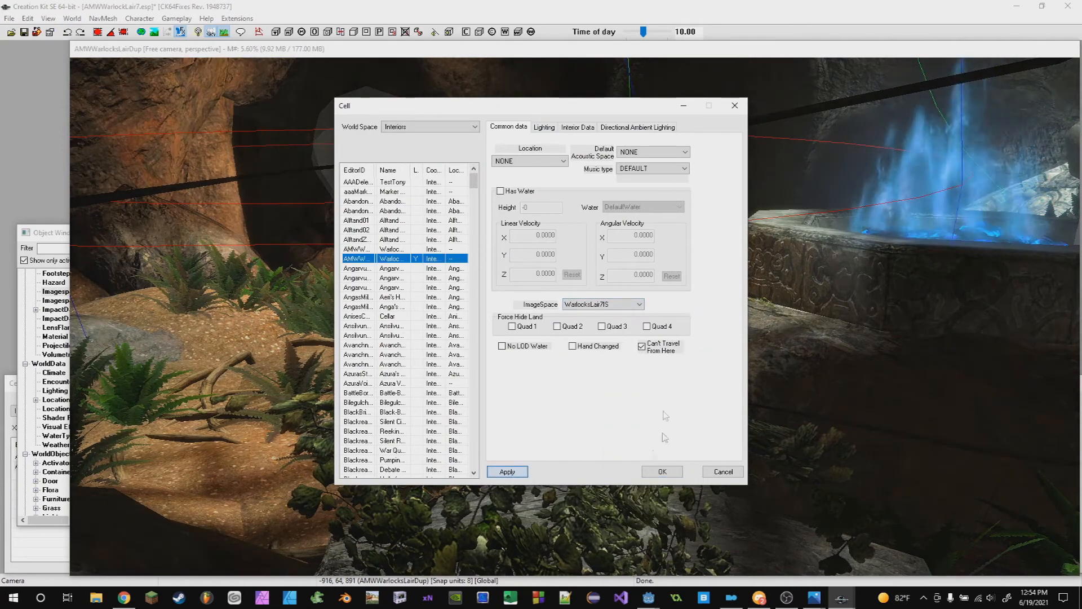
click(542, 128)
click(662, 471)
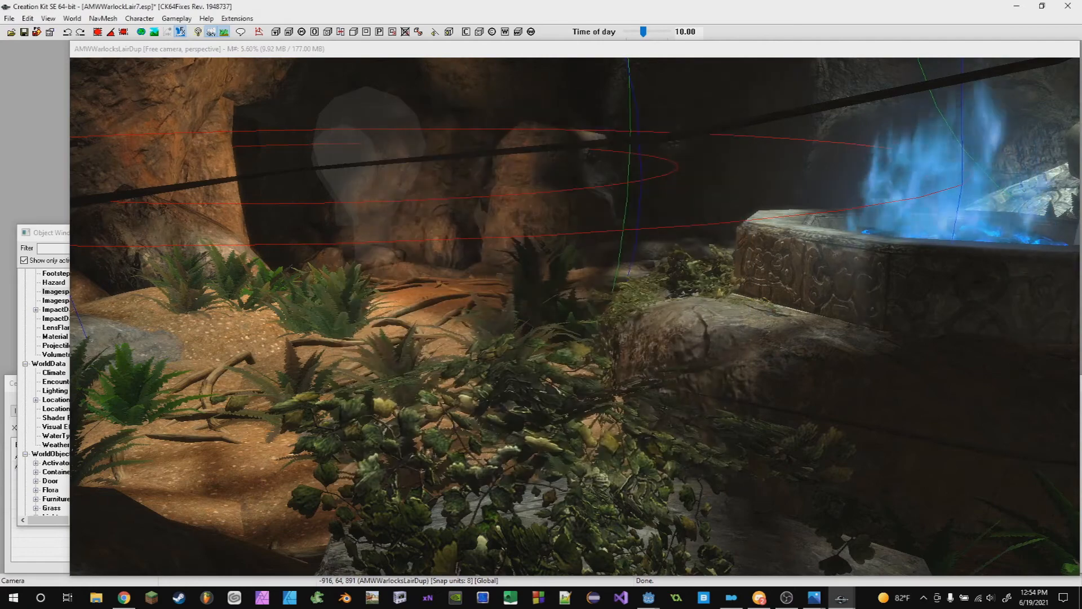
- Save the plugin
middle_drag(556, 385, 559, 415)
key(ctrl+s)
scroll(550, 423, up, 4)
click(501, 441)
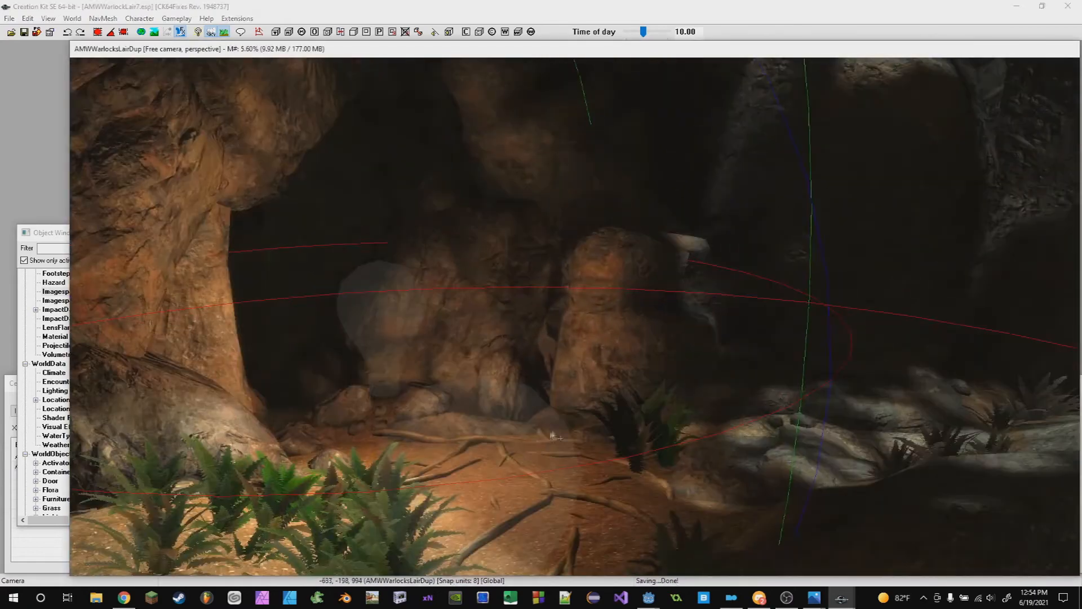
shift+middle_drag(493, 440, 294, 542)
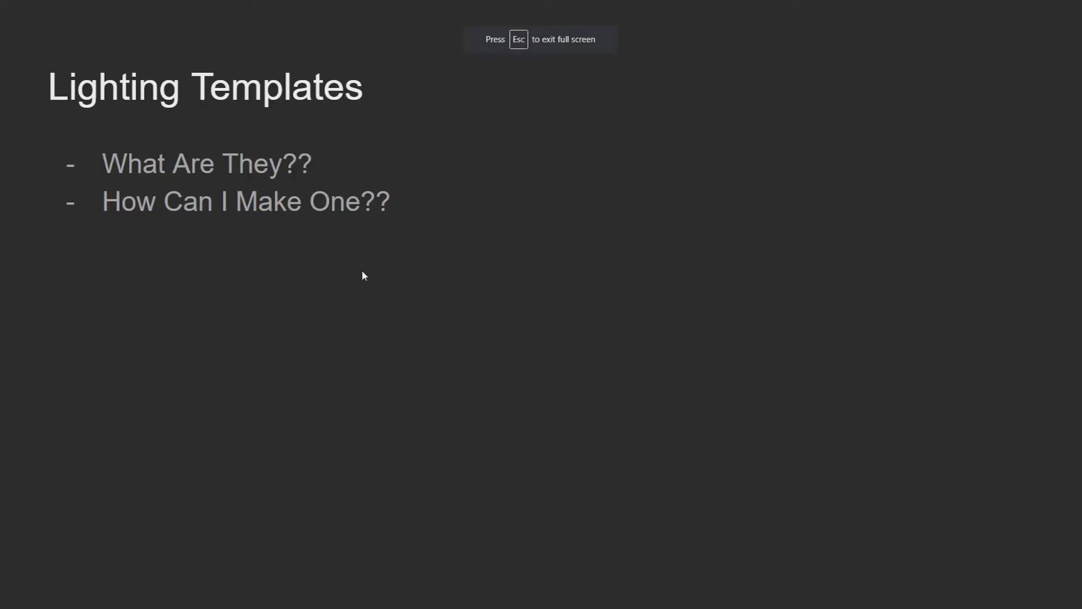
key(Right)
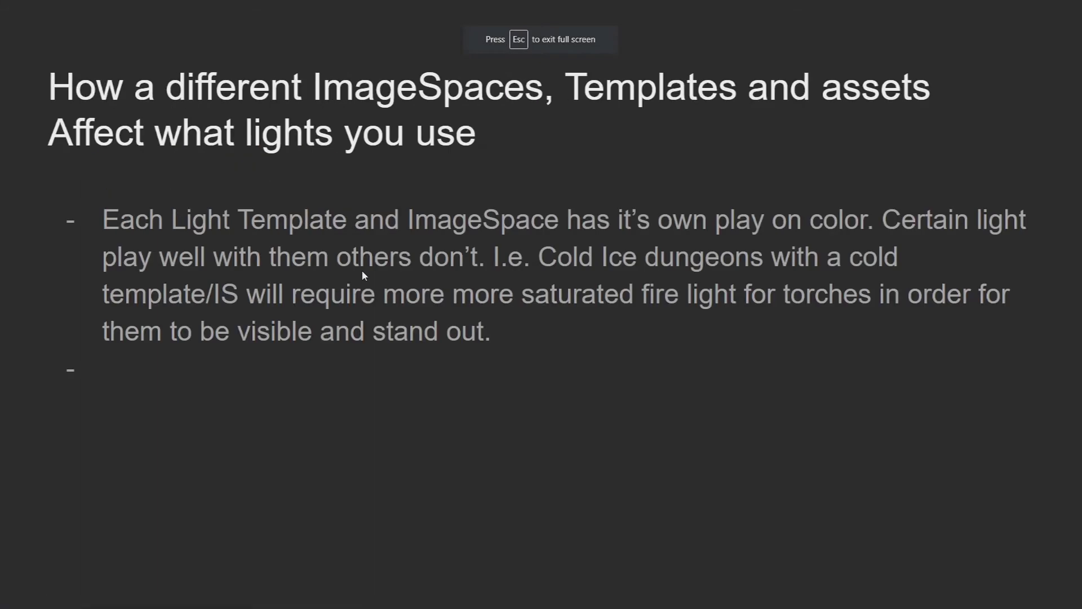
key(alt+Tab)
- Delete the selected object in the cave
scroll(664, 374, down, 3)
middle_drag(664, 374, 293, 253)
scroll(647, 376, down, 3)
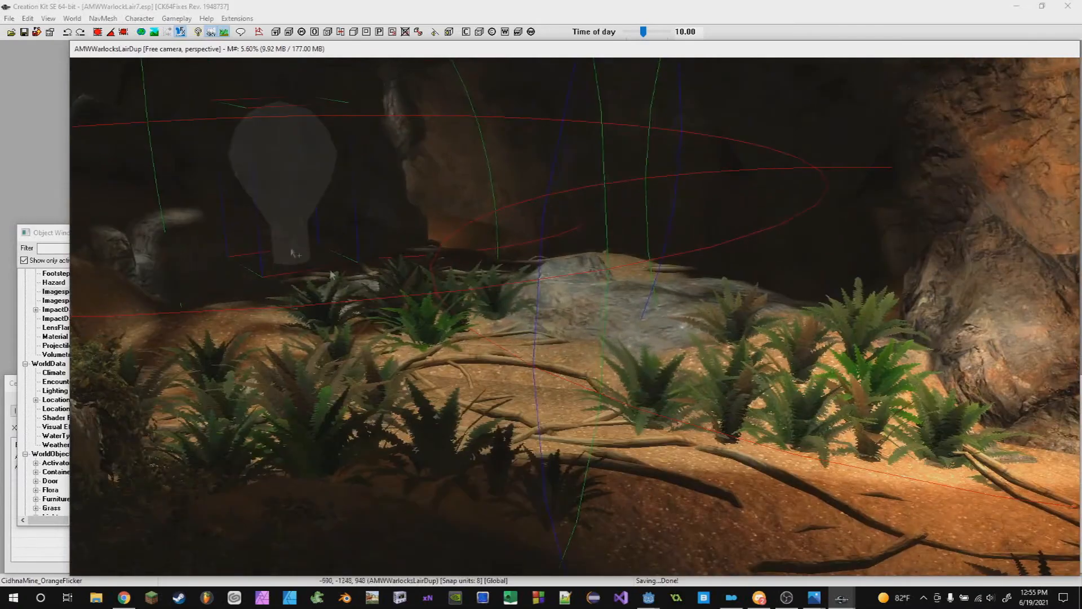
shift+middle_drag(269, 168, 427, 352)
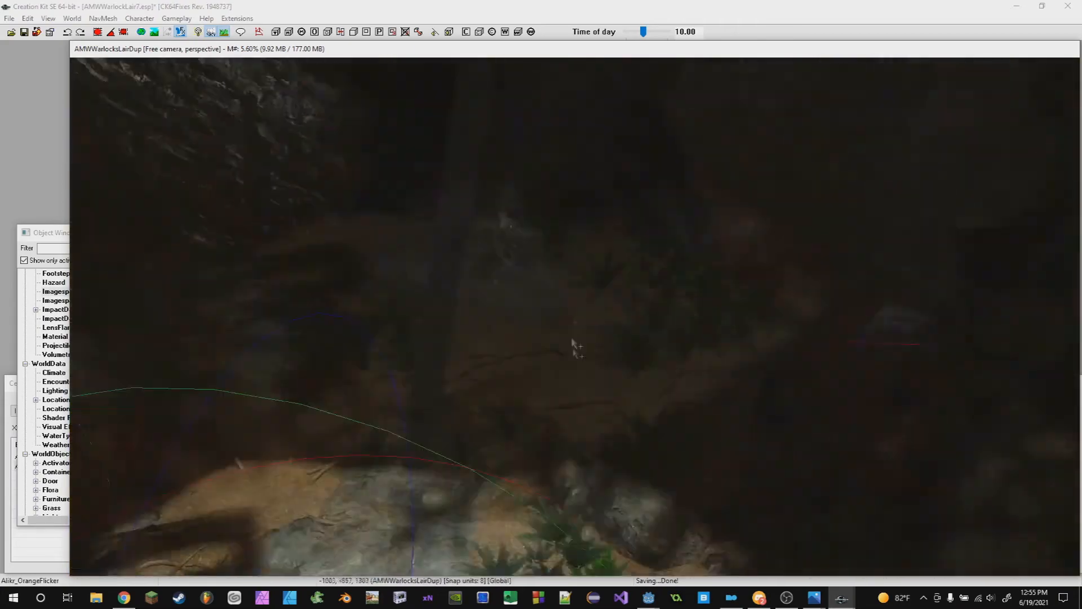
mouse_move(572, 343)
shift+middle_down()
mouse_move(661, 321)
mouse_move(750, 241)
mouse_move(688, 297)
mouse_move(541, 368)
mouse_move(684, 393)
mouse_move(505, 338)
shift+middle_up()
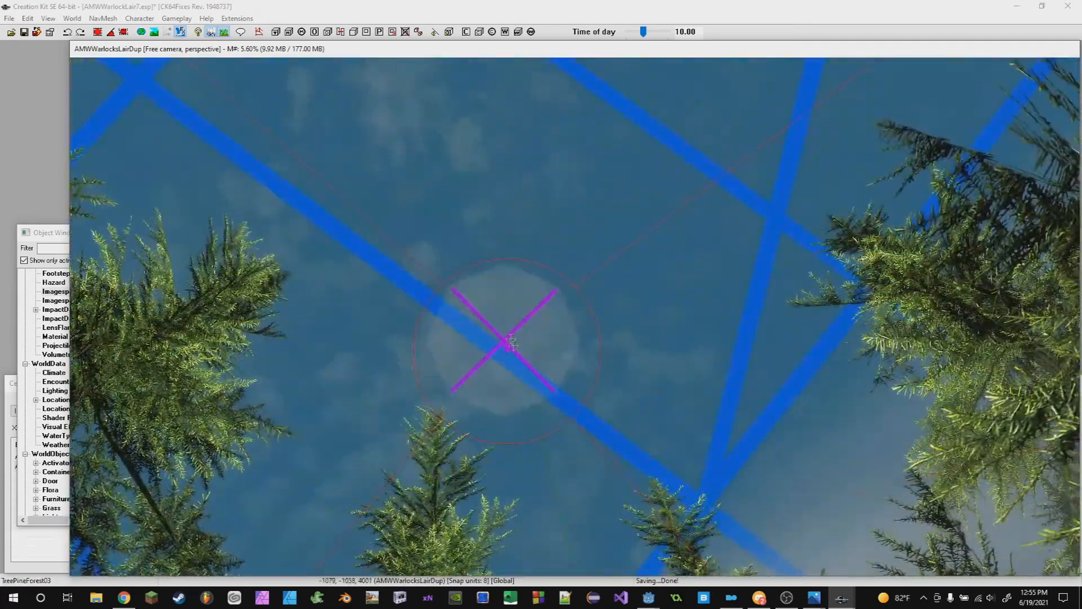
scroll(510, 342, up, 3)
scroll(454, 346, down, 3)
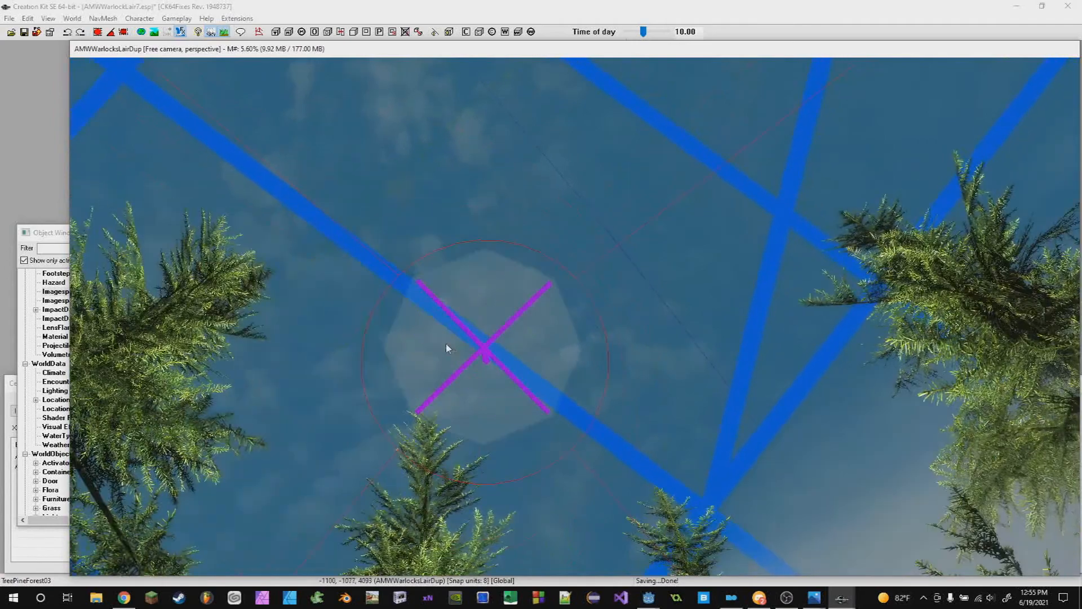
key(Delete)
shift+middle_drag(512, 381, 557, 356)
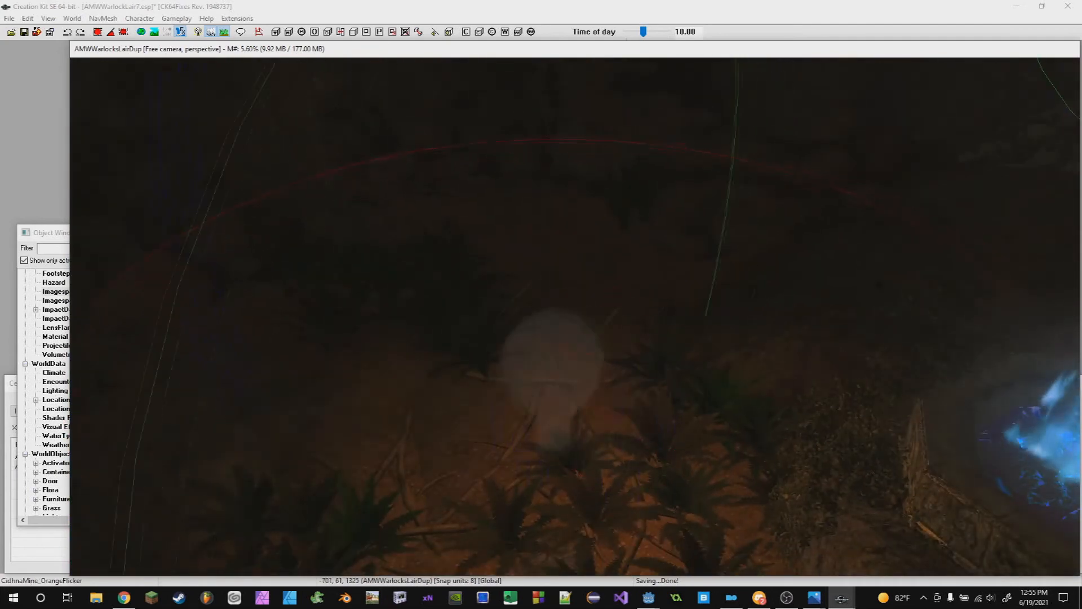
- Place an Alikr_OrangeFlicker light from the Object Window's Light list into the cave and position it
click(43, 221)
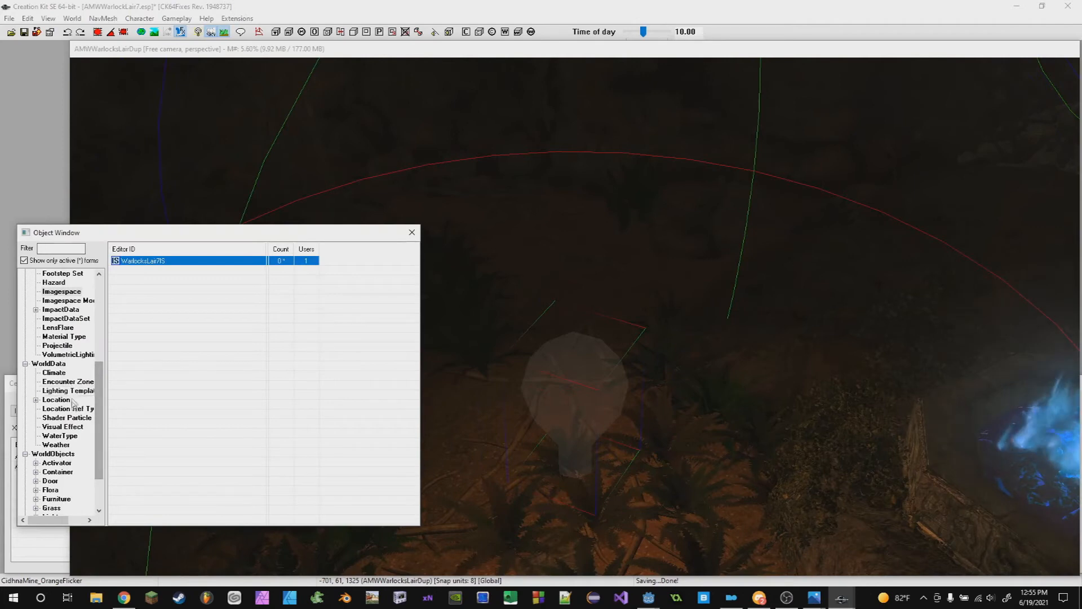
scroll(98, 417, down, 2)
click(50, 462)
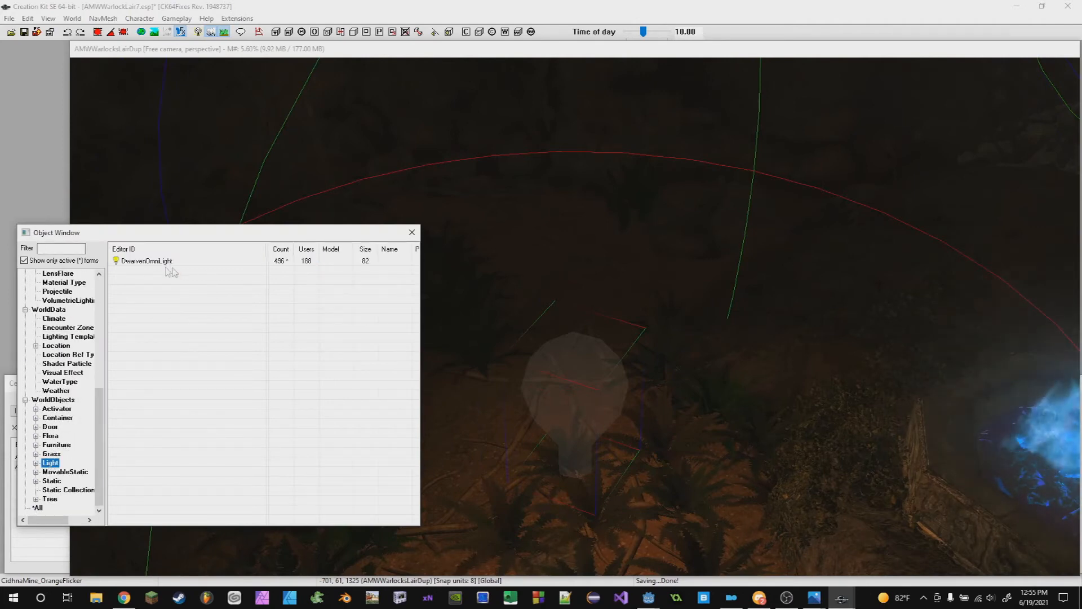
click(24, 260)
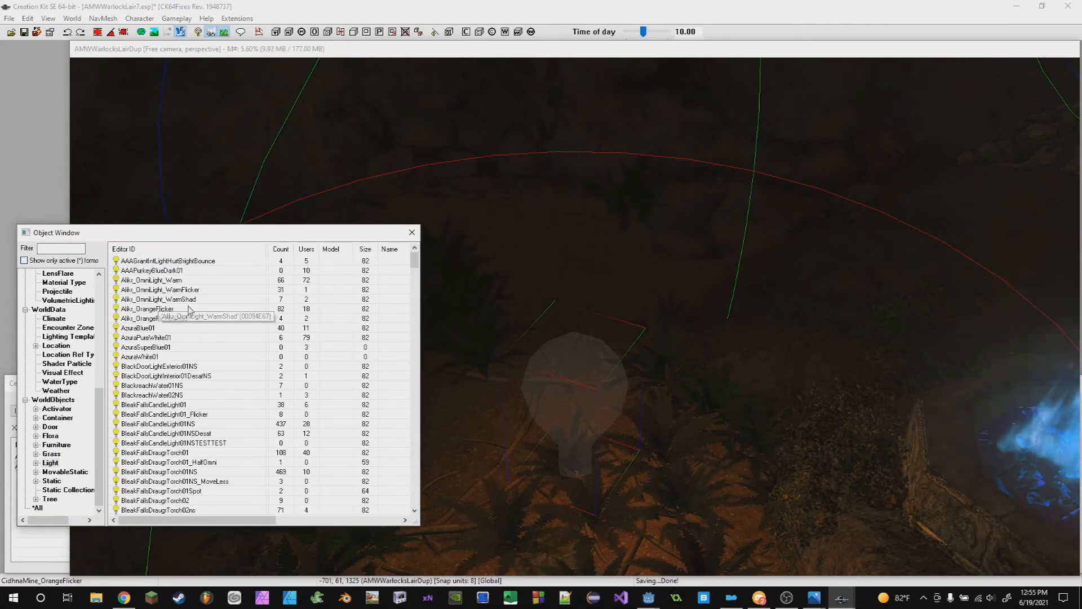
drag(162, 309, 545, 233)
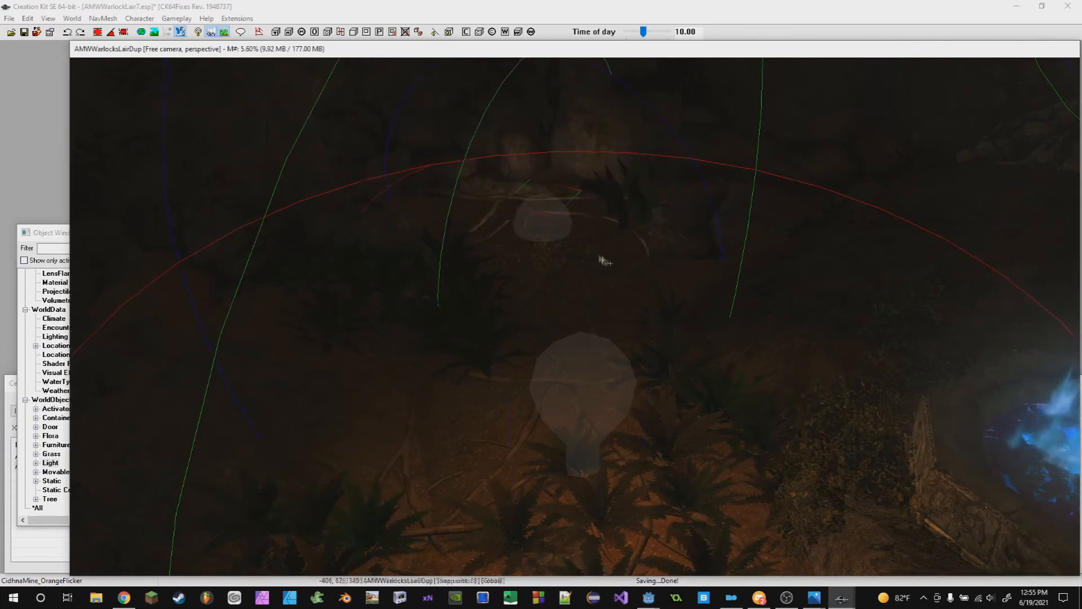
shift+middle_drag(594, 256, 546, 234)
drag(545, 234, 594, 155)
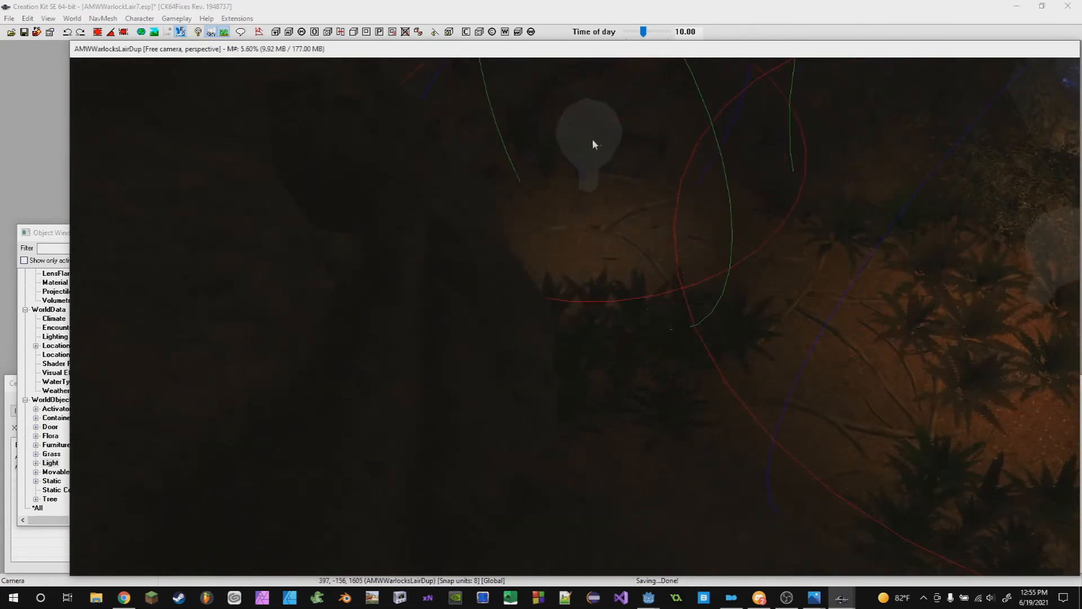
shift+middle_drag(641, 171, 626, 263)
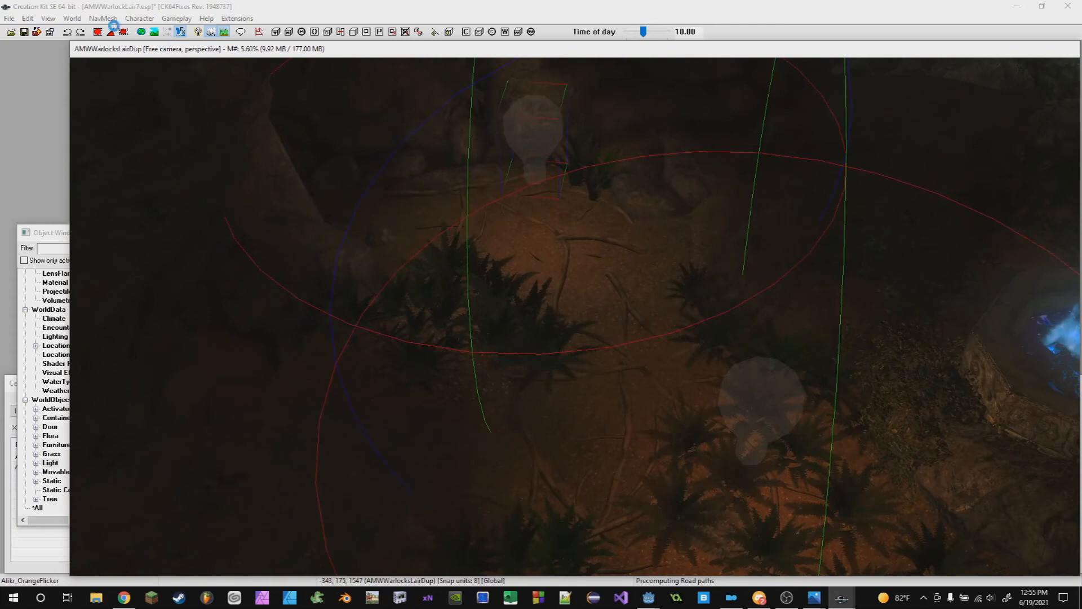
- Open the cell's settings and apply the DwarvenLightingMedium lighting template to the cave cell
click(72, 19)
click(86, 56)
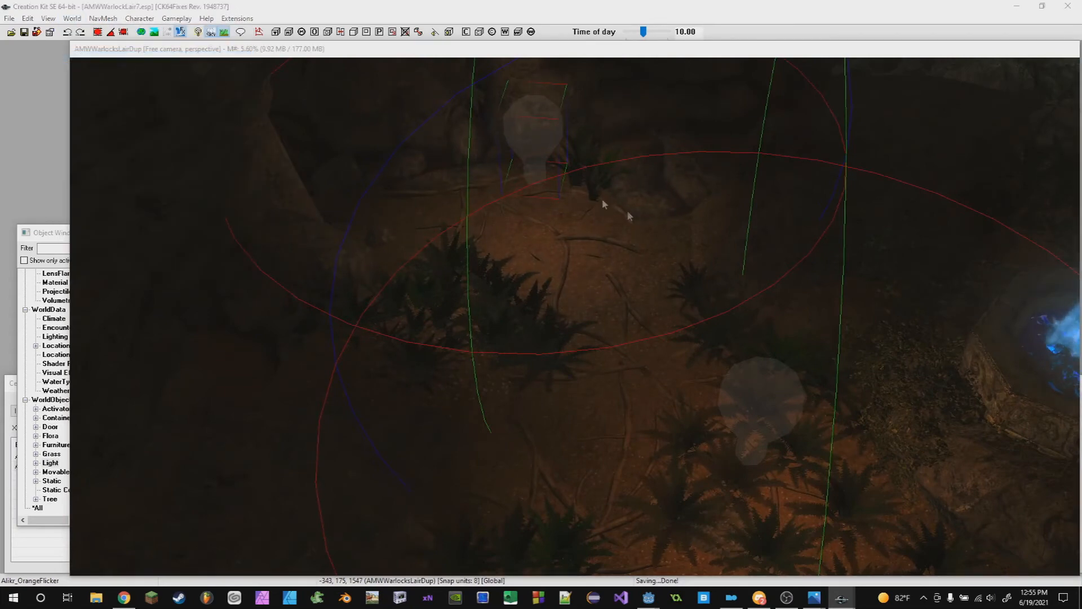
click(544, 127)
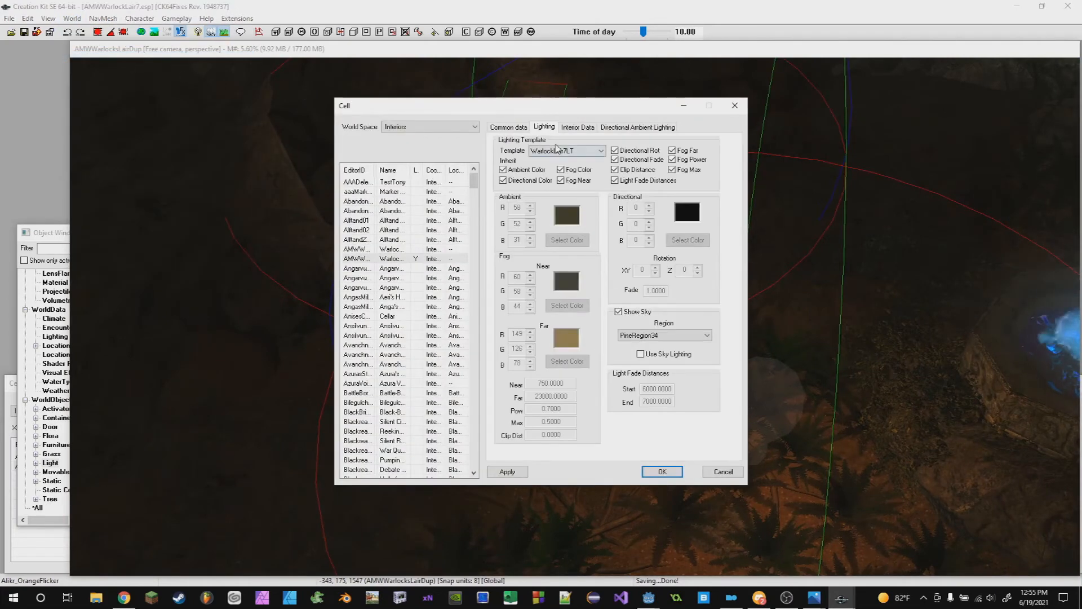
click(557, 148)
drag(678, 338, 676, 197)
scroll(607, 276, down, 2)
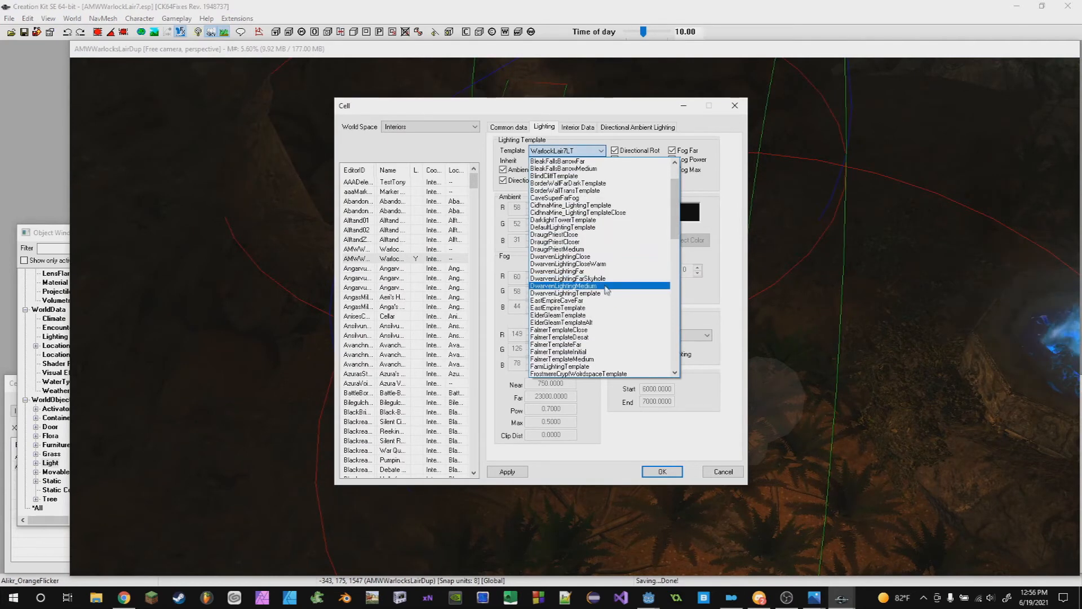
click(571, 286)
click(510, 471)
- Change the cell's imagespace to CaveImageSpace, apply it and confirm the cell settings
click(509, 127)
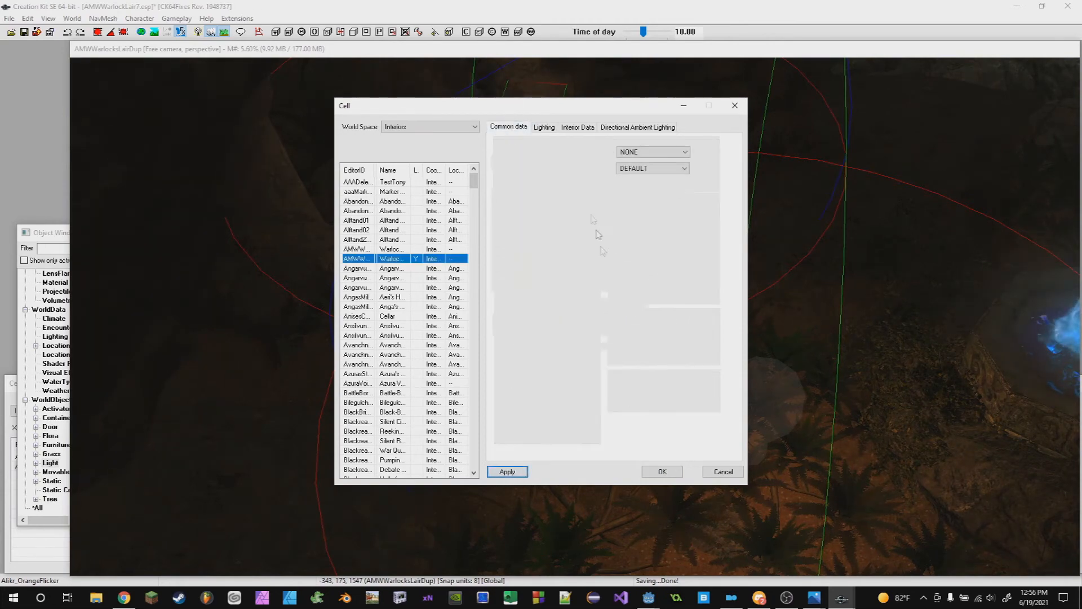
click(601, 305)
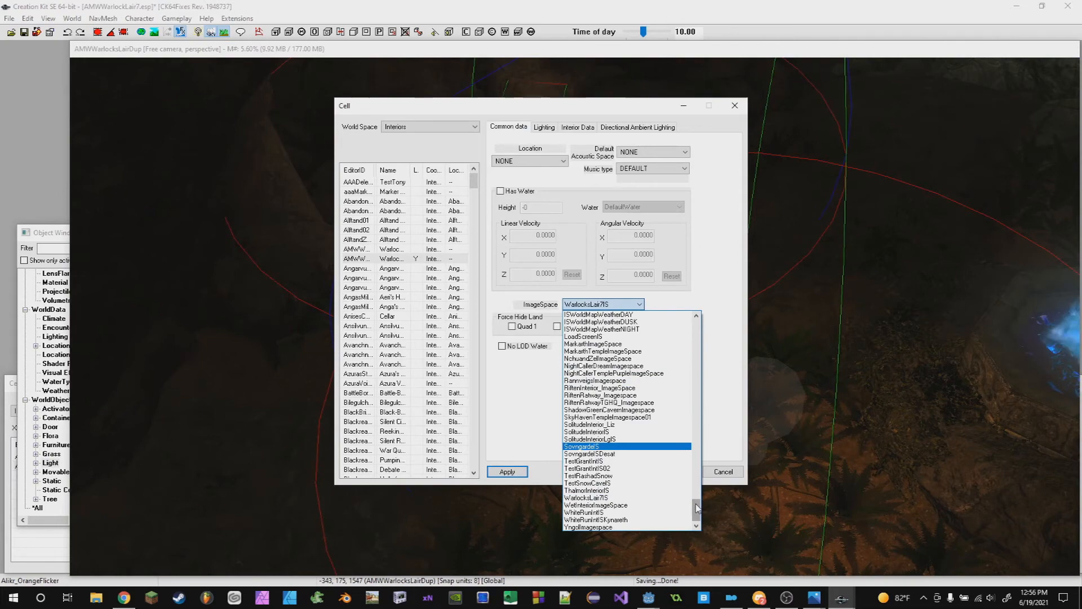
drag(697, 508, 697, 332)
click(587, 377)
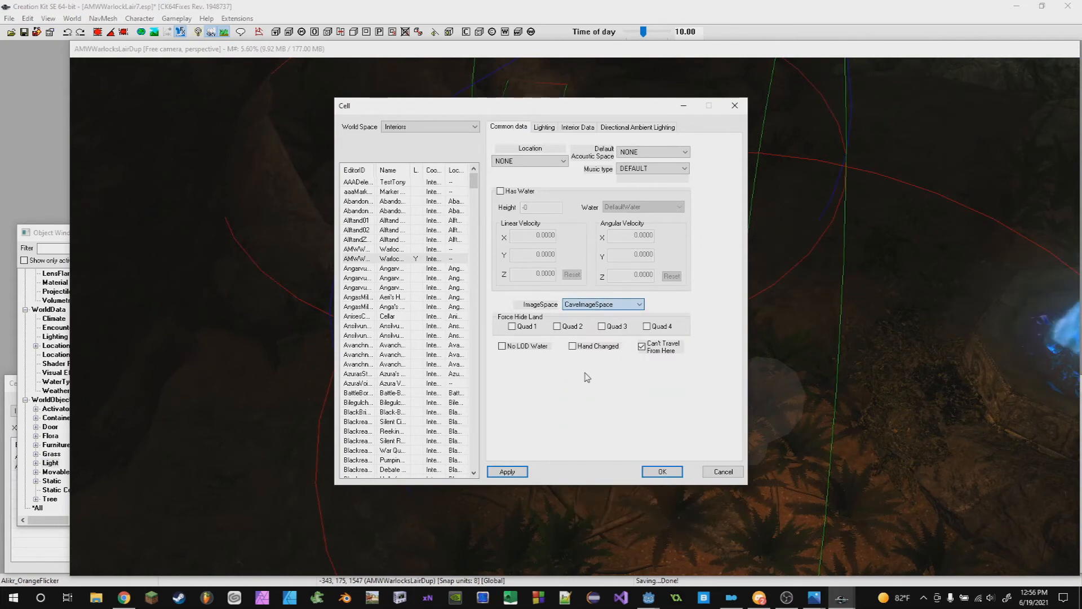
click(524, 471)
click(654, 472)
- Move around the cave view to examine the placed light under the new template and imagespace
shift+middle_drag(609, 245, 614, 278)
drag(656, 296, 641, 226)
drag(651, 289, 709, 285)
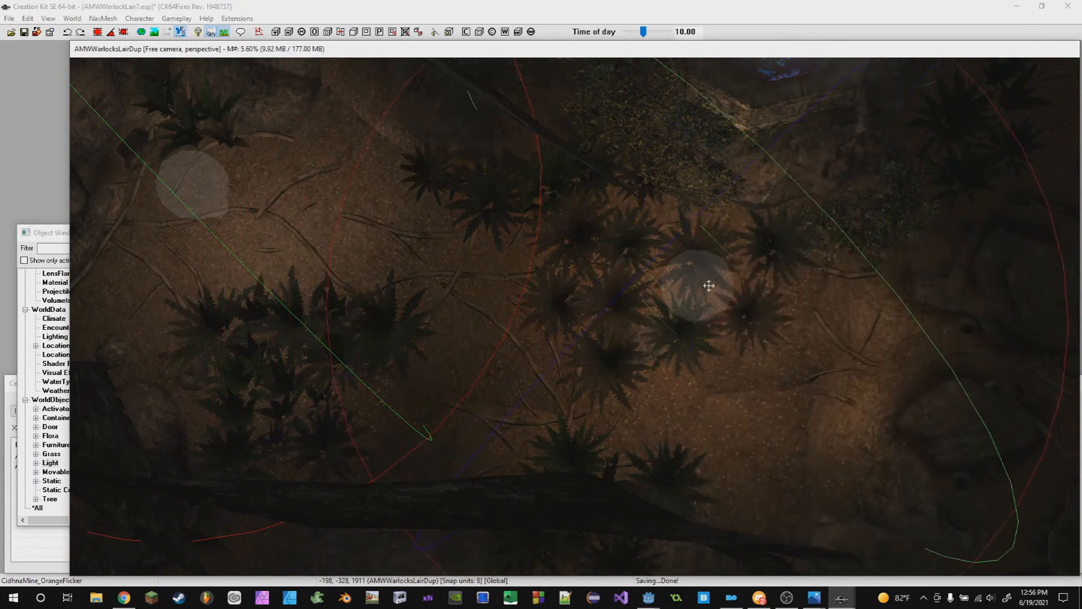
scroll(674, 258, down, 2)
middle_drag(675, 259, 981, 341)
click(519, 302)
drag(519, 303, 553, 270)
shift+middle_drag(554, 270, 596, 462)
drag(578, 348, 824, 351)
shift+middle_drag(824, 351, 529, 293)
scroll(417, 330, up, 5)
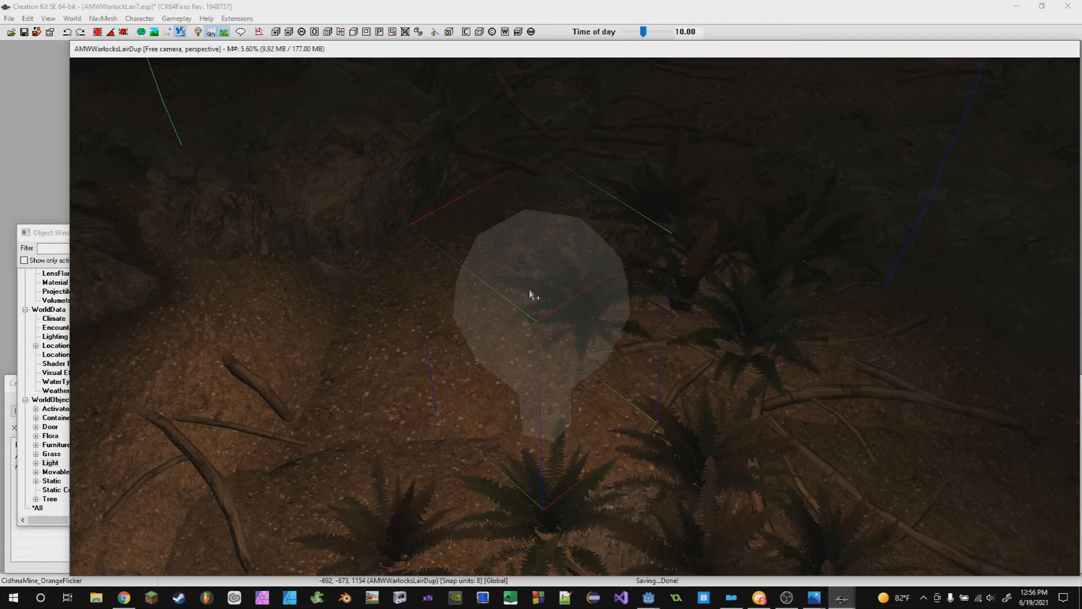
- Fly through the cave interior to inspect how the placed light and blue fire brazier illuminate the scene
scroll(532, 295, down, 3)
scroll(584, 316, up, 5)
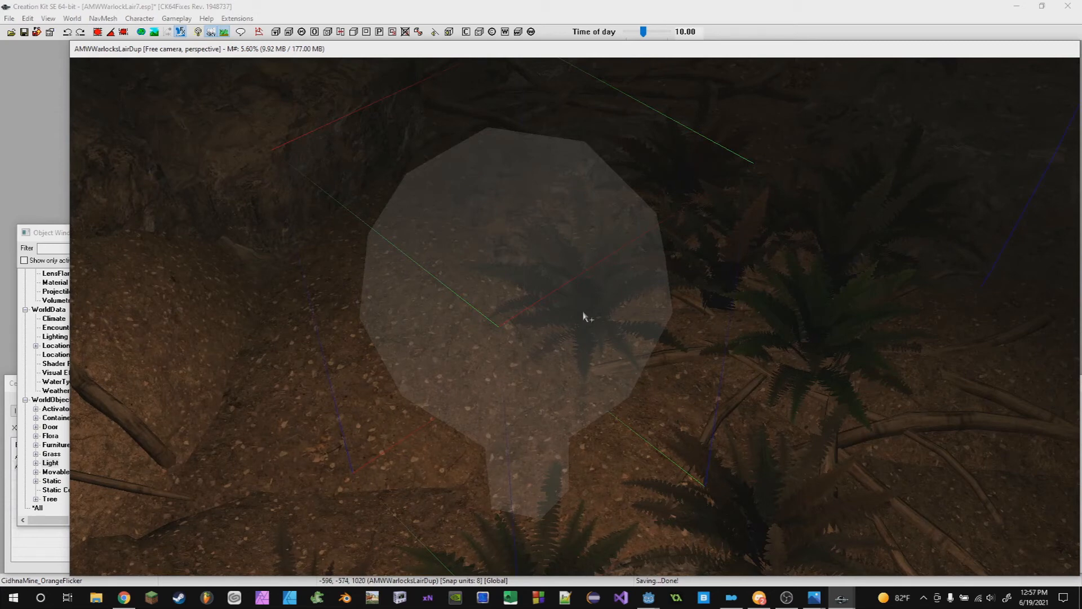
scroll(583, 317, down, 3)
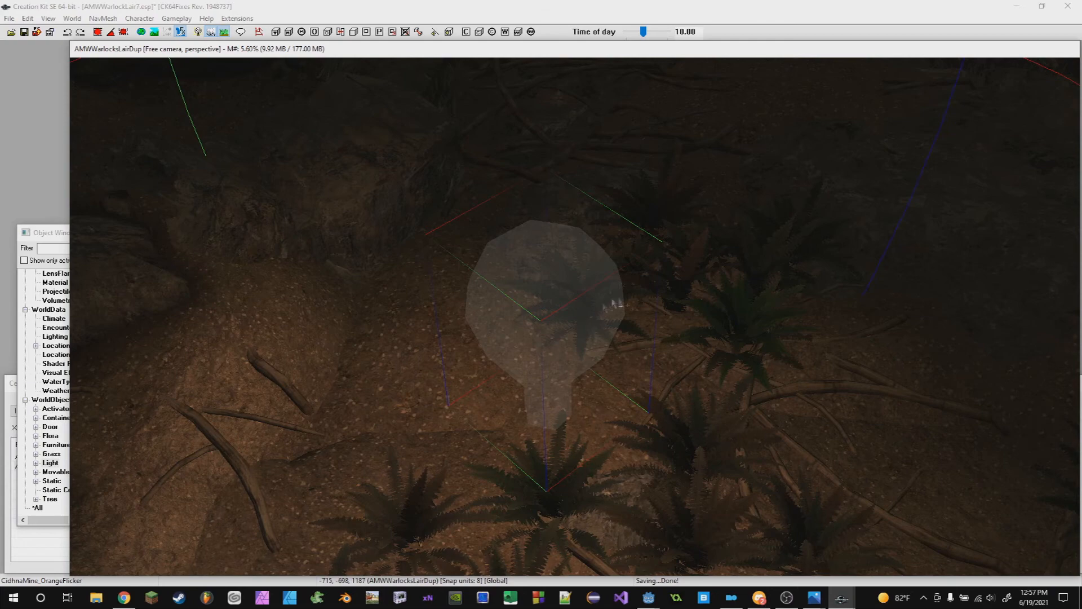
scroll(620, 316, down, 5)
middle_drag(652, 377, 575, 299)
scroll(628, 353, up, 6)
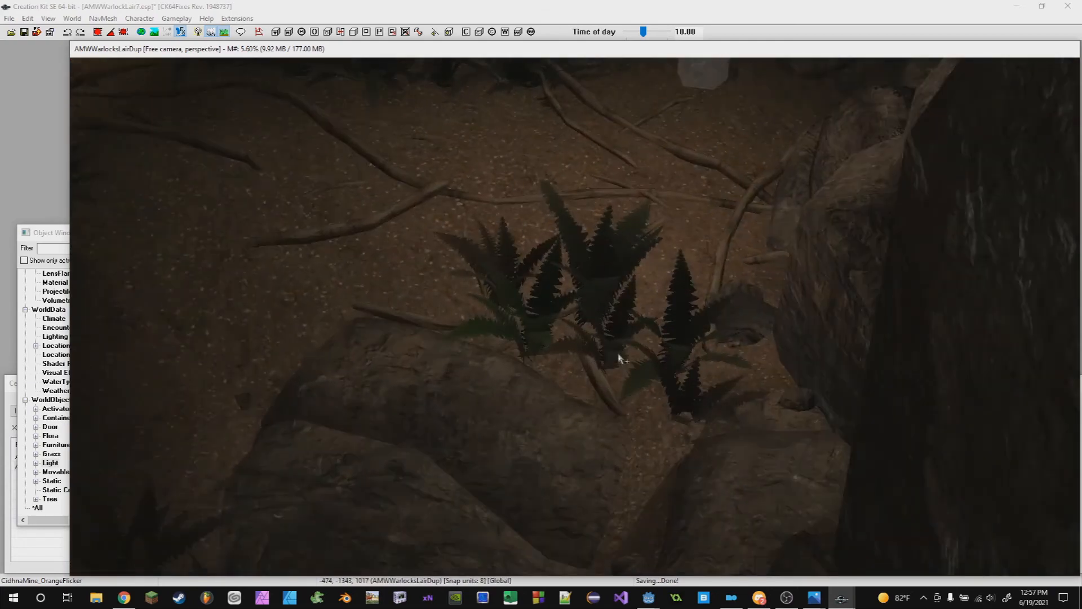
scroll(618, 359, down, 5)
scroll(682, 405, down, 4)
scroll(618, 352, up, 4)
scroll(576, 305, up, 2)
scroll(603, 373, up, 4)
shift+middle_drag(569, 379, 440, 354)
scroll(434, 372, down, 4)
scroll(479, 387, down, 5)
shift+middle_drag(480, 387, 489, 389)
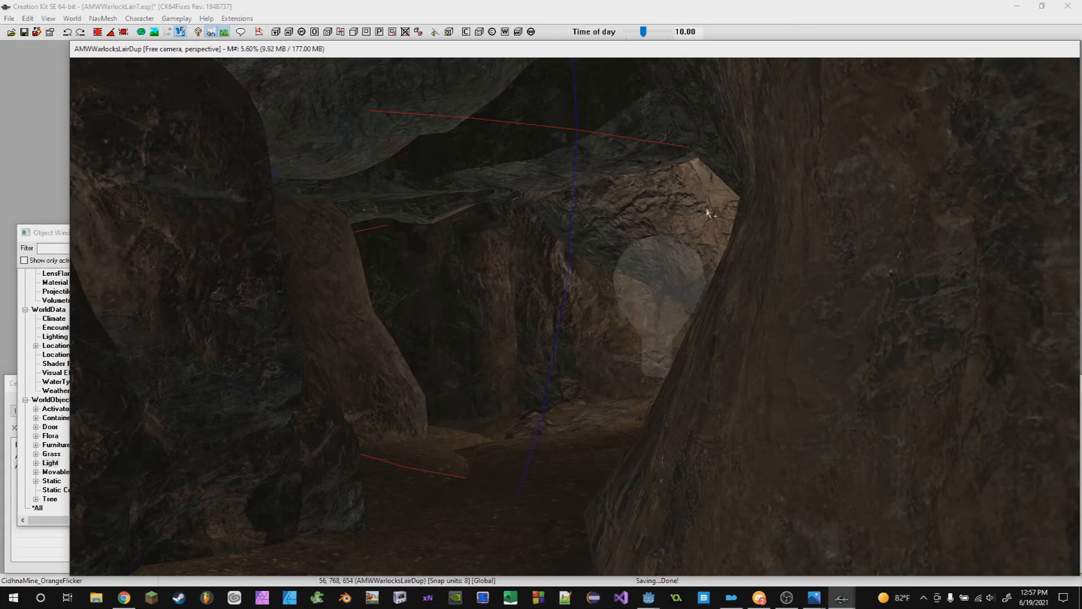
shift+middle_drag(708, 296, 778, 592)
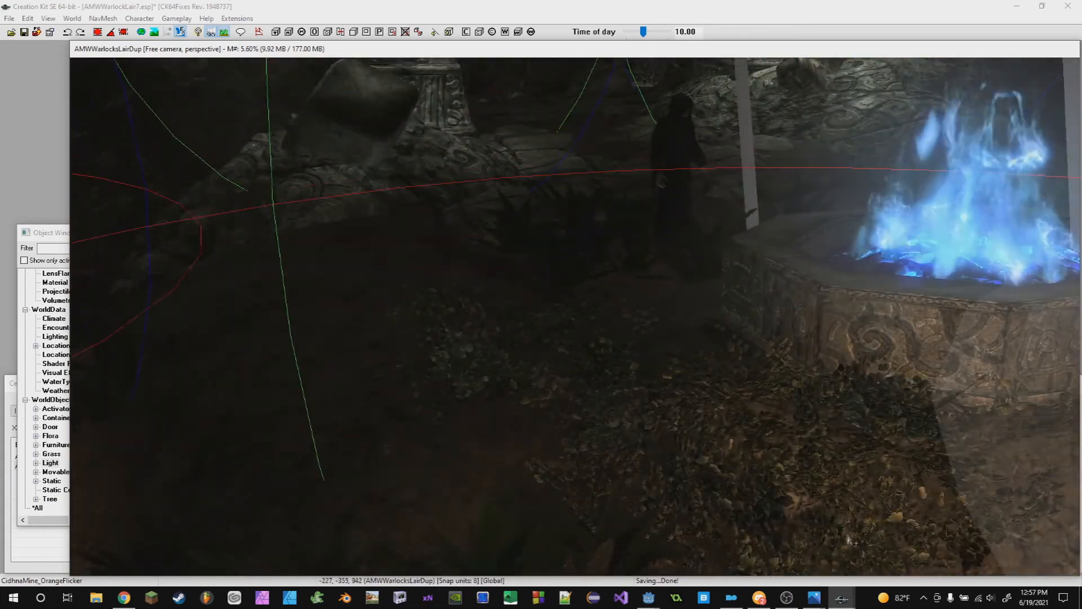
- Switch to the Discord lecture chat, then advance the presentation to the 'How to use effects and how to light them' slide
click(760, 596)
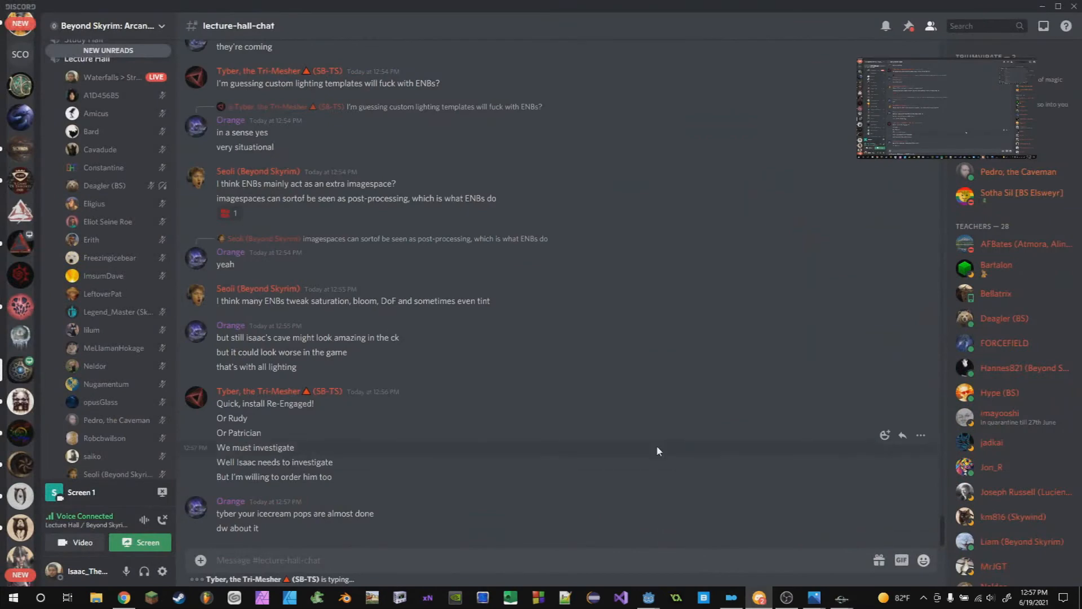
mouse_move(890, 79)
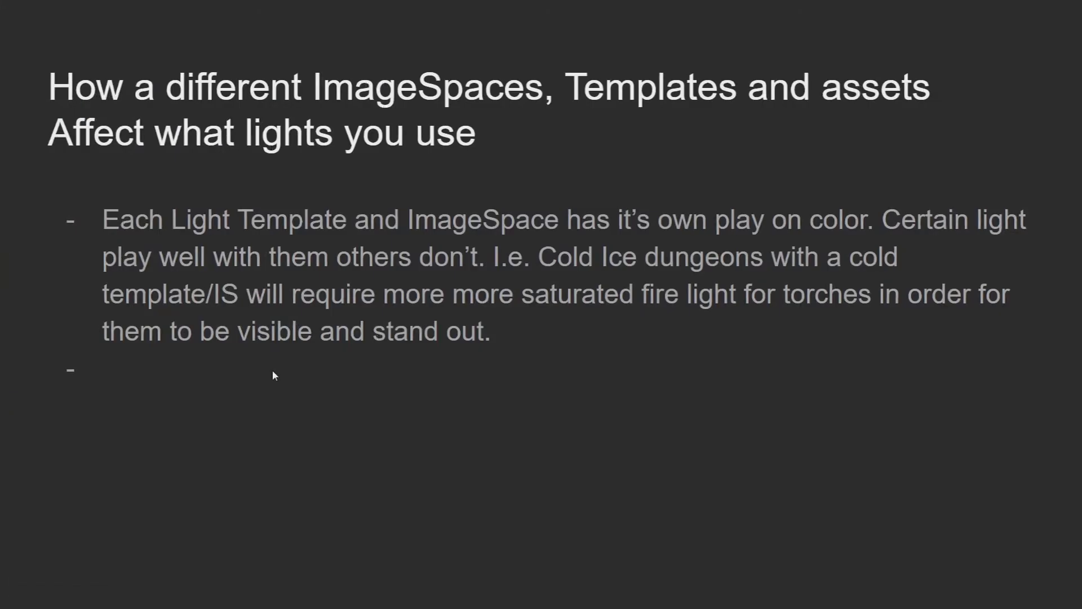
key(Right)
key(Right)
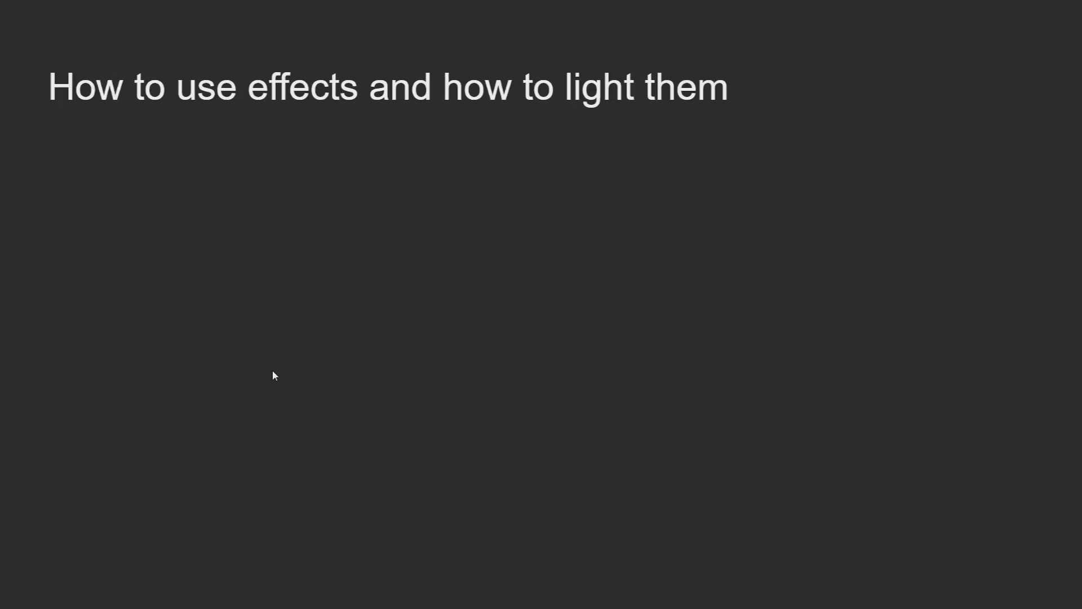
- Switch back to the Creation Kit window
key(alt+Tab)
key(alt+Tab)
key(alt+Tab)
key(alt+Tab)
key(alt+Tab)
key(alt+Tab)
key(alt+Tab)
key(alt+Tab)
key(alt+Tab)
key(alt+Tab)
key(alt+Tab)
key(alt+Tab)
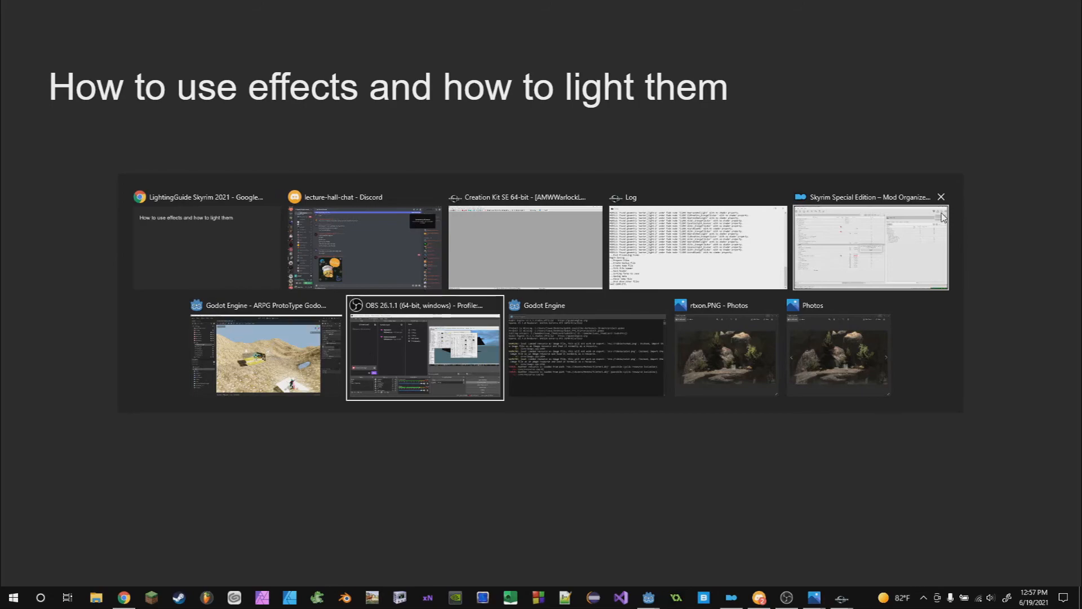
shift+middle_drag(944, 218, 150, 206)
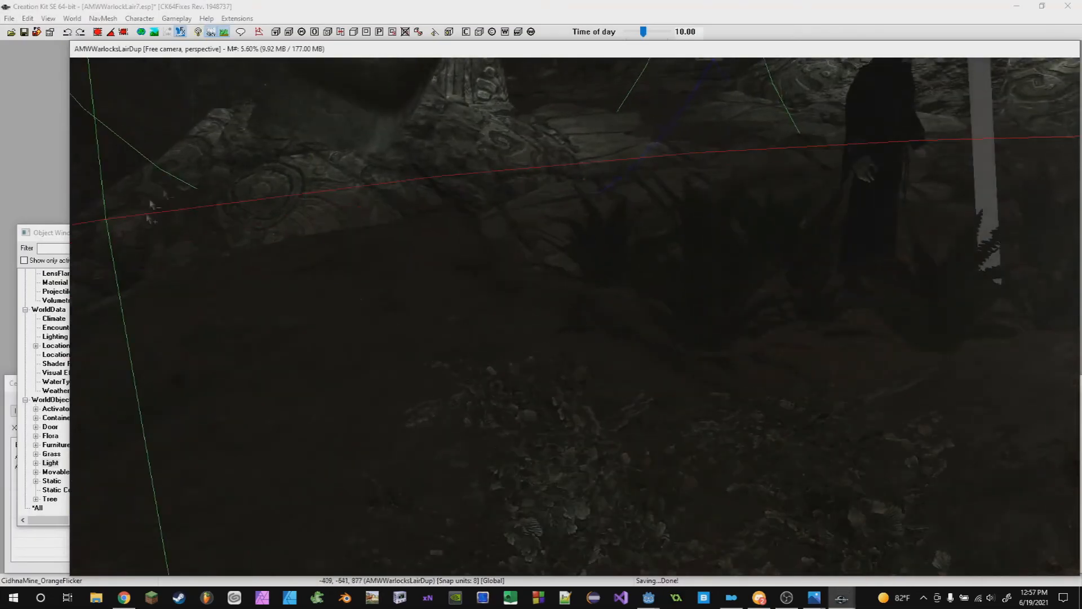
- Open the Cell View's interior list and load the RiftenHouseofMjolltheLioness cell
click(43, 243)
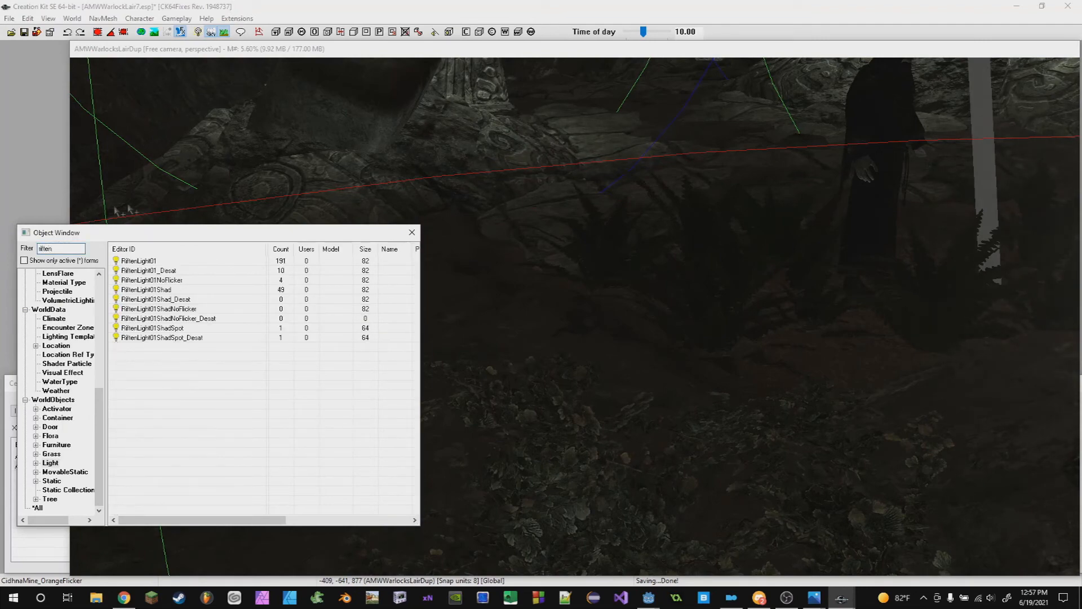
click(37, 508)
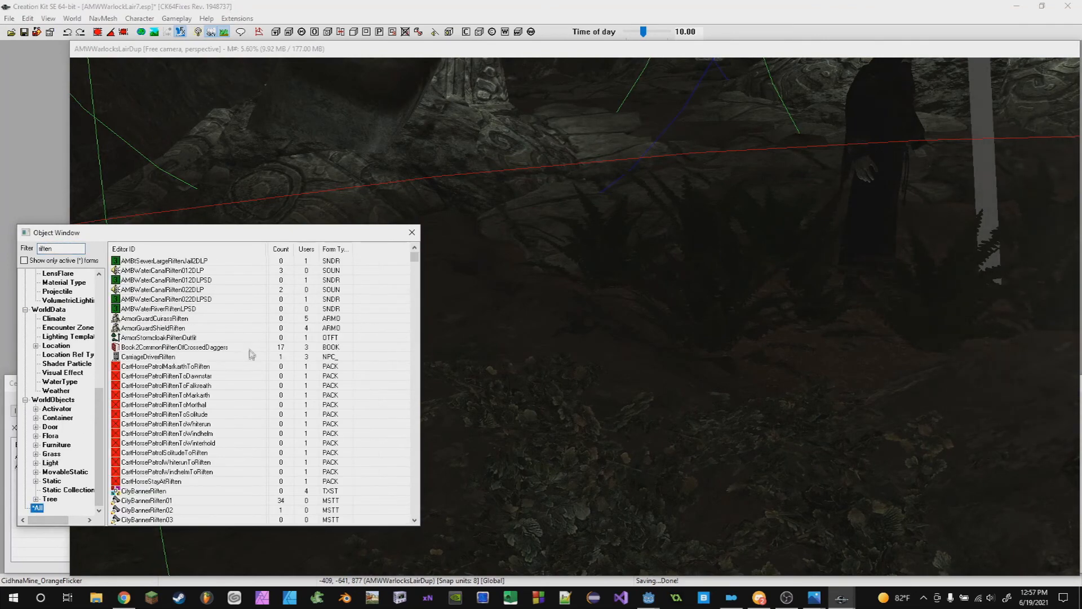
scroll(219, 395, down, 12)
scroll(212, 453, down, 8)
drag(416, 284, 400, 378)
click(18, 556)
click(114, 433)
click(117, 412)
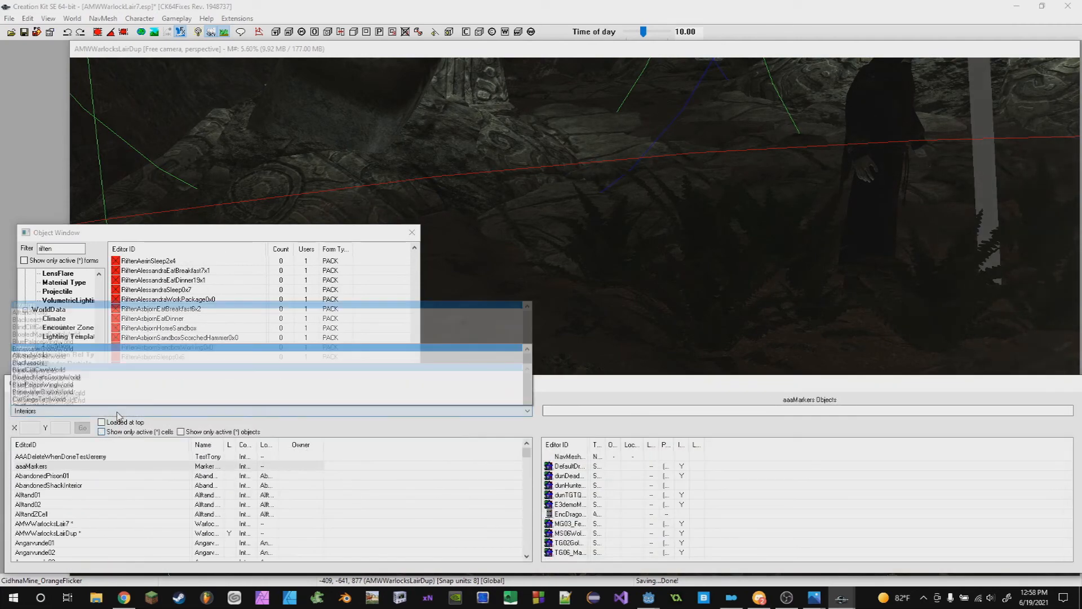
click(114, 518)
click(99, 516)
key(r)
scroll(94, 522, down, 12)
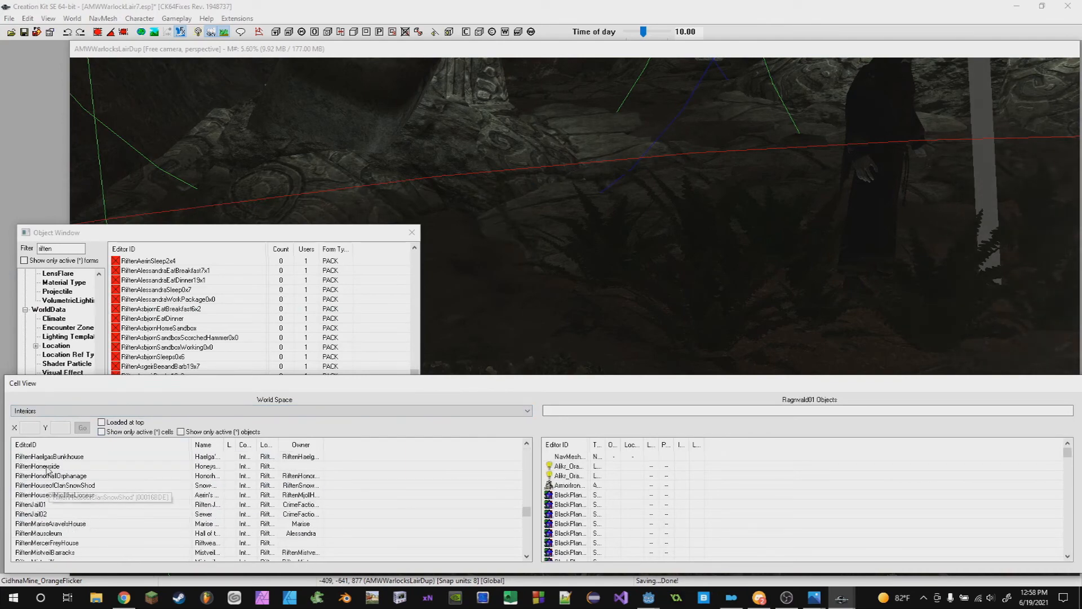
double_click(50, 505)
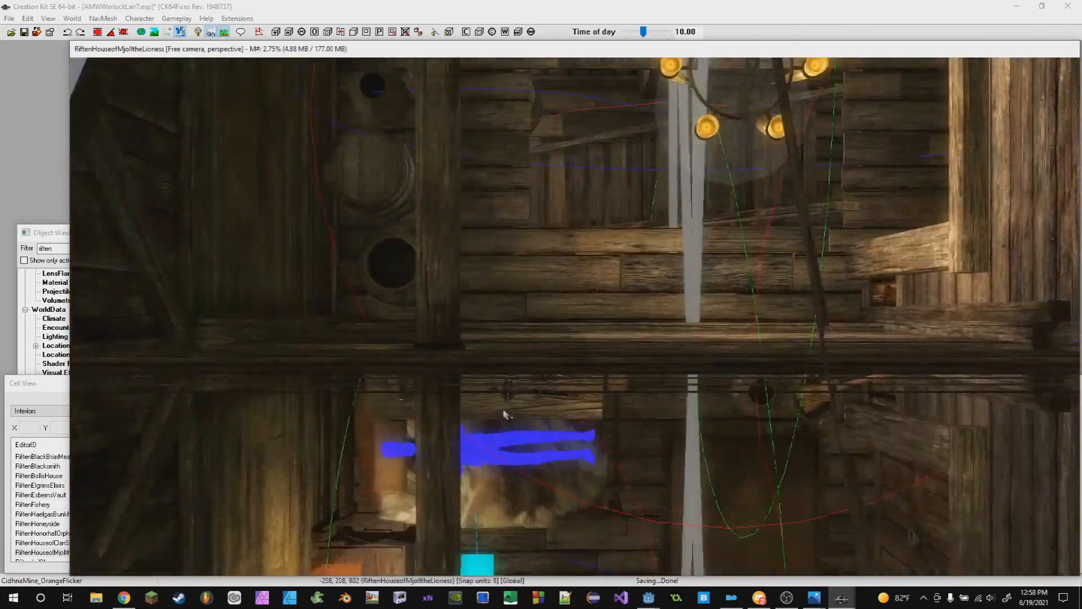
- Load the RiftenHoneyside interior cell from the Cell View
middle_drag(503, 411, 521, 344)
scroll(467, 341, up, 4)
scroll(348, 261, down, 3)
click(47, 233)
click(16, 393)
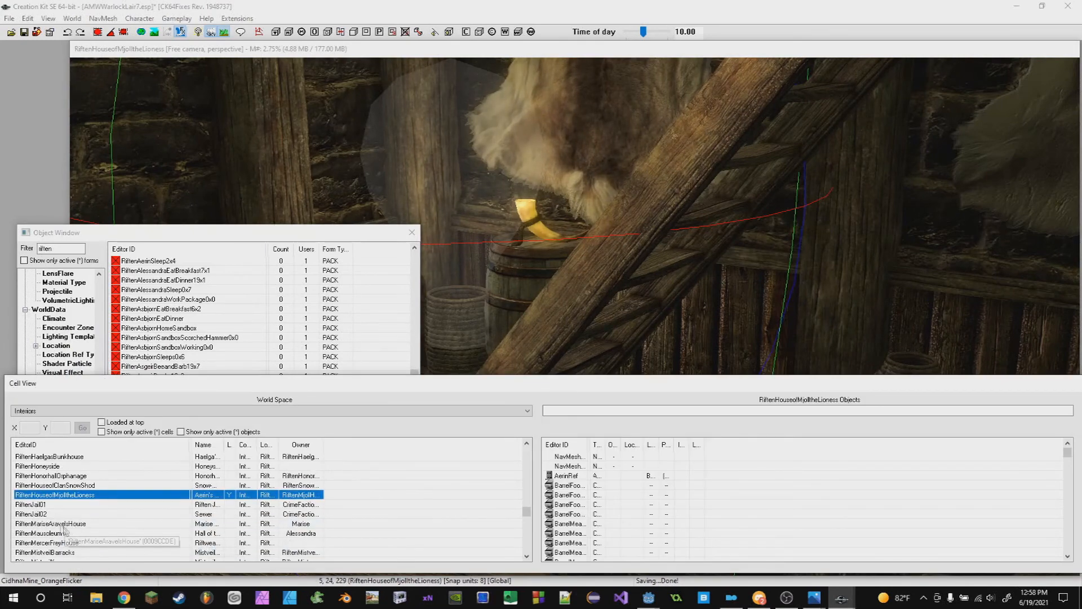
double_click(62, 468)
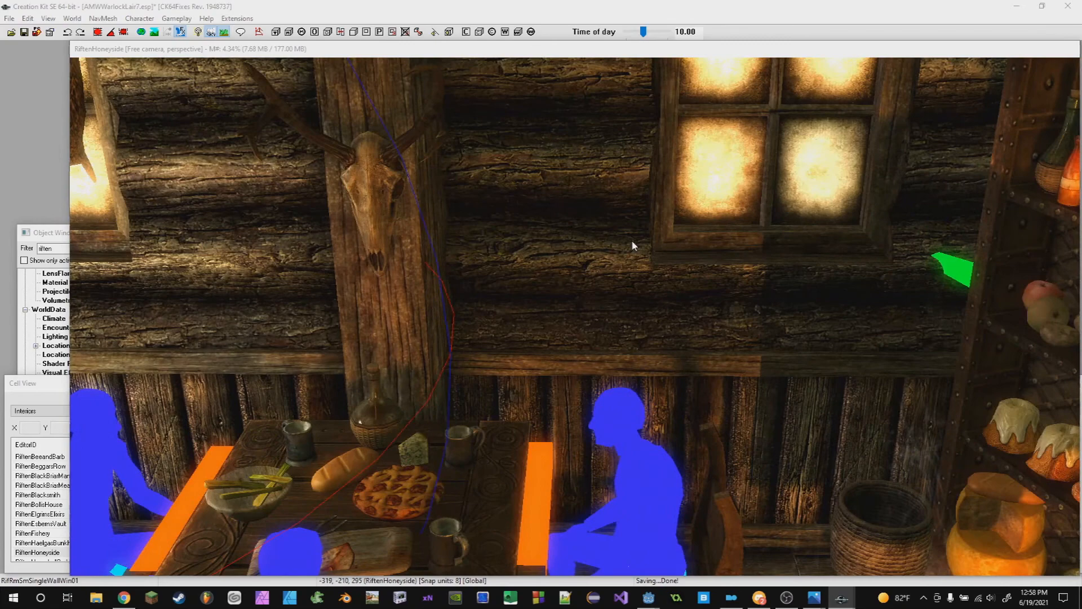
- Open the Honeyside window reference's properties and examine its Emittance tab's exterior light setting
double_click(632, 239)
drag(585, 148, 174, 78)
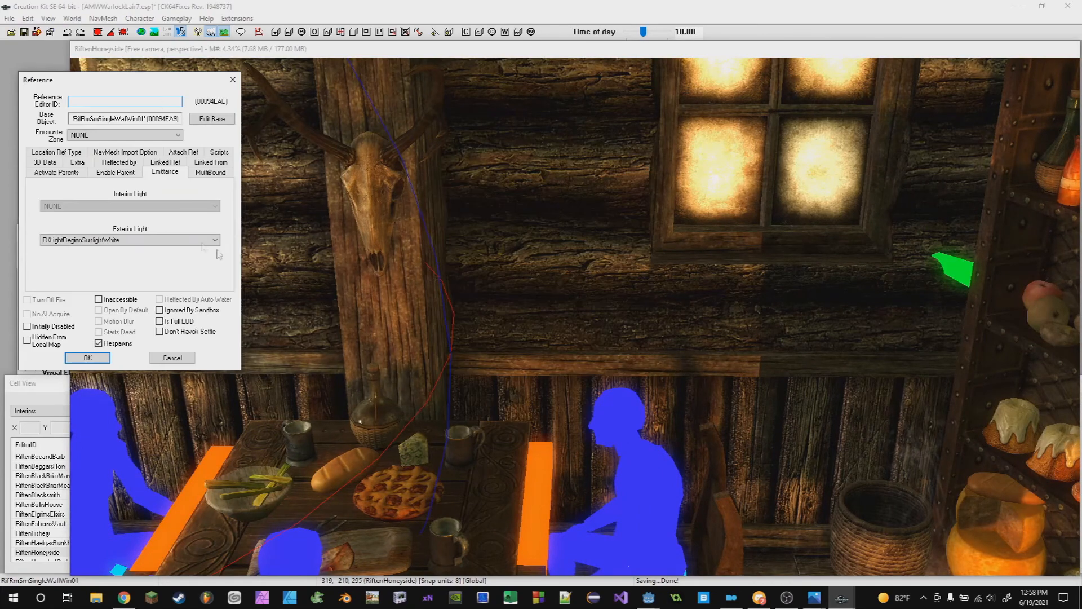
scroll(642, 332, down, 4)
scroll(636, 329, down, 4)
shift+middle_drag(566, 339, 636, 389)
scroll(635, 389, up, 4)
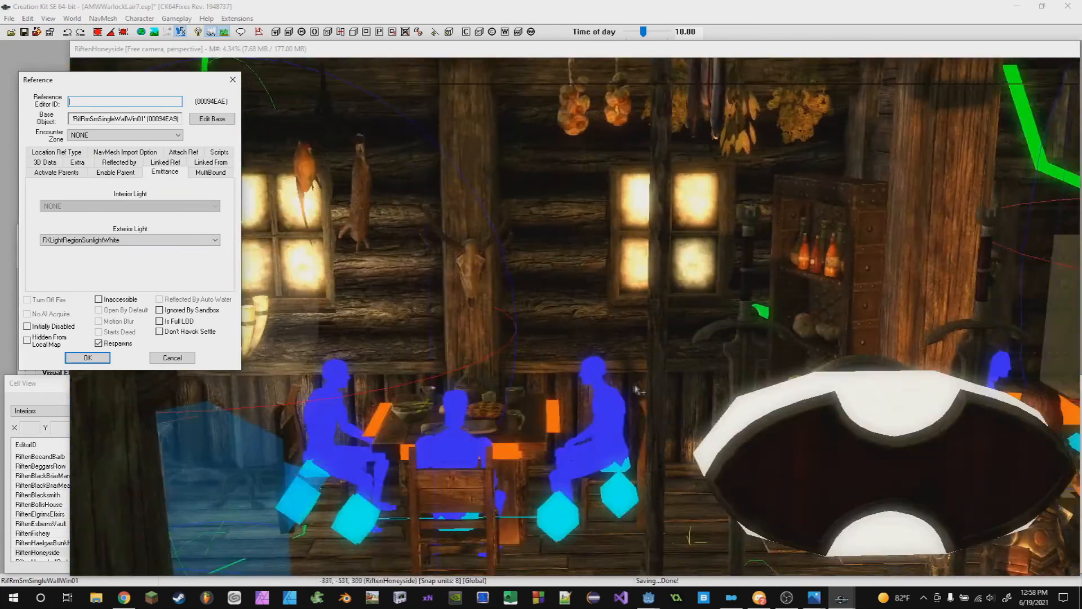
scroll(637, 390, up, 2)
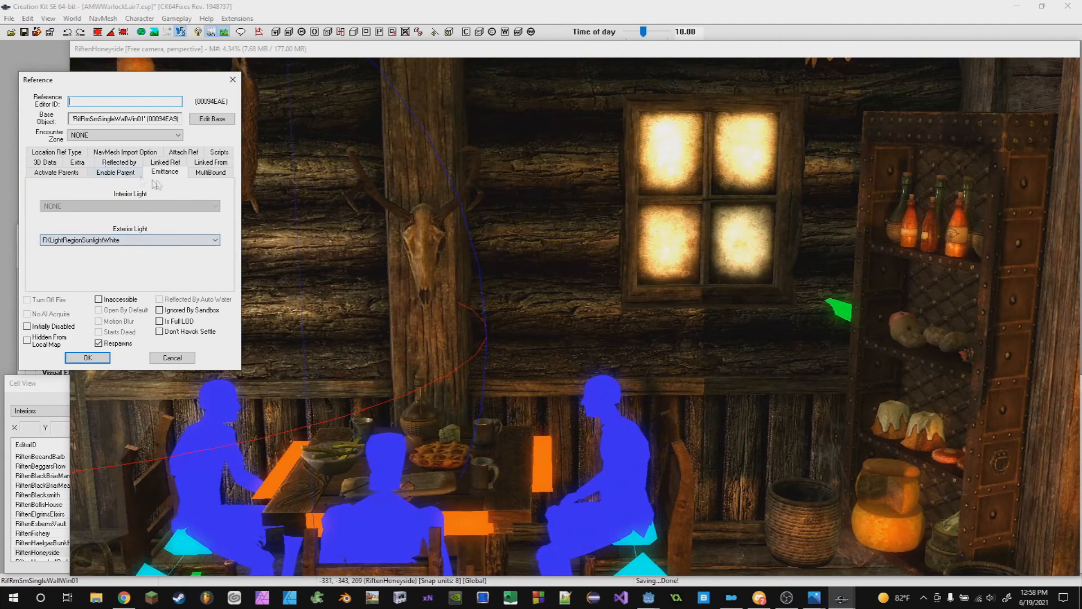
click(56, 152)
click(165, 161)
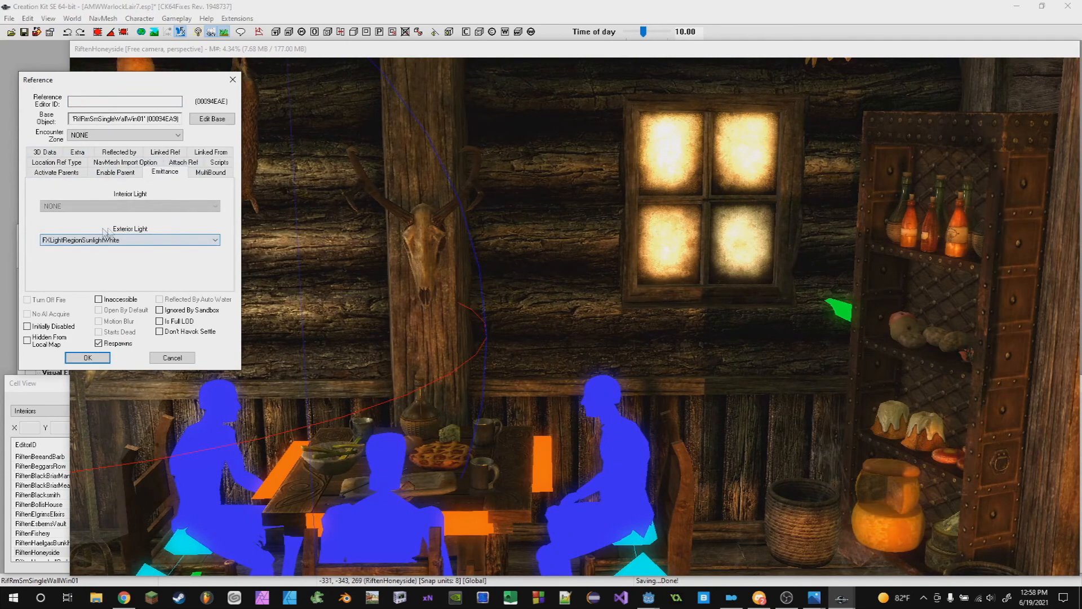
- Set the time of day to 23.00 and close the window reference's dialog
drag(642, 35, 666, 34)
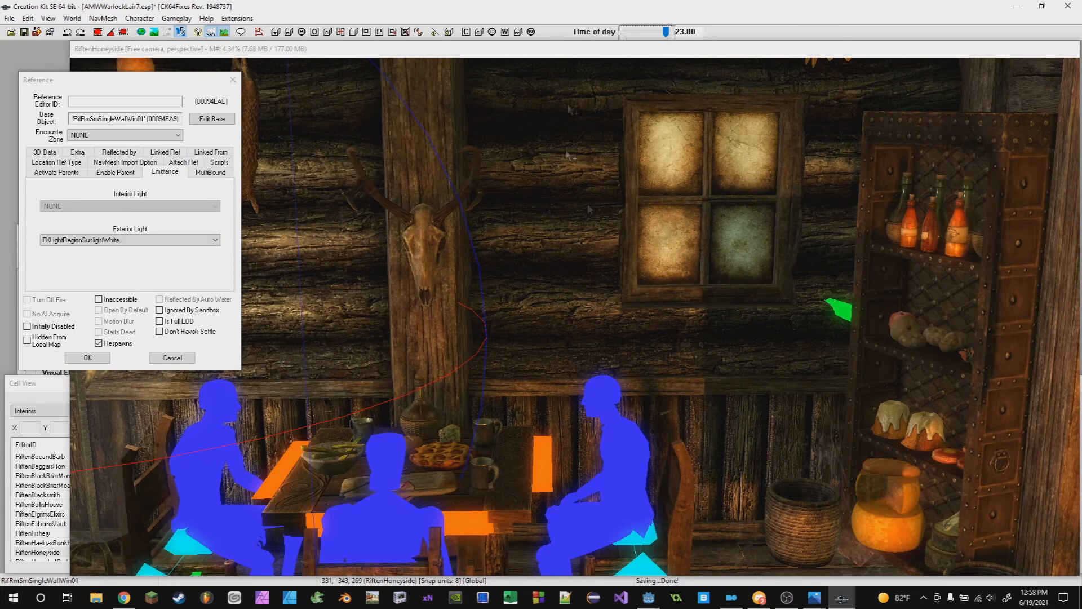
scroll(729, 151, up, 1)
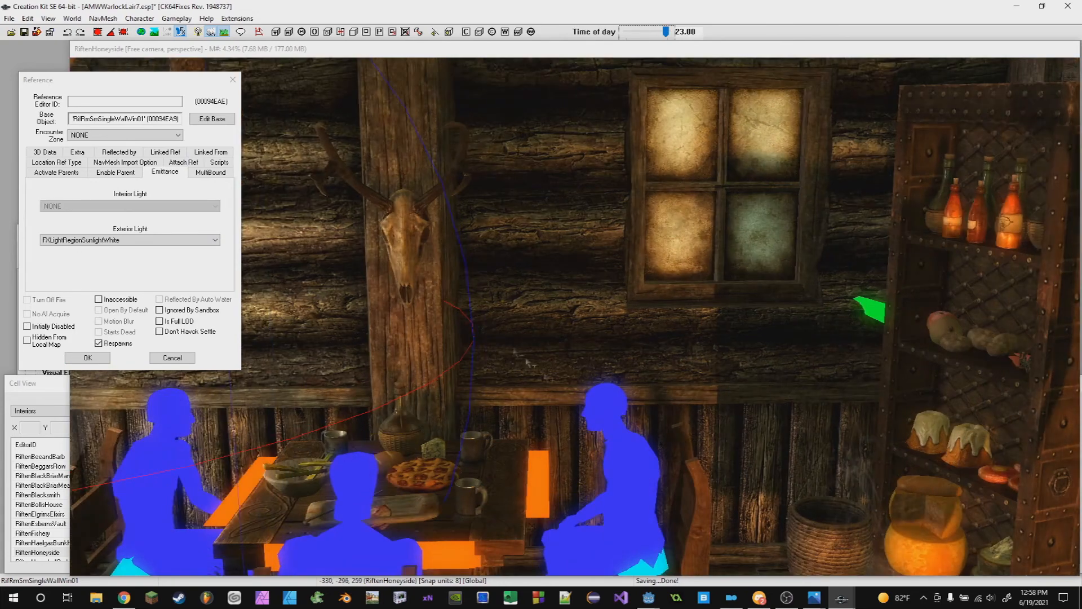
click(87, 359)
scroll(851, 490, down, 5)
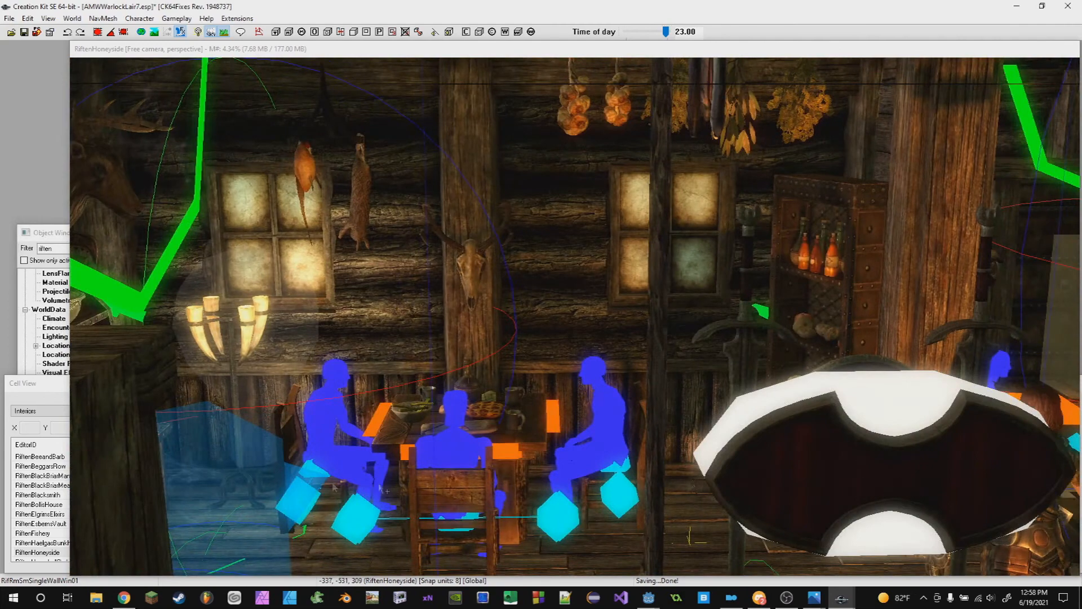
- Show only active cells in the Cell View and reload the AMWWarlockLairDup cave cell
click(54, 398)
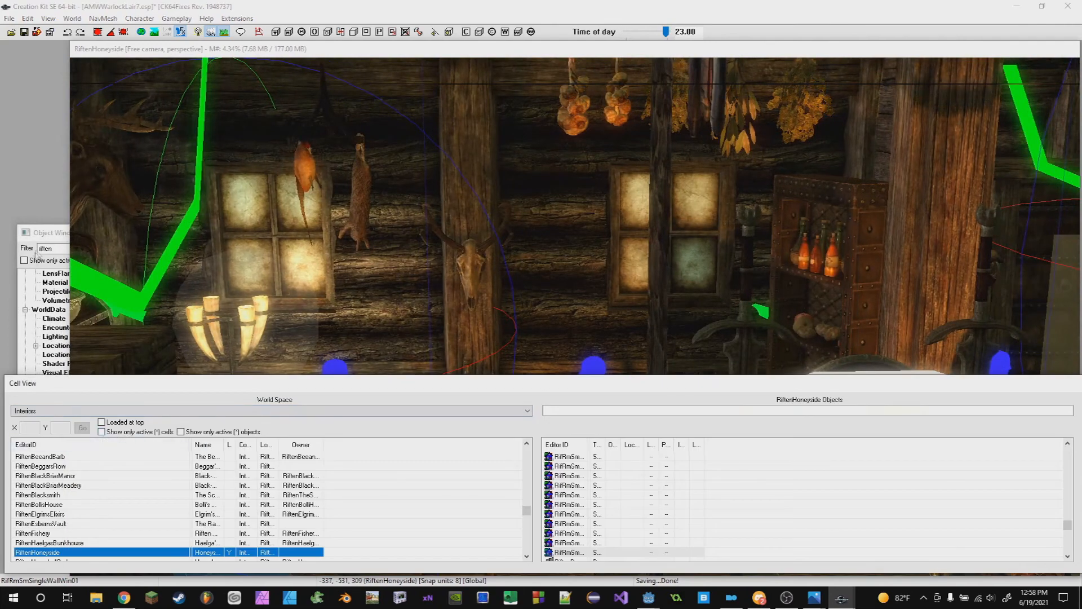
click(60, 239)
click(9, 382)
scroll(90, 489, up, 10)
click(81, 486)
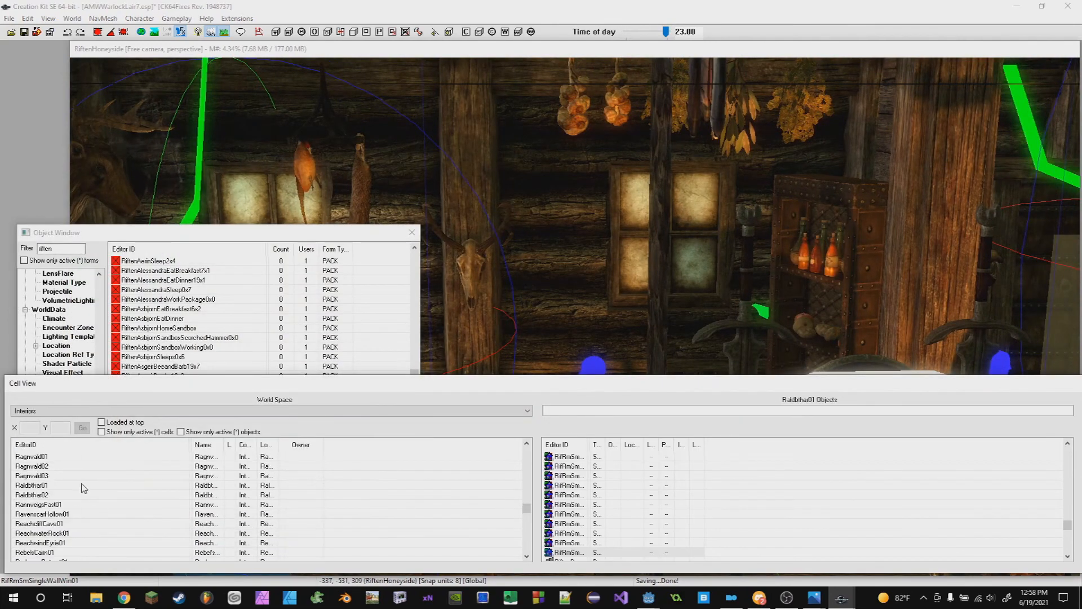
click(102, 431)
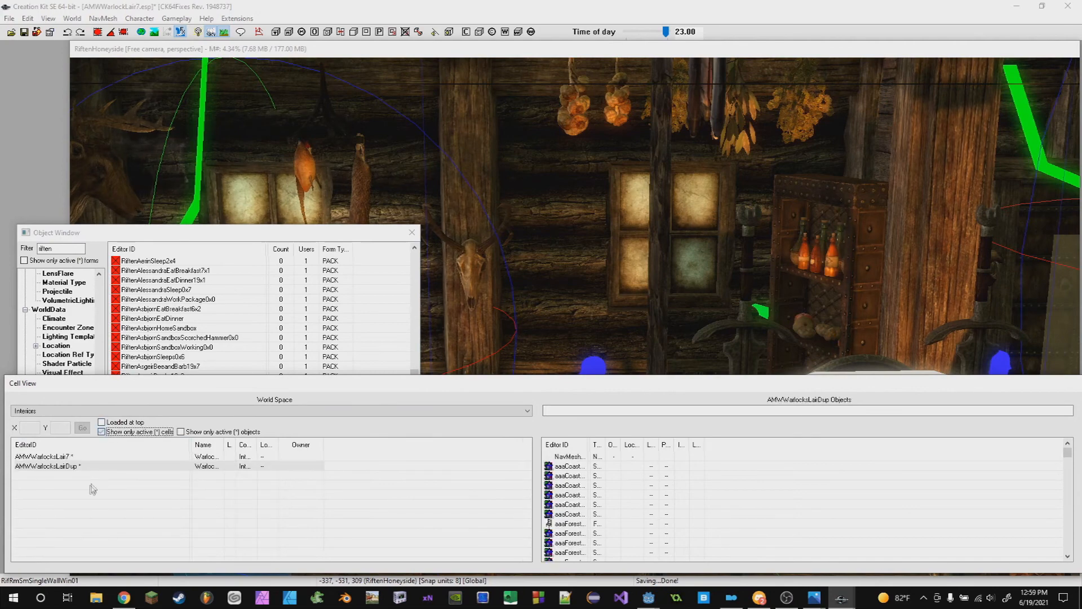
double_click(46, 466)
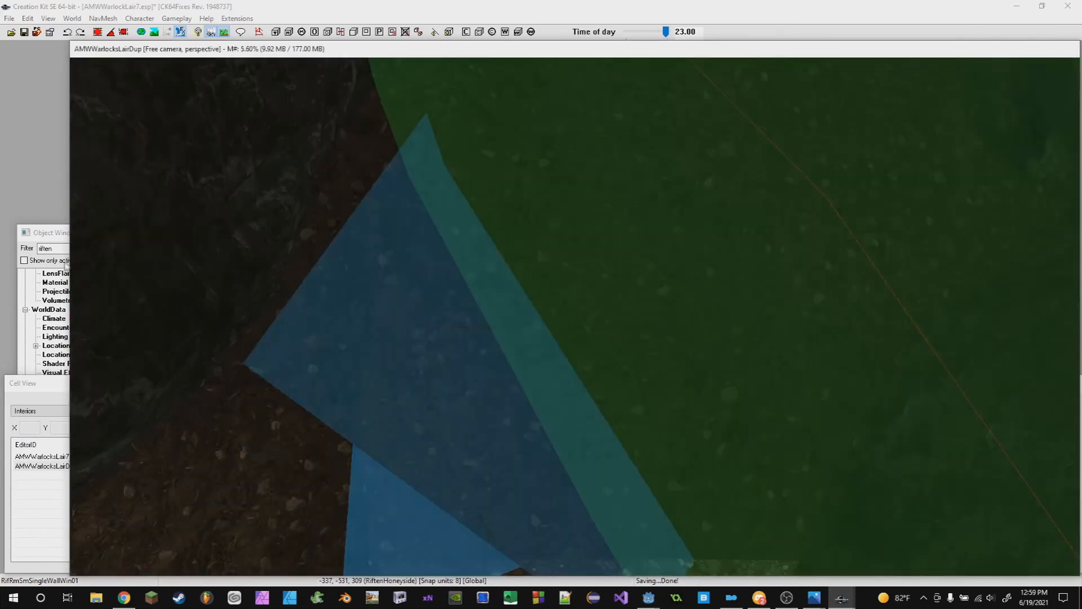
- Open the FXAmbBeamDustBig03 light-beam reference and browse its Exterior Light options, then cancel the dialog
click(60, 248)
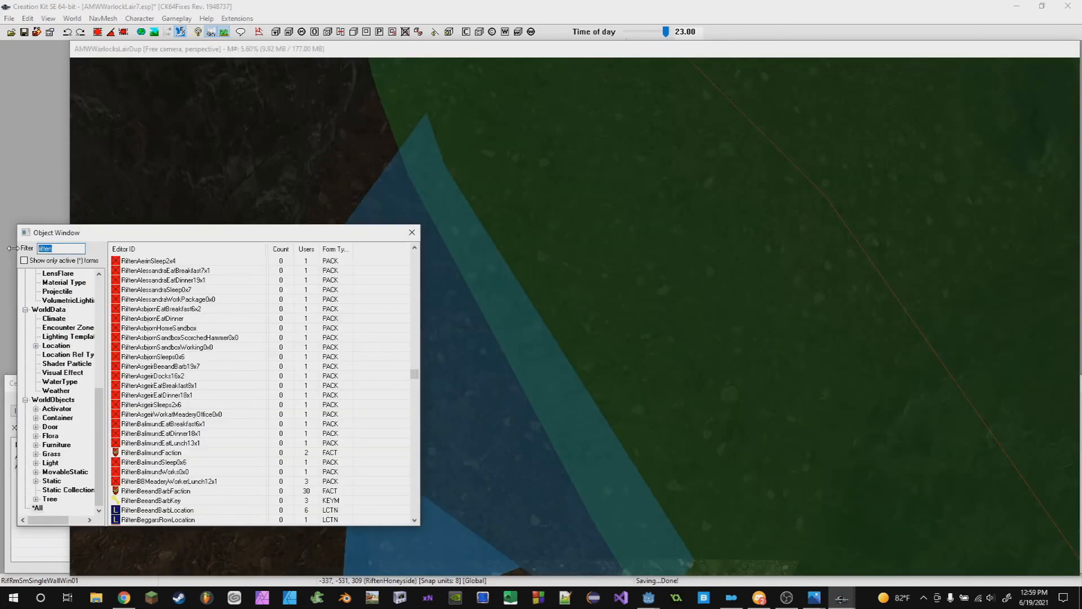
scroll(579, 446, down, 5)
click(581, 447)
middle_drag(783, 345, 601, 151)
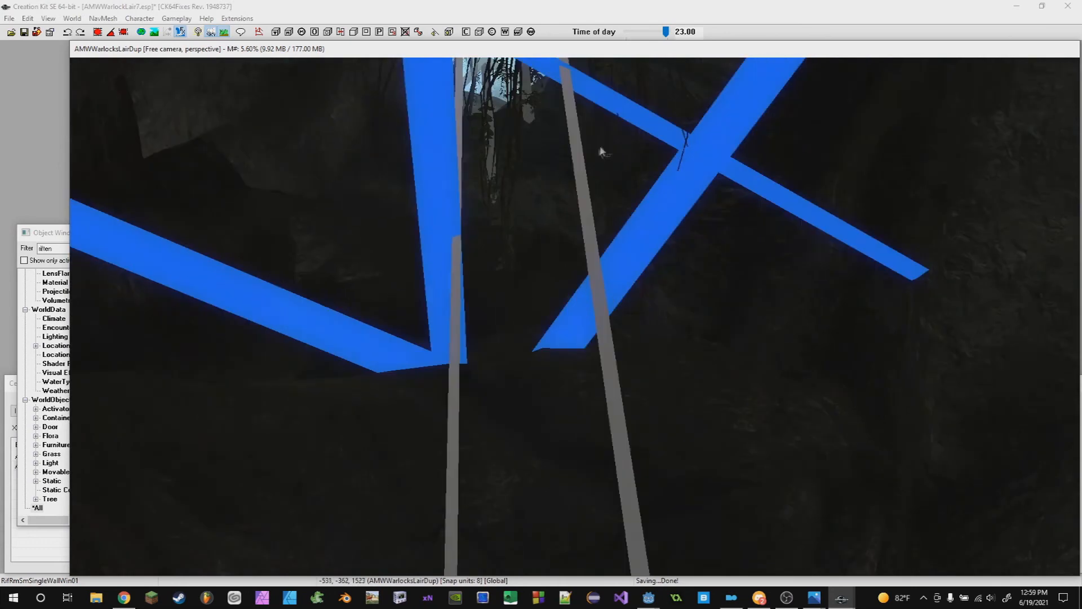
double_click(607, 360)
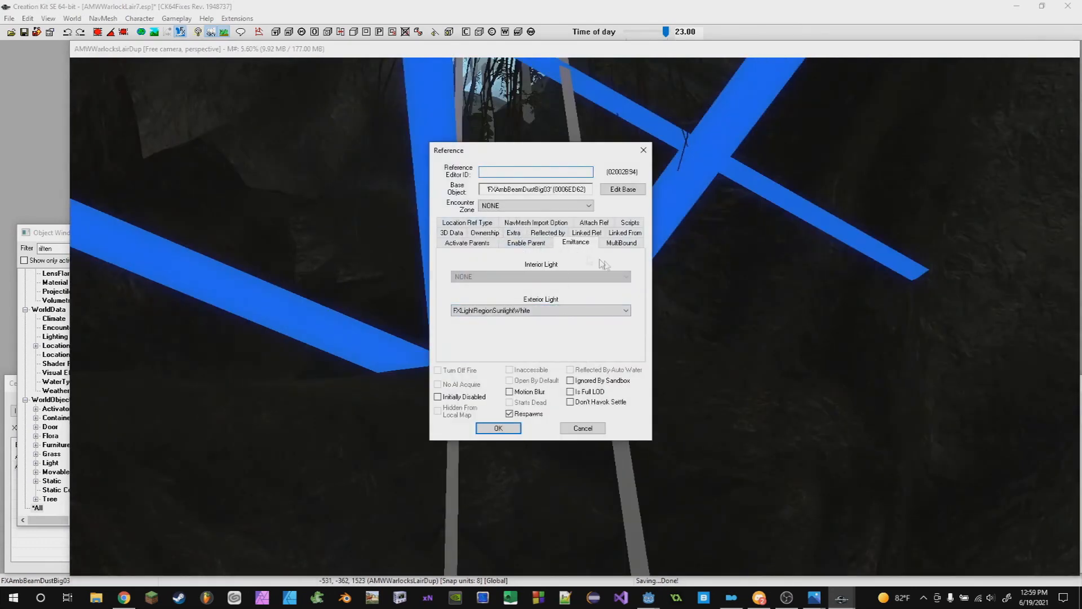
click(506, 311)
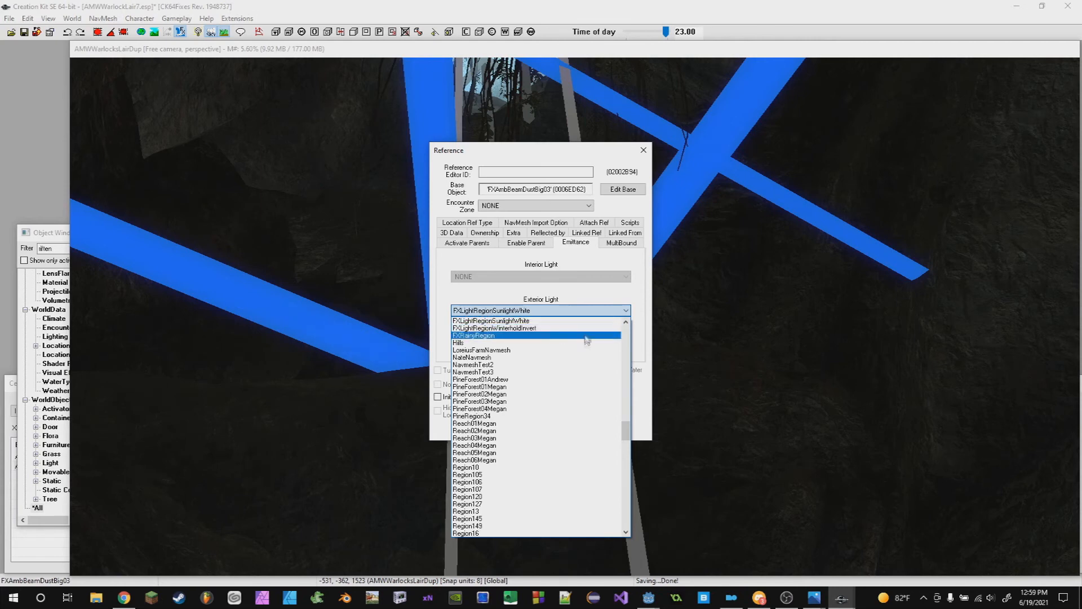
scroll(479, 343, up, 3)
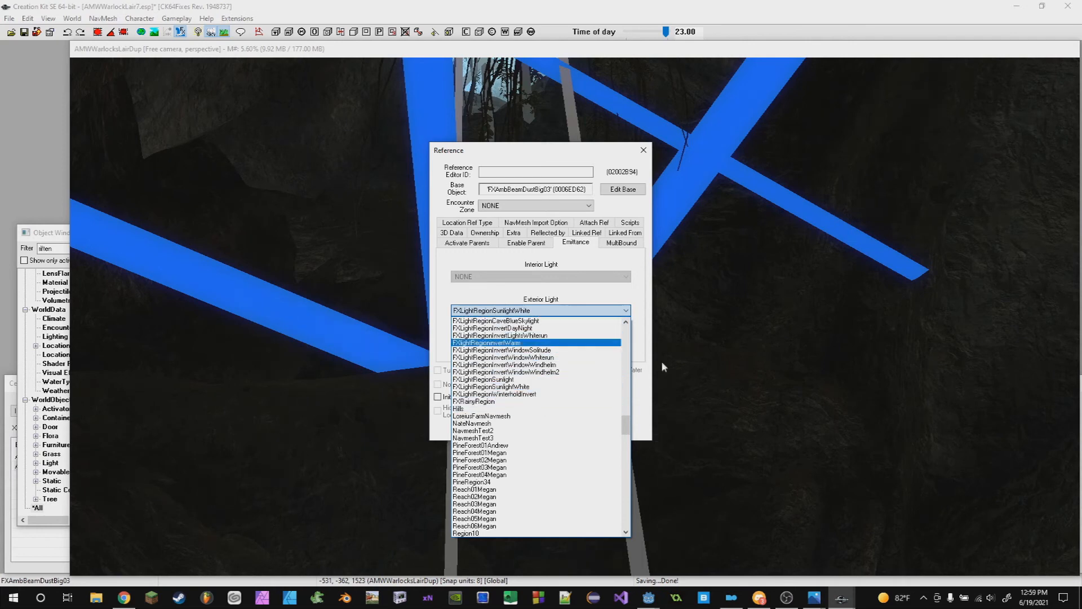
click(641, 381)
click(578, 433)
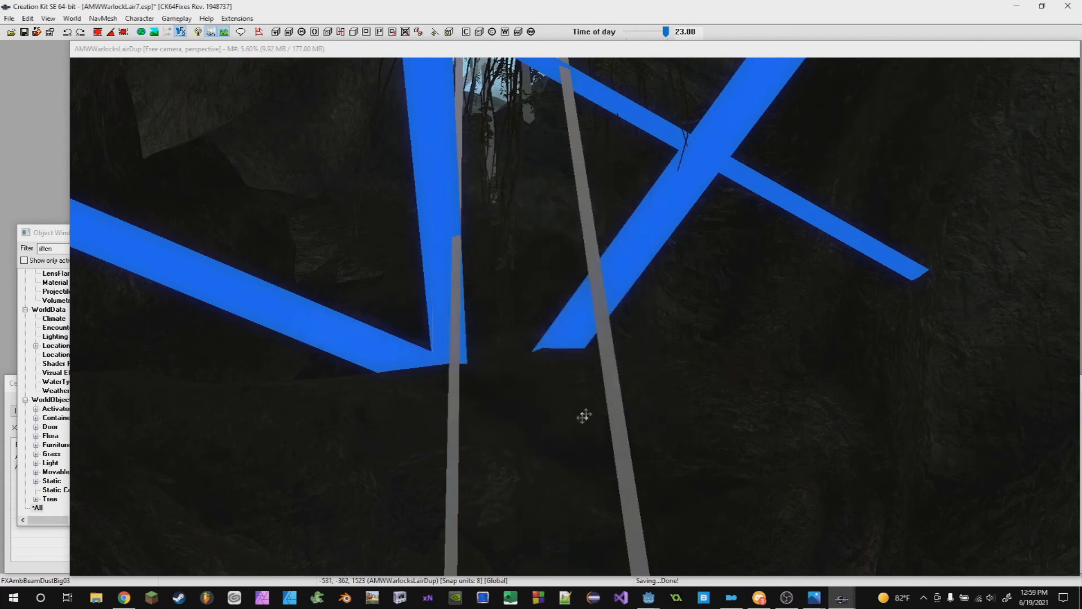
- Navigate through the cave back to the placed orange flicker light
scroll(583, 408, up, 2)
scroll(592, 384, down, 3)
middle_drag(592, 384, 556, 396)
scroll(635, 399, down, 2)
click(562, 210)
shift+middle_drag(562, 210, 535, 334)
scroll(560, 326, up, 4)
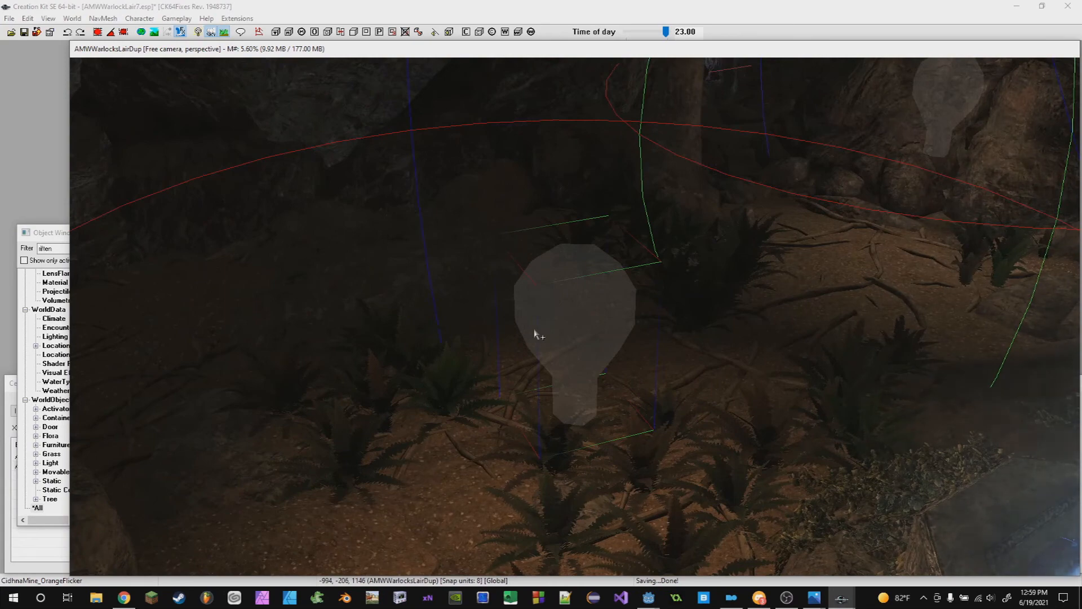
- Switch to Discord and scroll through the lecture chat messages
click(759, 597)
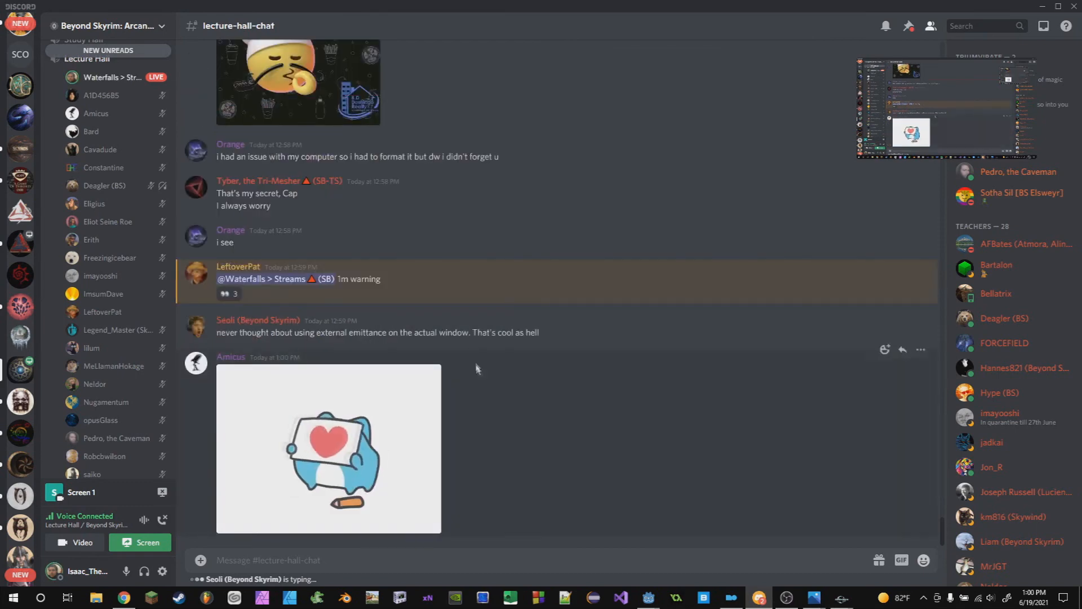
scroll(529, 454, up, 10)
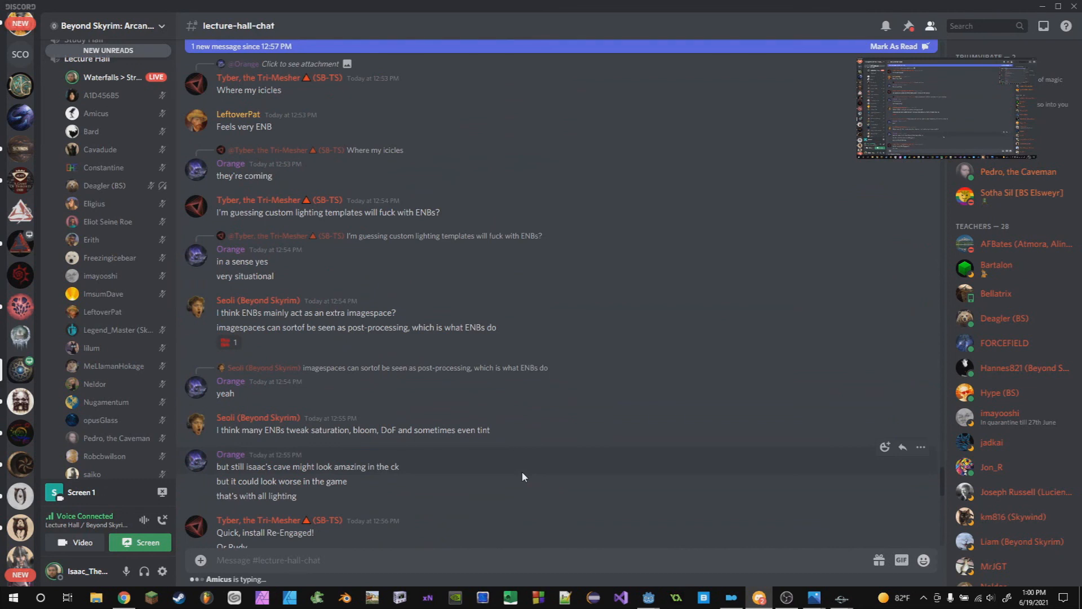
click(161, 492)
scroll(110, 394, down, 2)
scroll(111, 394, up, 3)
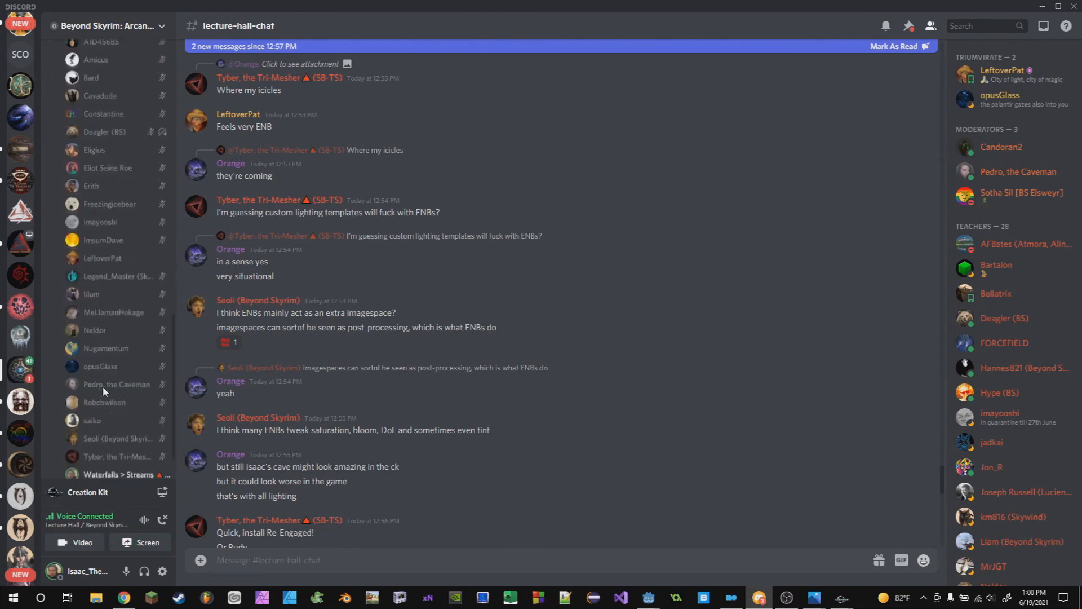
- Scroll to the newest lecture chat messages, then return to the Creation Kit render window
scroll(374, 452, down, 5)
scroll(375, 452, down, 10)
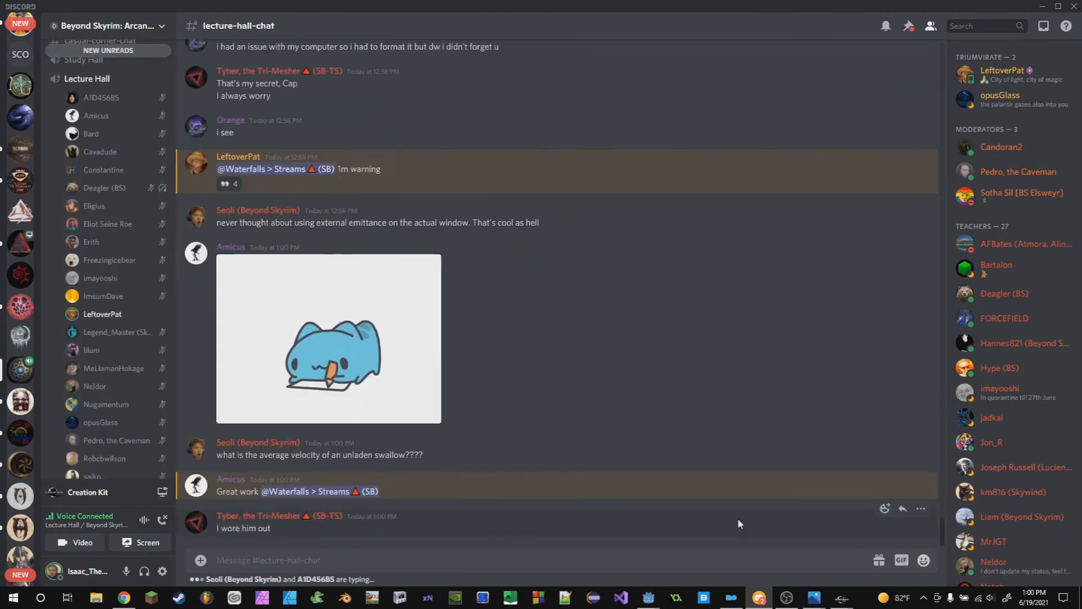
mouse_move(841, 598)
click(833, 581)
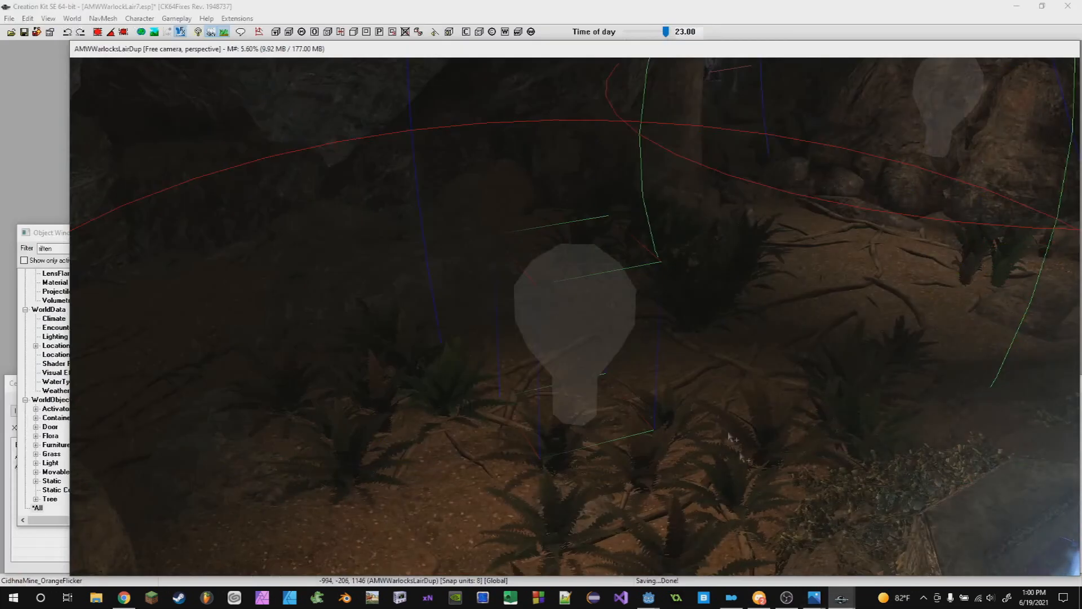
- Bring up OBS to check the stream and recording controls, then switch back to Discord
scroll(742, 456, down, 2)
click(787, 597)
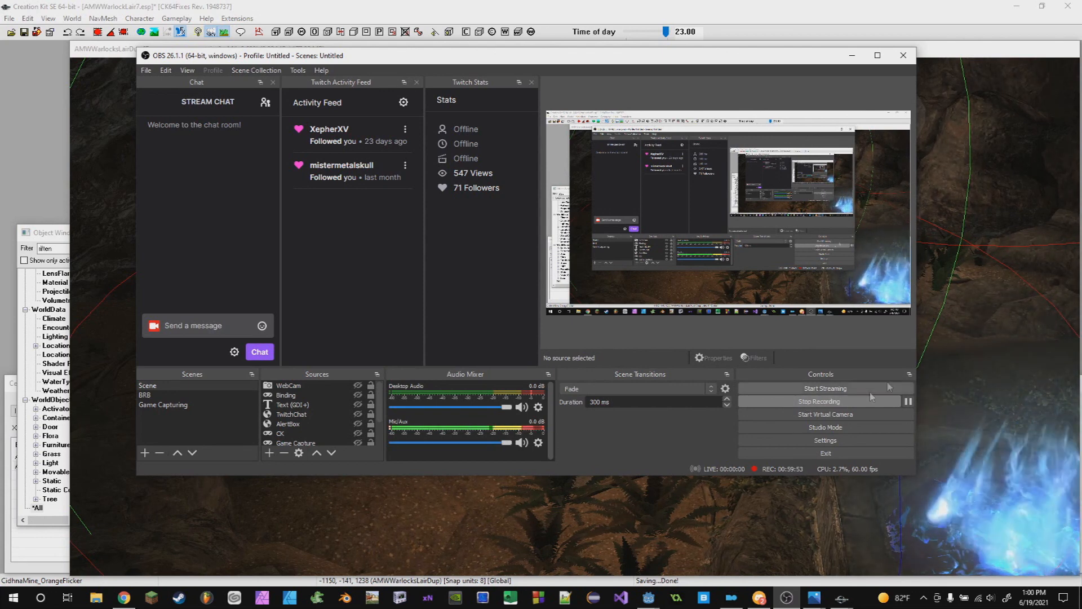
click(759, 598)
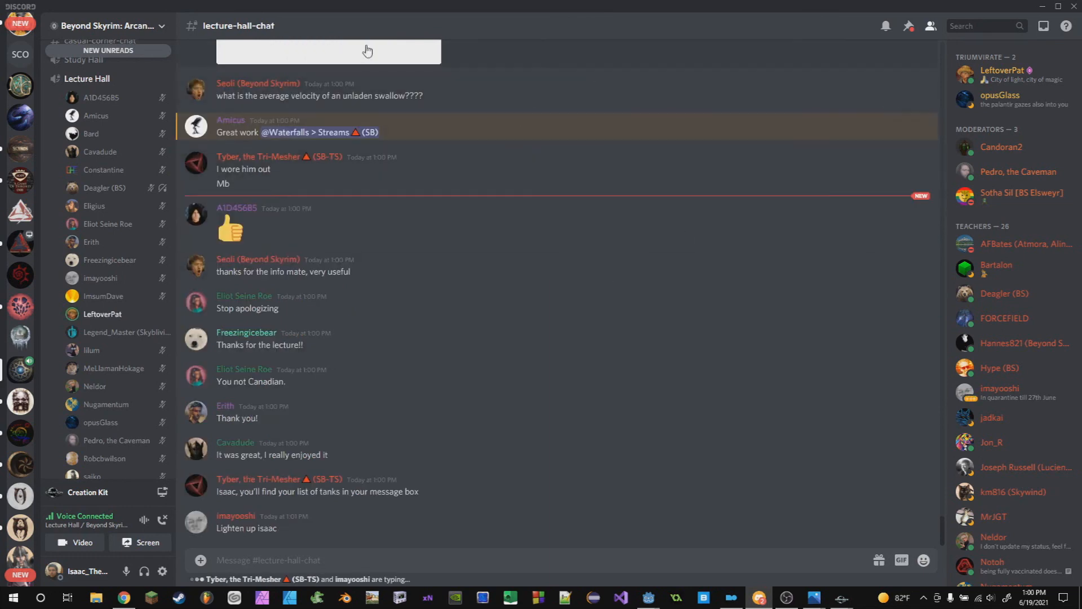
click(787, 598)
click(787, 599)
scroll(151, 353, down, 2)
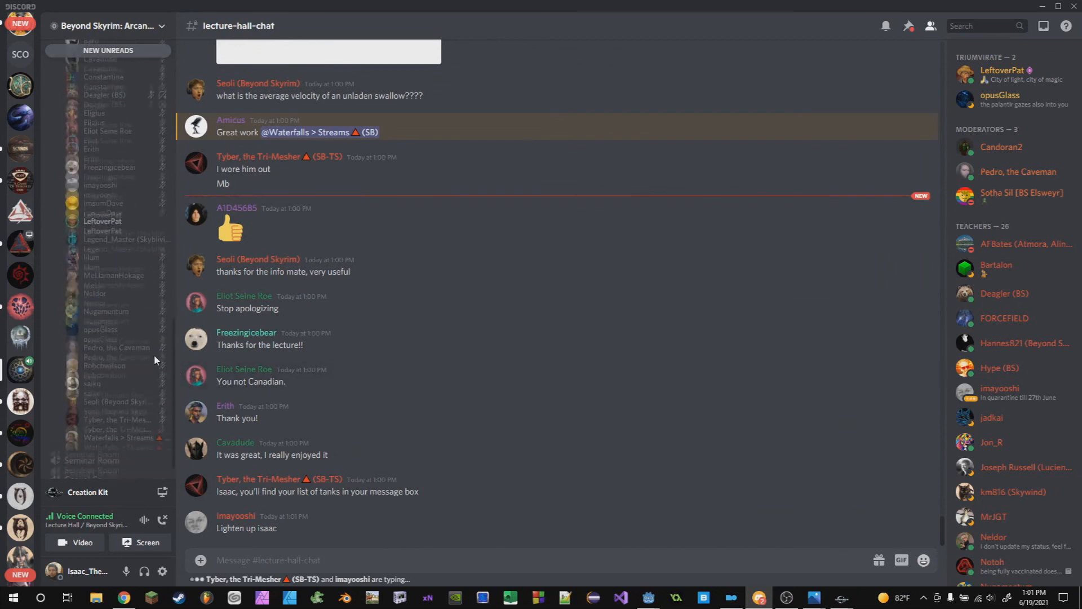
scroll(130, 293, up, 2)
scroll(129, 296, down, 2)
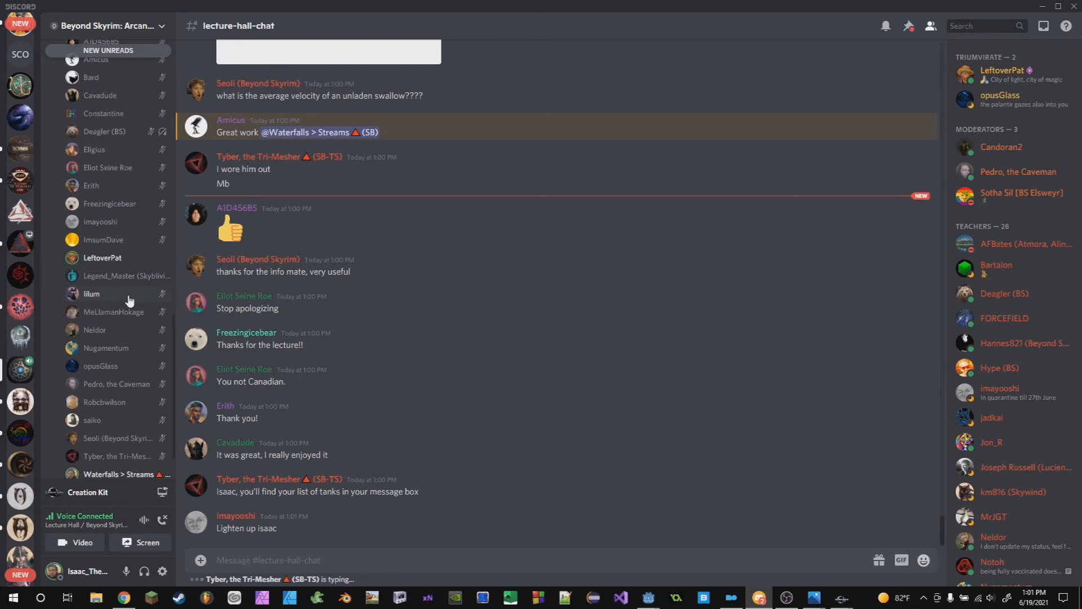